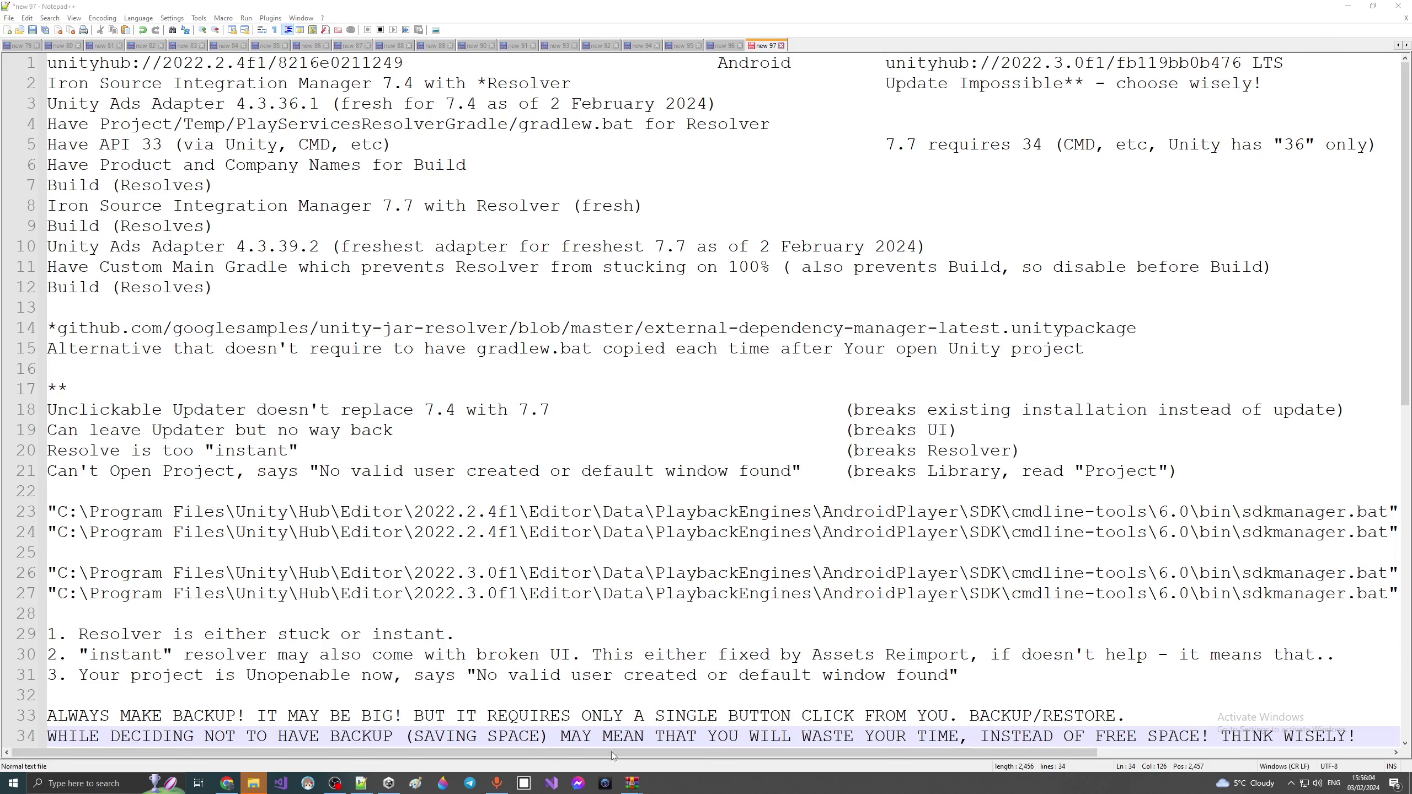
Step: Show the 2024ja23unity folder in File Explorer, then launch UnityLauncherPro and restore its window from the tray
{"action": "left_click", "coordinate": [254, 783]}
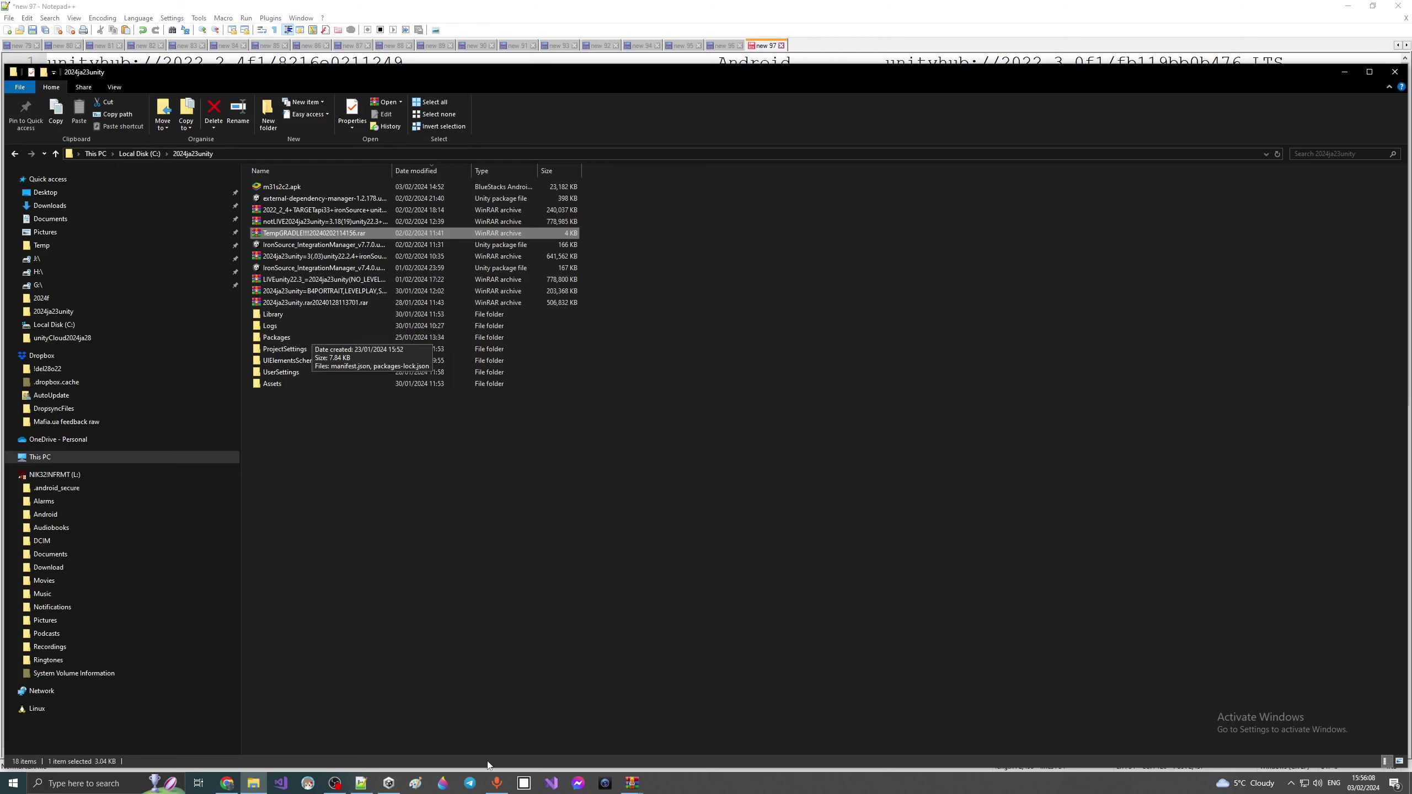
{"action": "left_click", "coordinate": [523, 783]}
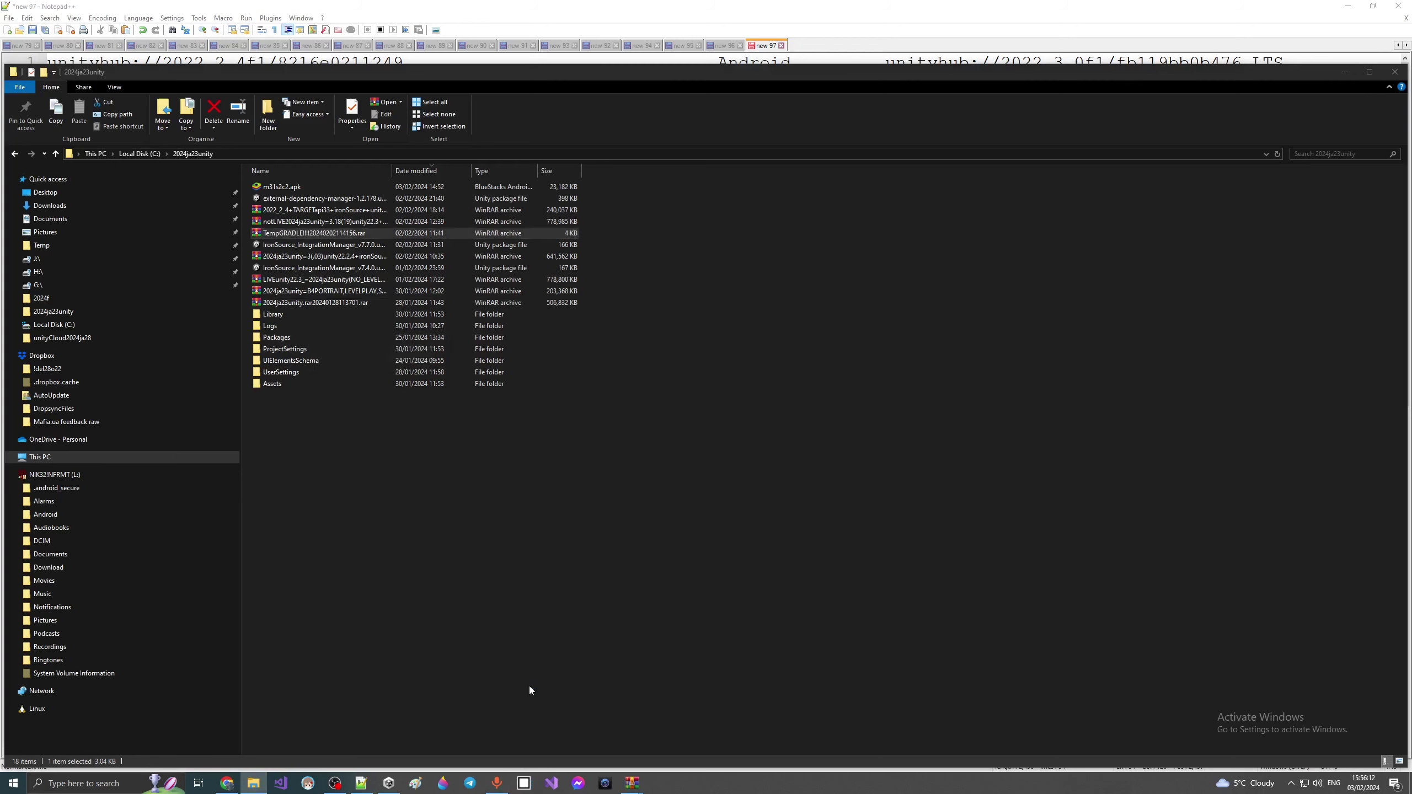
{"action": "left_click", "coordinate": [1290, 784]}
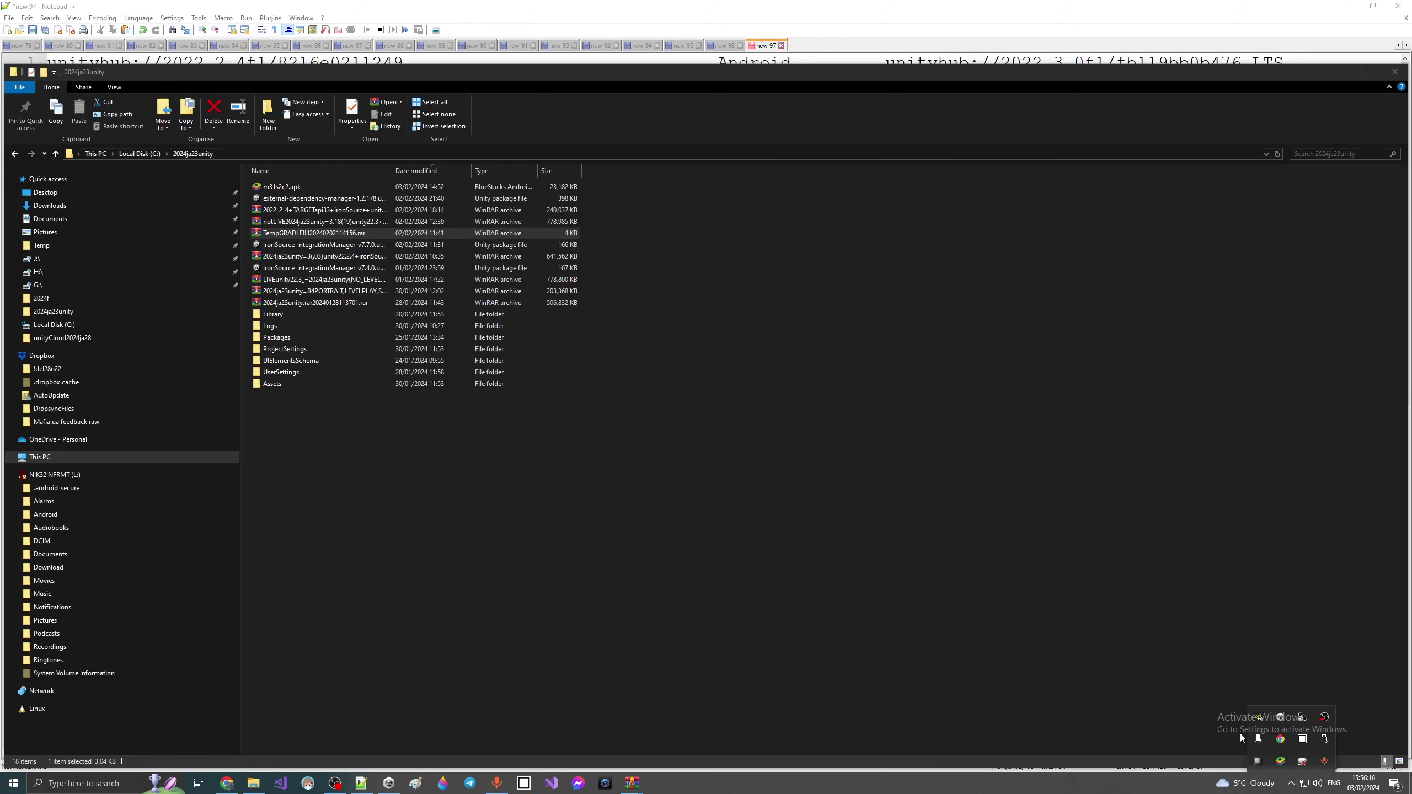
{"action": "left_click", "coordinate": [1302, 740]}
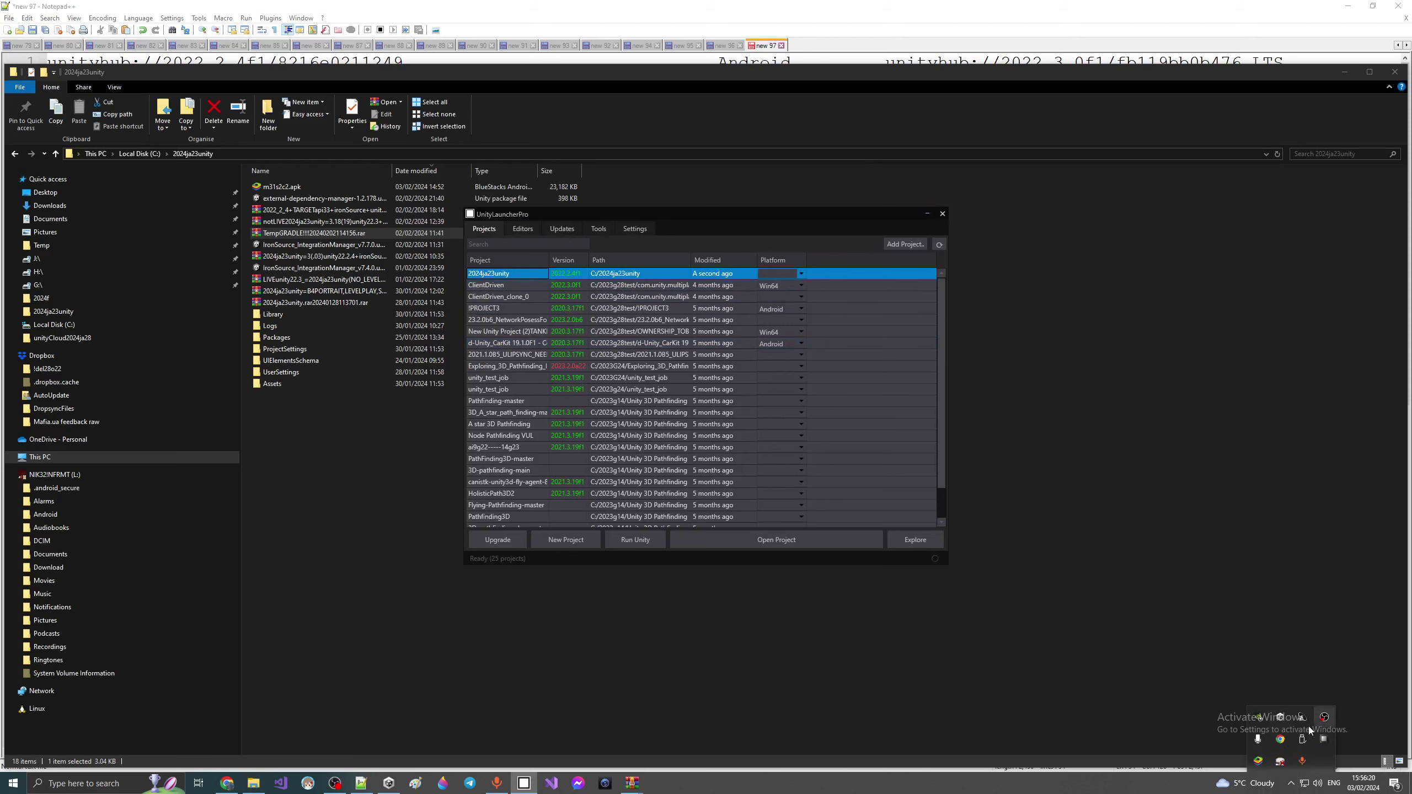
Step: Check Unity Hub's installed editors, move the launcher window aside, and bring the Notepad++ notes forward
{"action": "left_click", "coordinate": [389, 783]}
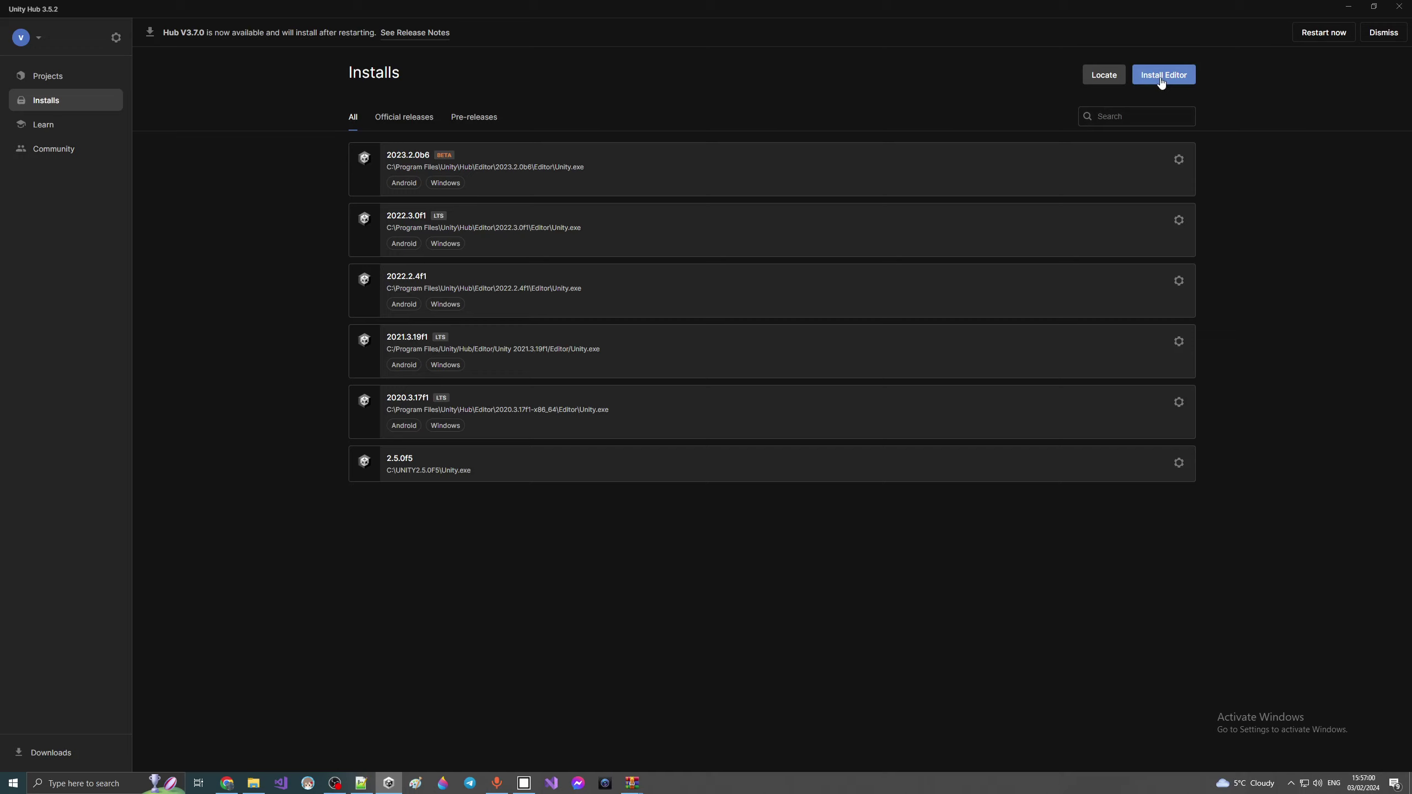
{"action": "left_click", "coordinate": [1347, 6]}
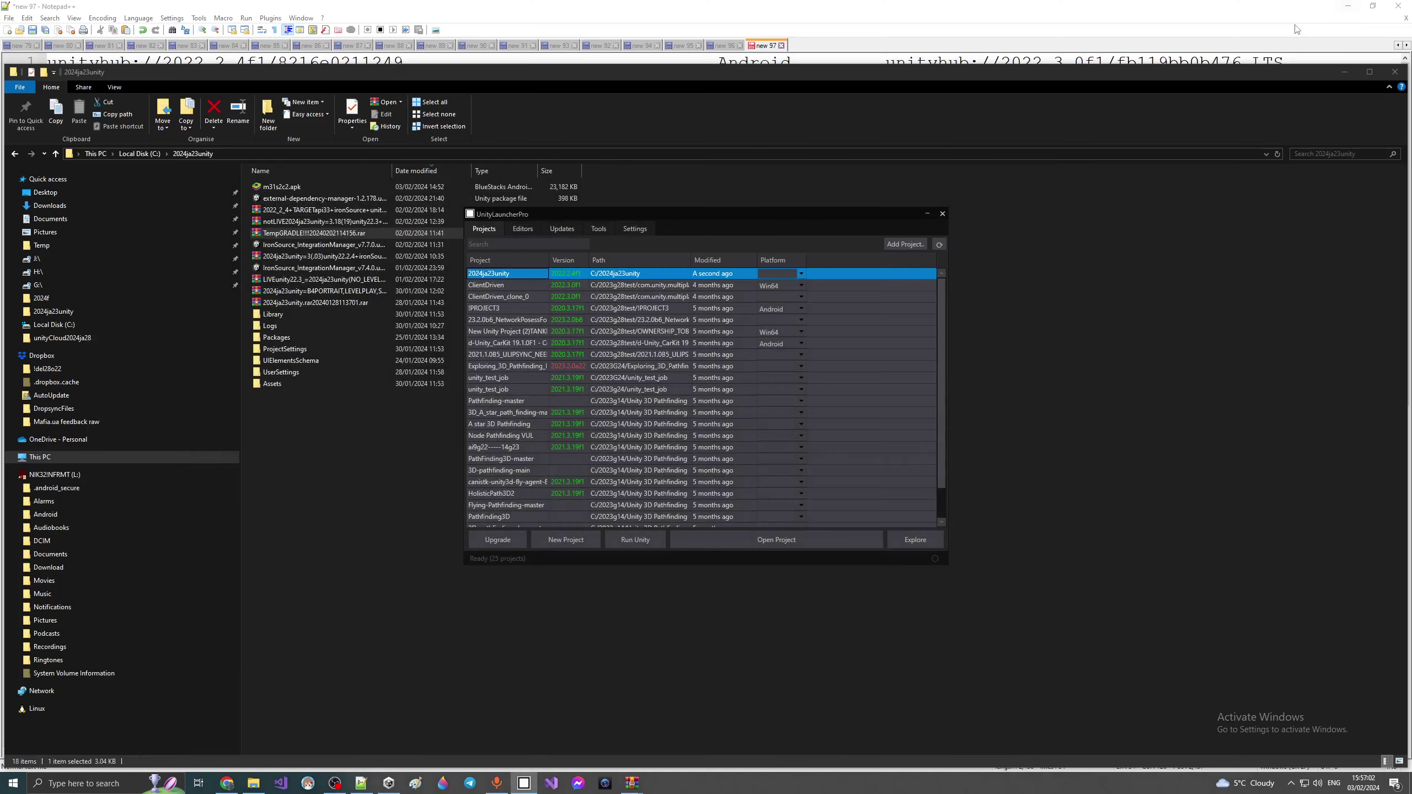
{"action": "left_click_drag", "start_coordinate": [687, 216], "coordinate": [821, 260]}
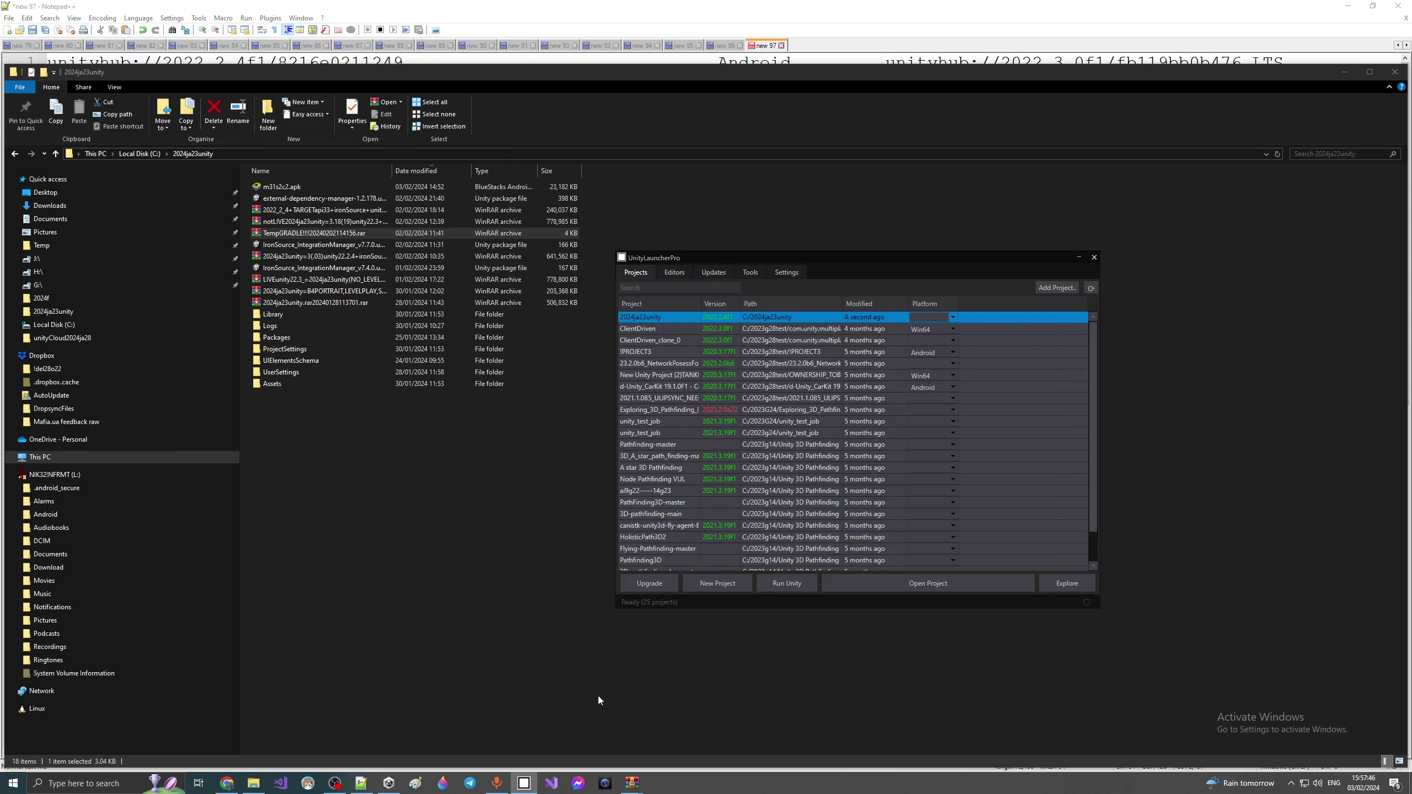
{"action": "left_click", "coordinate": [361, 783]}
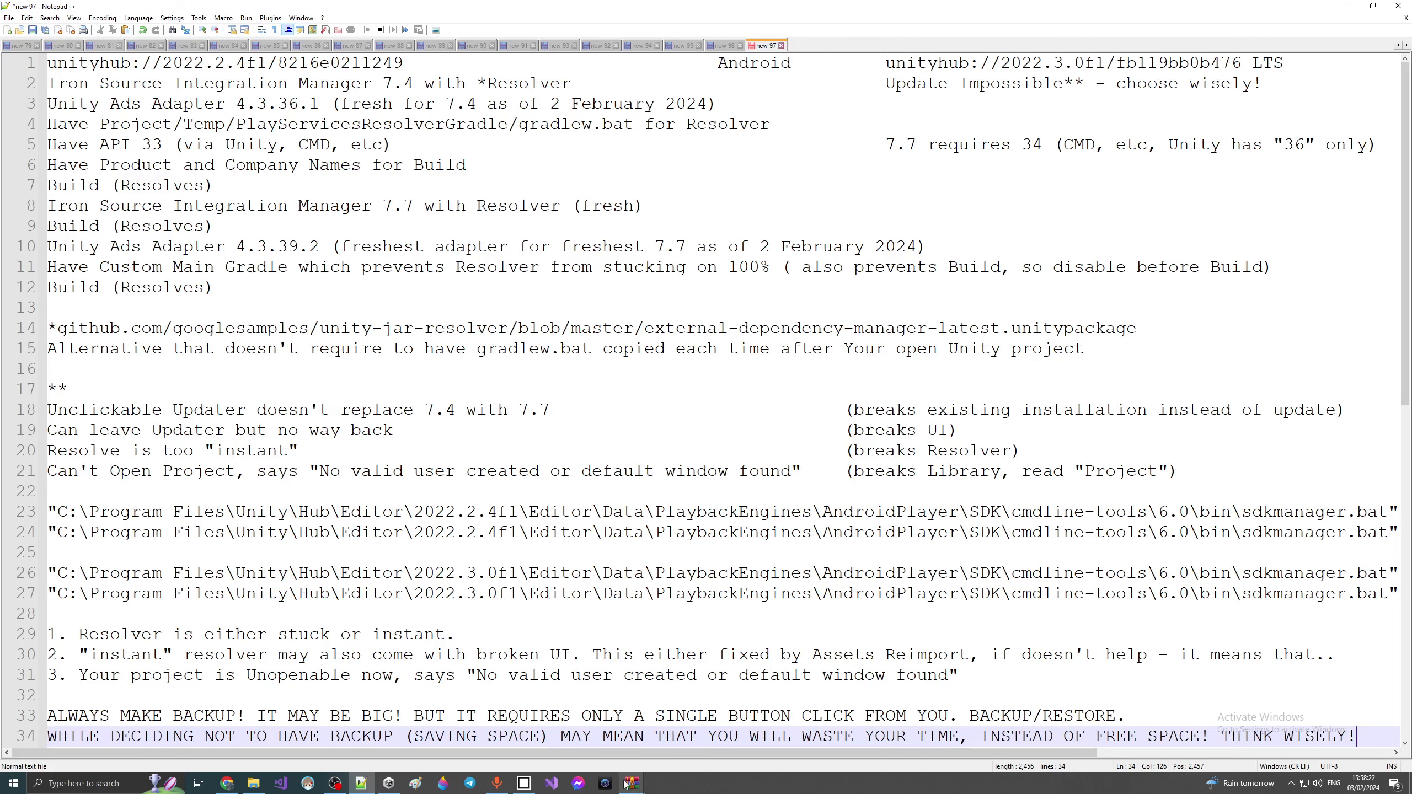
Step: Restore UnityLauncherPro from the tray and open Upgrade Project Version for 2024ja23unity
{"action": "left_click", "coordinate": [524, 783]}
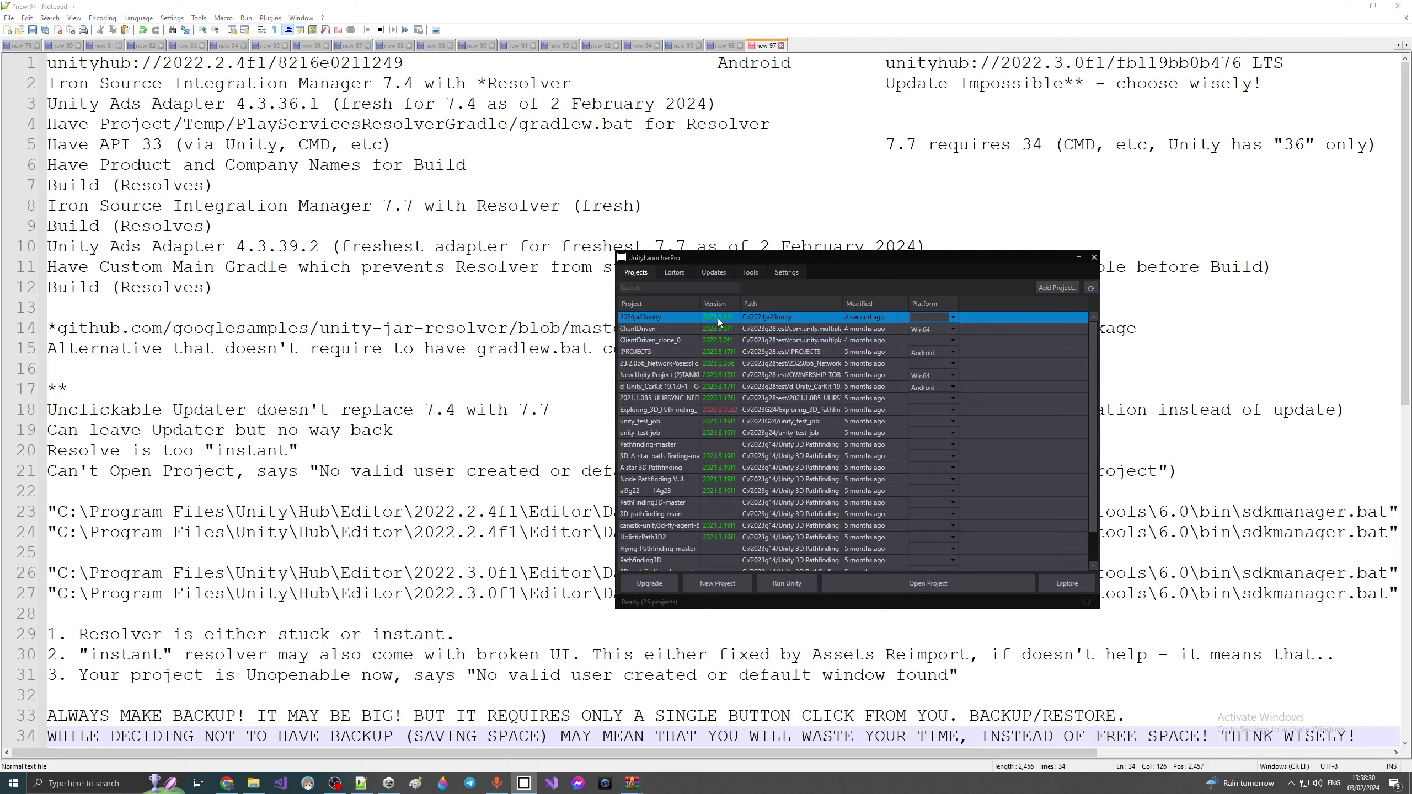
{"action": "left_click", "coordinate": [1094, 257]}
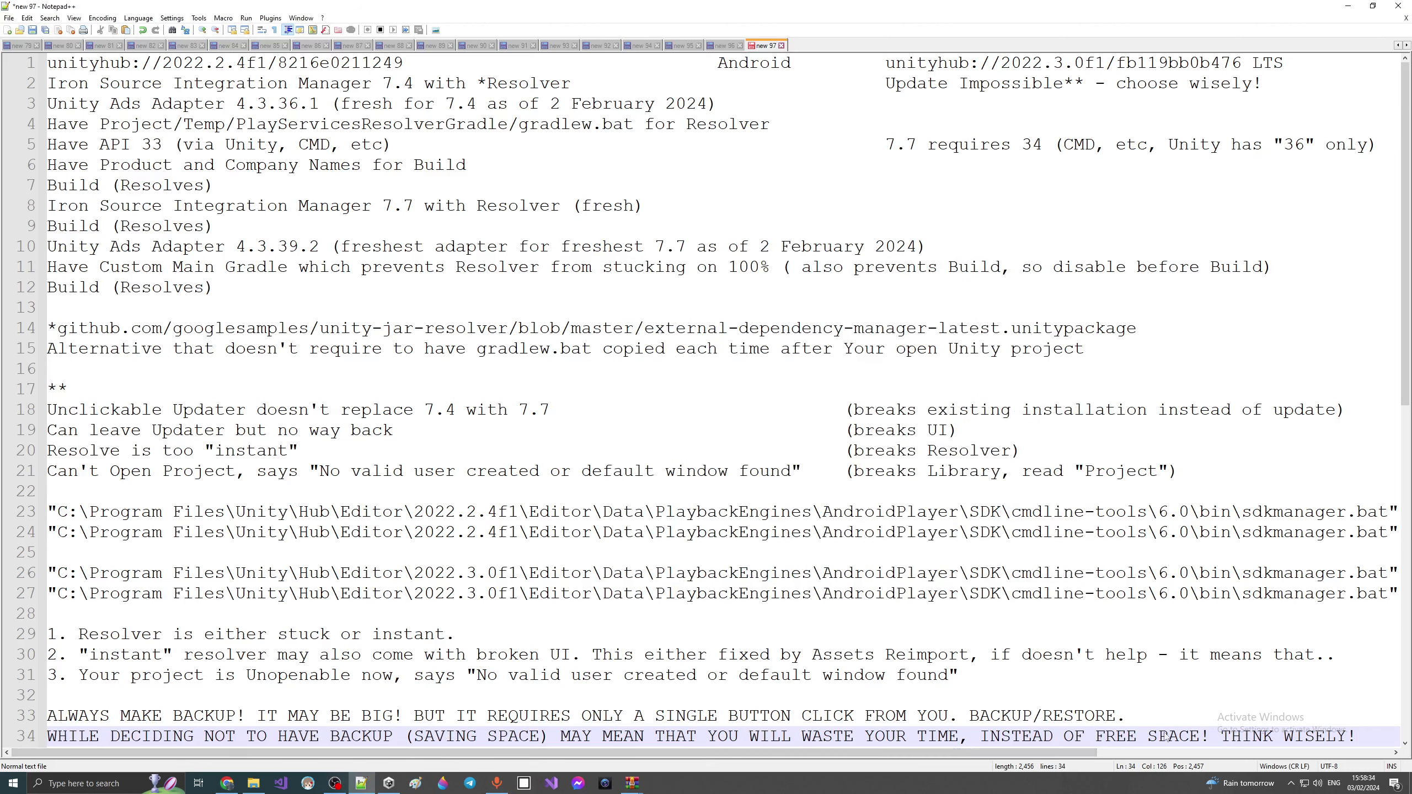
{"action": "left_click", "coordinate": [1291, 783]}
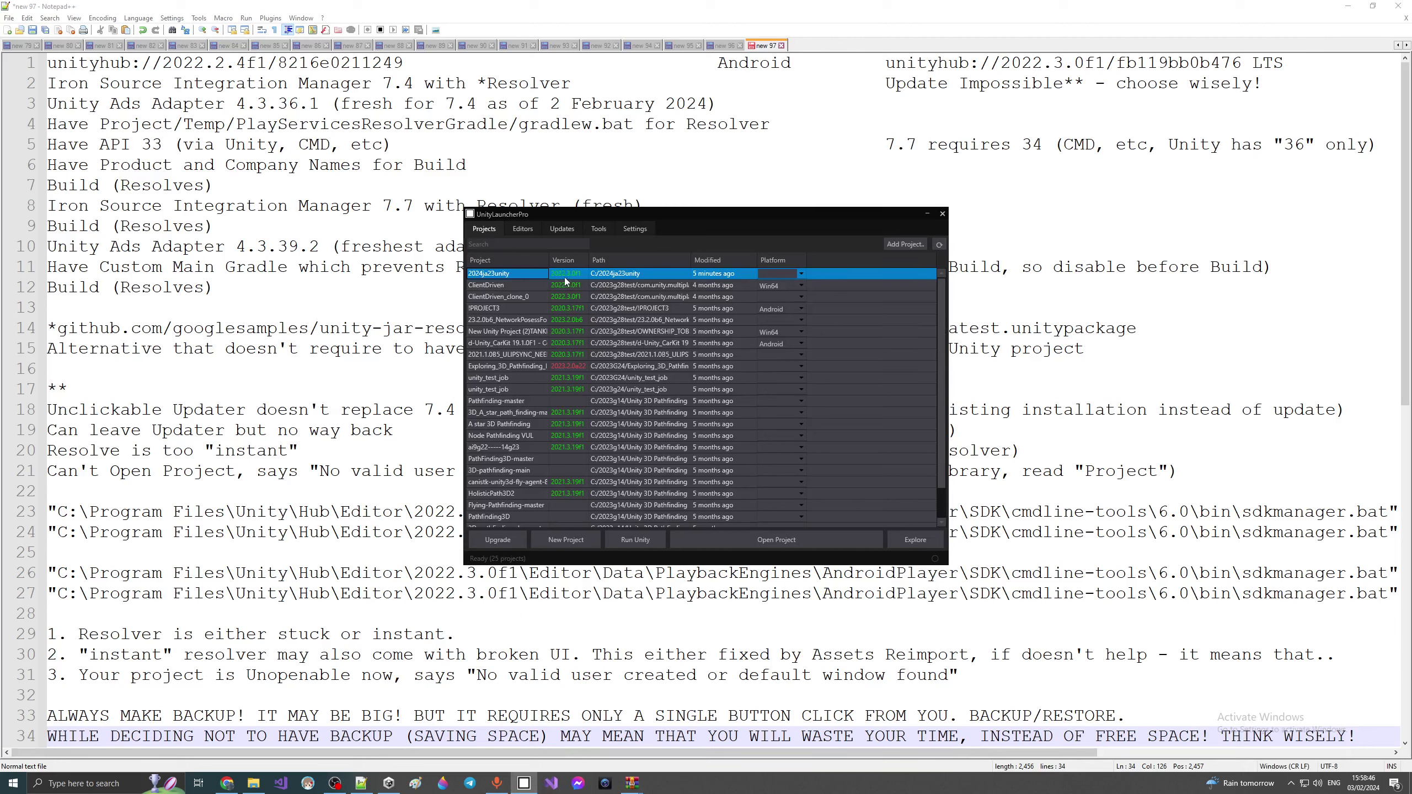
{"action": "left_click", "coordinate": [517, 541]}
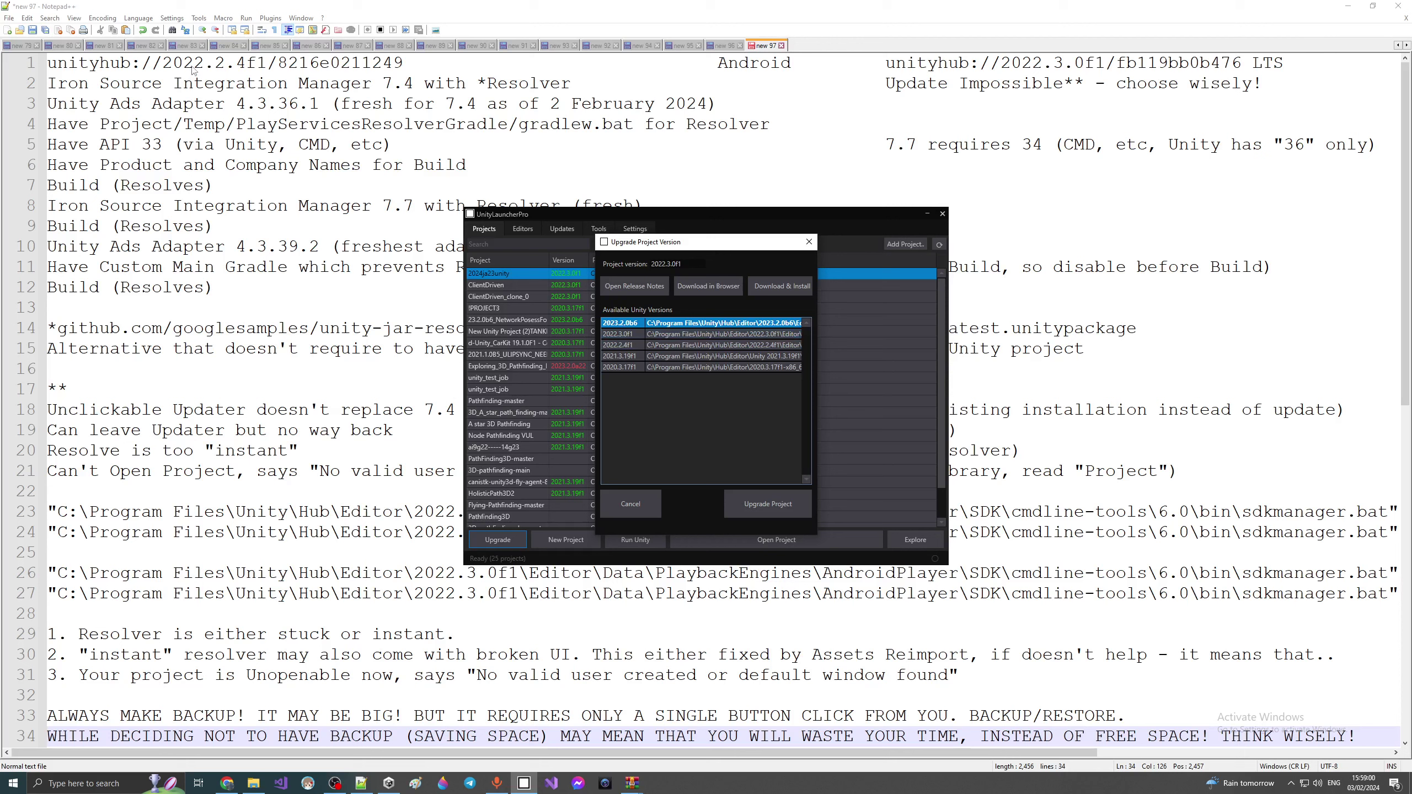
Step: Upgrade 2024ja23unity to Unity 2022.2.4f1 and return to the Notepad++ notes while it loads
{"action": "left_click", "coordinate": [635, 345]}
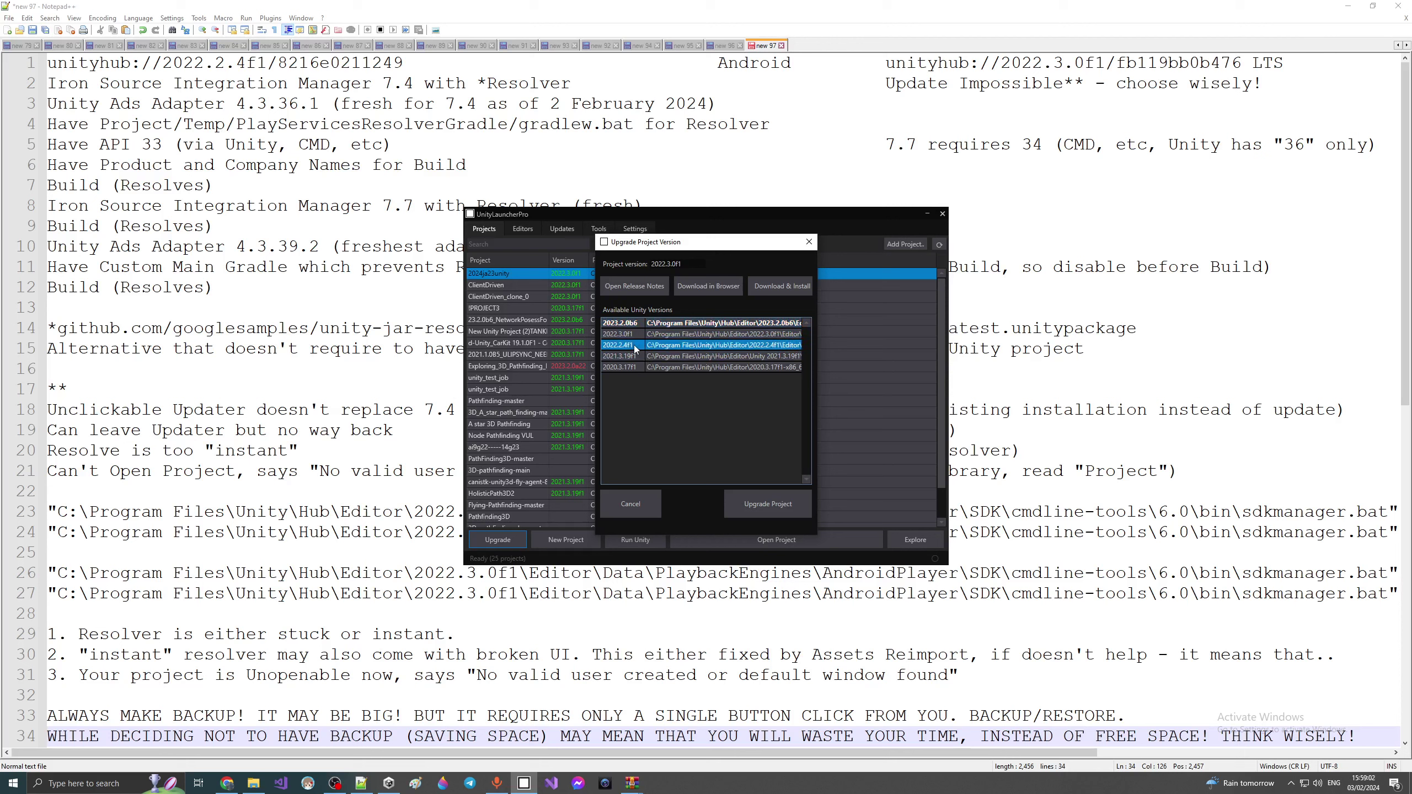
{"action": "left_click", "coordinate": [735, 501]}
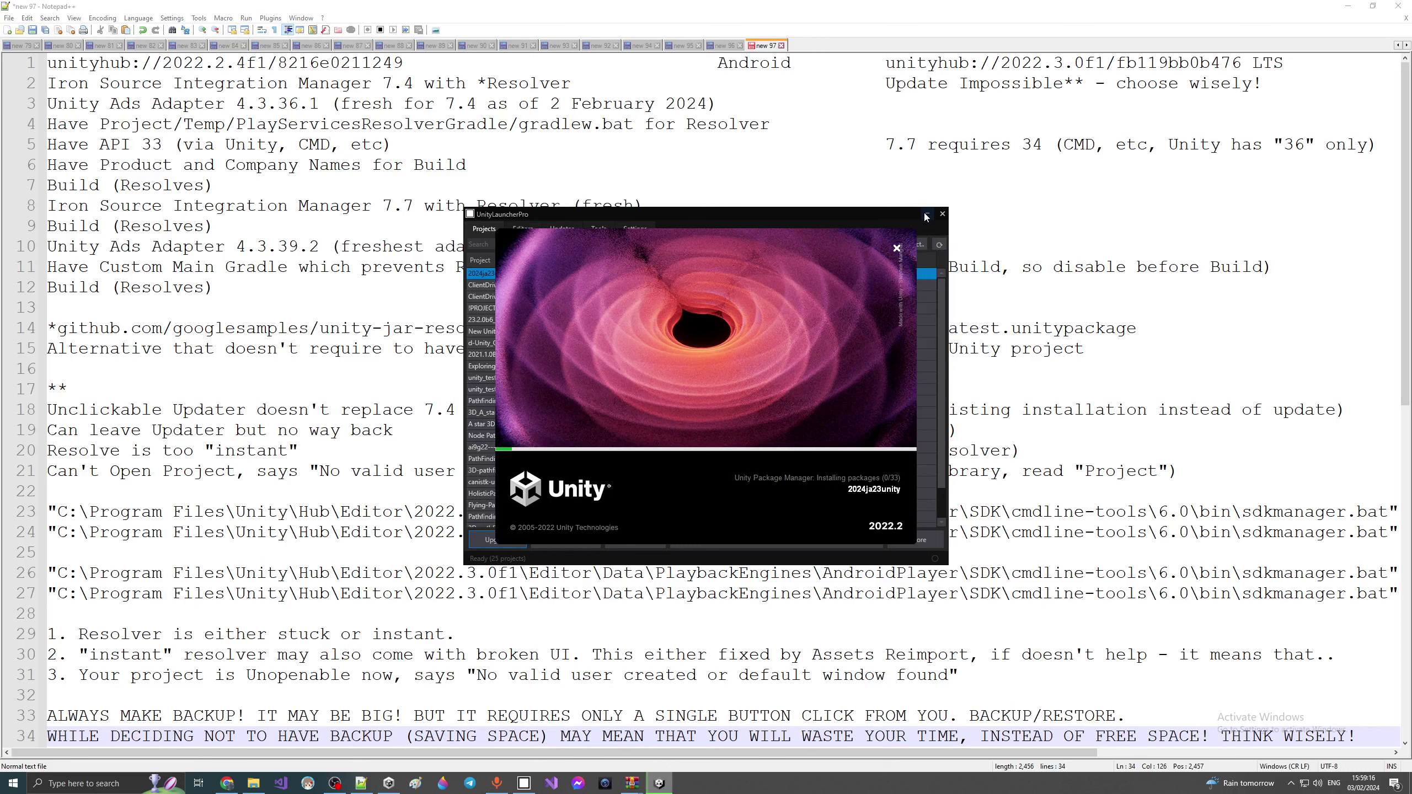
{"action": "left_click", "coordinate": [862, 87]}
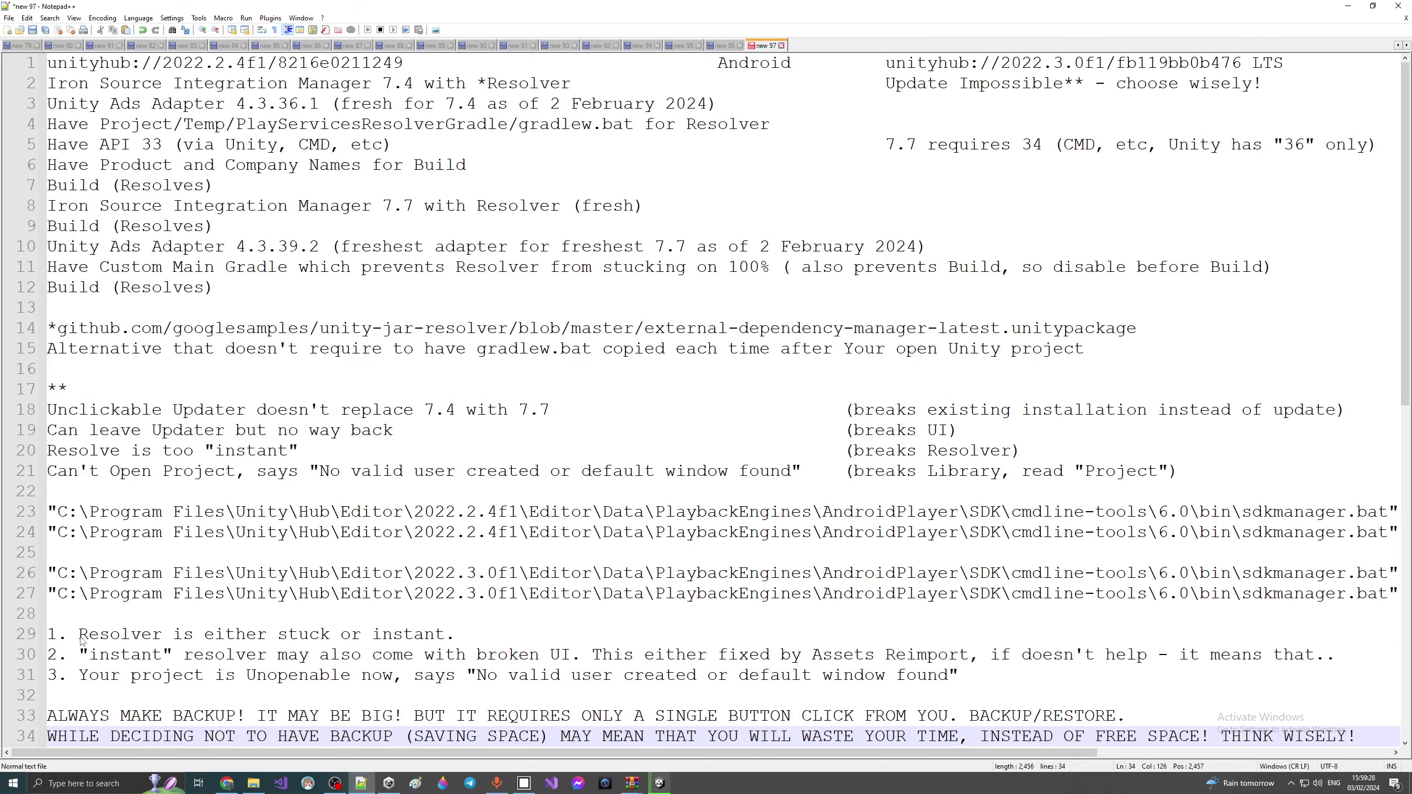
Step: Insert 'on 100% ' before 'or' on line 29 so note 1 reads 'stuck on 100% or instant'
{"action": "left_click", "coordinate": [340, 635]}
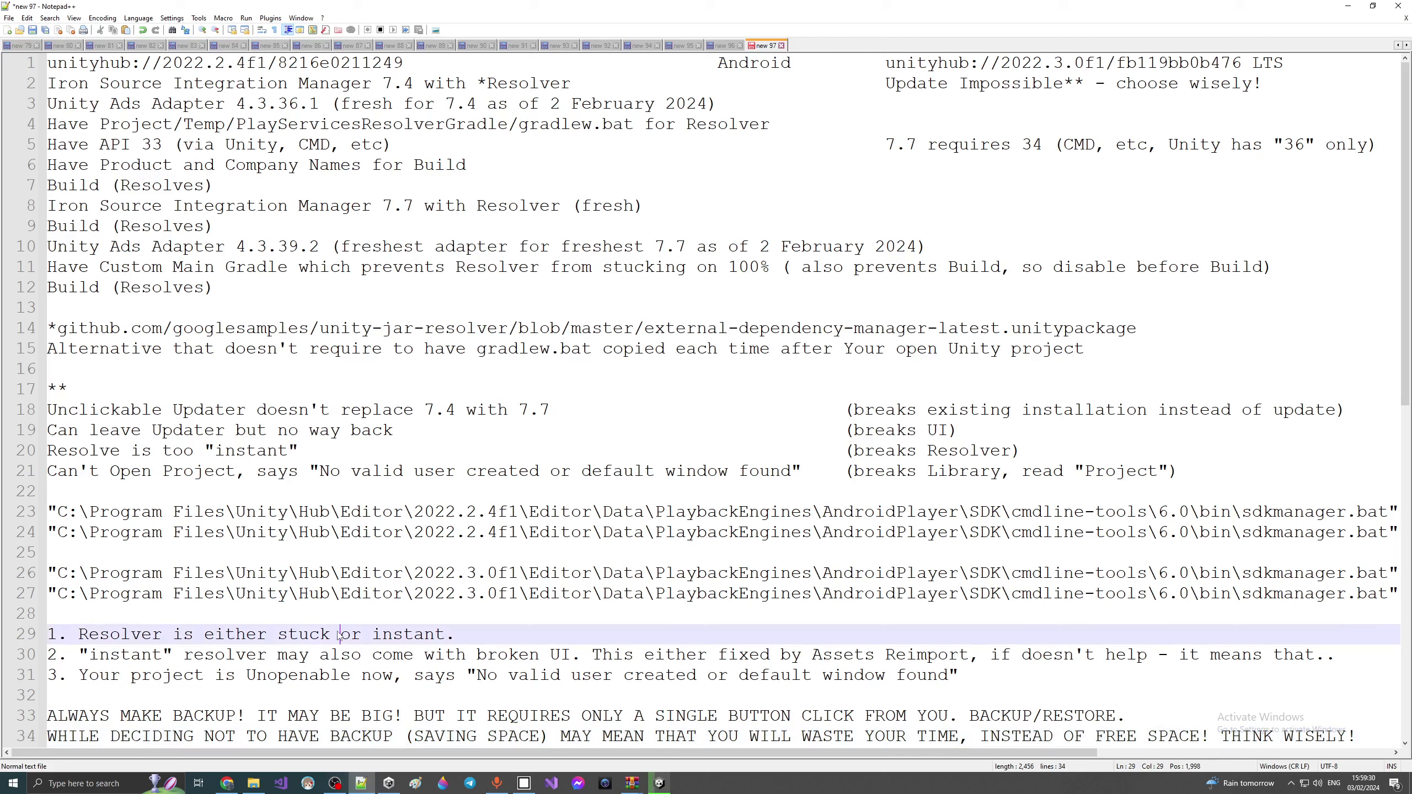
{"action": "type", "text": "on 100%"}
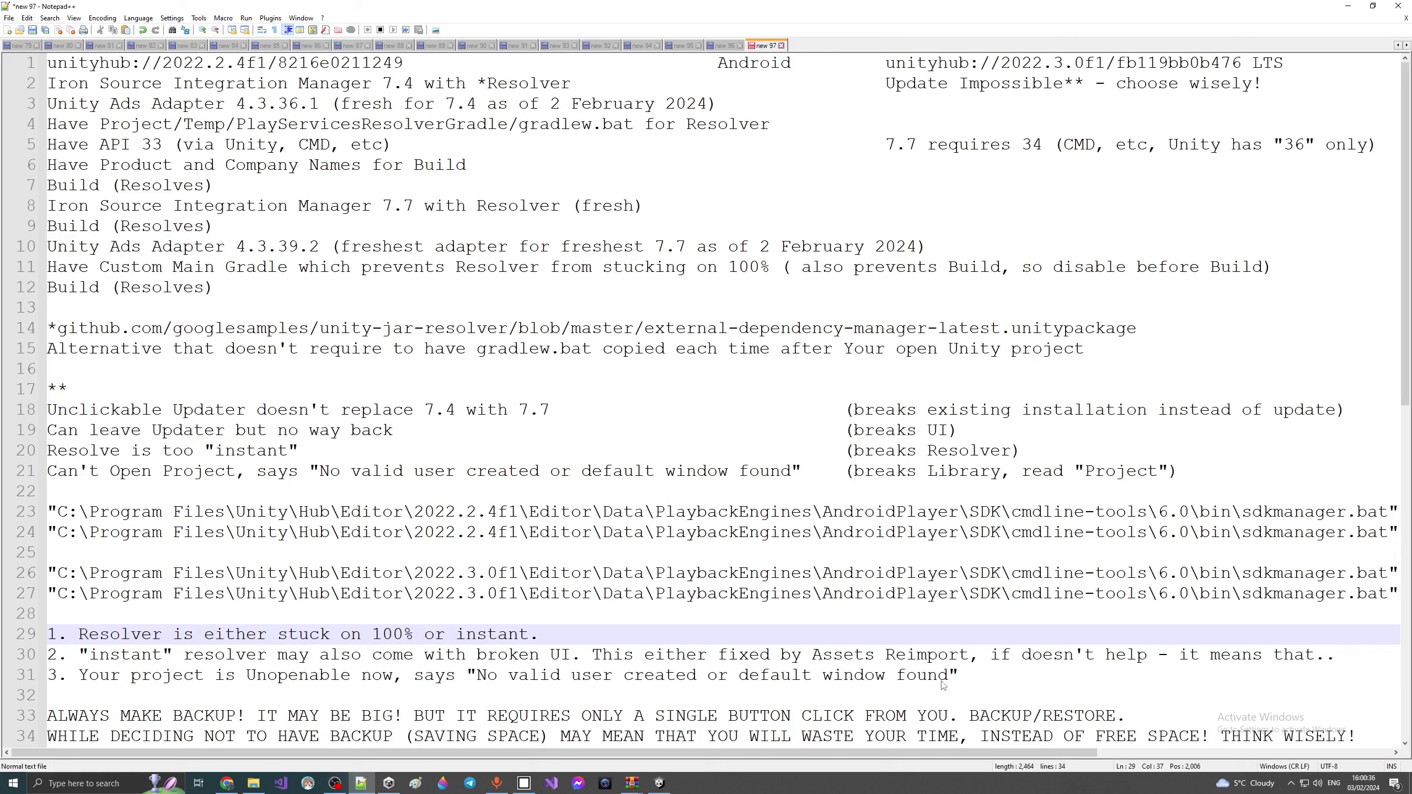
Step: Dismiss Unity's Update Check notice, glance at the notes, then open the Assets menu
{"action": "left_click", "coordinate": [661, 784]}
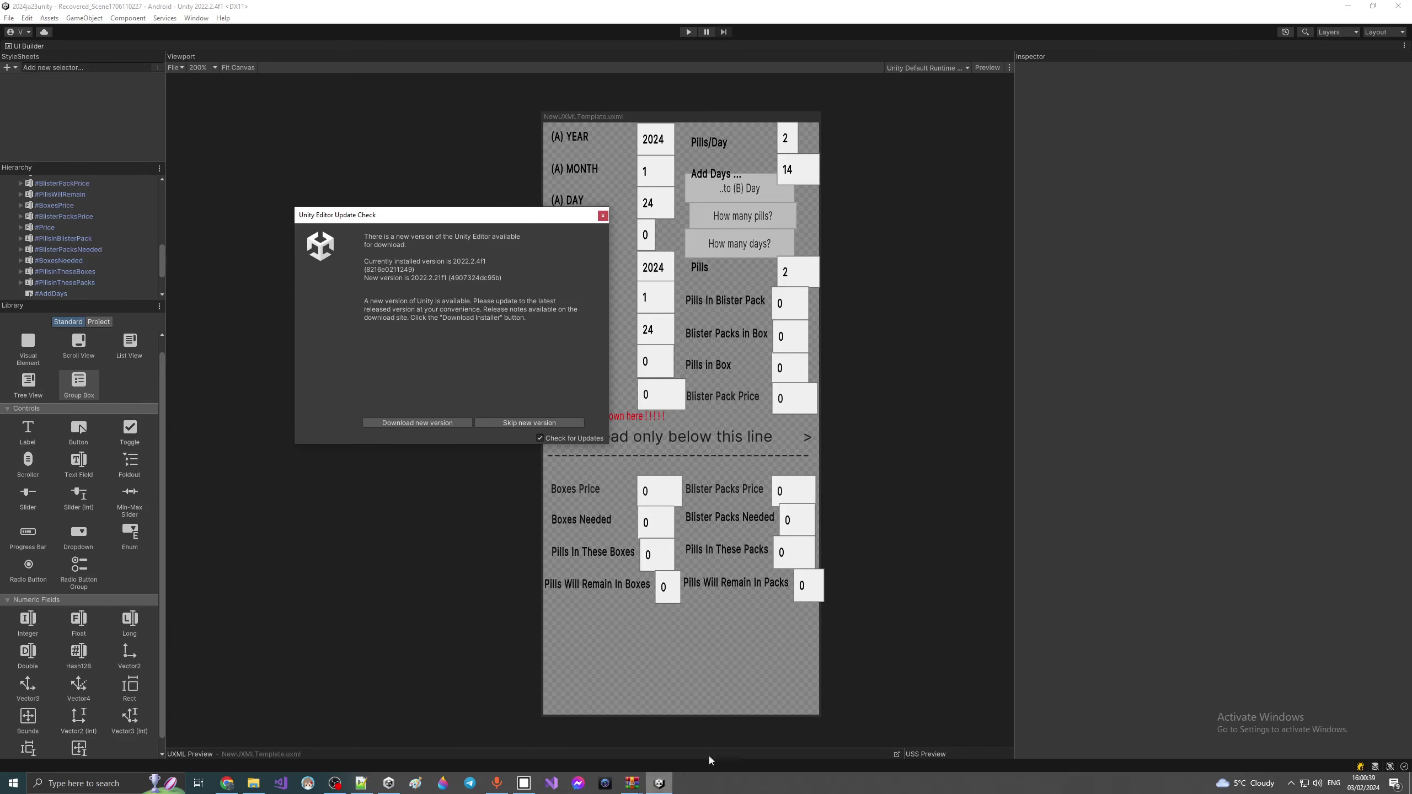
{"action": "left_click", "coordinate": [603, 216]}
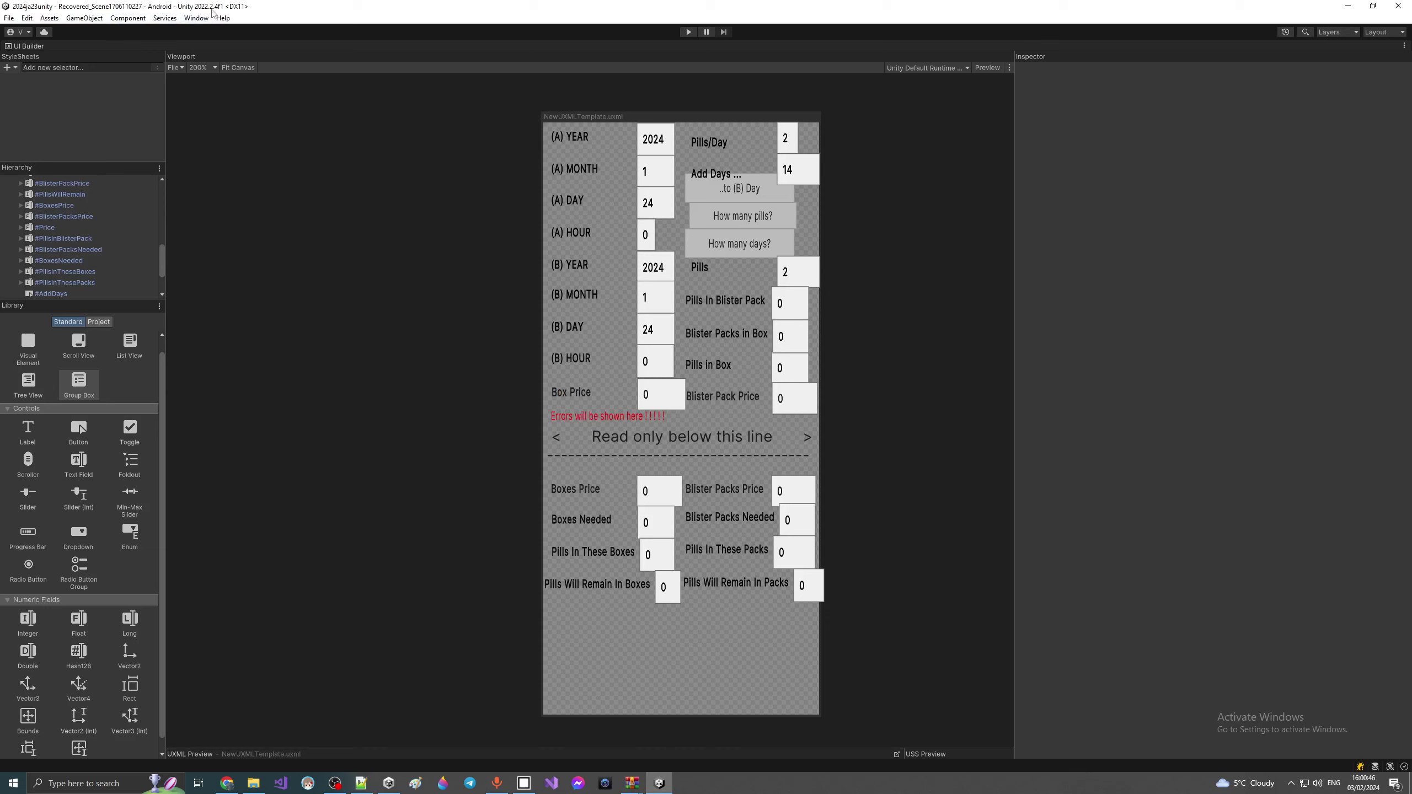
{"action": "left_click", "coordinate": [362, 784]}
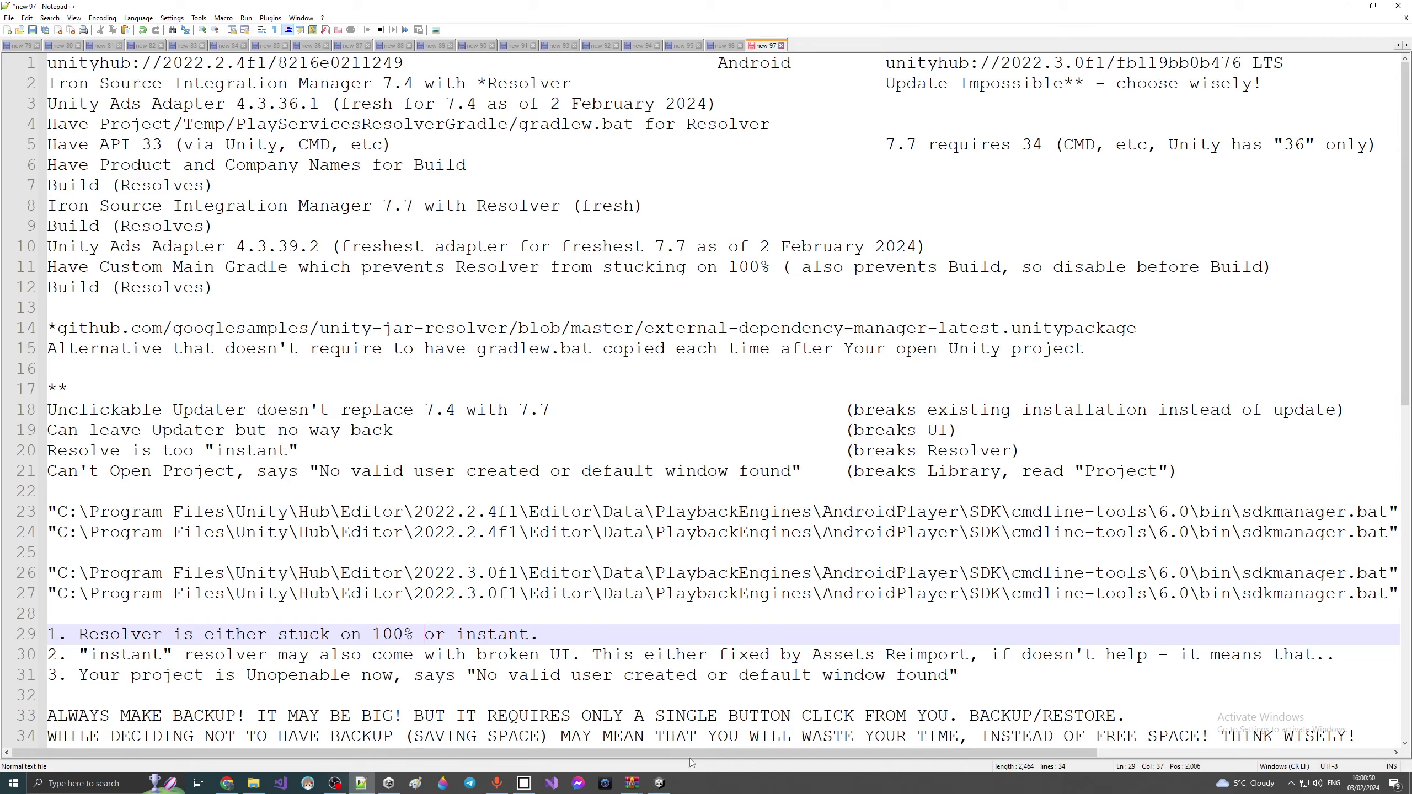
{"action": "left_click", "coordinate": [659, 783]}
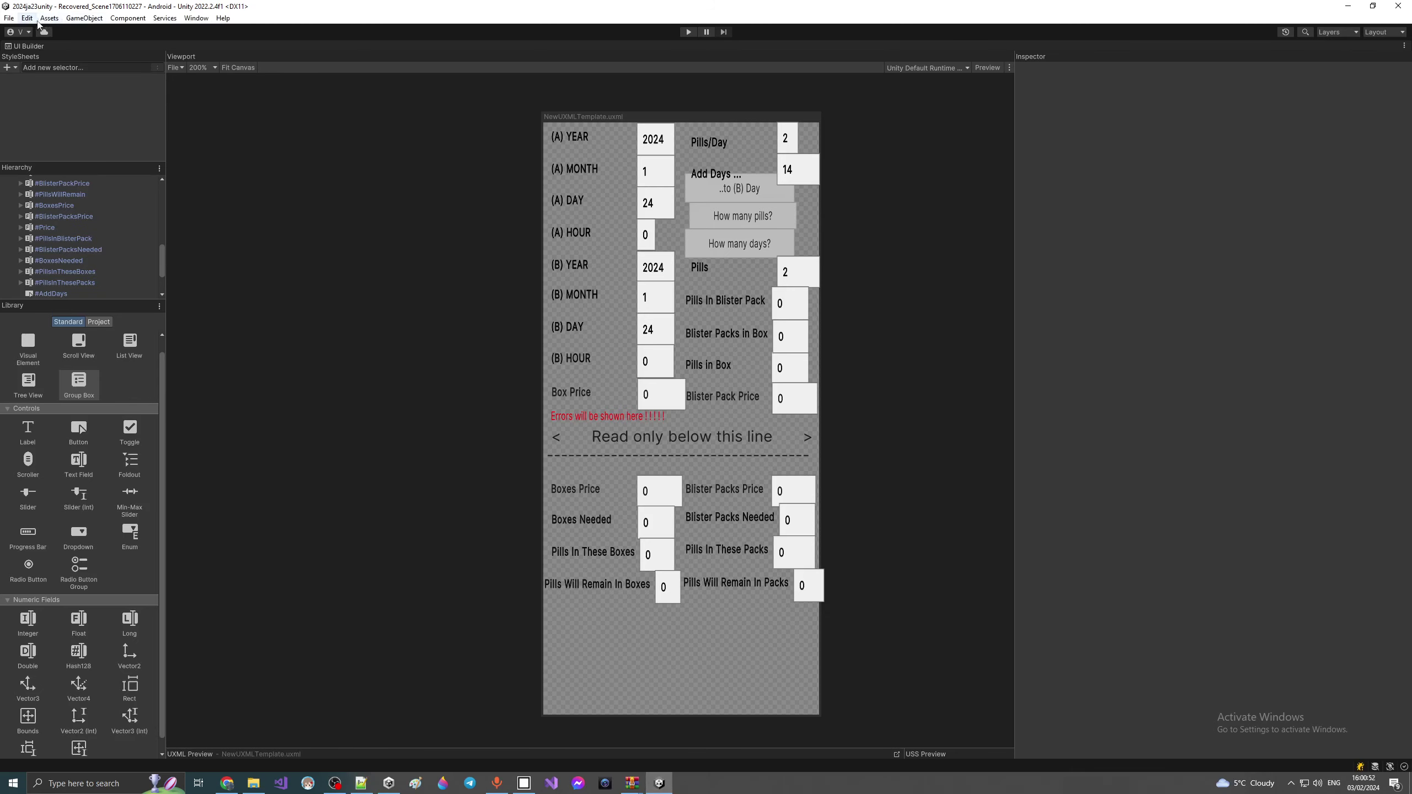
{"action": "left_click", "coordinate": [48, 18]}
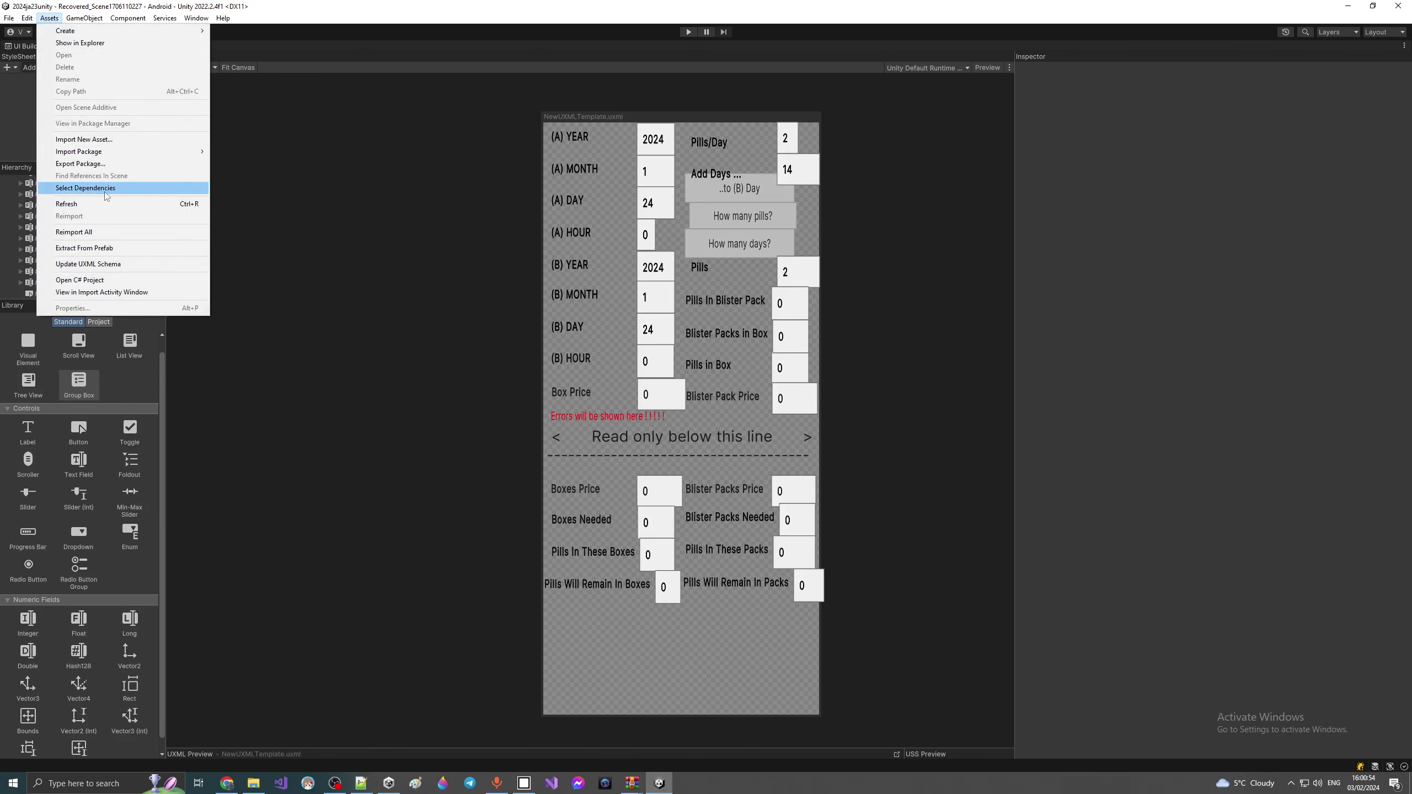
Step: Import all files of IronSource_IntegrationManager_v7.4.0.unitypackage as a custom package
{"action": "mouse_move", "coordinate": [116, 154]}
{"action": "left_click", "coordinate": [239, 154]}
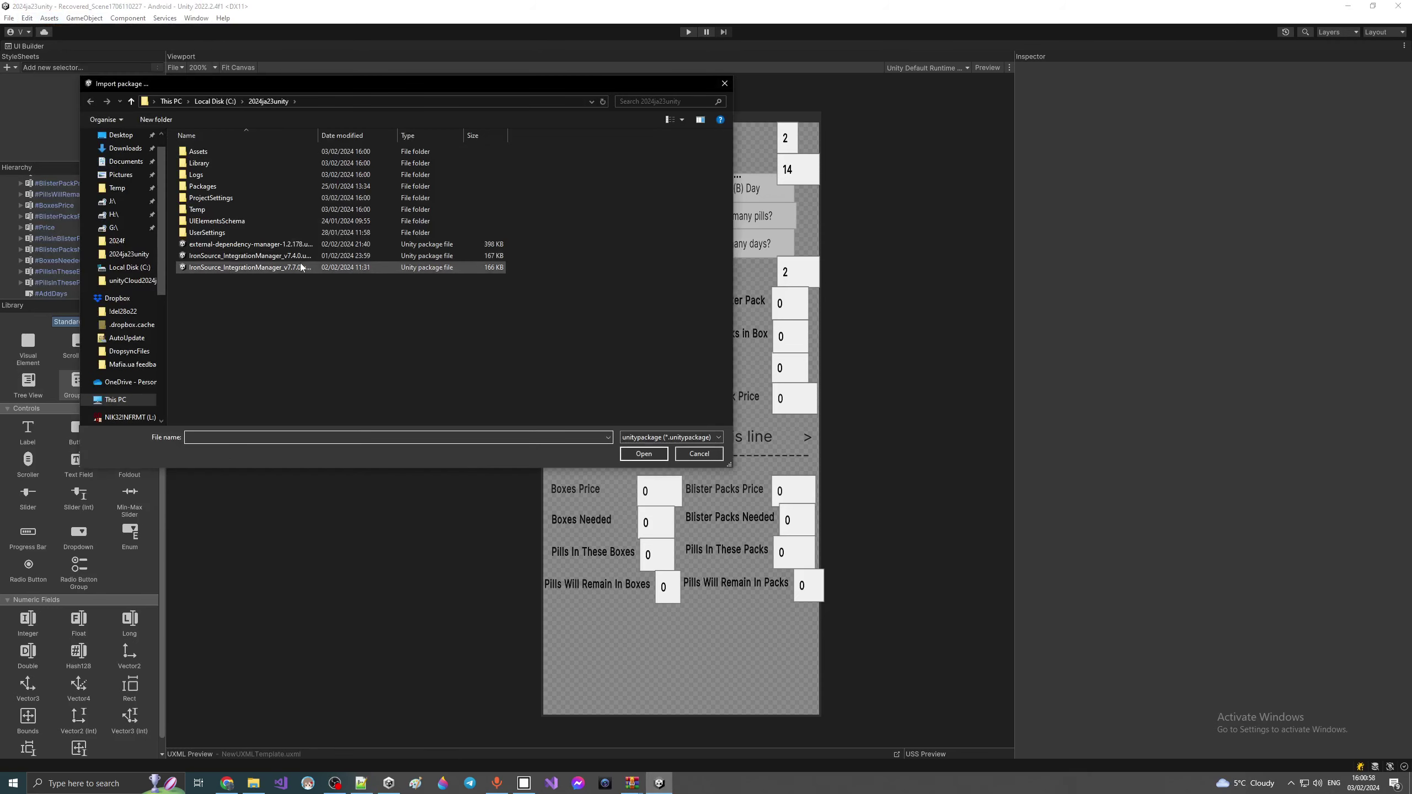
{"action": "left_click", "coordinate": [295, 256]}
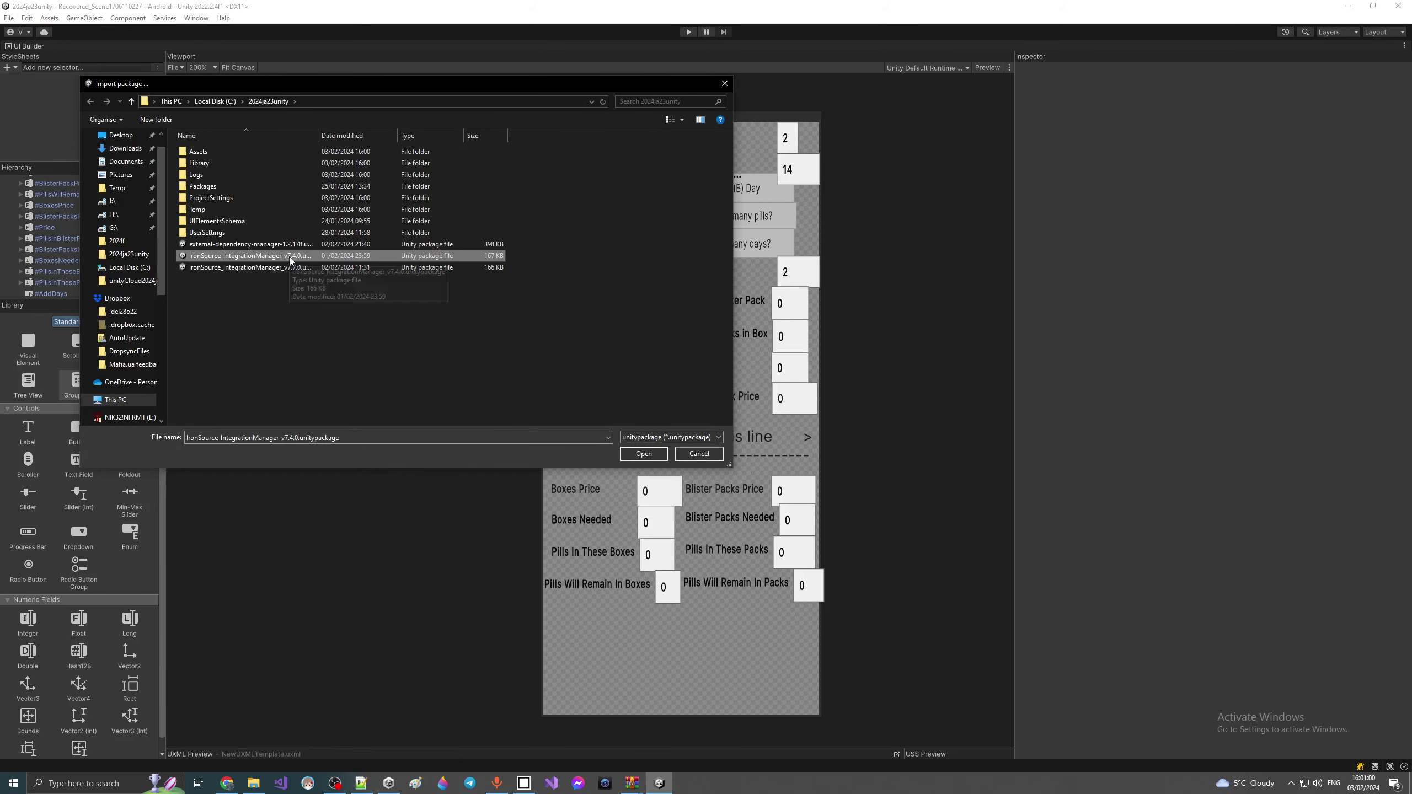
{"action": "left_click", "coordinate": [653, 456]}
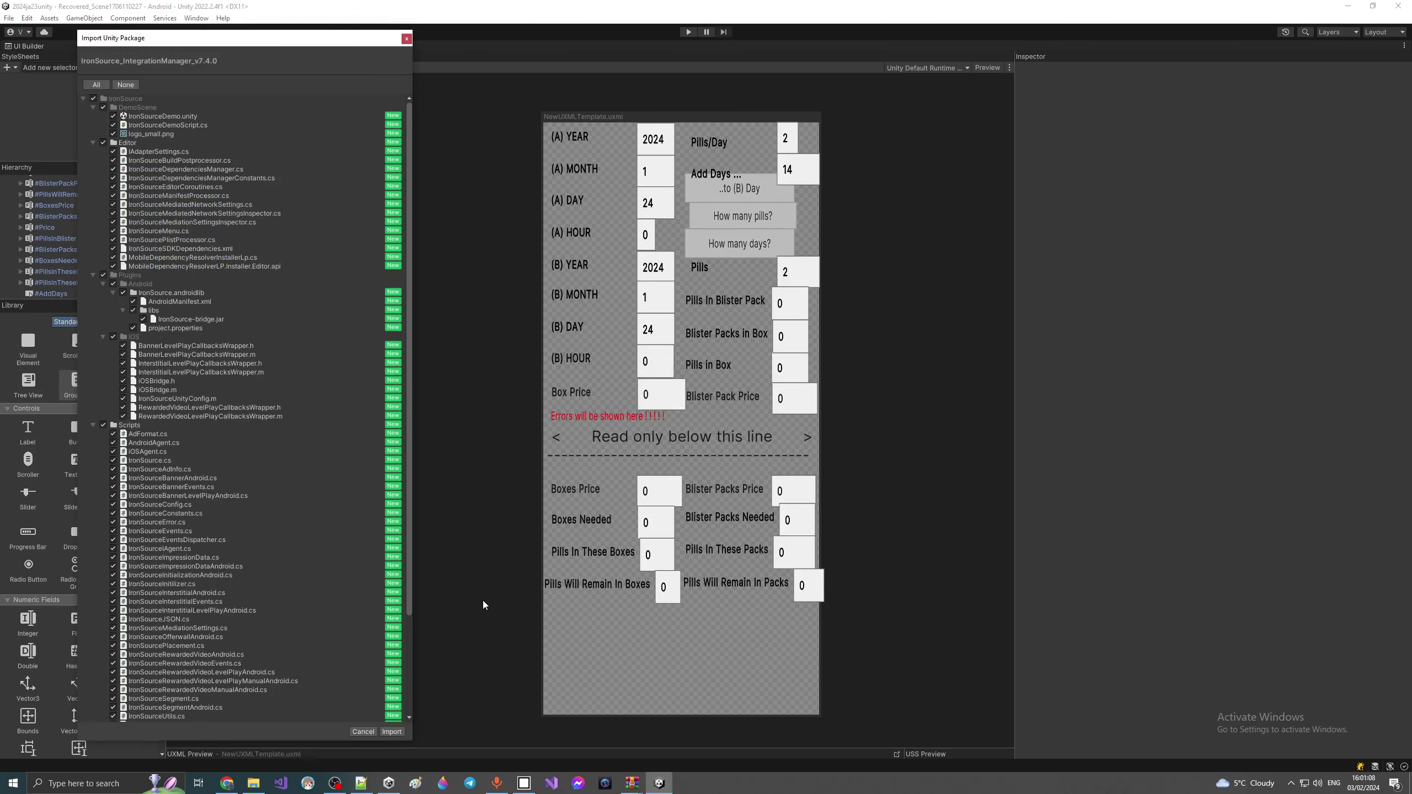
{"action": "scroll", "coordinate": [410, 554], "scroll_direction": "down", "scroll_amount": 5}
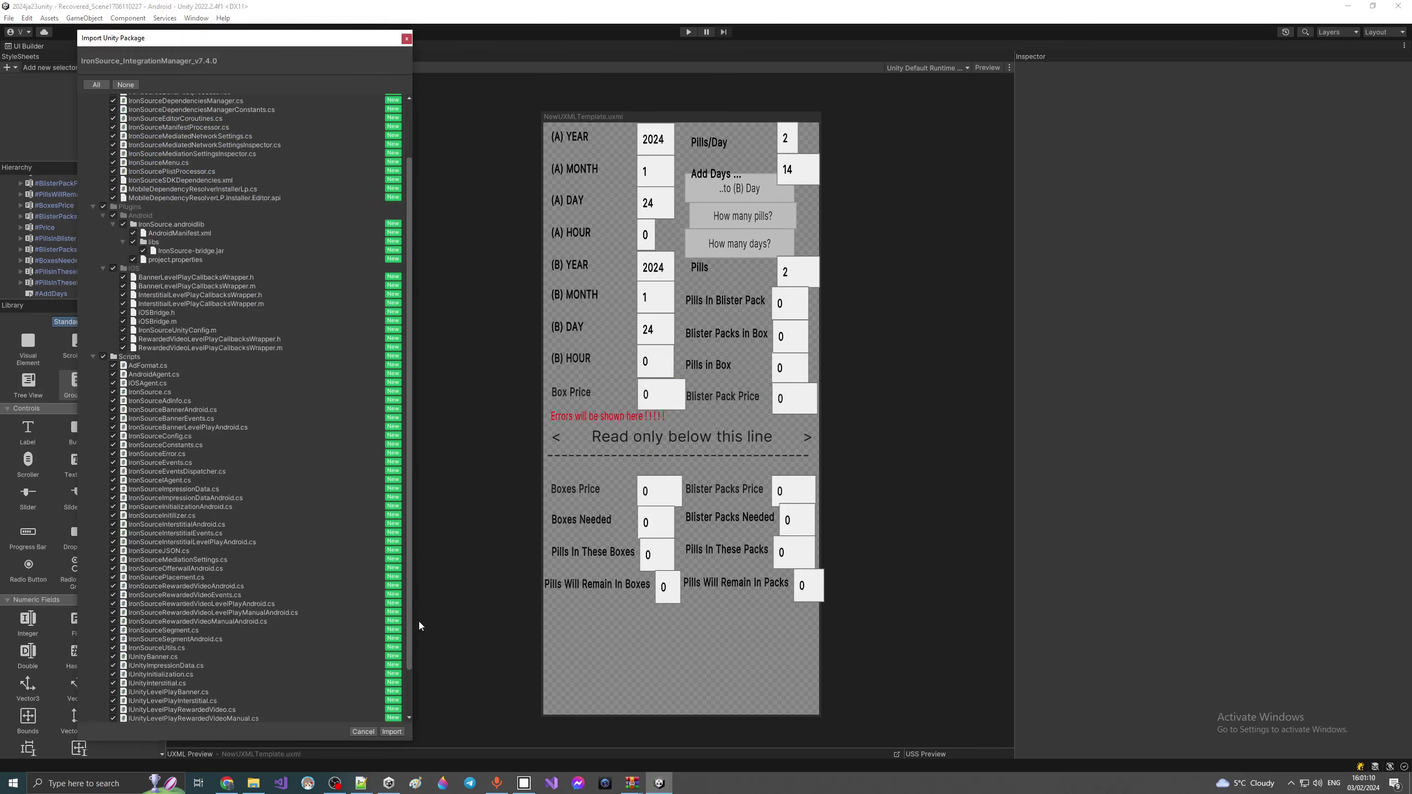
{"action": "left_click", "coordinate": [396, 731]}
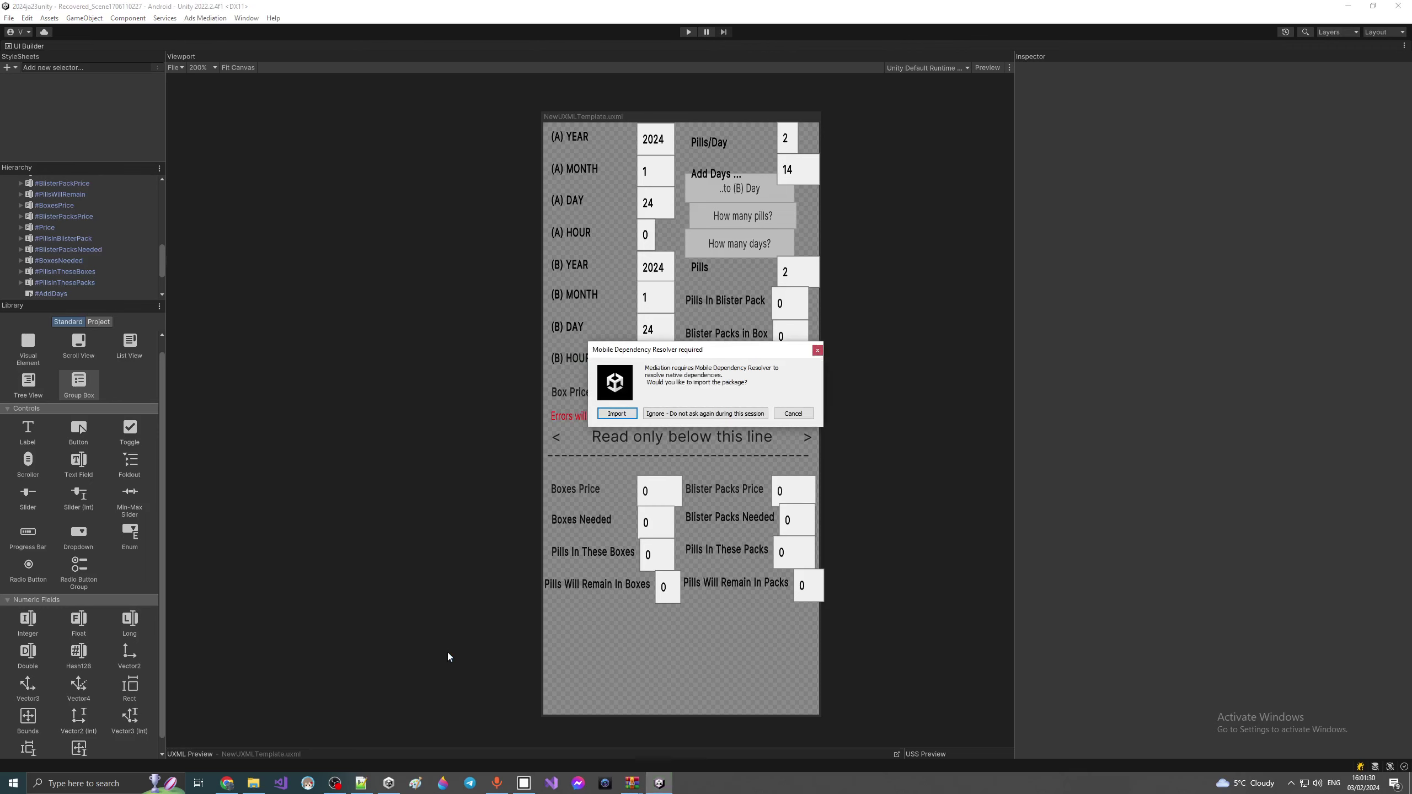
Step: Confirm importing the Mobile Dependency Resolver required by IronSource mediation
{"action": "left_click", "coordinate": [633, 417]}
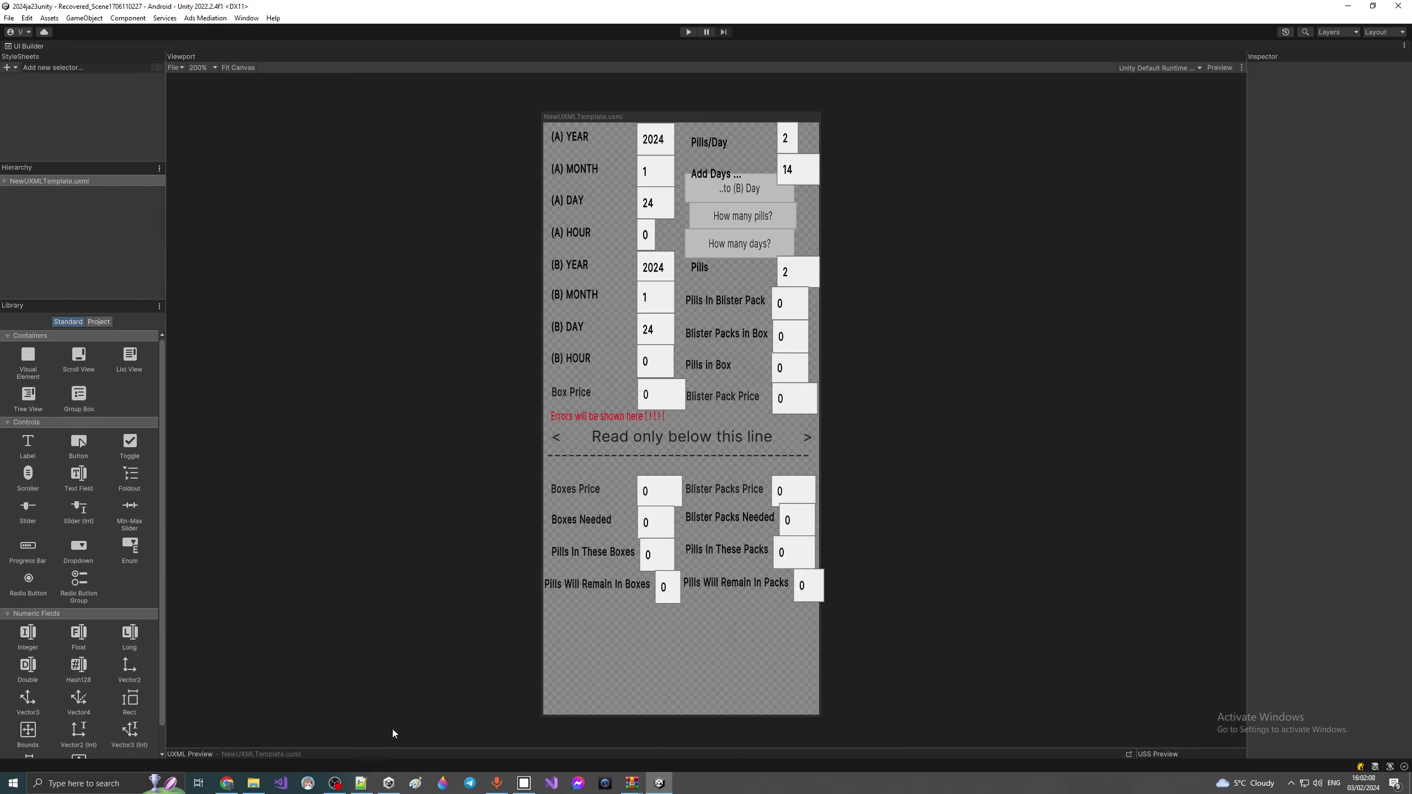
Step: Bring the Notepad++ Iron Source 7.4 versus 7.7 notes to the front
{"action": "left_click", "coordinate": [360, 783]}
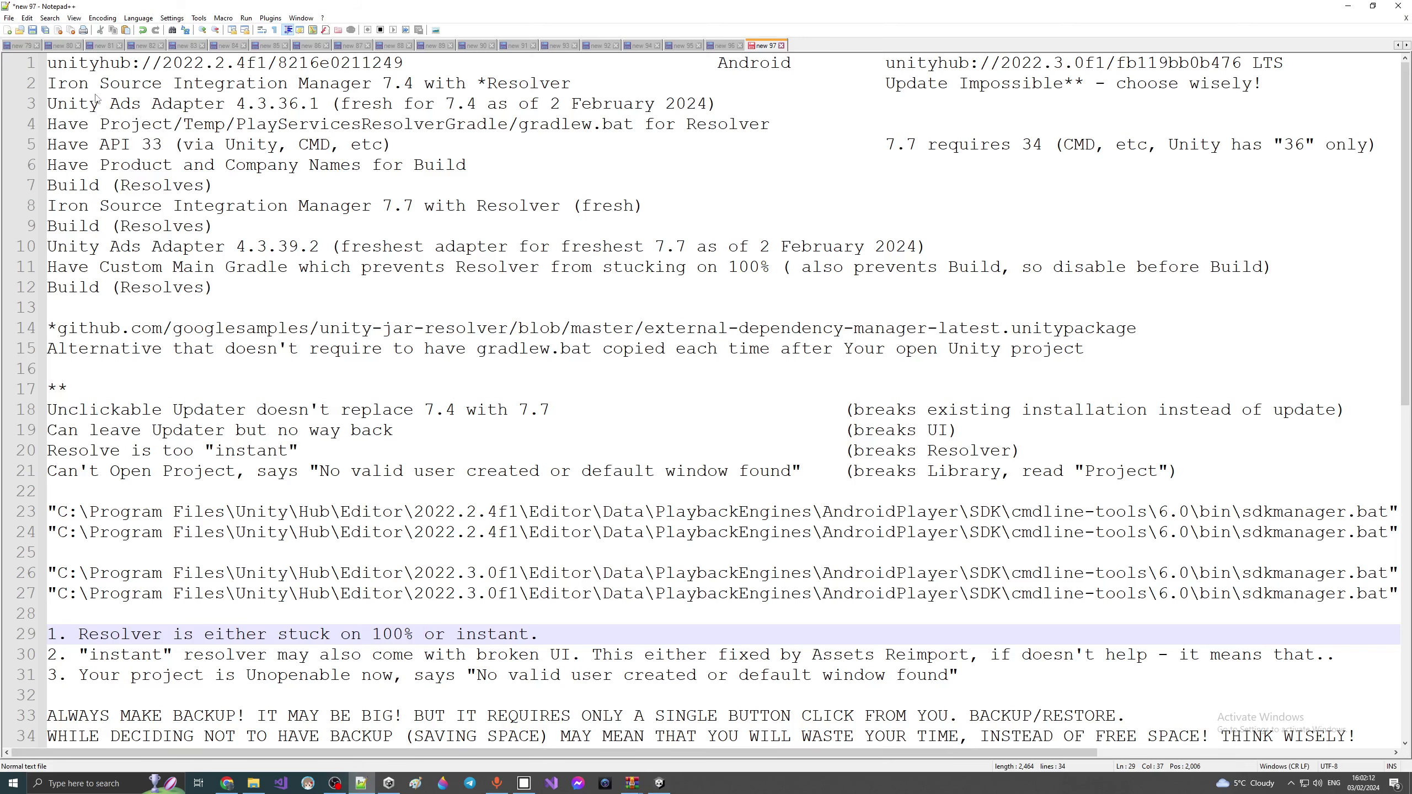
Step: Select the Integration Manager 7.4 note on line 2, then minimise Notepad++ to reveal Unity
{"action": "left_click_drag", "start_coordinate": [89, 83], "coordinate": [518, 83]}
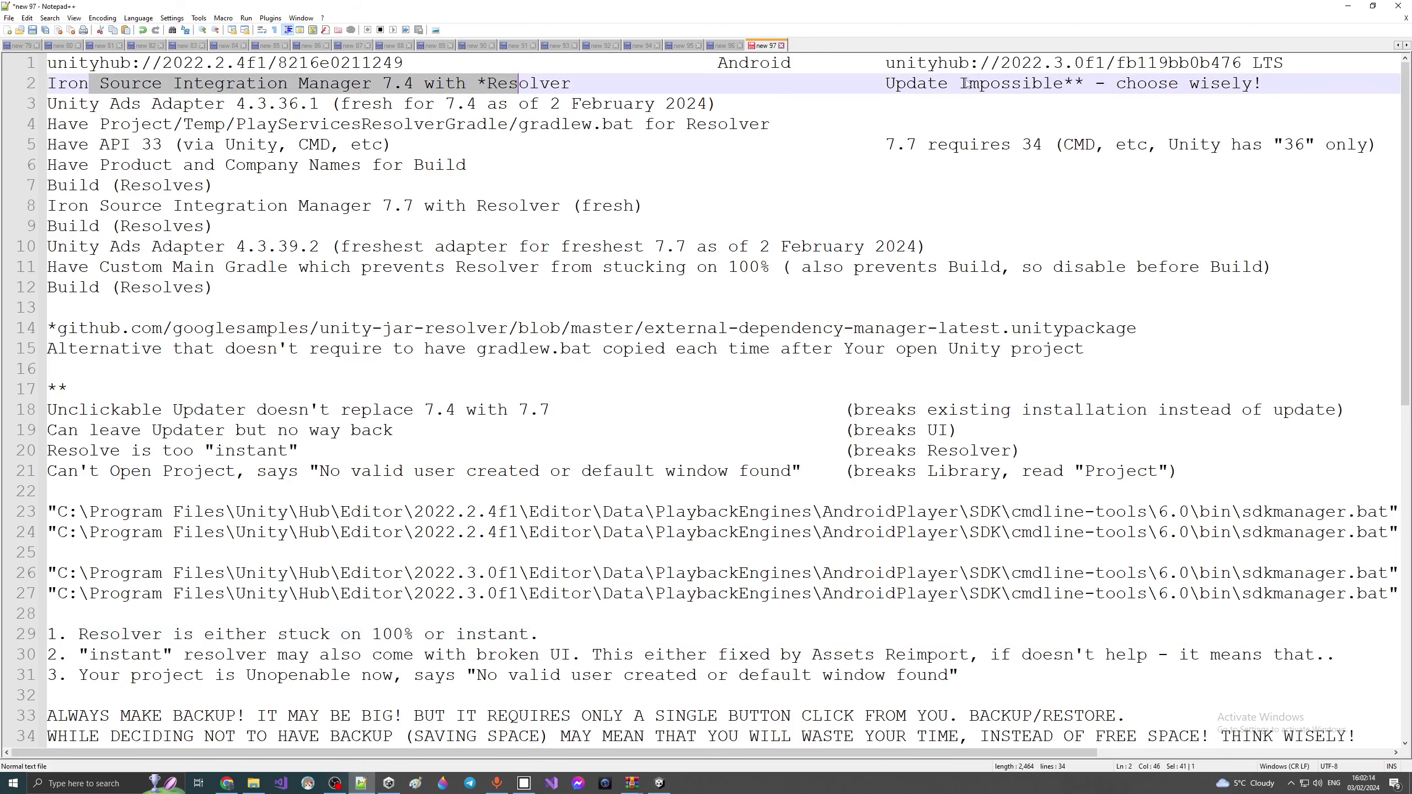
{"action": "left_click", "coordinate": [1356, 10]}
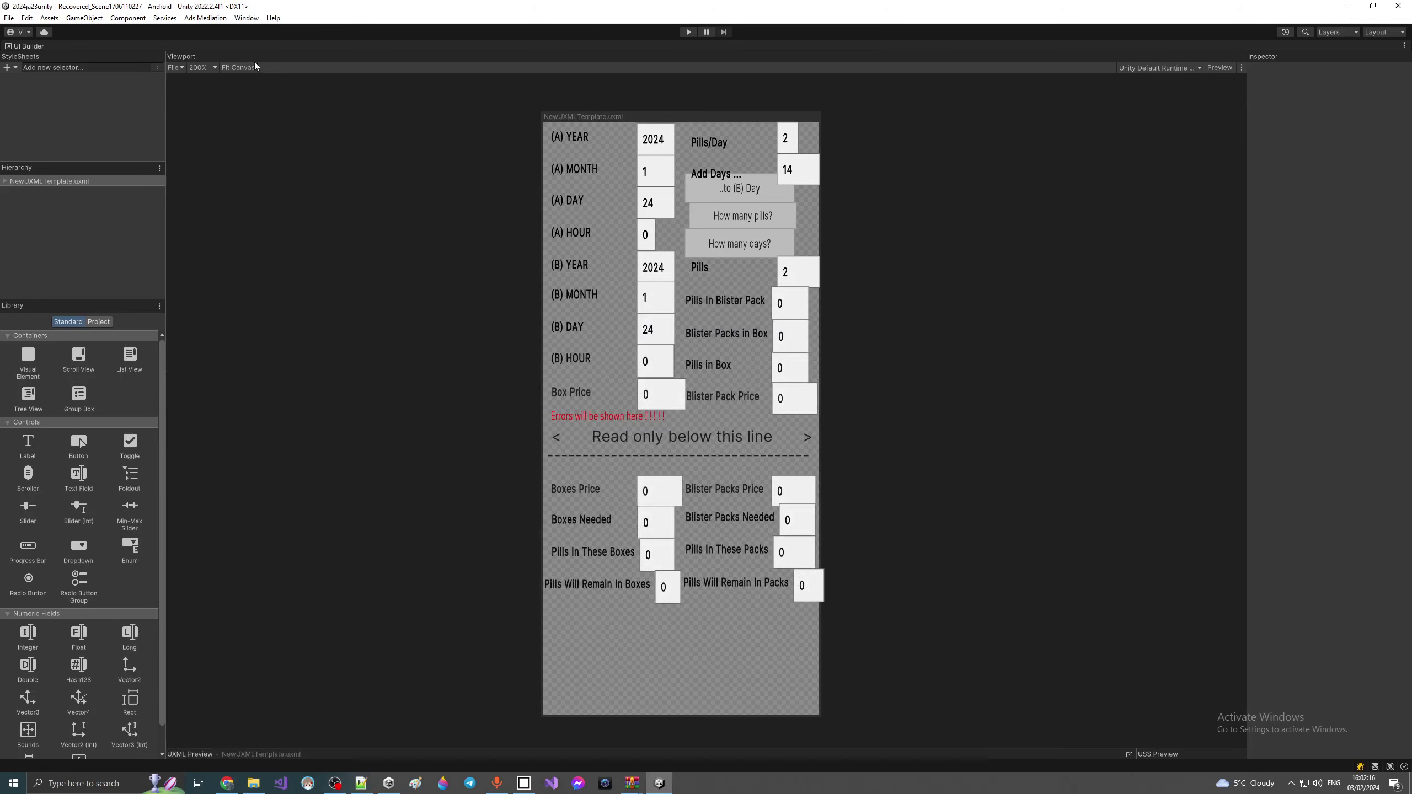
{"action": "left_click", "coordinate": [362, 783]}
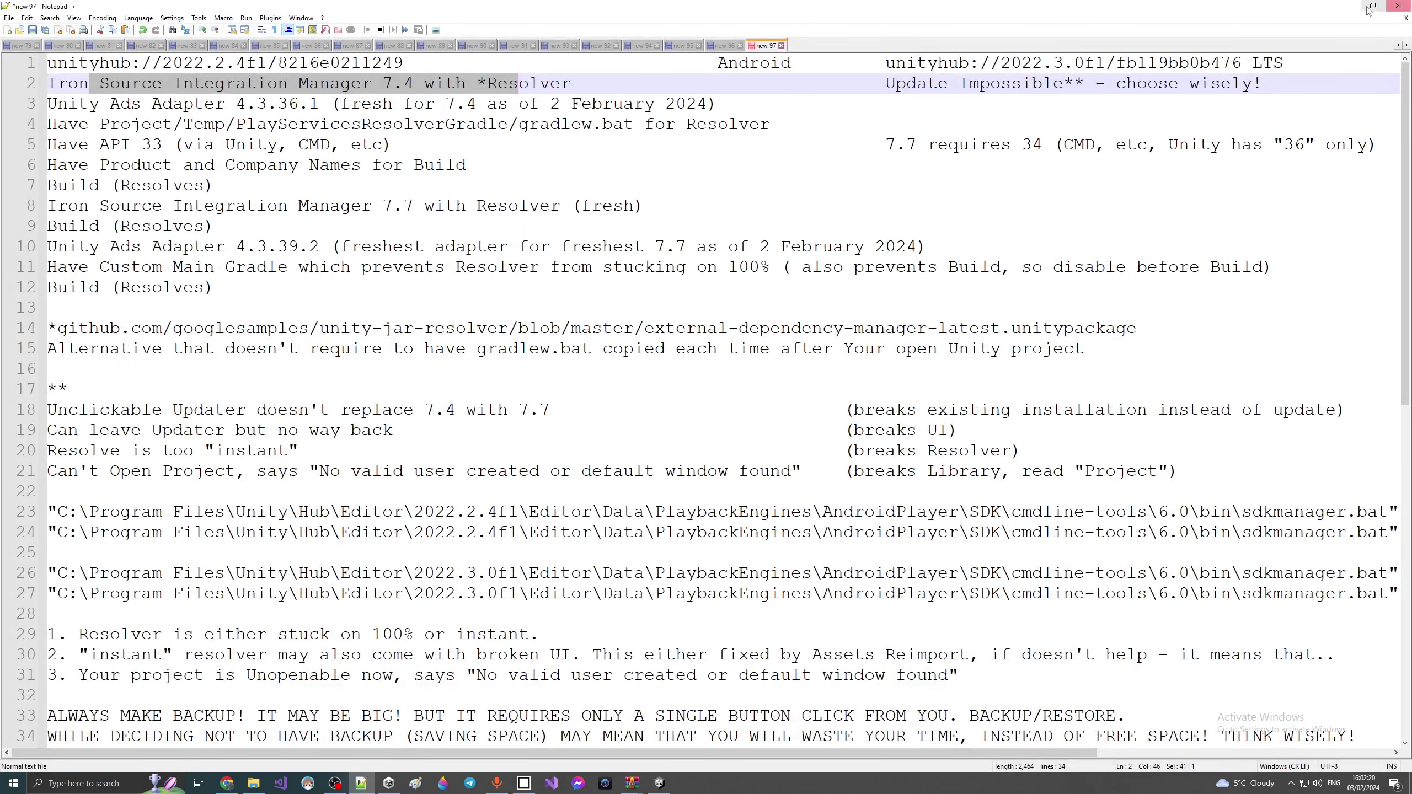
{"action": "left_click", "coordinate": [1347, 7]}
Step: Open Ads Mediation > Integration Manager, place it left of the preview, then show the Notepad++ notes
{"action": "left_click", "coordinate": [194, 17]}
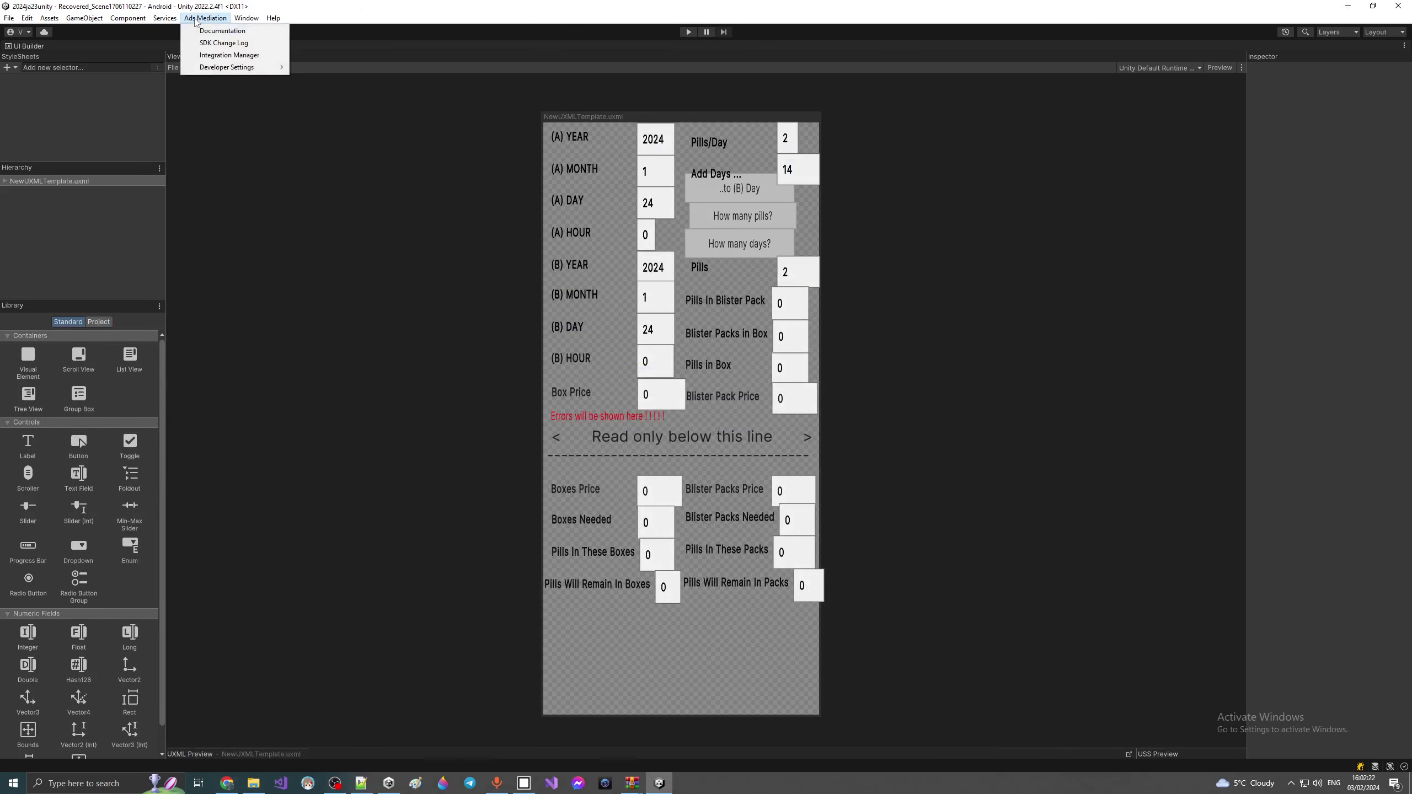
{"action": "left_click", "coordinate": [218, 55]}
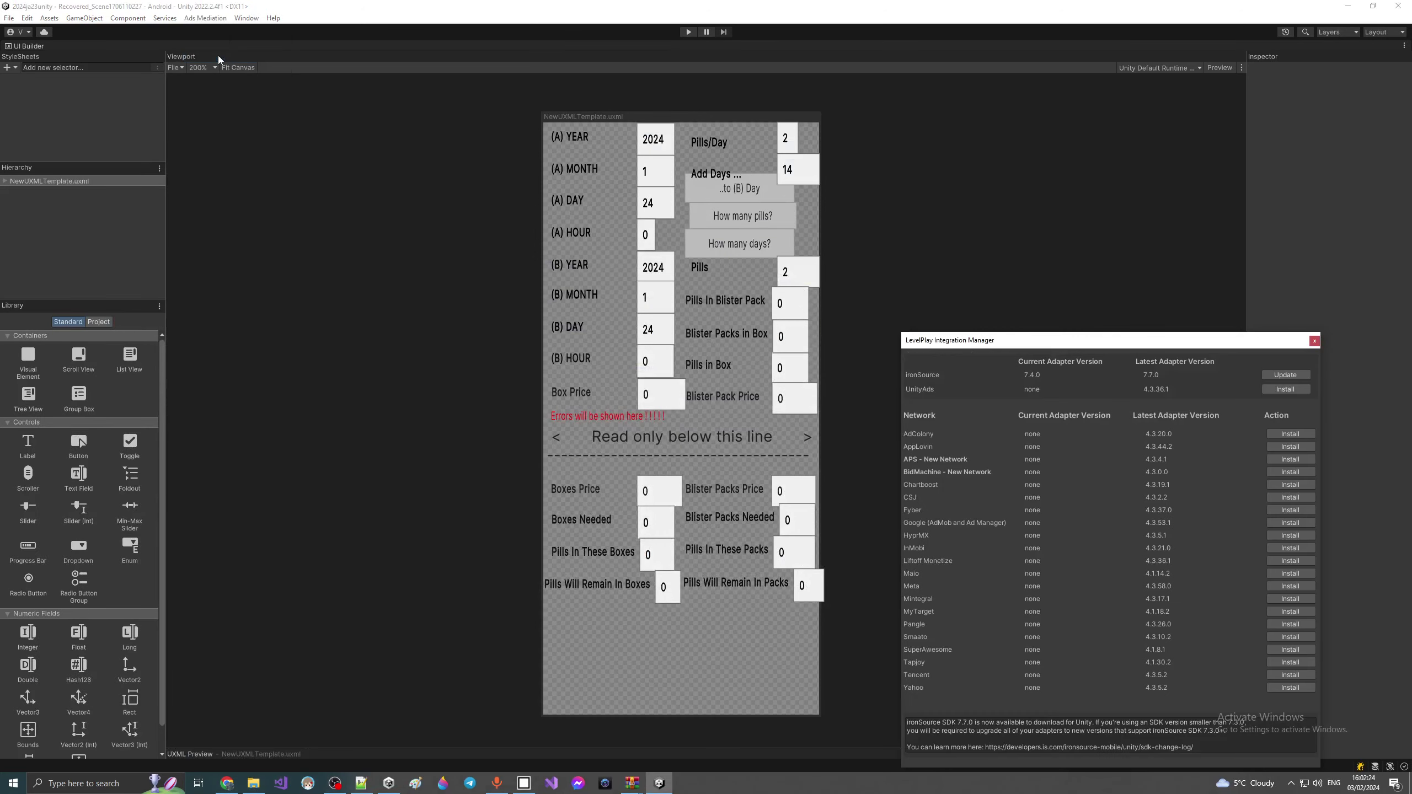
{"action": "left_click_drag", "start_coordinate": [1037, 340], "coordinate": [326, 260]}
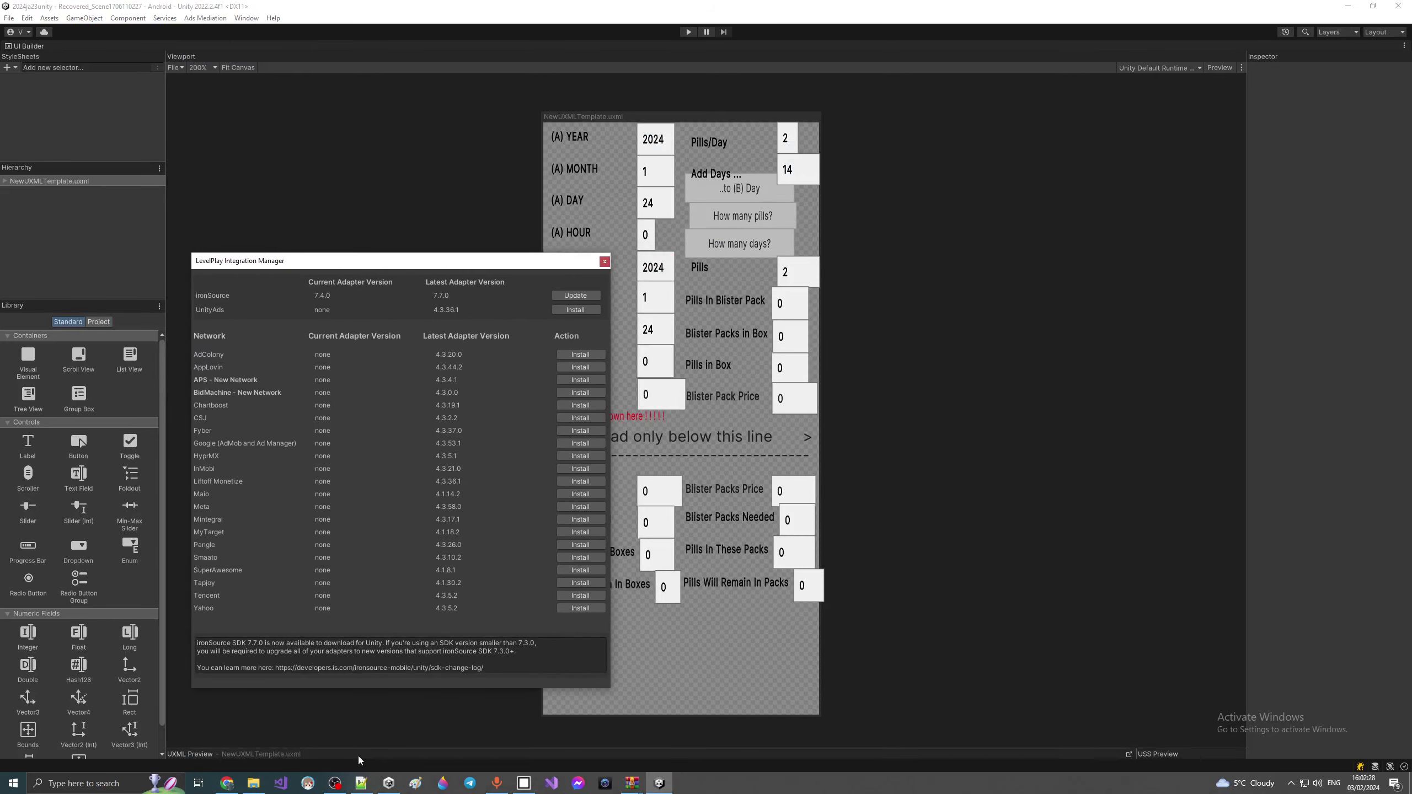
{"action": "left_click", "coordinate": [361, 783]}
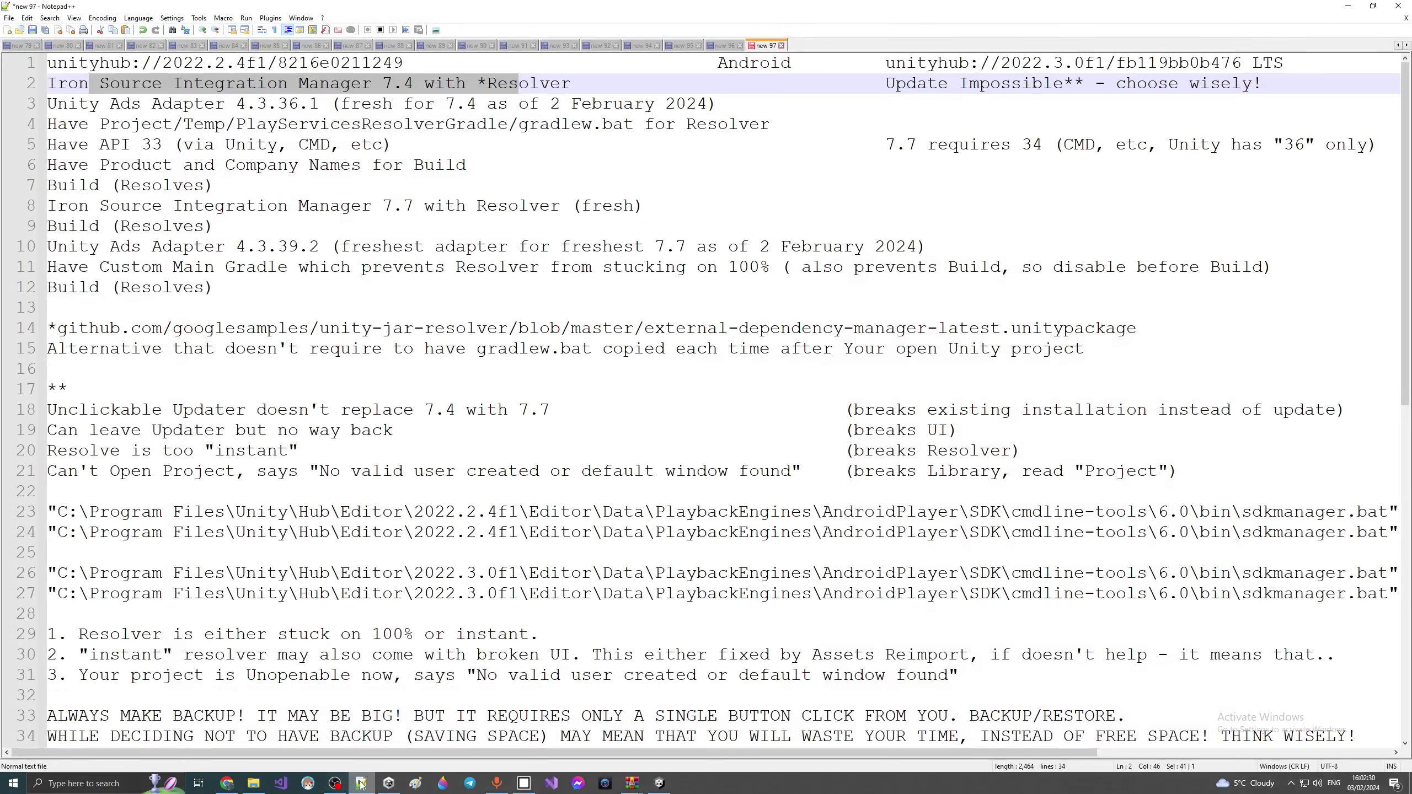
Step: Minimise the Notepad++ notes to reveal the LevelPlay Integration Manager
{"action": "left_click", "coordinate": [361, 783]}
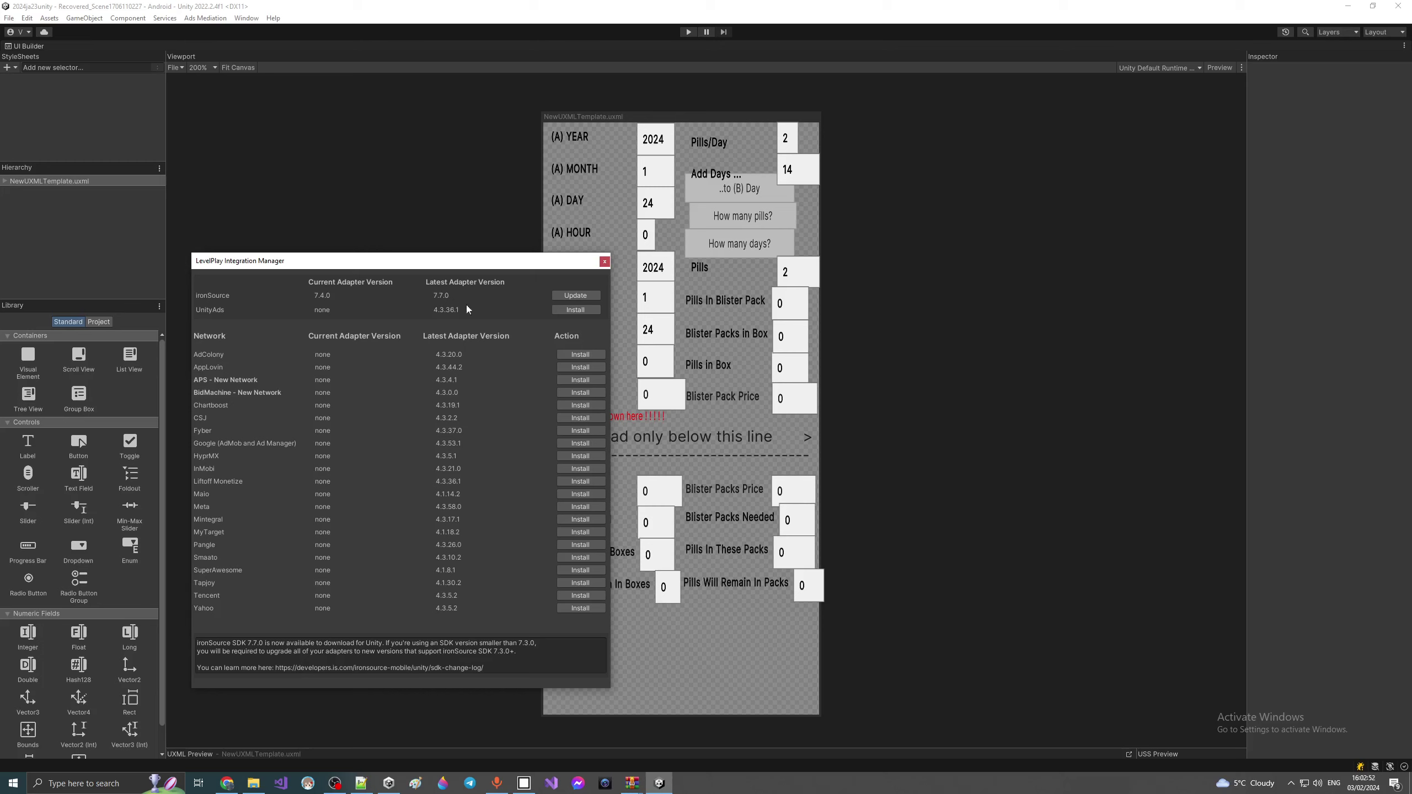
Step: Install the UnityAds adapter from the LevelPlay Integration Manager, bringing it to 4.3.36.1
{"action": "left_click", "coordinate": [556, 310]}
Step: Highlight the line-4 note that the Resolver needs gradlew.bat, then minimise Notepad++
{"action": "left_click", "coordinate": [361, 783]}
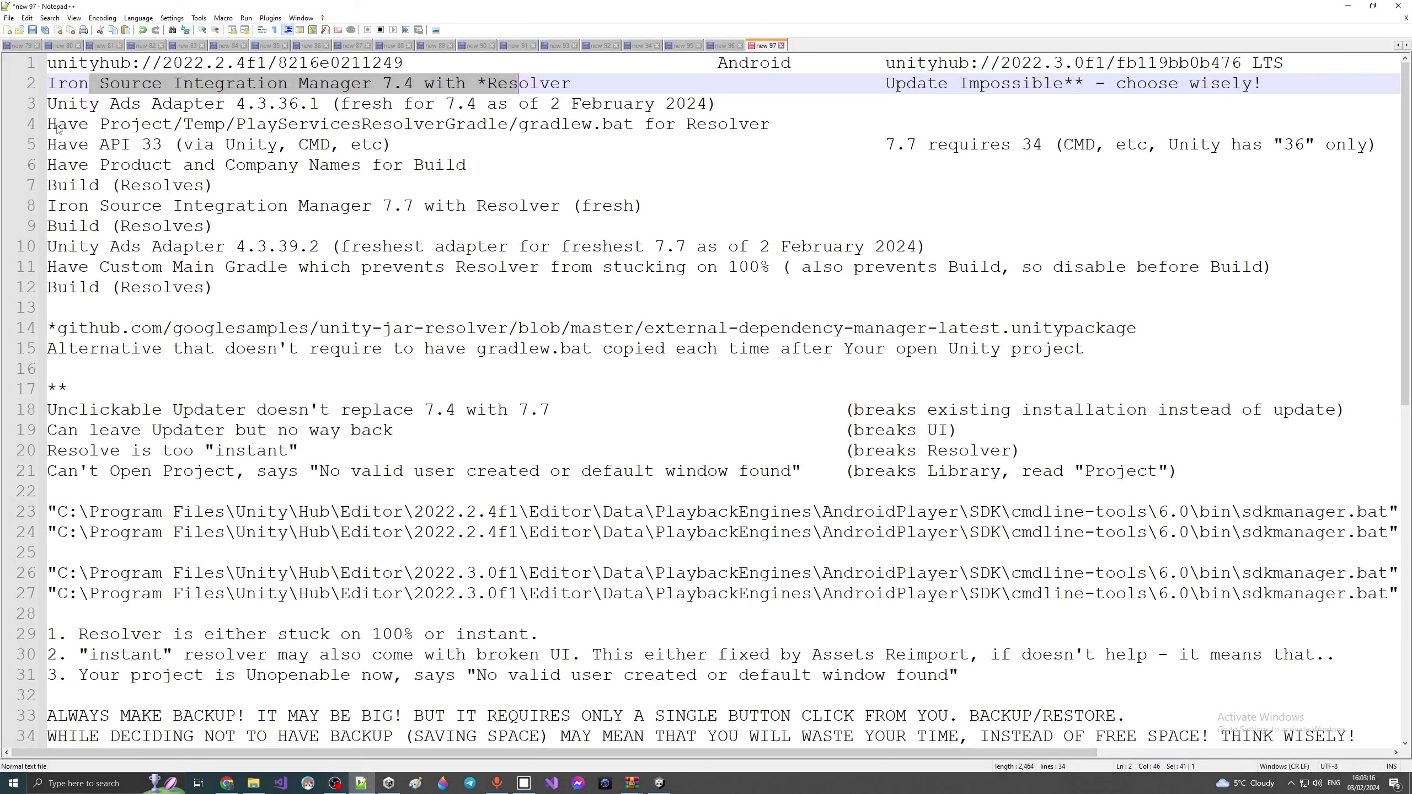
{"action": "left_click_drag", "start_coordinate": [49, 126], "coordinate": [770, 125]}
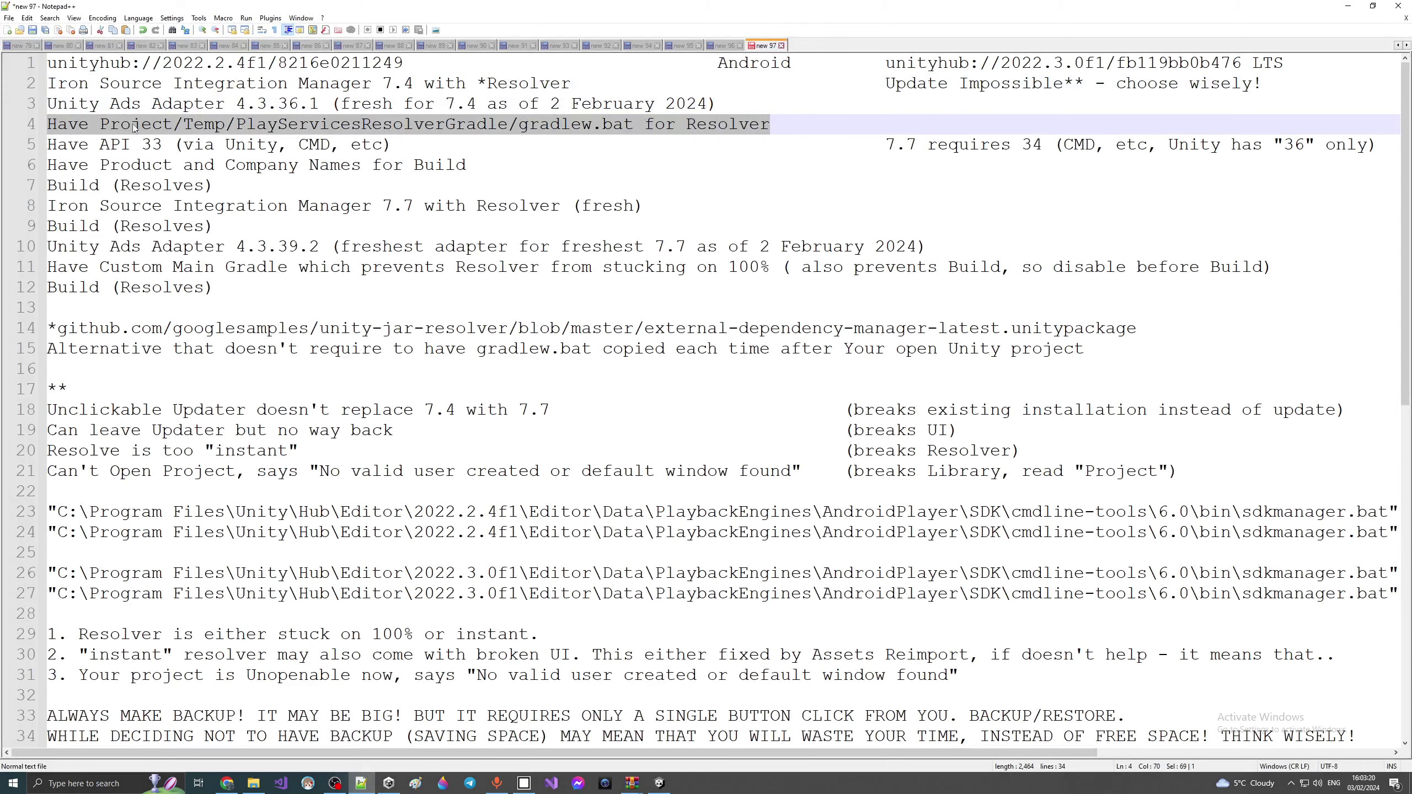
{"action": "left_click", "coordinate": [1398, 5]}
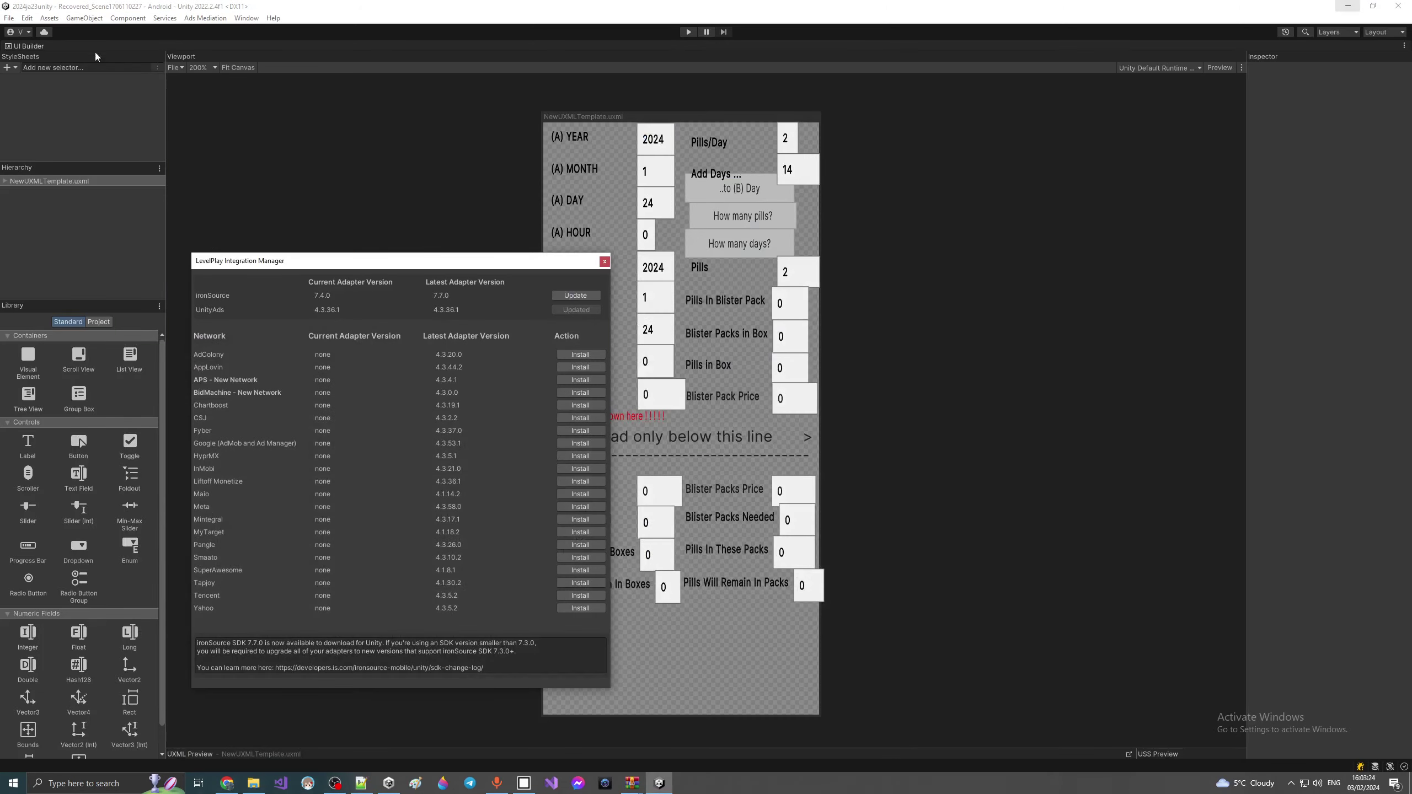
Step: Open the project's Temp folder in File Explorer and bring the TempGRADLE archive forward in WinRAR
{"action": "right_click", "coordinate": [67, 45]}
{"action": "left_click", "coordinate": [79, 62]}
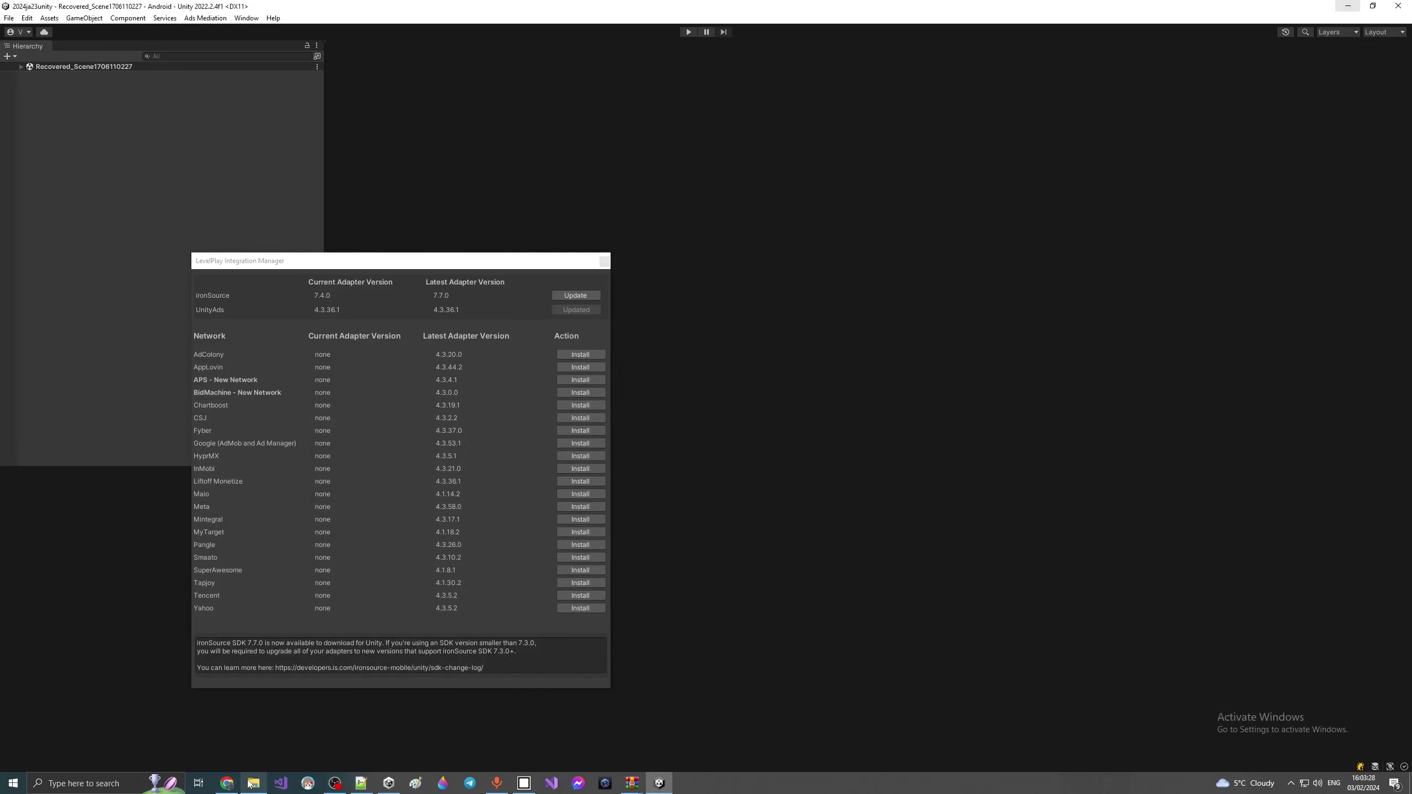
{"action": "left_click", "coordinate": [252, 783]}
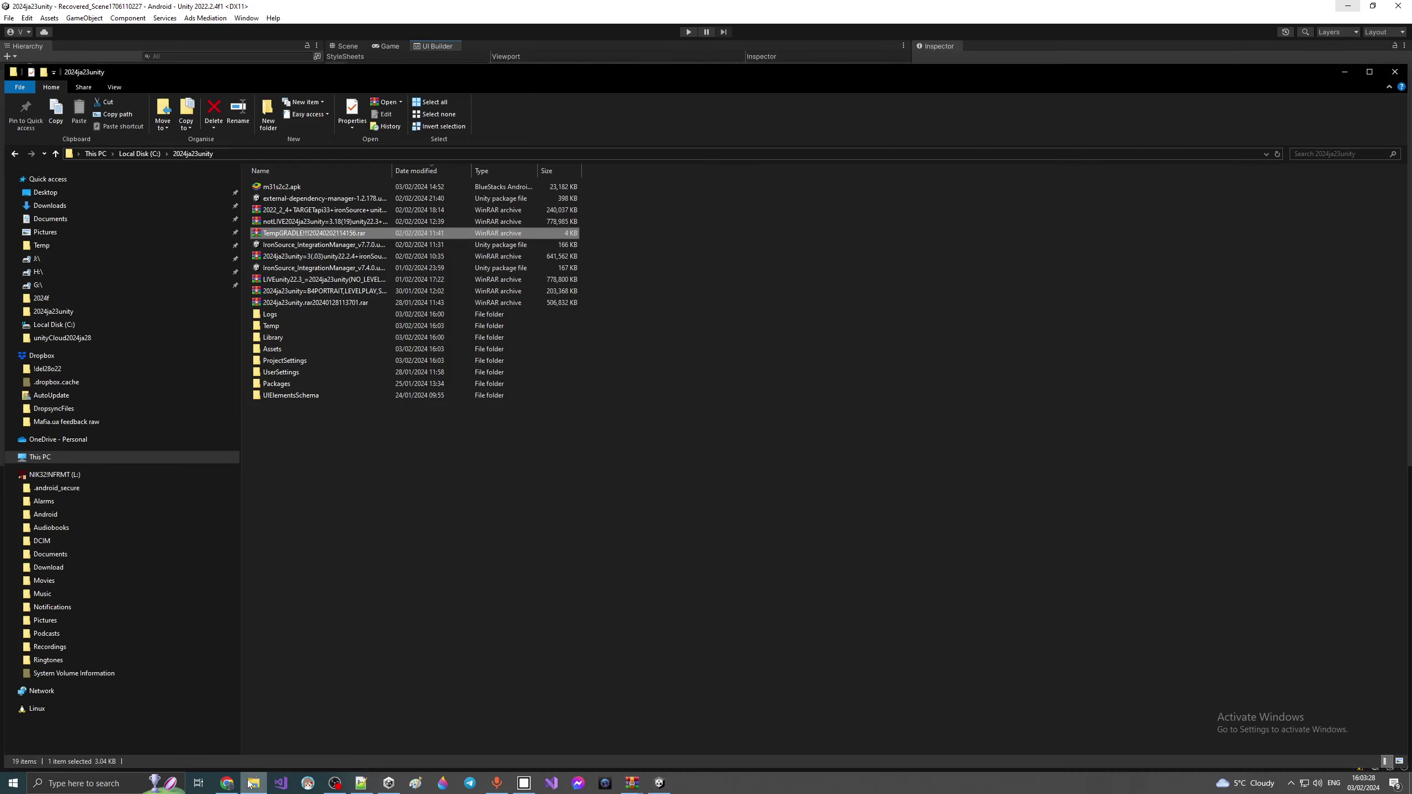
{"action": "double_click", "coordinate": [271, 325]}
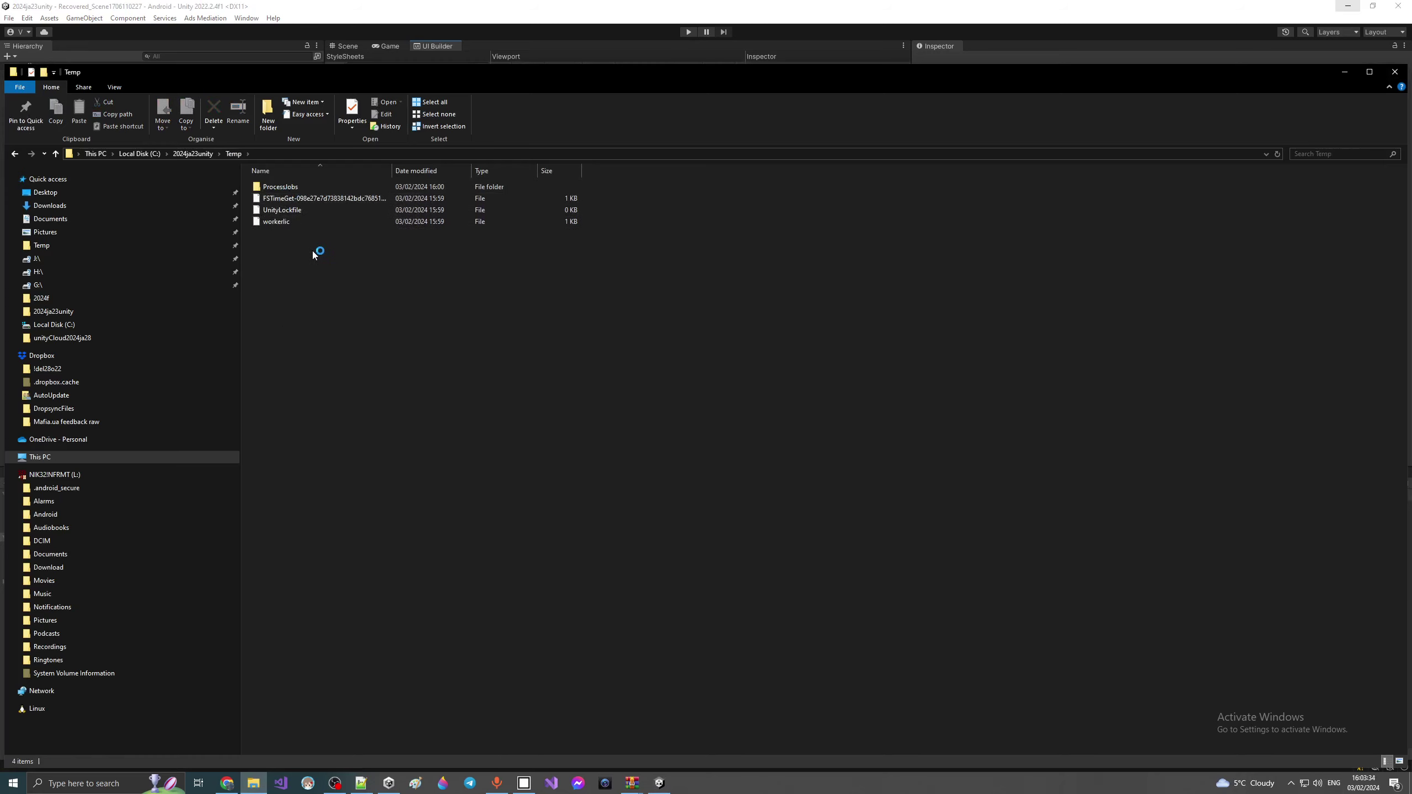
{"action": "left_click", "coordinate": [631, 783]}
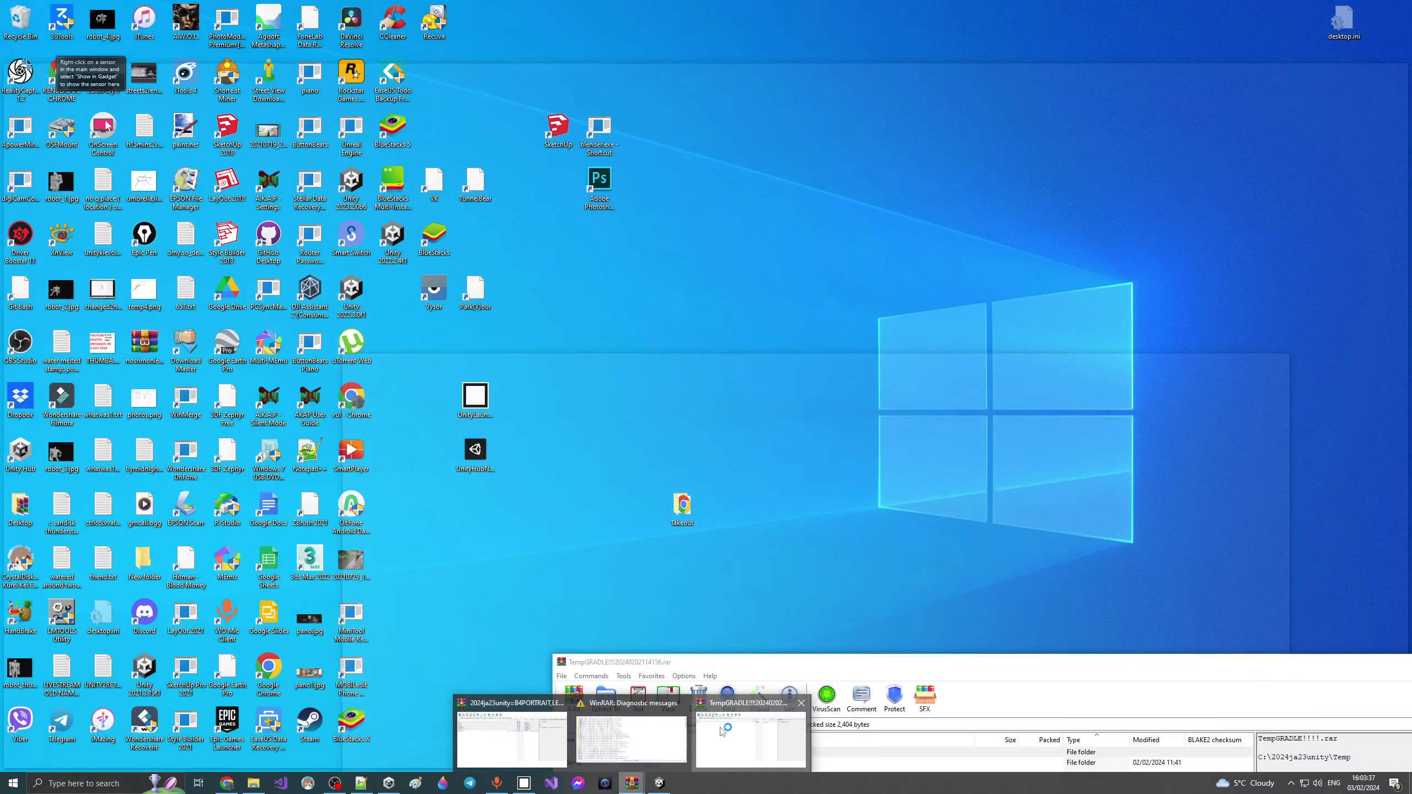
{"action": "left_click", "coordinate": [751, 739]}
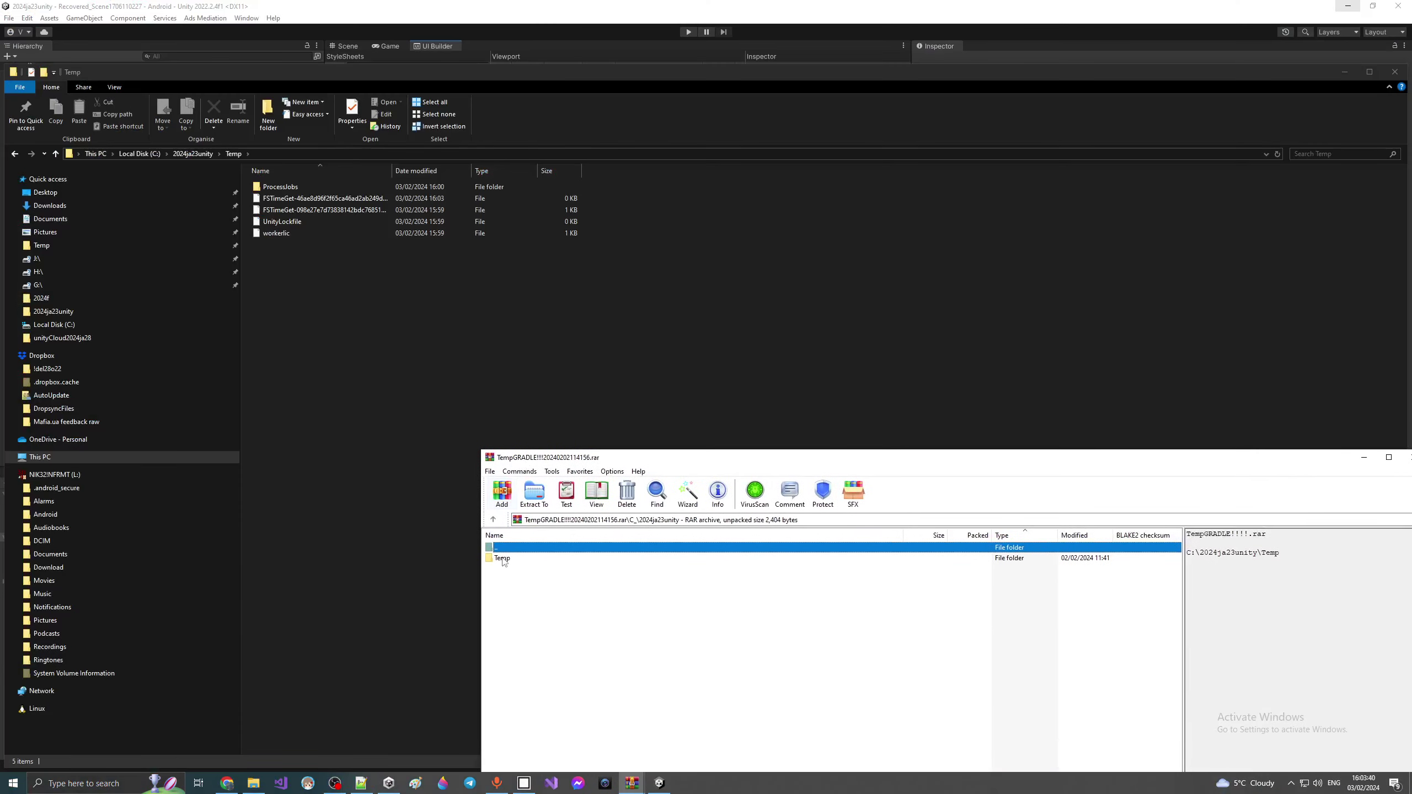
Step: Browse the archive's Temp > PlayServicesResolverGradle folder for gradlew.bat, then switch back to Unity
{"action": "double_click", "coordinate": [503, 558]}
{"action": "left_click", "coordinate": [503, 558]}
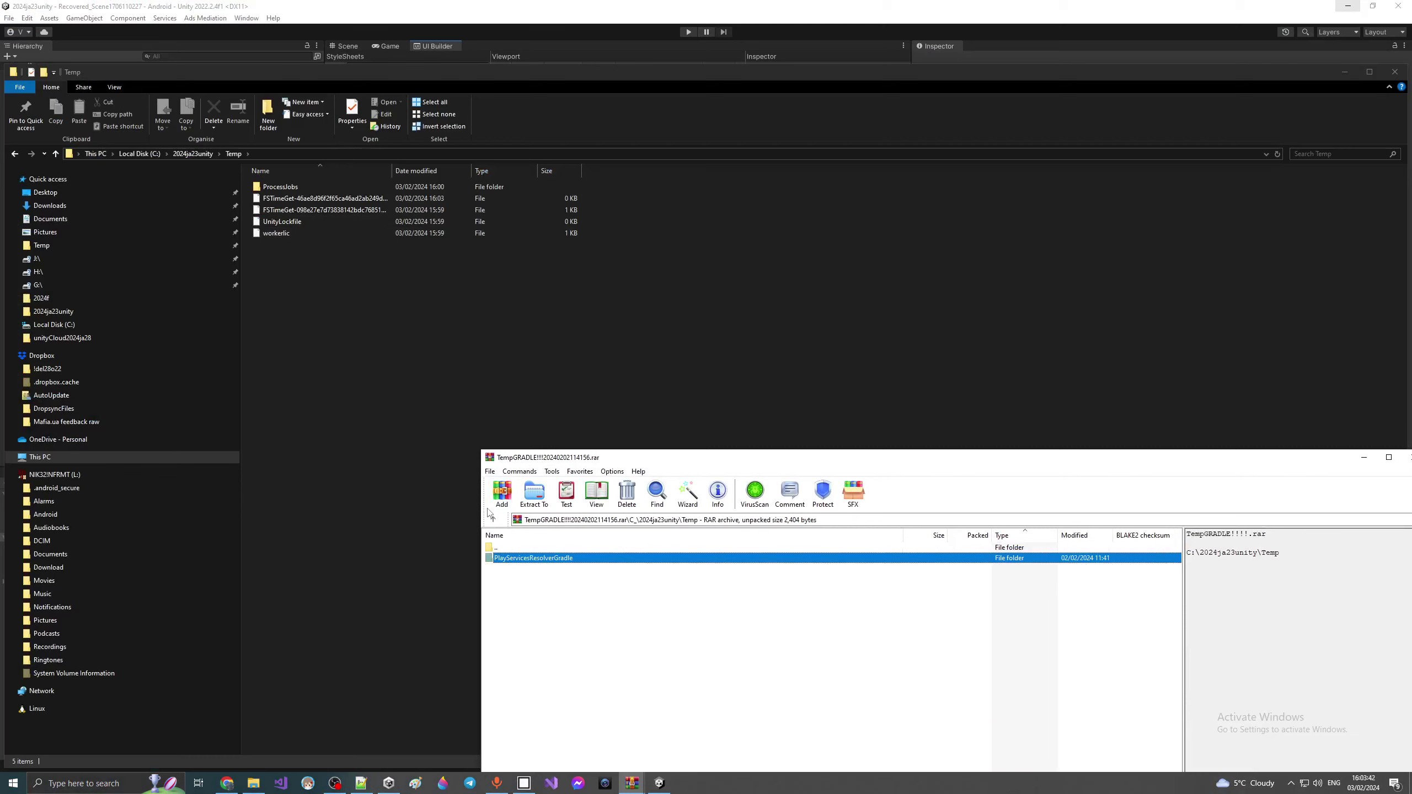
{"action": "double_click", "coordinate": [514, 559]}
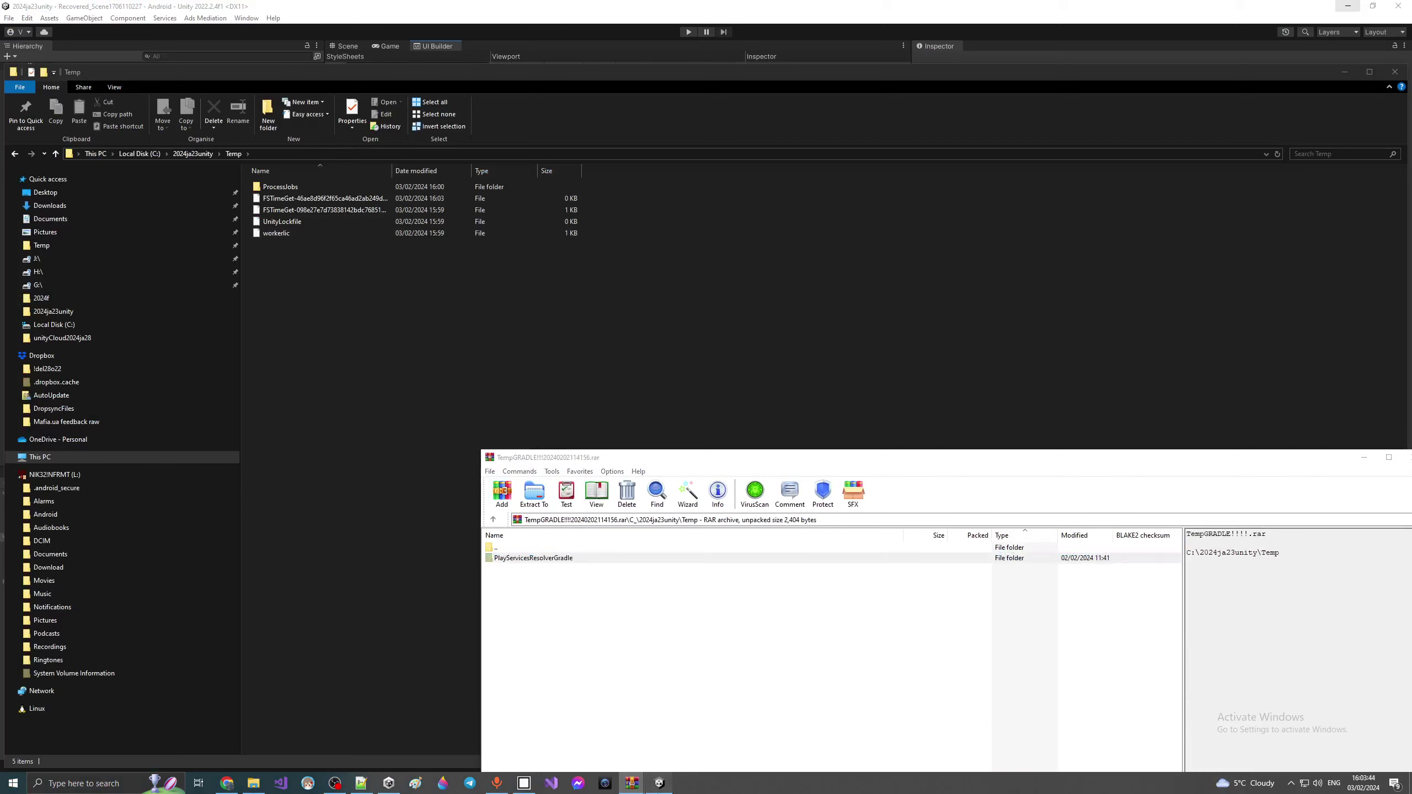
{"action": "left_click", "coordinate": [659, 783]}
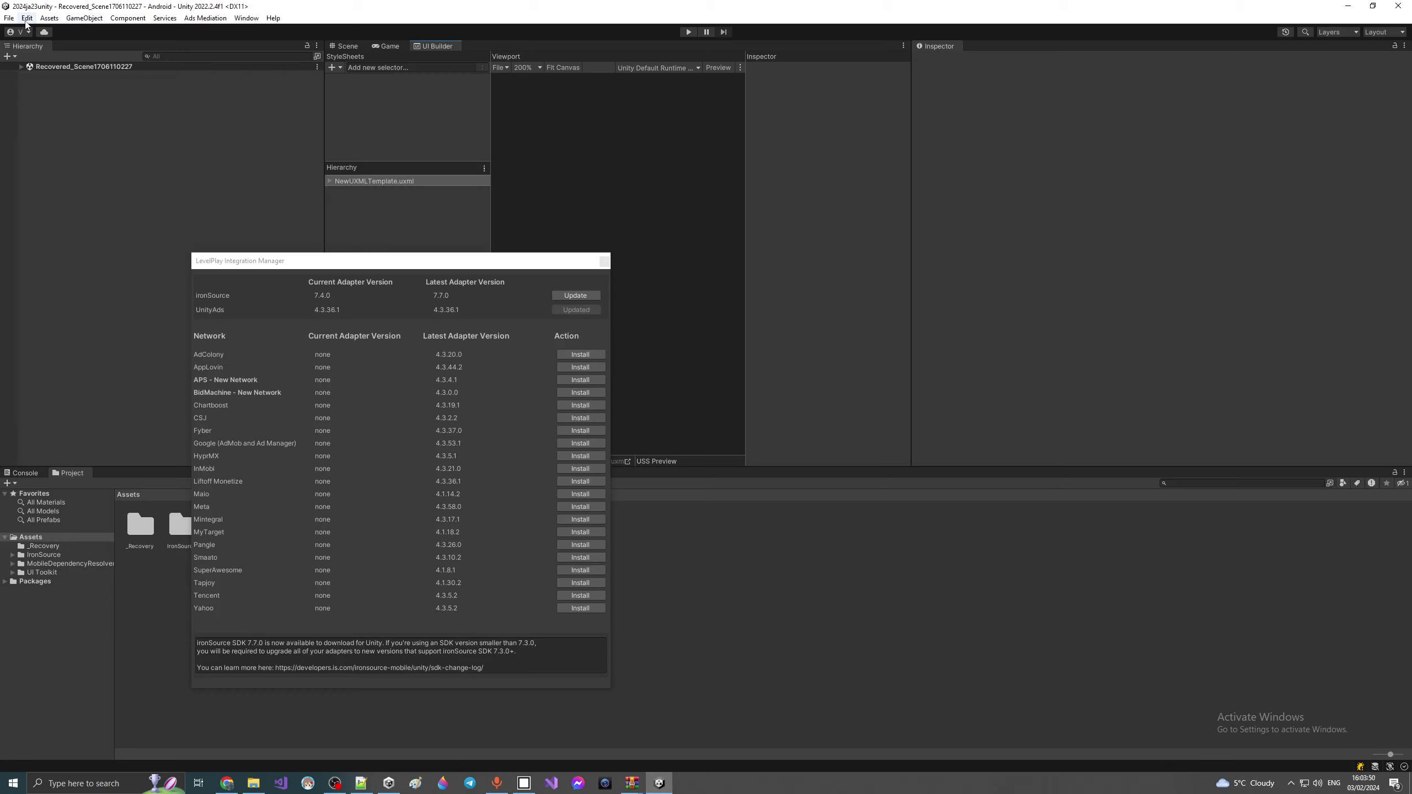
{"action": "left_click", "coordinate": [9, 18]}
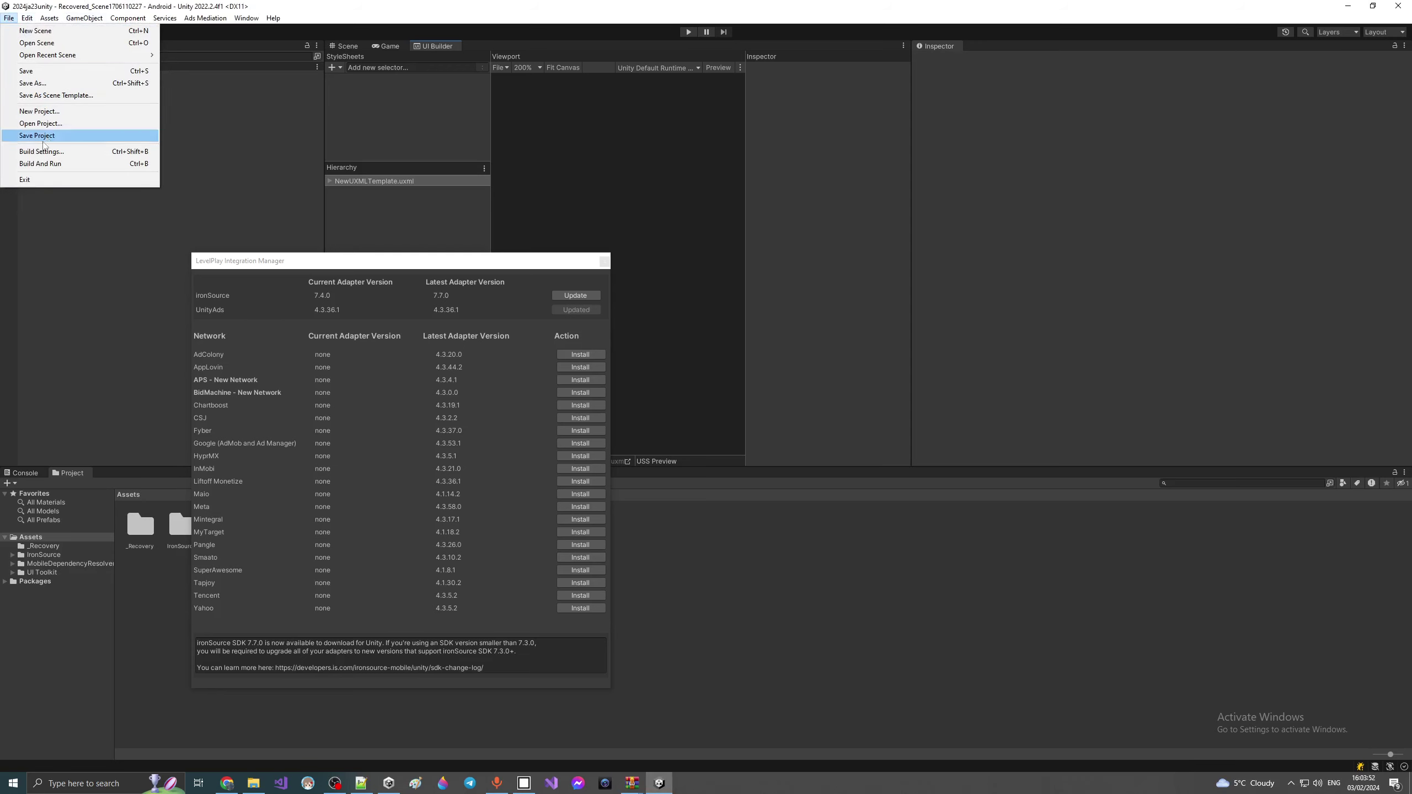
{"action": "left_click", "coordinate": [42, 151]}
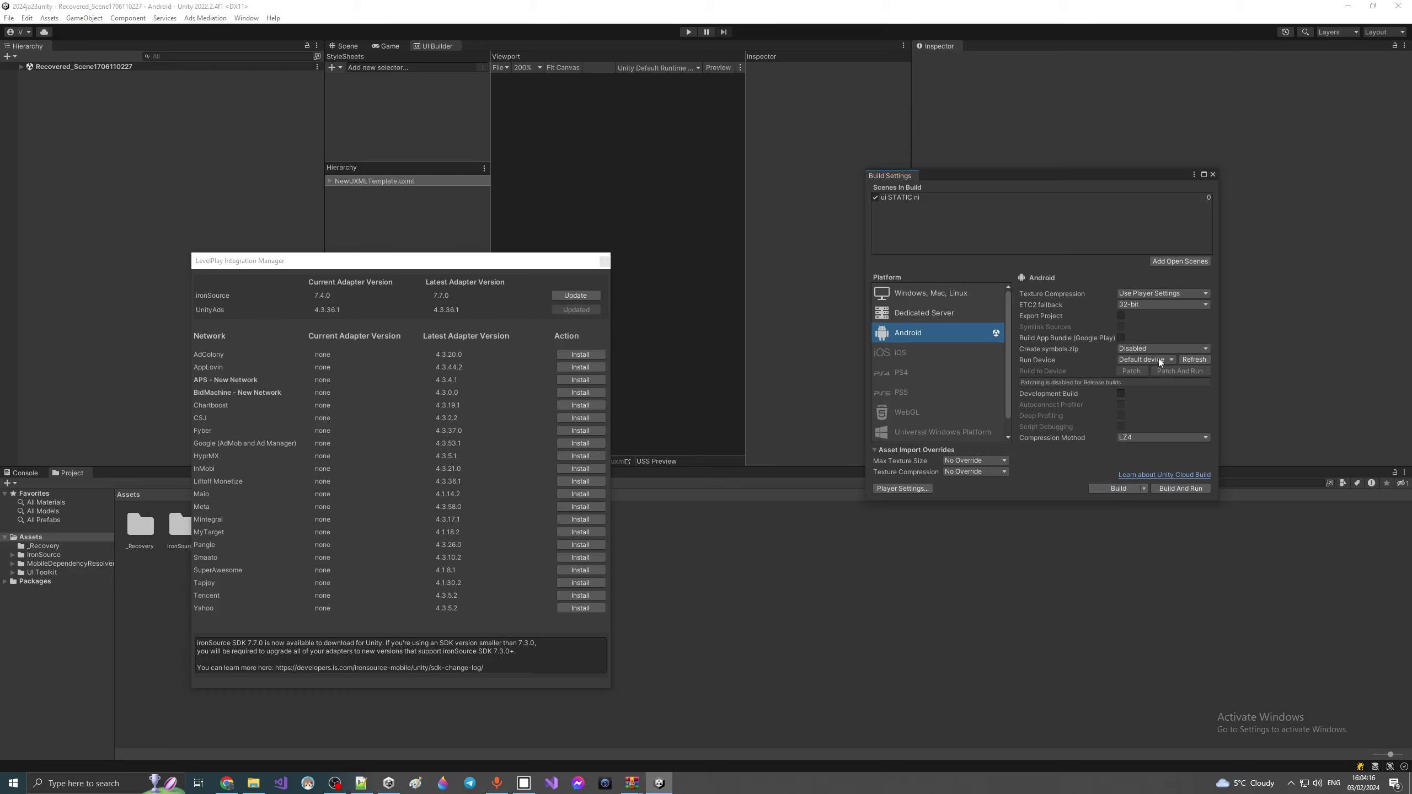
Step: Close the Build Settings window and check the File menu's project and build commands
{"action": "left_click", "coordinate": [1212, 176]}
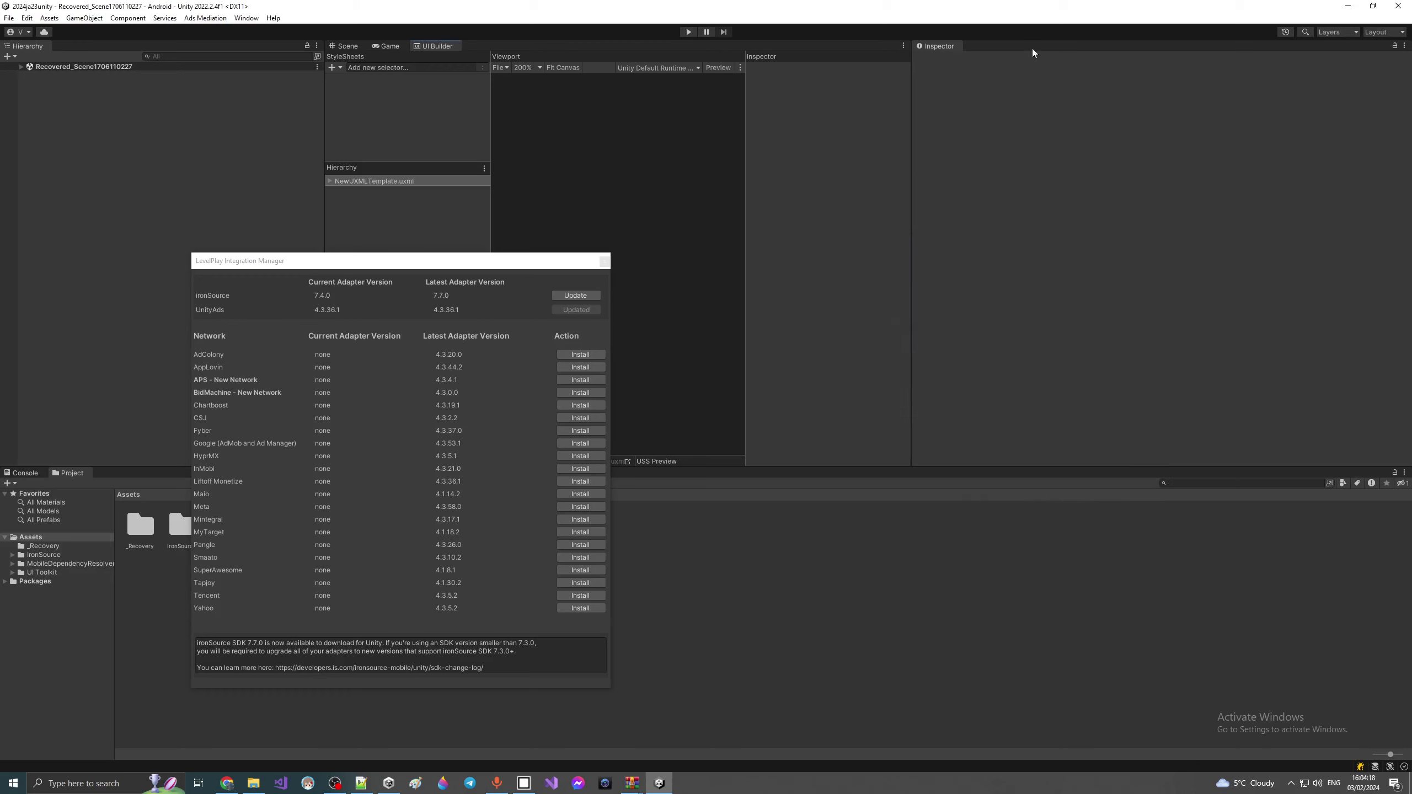
{"action": "left_click", "coordinate": [9, 17]}
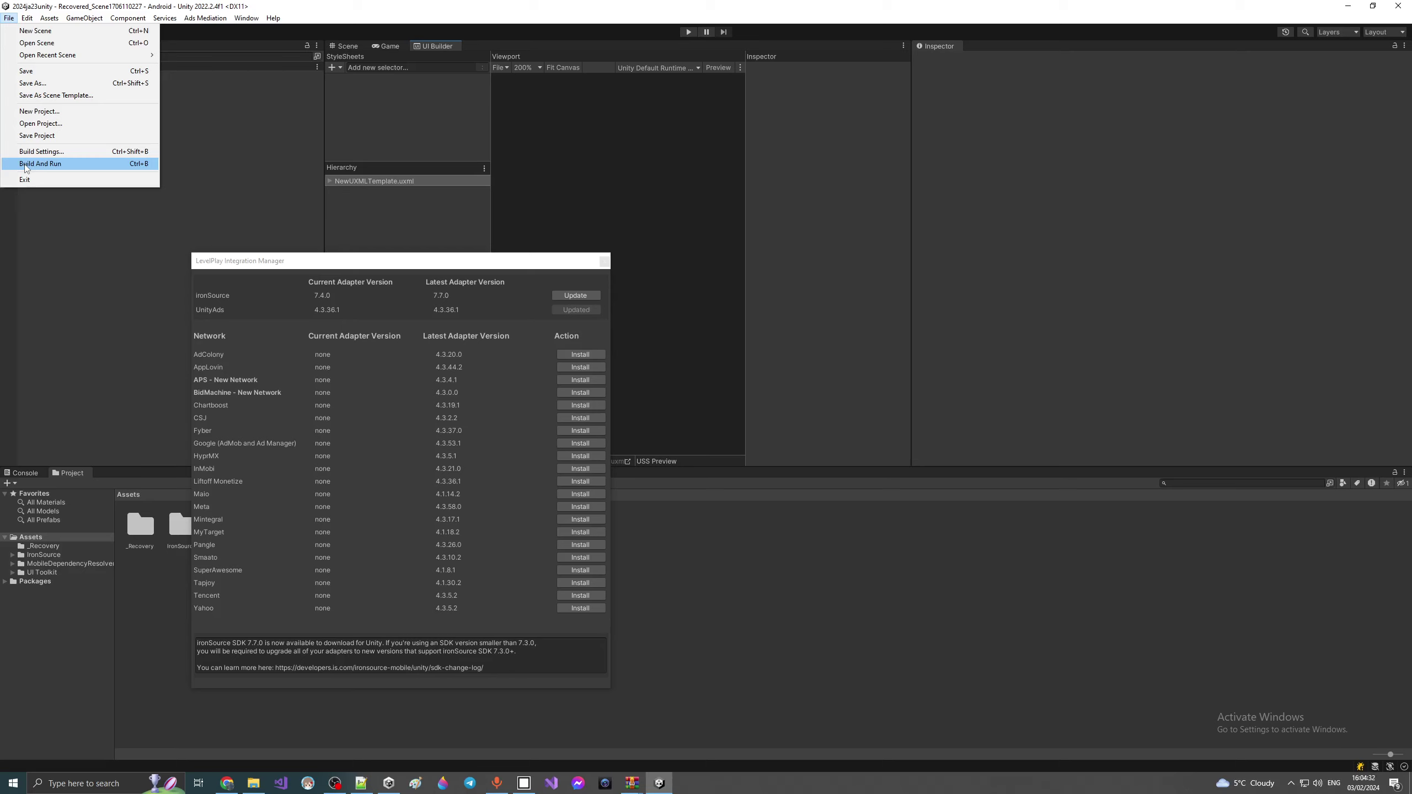
{"action": "left_click", "coordinate": [27, 18]}
Step: Browse the Edit menu, dismiss it, and move the LevelPlay Integration Manager to the upper right
{"action": "left_click", "coordinate": [9, 18]}
{"action": "mouse_move", "coordinate": [27, 18]}
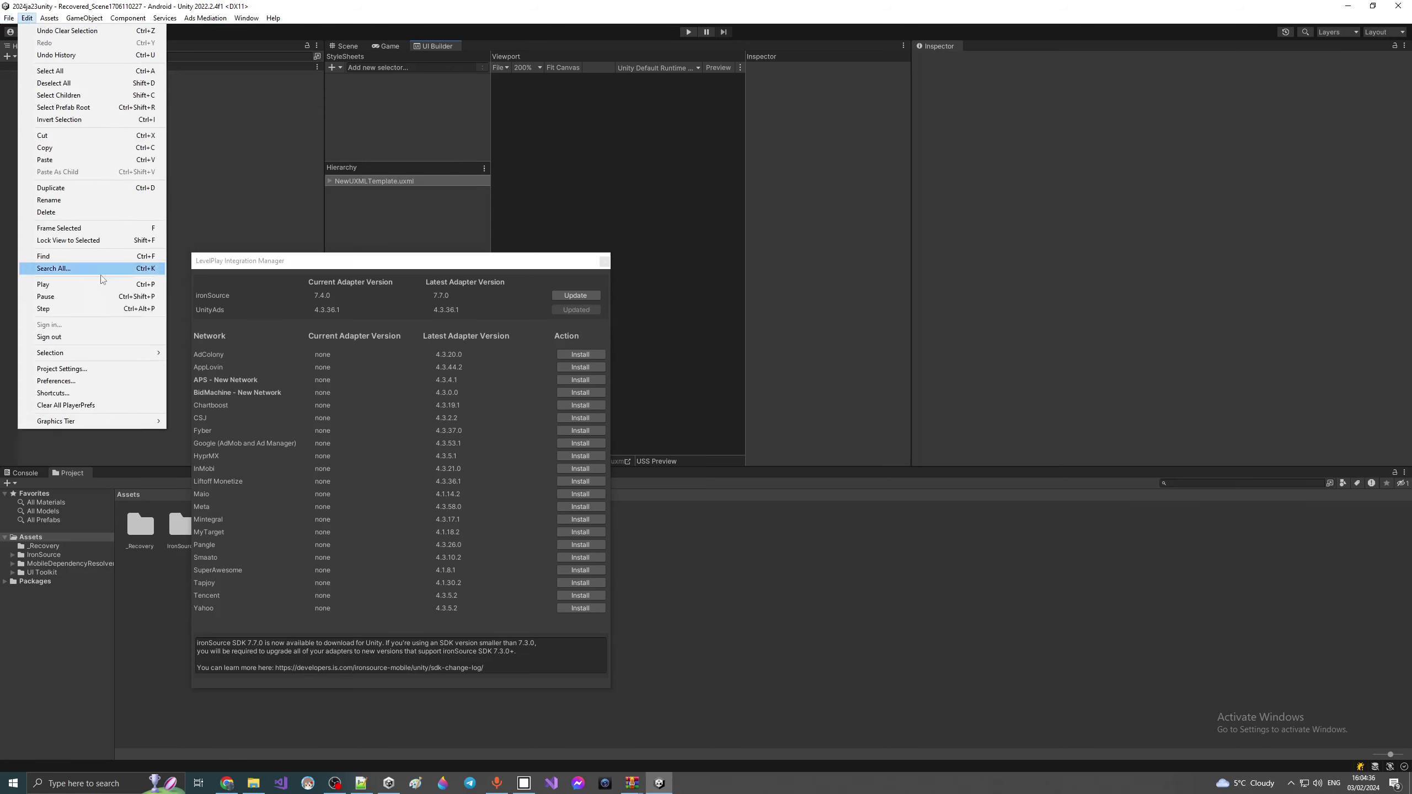
{"action": "mouse_move", "coordinate": [112, 306]}
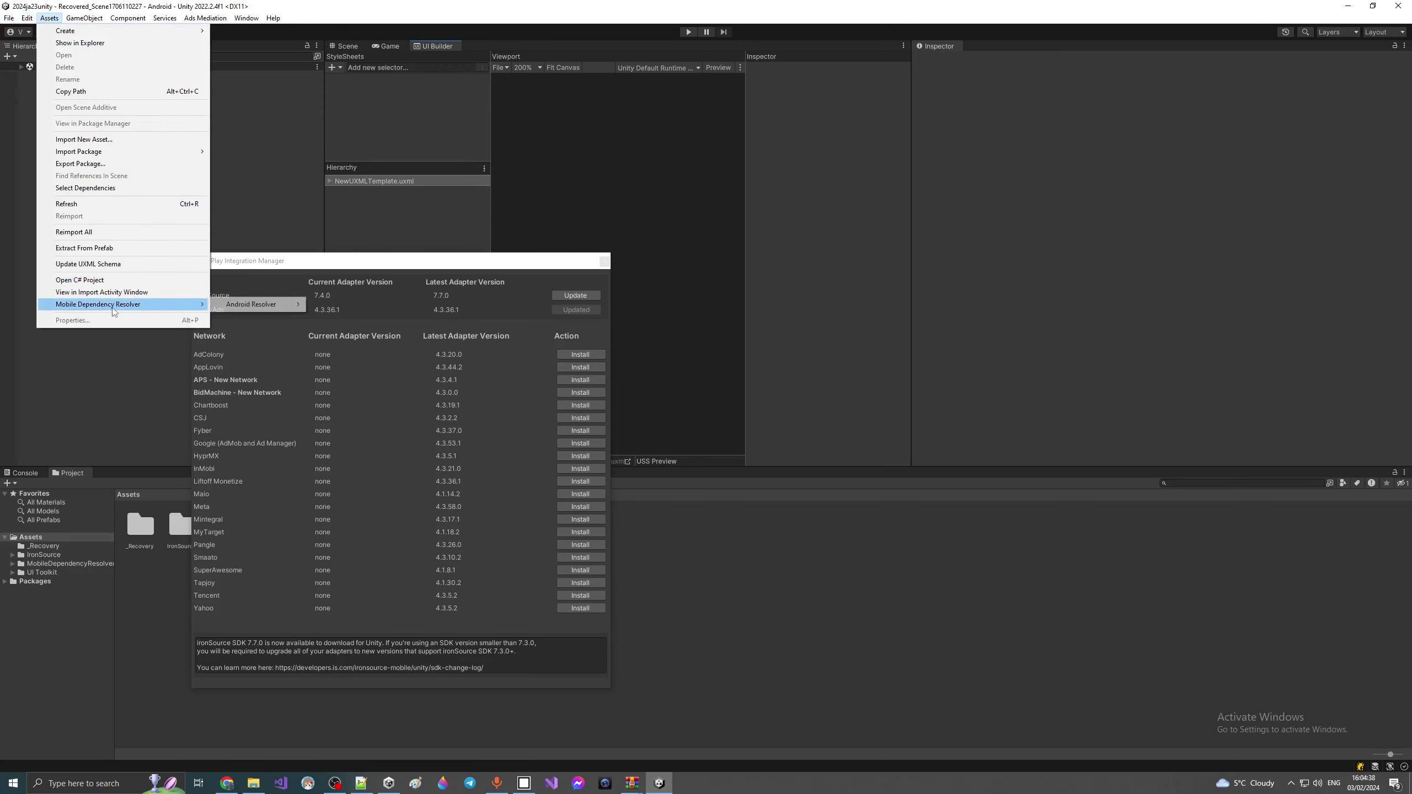
{"action": "mouse_move", "coordinate": [245, 306]}
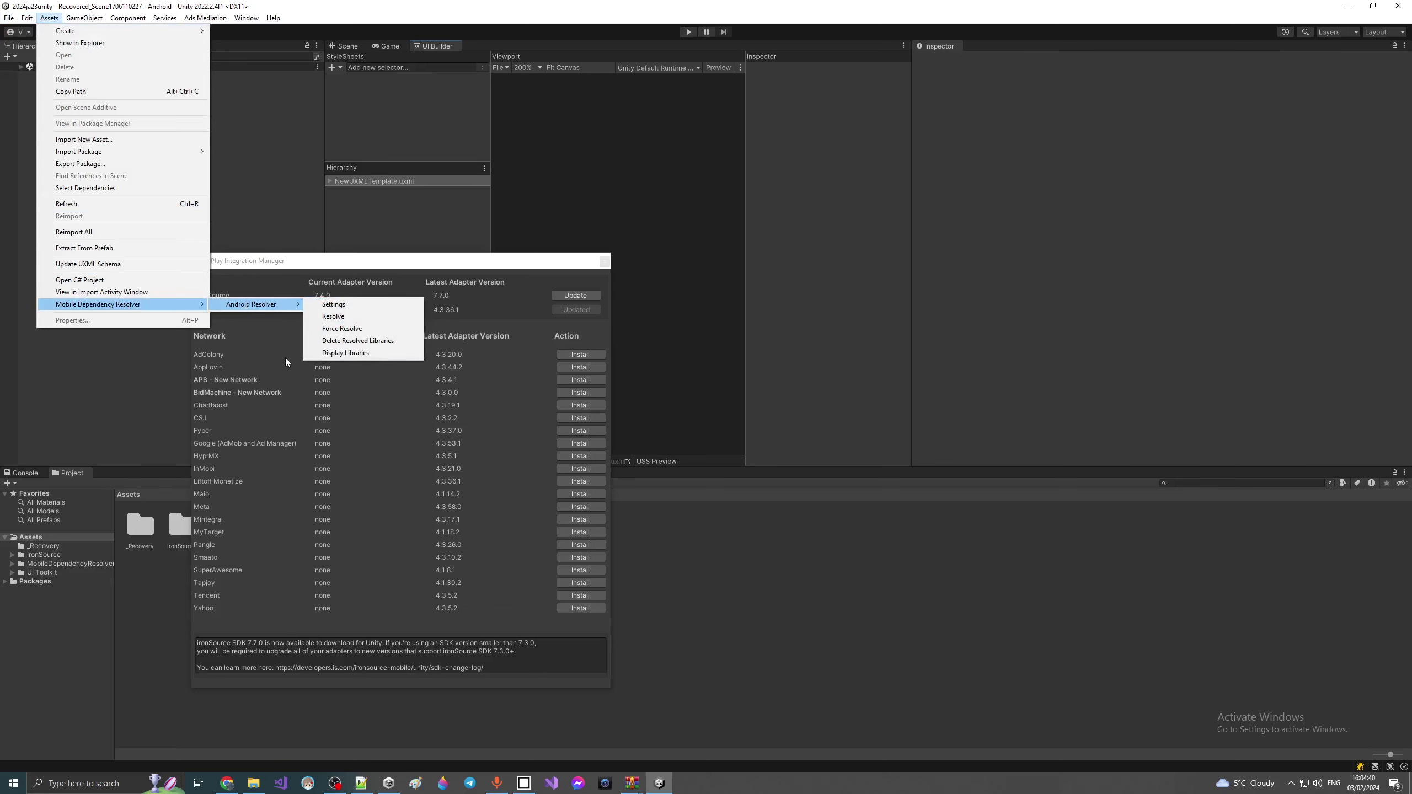
{"action": "key", "text": "ctrl+shift+c"}
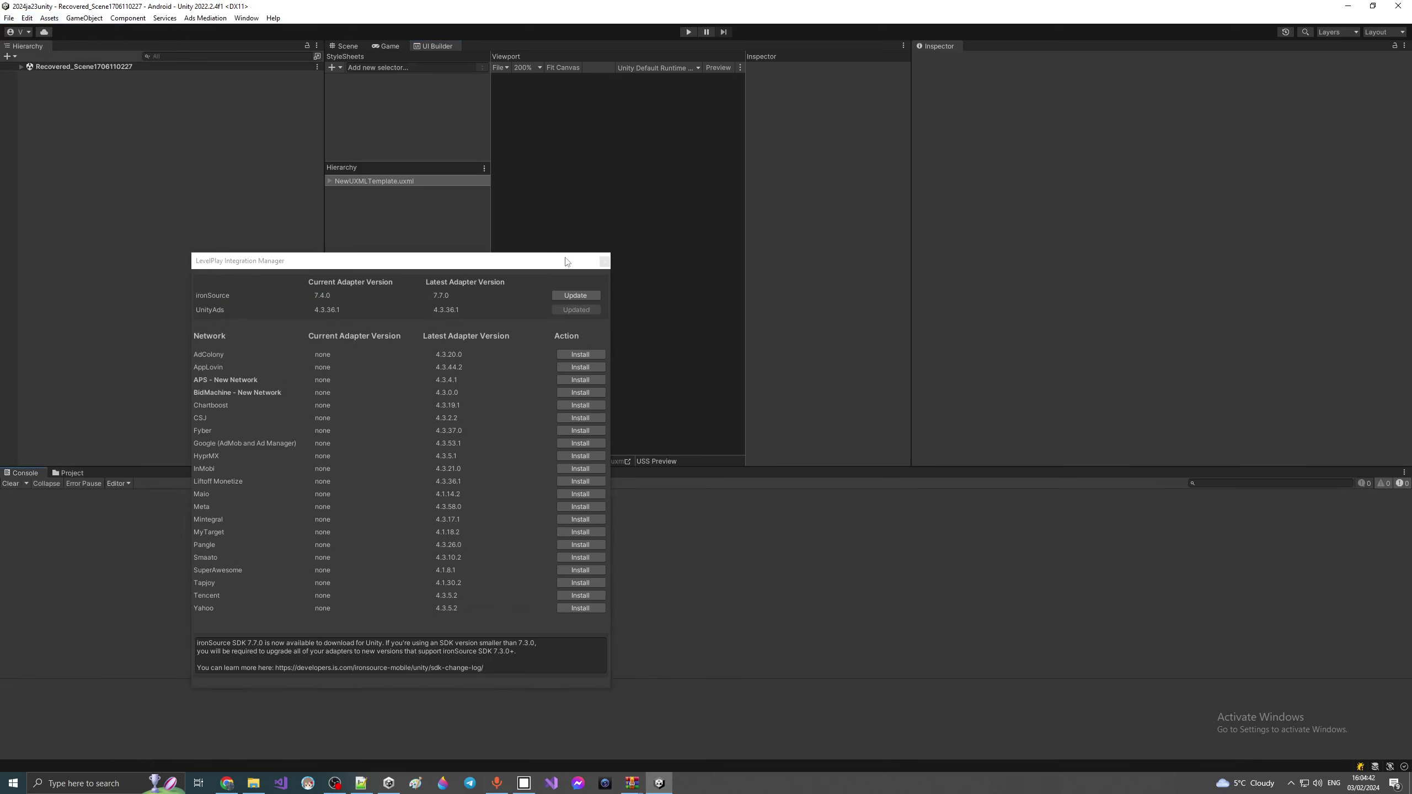
{"action": "left_click_drag", "start_coordinate": [566, 261], "coordinate": [1331, 98]}
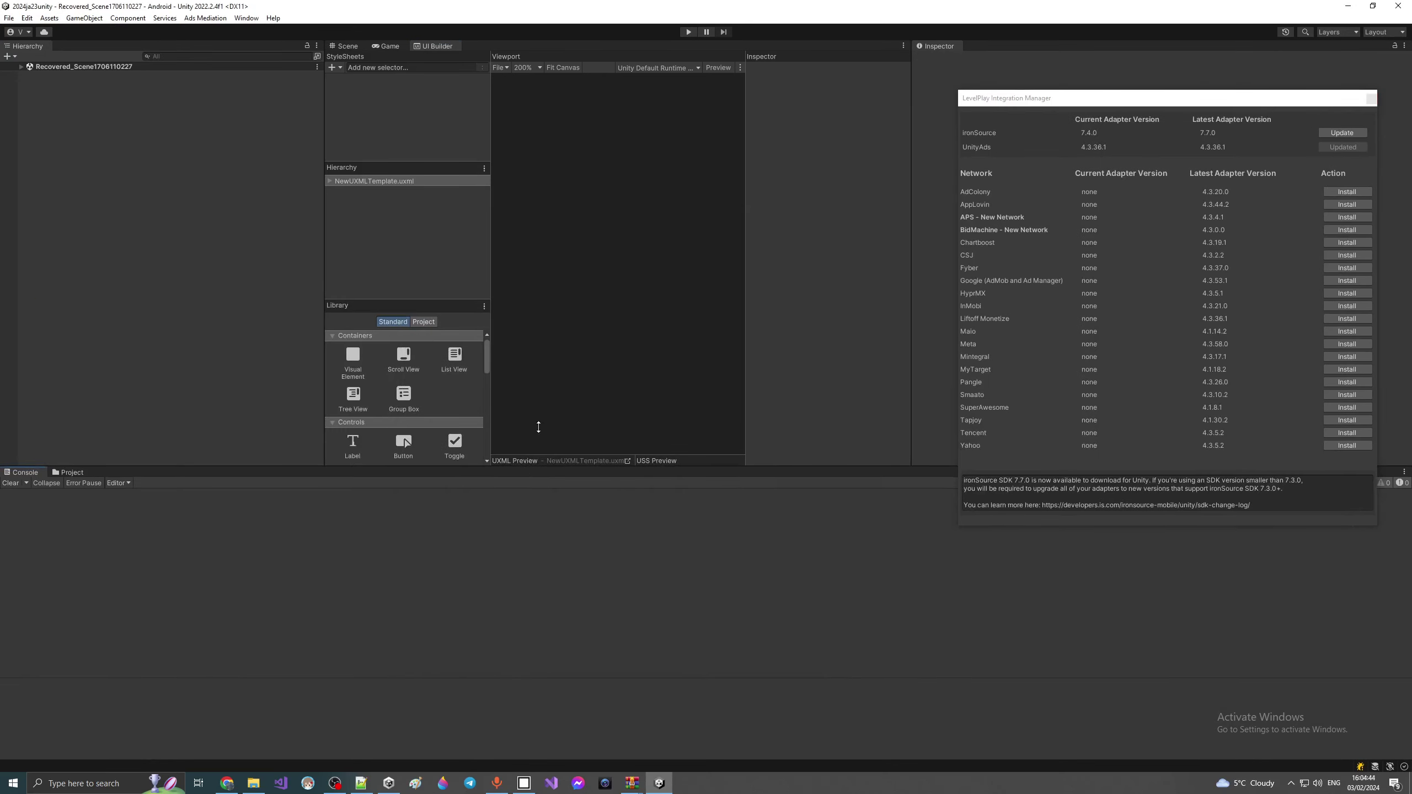
Step: Enlarge the Console and run Assets > Mobile Dependency Resolver > Android Resolver > Resolve
{"action": "left_click_drag", "start_coordinate": [525, 471], "coordinate": [540, 161]}
{"action": "left_click", "coordinate": [204, 18]}
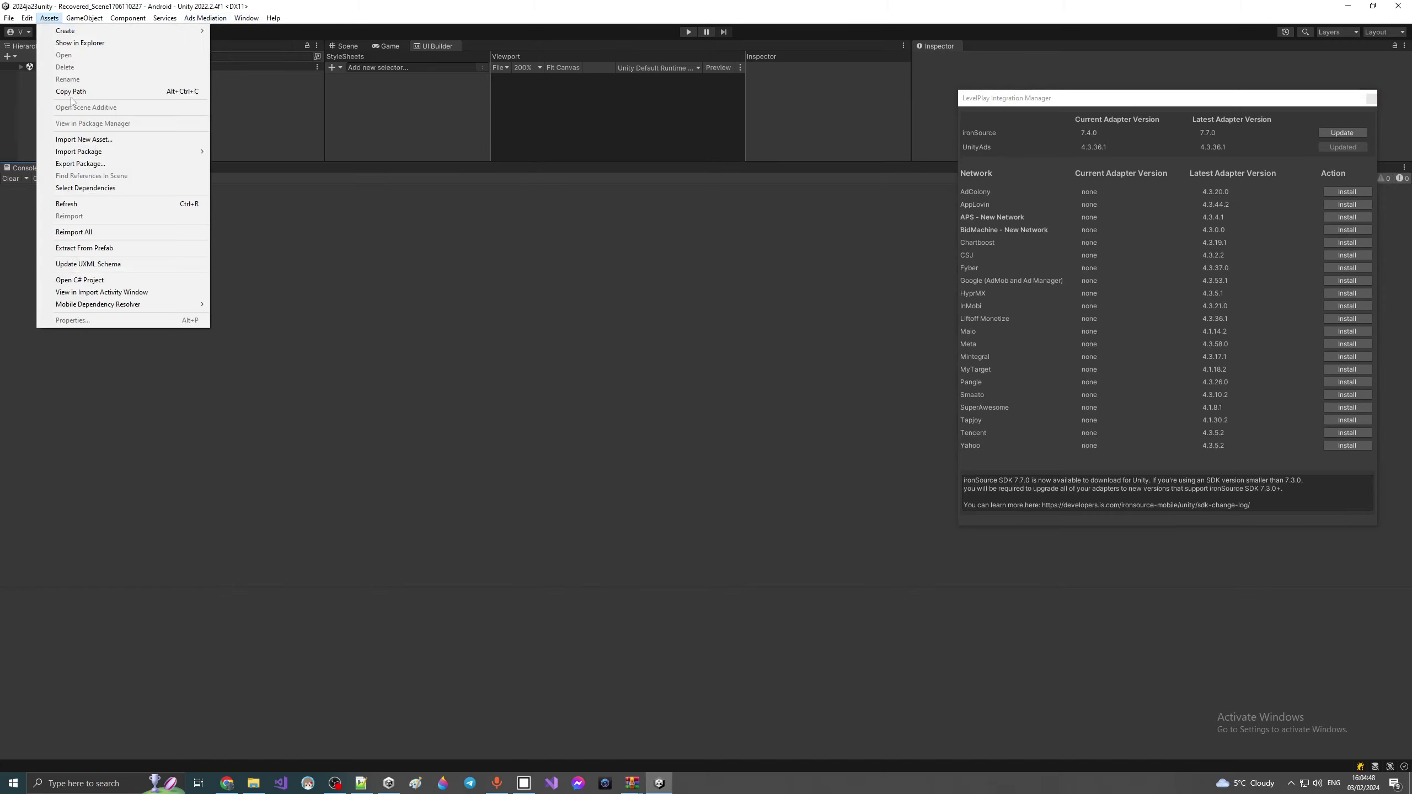
{"action": "mouse_move", "coordinate": [143, 306]}
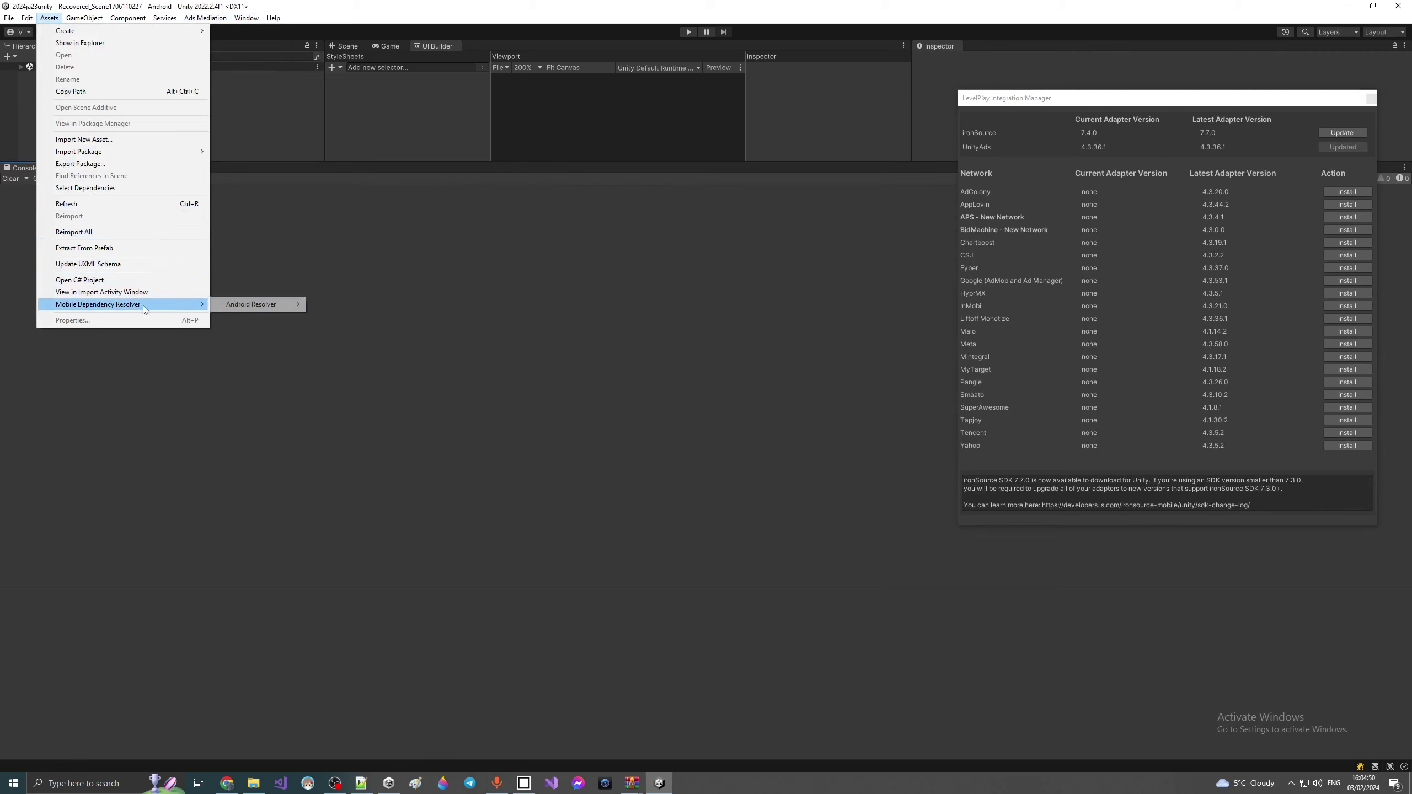
{"action": "mouse_move", "coordinate": [237, 306]}
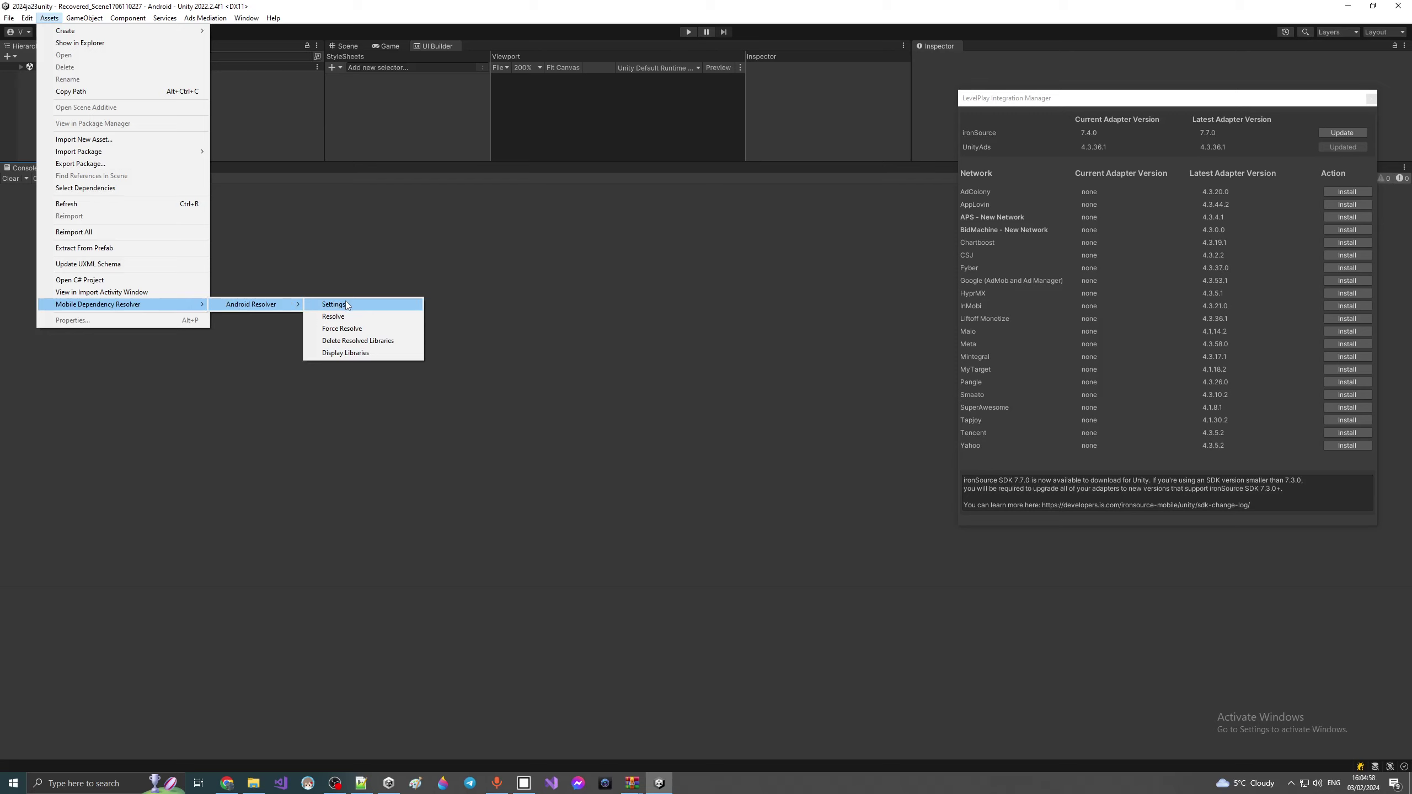
{"action": "left_click", "coordinate": [380, 316]}
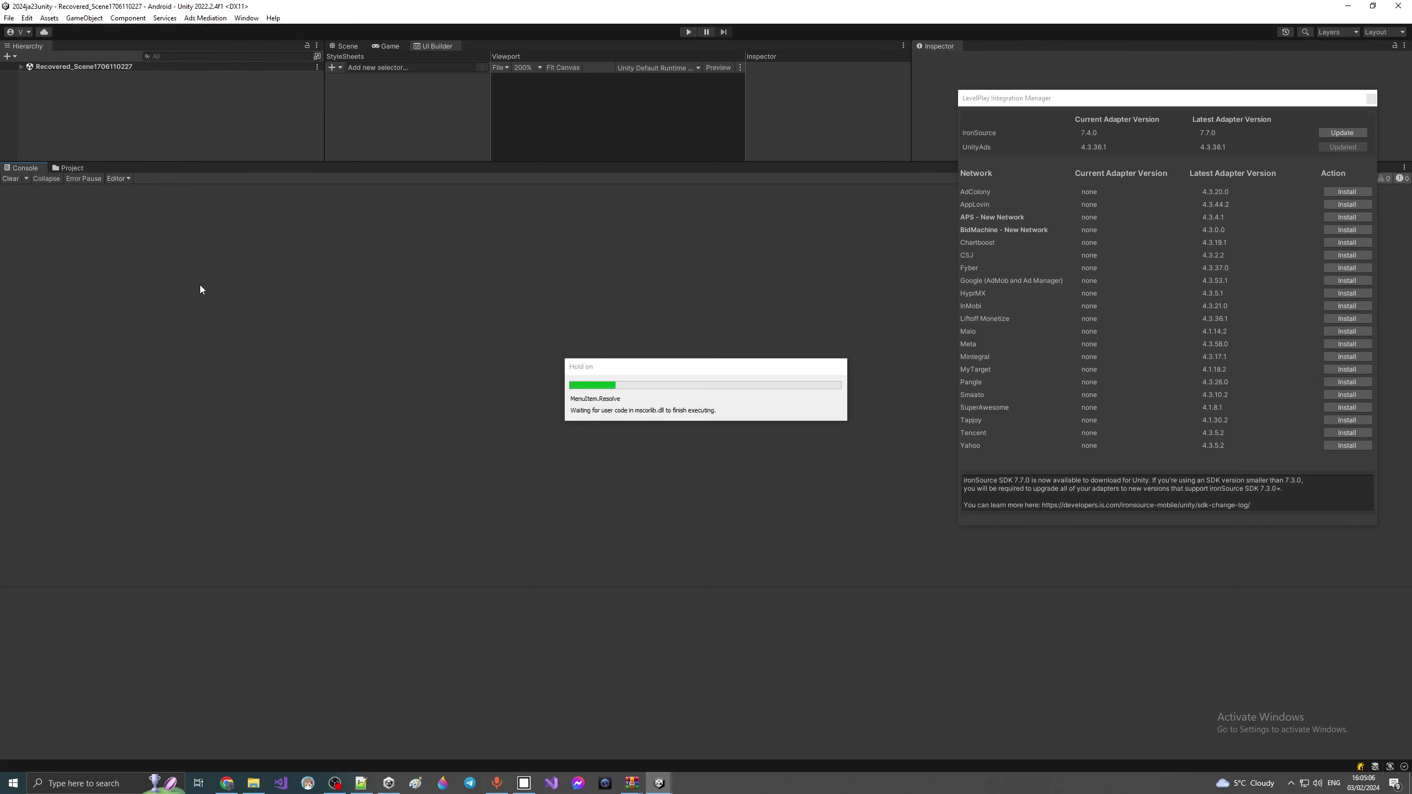
Step: Move the 0% progress window aside and inspect the gradlew.bat Win32Exception stack trace
{"action": "left_click_drag", "start_coordinate": [325, 88], "coordinate": [278, 333]}
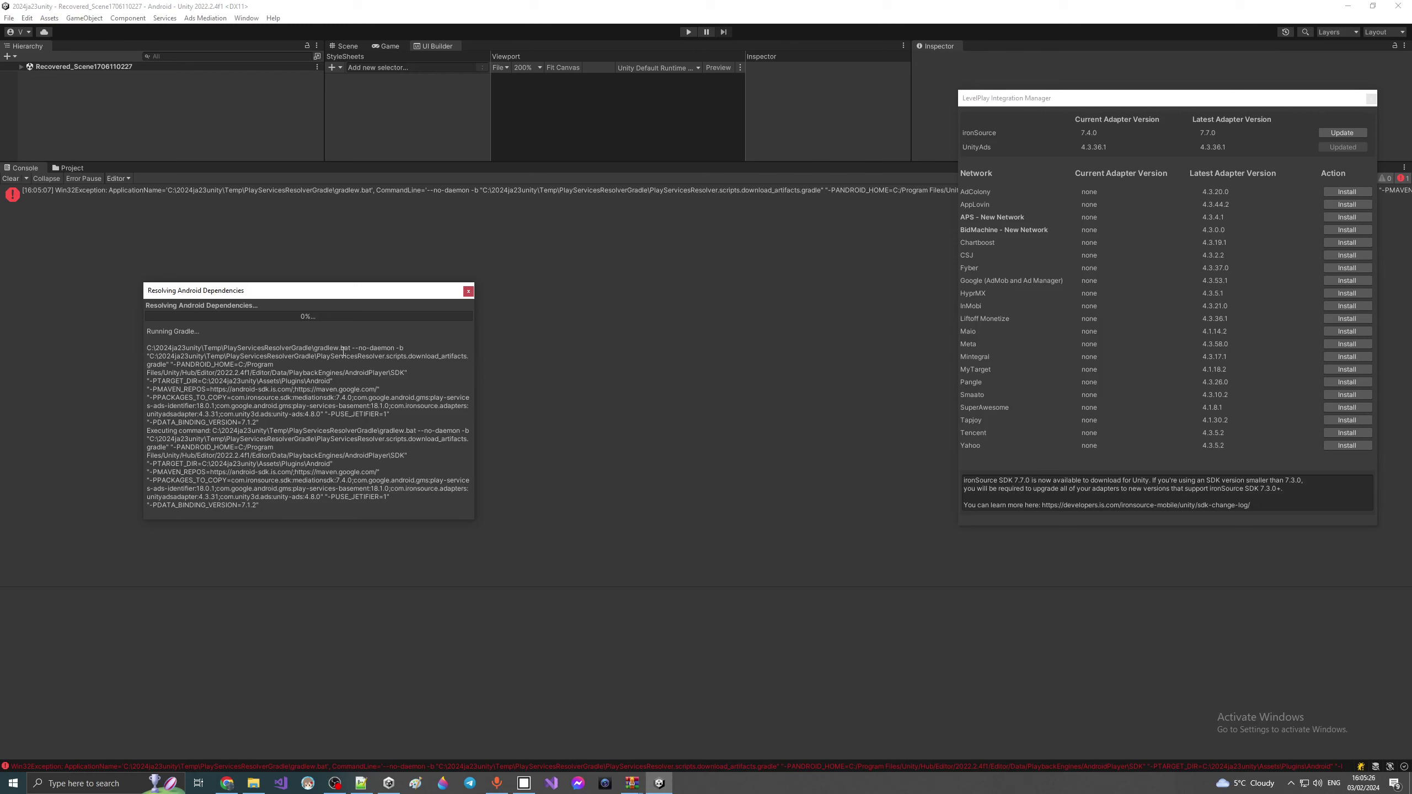
{"action": "left_click_drag", "start_coordinate": [334, 300], "coordinate": [342, 313]}
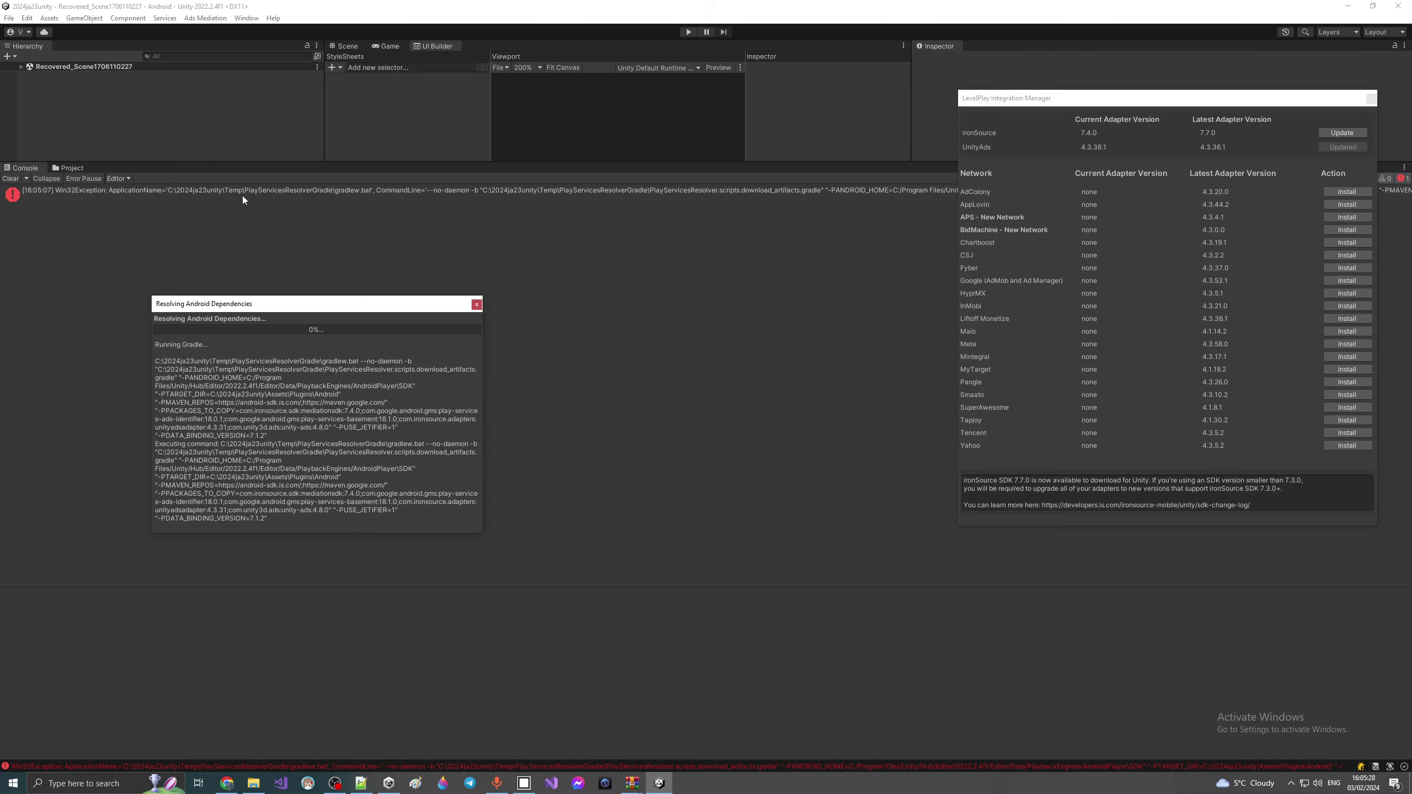
{"action": "left_click", "coordinate": [243, 196]}
{"action": "left_click", "coordinate": [253, 782]}
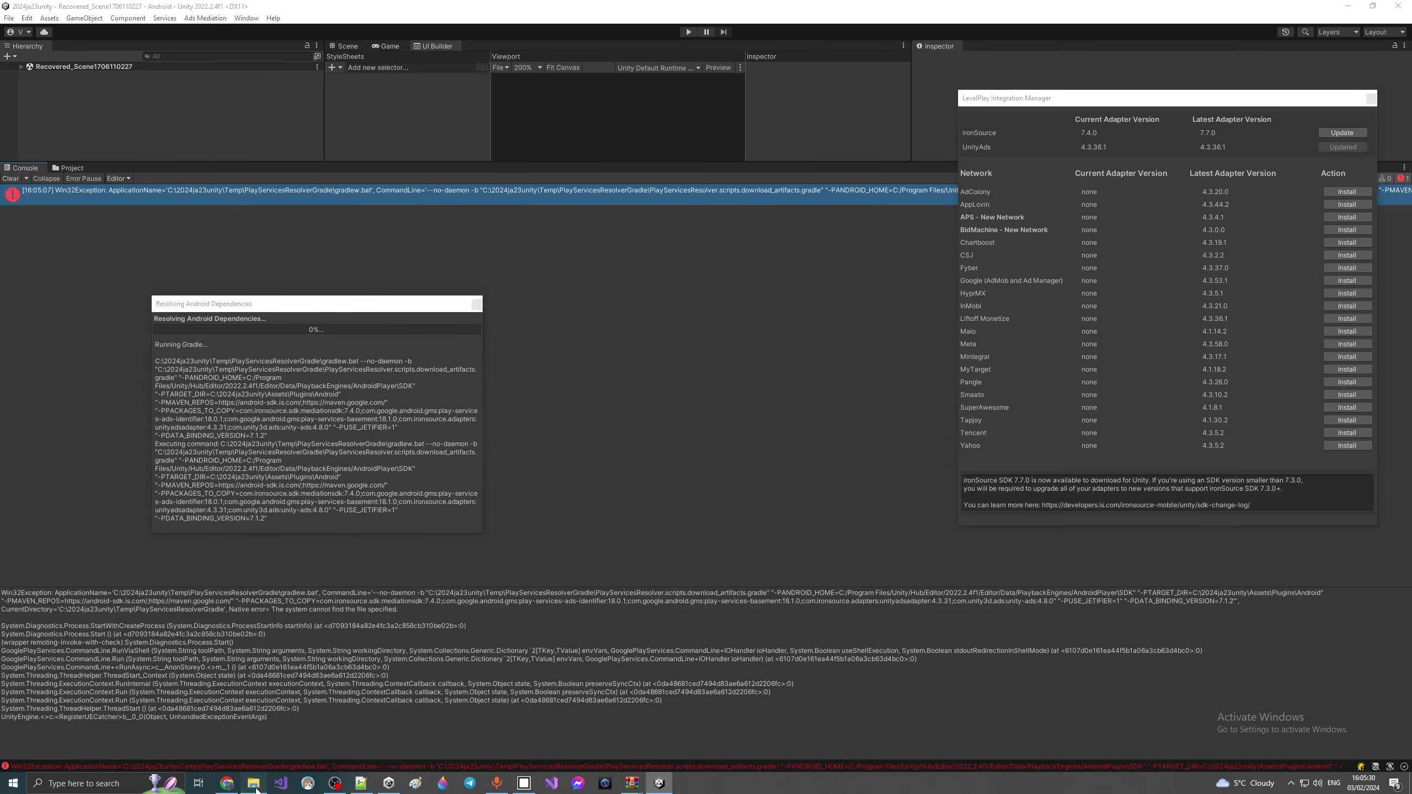
Step: Copy PlayServicesResolverGradle from the WinRAR archive into Temp, confirm gradlew.bat is inside, and return to Unity
{"action": "mouse_move", "coordinate": [631, 783]}
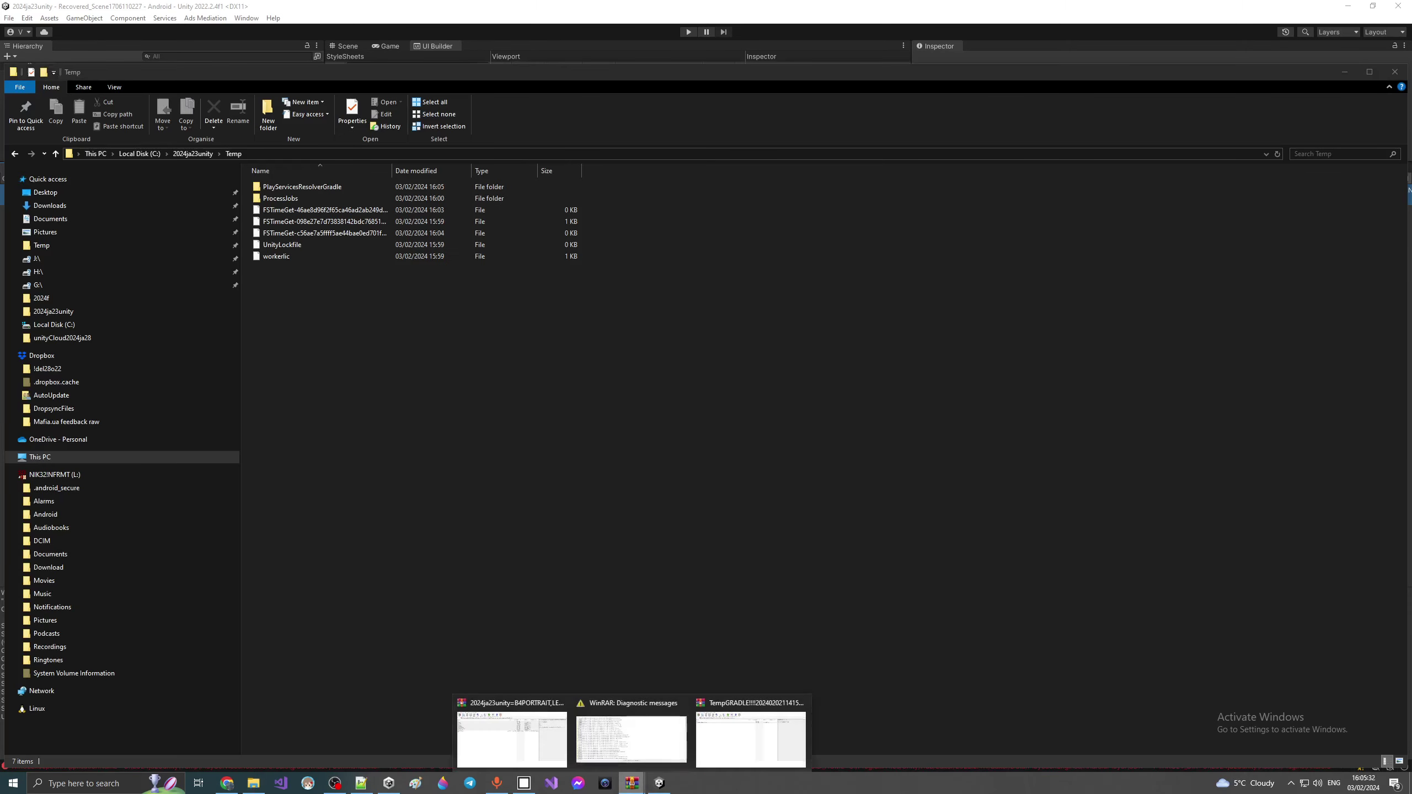
{"action": "left_click", "coordinate": [736, 731]}
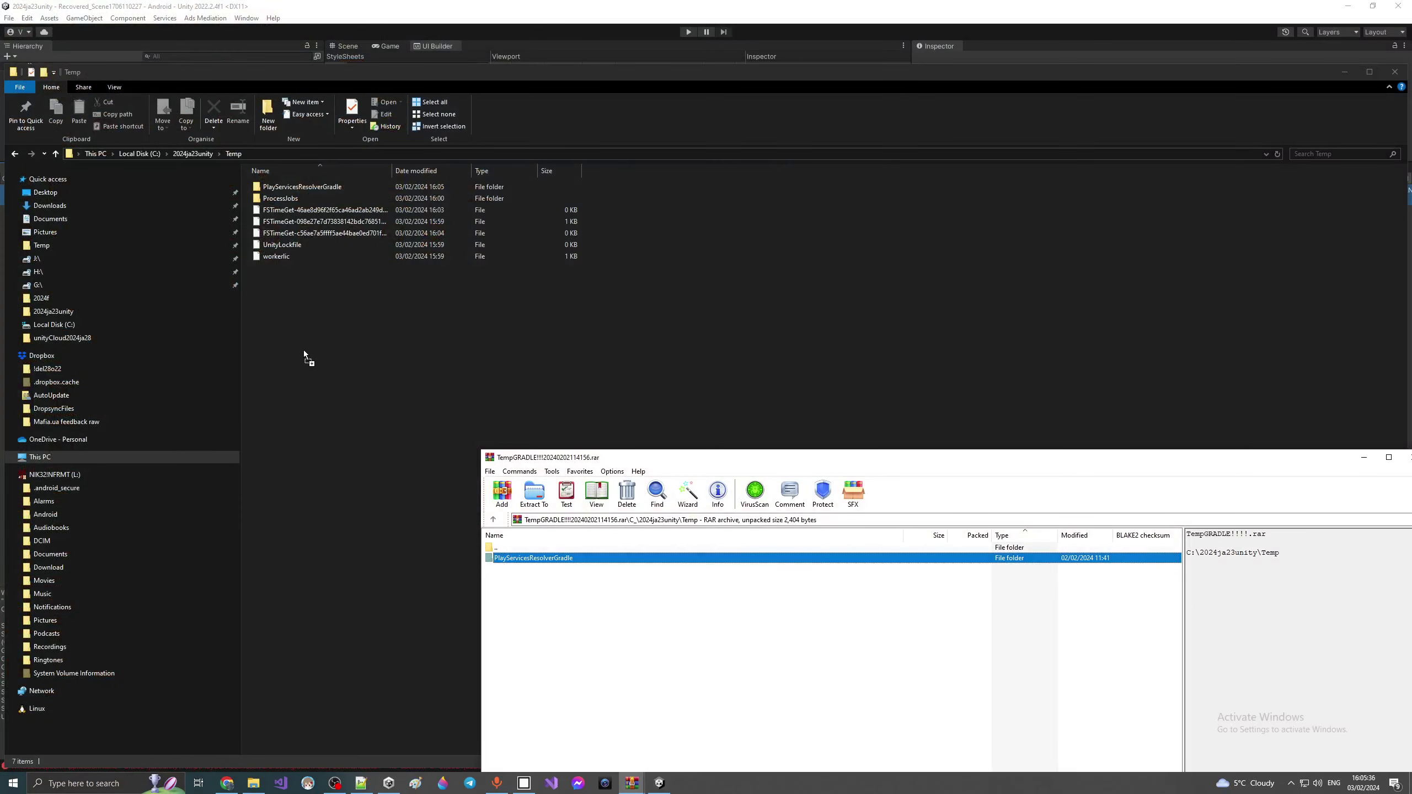
{"action": "left_click_drag", "start_coordinate": [303, 350], "coordinate": [304, 350]}
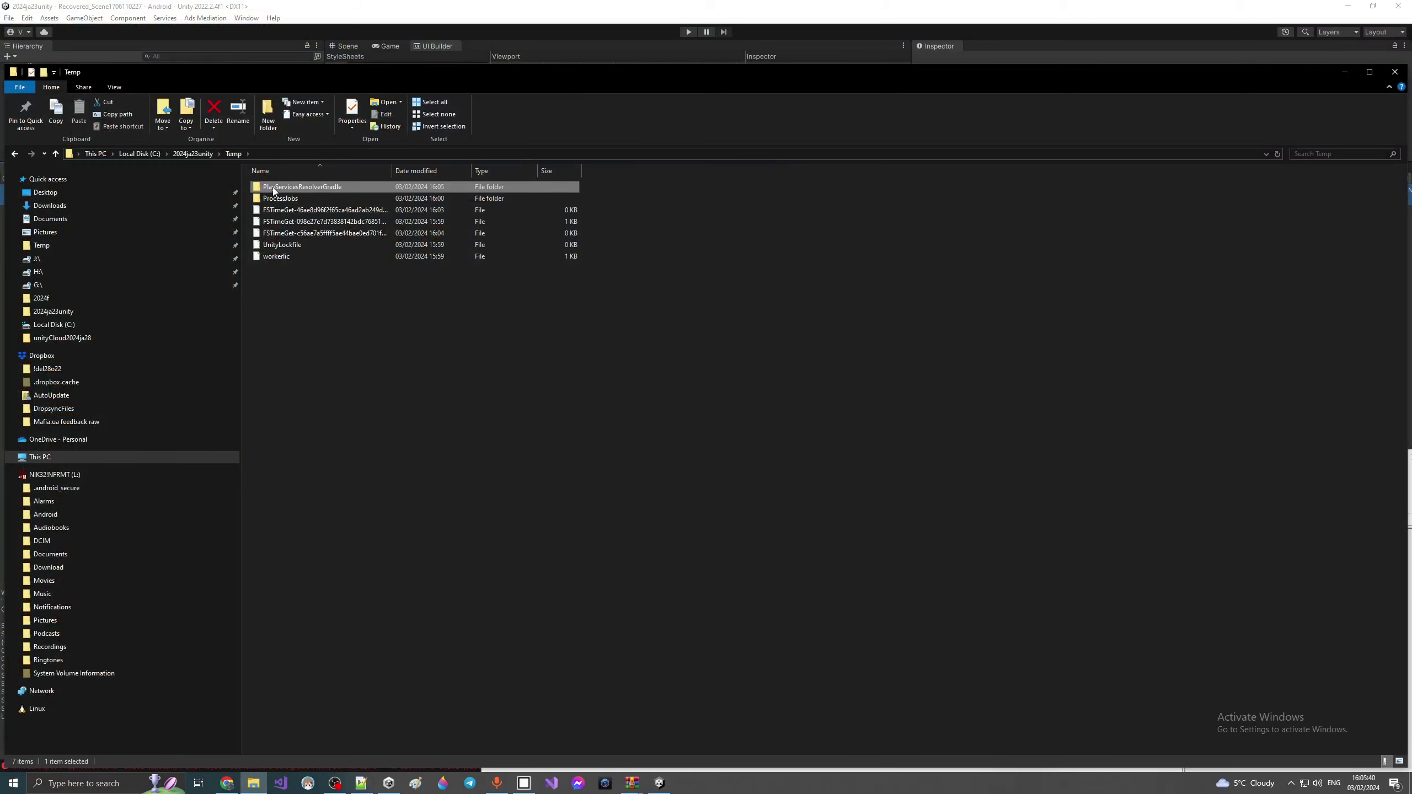
{"action": "double_click", "coordinate": [273, 187]}
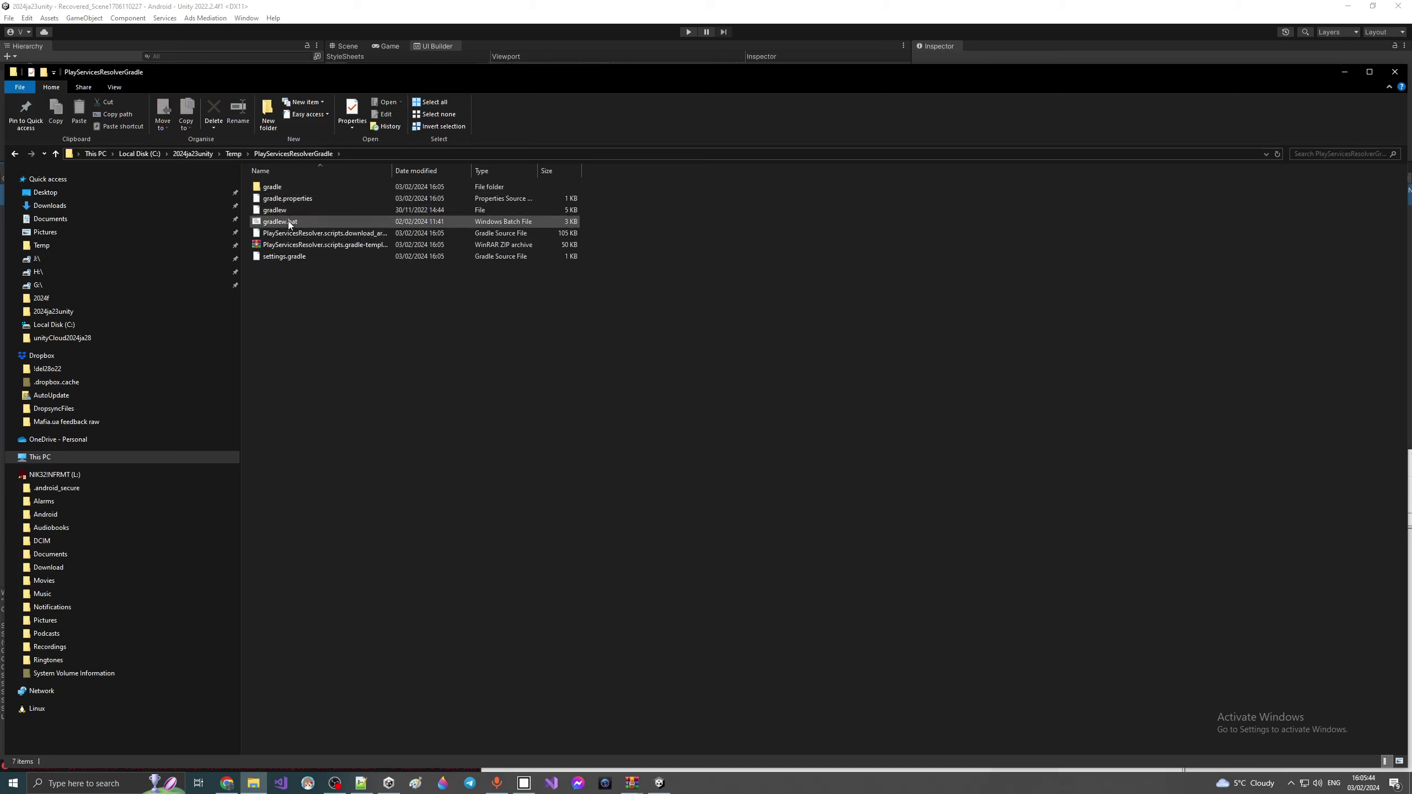
{"action": "left_click", "coordinate": [275, 212]}
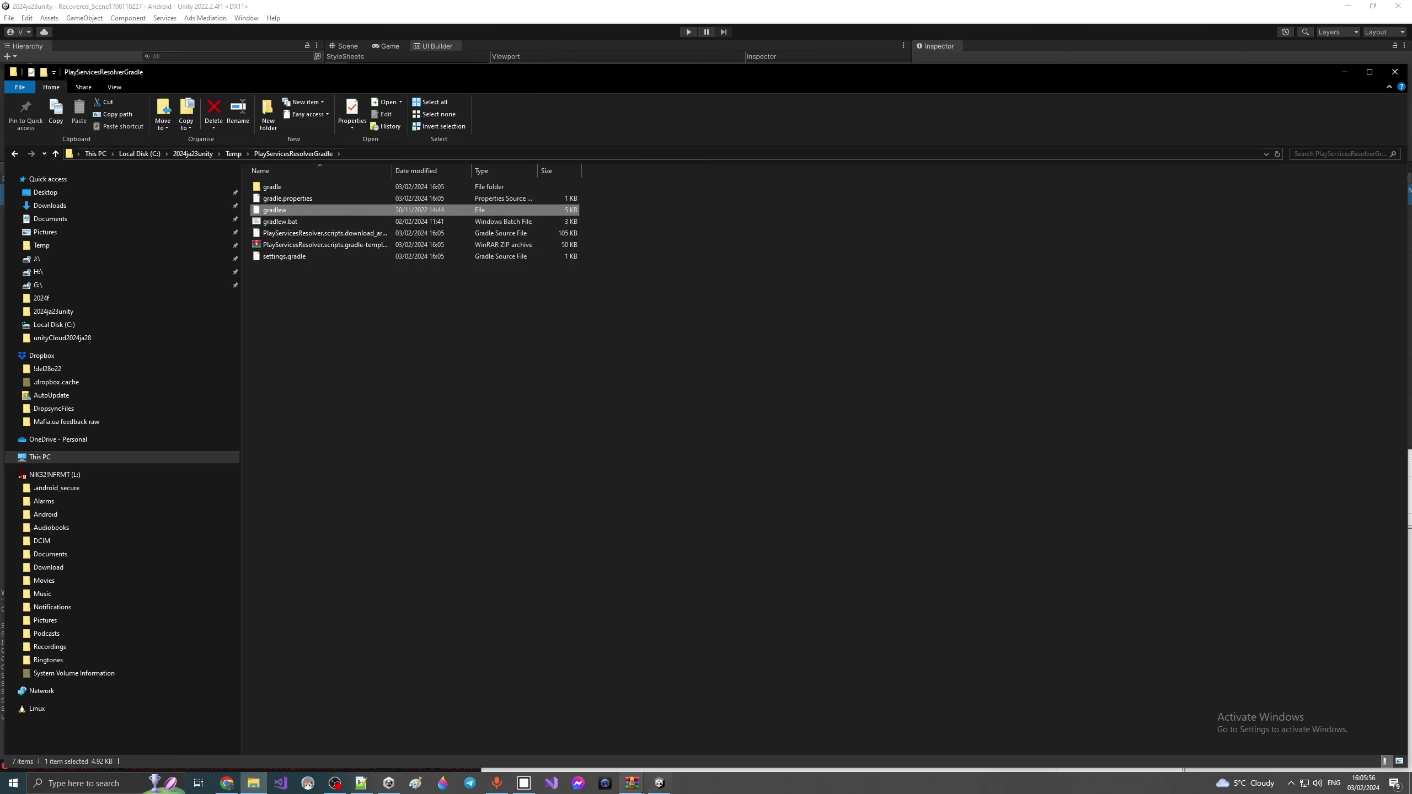
{"action": "left_click", "coordinate": [659, 783]}
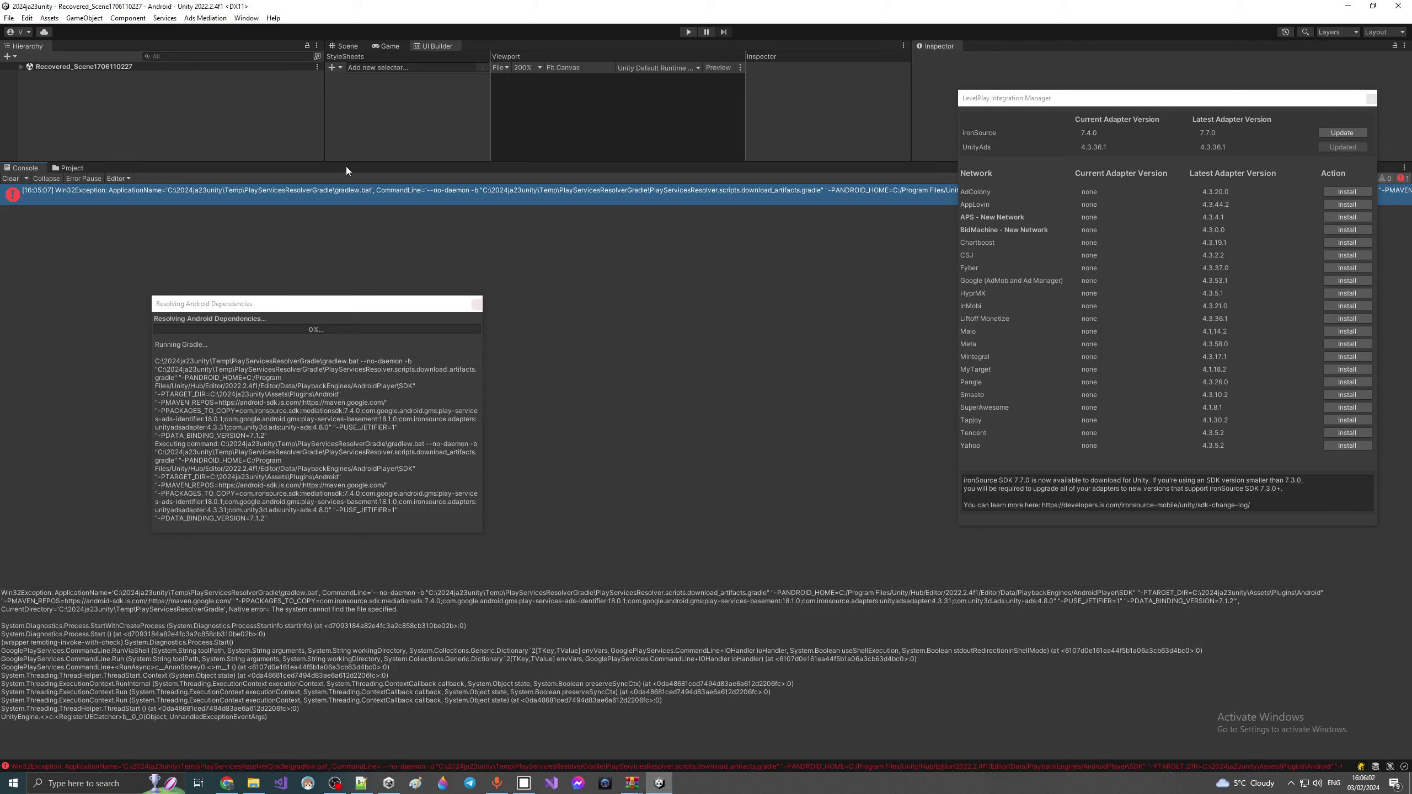
Step: Rerun Android Resolver > Resolve, then review the setup notes in Notepad++ and minimise them
{"action": "left_click", "coordinate": [45, 21]}
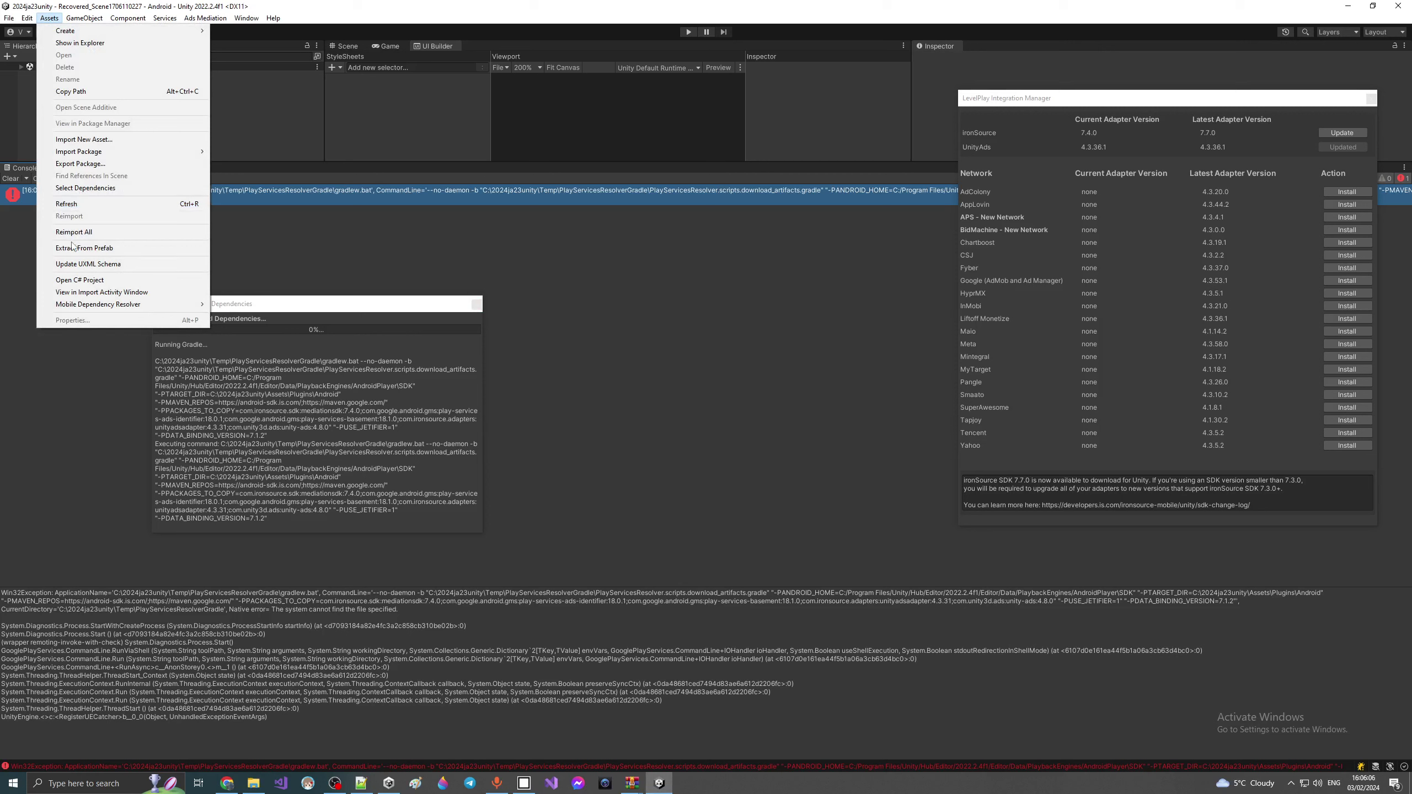
{"action": "mouse_move", "coordinate": [203, 301]}
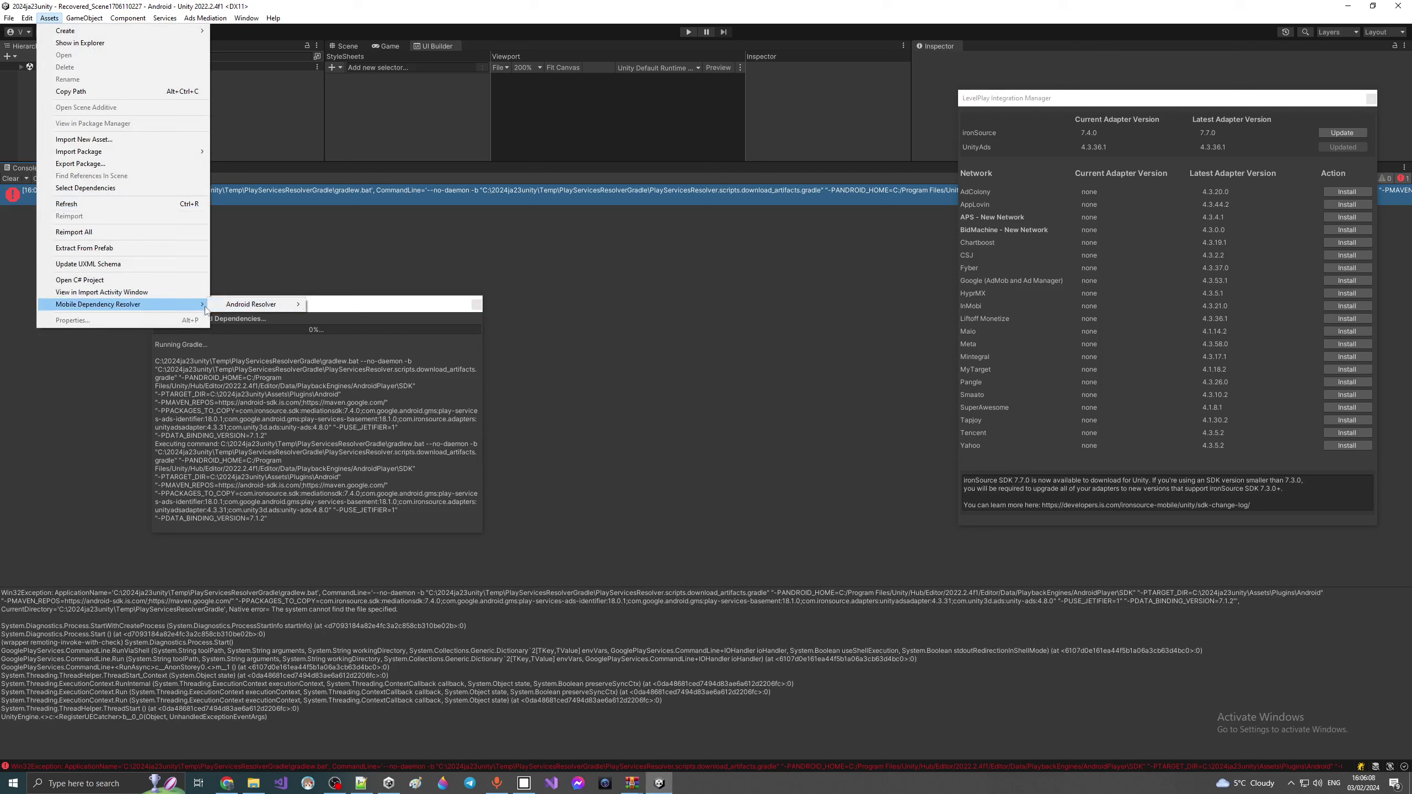
{"action": "mouse_move", "coordinate": [267, 304]}
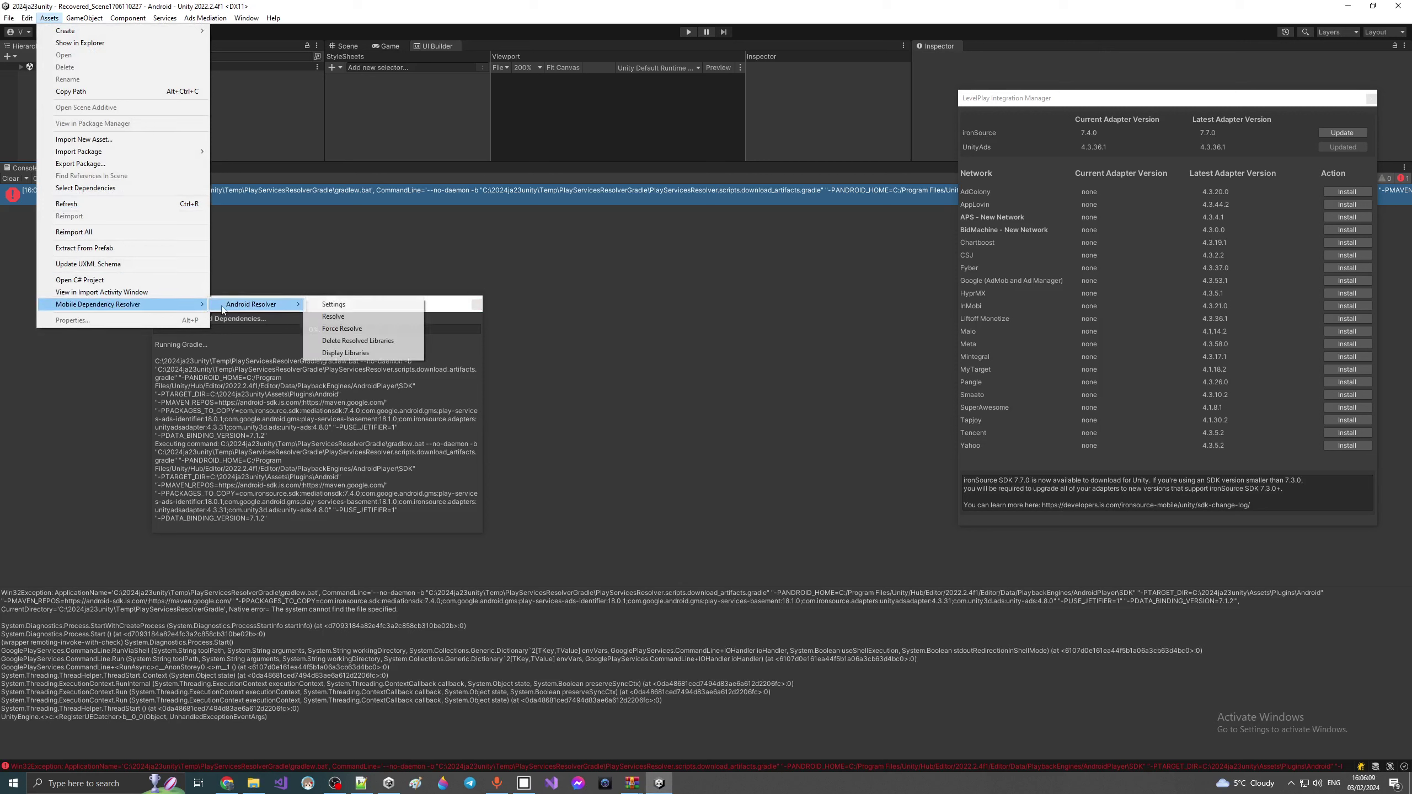
{"action": "left_click", "coordinate": [355, 316]}
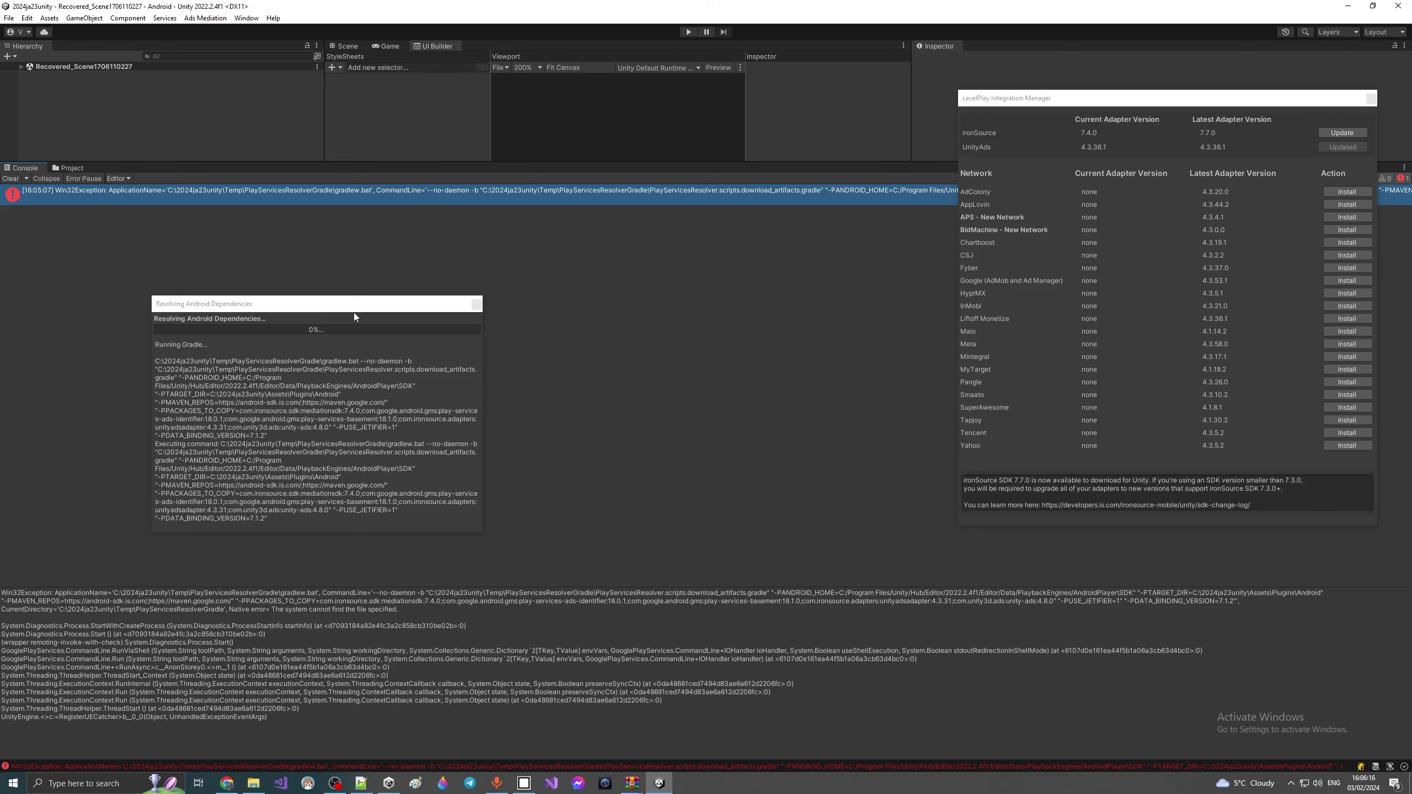
{"action": "left_click", "coordinate": [351, 774]}
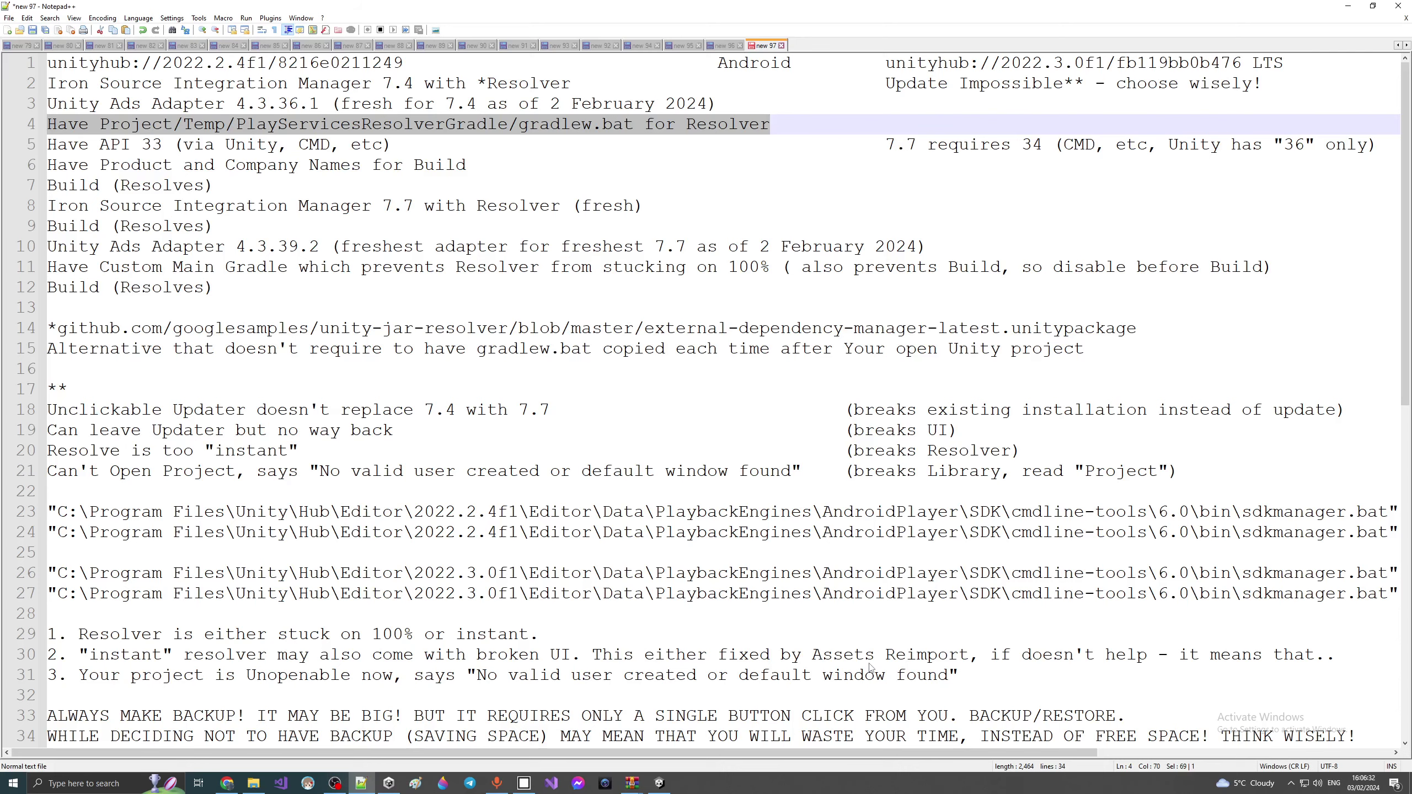
{"action": "left_click", "coordinate": [1344, 8]}
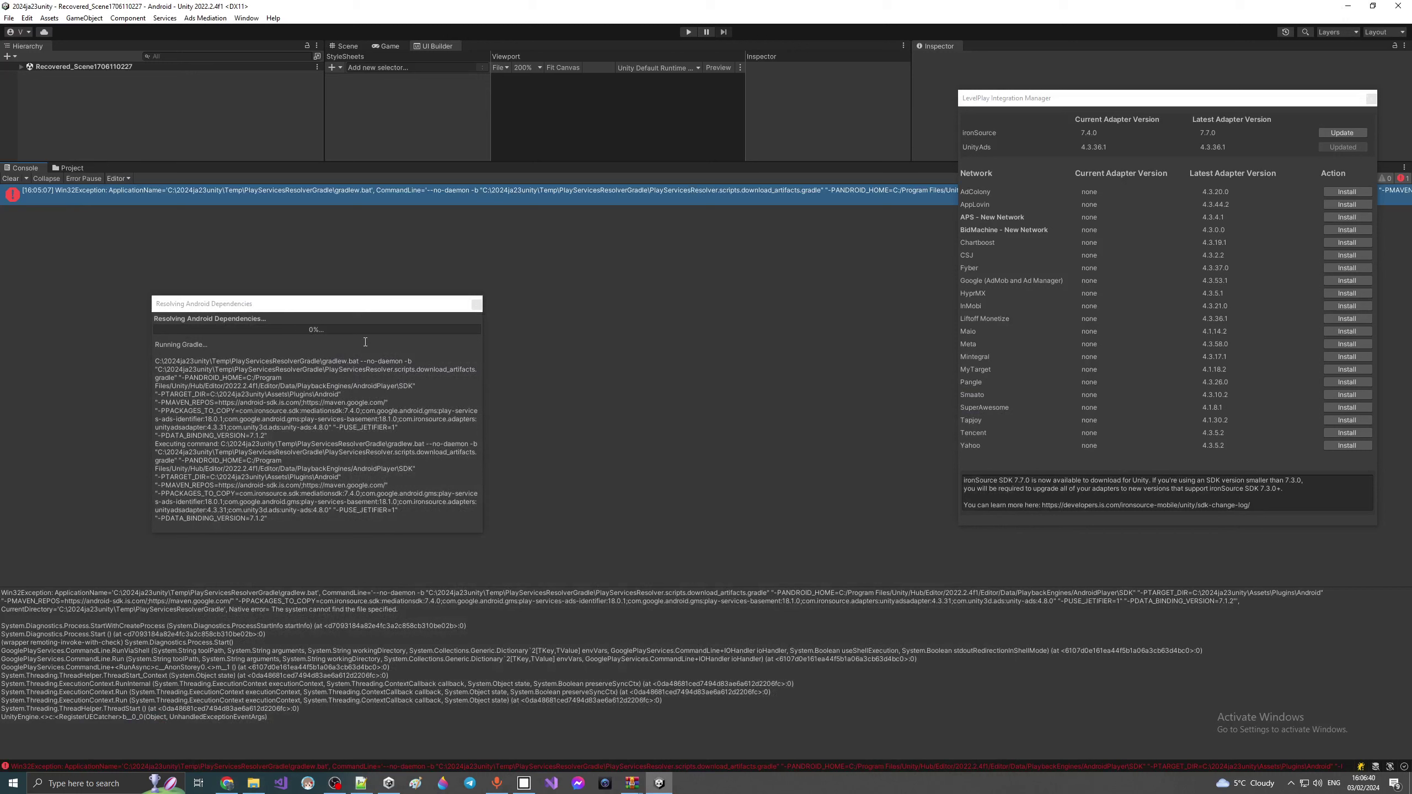
Step: Reimport the Assets folder from the Project window, then bring the Notepad++ setup notes forward
{"action": "left_click", "coordinate": [62, 170]}
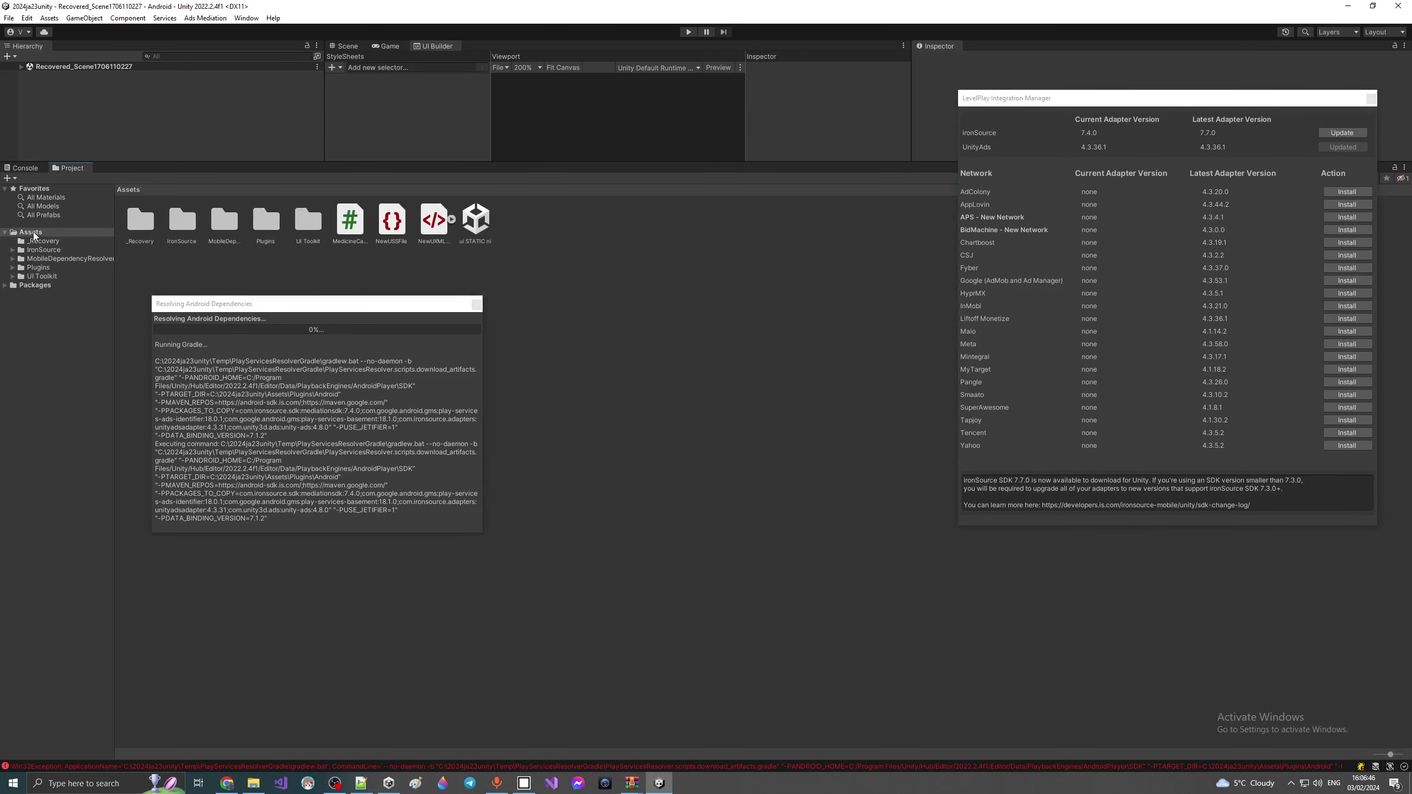
{"action": "right_click", "coordinate": [48, 231]}
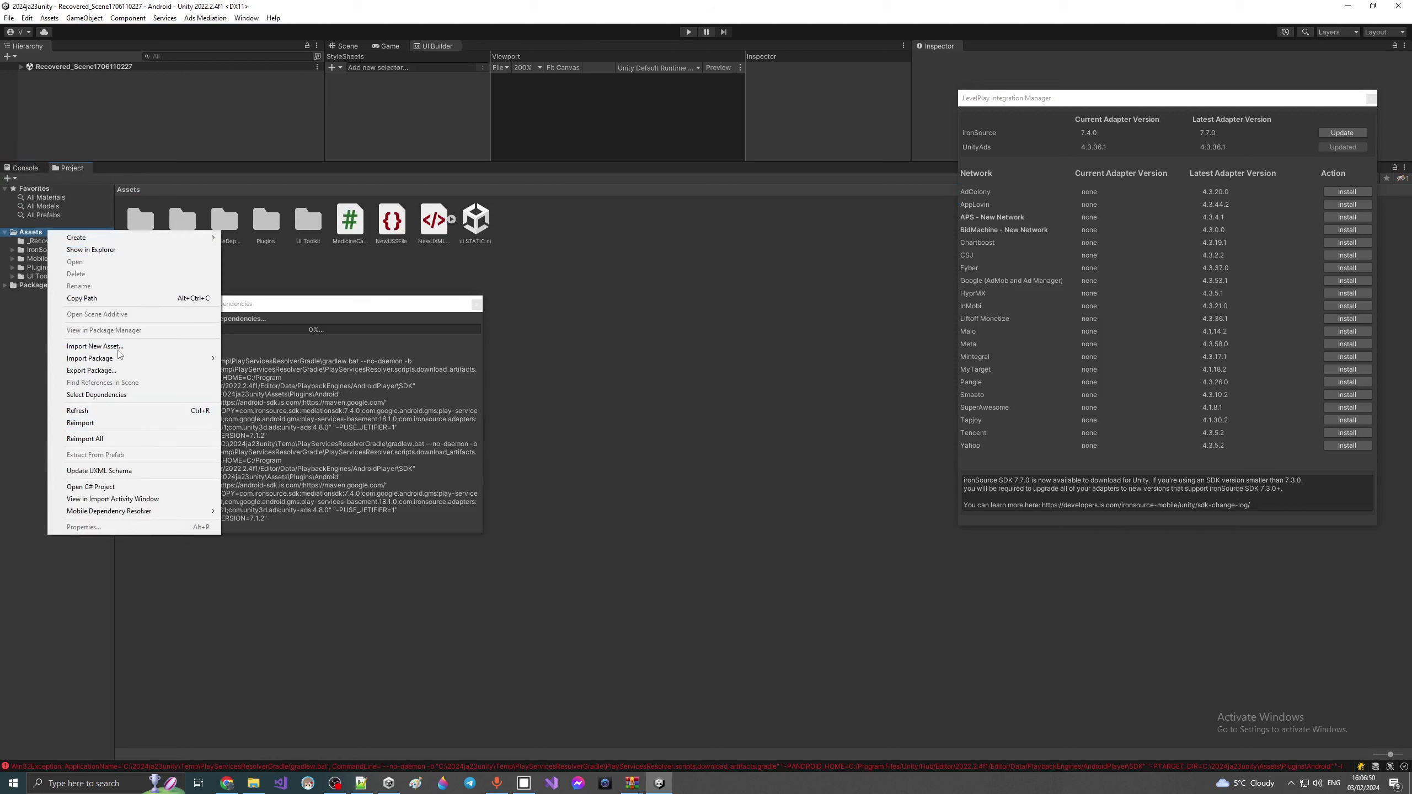
{"action": "left_click", "coordinate": [169, 174]}
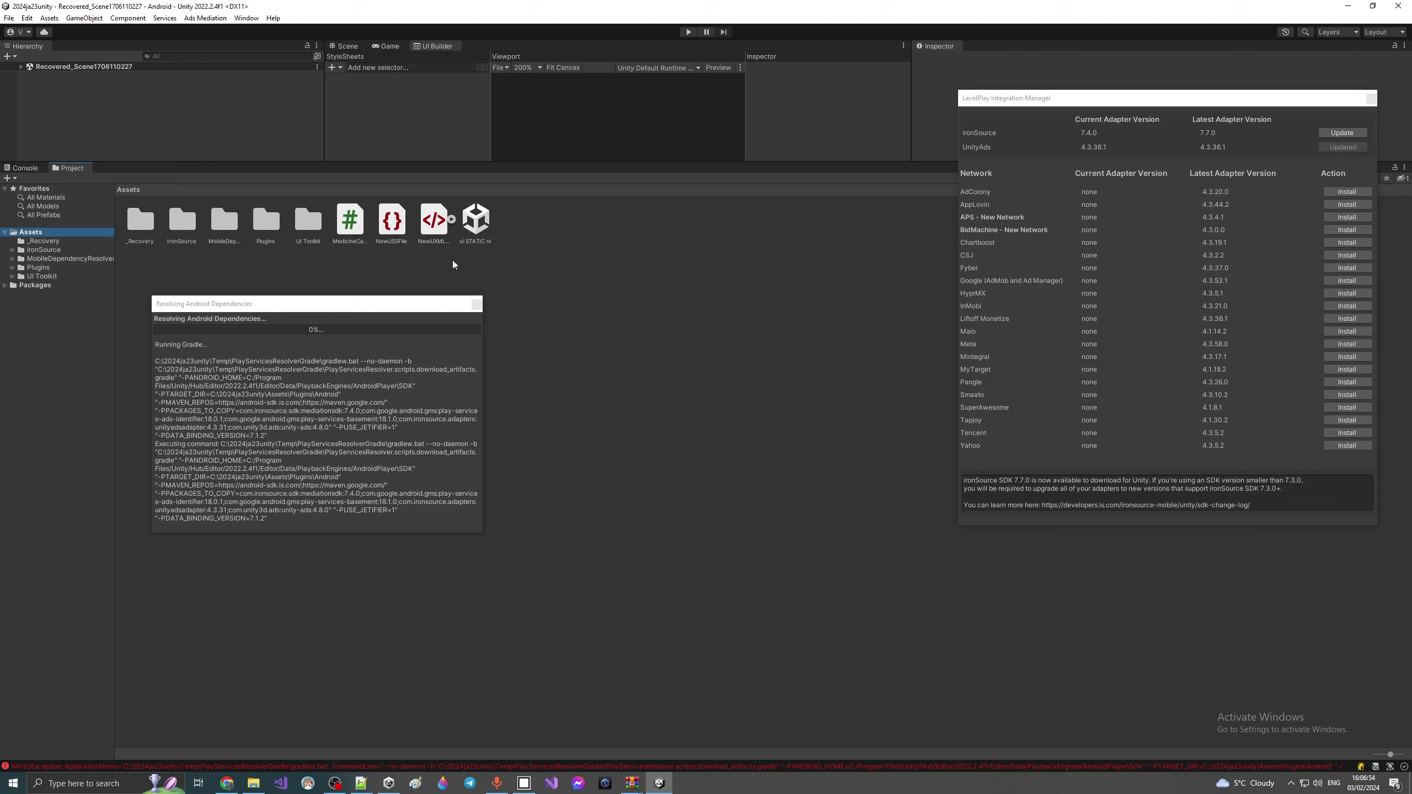
{"action": "right_click", "coordinate": [72, 232]}
{"action": "mouse_move", "coordinate": [112, 361]}
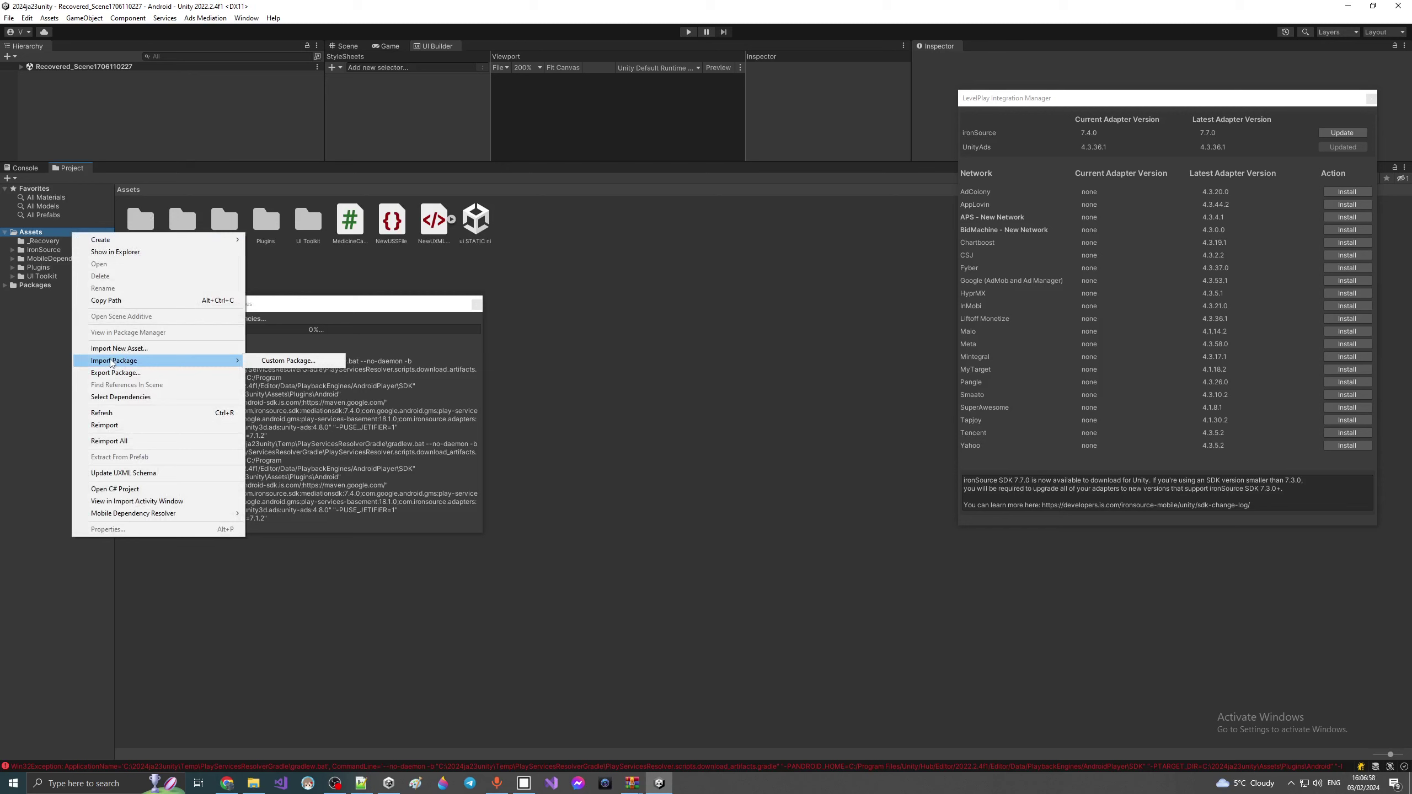
{"action": "left_click", "coordinate": [109, 425]}
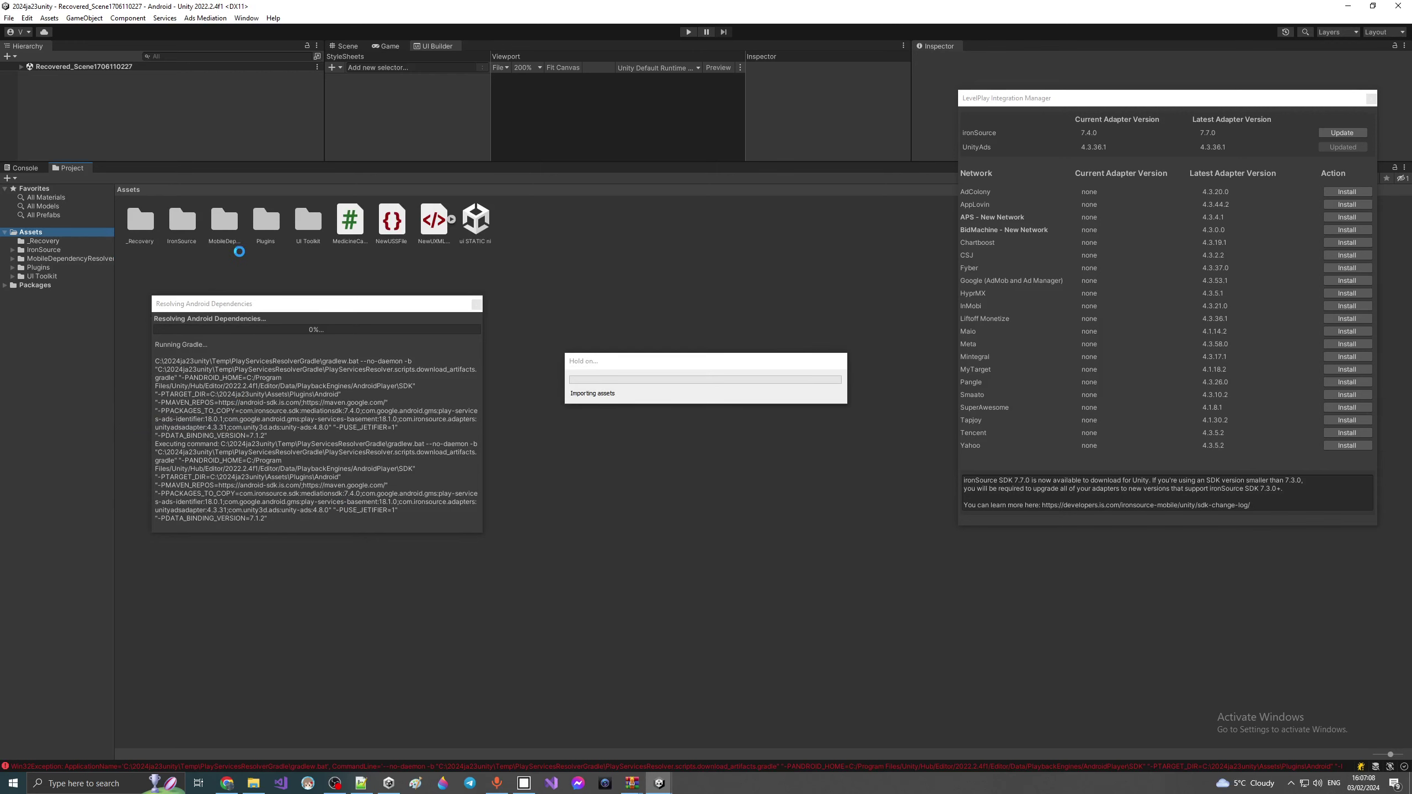
{"action": "left_click", "coordinate": [360, 783]}
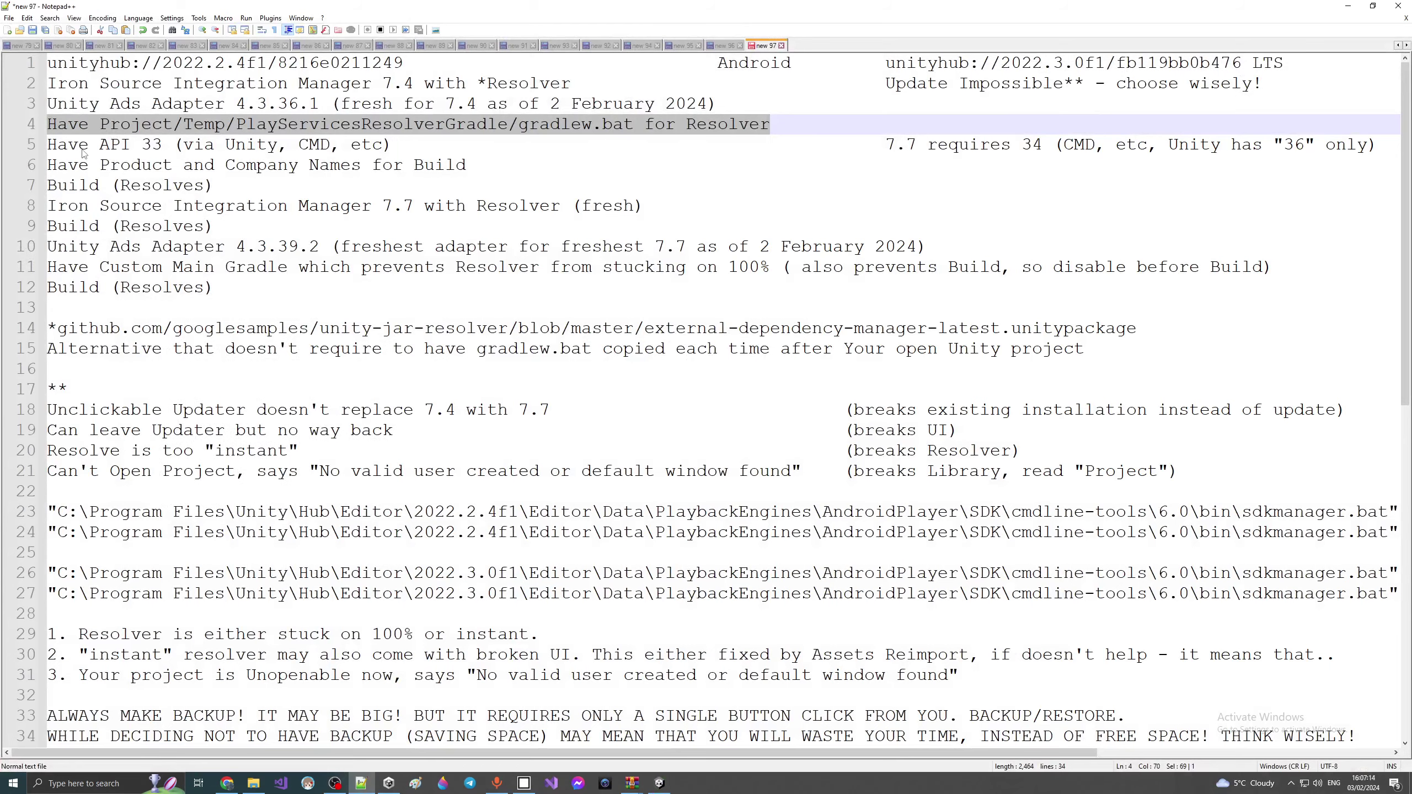
Step: Reload the externally modified recovered scene in Unity so its Canvas appears
{"action": "left_click", "coordinate": [1347, 5]}
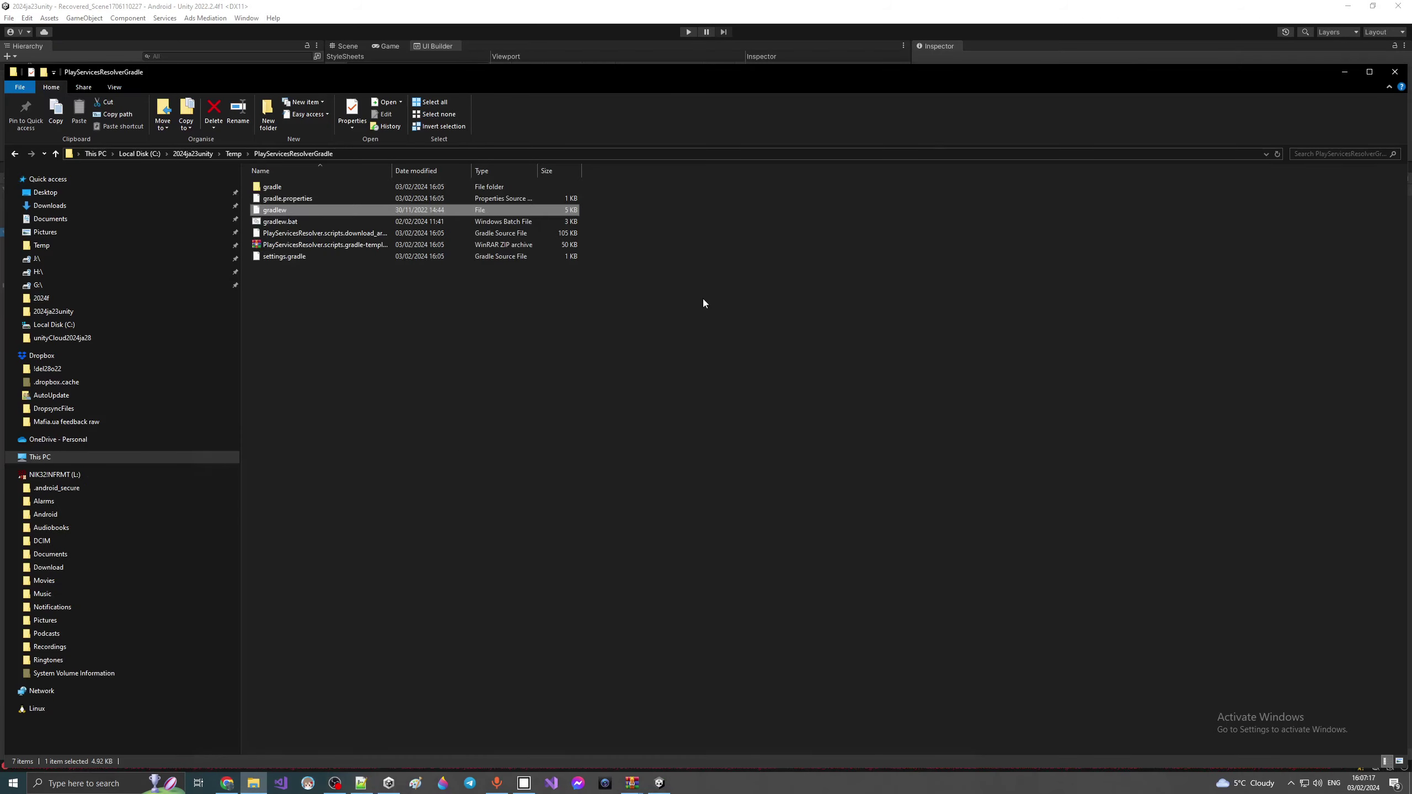
{"action": "left_click", "coordinate": [659, 783]}
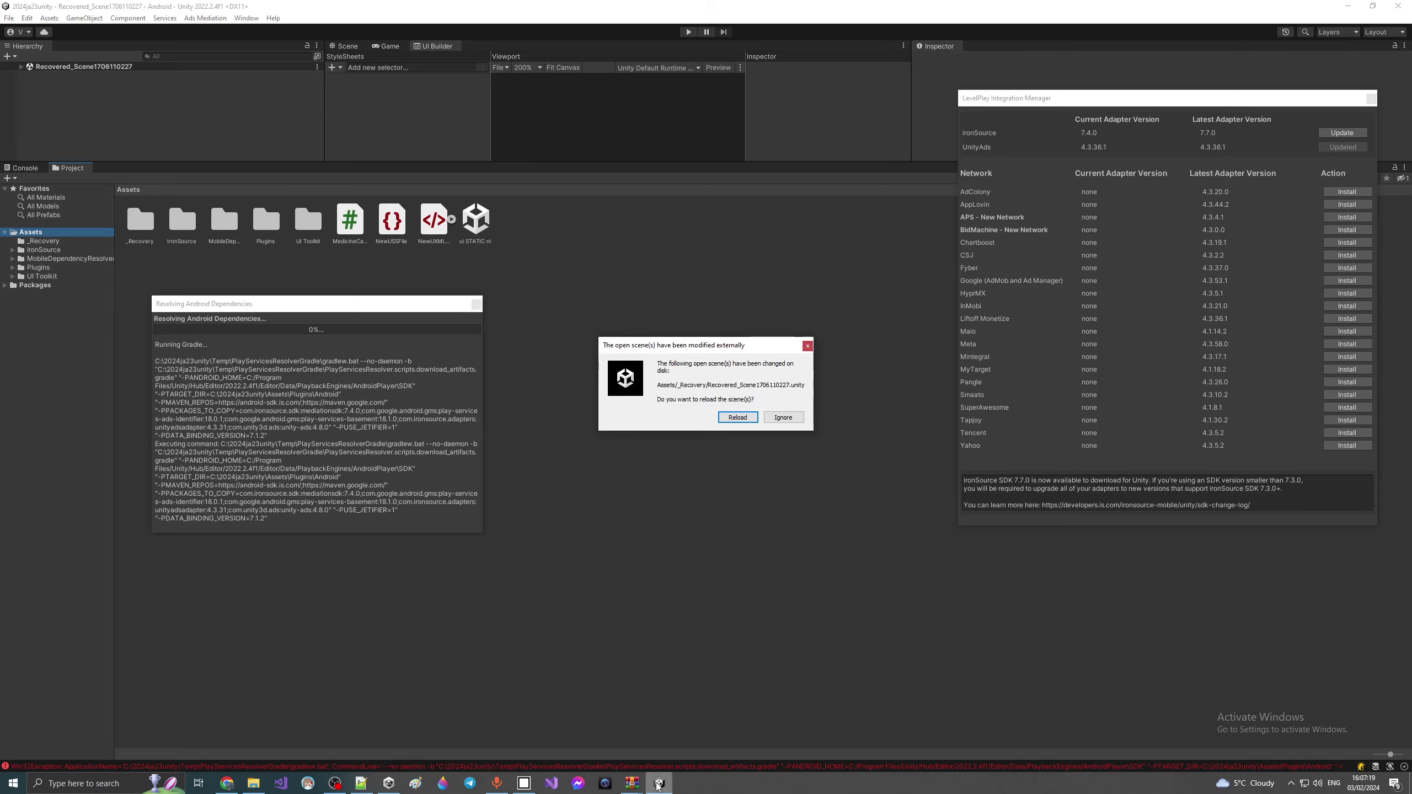
{"action": "left_click", "coordinate": [738, 417]}
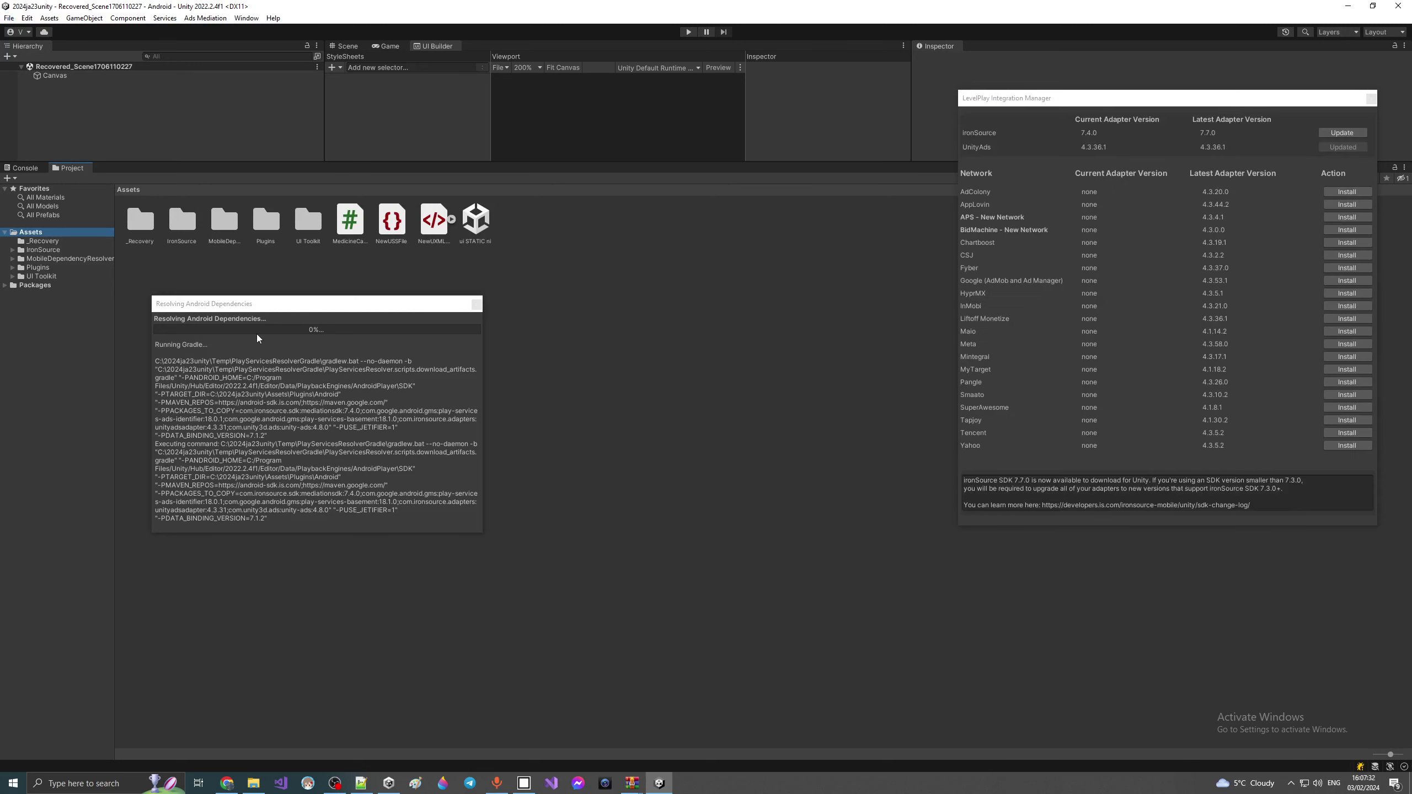
Step: Build and Run to m31s2c2.apk, replacing it, dismiss the no-device warning, and reopen Build Settings
{"action": "left_click", "coordinate": [9, 17]}
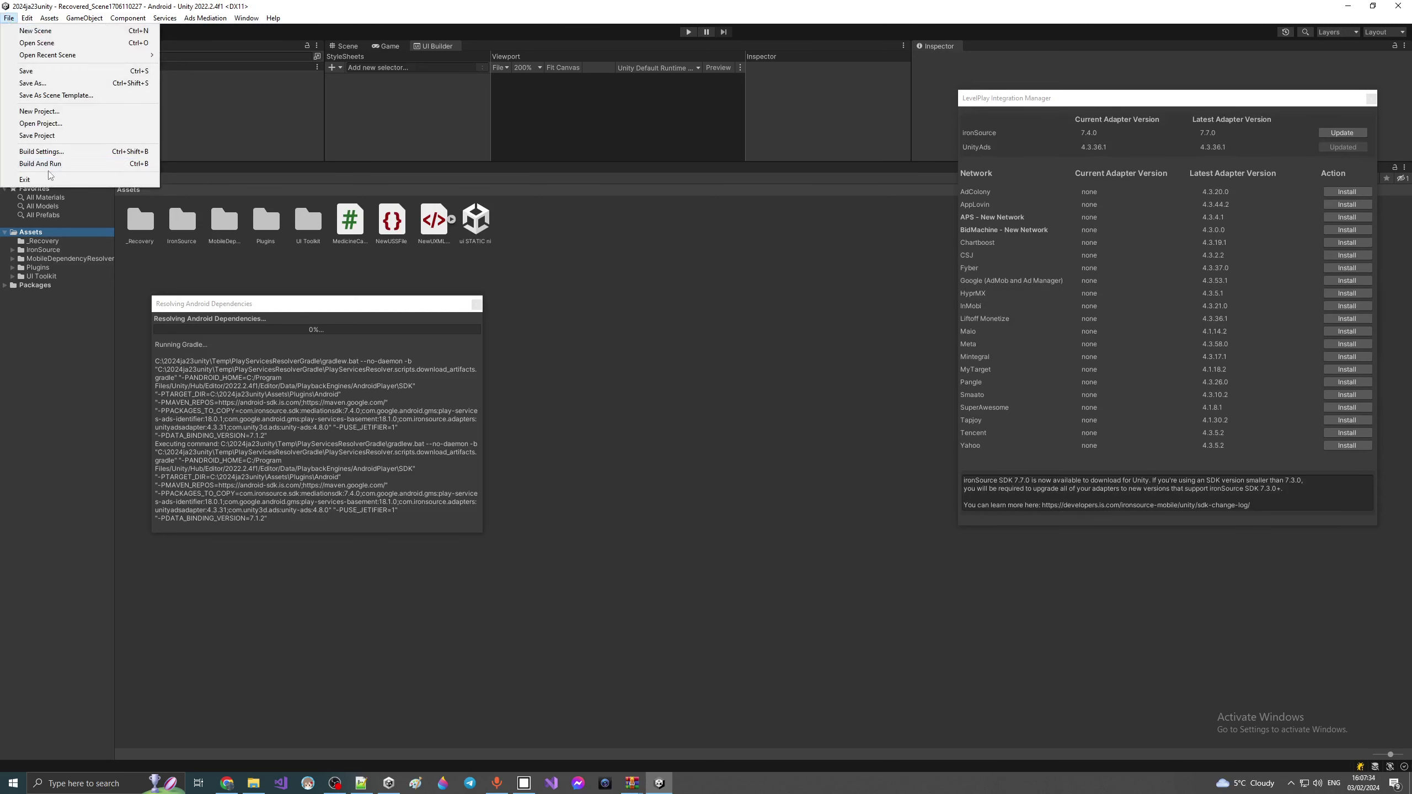
{"action": "left_click", "coordinate": [48, 167]}
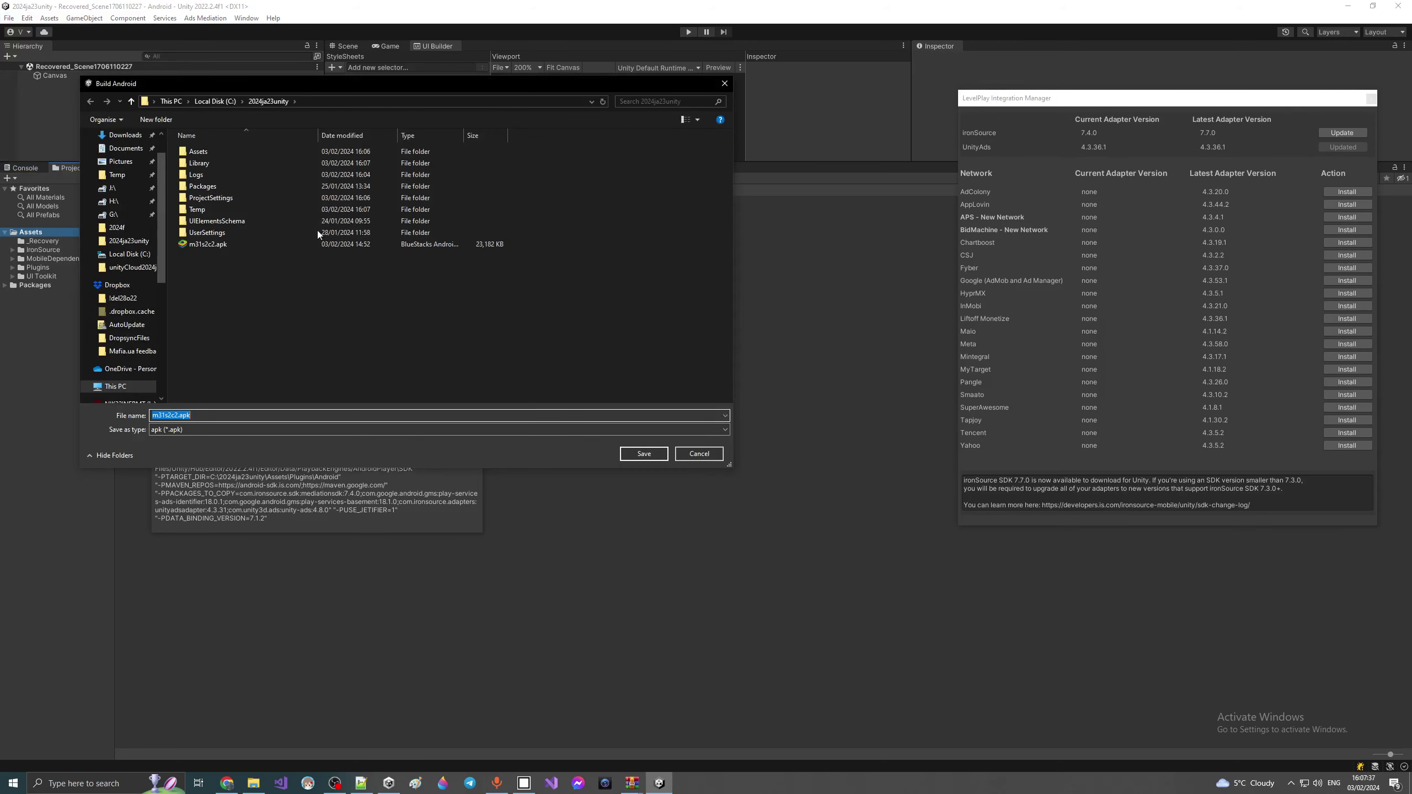
{"action": "left_click", "coordinate": [643, 453]}
{"action": "left_click", "coordinate": [733, 392]}
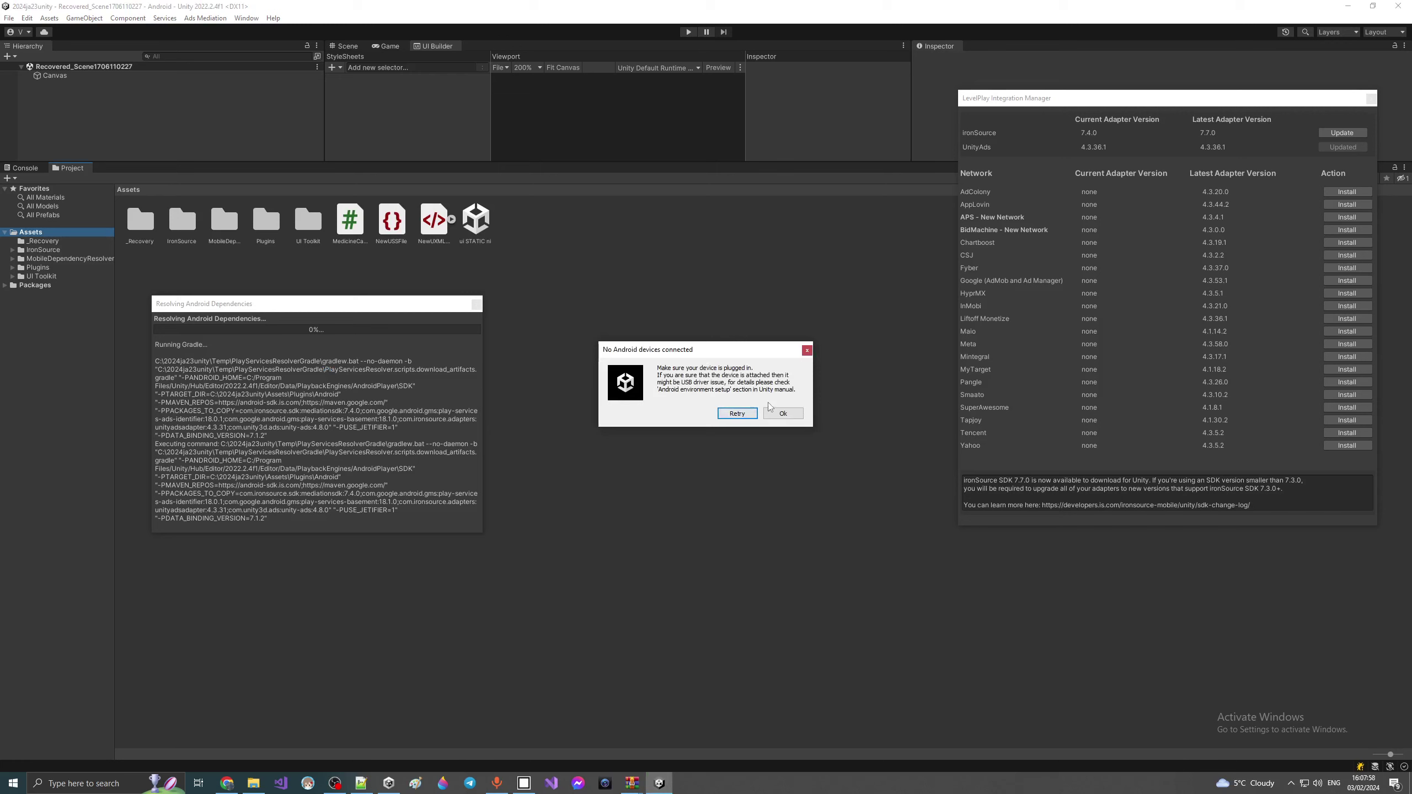
{"action": "left_click", "coordinate": [778, 411]}
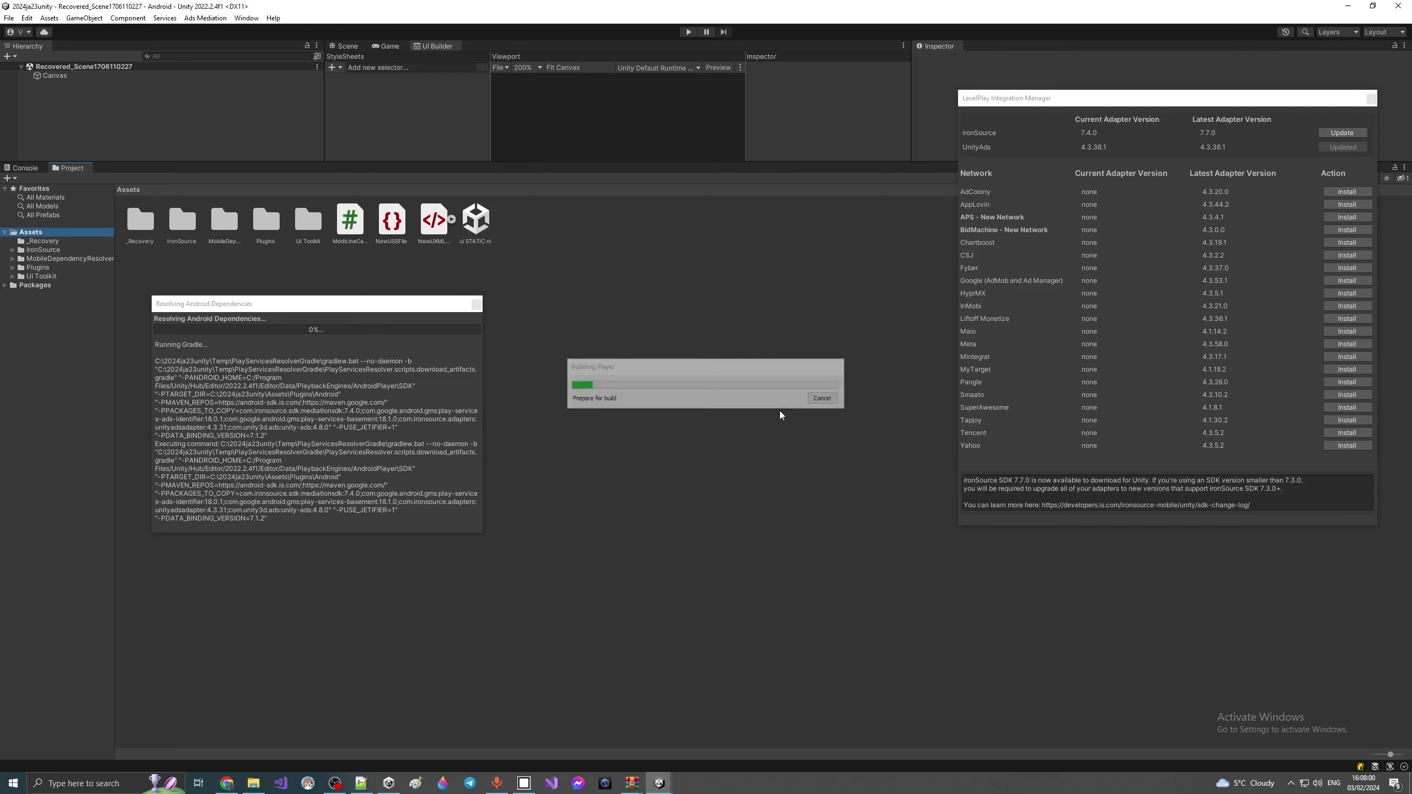
{"action": "left_click", "coordinate": [8, 17]}
{"action": "left_click", "coordinate": [63, 150]}
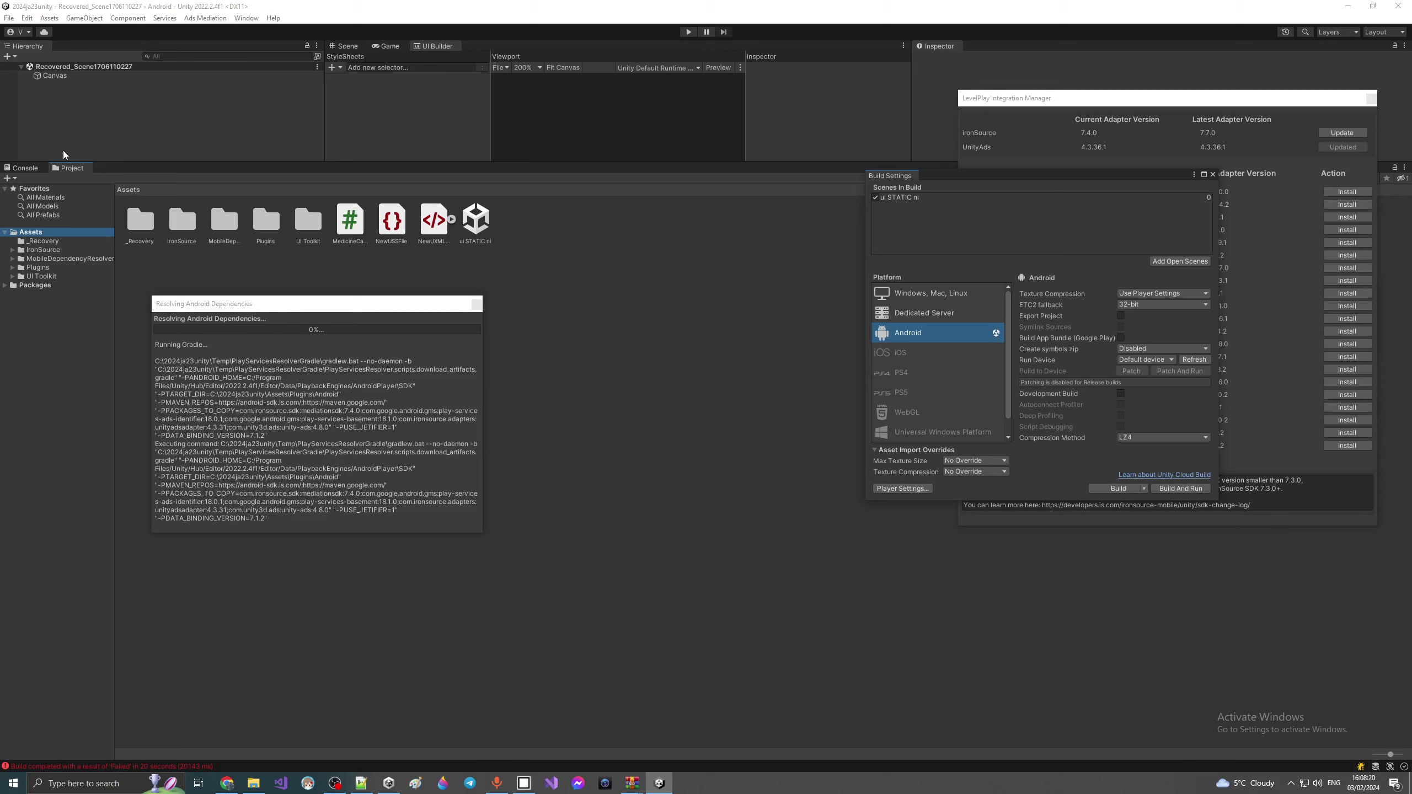
Step: Retry Build And Run to m31s2c2.apk, replacing the file, and dismiss the no-device warning
{"action": "left_click", "coordinate": [9, 18]}
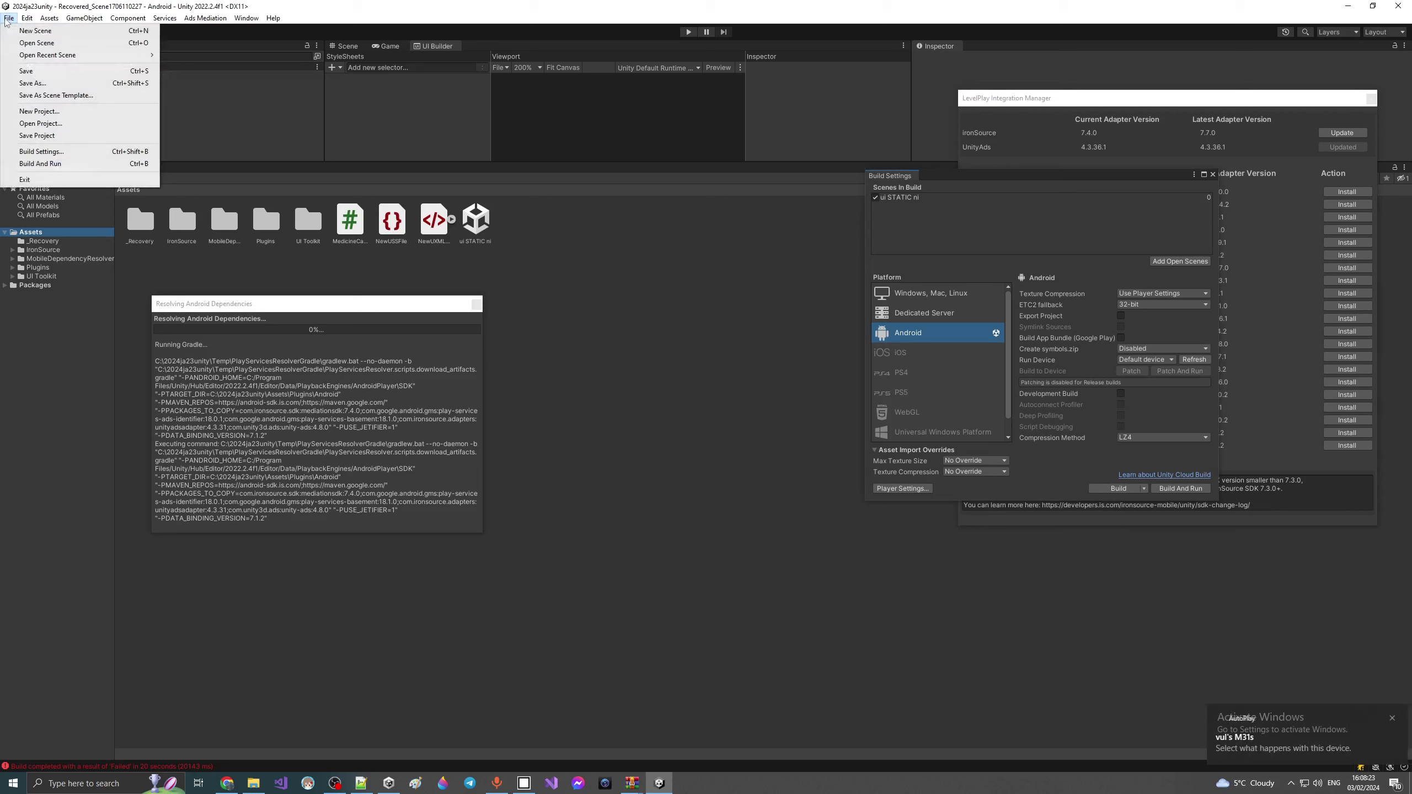
{"action": "left_click", "coordinate": [33, 164]}
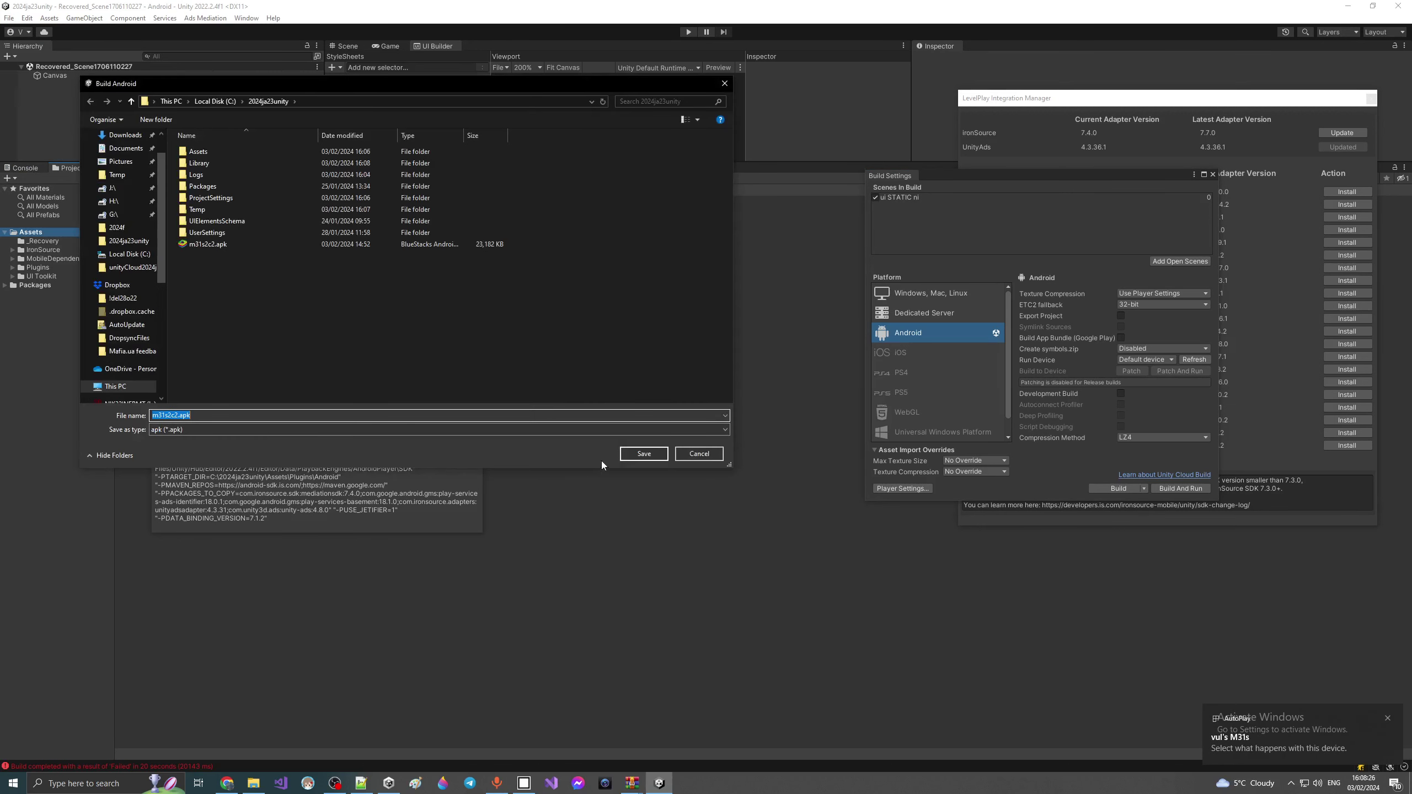
{"action": "left_click", "coordinate": [641, 453]}
{"action": "left_click", "coordinate": [727, 392]}
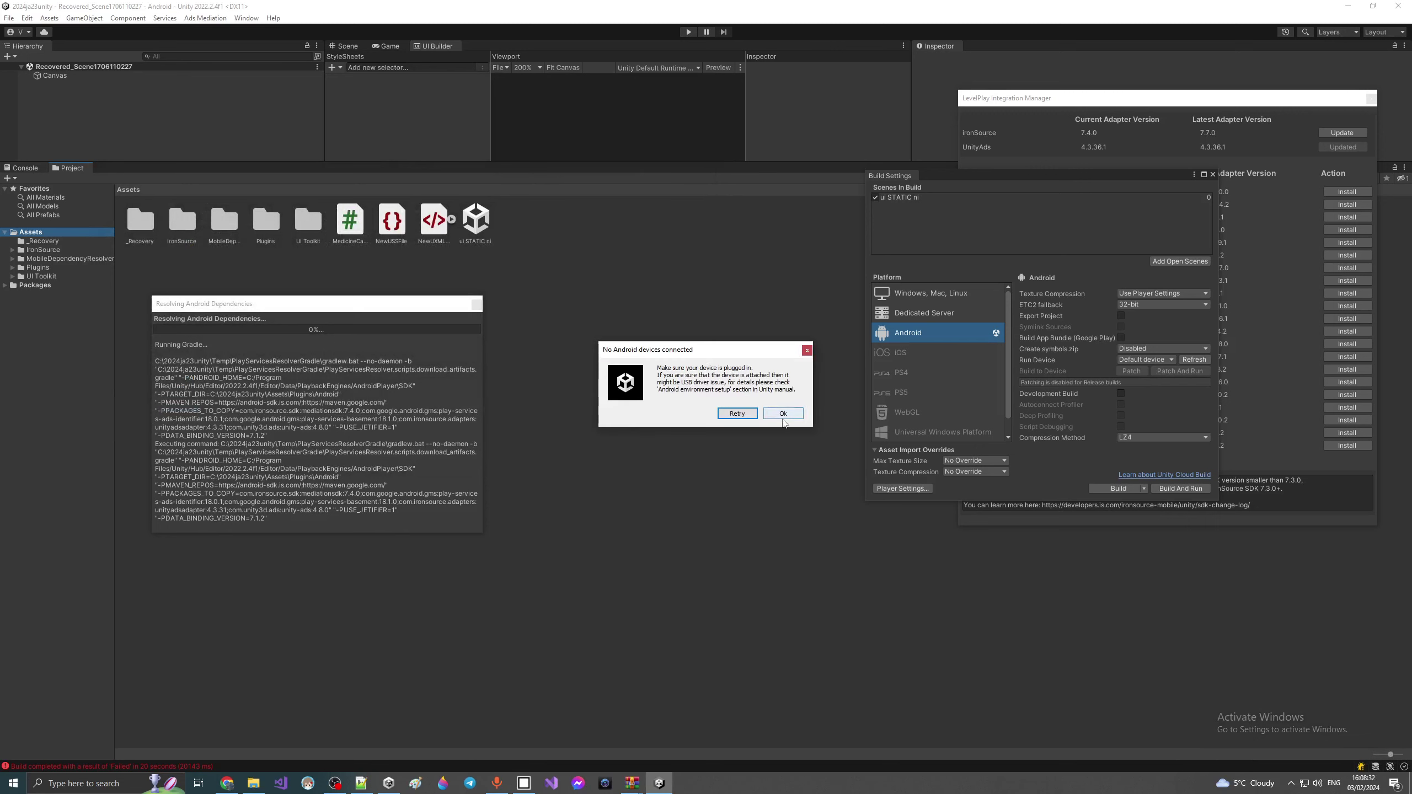
{"action": "left_click", "coordinate": [782, 413]}
Step: Build the Android player only into m31s2c2.apk, replacing the existing file, and move the progress window aside
{"action": "left_click", "coordinate": [9, 18]}
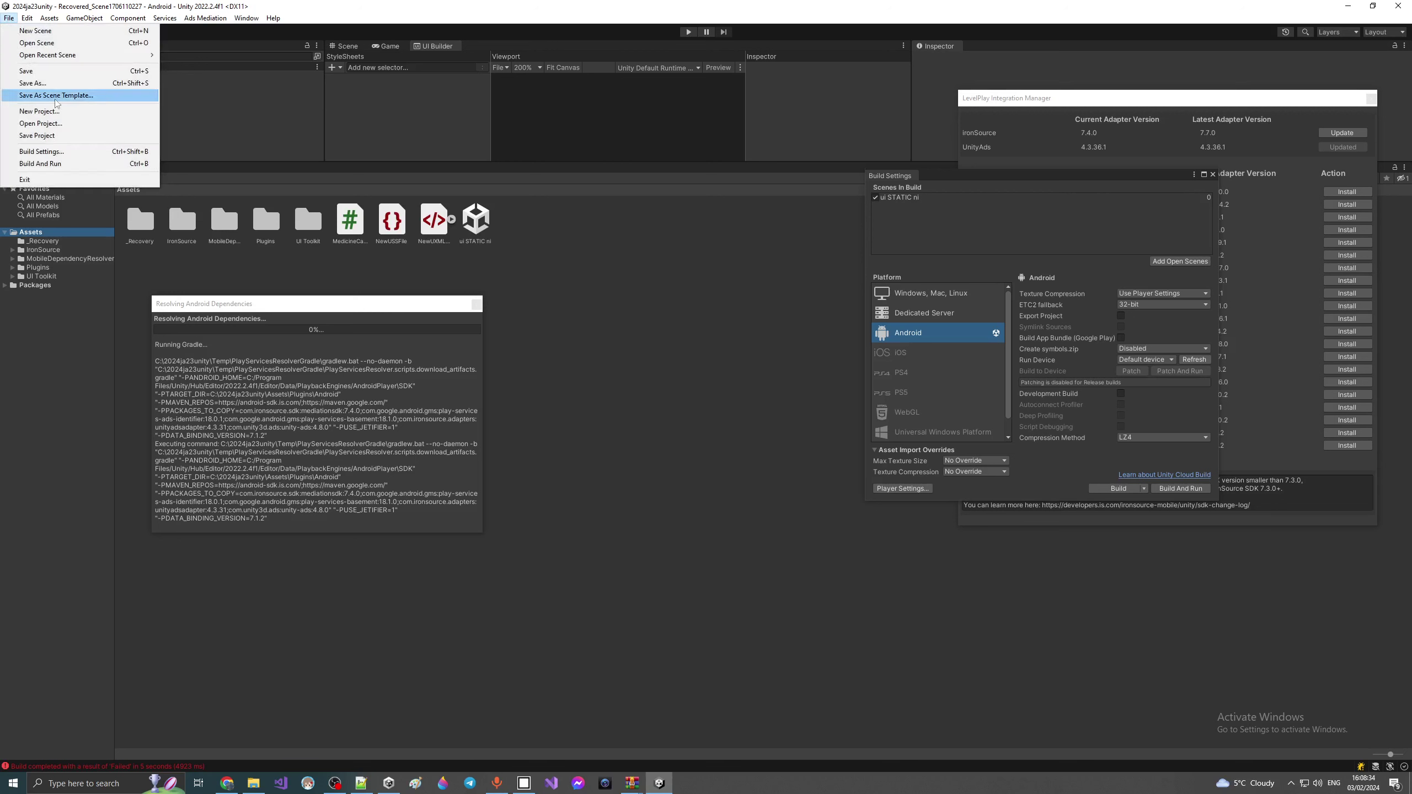
{"action": "left_click", "coordinate": [1127, 488]}
{"action": "left_click", "coordinate": [1127, 488]}
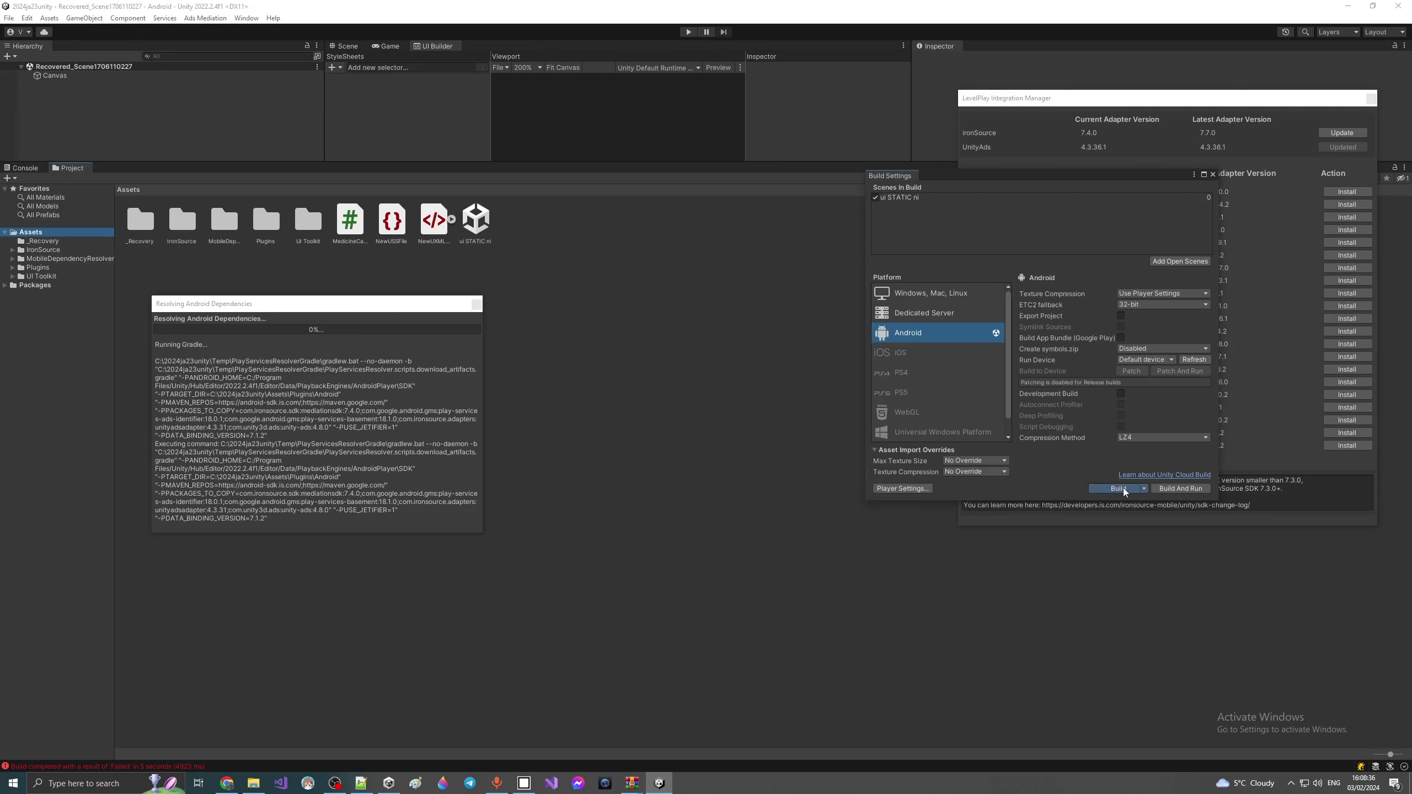
{"action": "left_click", "coordinate": [643, 454]}
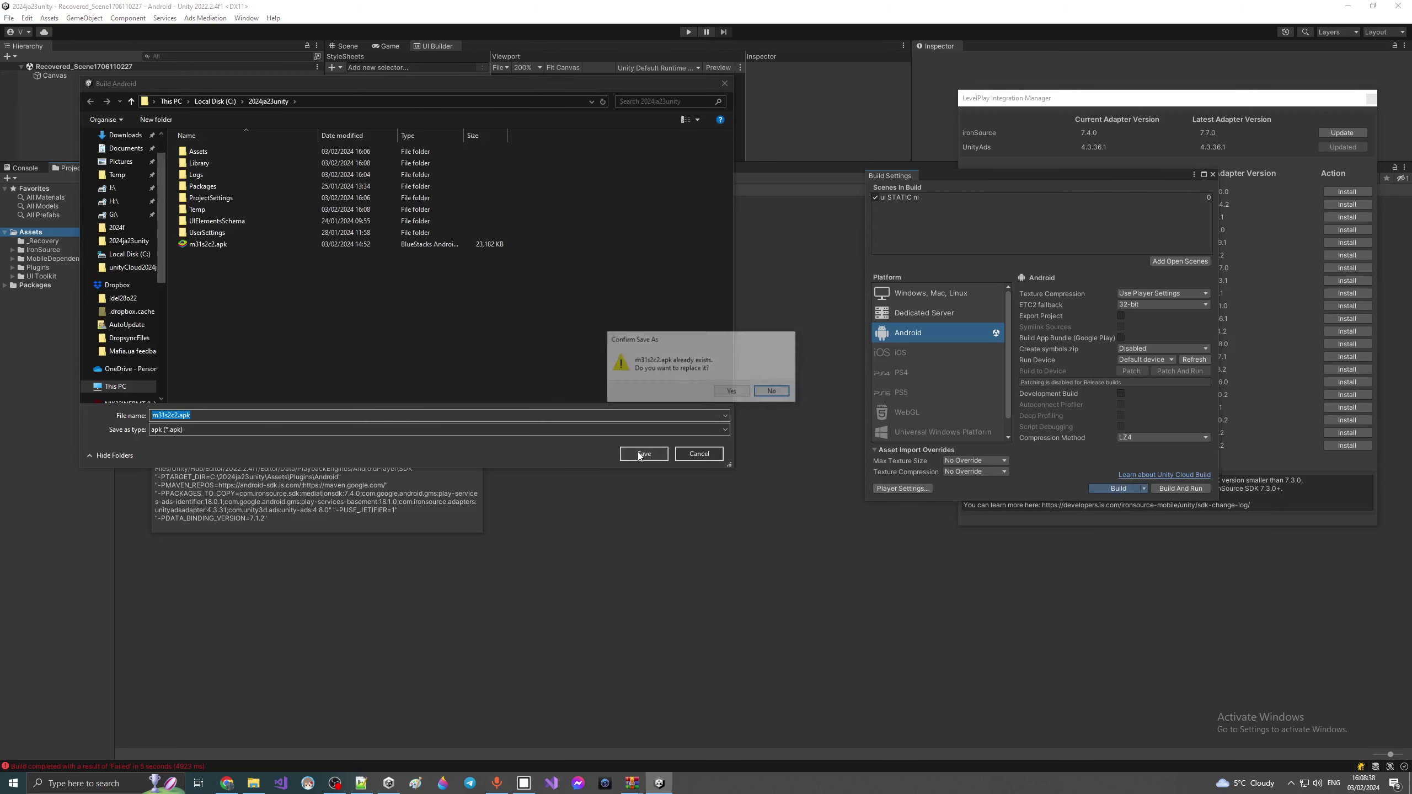
{"action": "left_click", "coordinate": [725, 394]}
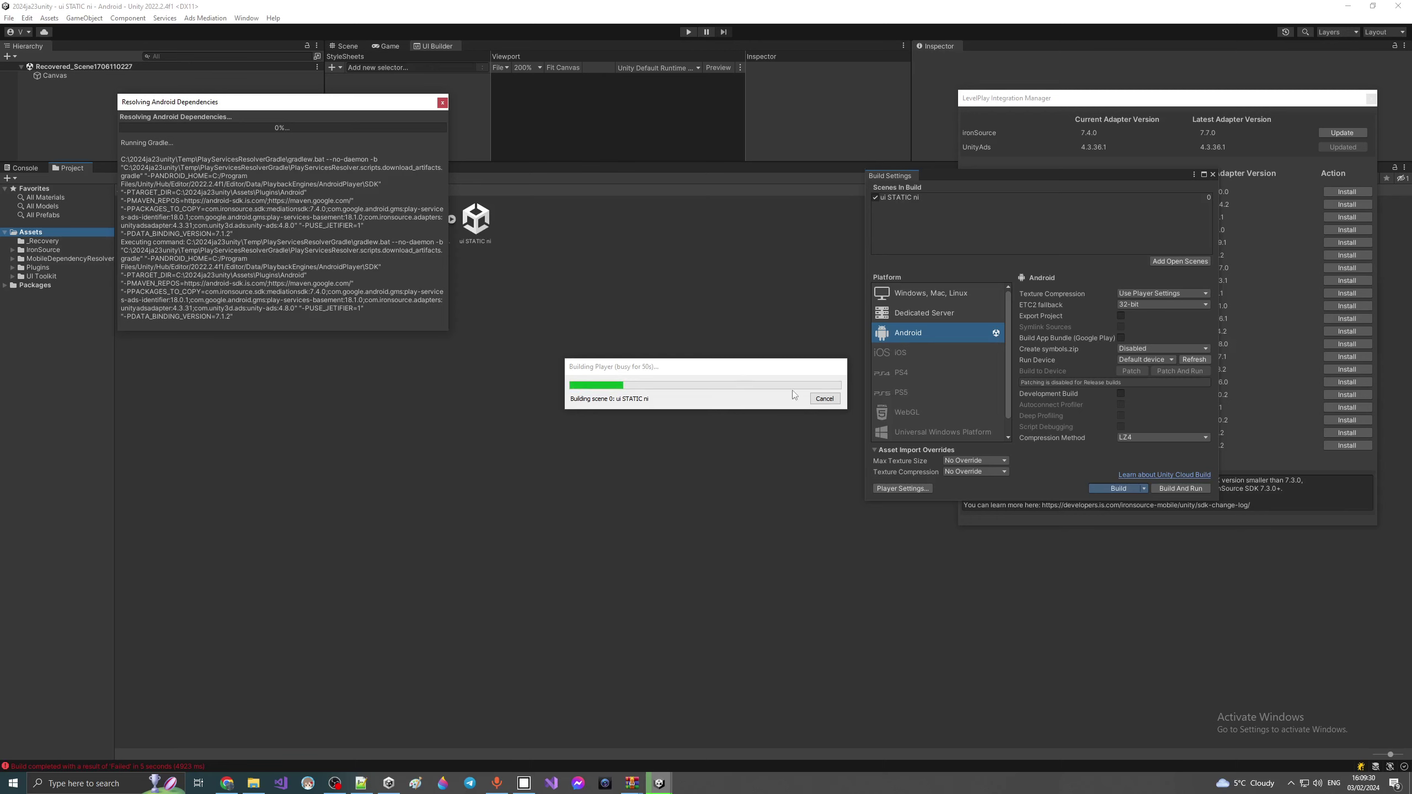
{"action": "left_click", "coordinate": [823, 399]}
{"action": "left_click_drag", "start_coordinate": [621, 374], "coordinate": [577, 522]}
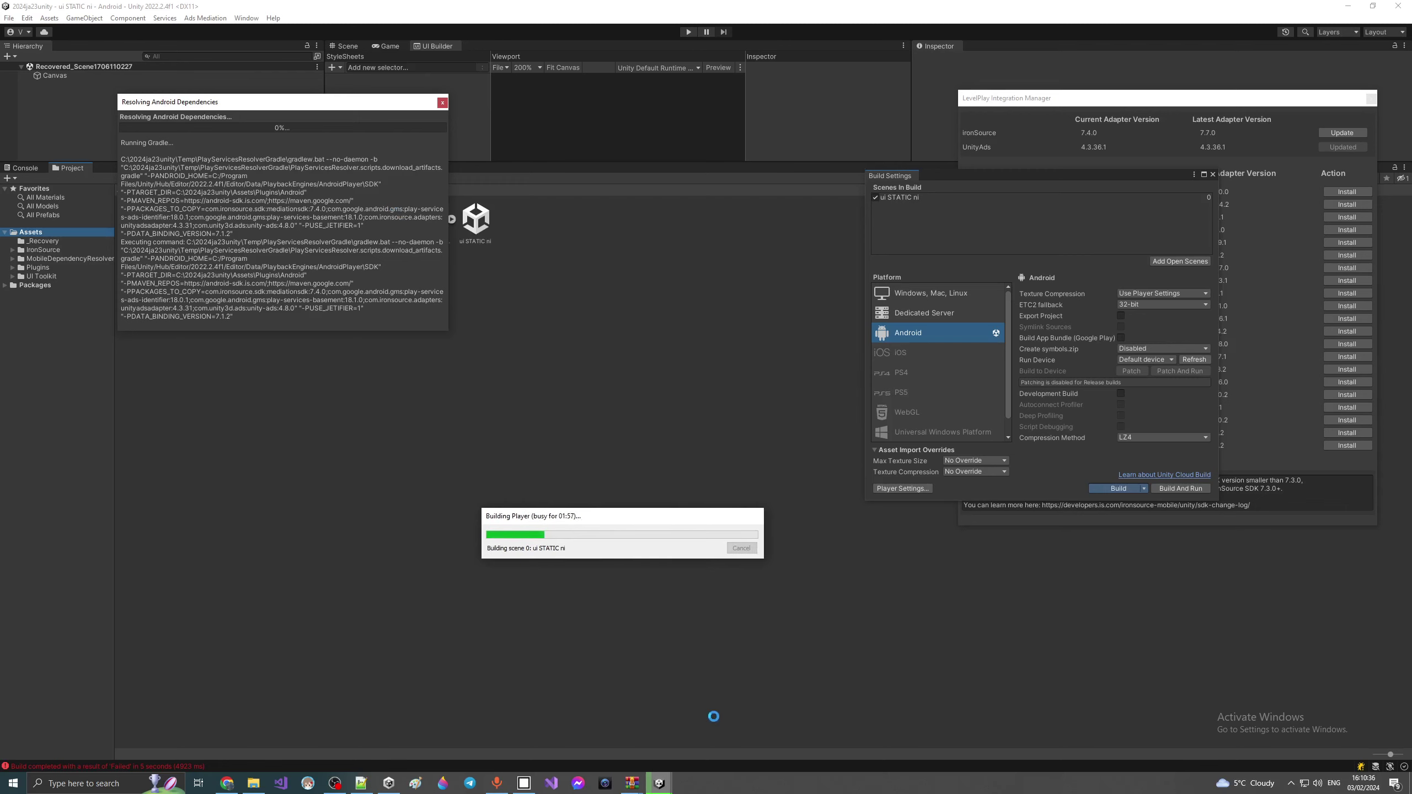
{"action": "right_click", "coordinate": [695, 785]}
Step: End the not-responding Unity.exe process from Task Manager's Details list
{"action": "left_click", "coordinate": [718, 747]}
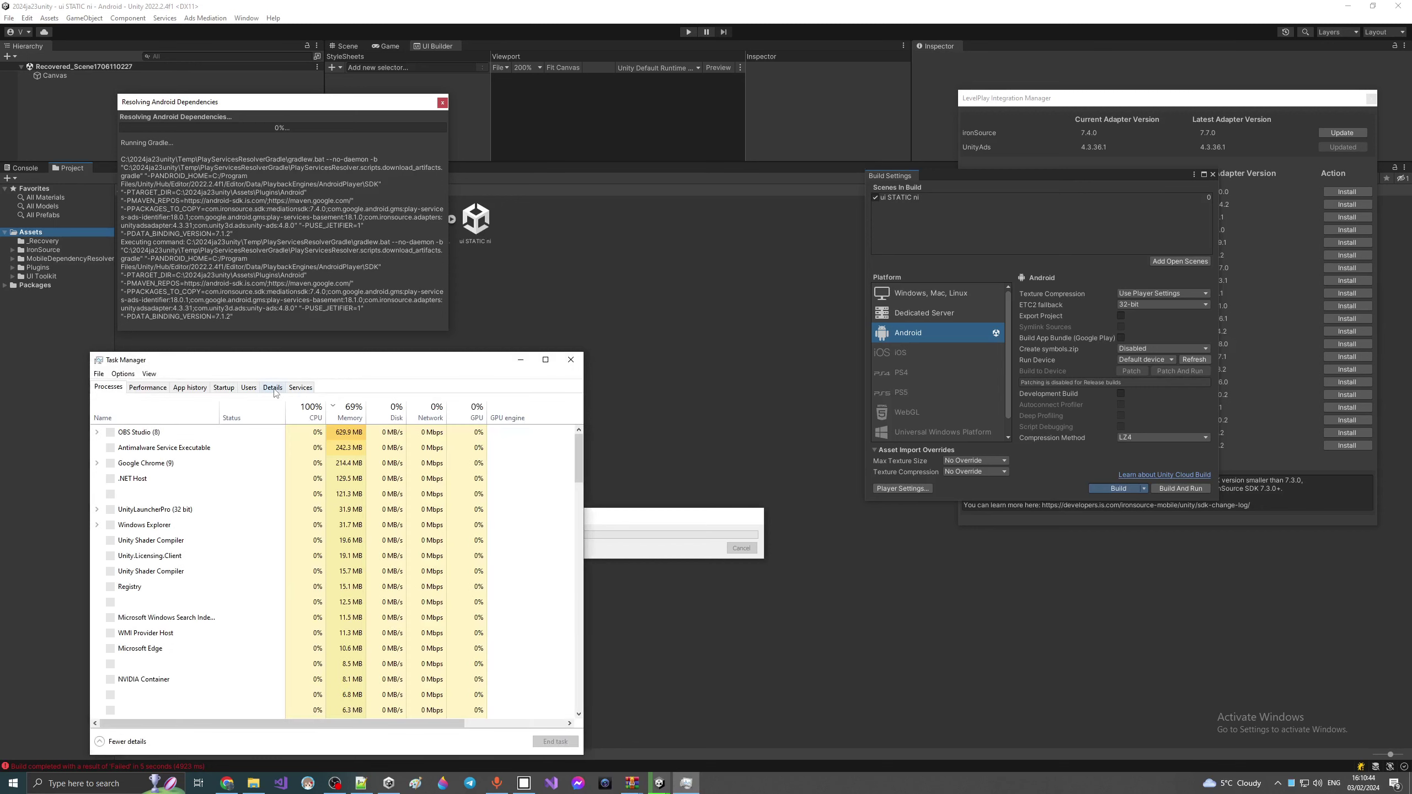
{"action": "left_click", "coordinate": [272, 387]}
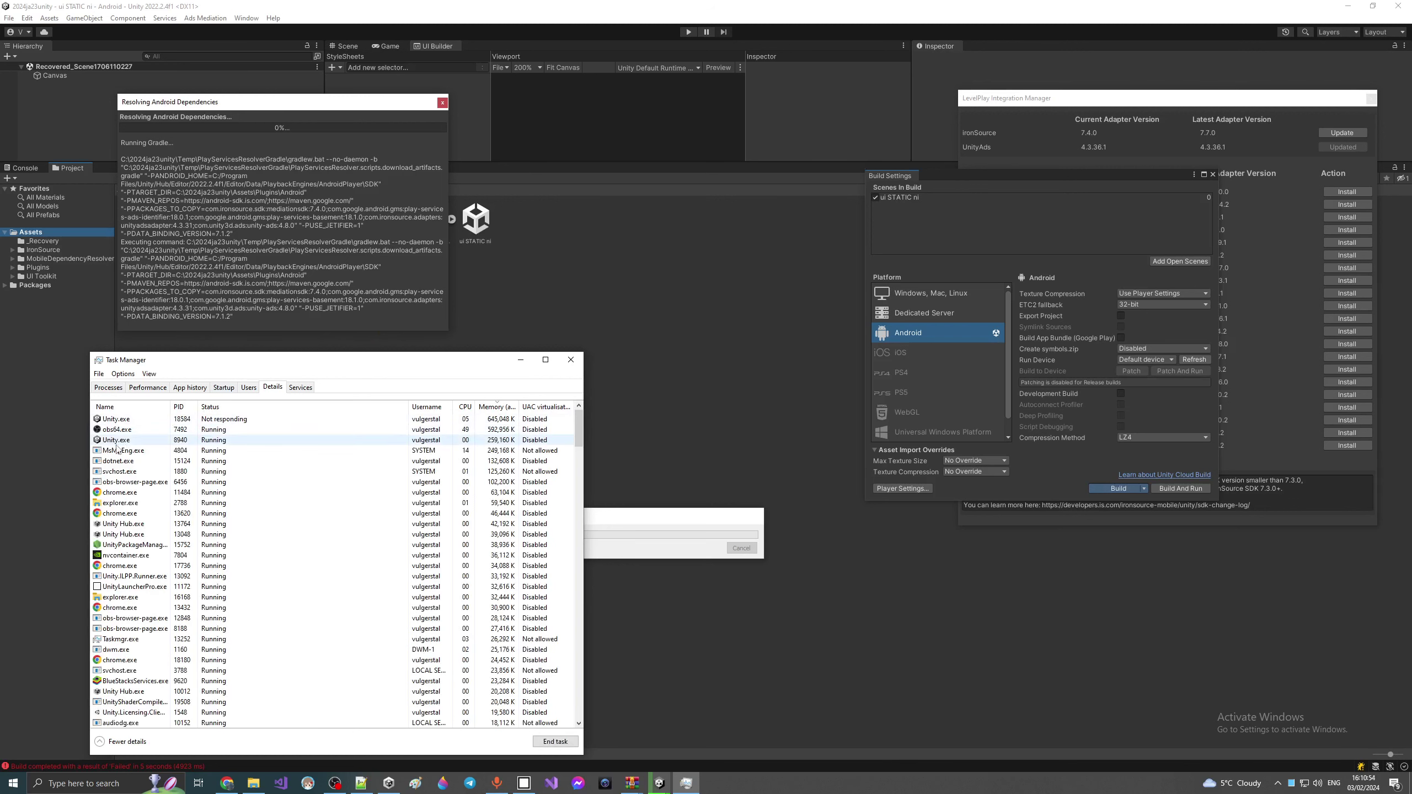
{"action": "right_click", "coordinate": [118, 422]}
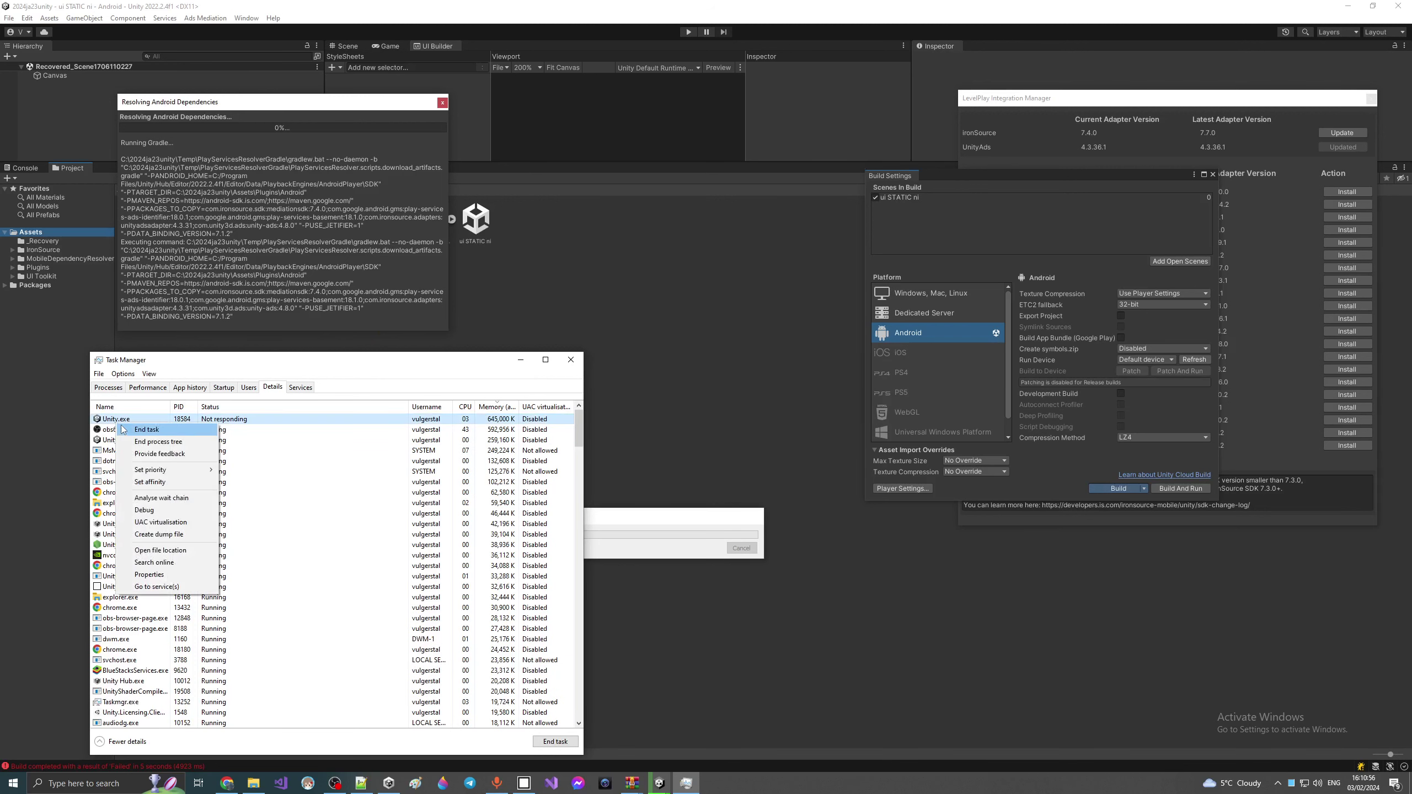
{"action": "left_click", "coordinate": [146, 429]}
{"action": "left_click", "coordinate": [720, 414]}
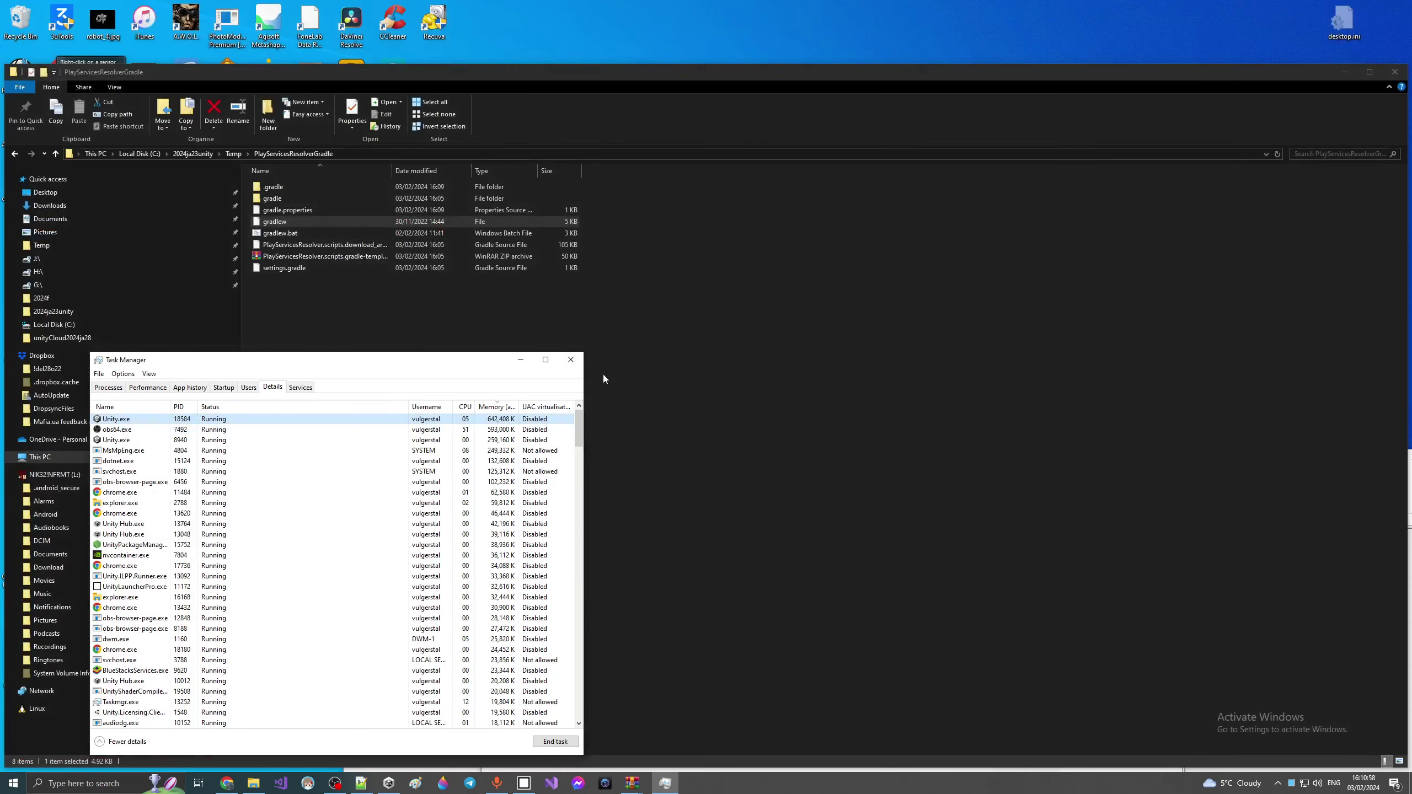
Step: Reopen 2024ja23unity in UnityLauncherPro, accepting Scene Recovery, then switch to the Notepad++ notes
{"action": "left_click", "coordinate": [570, 358]}
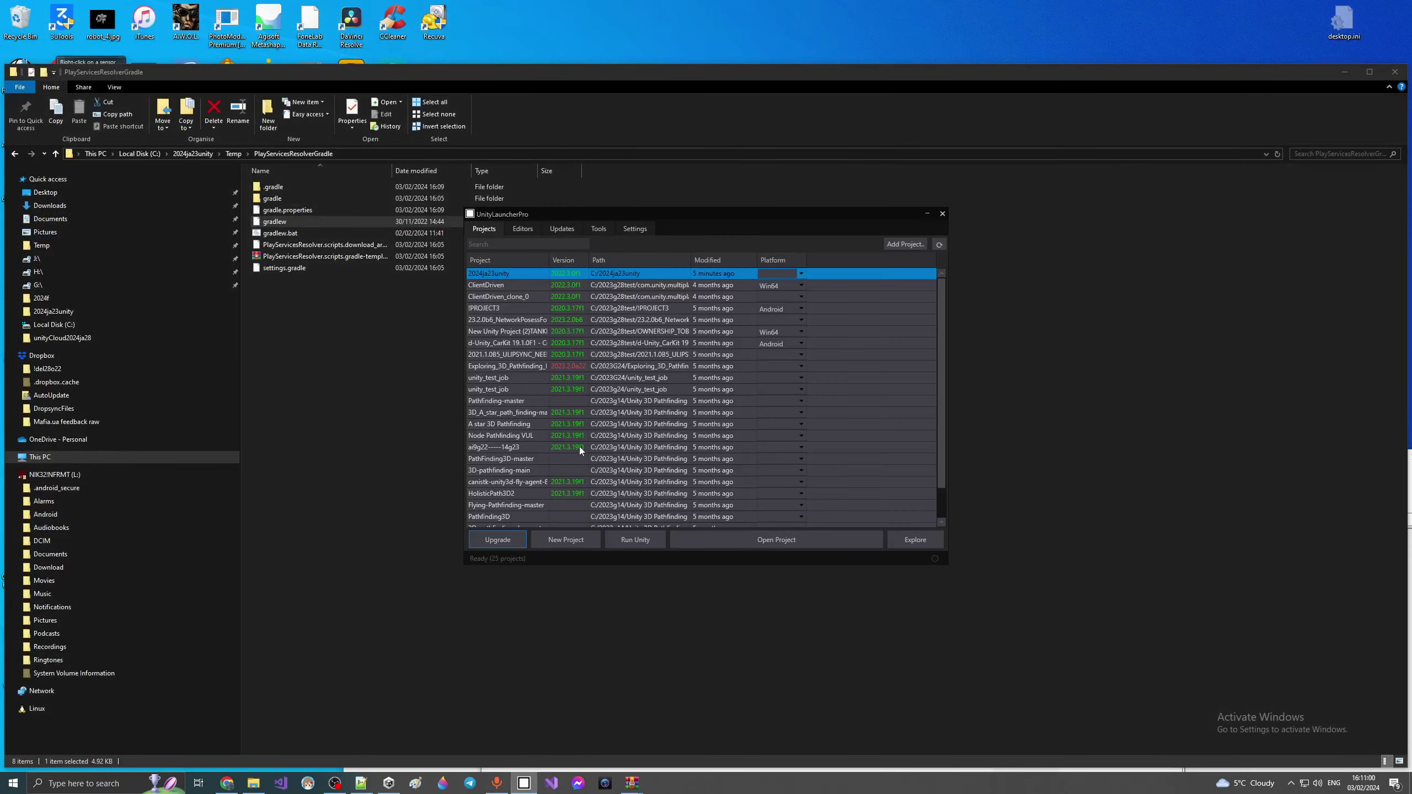
{"action": "left_click", "coordinate": [715, 534]}
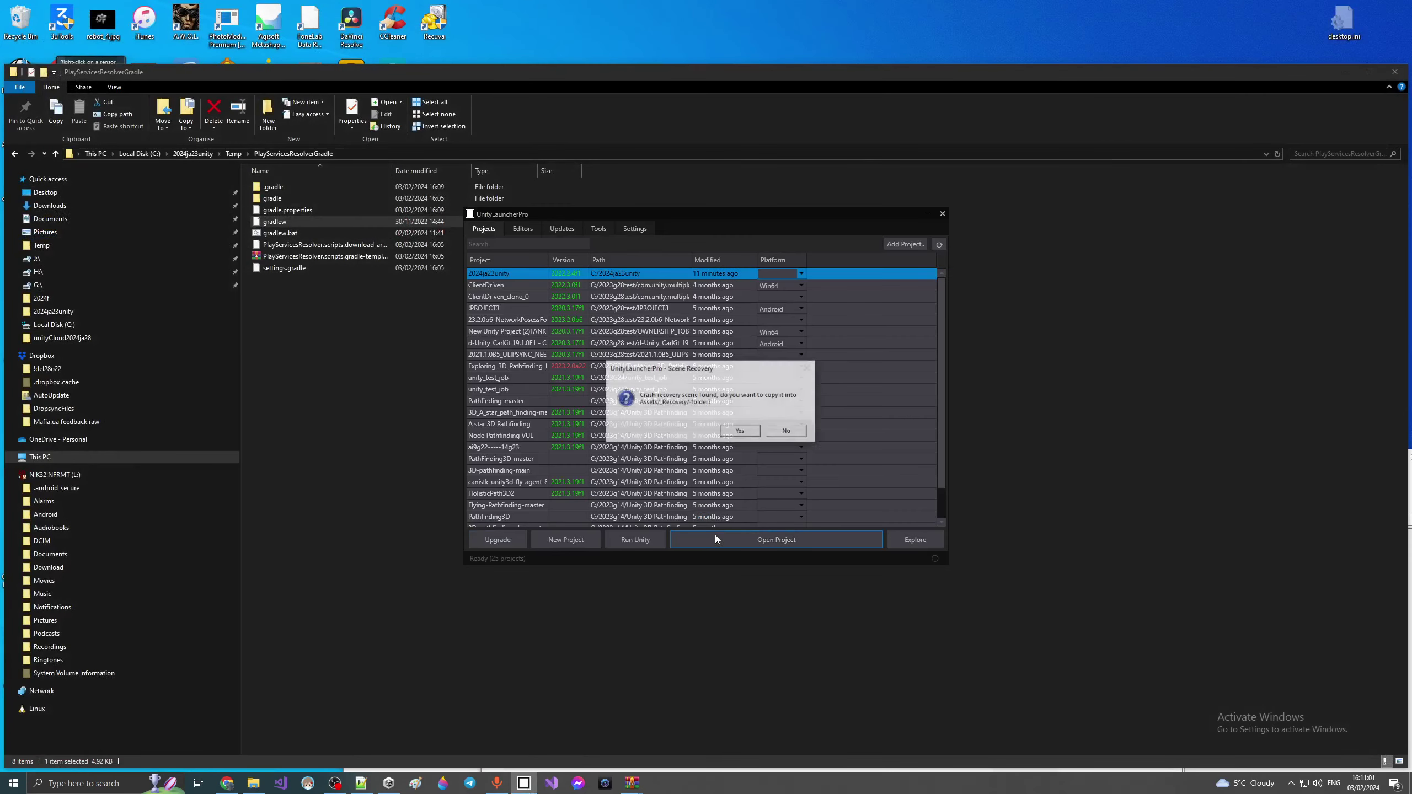
{"action": "left_click", "coordinate": [740, 431]}
{"action": "left_click", "coordinate": [926, 215]}
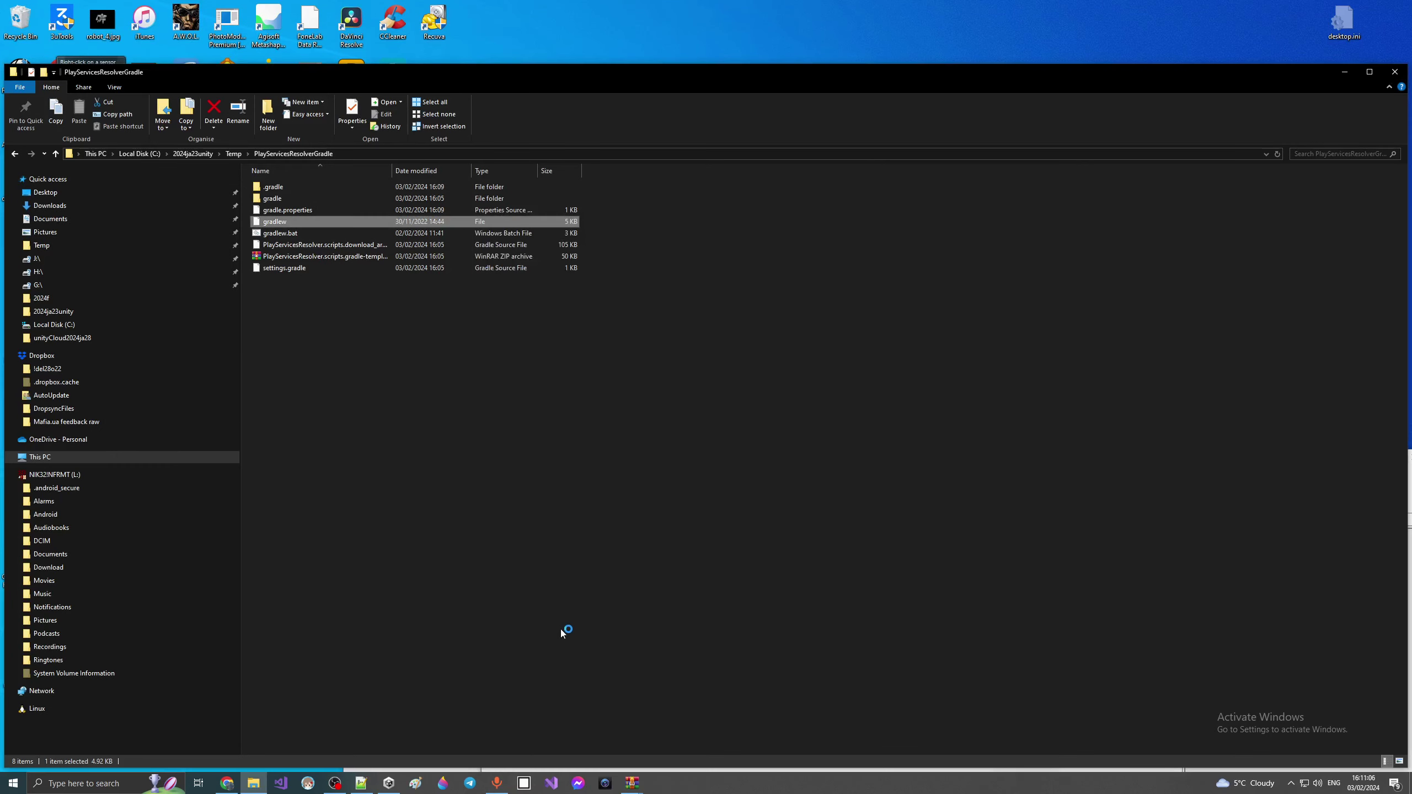
{"action": "left_click", "coordinate": [360, 783]}
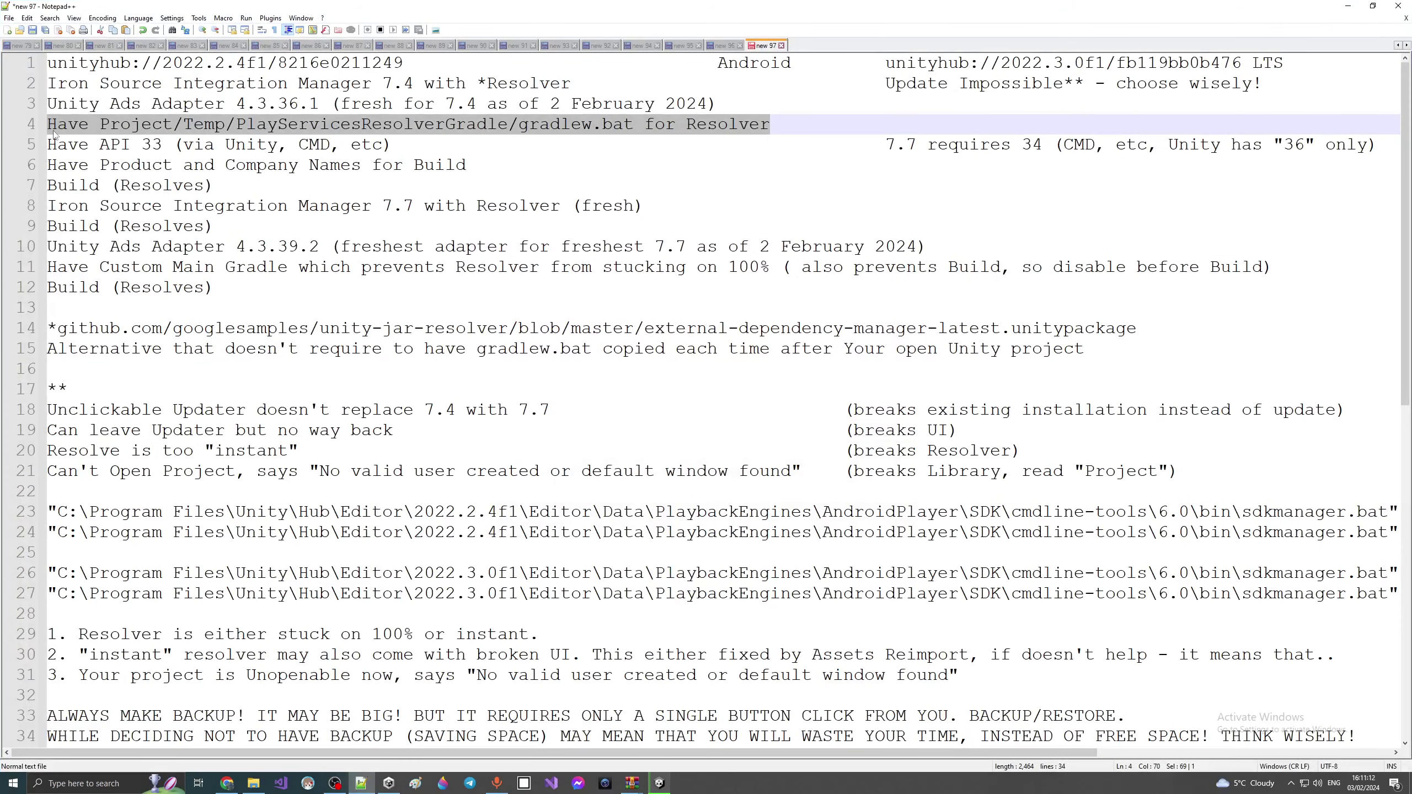
Step: Extract PlayServicesResolverGradle from the TempGRADLE backup archive into the project's Temp folder
{"action": "left_click", "coordinate": [1347, 5]}
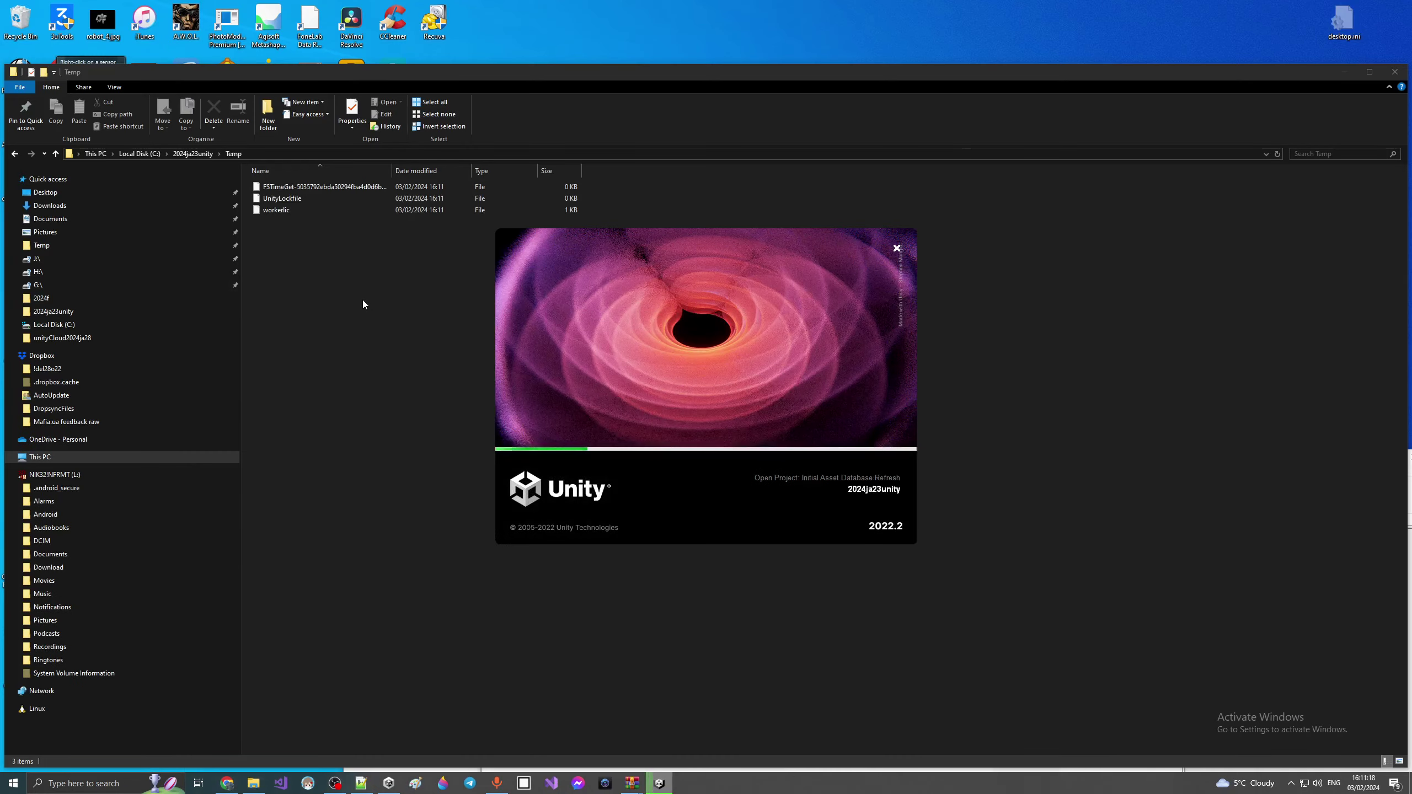
{"action": "mouse_move", "coordinate": [633, 789]}
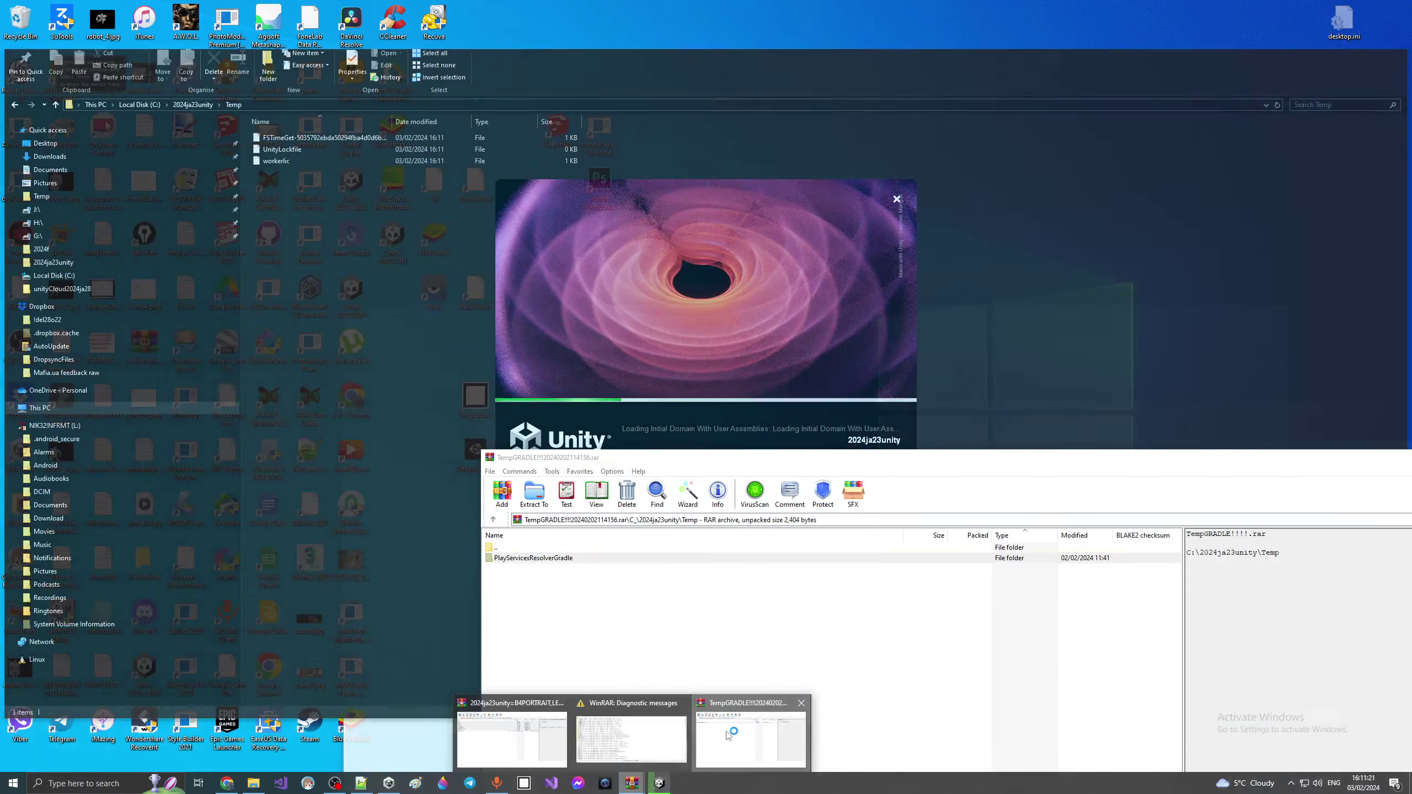
{"action": "left_click", "coordinate": [732, 734]}
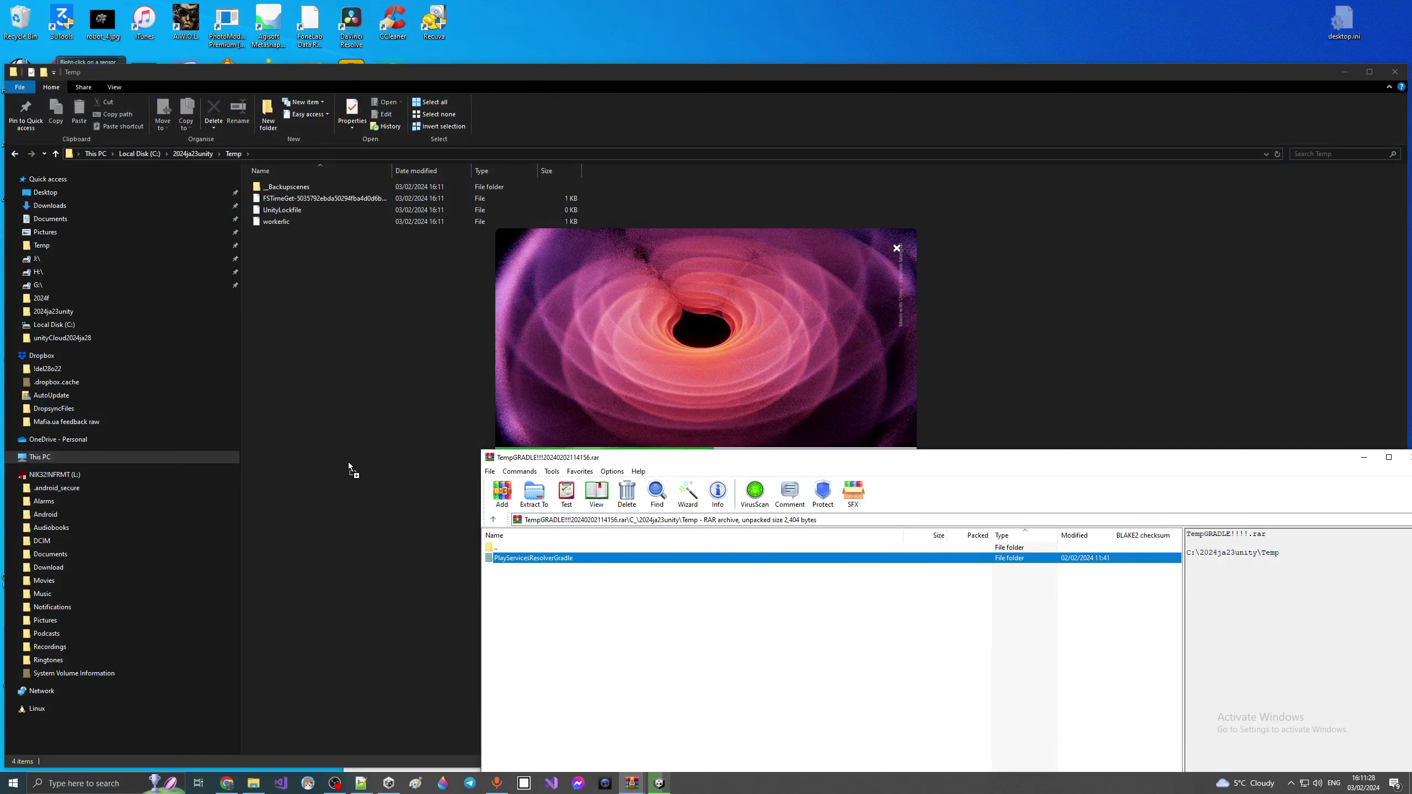
{"action": "left_click", "coordinate": [334, 455]}
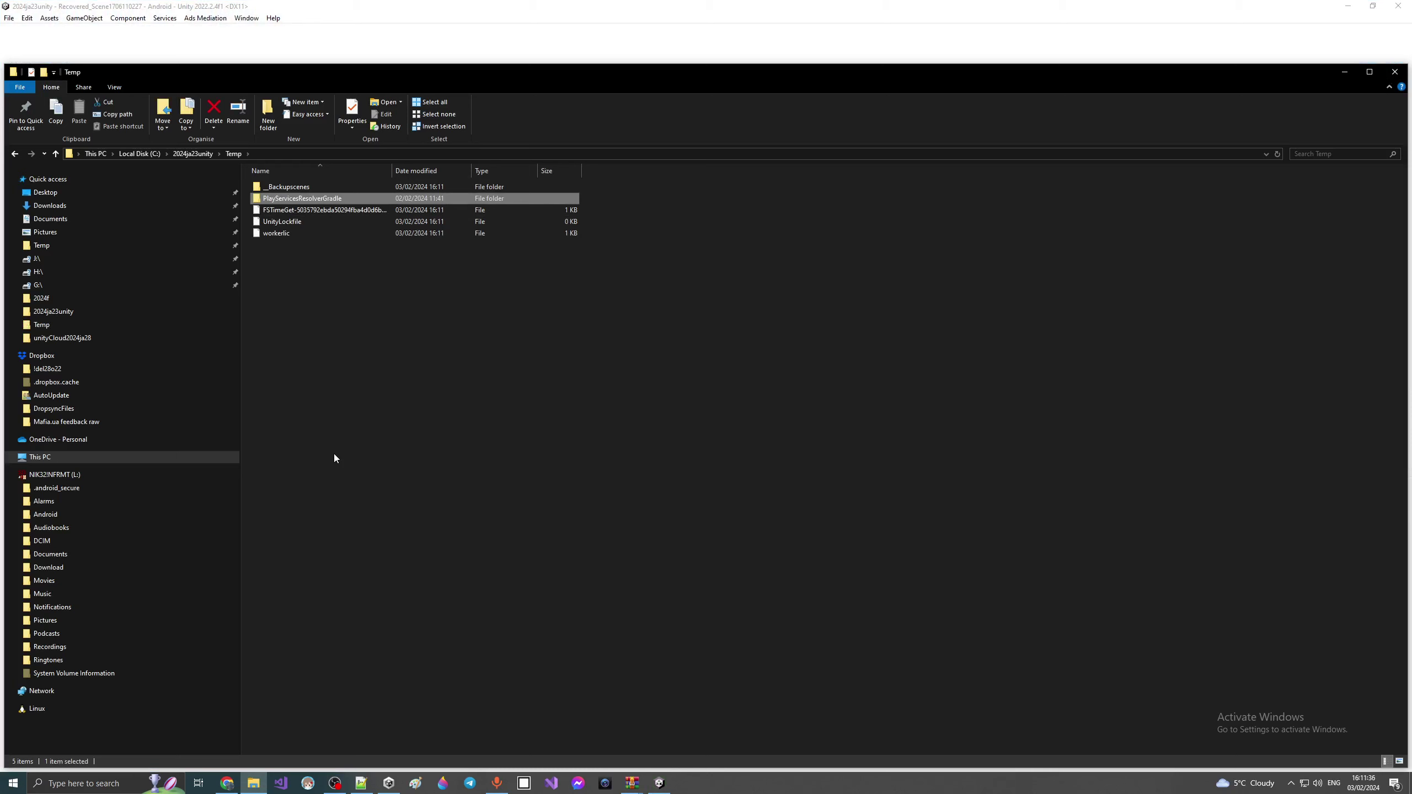
{"action": "left_click", "coordinate": [1344, 72]}
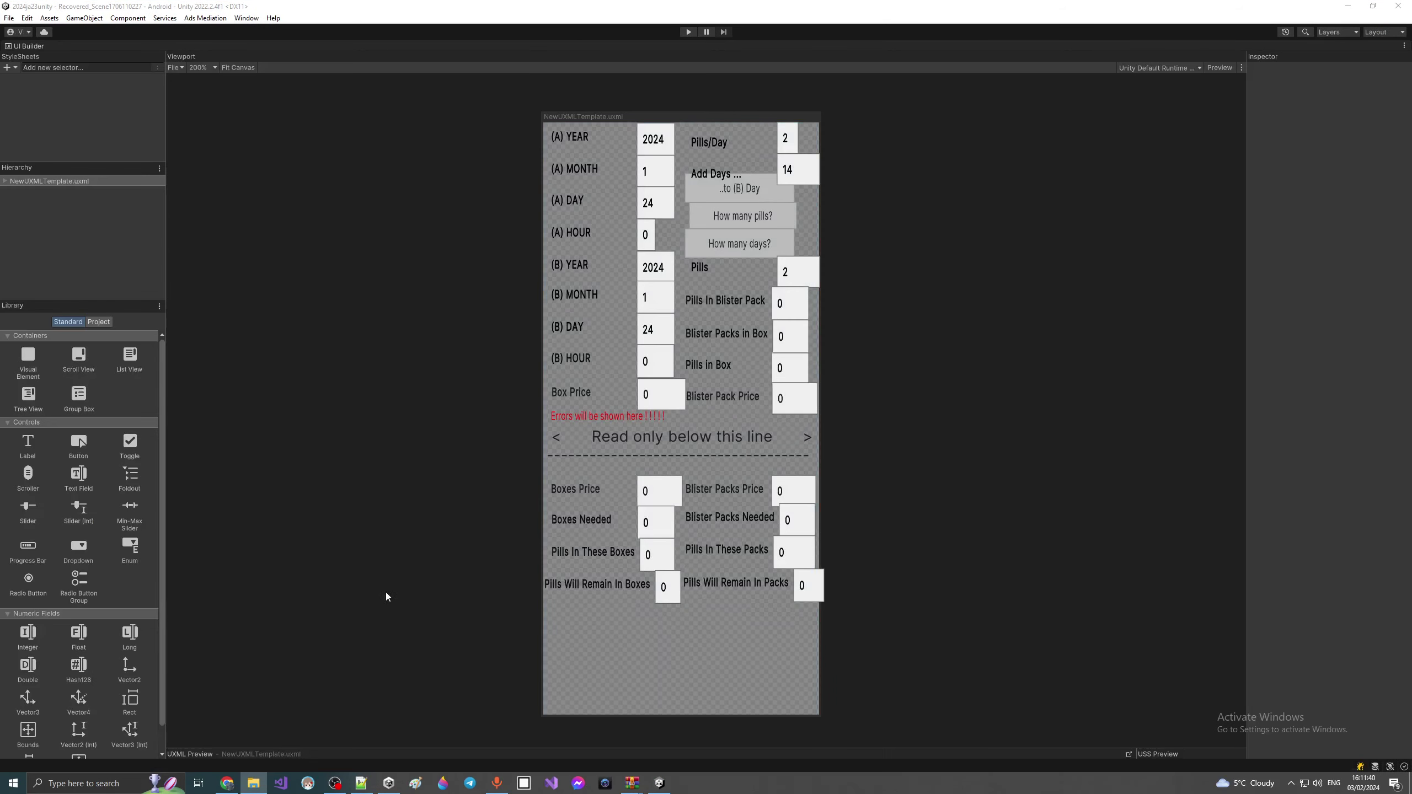
Step: Select the external-dependency-manager unitypackage URL on line 14 of the notes, then minimize Notepad++
{"action": "left_click", "coordinate": [360, 782]}
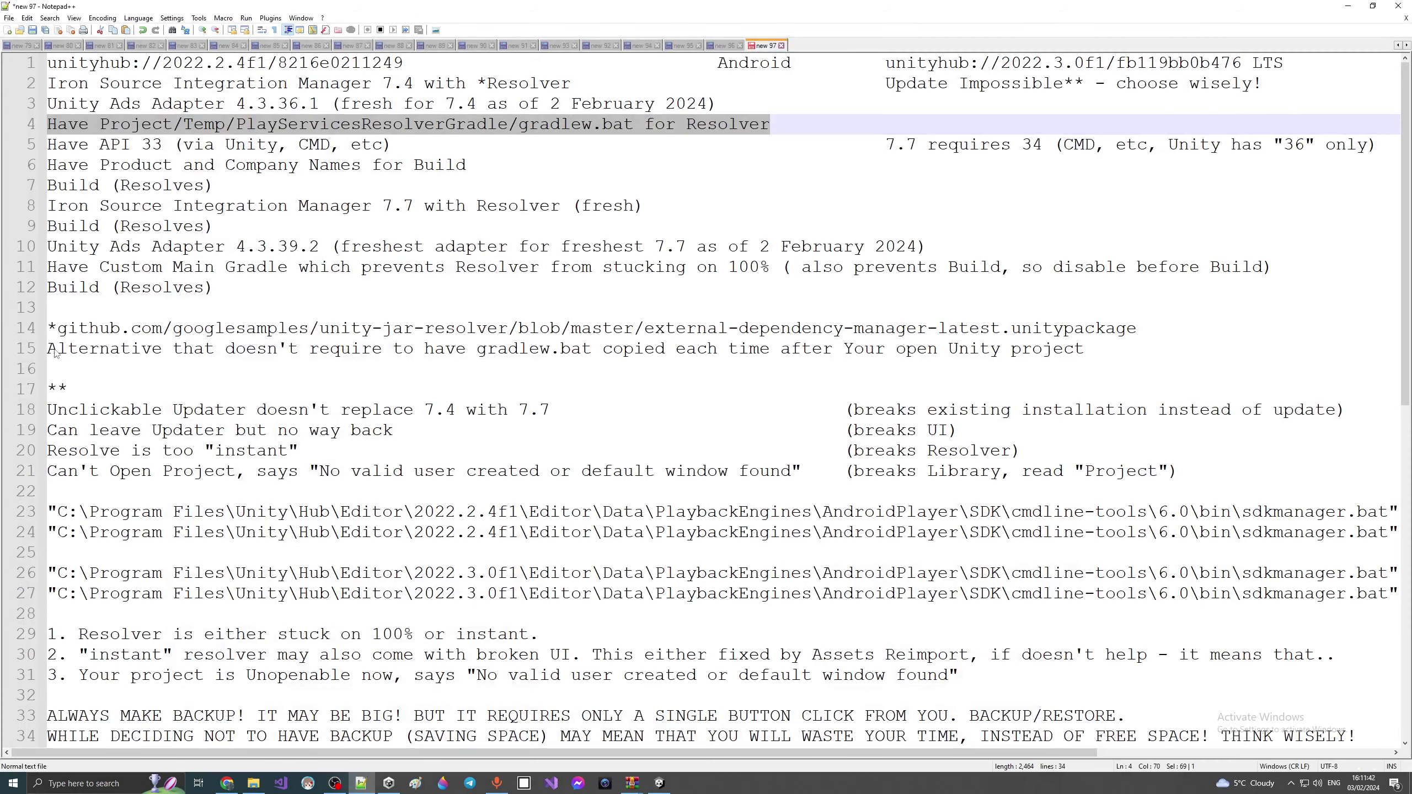
{"action": "left_click_drag", "start_coordinate": [57, 329], "coordinate": [1169, 331]}
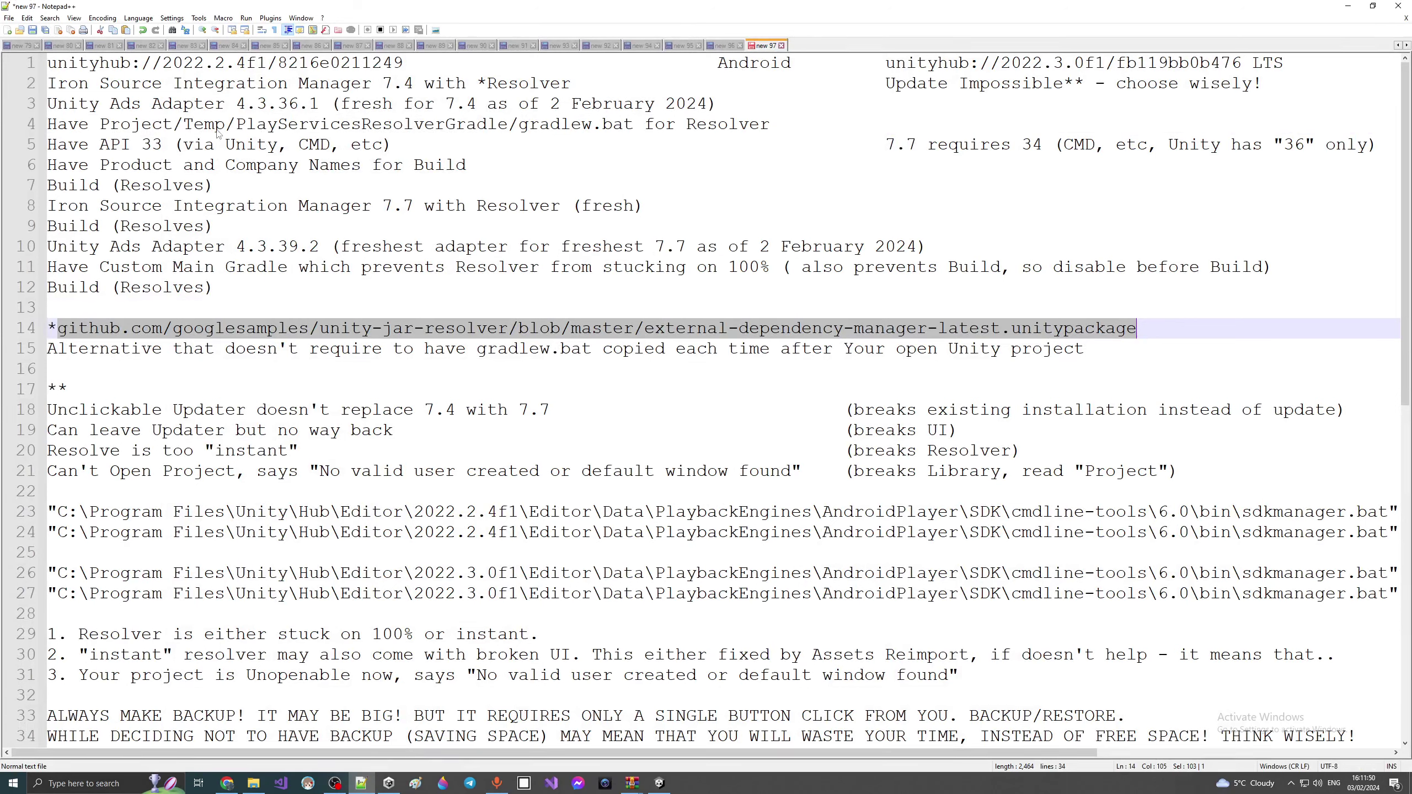
{"action": "left_click", "coordinate": [1348, 7]}
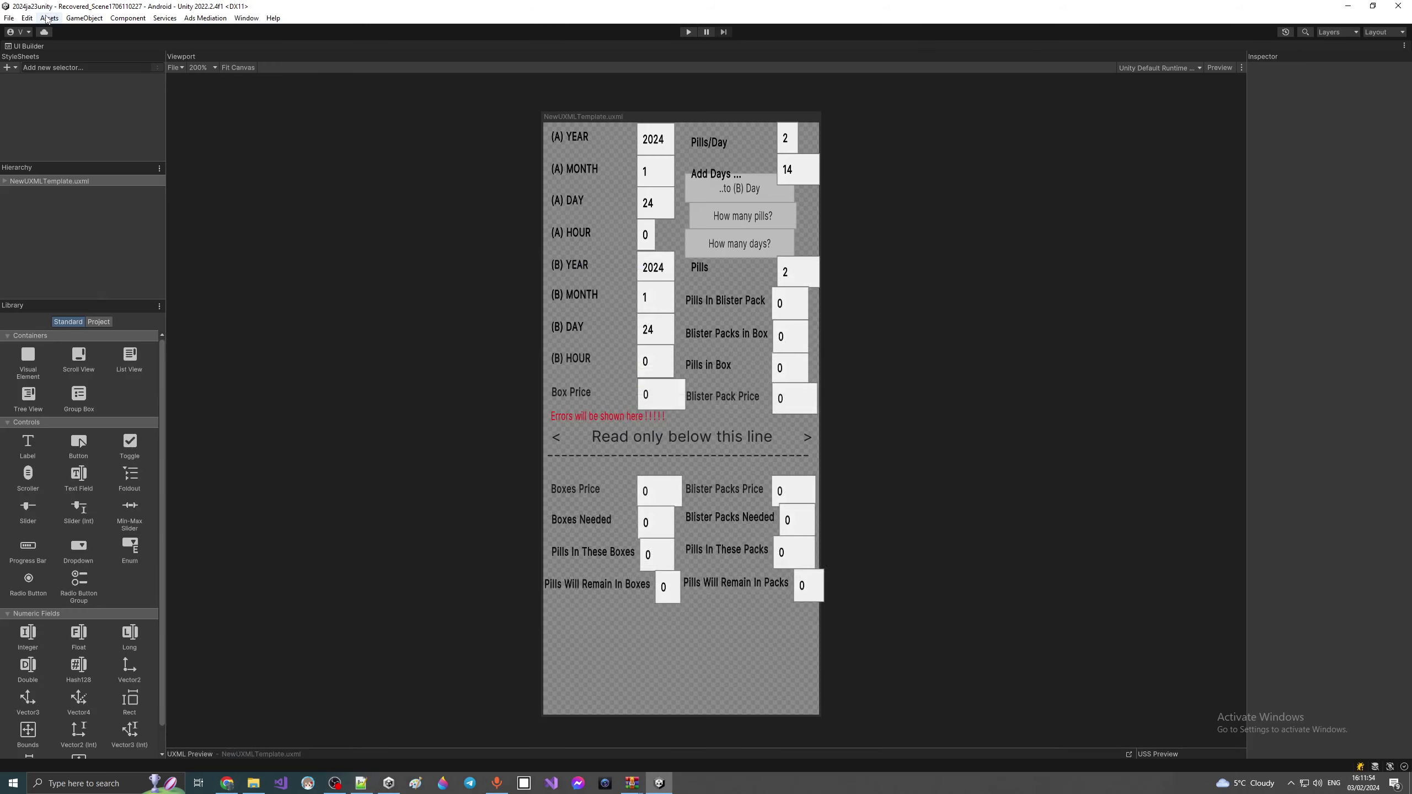
Step: Run Assets > Mobile Dependency Resolver > Android Resolver > Resolve
{"action": "left_click", "coordinate": [48, 18]}
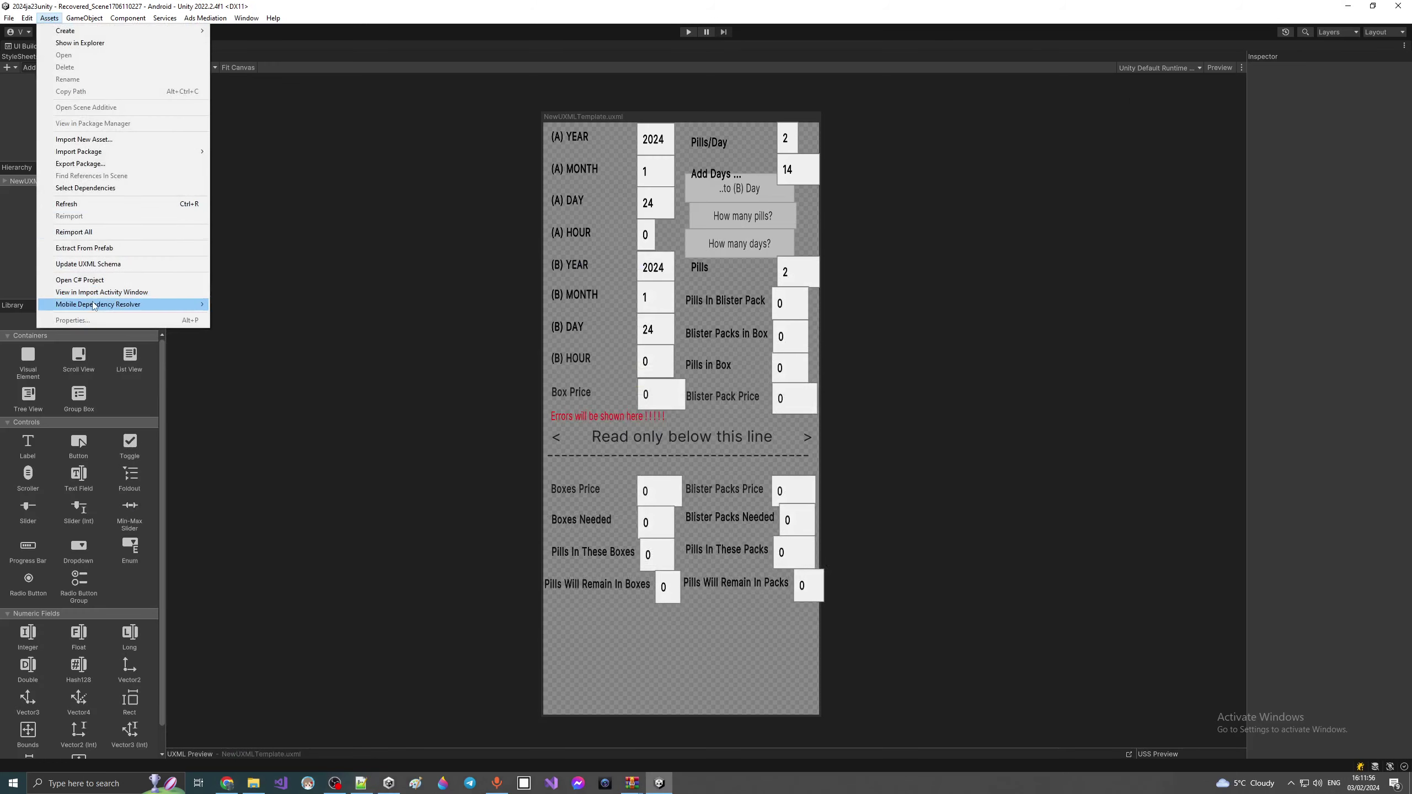
{"action": "mouse_move", "coordinate": [160, 305]}
{"action": "mouse_move", "coordinate": [239, 308]}
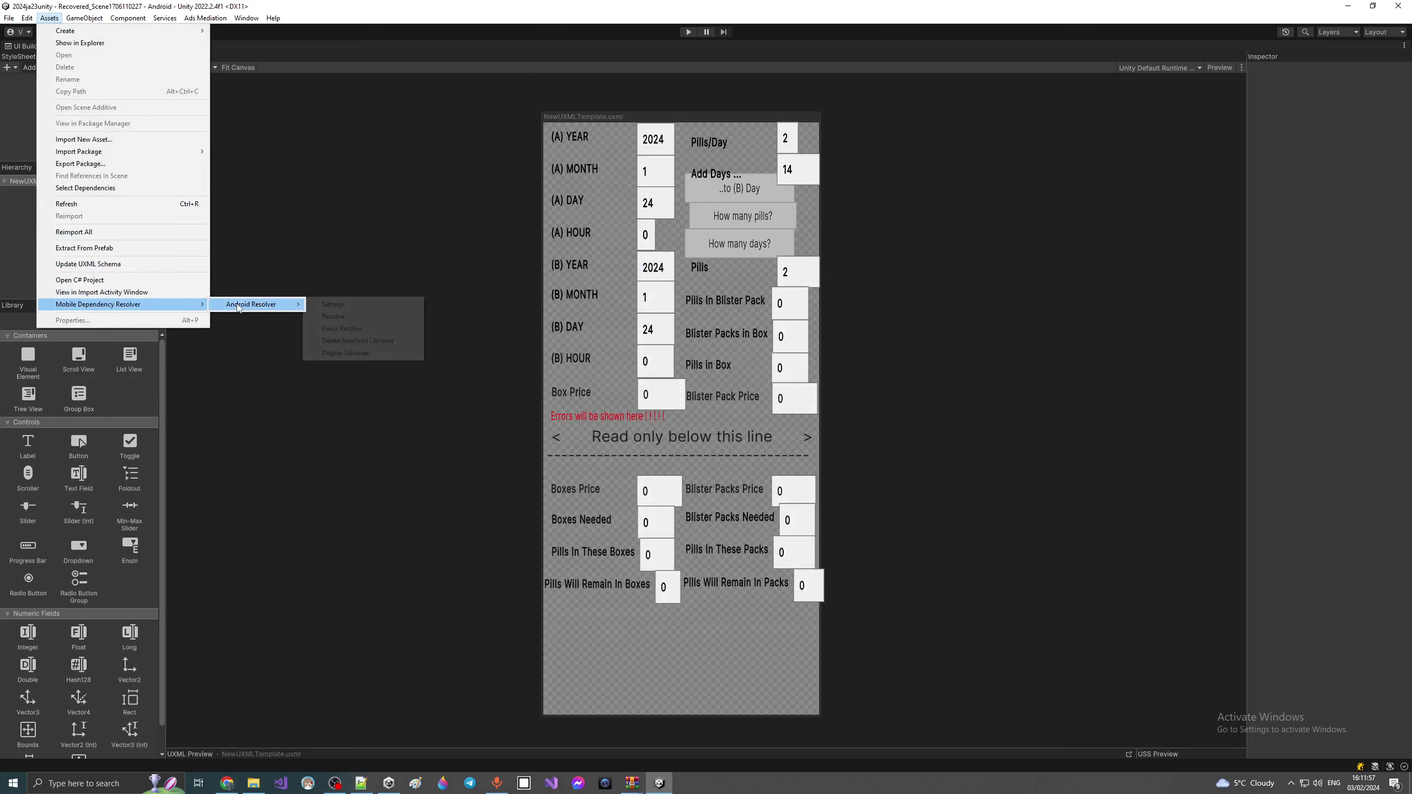
{"action": "left_click", "coordinate": [345, 318]}
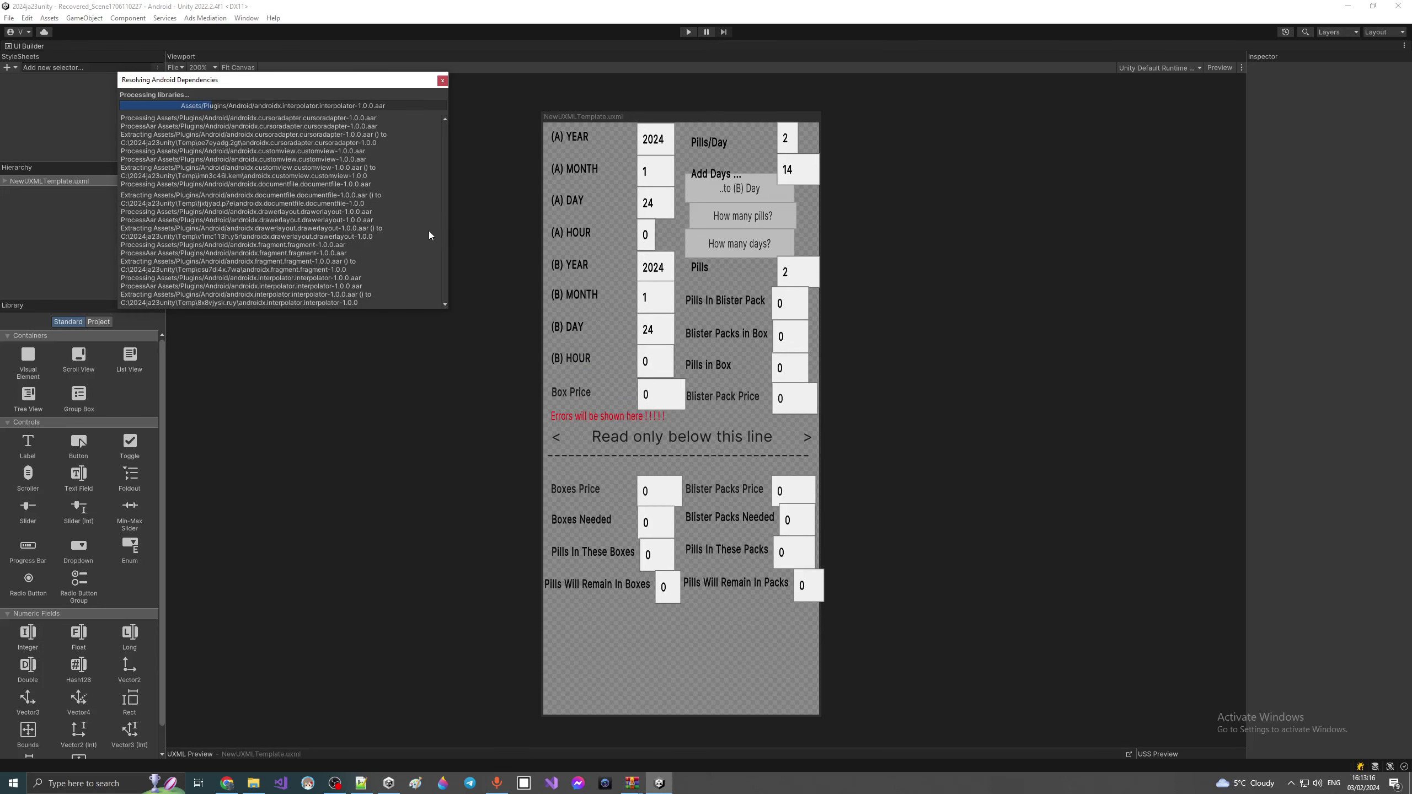
Step: Highlight the 'Have API 33' checklist line (line 5) in the notes, then minimize Notepad++
{"action": "left_click", "coordinate": [367, 784]}
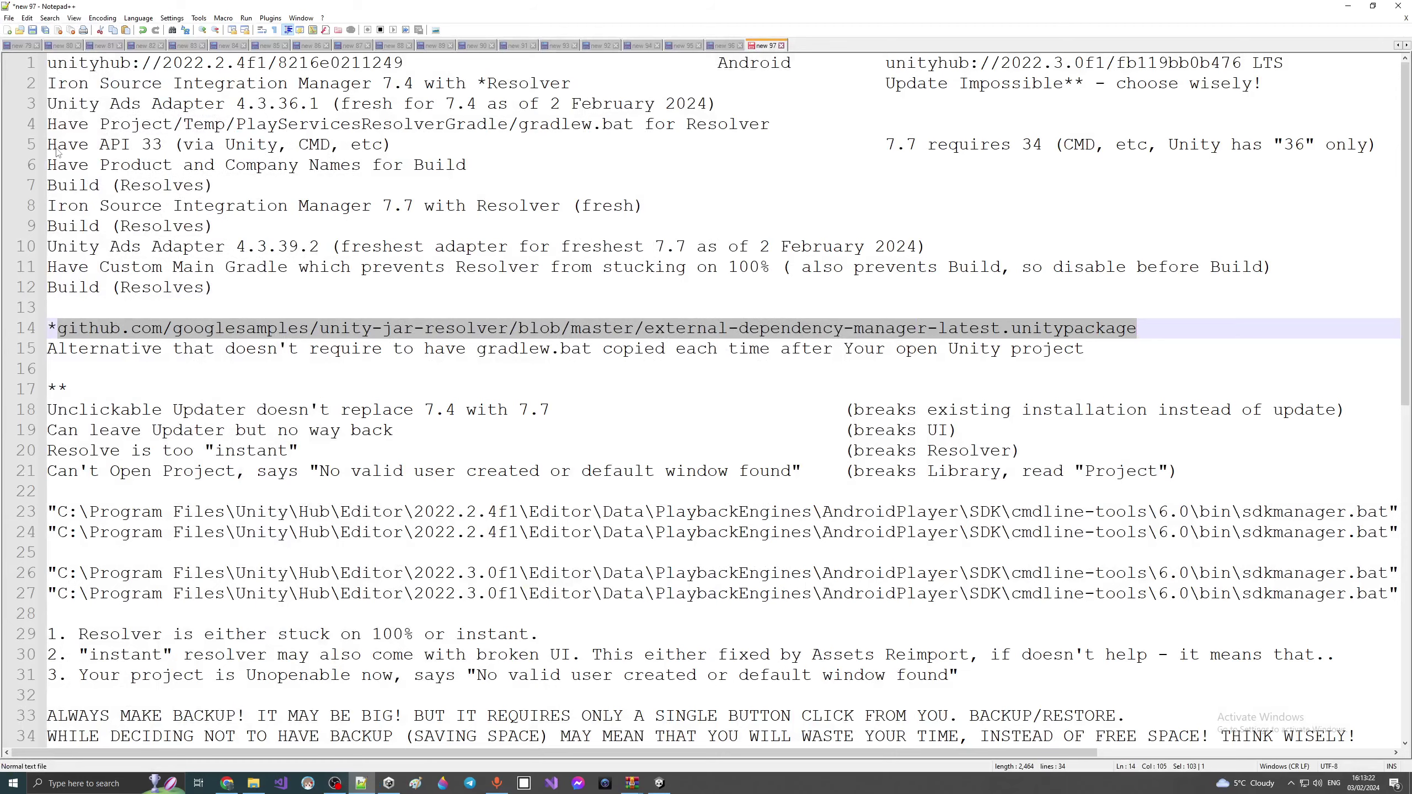
{"action": "left_click_drag", "start_coordinate": [48, 146], "coordinate": [395, 148]}
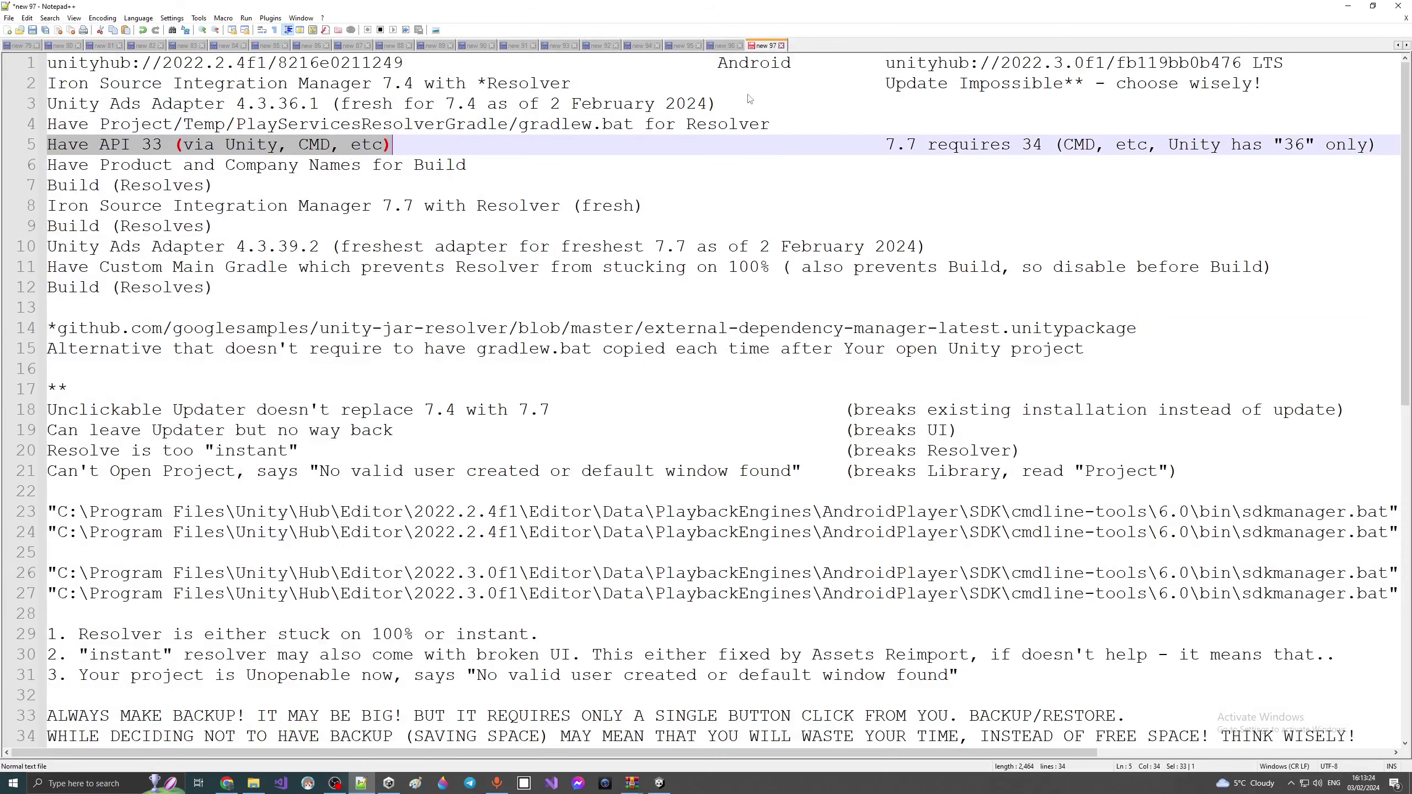
{"action": "left_click", "coordinate": [1347, 7]}
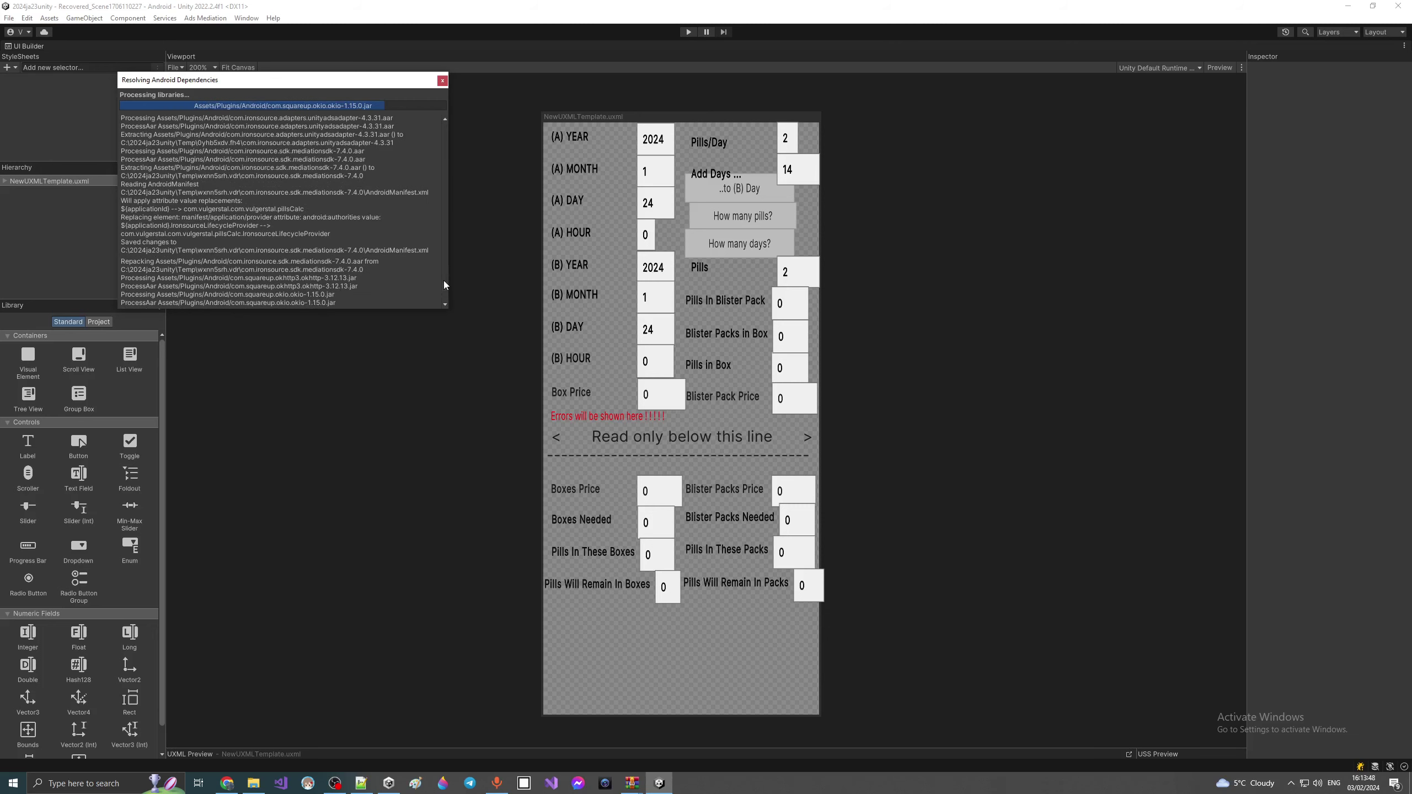
Step: Open Build Settings, dismiss the resolution-succeeded message, and open the Android Player settings
{"action": "left_click", "coordinate": [9, 19]}
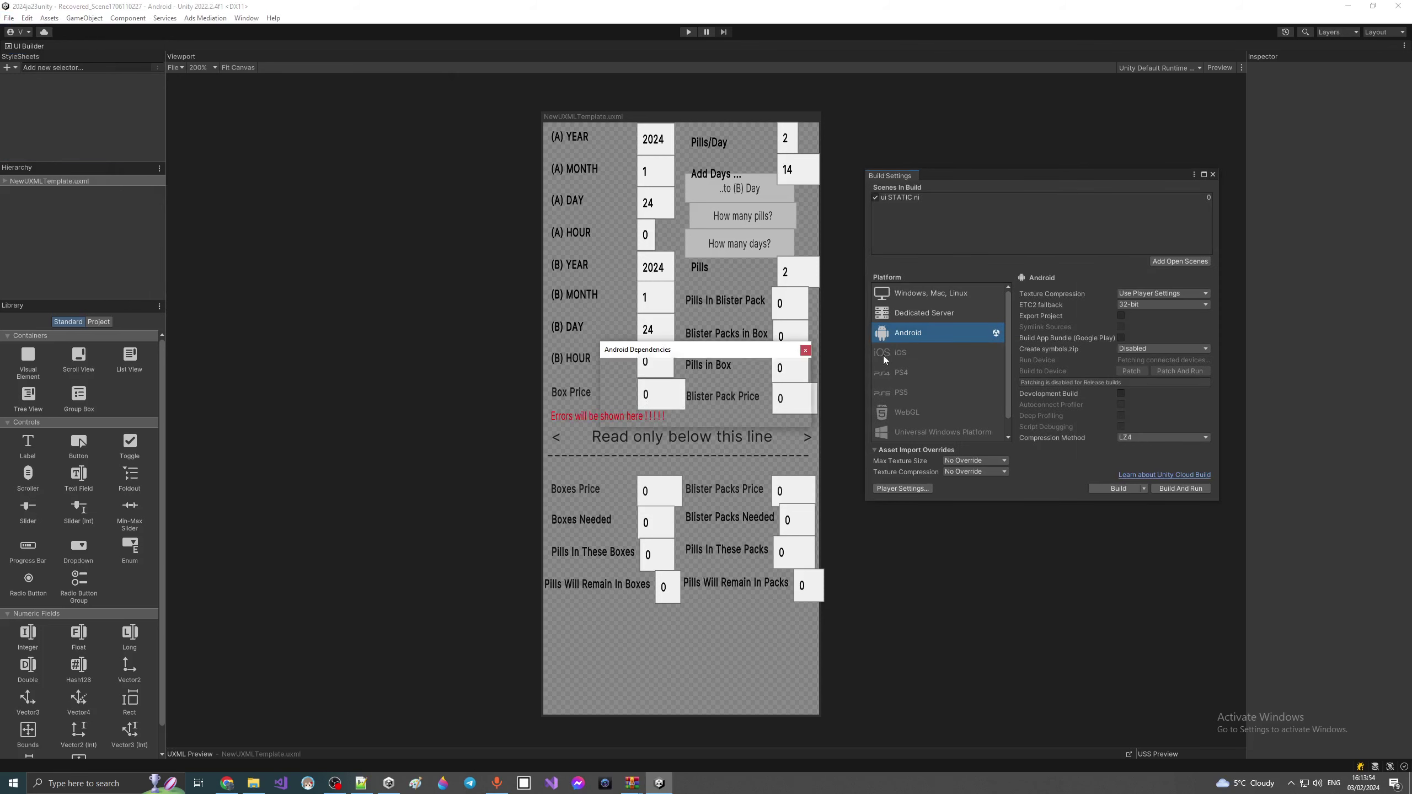
{"action": "left_click", "coordinate": [780, 413]}
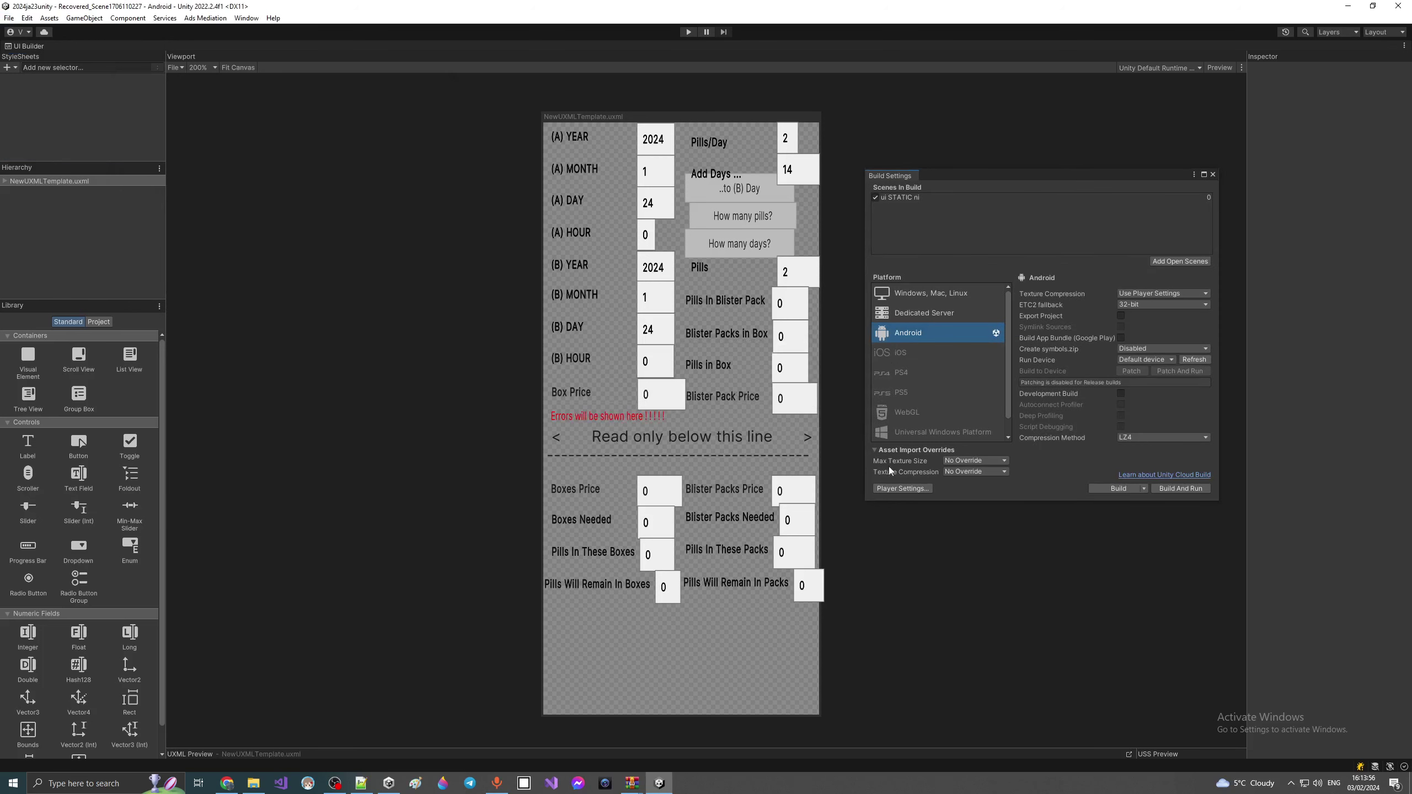
{"action": "left_click", "coordinate": [892, 487]}
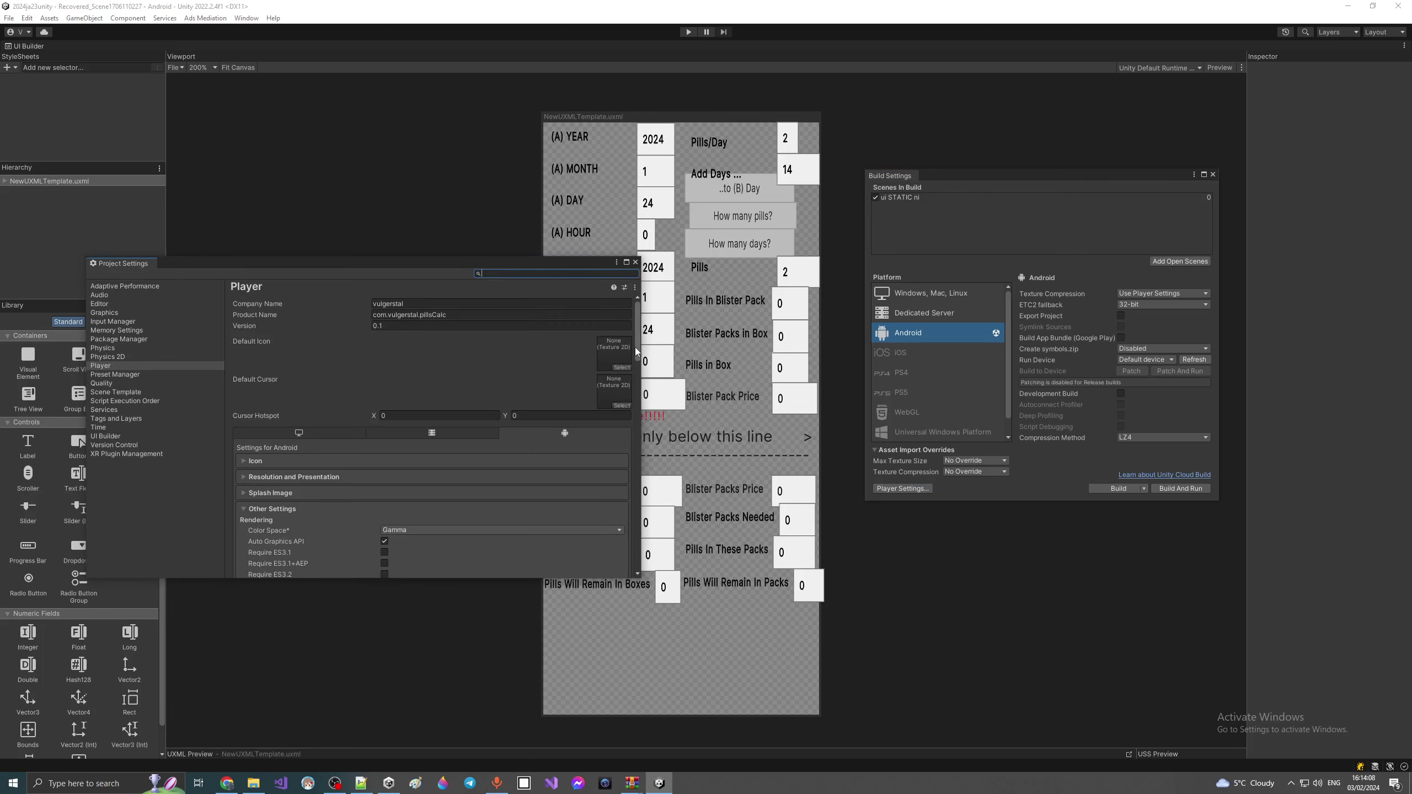
{"action": "left_click_drag", "start_coordinate": [637, 347], "coordinate": [660, 566]}
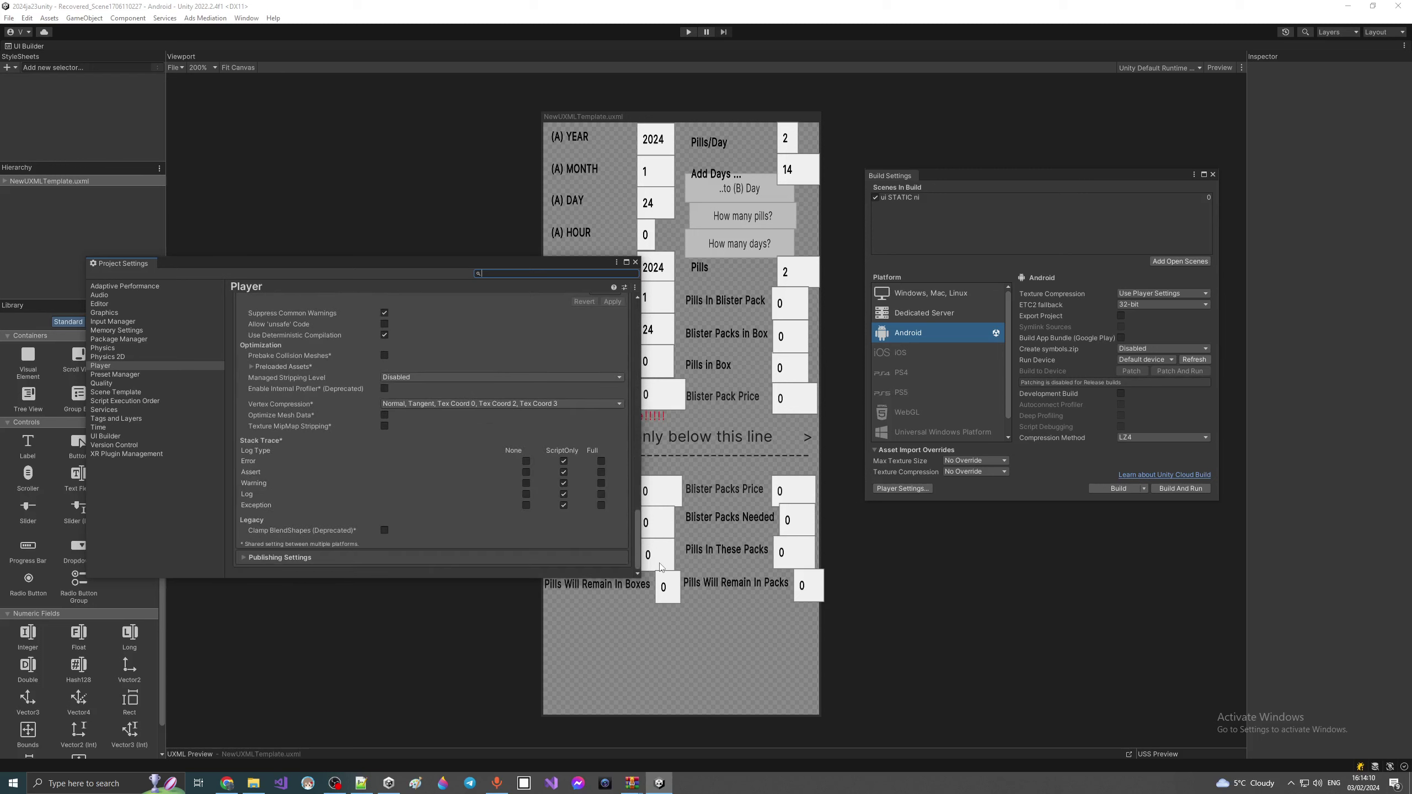
Step: Expand and review the Publishing and Other Settings sections, then close Project Settings
{"action": "left_click", "coordinate": [401, 555]}
{"action": "scroll", "coordinate": [401, 556], "scroll_direction": "down", "scroll_amount": 5}
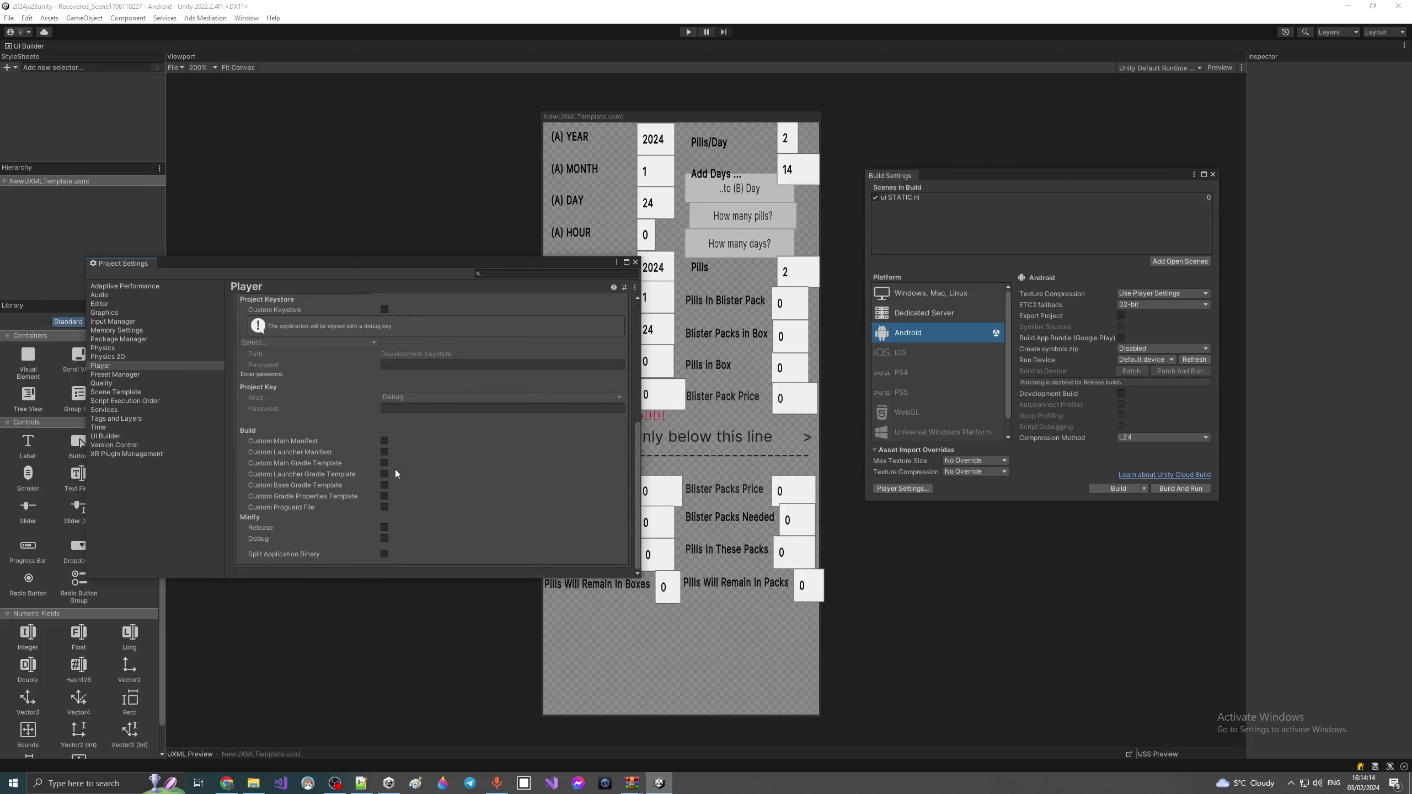
{"action": "scroll", "coordinate": [399, 469], "scroll_direction": "up", "scroll_amount": 5}
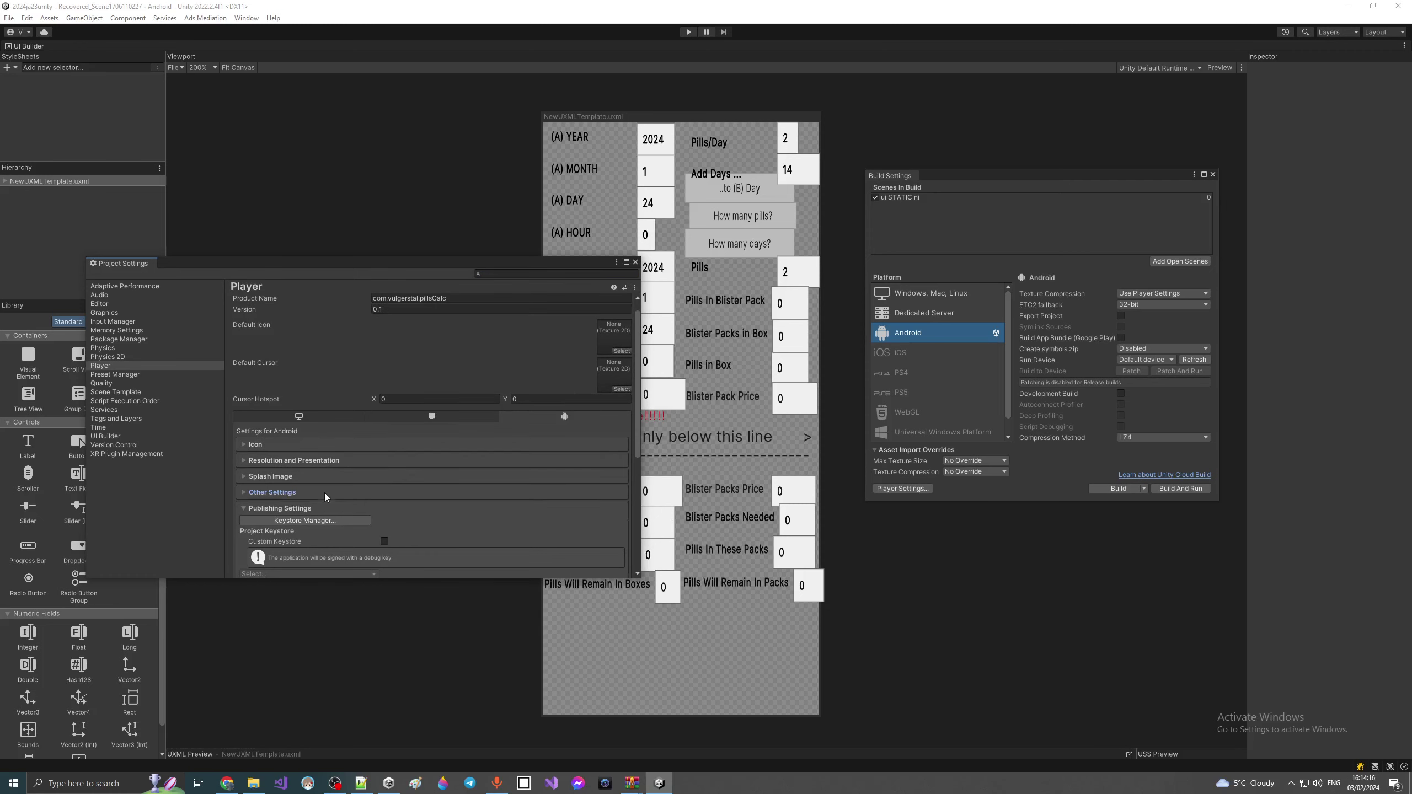
{"action": "left_click", "coordinate": [325, 492]}
{"action": "scroll", "coordinate": [437, 476], "scroll_direction": "down", "scroll_amount": 10}
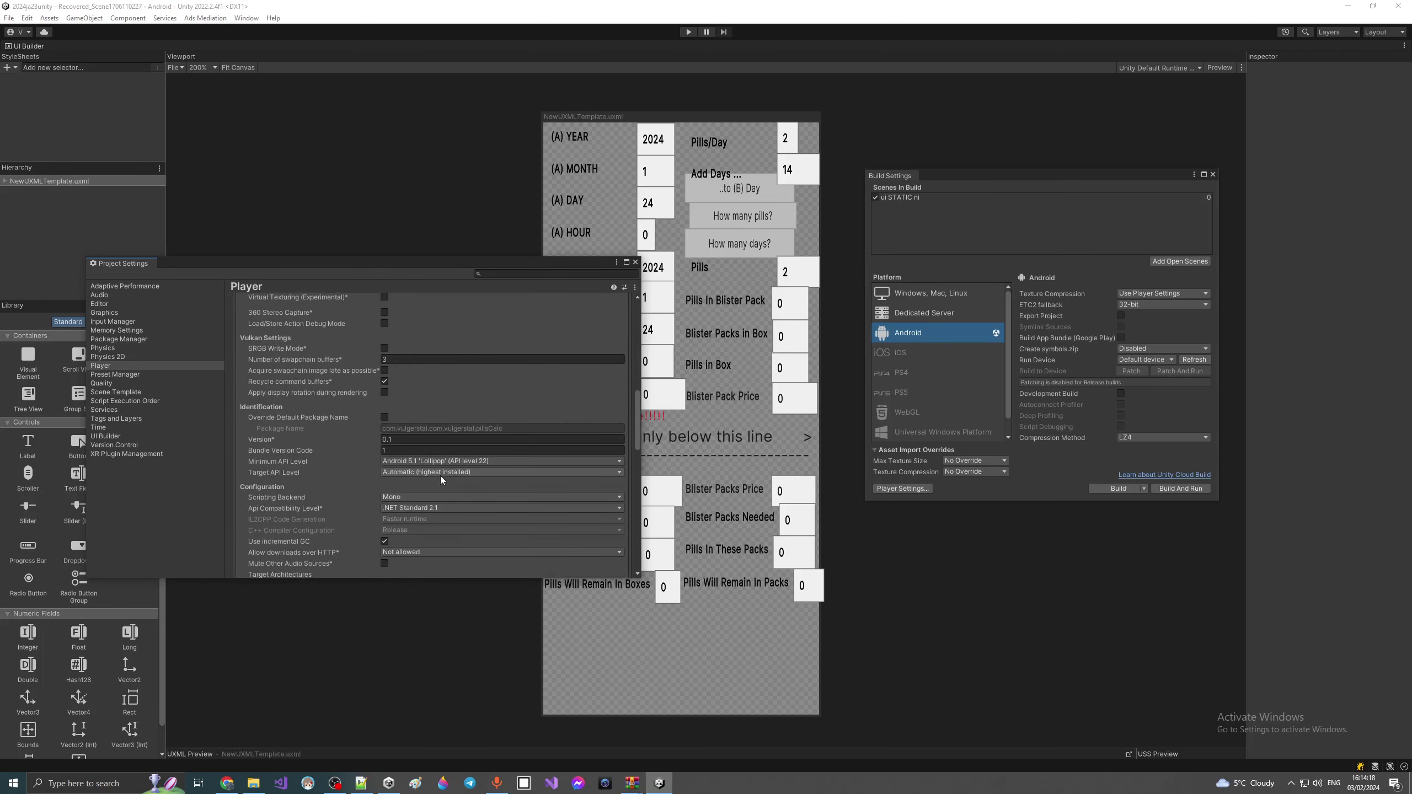
{"action": "scroll", "coordinate": [459, 492], "scroll_direction": "down", "scroll_amount": 5}
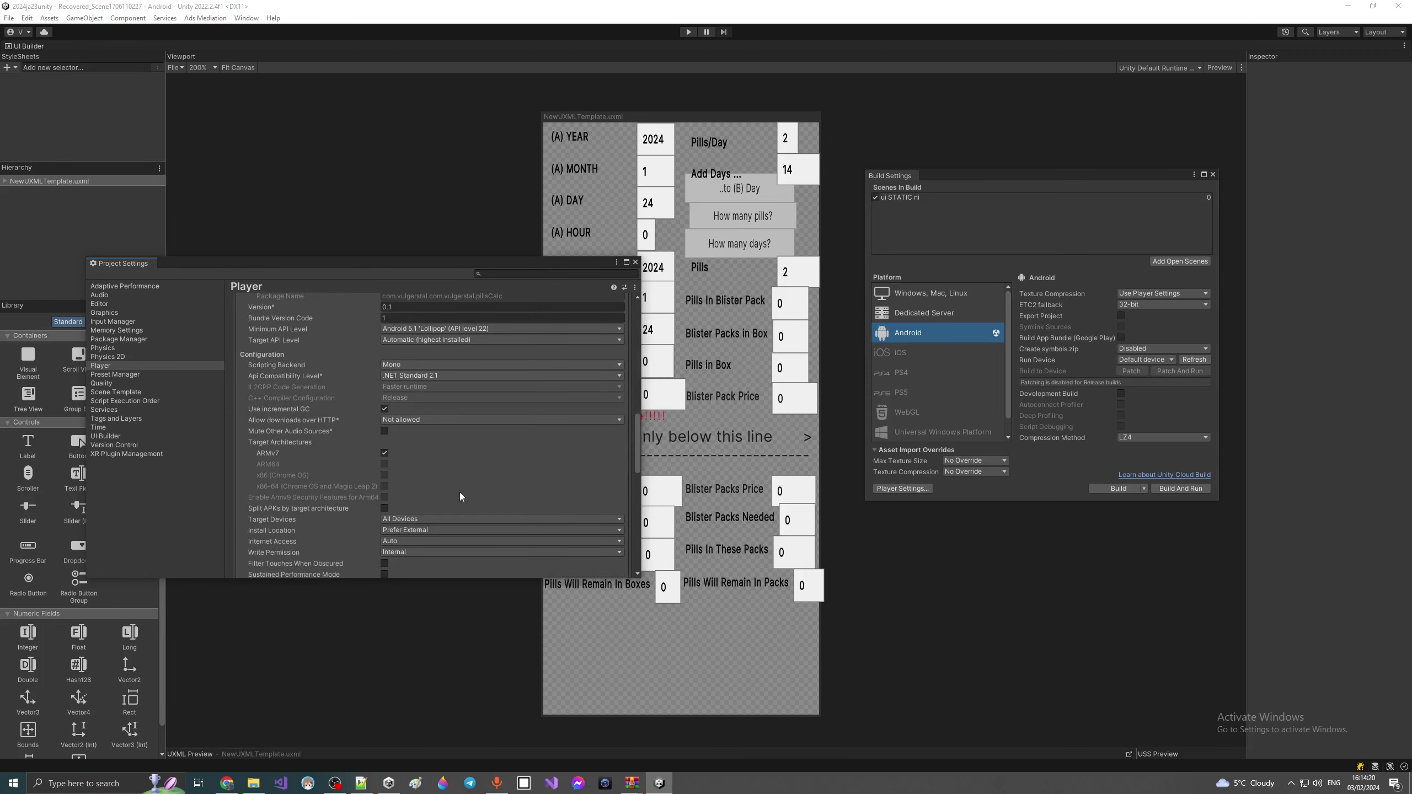
{"action": "scroll", "coordinate": [478, 497], "scroll_direction": "up", "scroll_amount": 10}
{"action": "scroll", "coordinate": [479, 496], "scroll_direction": "up", "scroll_amount": 5}
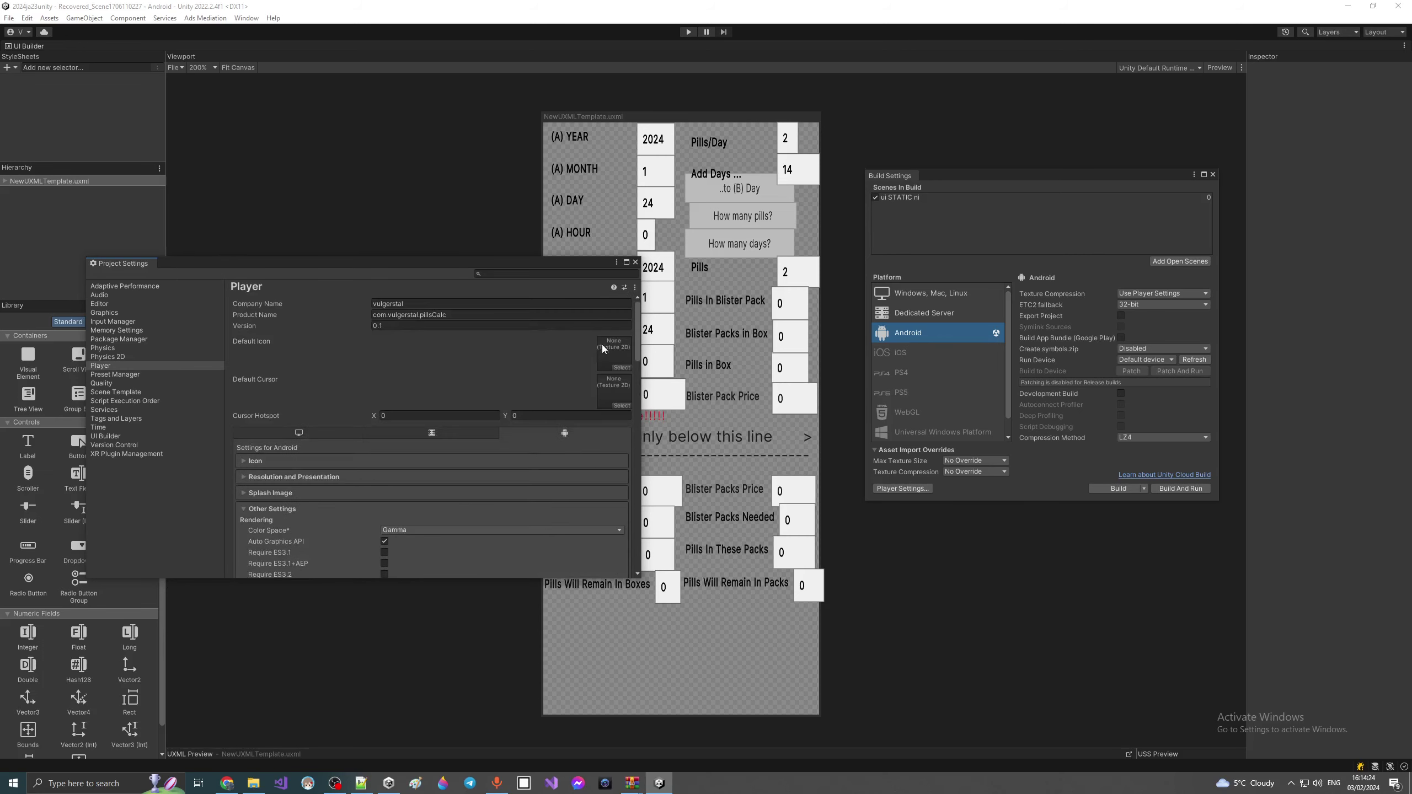
{"action": "left_click", "coordinate": [635, 262]}
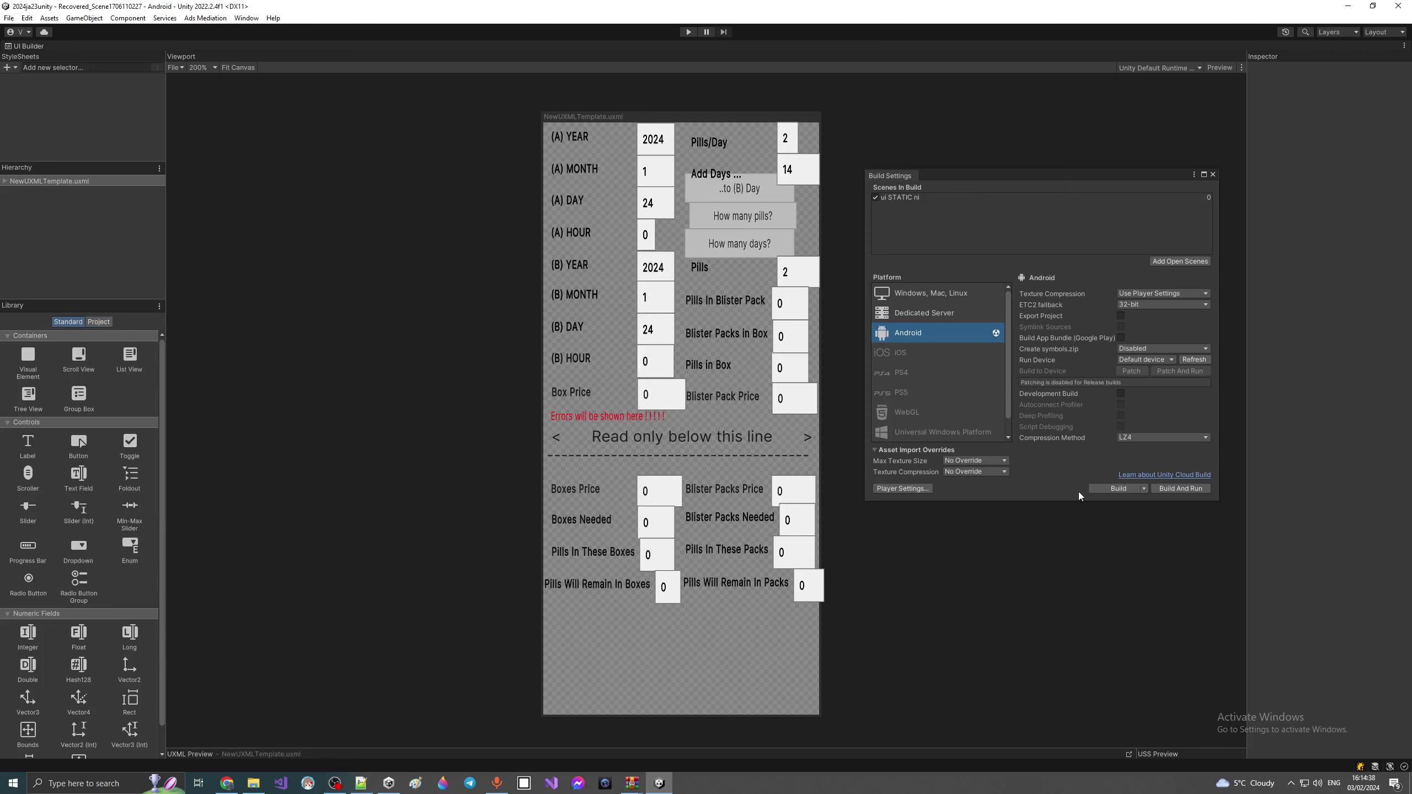
Step: Highlight the product/company names line and the 'Have API 33' line in the notes, then hide Notepad++
{"action": "left_click", "coordinate": [8, 18]}
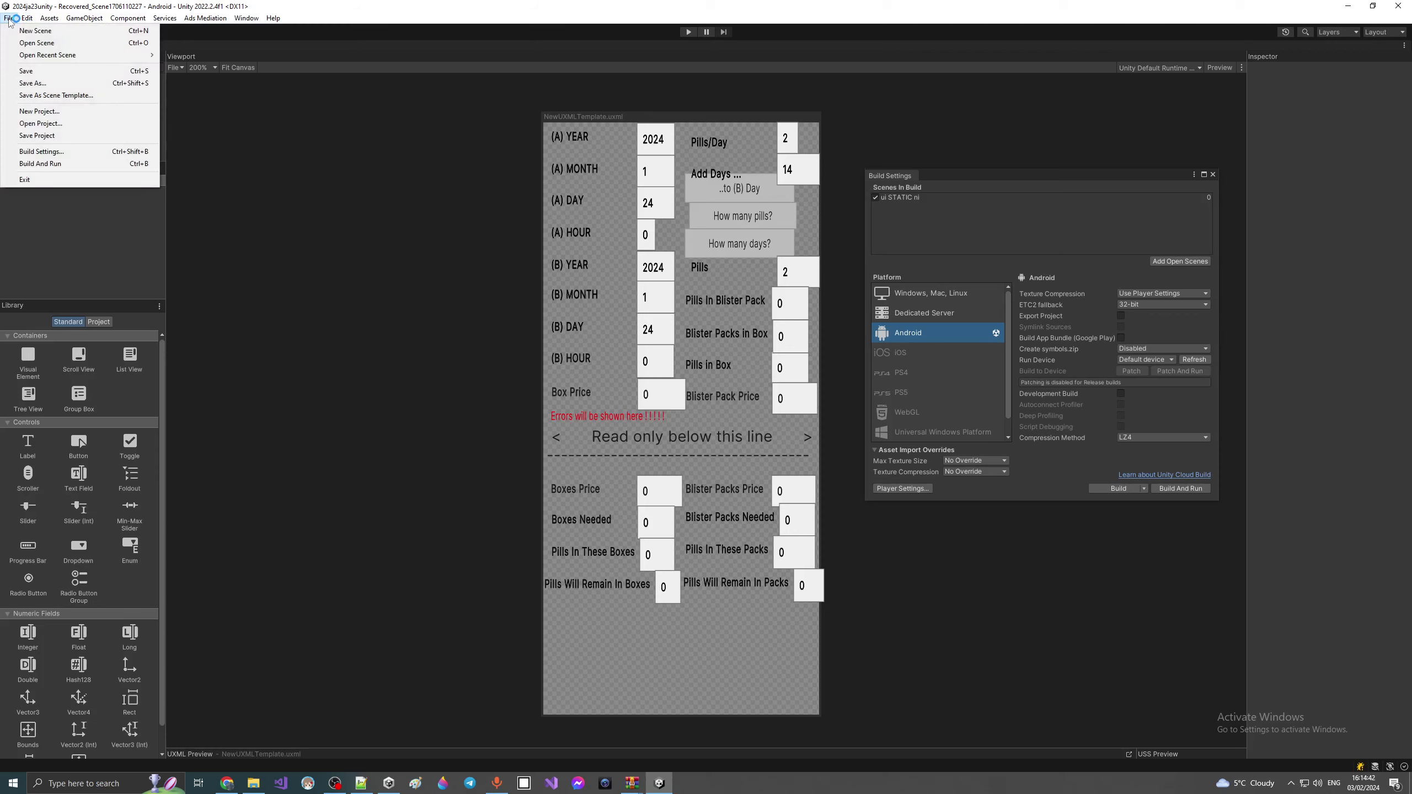
{"action": "left_click", "coordinate": [361, 783]}
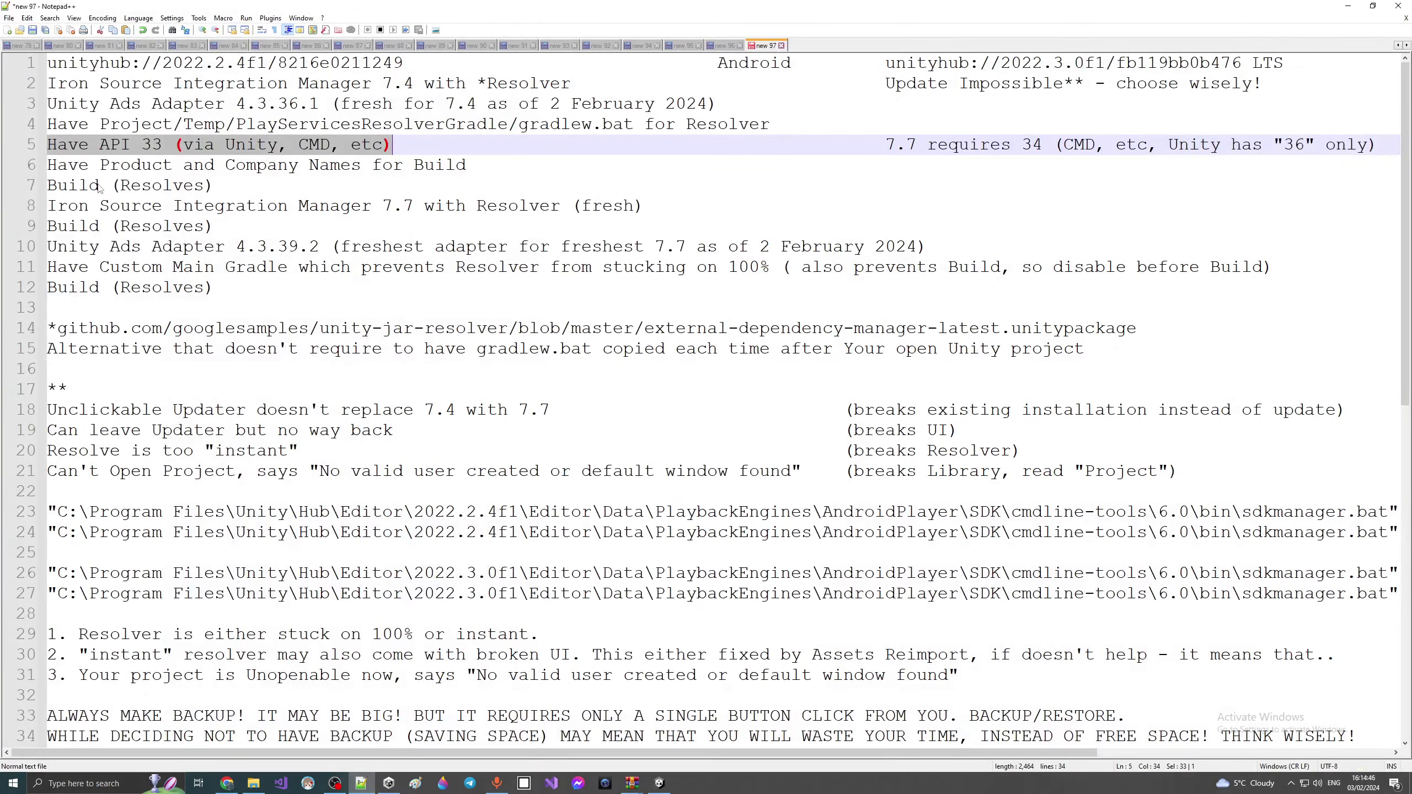
{"action": "left_click_drag", "start_coordinate": [59, 167], "coordinate": [472, 169]}
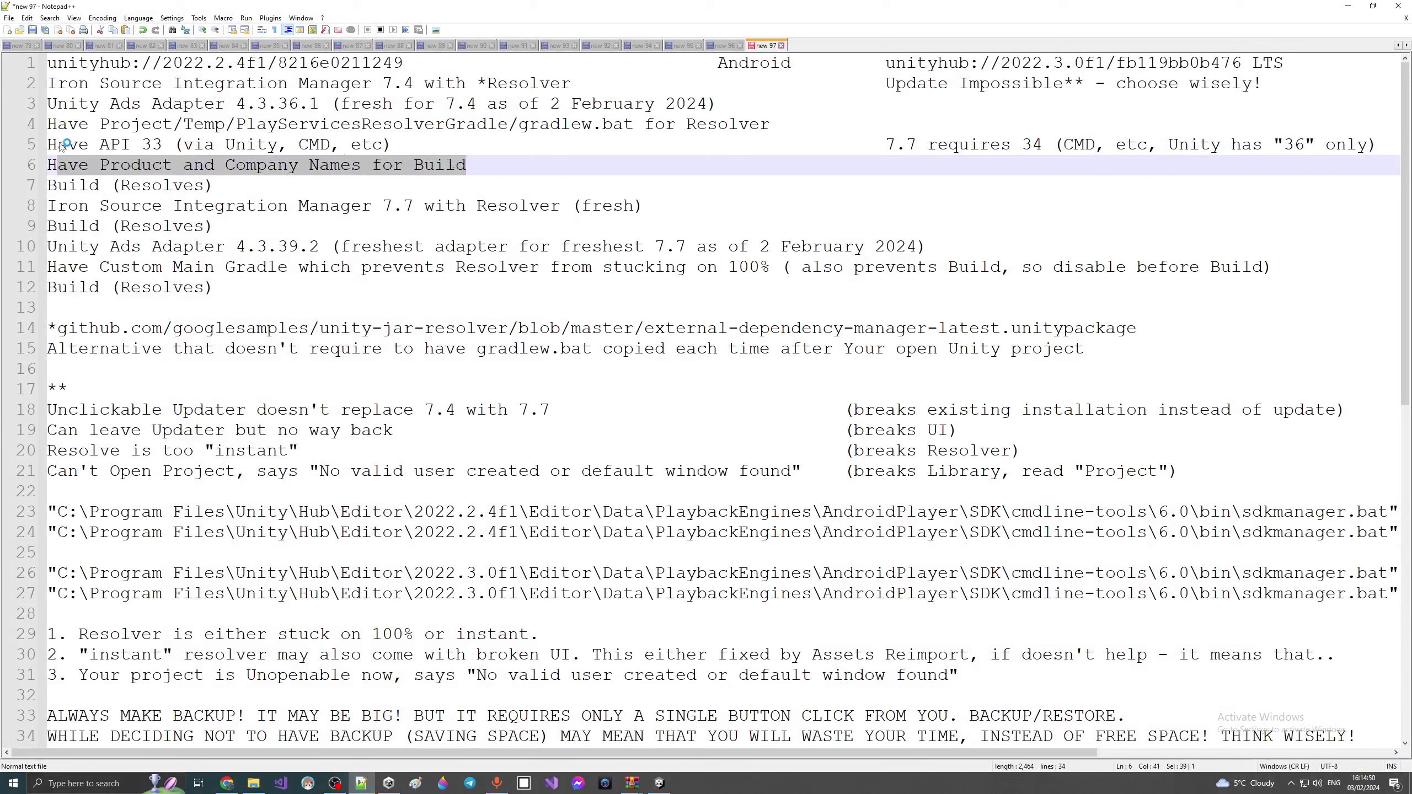
{"action": "left_click_drag", "start_coordinate": [49, 145], "coordinate": [395, 145]}
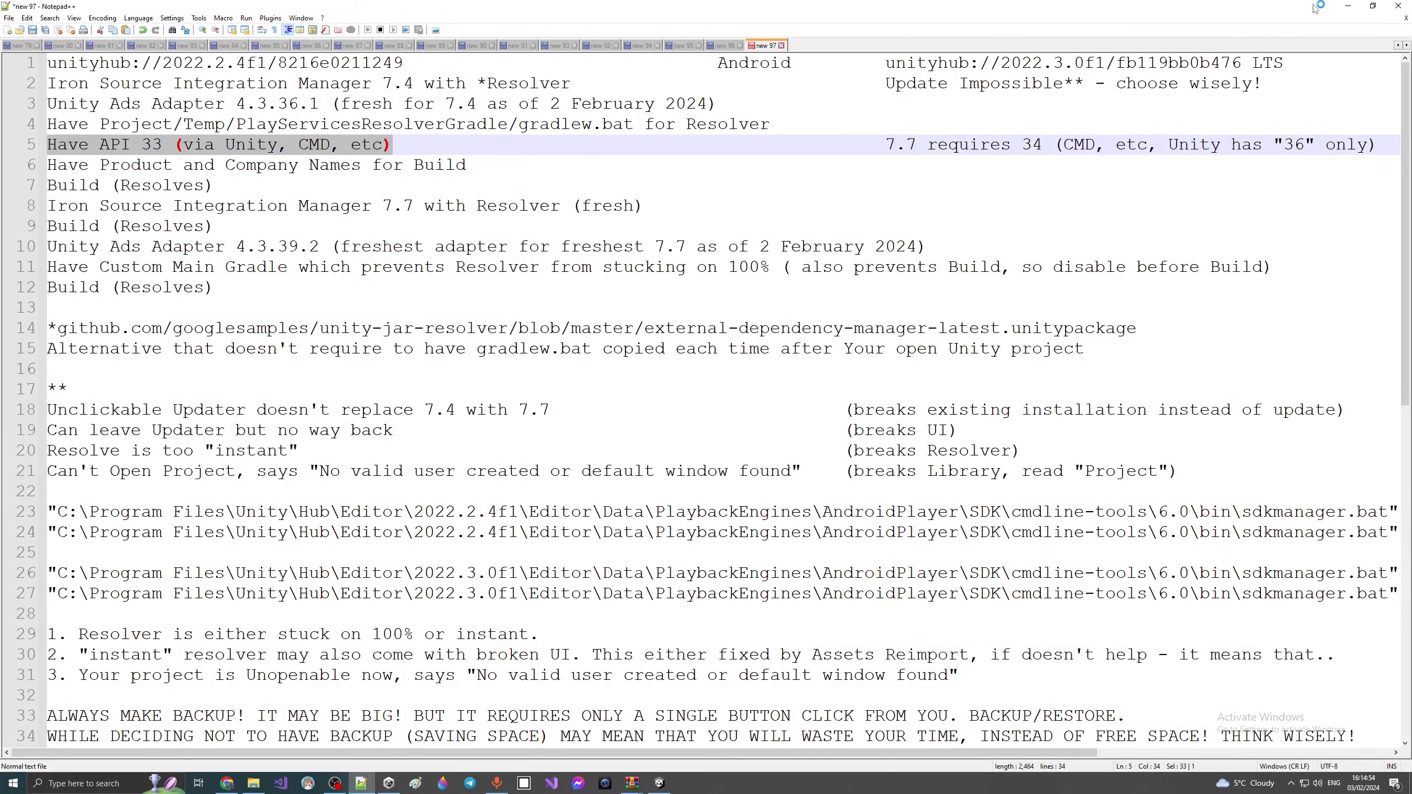
{"action": "left_click", "coordinate": [1347, 6]}
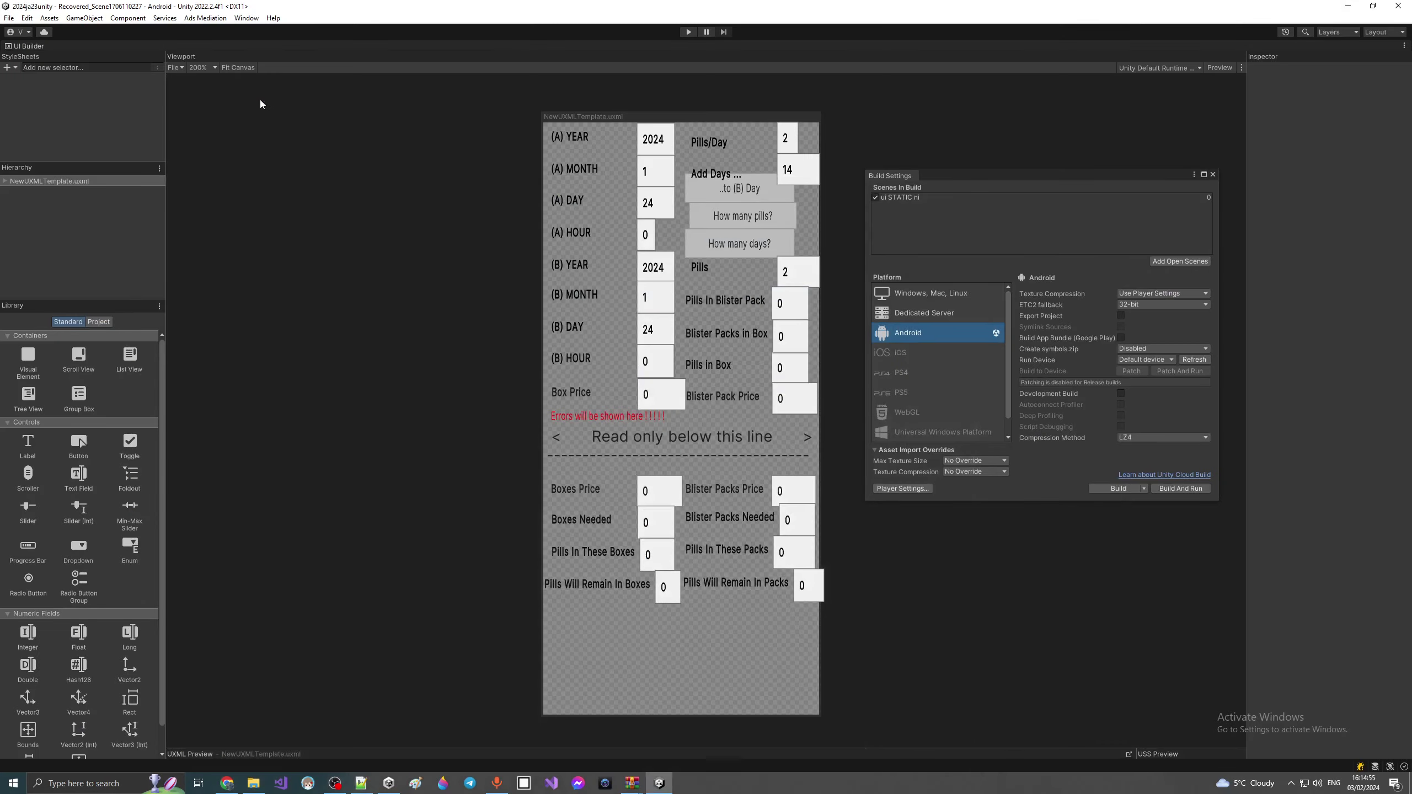
Step: Build the Android player, saving over the existing m31s2c2.apk
{"action": "left_click", "coordinate": [9, 18]}
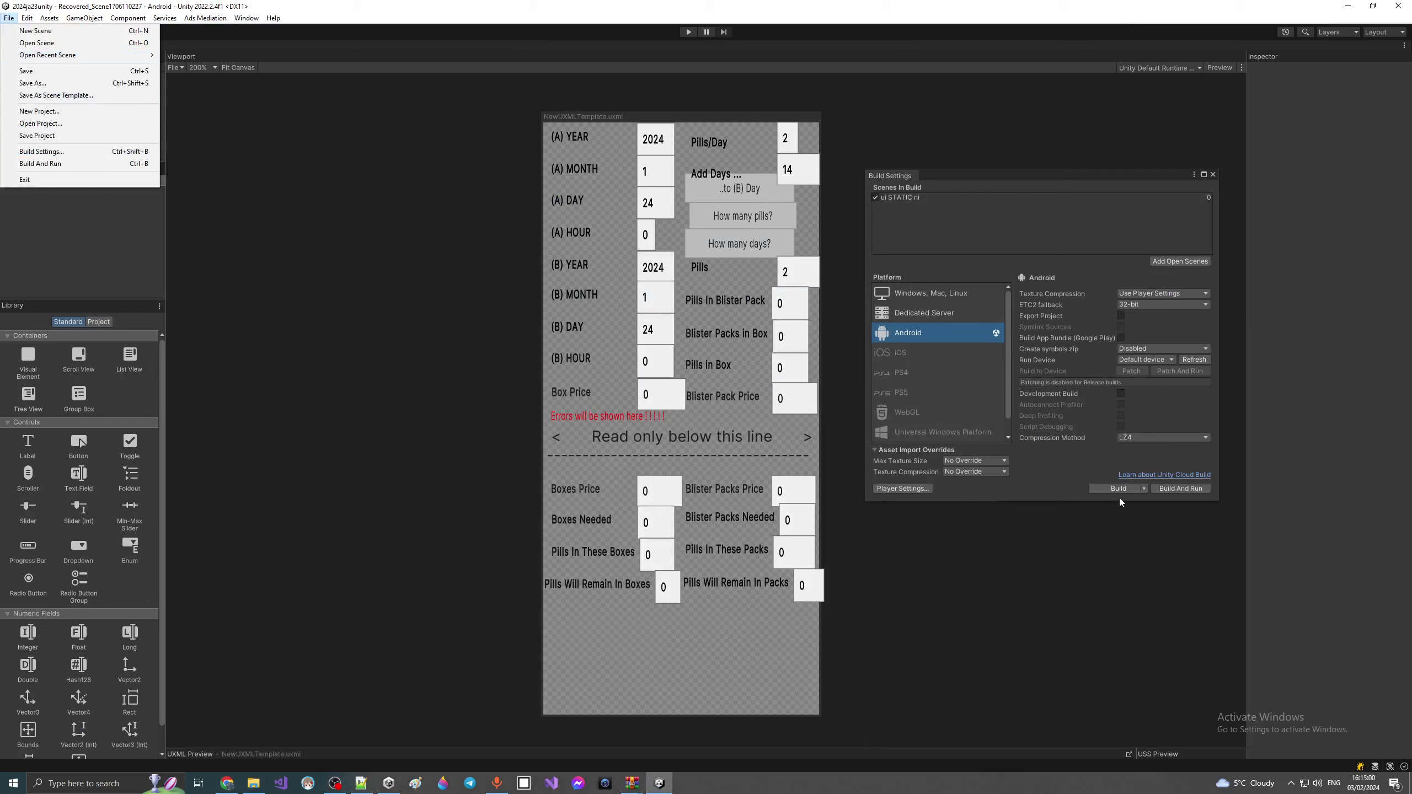
{"action": "left_click", "coordinate": [1100, 490]}
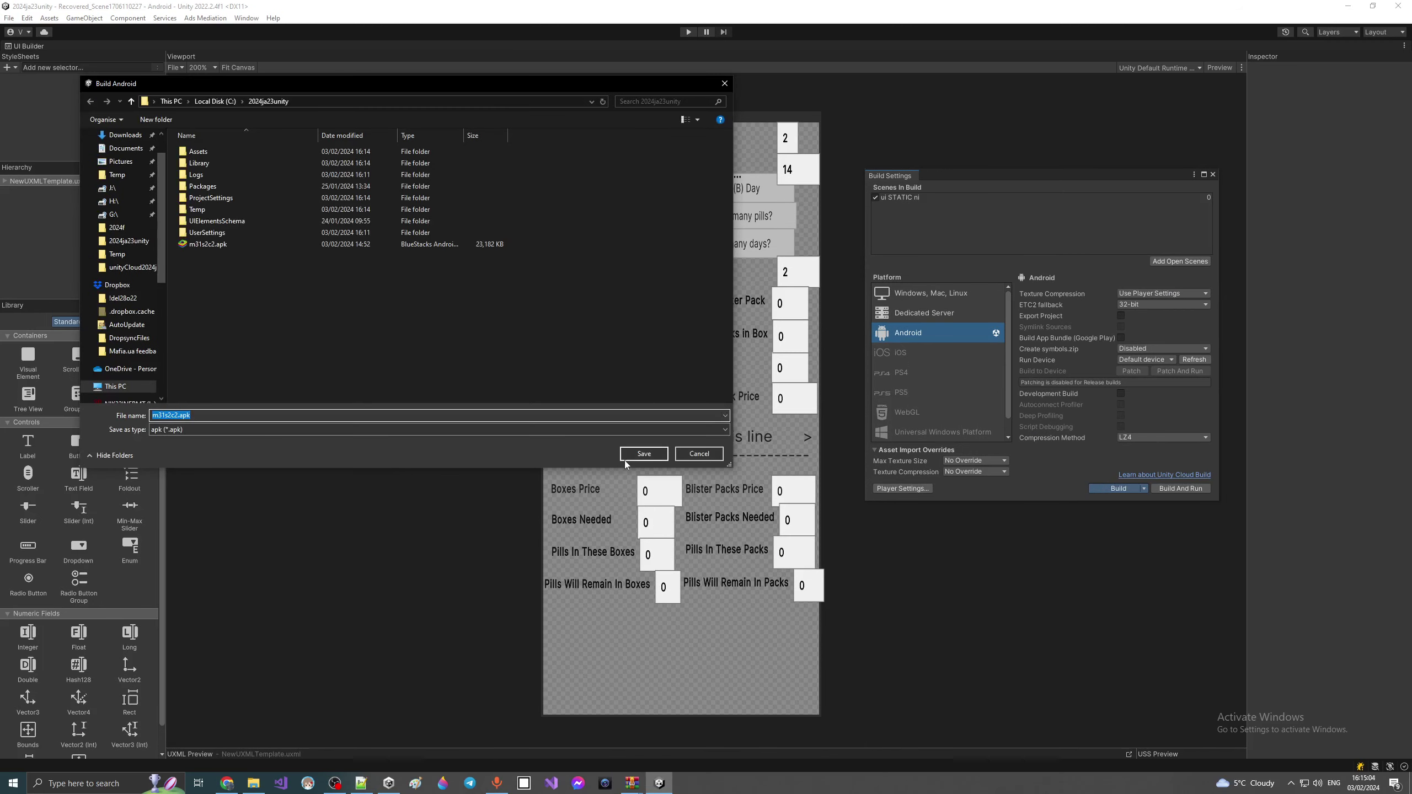
{"action": "left_click", "coordinate": [624, 455]}
{"action": "left_click", "coordinate": [727, 393]}
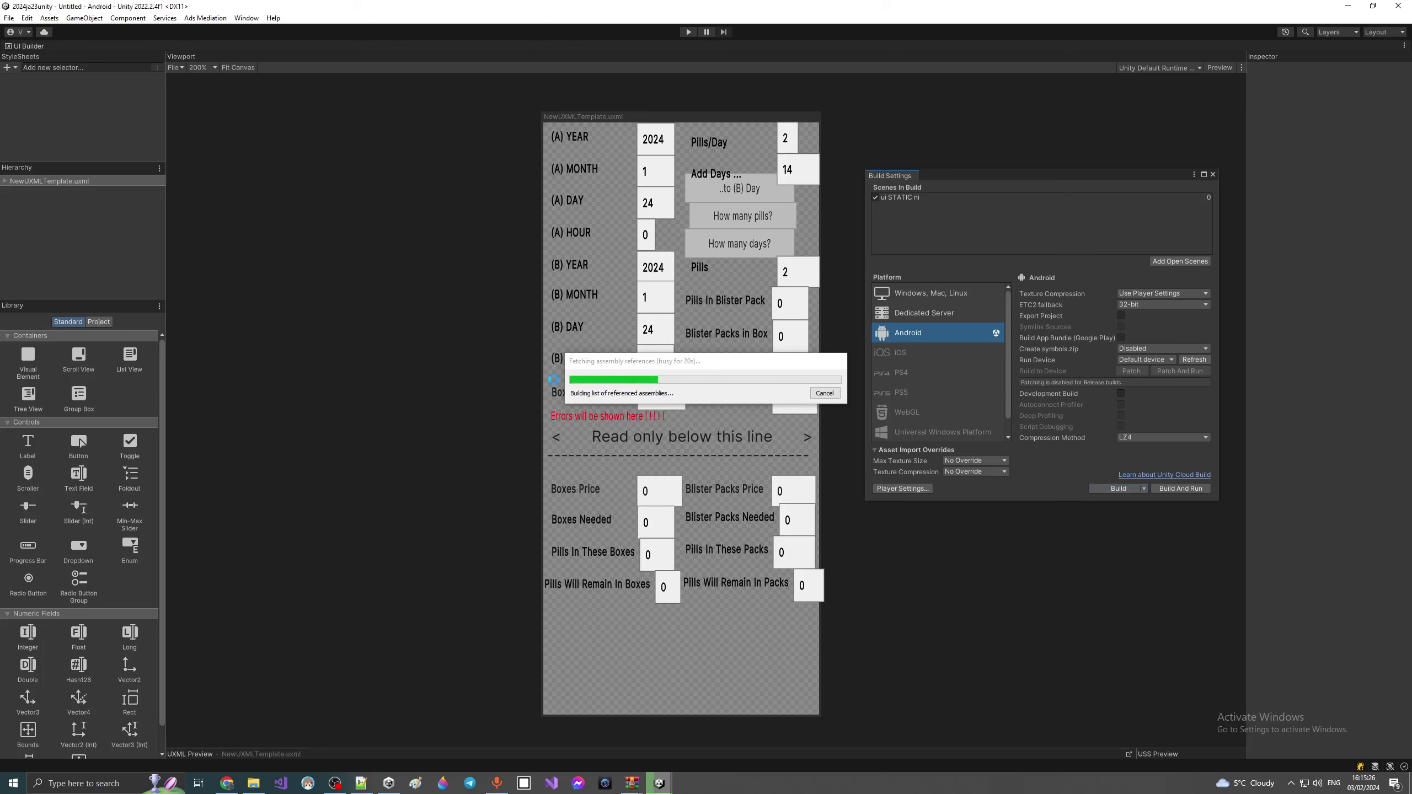
Step: Clear the API 33 line selection in the notes, then hide them to watch the shader compile
{"action": "left_click", "coordinate": [361, 784]}
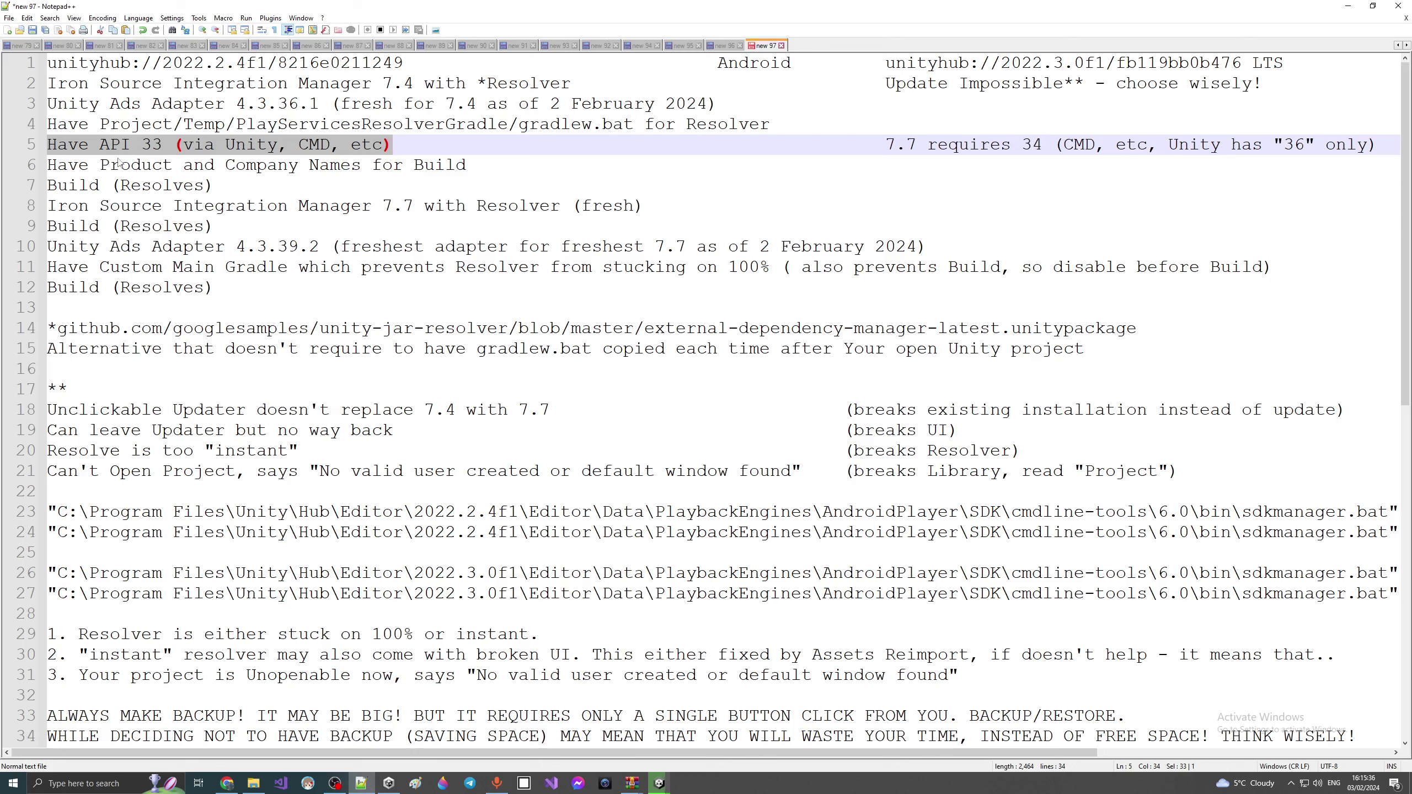
{"action": "left_click", "coordinate": [162, 145]}
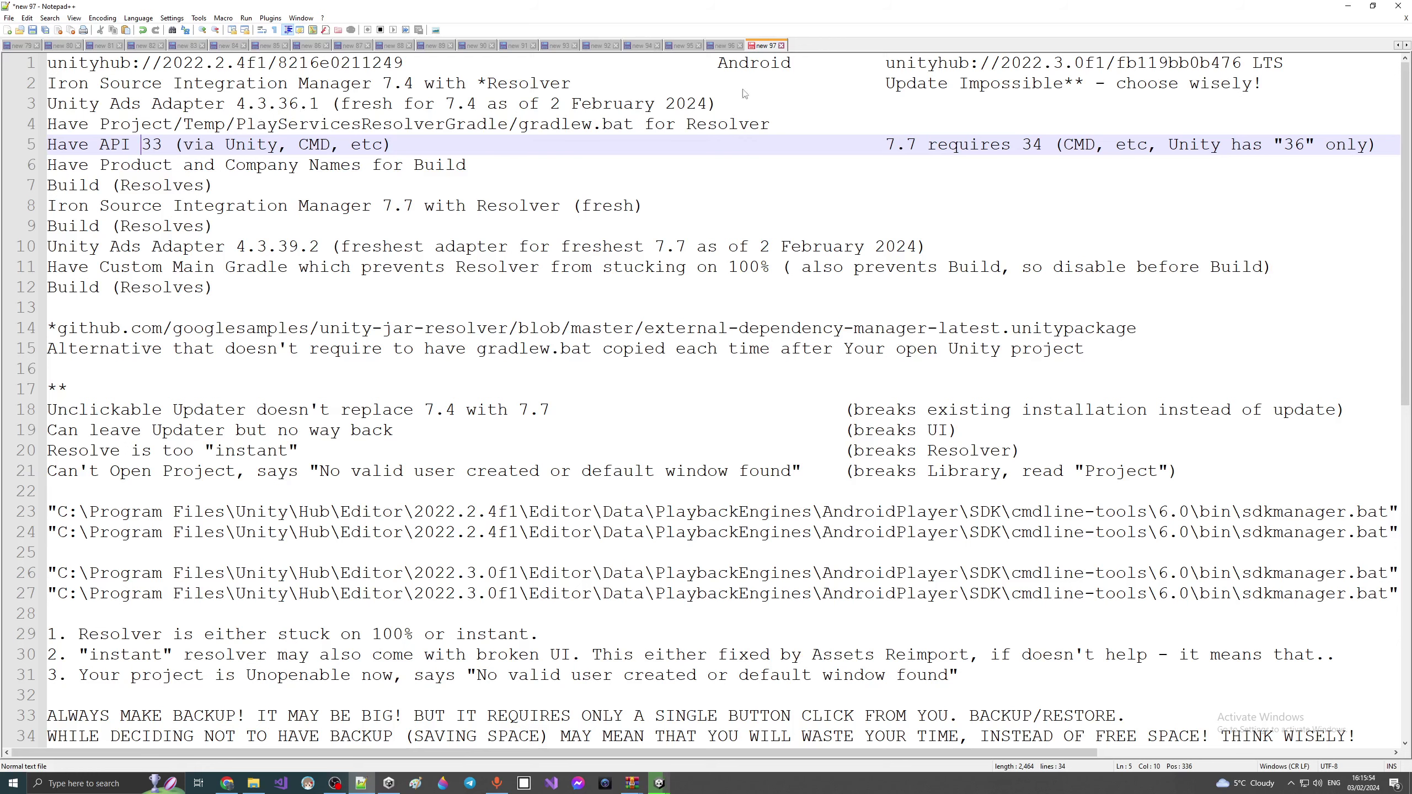
{"action": "left_click", "coordinate": [1347, 7]}
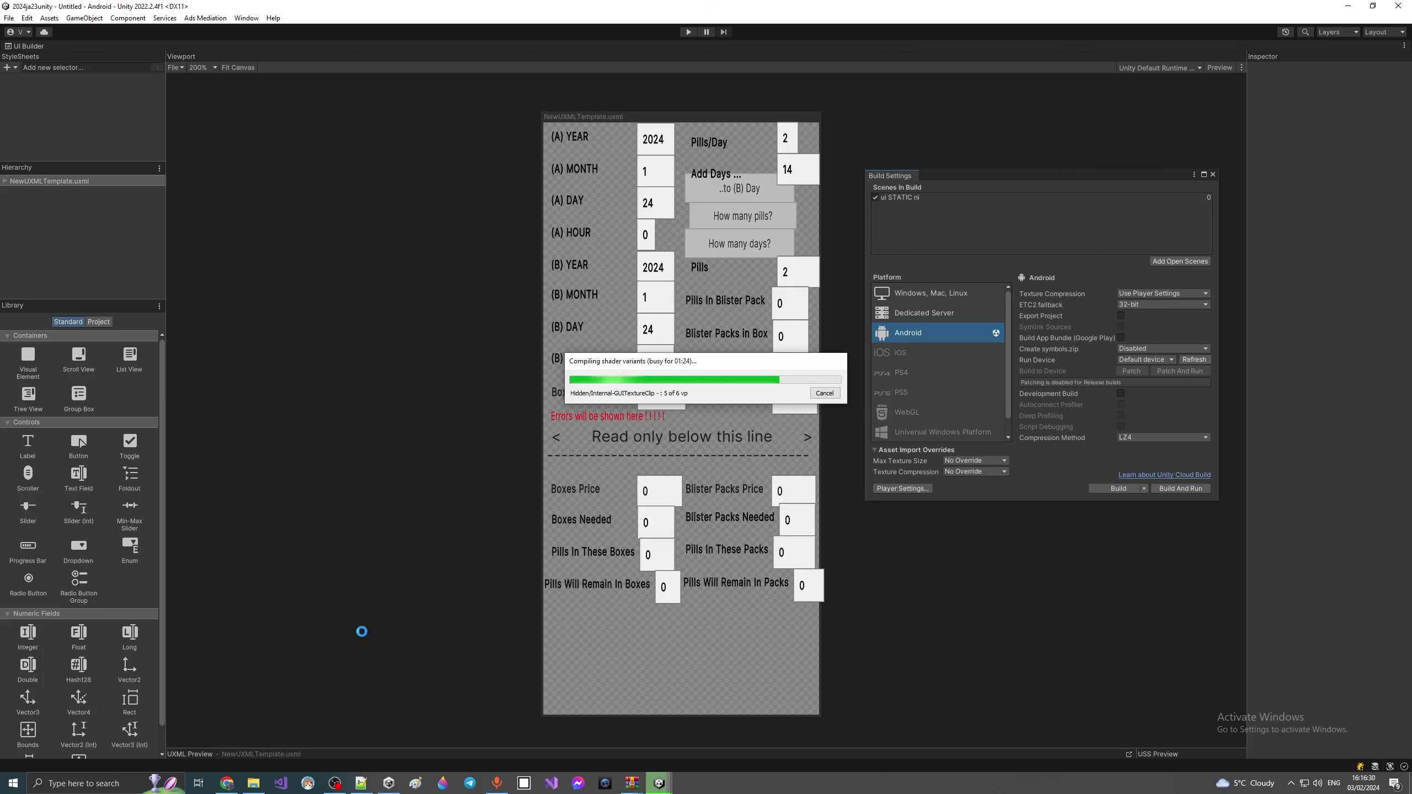
Step: Alternate between the notes and Unity's build progress, ending with Notepad++ in front
{"action": "left_click", "coordinate": [362, 783]}
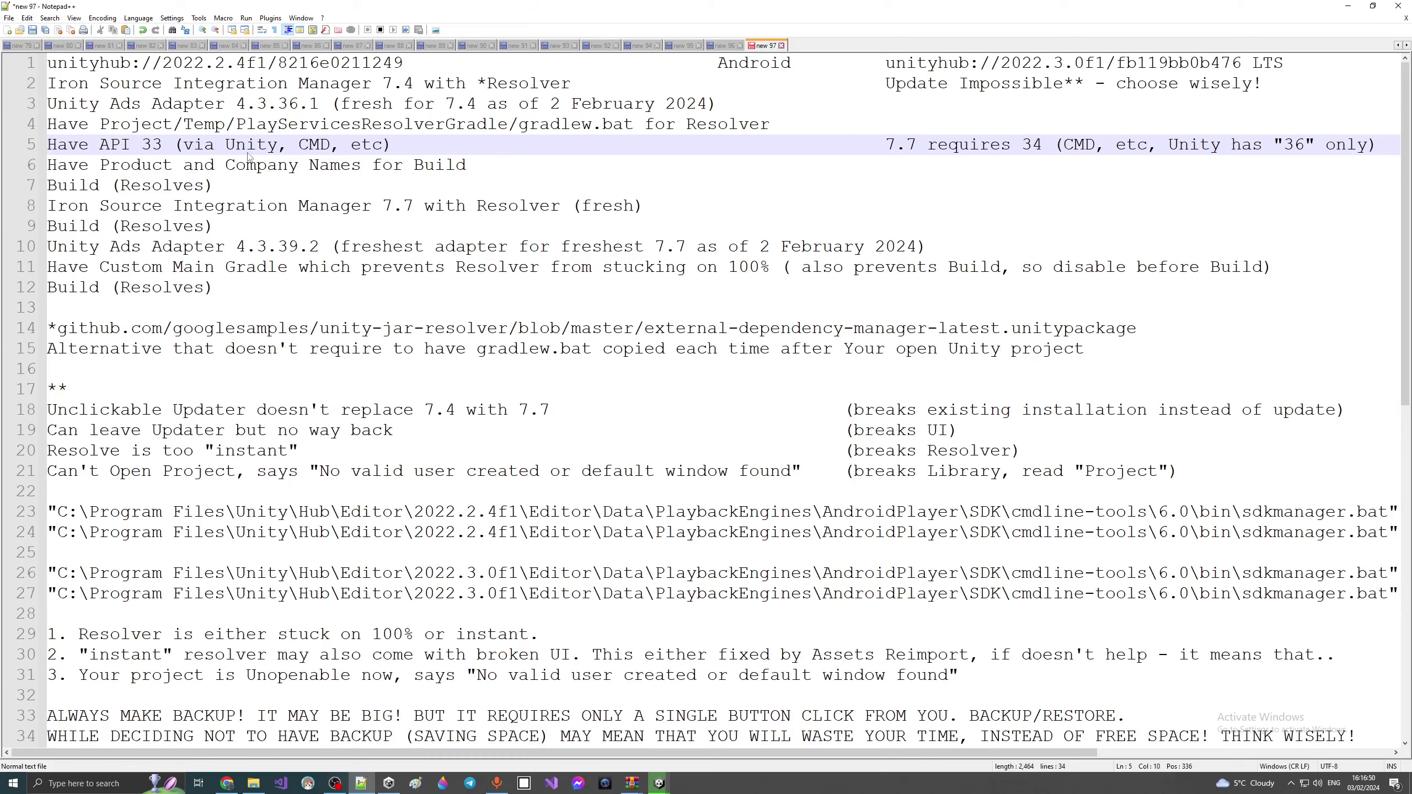
{"action": "left_click", "coordinate": [1348, 5]}
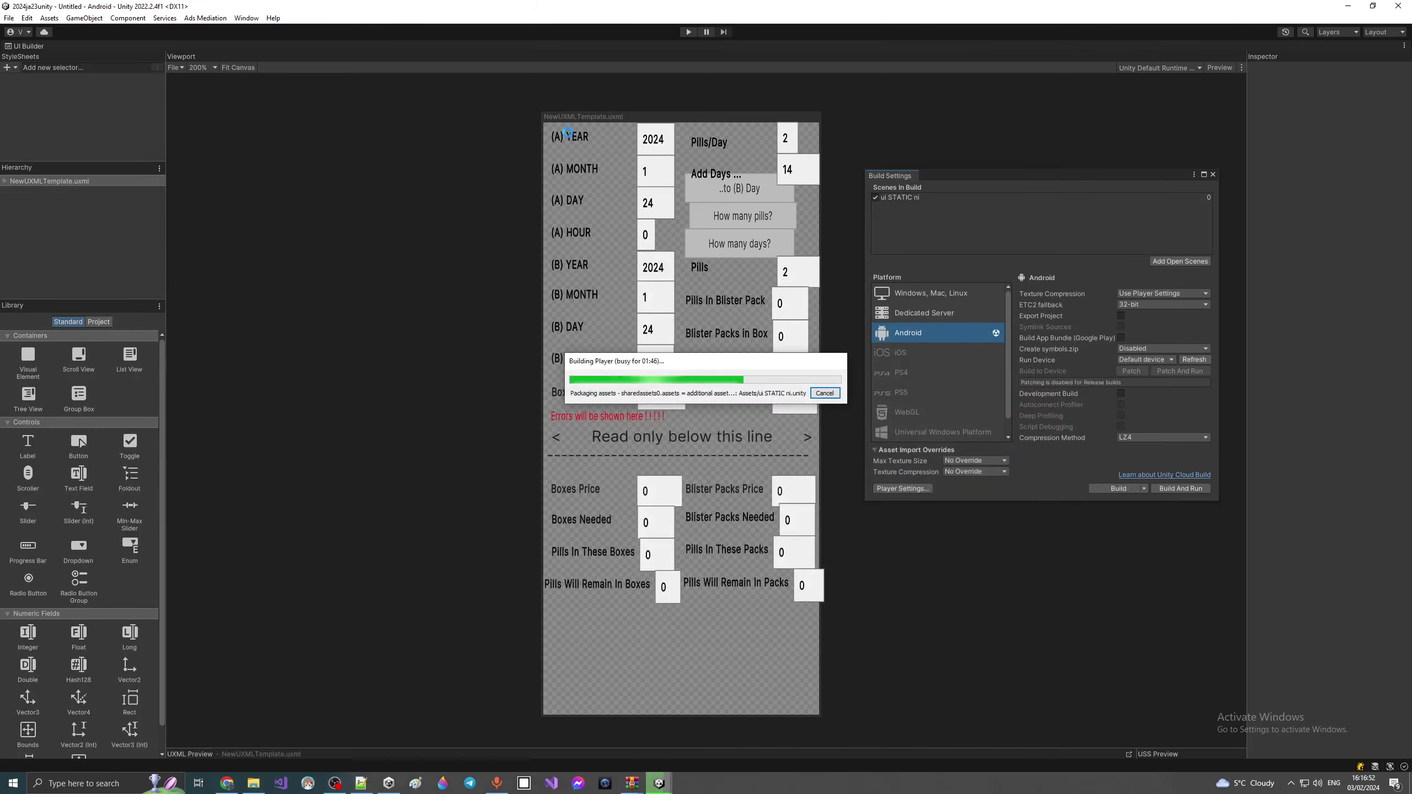
{"action": "left_click", "coordinate": [361, 783]}
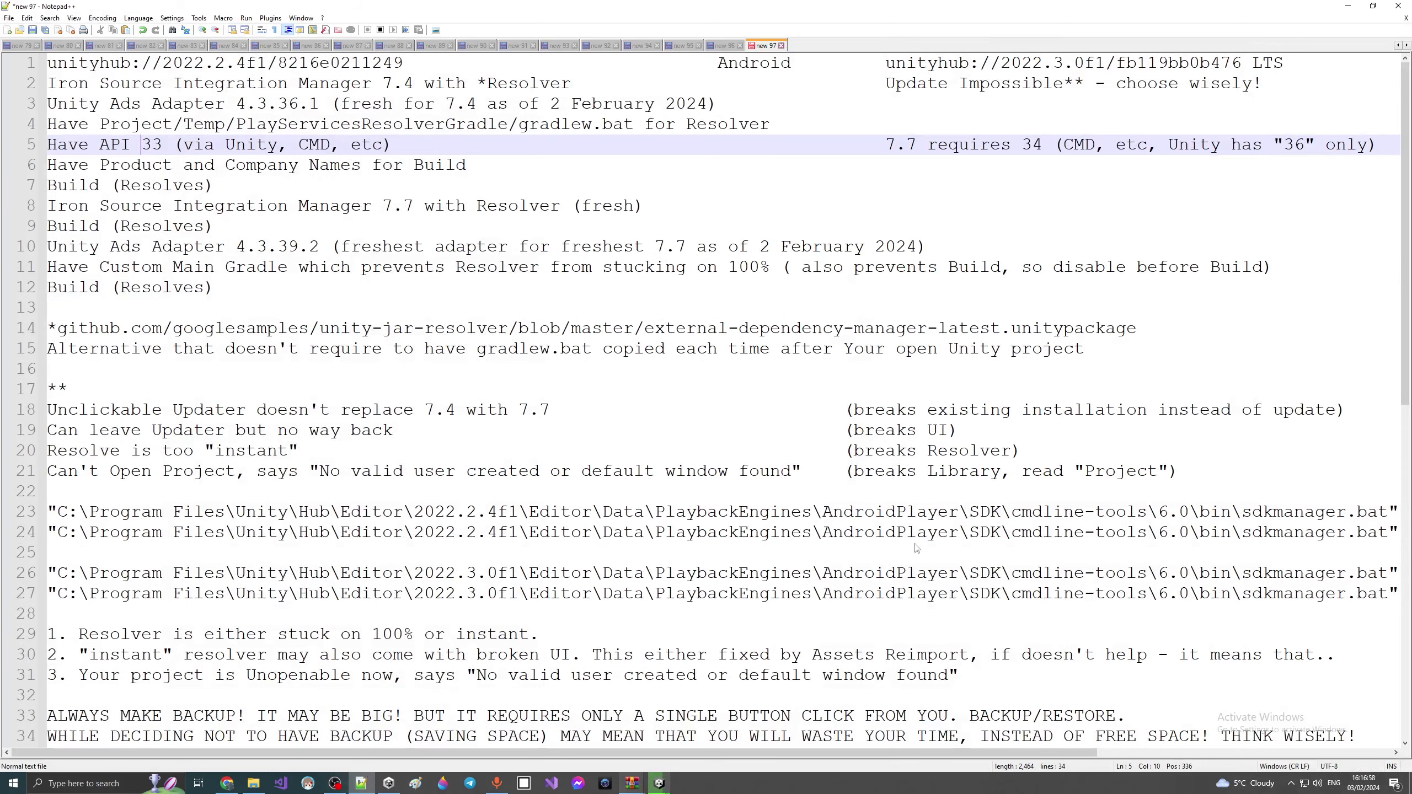
{"action": "left_click", "coordinate": [1347, 6]}
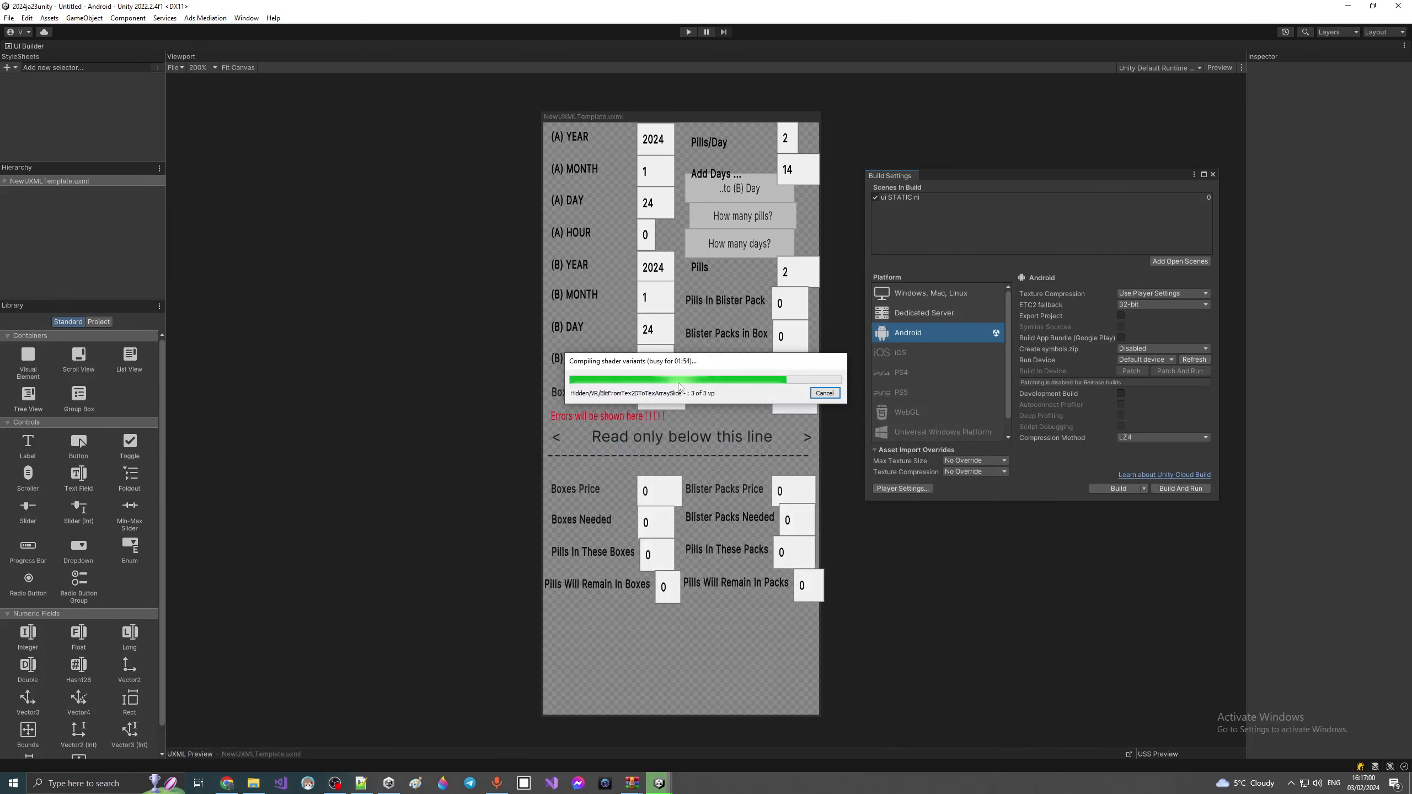
{"action": "key", "text": "alt+Tab"}
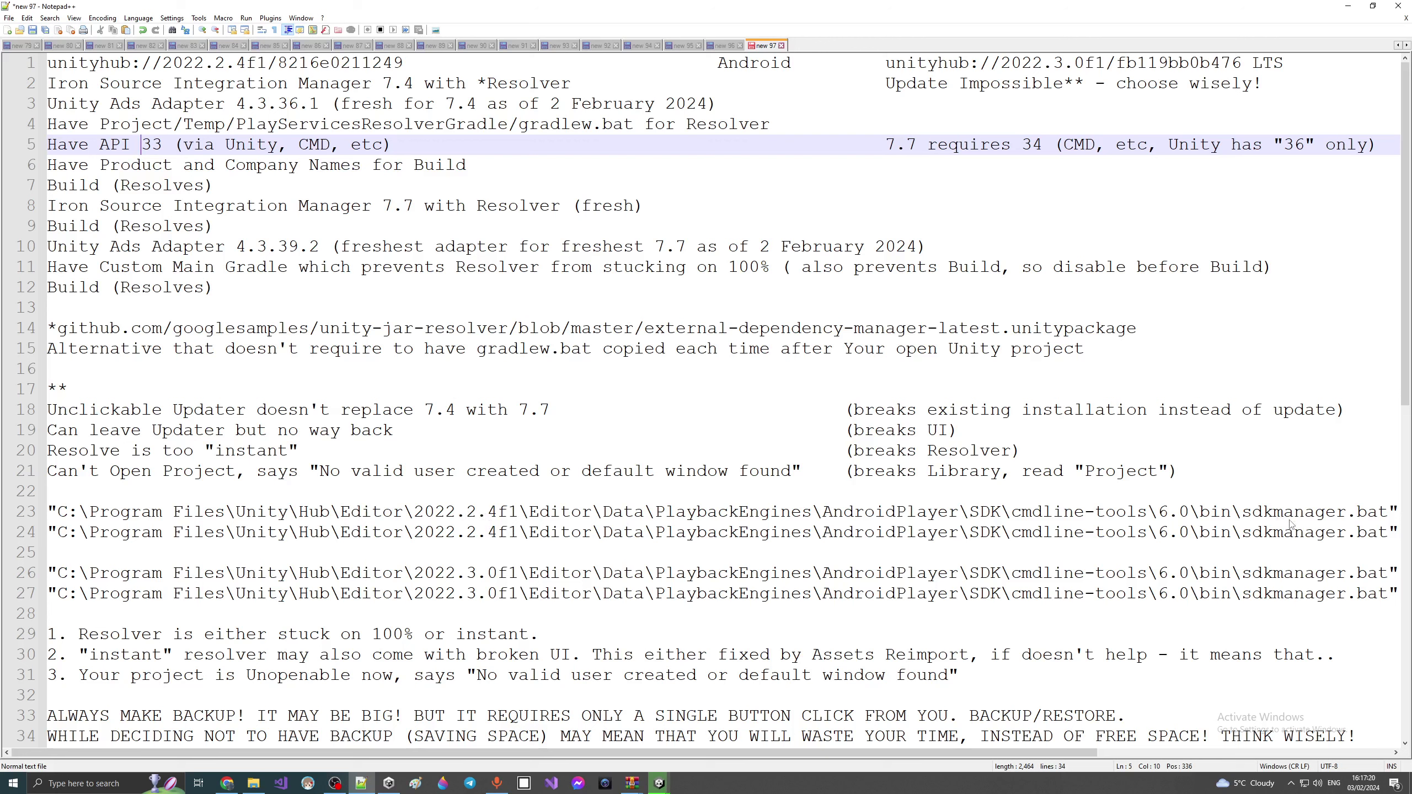
Step: Scroll across the long android-33/android-34 sdkmanager lines, select 'Build' on line 7, and hide the notes
{"action": "left_click_drag", "start_coordinate": [853, 750], "coordinate": [1109, 760]}
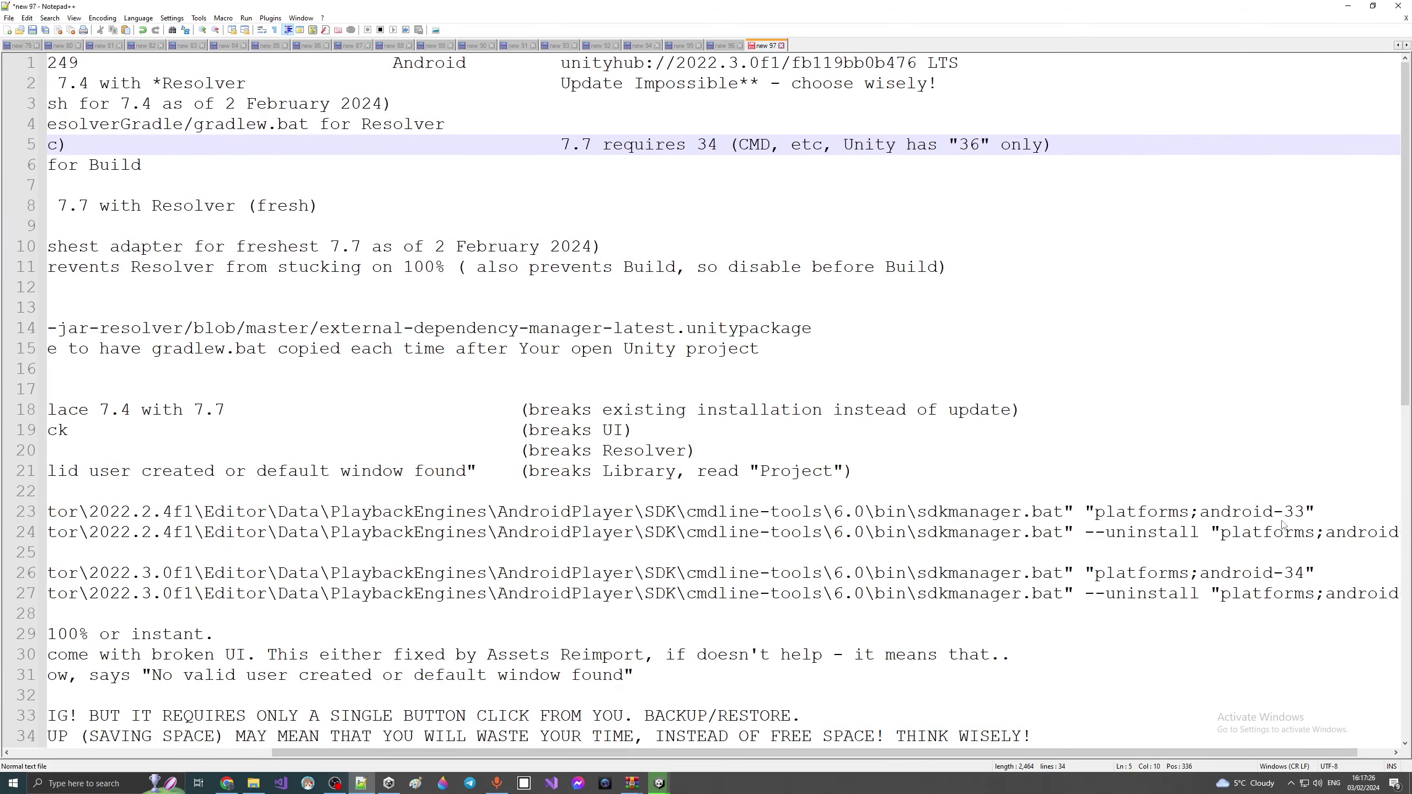
{"action": "left_click_drag", "start_coordinate": [1123, 755], "coordinate": [808, 775]}
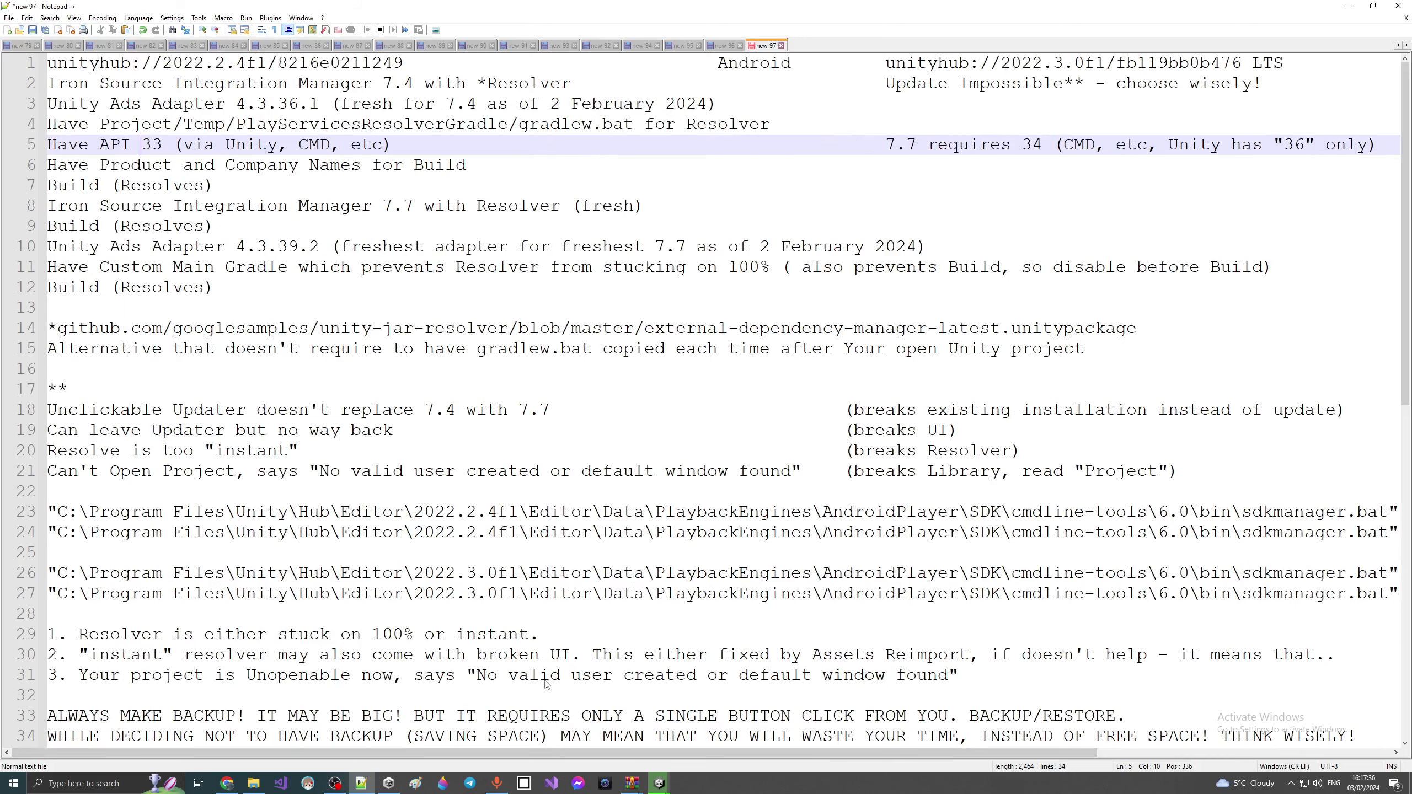
{"action": "left_click_drag", "start_coordinate": [561, 752], "coordinate": [855, 744]}
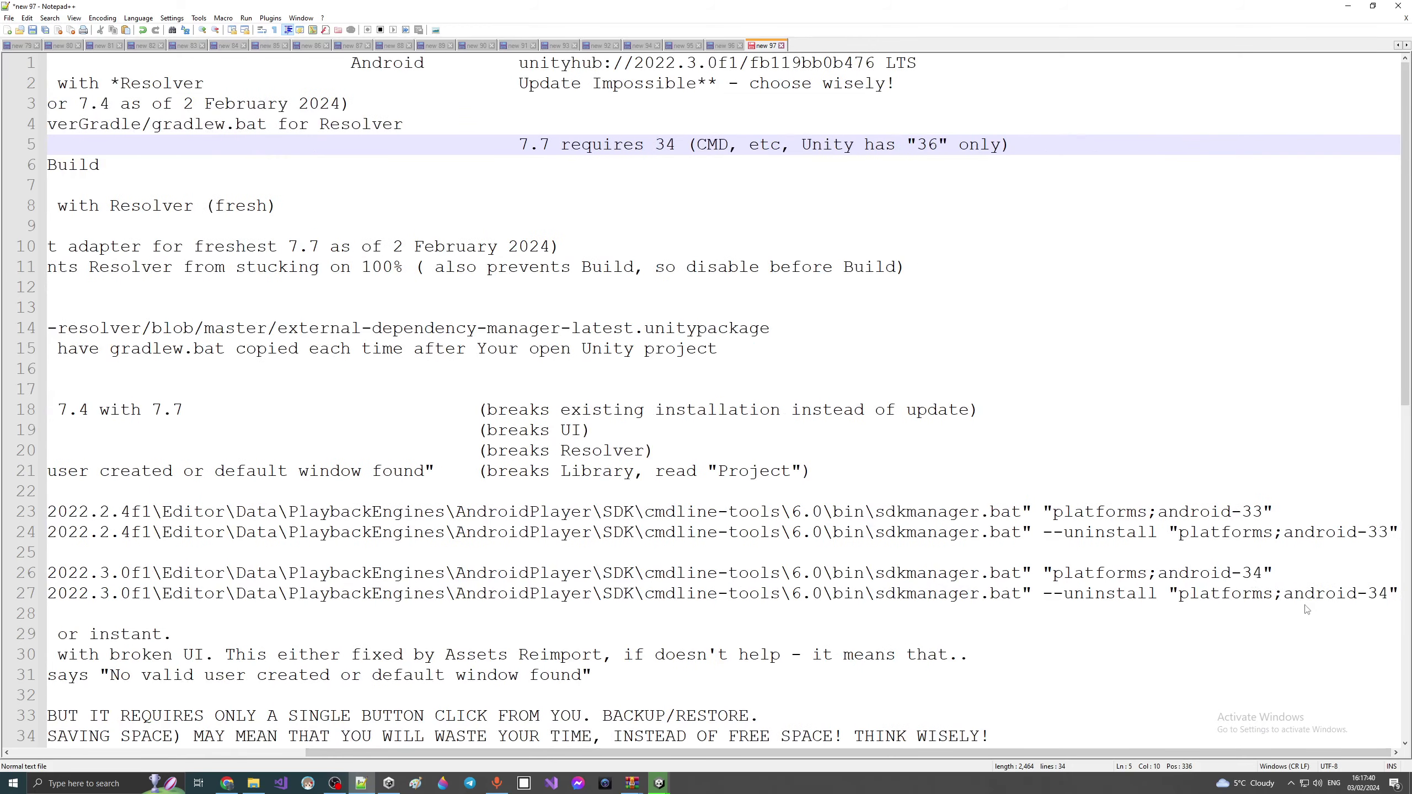
{"action": "left_click_drag", "start_coordinate": [972, 746], "coordinate": [658, 781]}
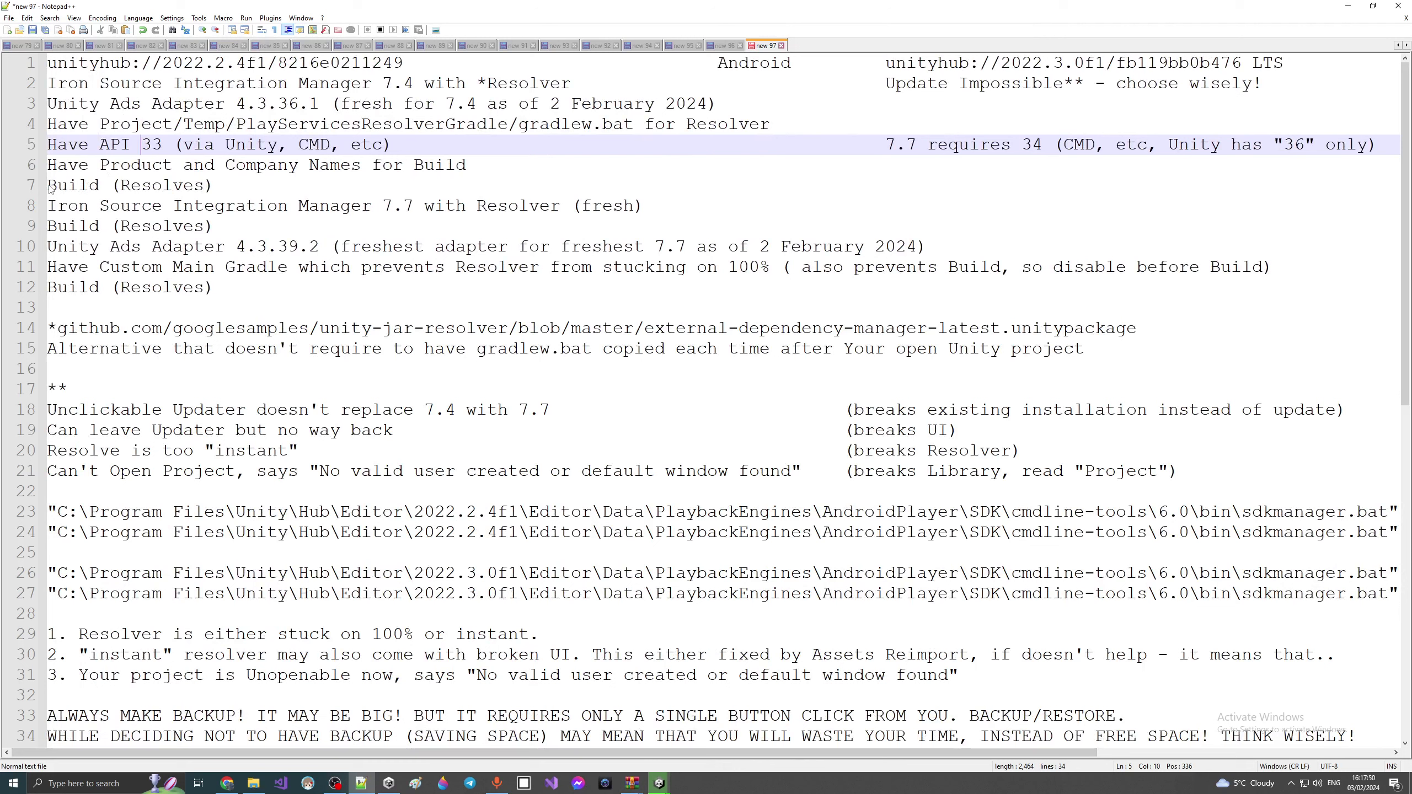
{"action": "left_click_drag", "start_coordinate": [50, 190], "coordinate": [104, 192]}
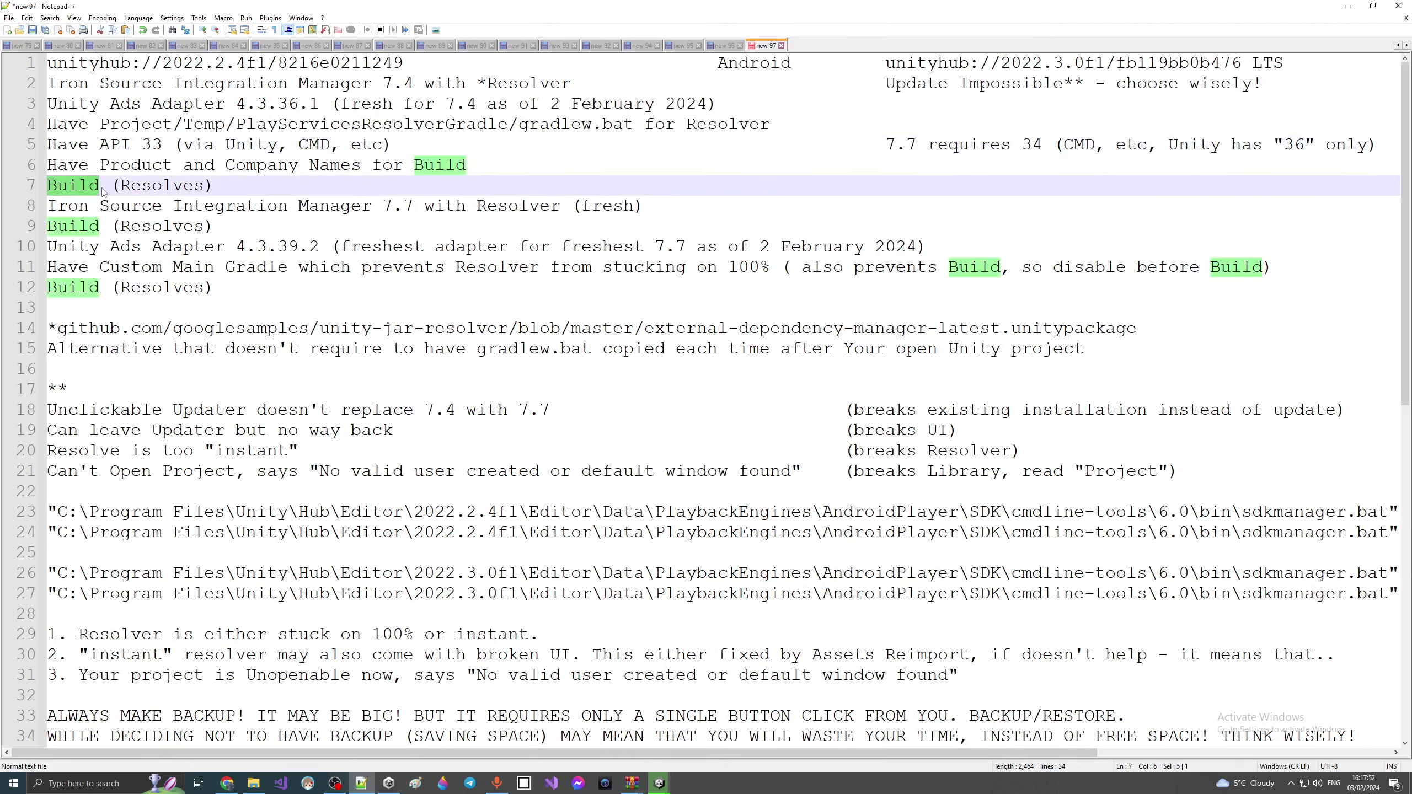
{"action": "left_click", "coordinate": [1347, 5]}
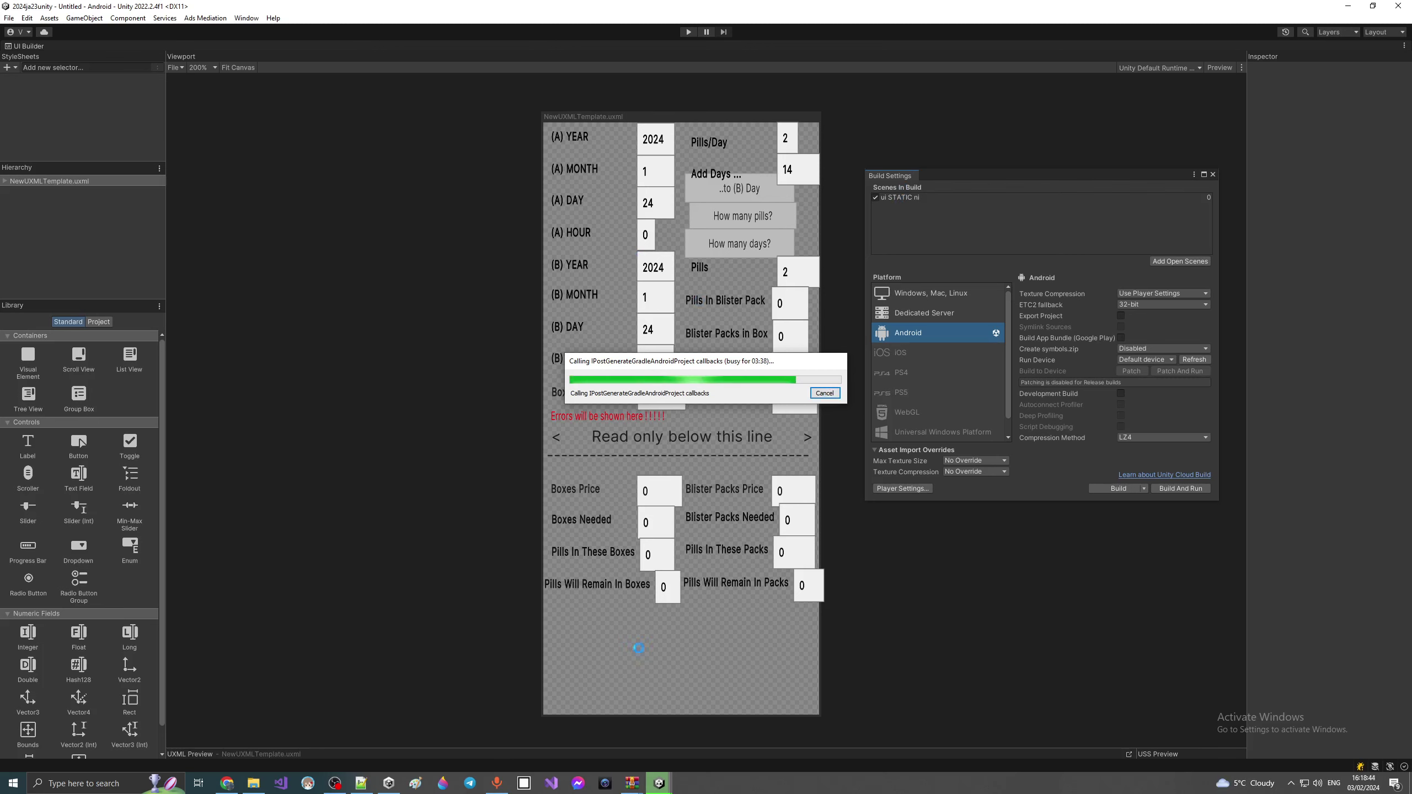
Step: Launch Task Manager from the taskbar menu while the Gradle callbacks run
{"action": "right_click", "coordinate": [709, 785]}
{"action": "left_click", "coordinate": [738, 727]}
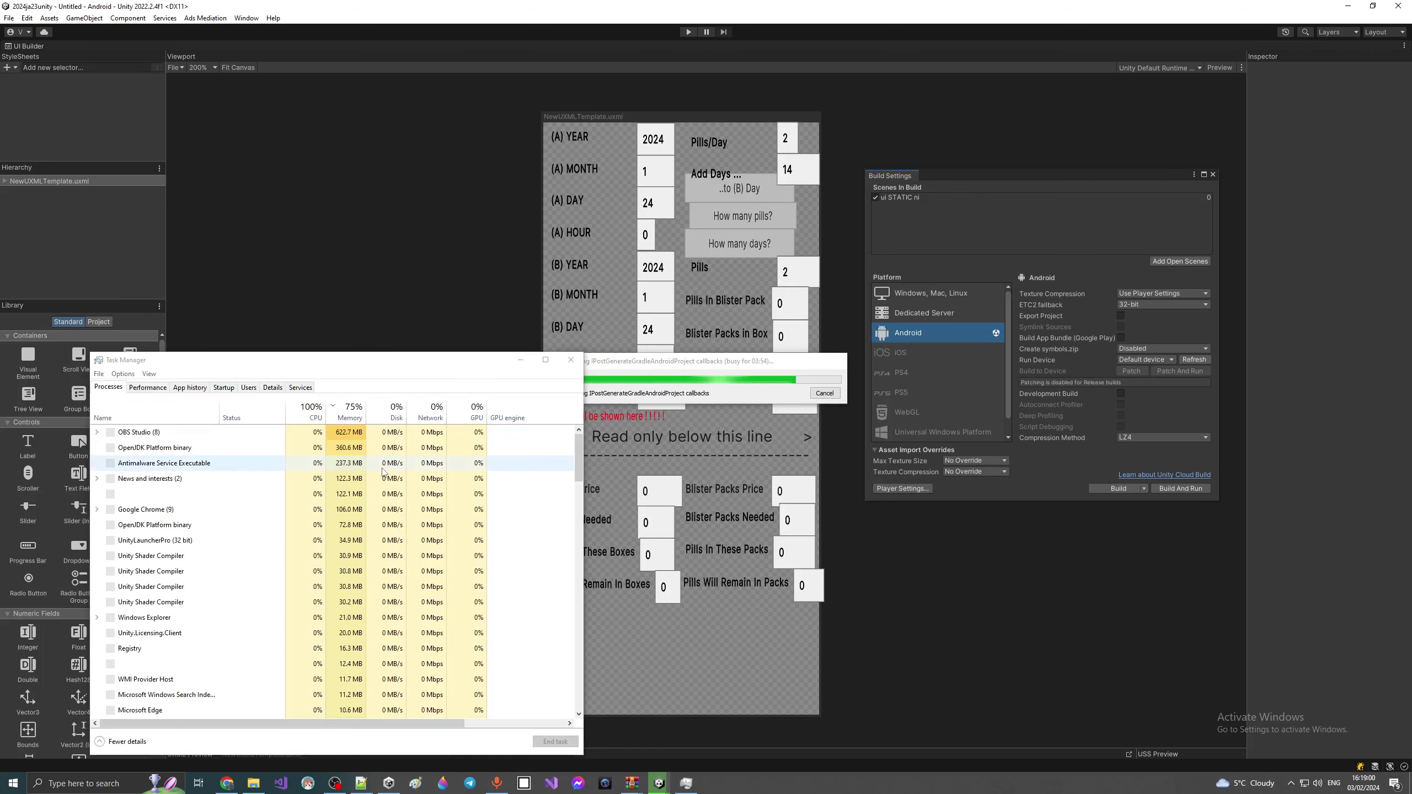
Step: Show Task Manager's Details process list, then return to Unity's Build failure notice
{"action": "left_click", "coordinate": [273, 388]}
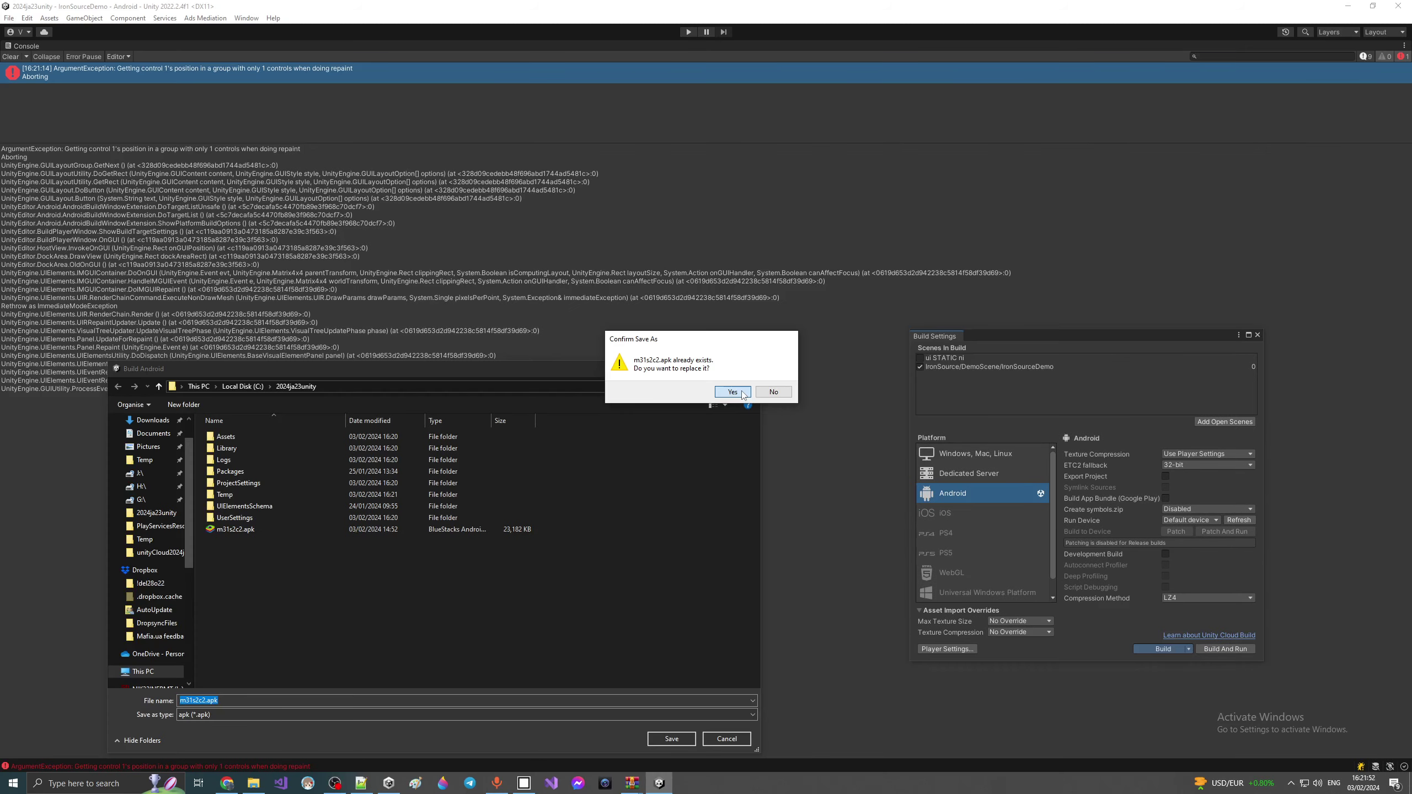
{"action": "left_click", "coordinate": [742, 391]}
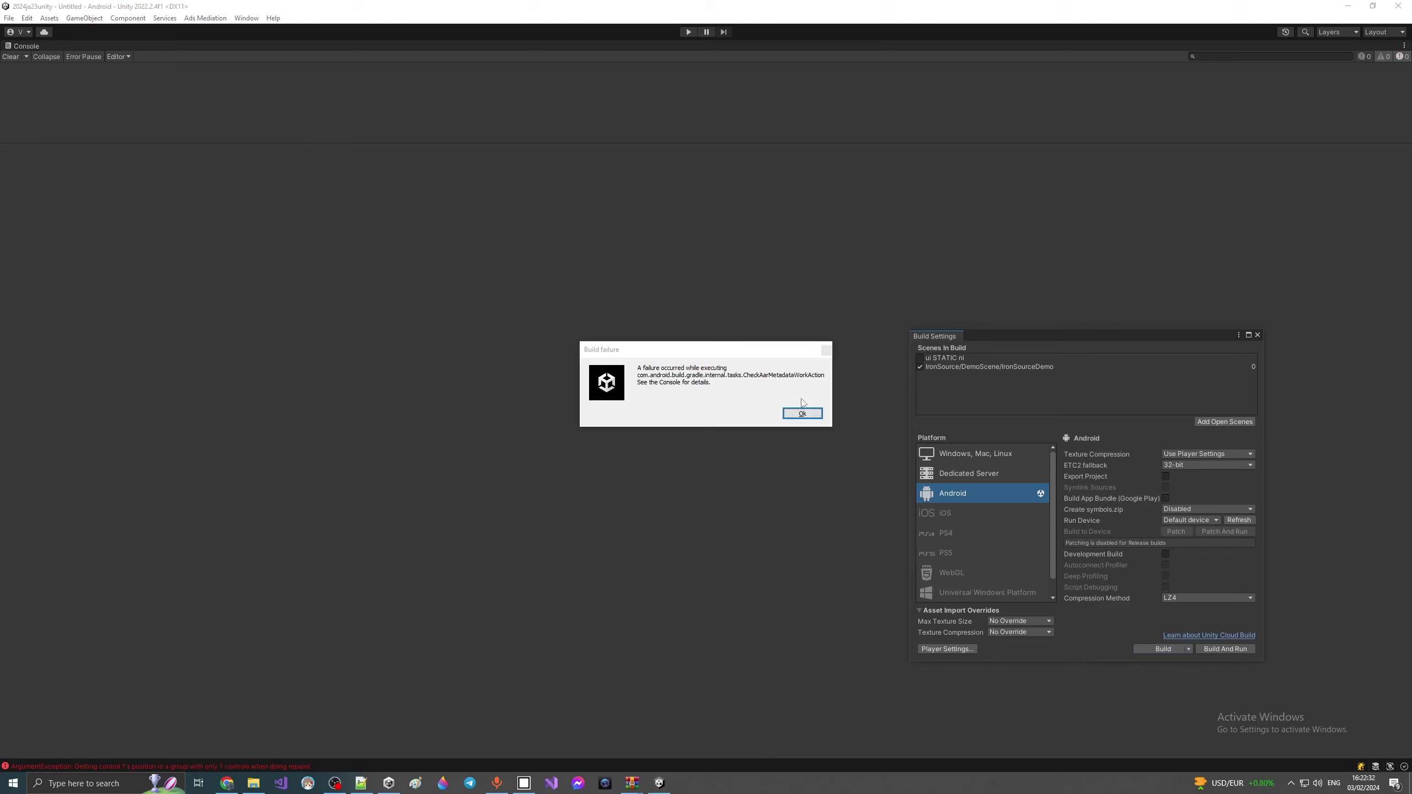
Step: Dismiss the build failure and read the JAVA_TOOL_OPTIONS and 'Gradle build failed' error details
{"action": "left_click", "coordinate": [793, 412]}
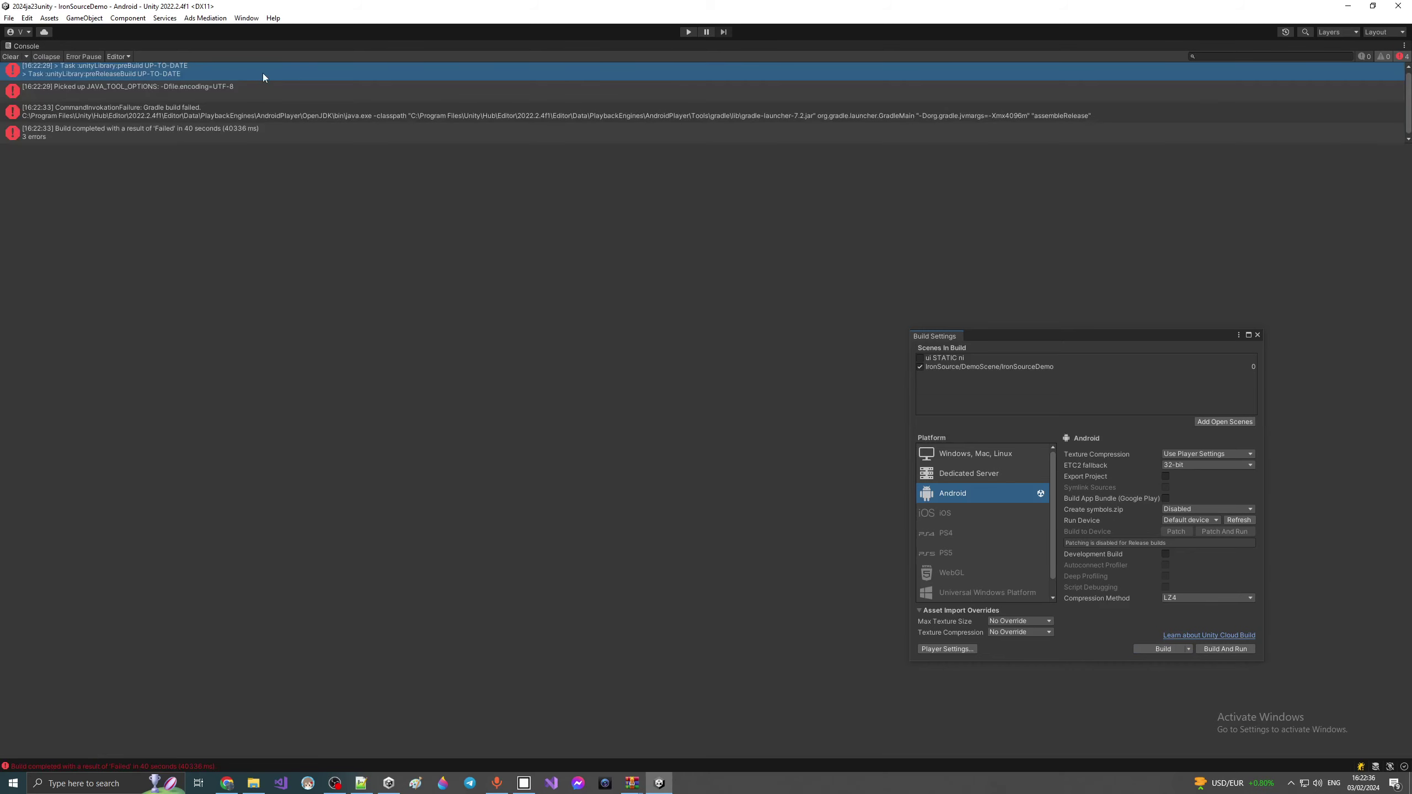
{"action": "scroll", "coordinate": [547, 367], "scroll_direction": "down", "scroll_amount": 8}
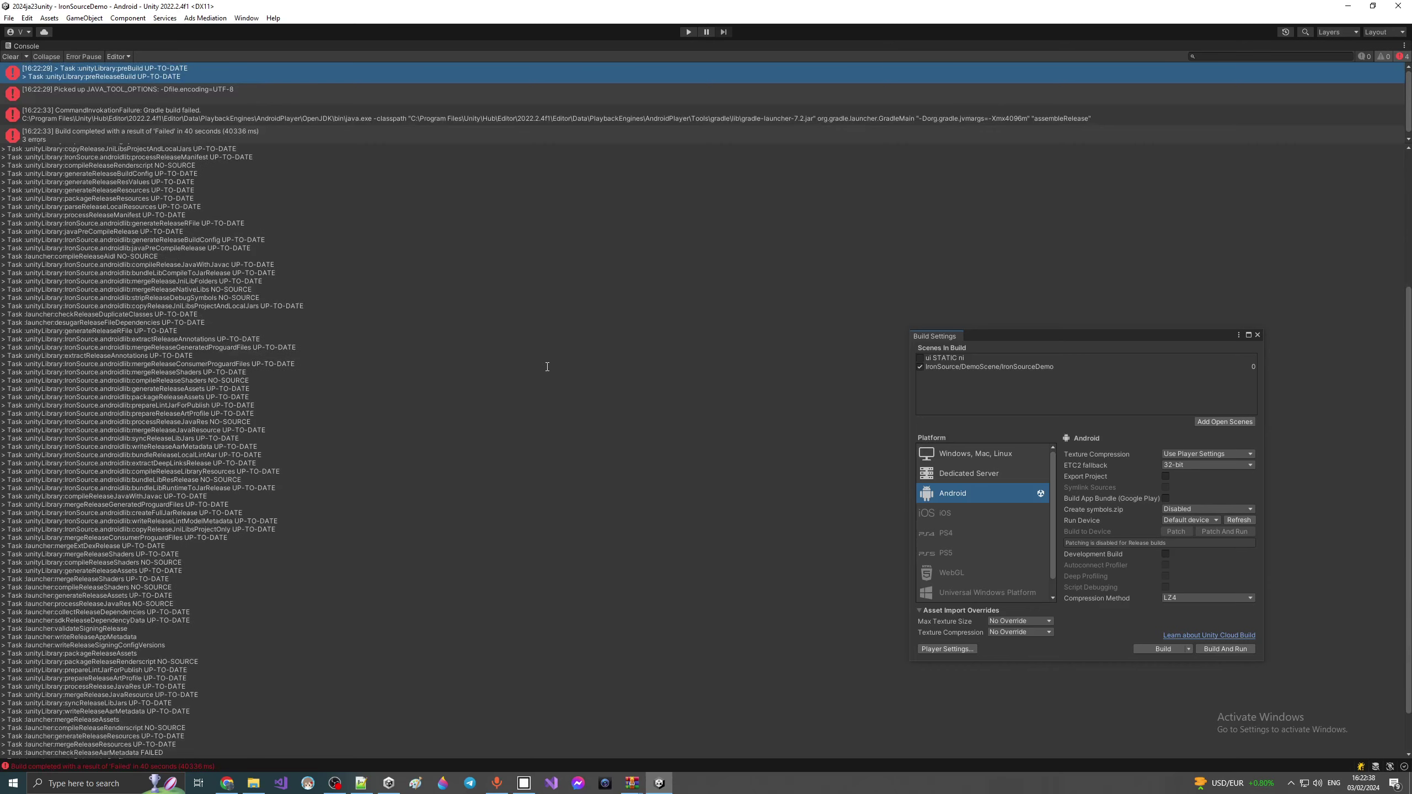
{"action": "scroll", "coordinate": [346, 501], "scroll_direction": "up", "scroll_amount": 8}
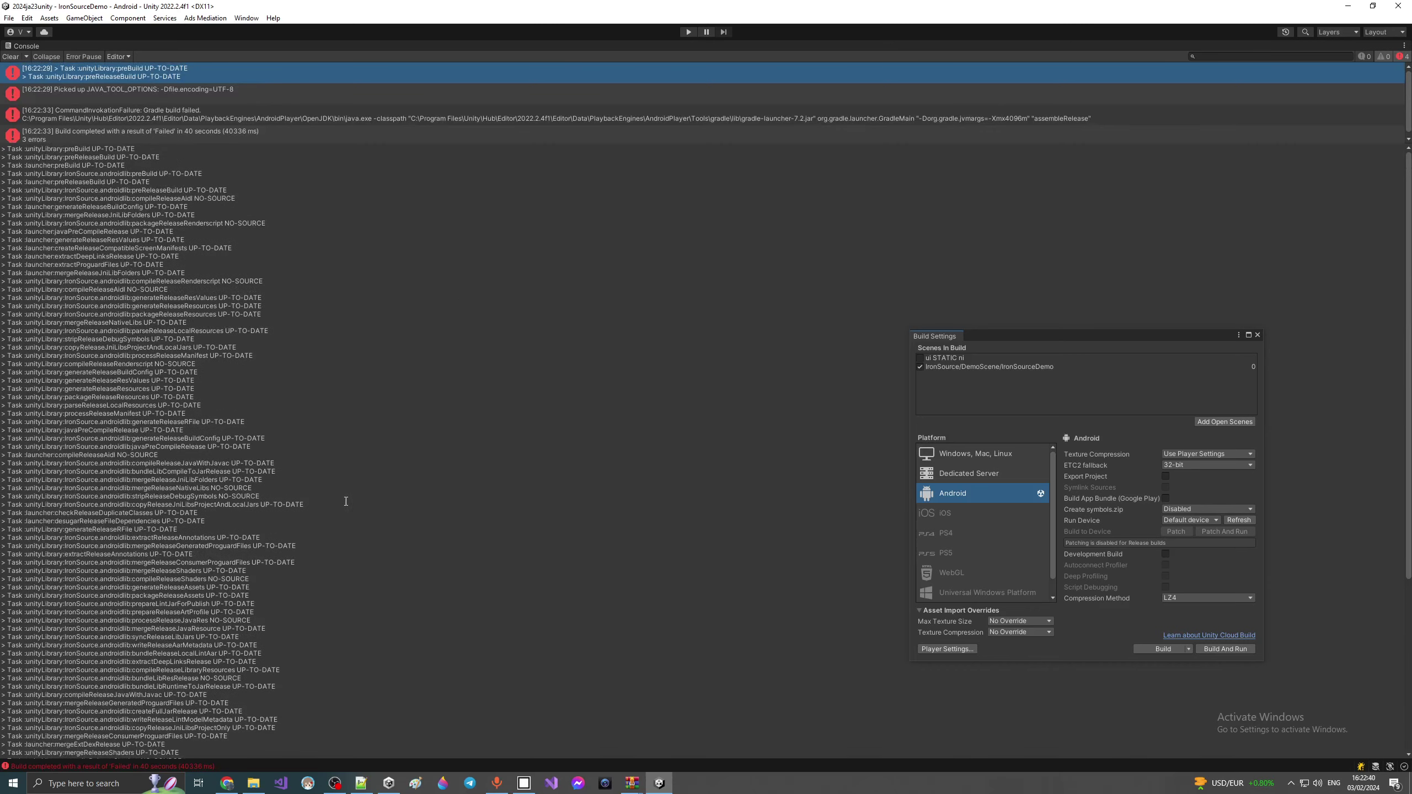
{"action": "left_click", "coordinate": [267, 94]}
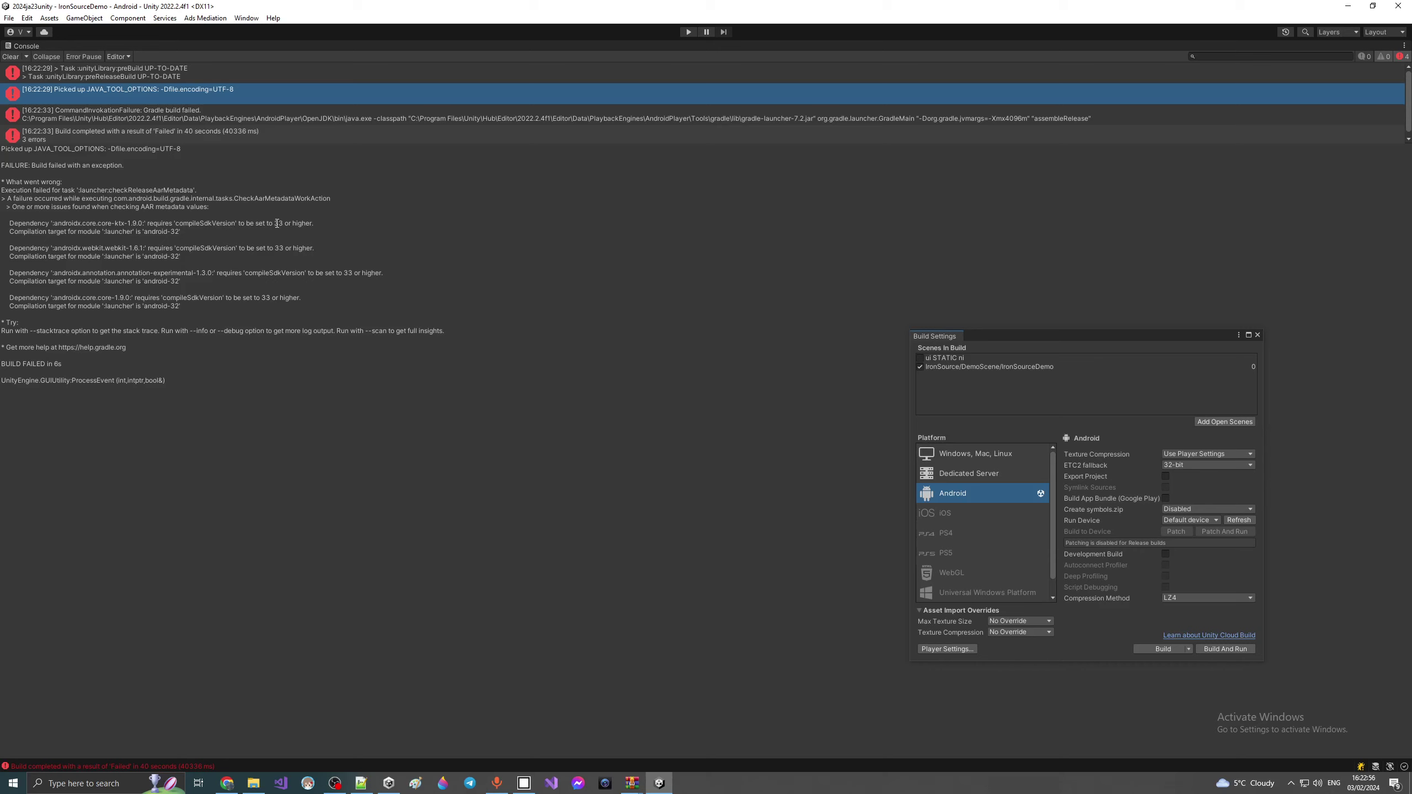
{"action": "left_click", "coordinate": [263, 113]}
{"action": "scroll", "coordinate": [480, 324], "scroll_direction": "down", "scroll_amount": 15}
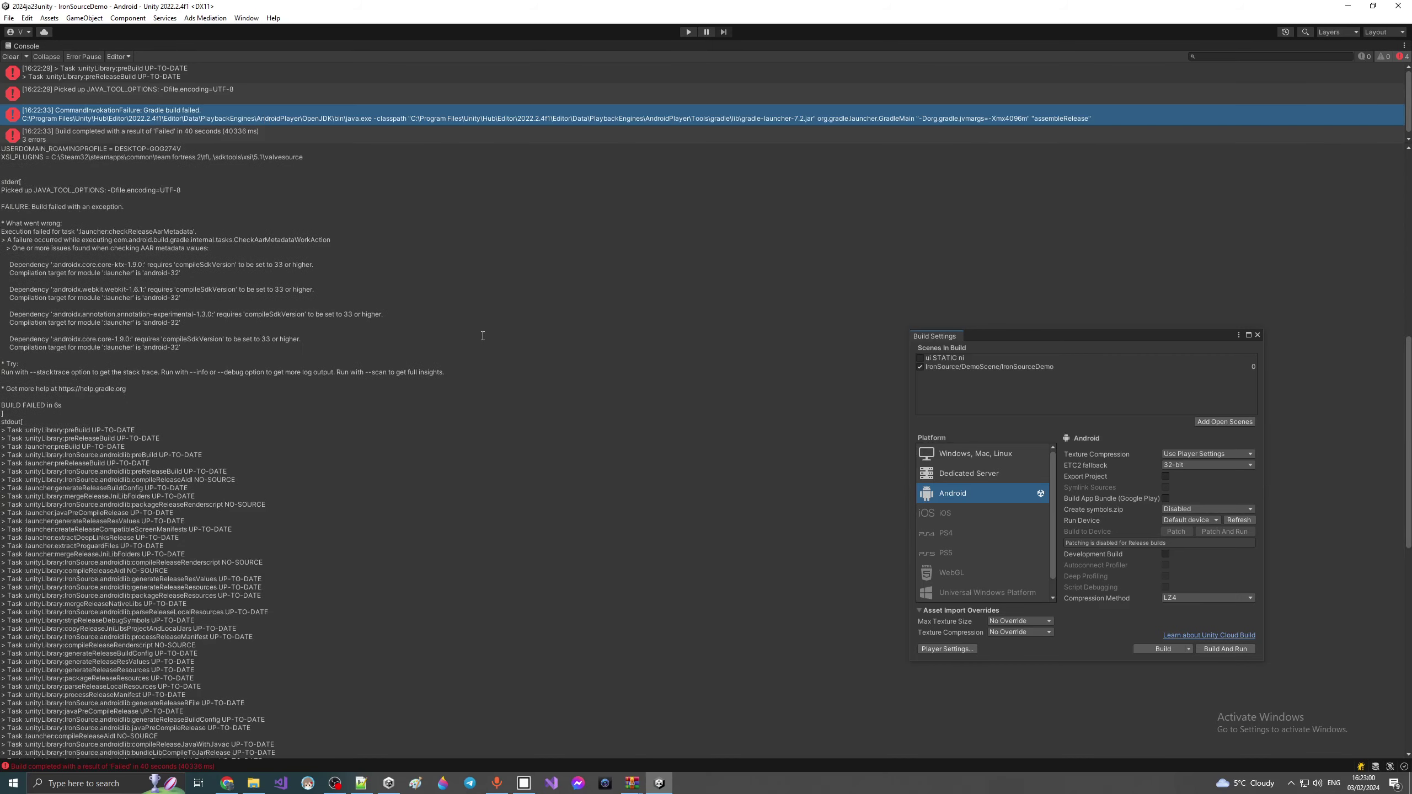
{"action": "scroll", "coordinate": [480, 334], "scroll_direction": "down", "scroll_amount": 10}
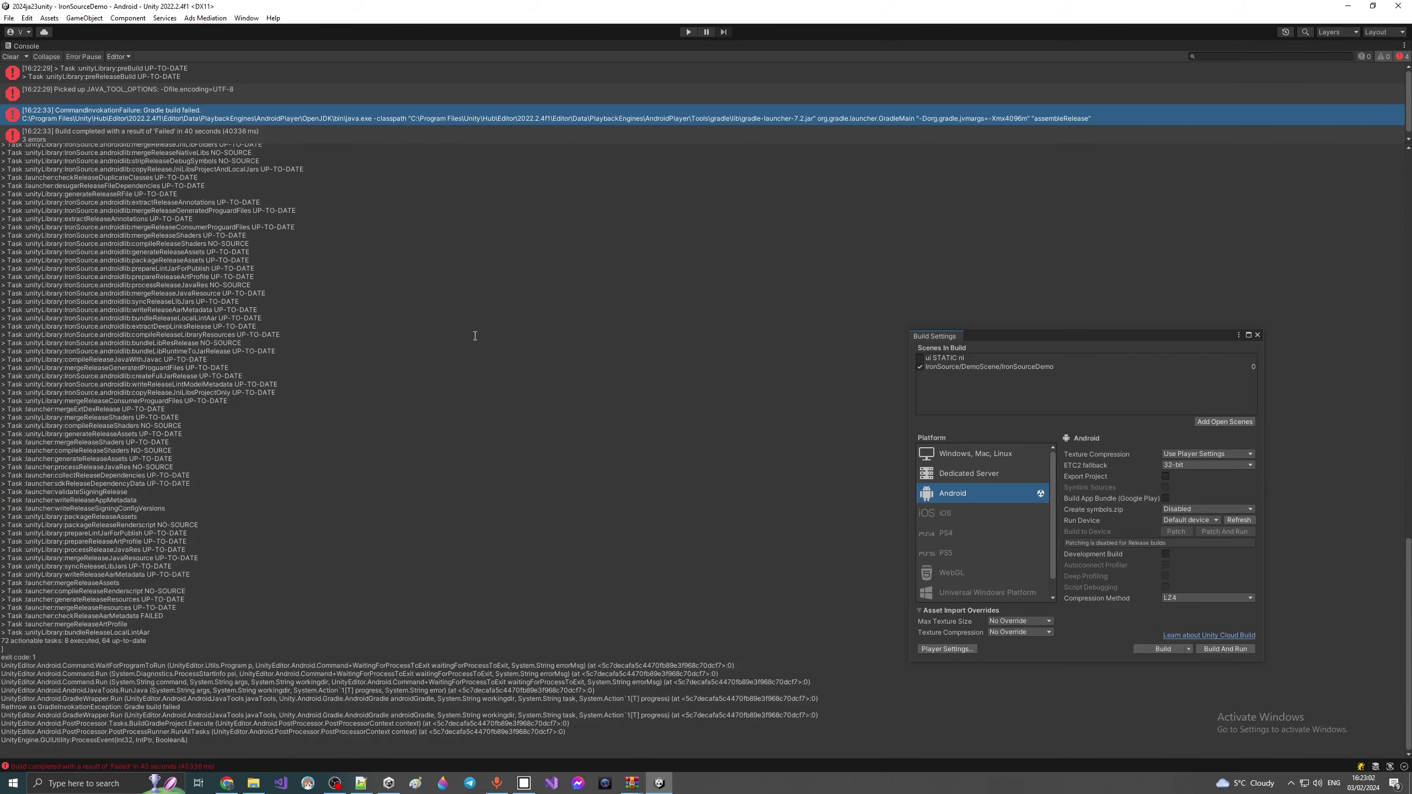
{"action": "scroll", "coordinate": [472, 342], "scroll_direction": "up", "scroll_amount": 10}
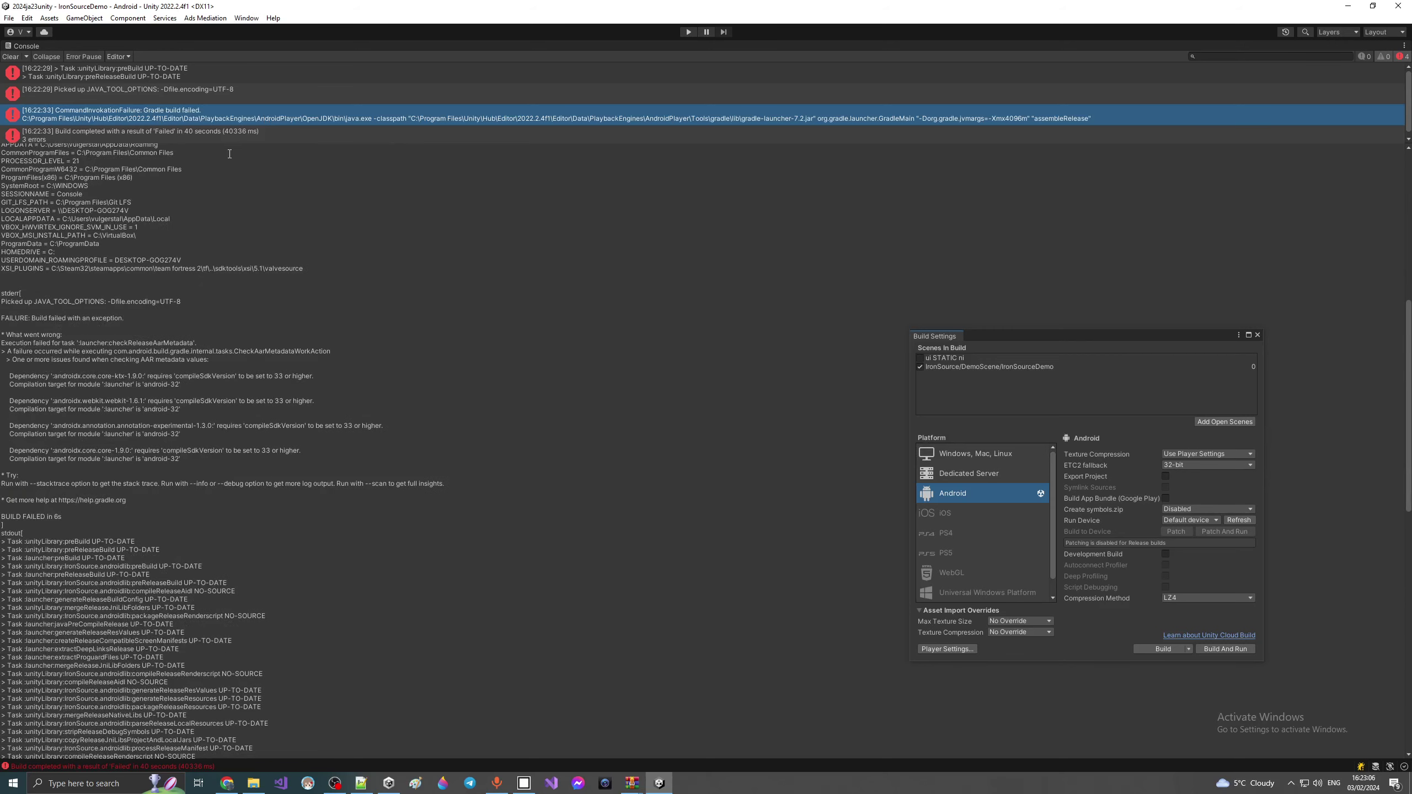
Step: Step through the Console errors, rereading the failure summary and the compileSdkVersion 33 reason
{"action": "left_click", "coordinate": [219, 134]}
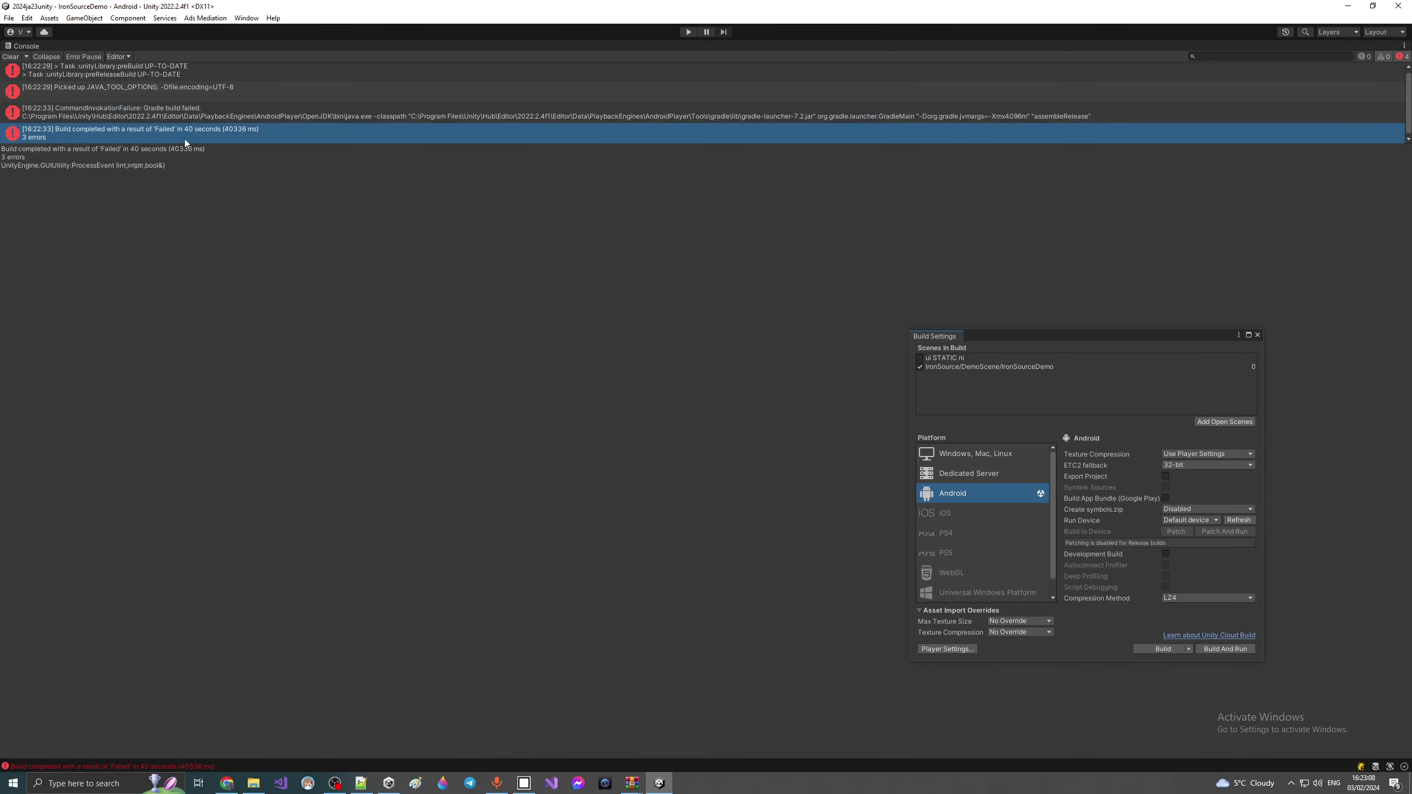
{"action": "left_click", "coordinate": [61, 68]}
{"action": "left_click", "coordinate": [56, 90]}
{"action": "left_click", "coordinate": [49, 112]}
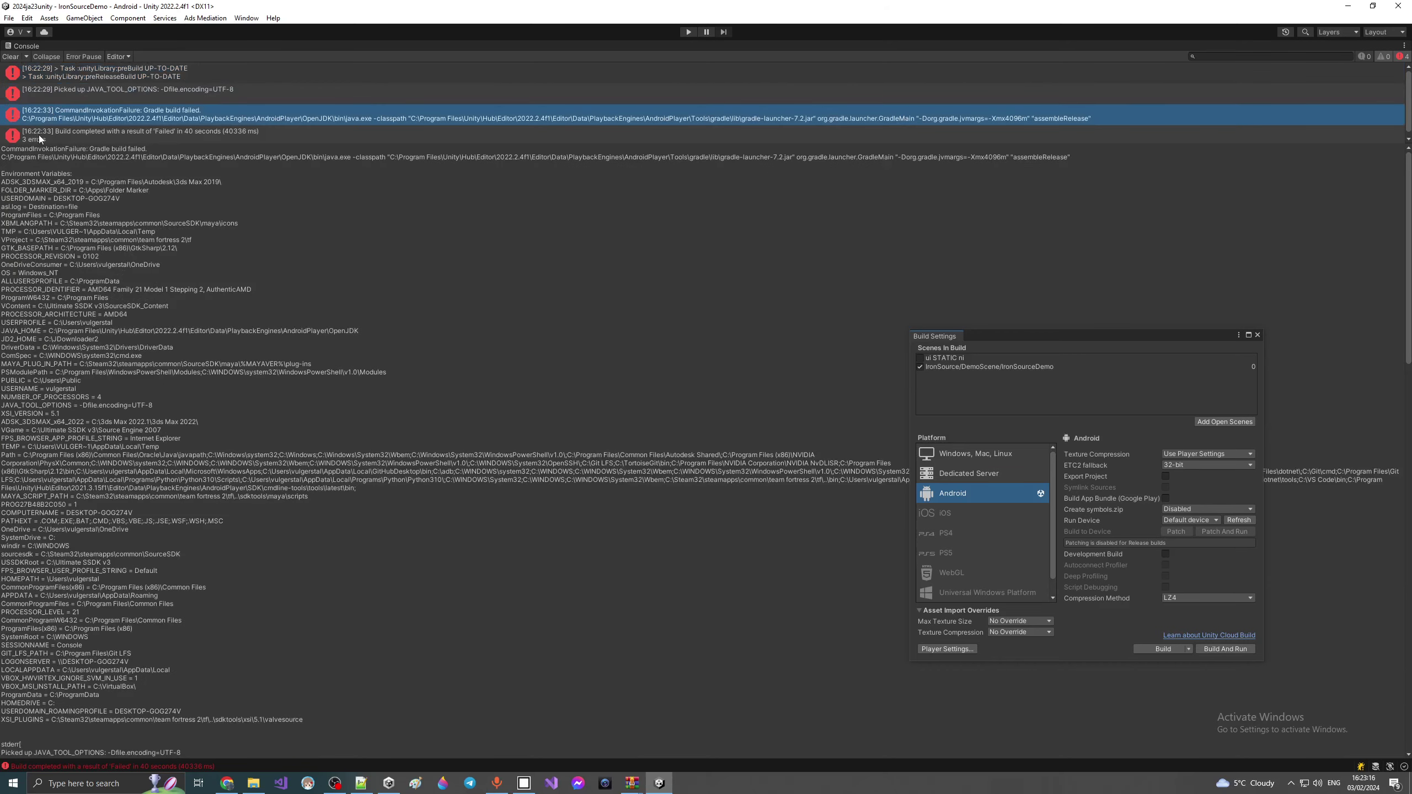
{"action": "left_click", "coordinate": [38, 135]}
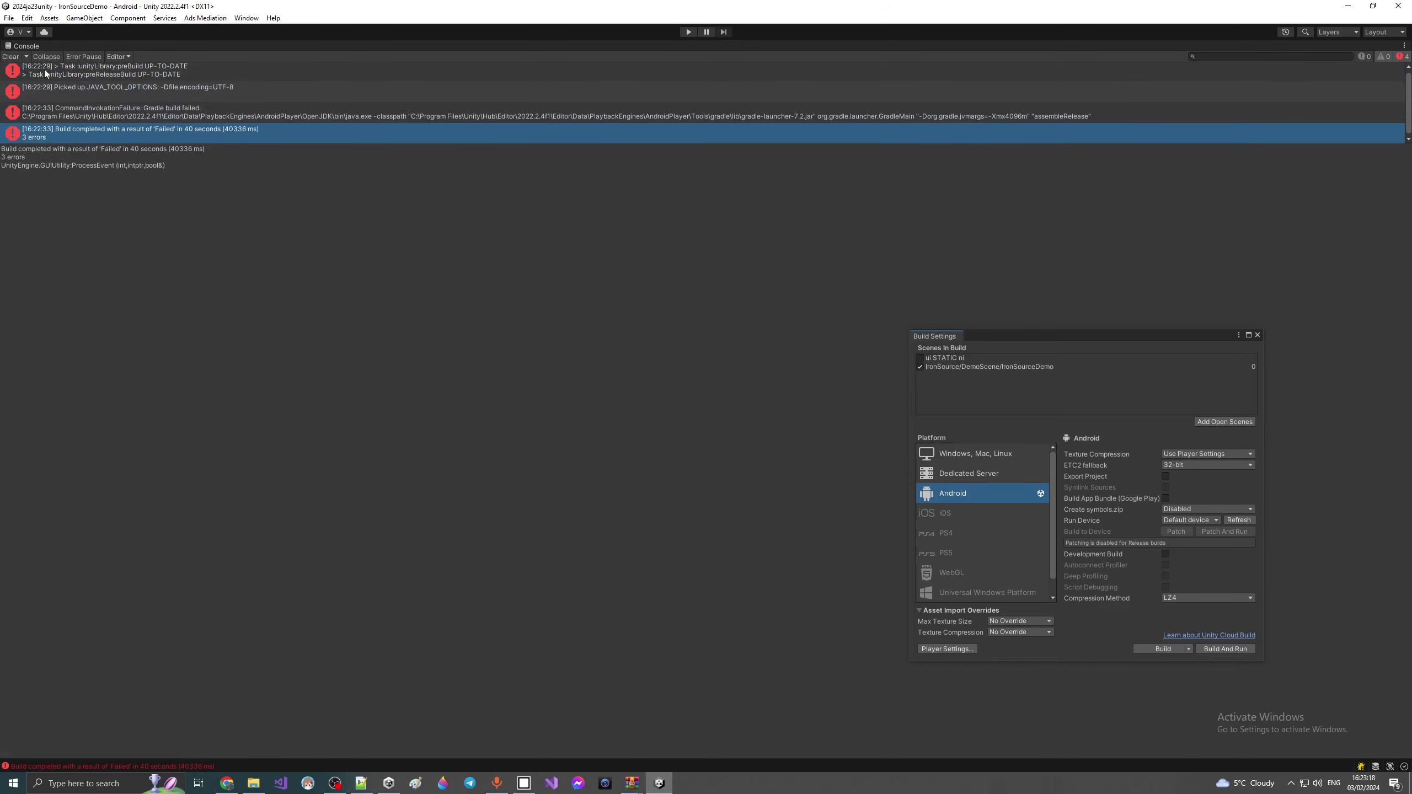
{"action": "left_click", "coordinate": [79, 112]}
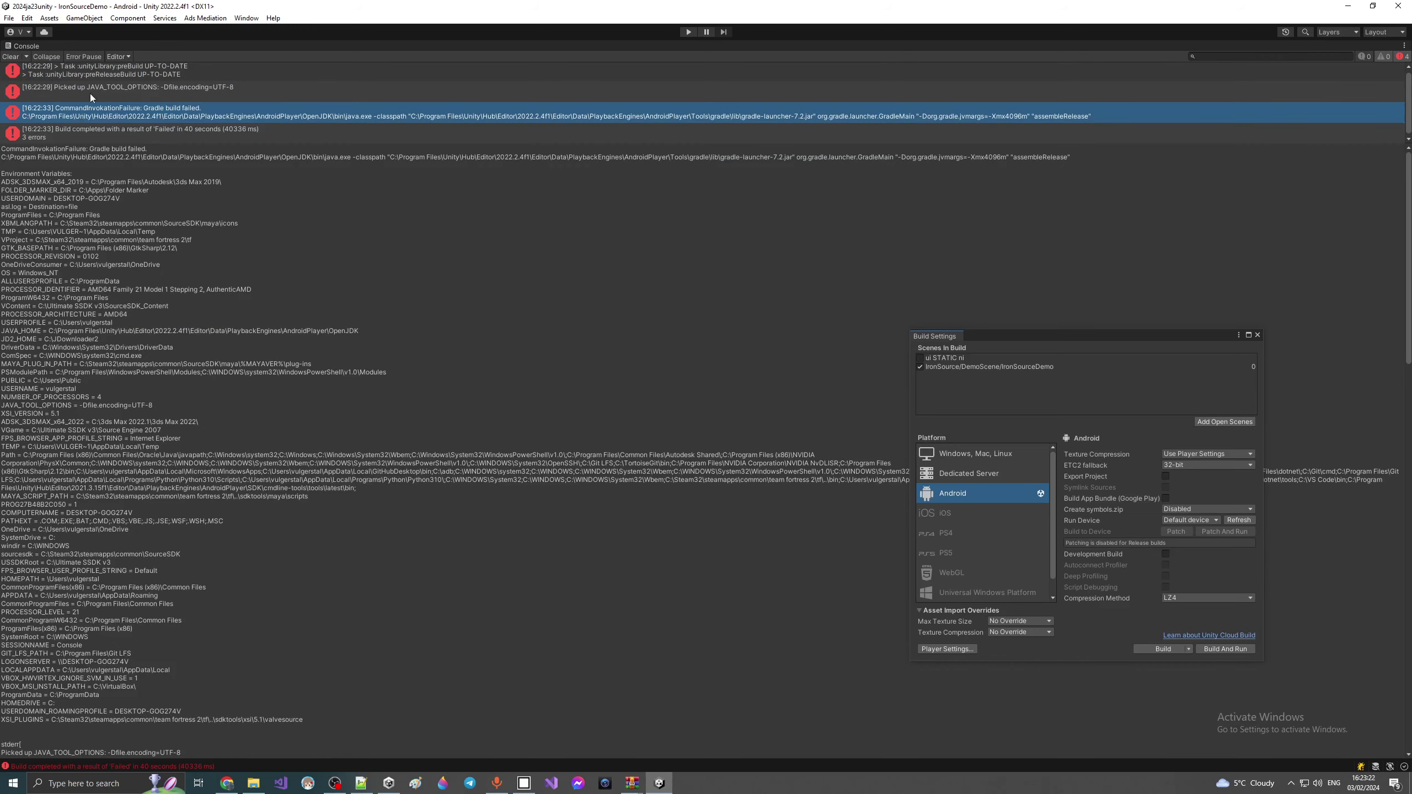
{"action": "left_click", "coordinate": [92, 91]}
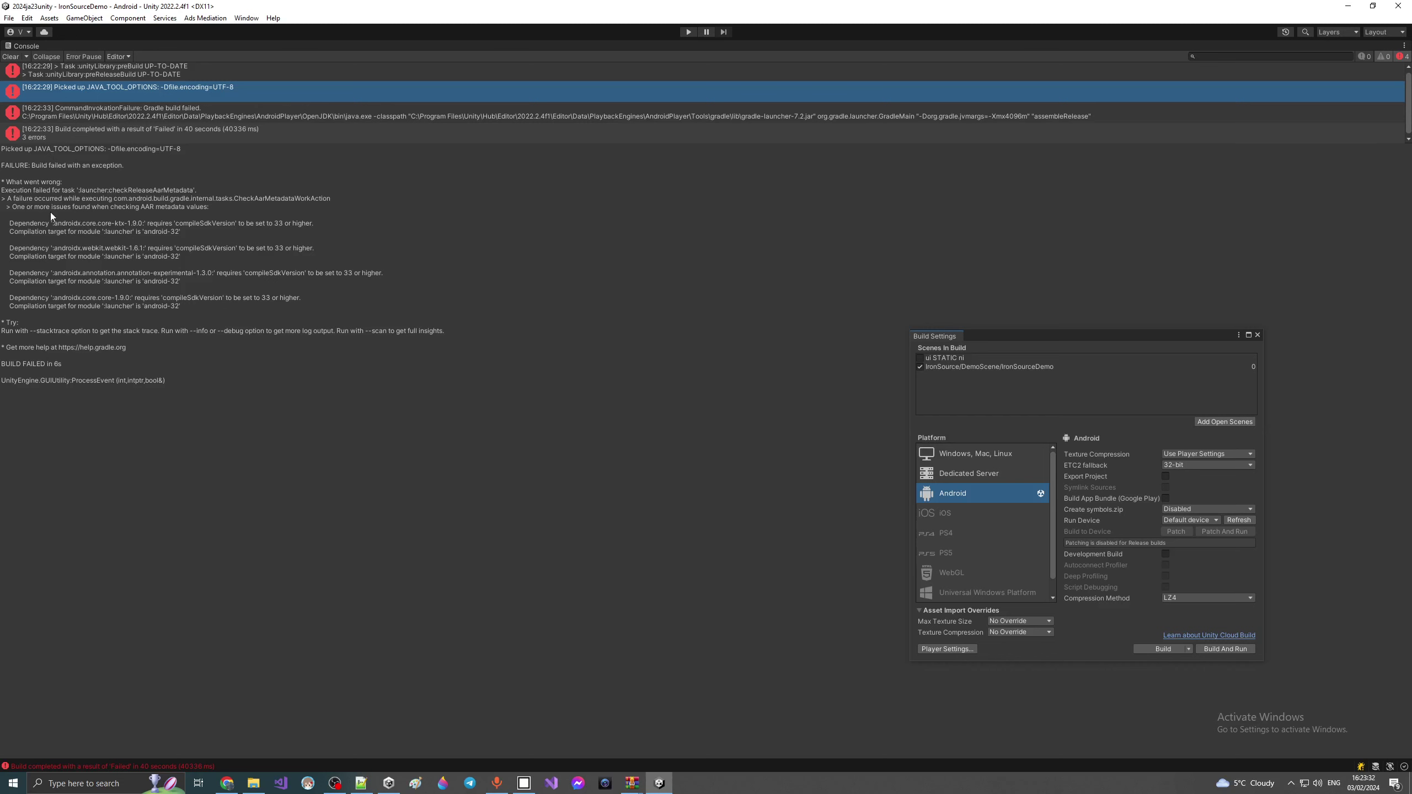
{"action": "left_click", "coordinate": [84, 69]}
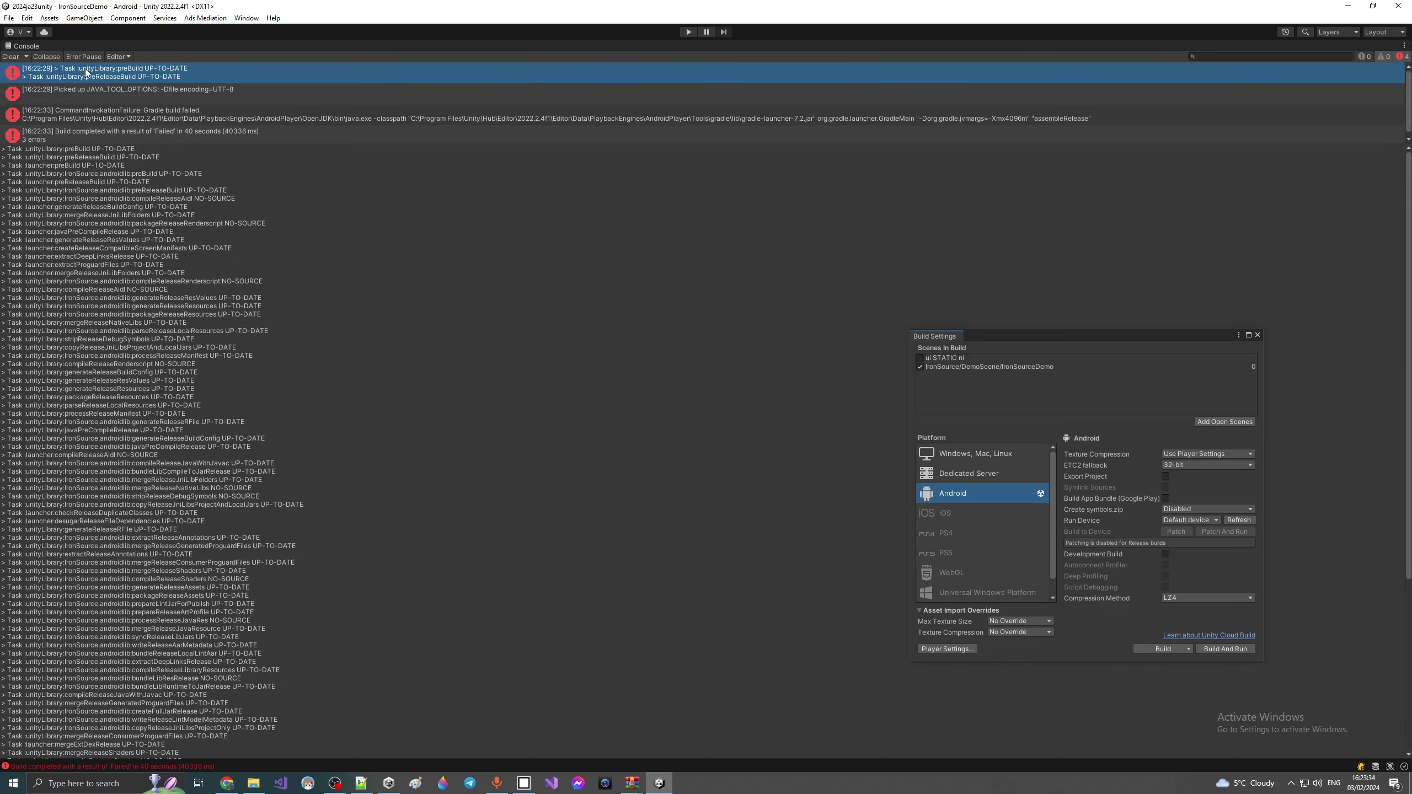
Step: Set the Player's Target API Level to Android 13.0 (API level 33)
{"action": "left_click", "coordinate": [26, 18]}
{"action": "left_click", "coordinate": [98, 368]}
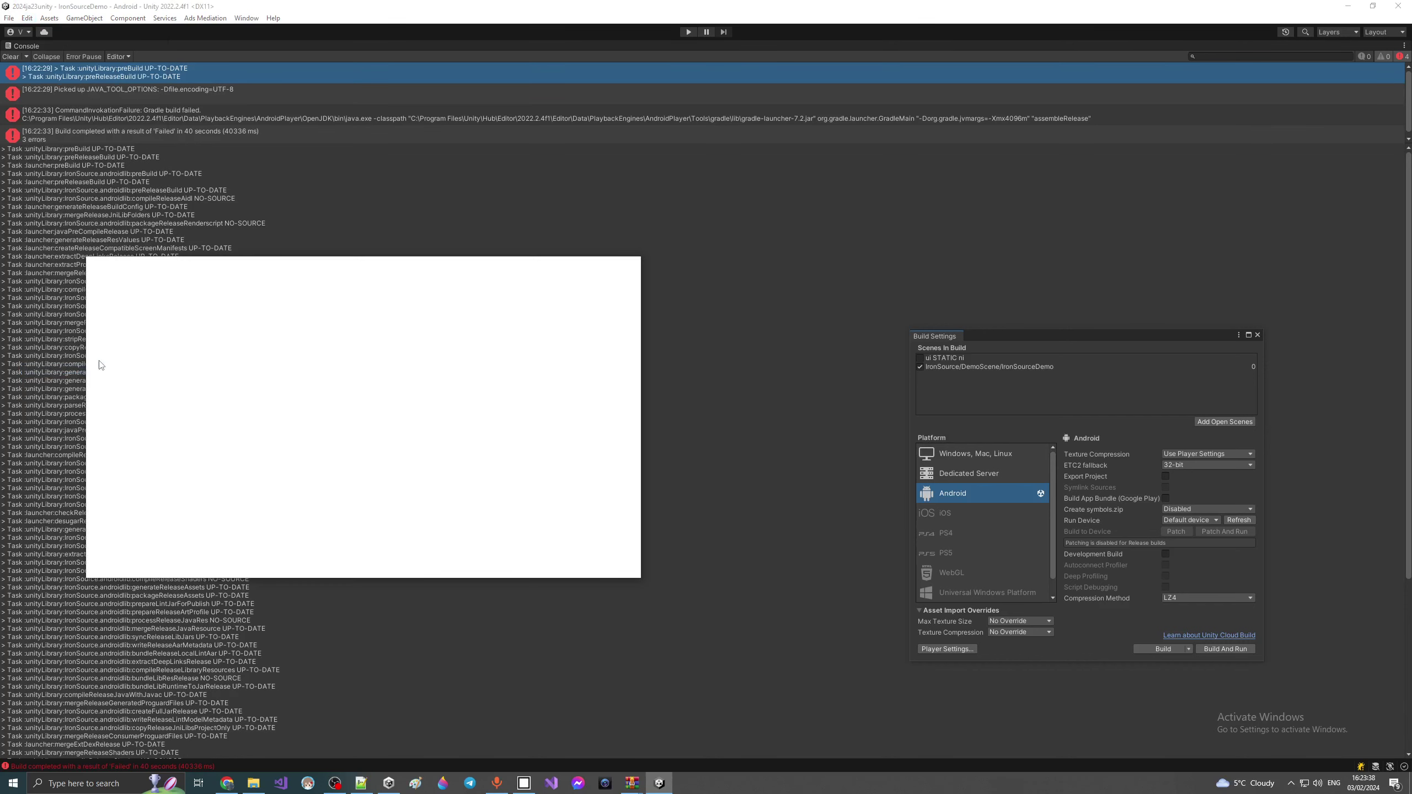
{"action": "scroll", "coordinate": [339, 493], "scroll_direction": "down", "scroll_amount": 15}
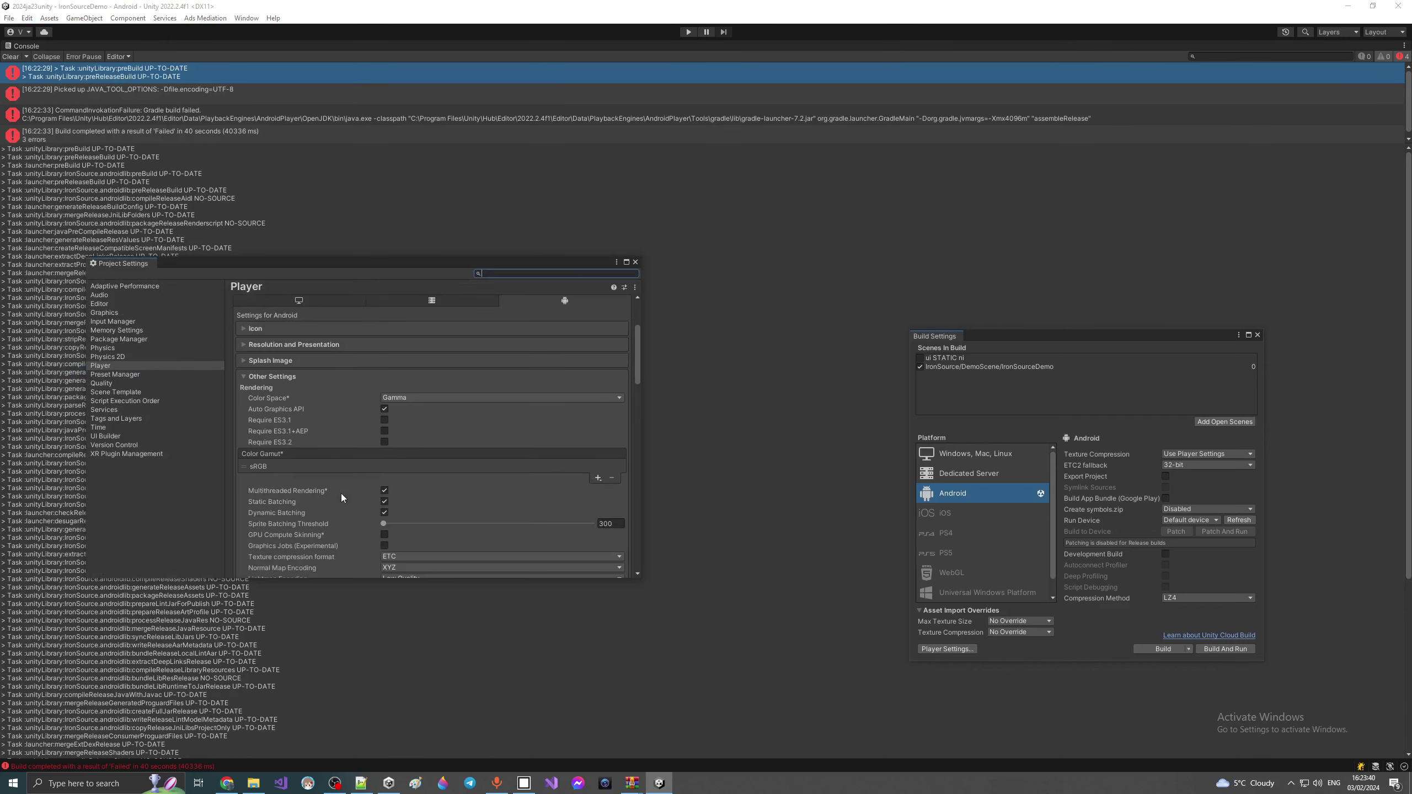
{"action": "scroll", "coordinate": [340, 498], "scroll_direction": "down", "scroll_amount": 4}
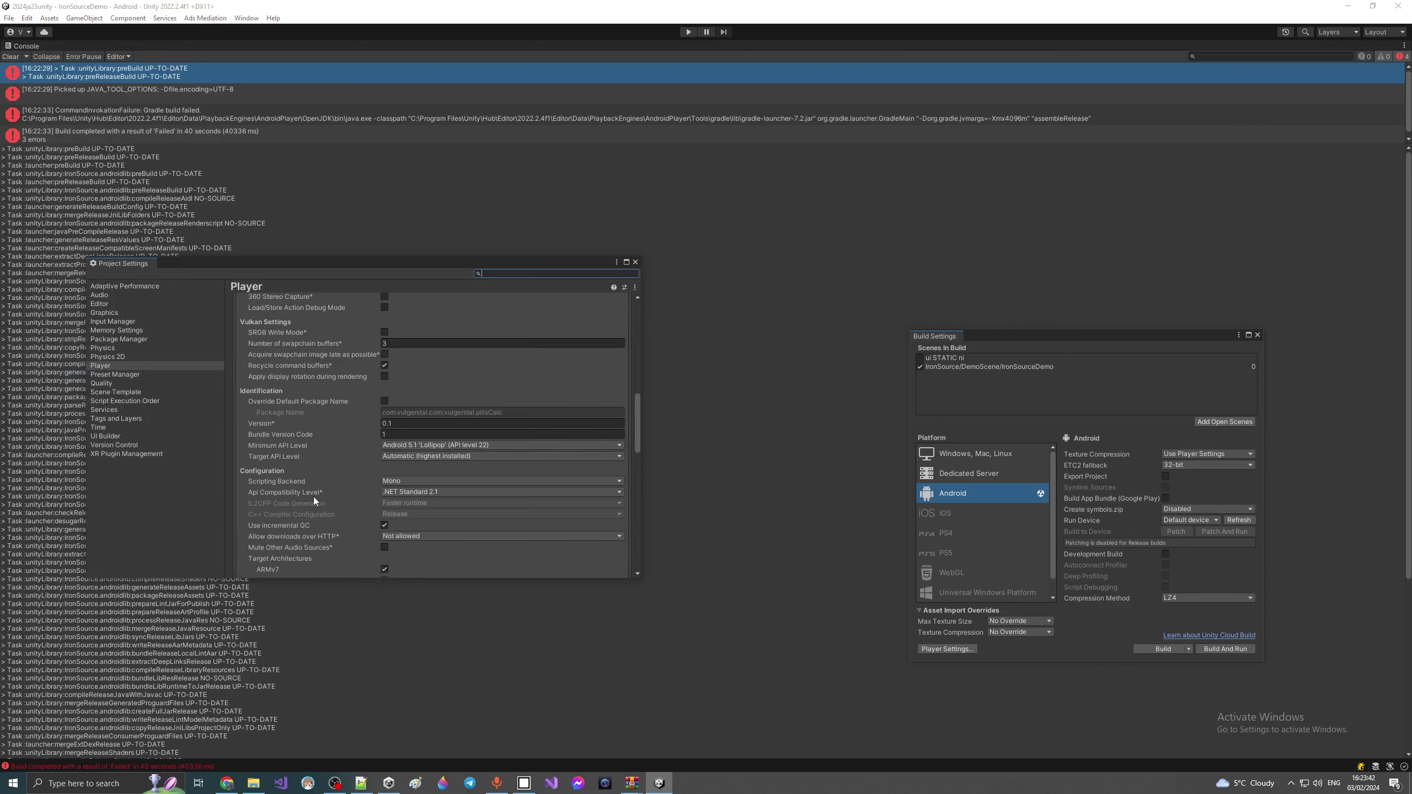
{"action": "left_click", "coordinate": [401, 457]}
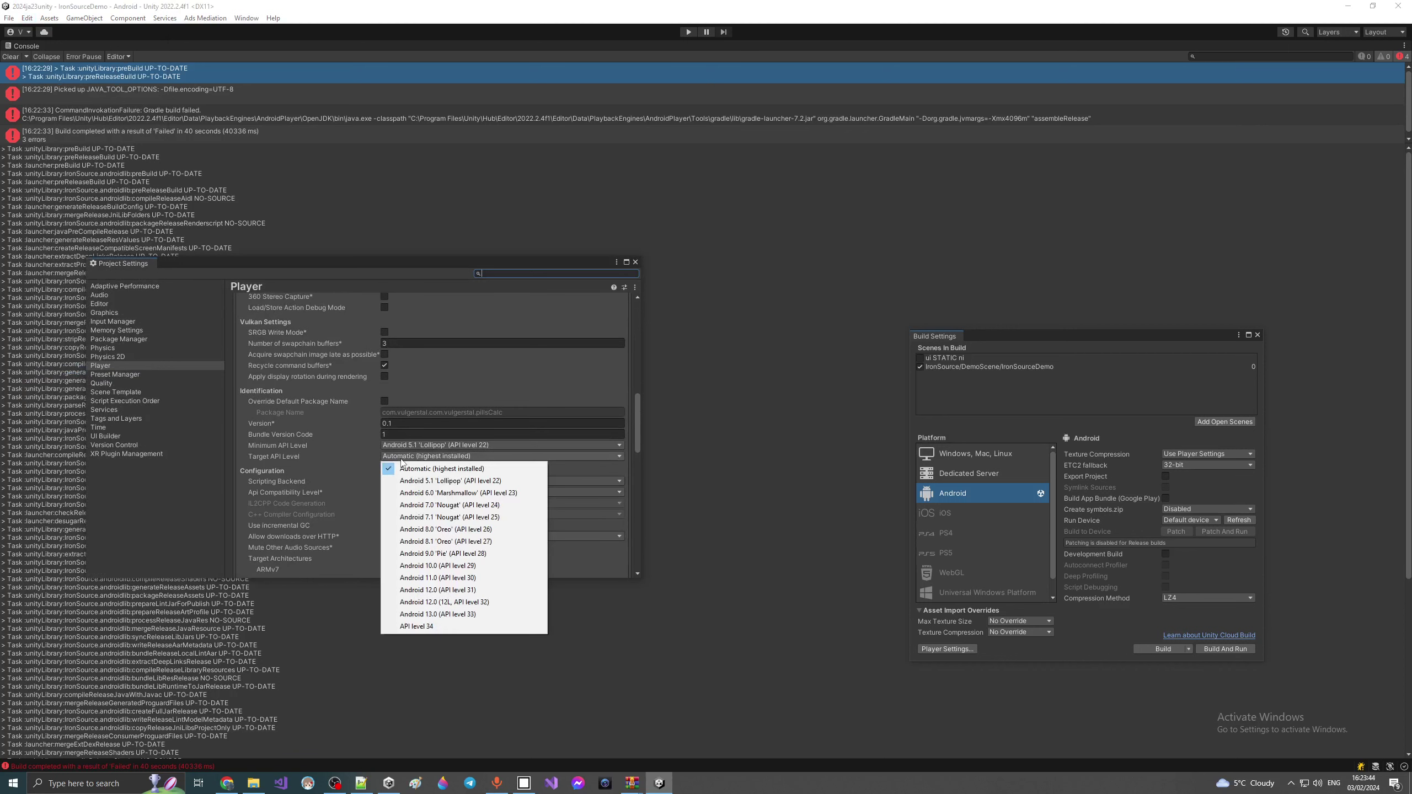
{"action": "left_click", "coordinate": [458, 613]}
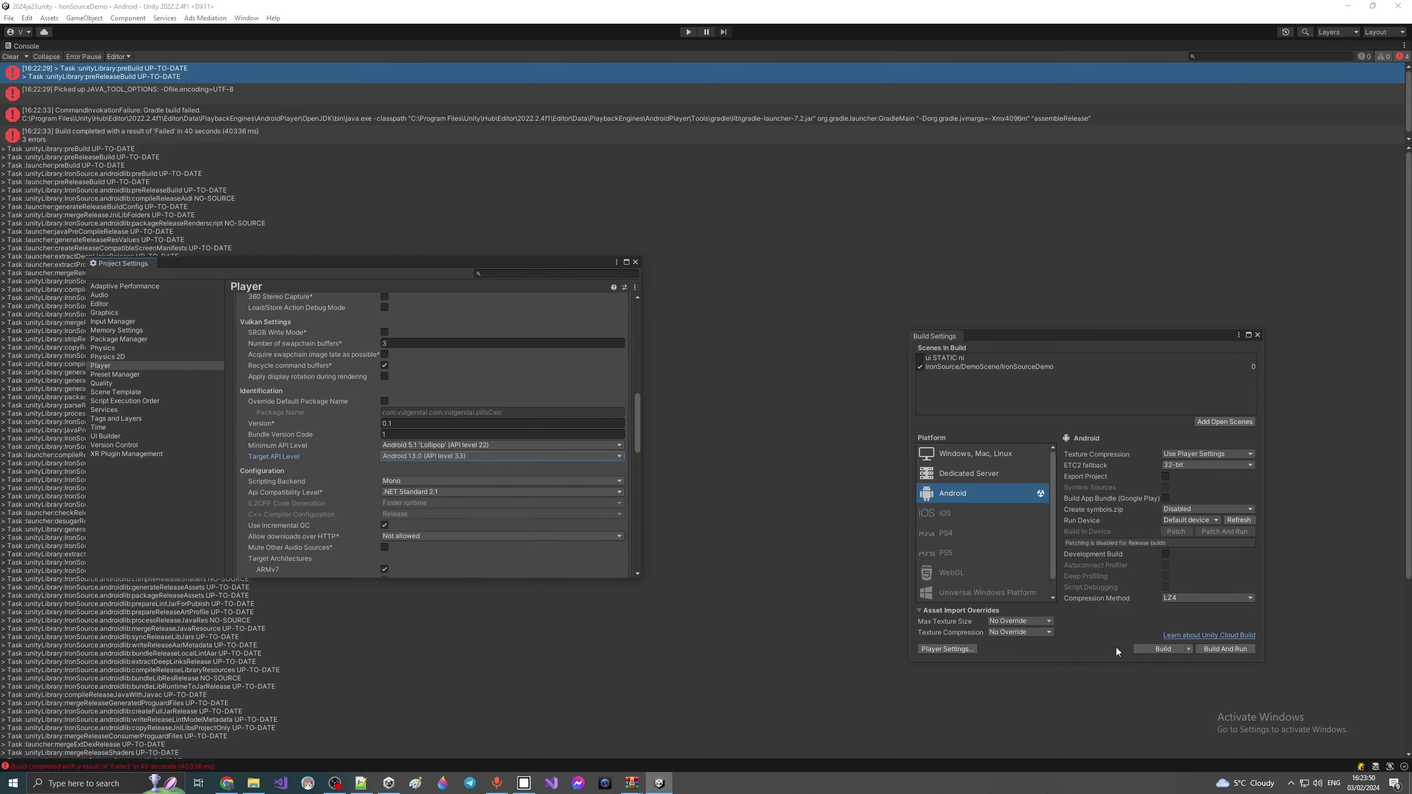
Step: Build the APK again, replacing the existing file
{"action": "left_click", "coordinate": [1138, 648]}
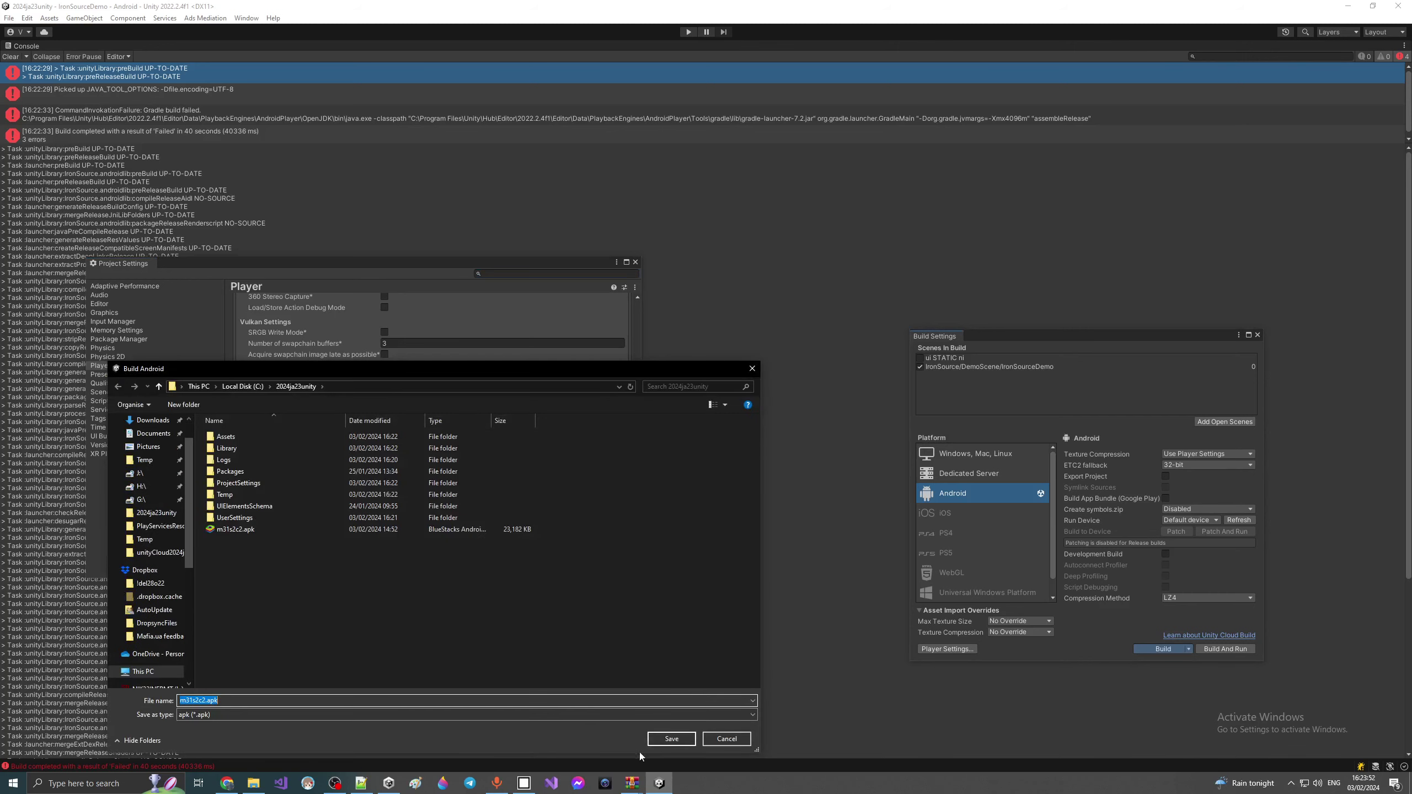
{"action": "left_click", "coordinate": [662, 739]}
{"action": "left_click", "coordinate": [731, 392]}
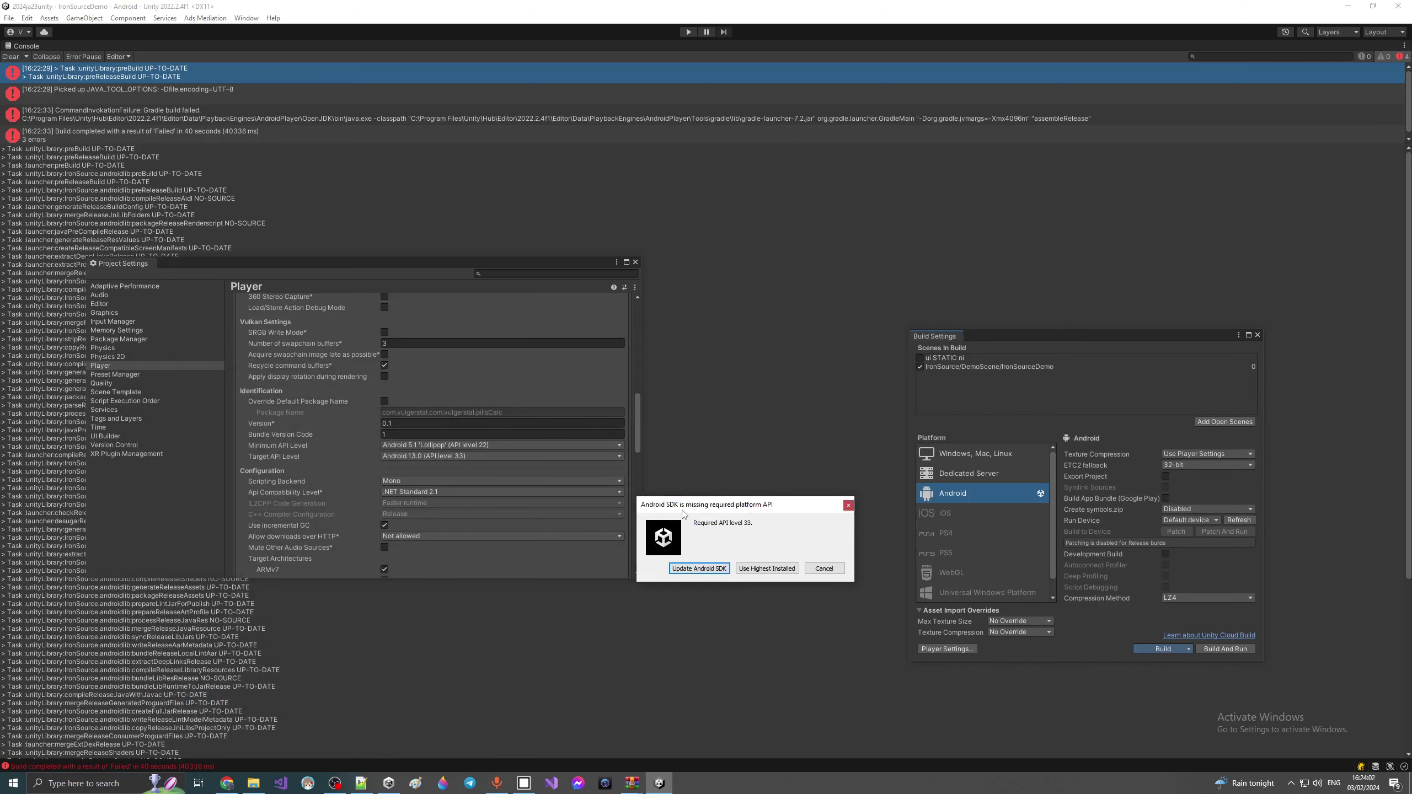
Step: Read the sdkmanager install commands on lines 23–27 in the notes, then minimize Notepad++
{"action": "left_click", "coordinate": [361, 783]}
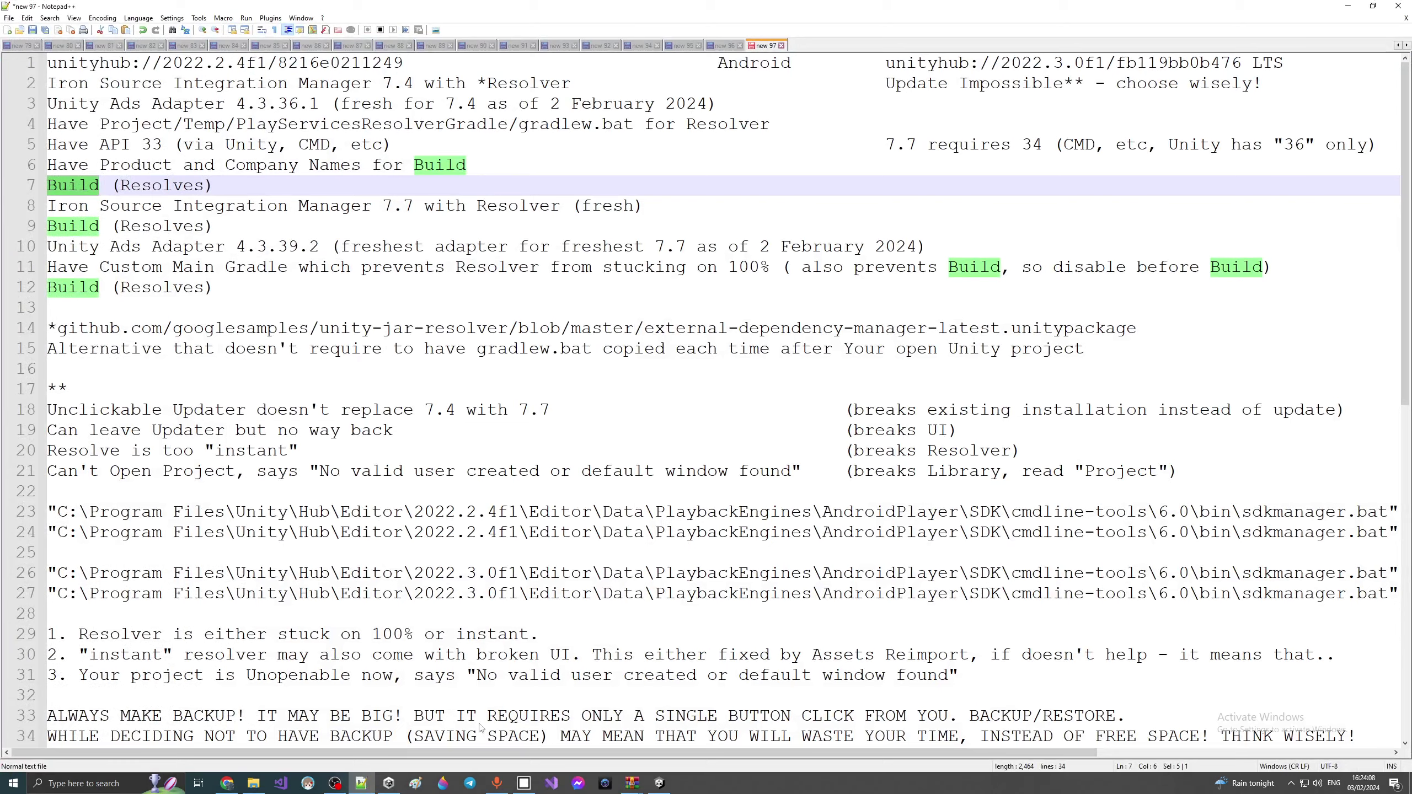
{"action": "left_click_drag", "start_coordinate": [470, 752], "coordinate": [899, 733]}
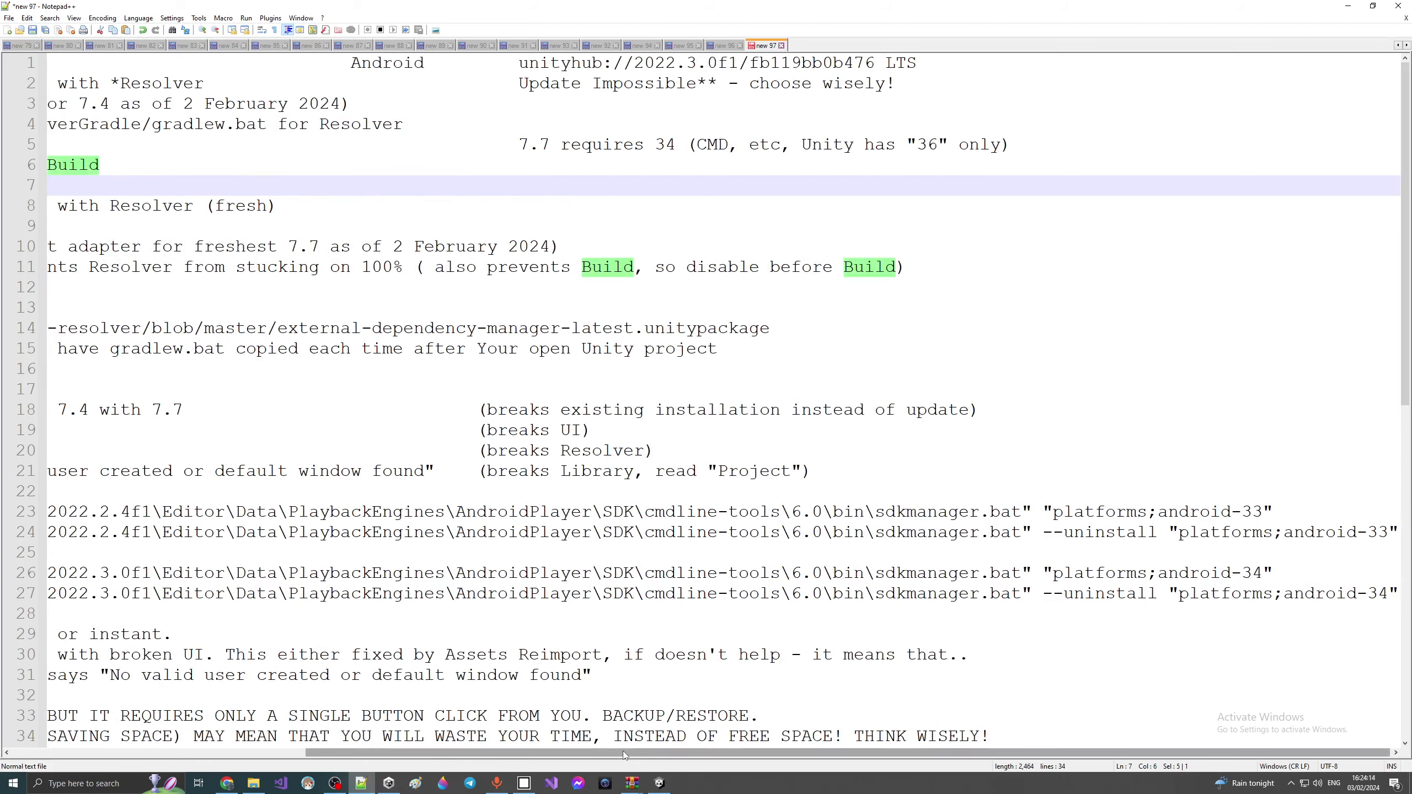
{"action": "left_click_drag", "start_coordinate": [398, 752], "coordinate": [101, 749]}
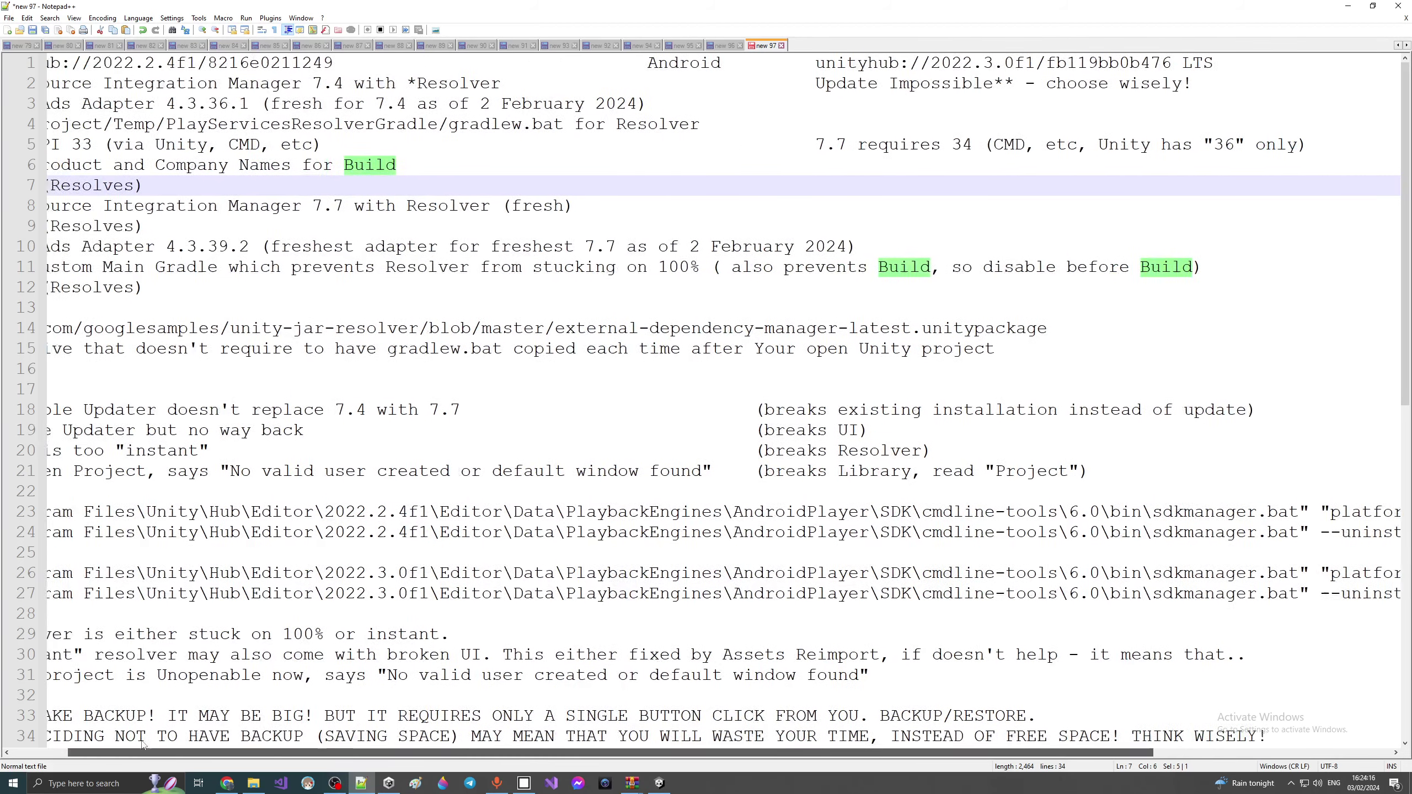
{"action": "left_click_drag", "start_coordinate": [57, 513], "coordinate": [112, 515]}
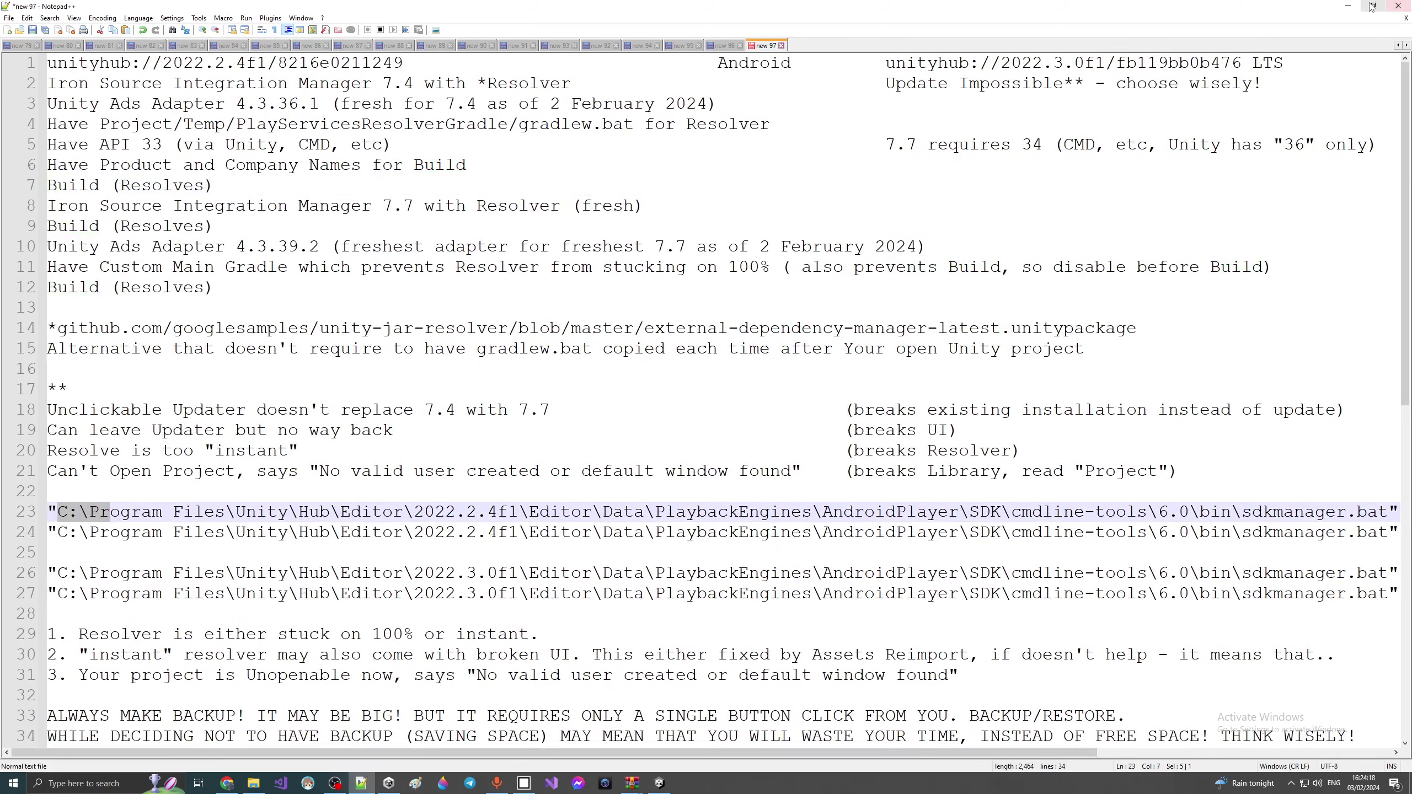
{"action": "left_click", "coordinate": [1349, 7]}
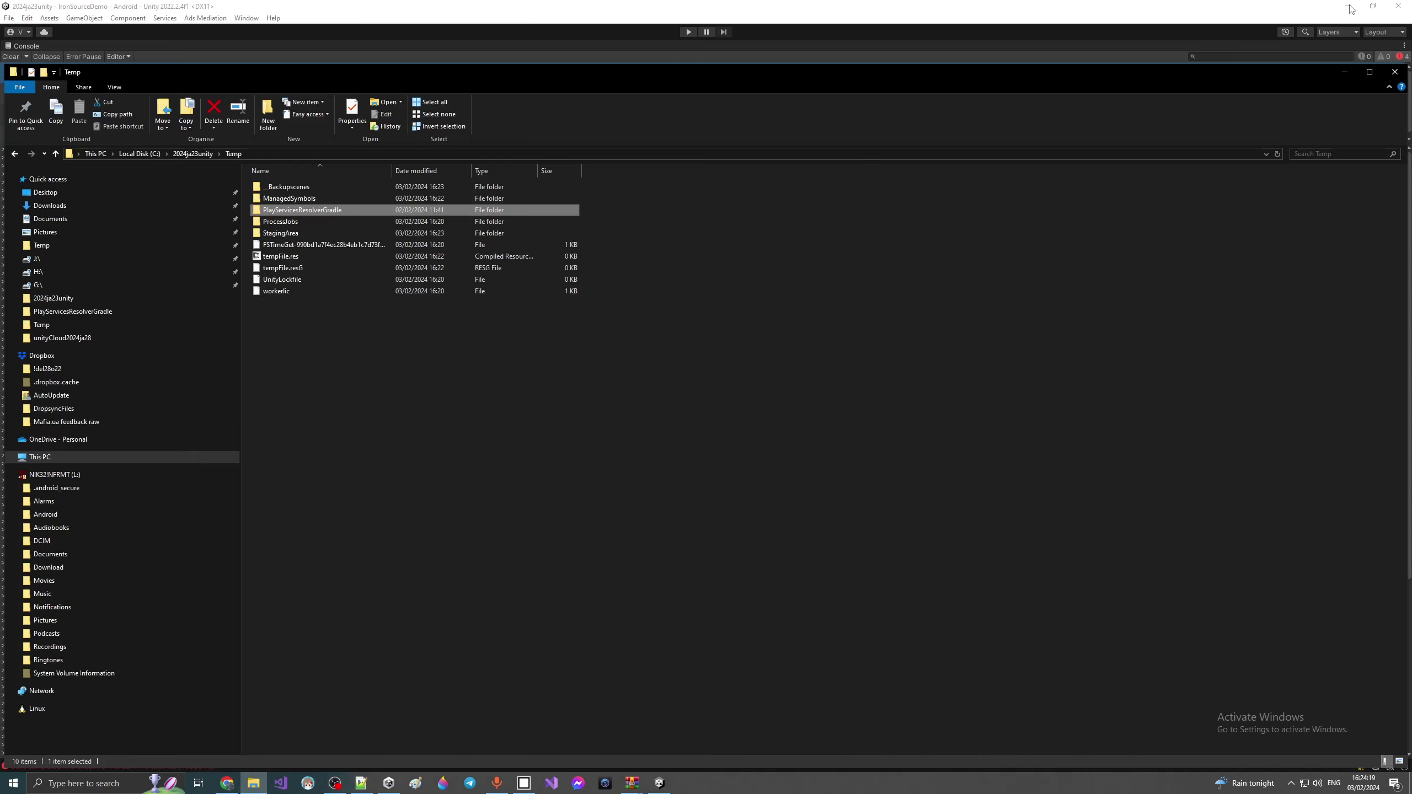
Step: Bring Unity forward, then return to the Notepad++ notes showing the platforms;android-33 sdkmanager command
{"action": "left_click", "coordinate": [659, 783]}
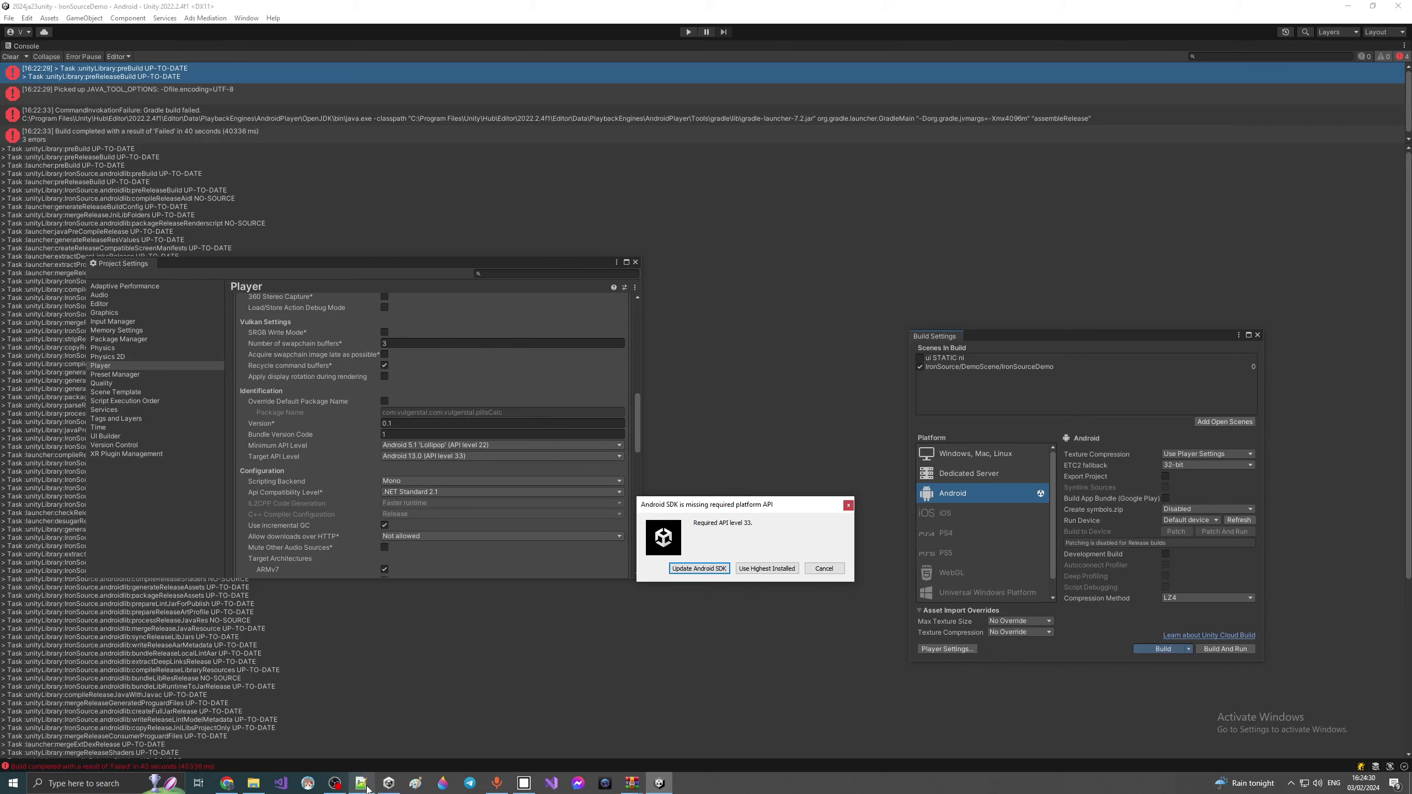
{"action": "left_click", "coordinate": [361, 783]}
Step: Copy the line 23 sdkmanager command from the Notepad++ notes
{"action": "left_click_drag", "start_coordinate": [377, 755], "coordinate": [672, 754]}
{"action": "left_click_drag", "start_coordinate": [1279, 518], "coordinate": [49, 514]}
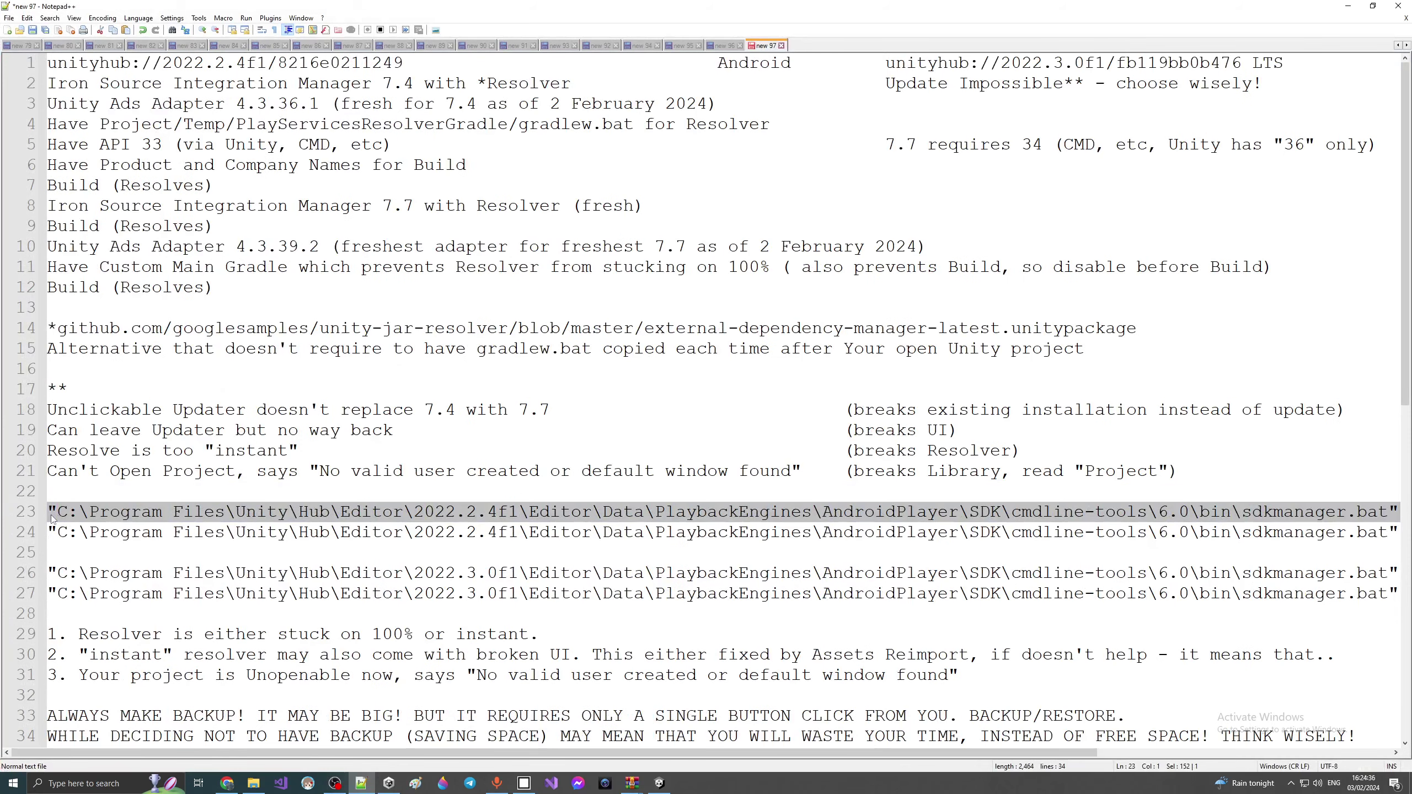
{"action": "right_click", "coordinate": [53, 514]}
{"action": "left_click", "coordinate": [76, 534]}
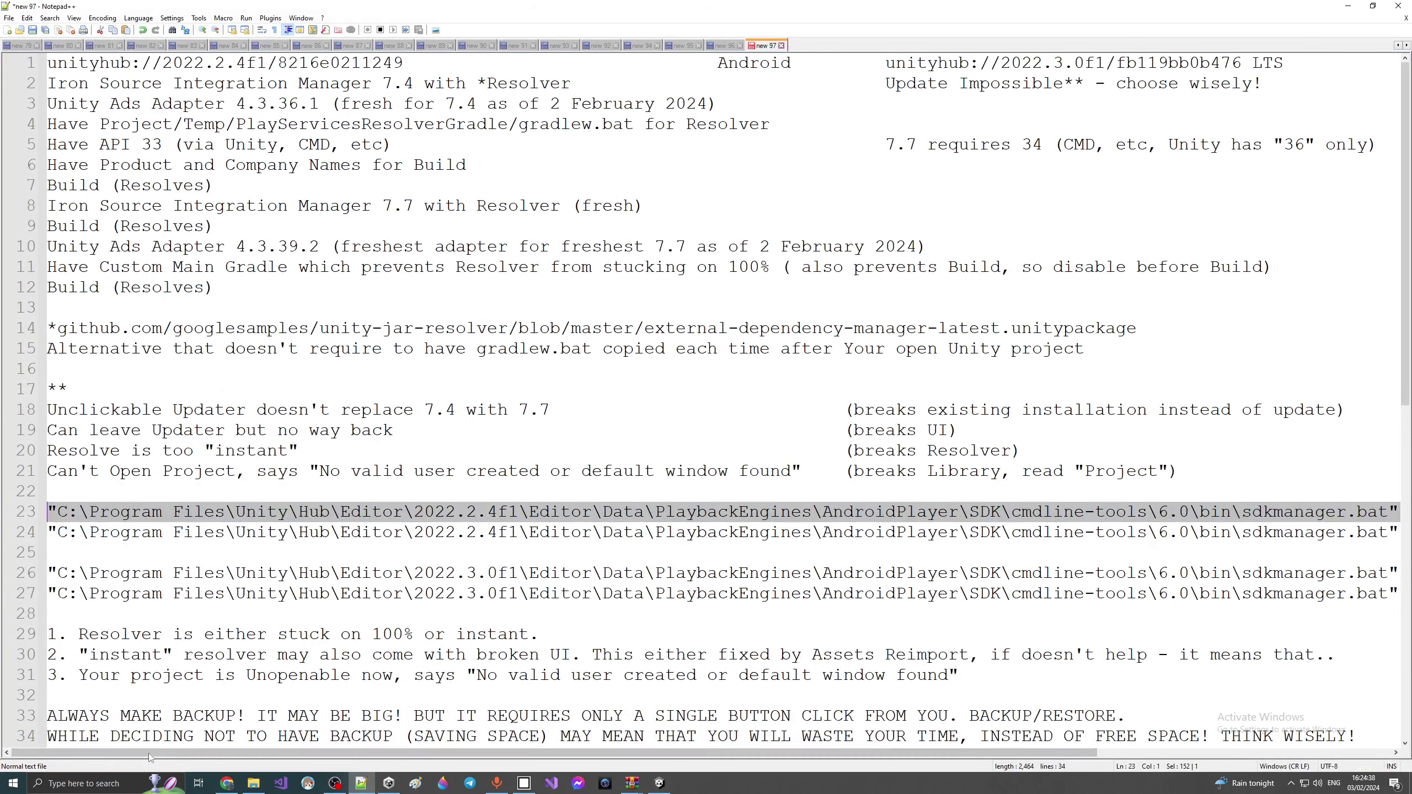
Step: Run the command in an administrator Command Prompt to install Android SDK Platform 33
{"action": "left_click", "coordinate": [109, 784]}
{"action": "type", "text": "cmd"}
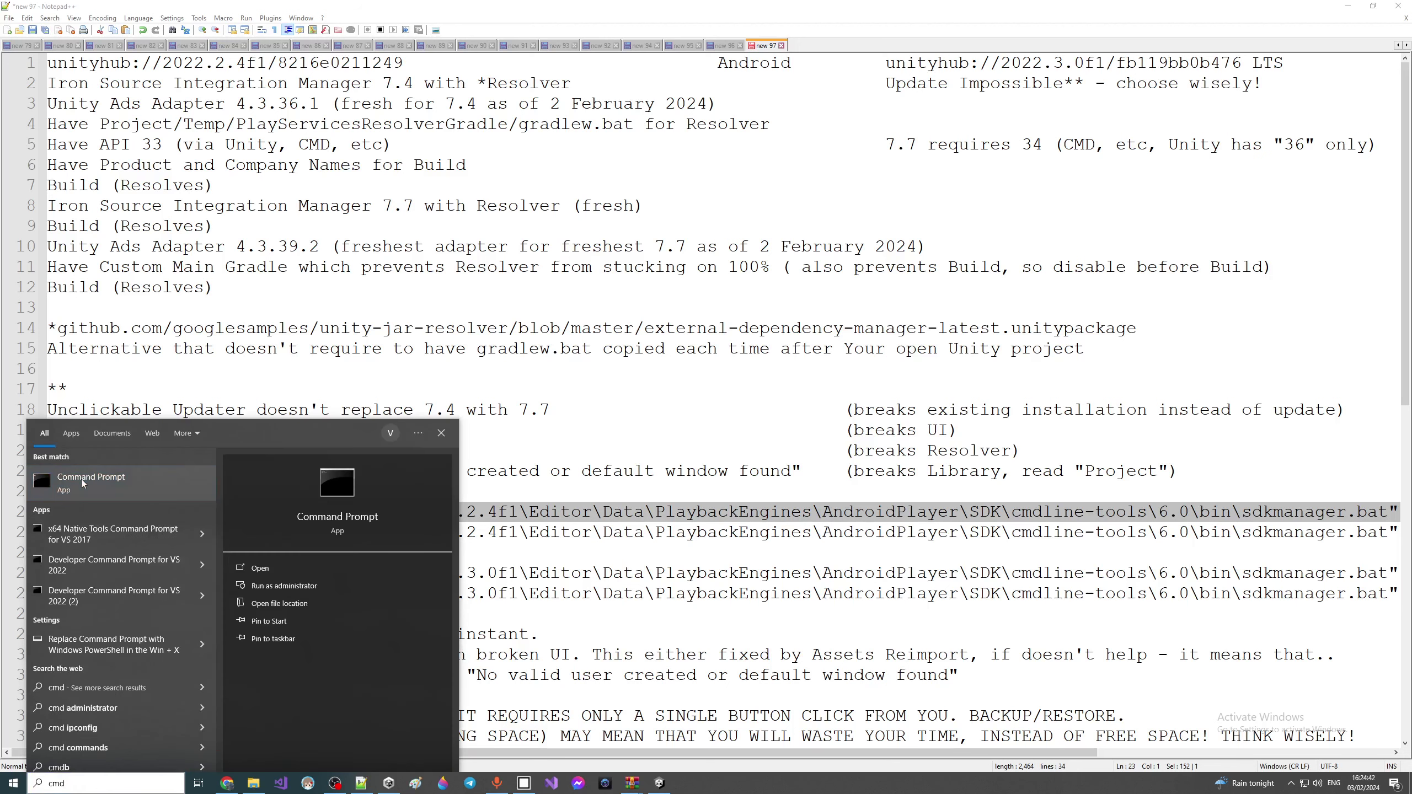
{"action": "left_click", "coordinate": [80, 483]}
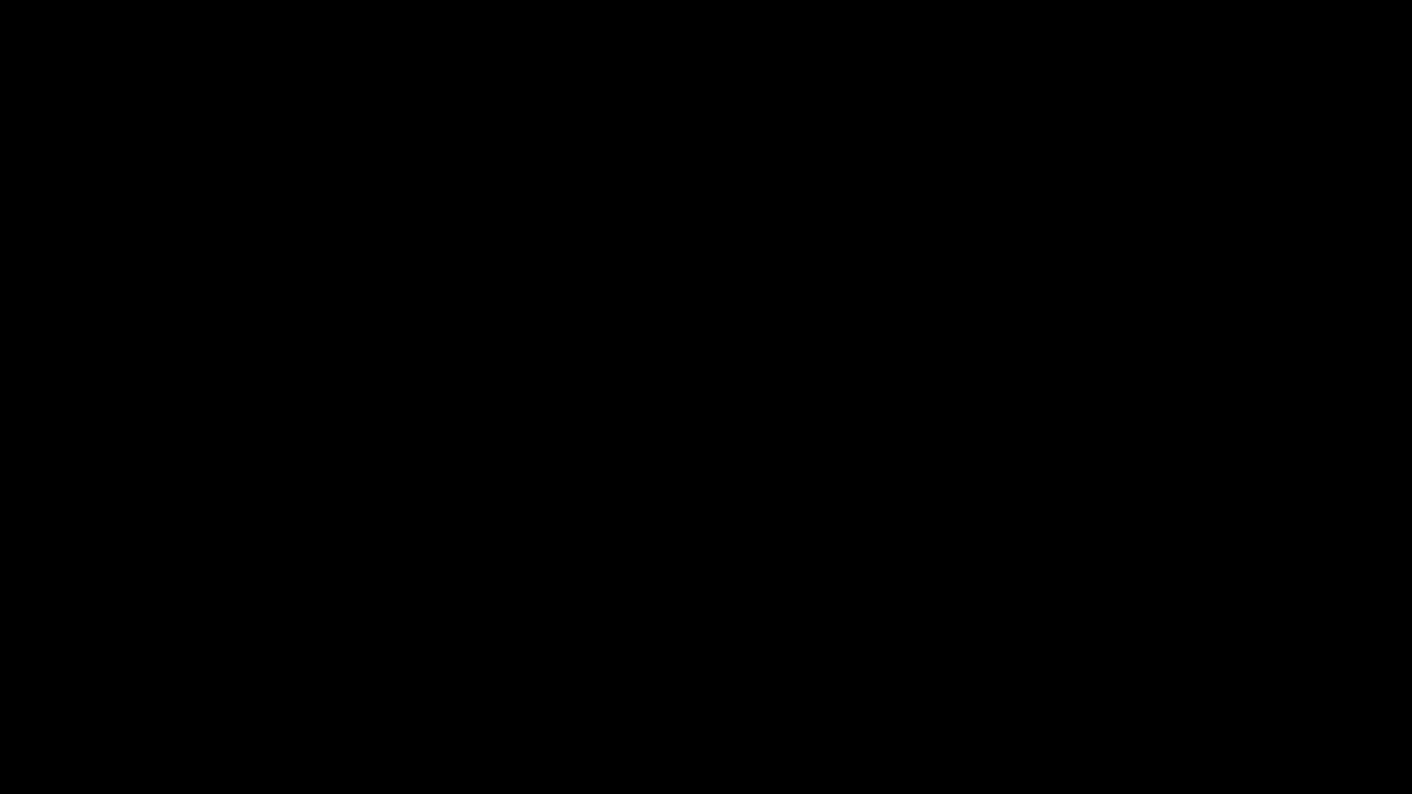
{"action": "key", "text": "ctrl+v"}
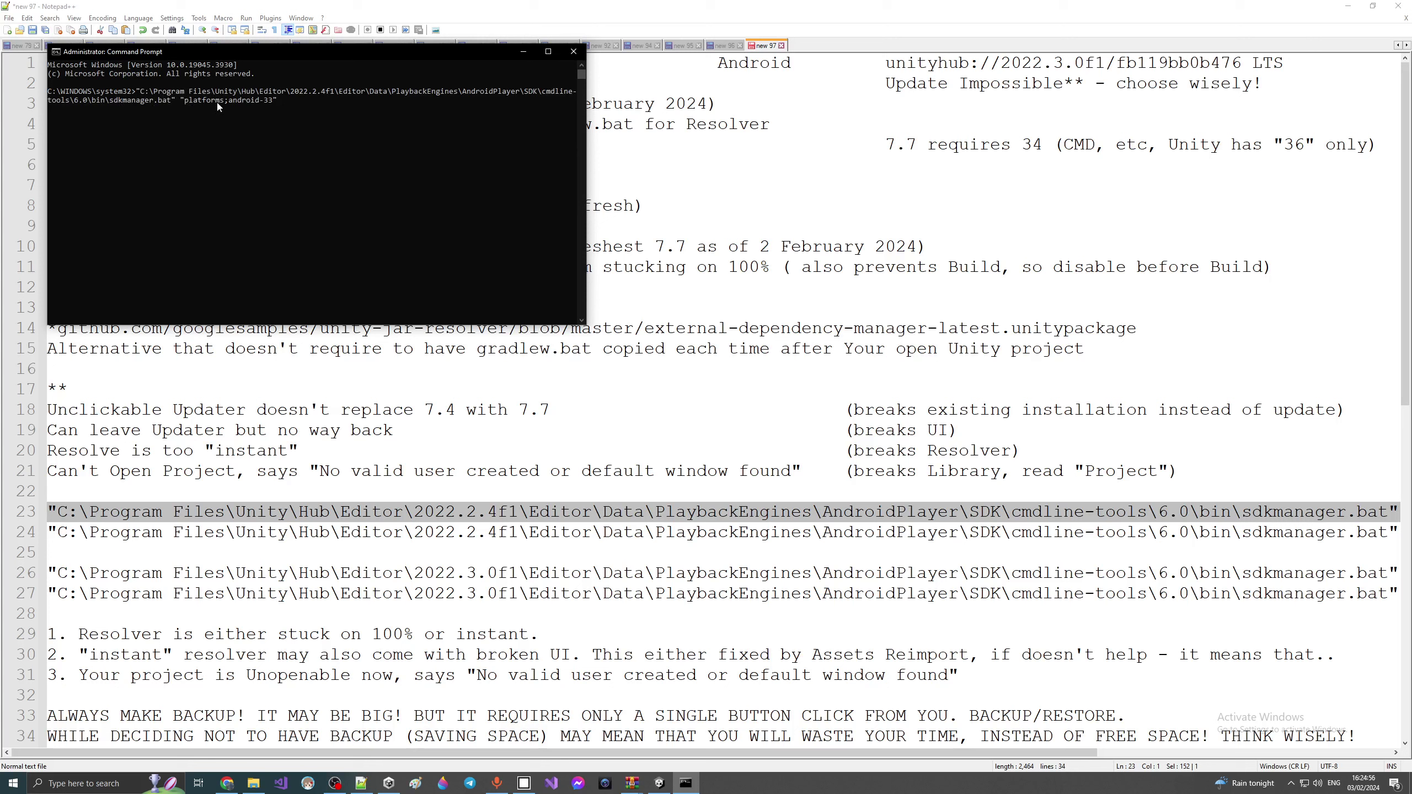
{"action": "key", "text": "Return"}
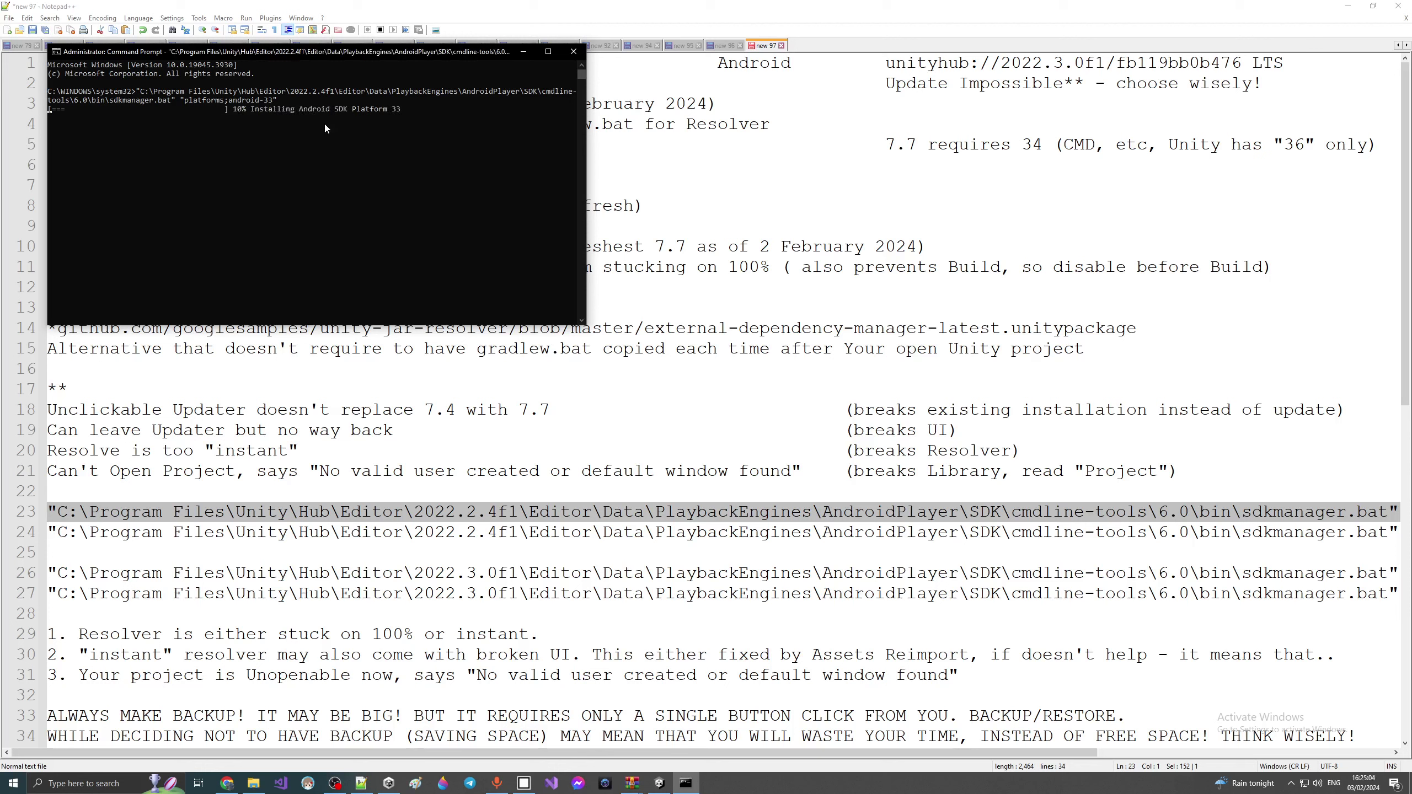
{"action": "left_click_drag", "start_coordinate": [311, 53], "coordinate": [362, 270]}
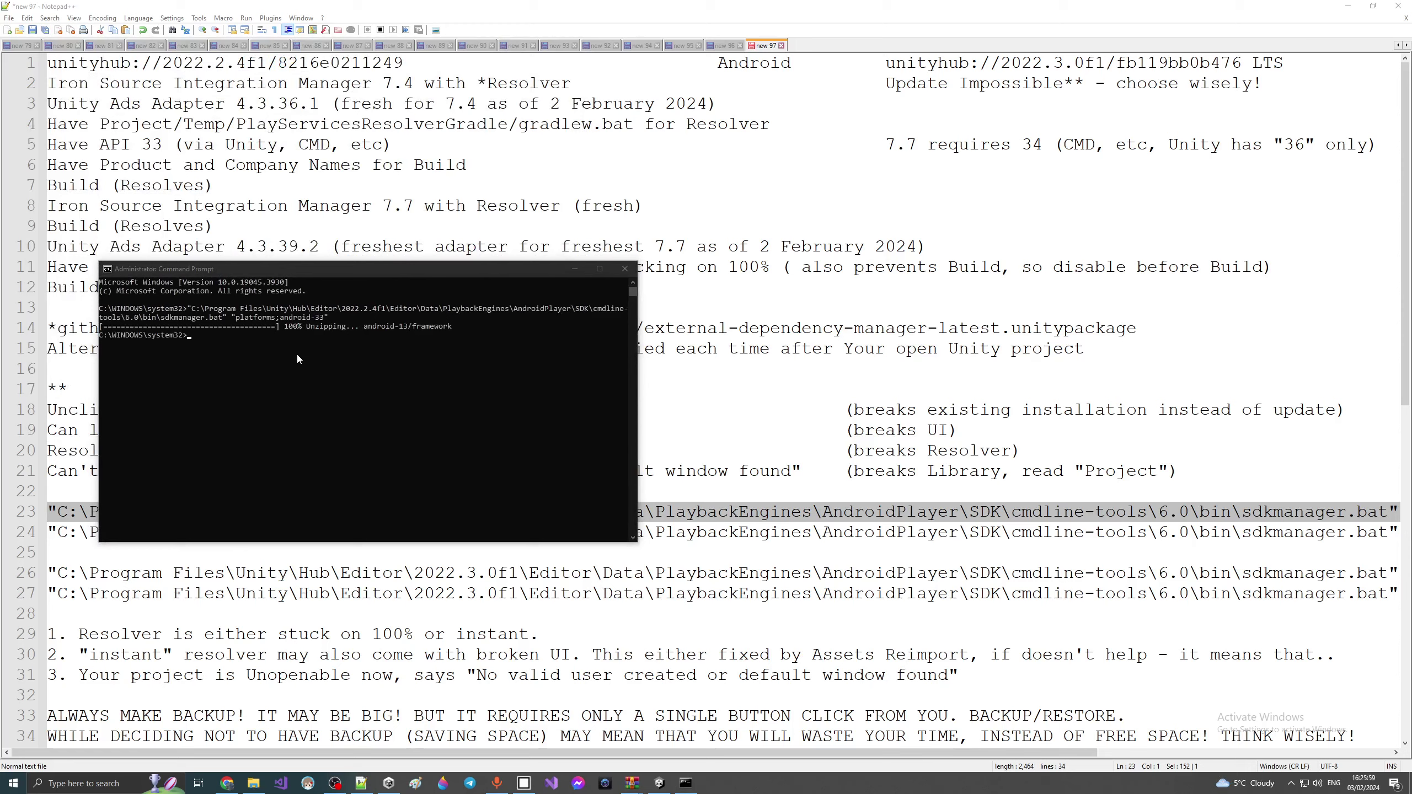
{"action": "left_click", "coordinate": [574, 269]}
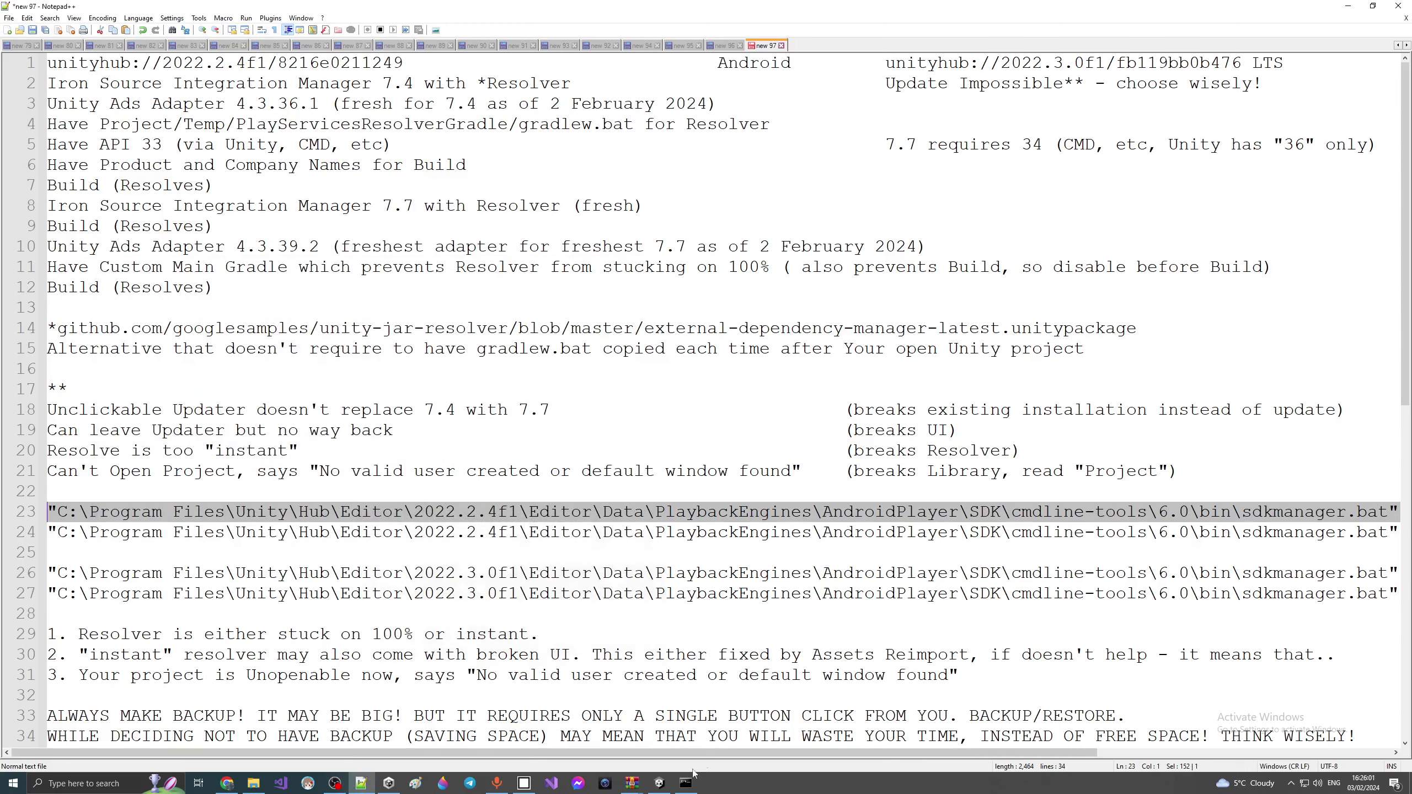
Step: Continue the build with Use Highest Installed, then dismiss the CheckAarMetadataWorkAction build failure
{"action": "left_click", "coordinate": [658, 782]}
{"action": "left_click", "coordinate": [770, 568]}
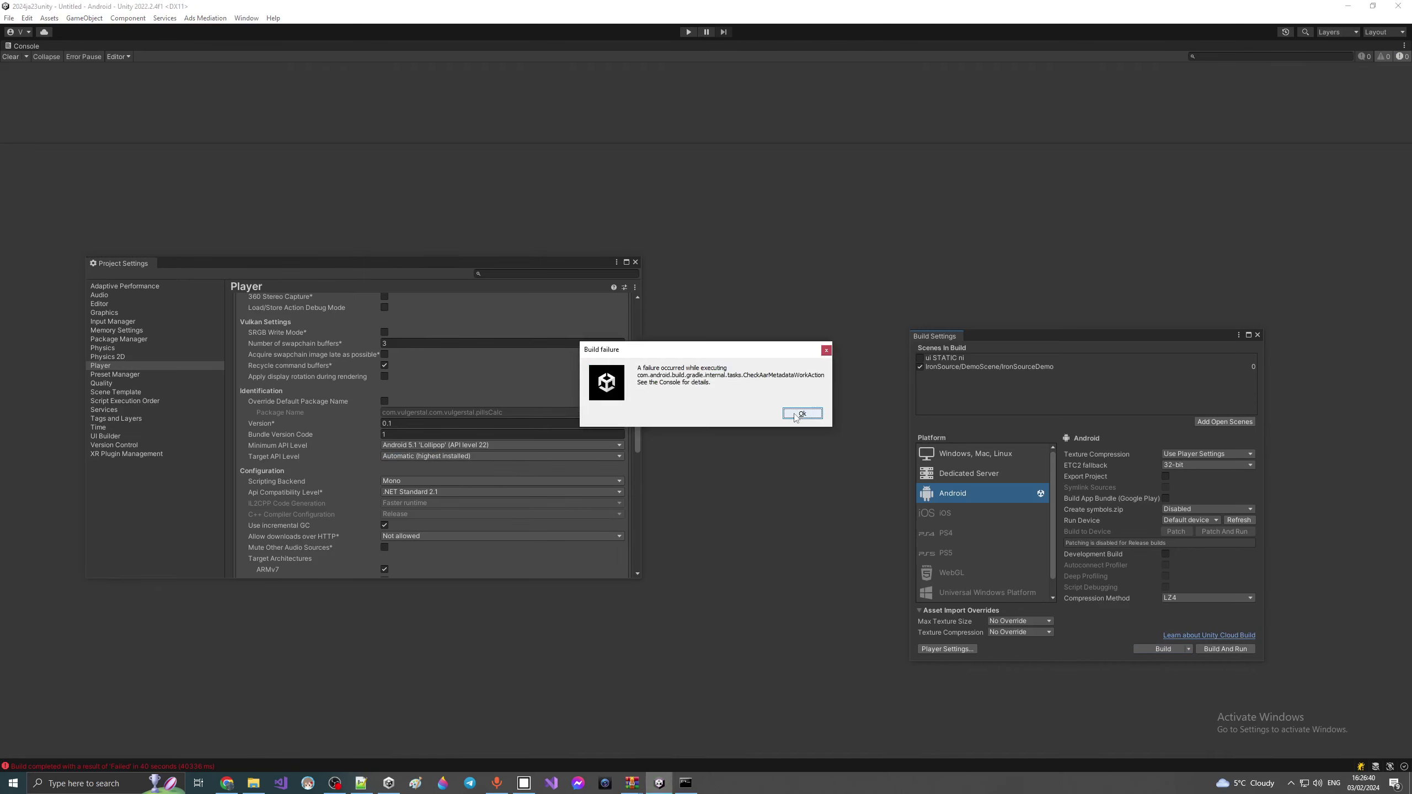
{"action": "left_click", "coordinate": [800, 414]}
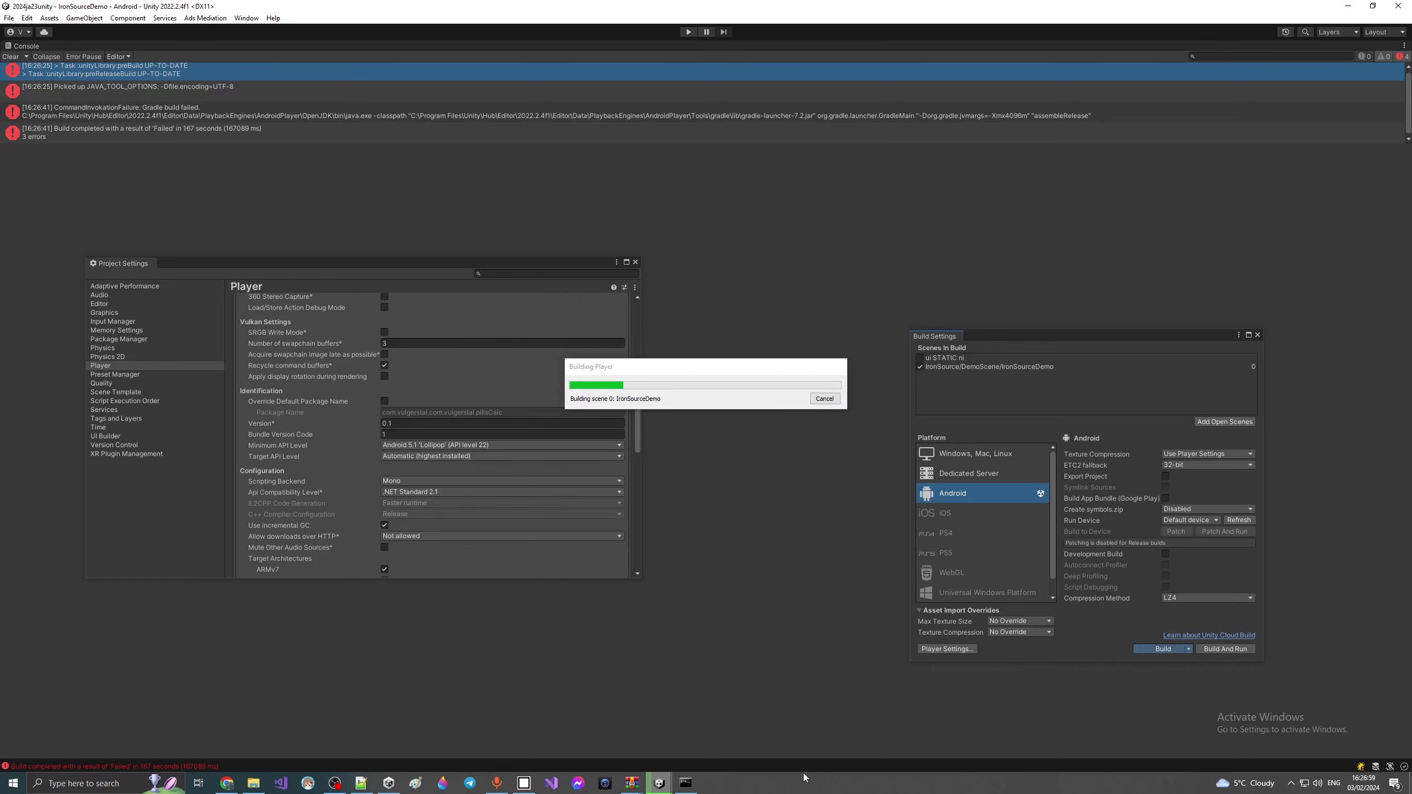
{"action": "left_click", "coordinate": [336, 783]}
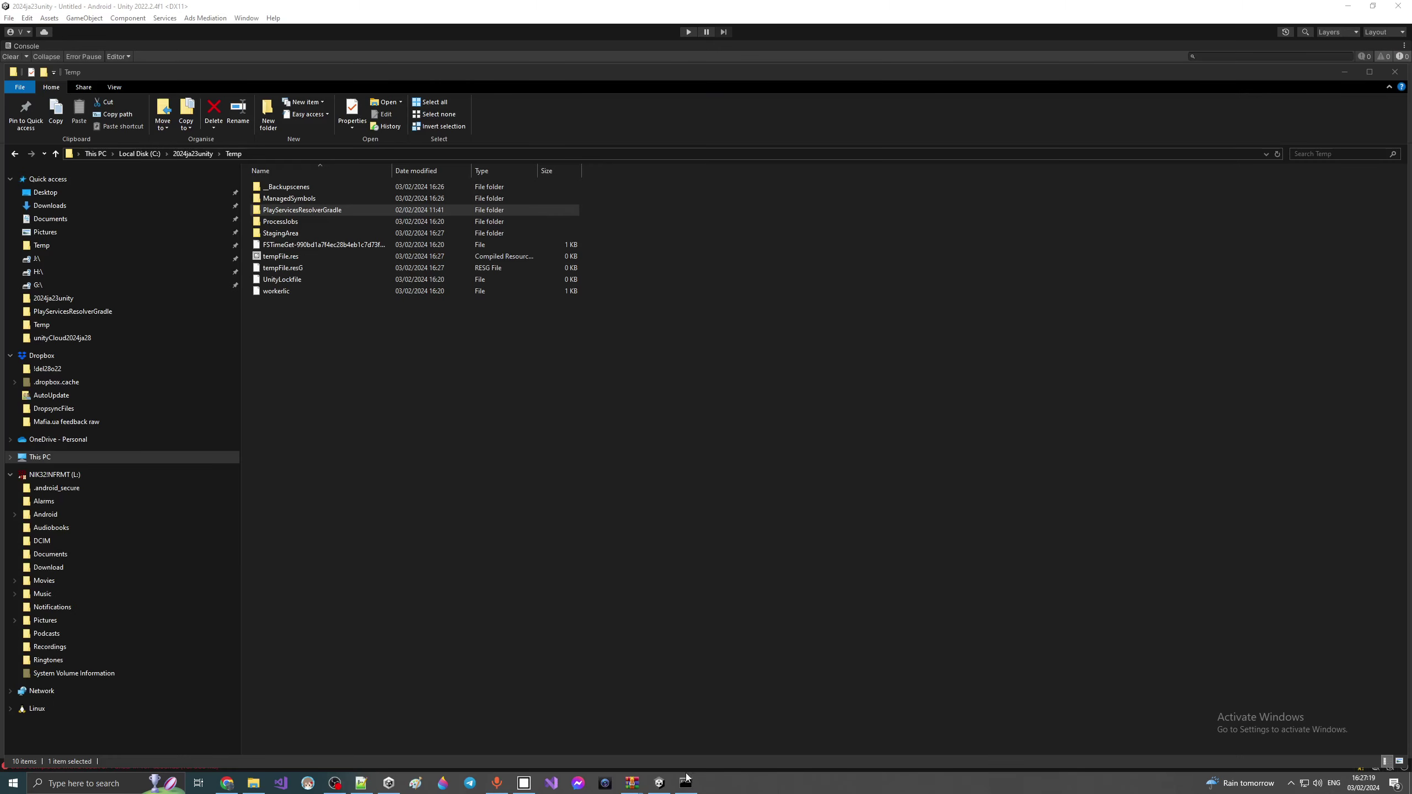
Step: Check 2024ja23unity for the new m31s2c2.apk dated 16:30, then go back to Unity
{"action": "left_click", "coordinate": [256, 786]}
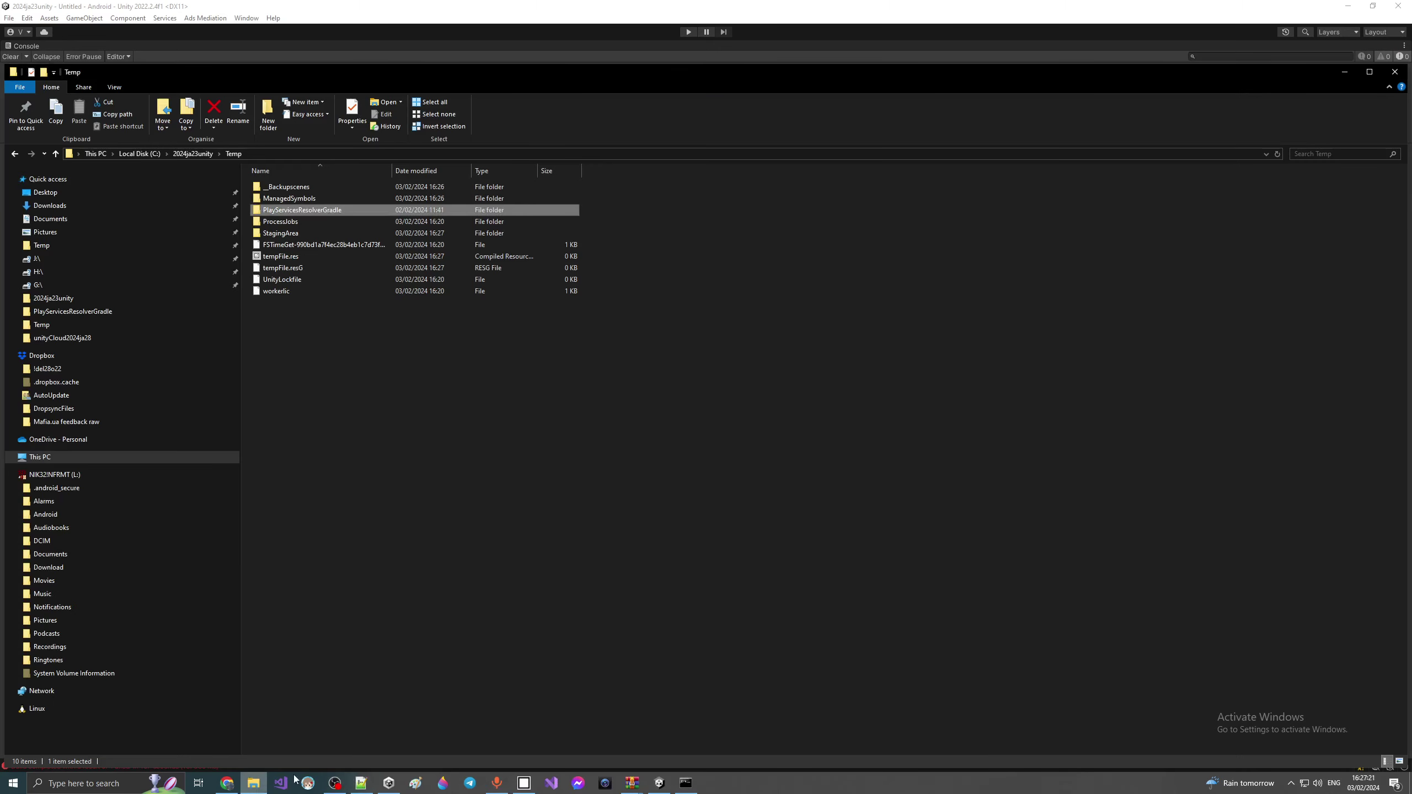
{"action": "left_click", "coordinate": [659, 783]}
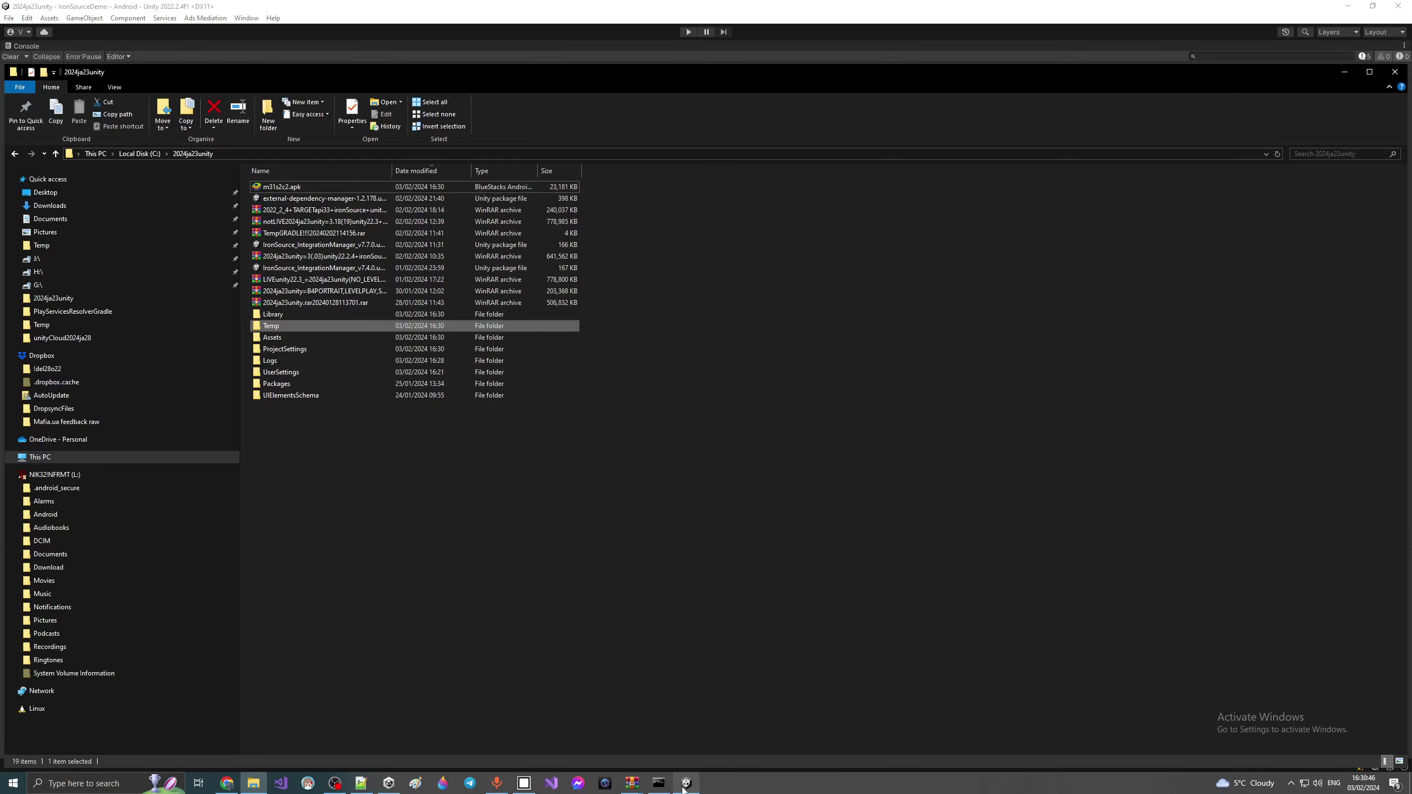
{"action": "left_click", "coordinate": [687, 783]}
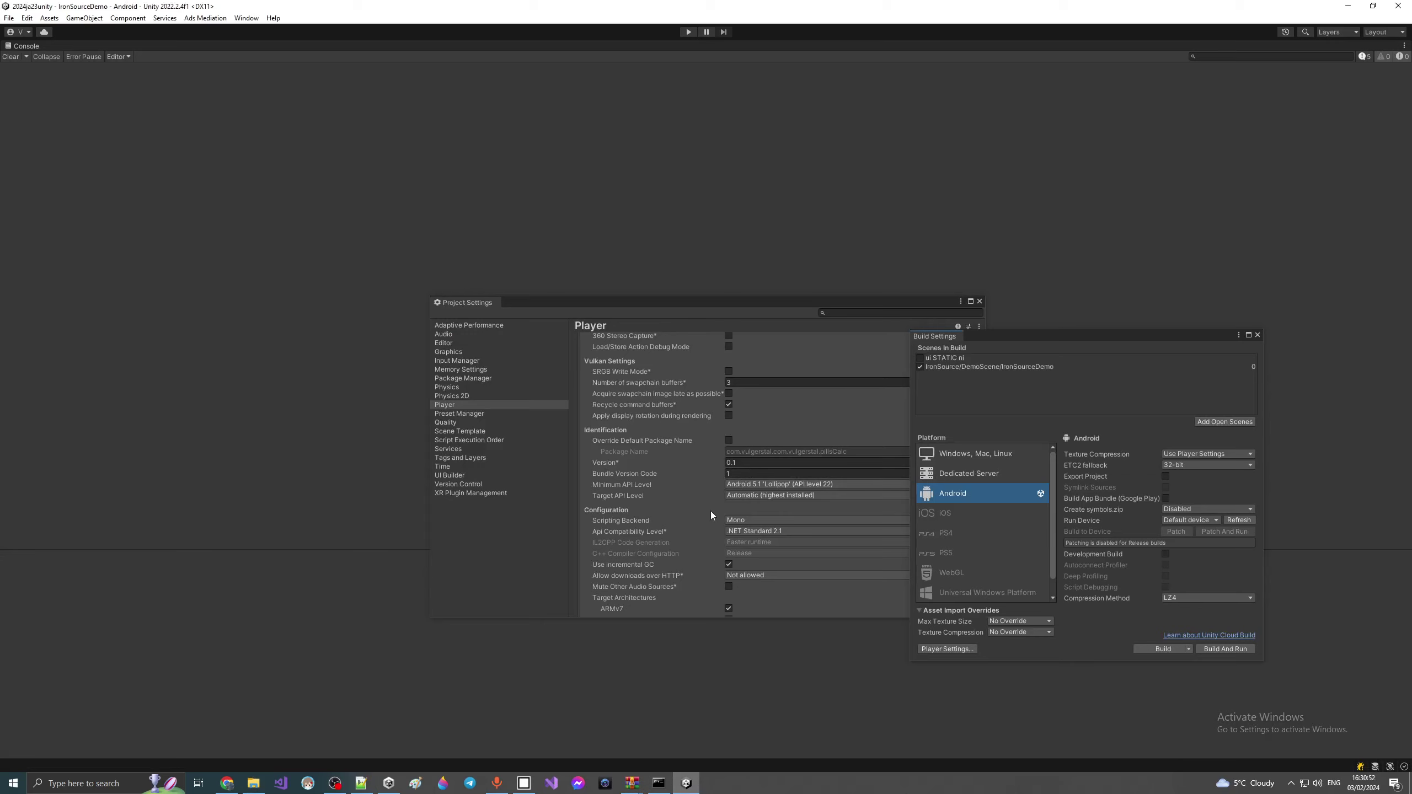
Step: Check Target API Level and the finished API 33 download, then open Ads Mediation > Integration Manager
{"action": "left_click", "coordinate": [745, 494]}
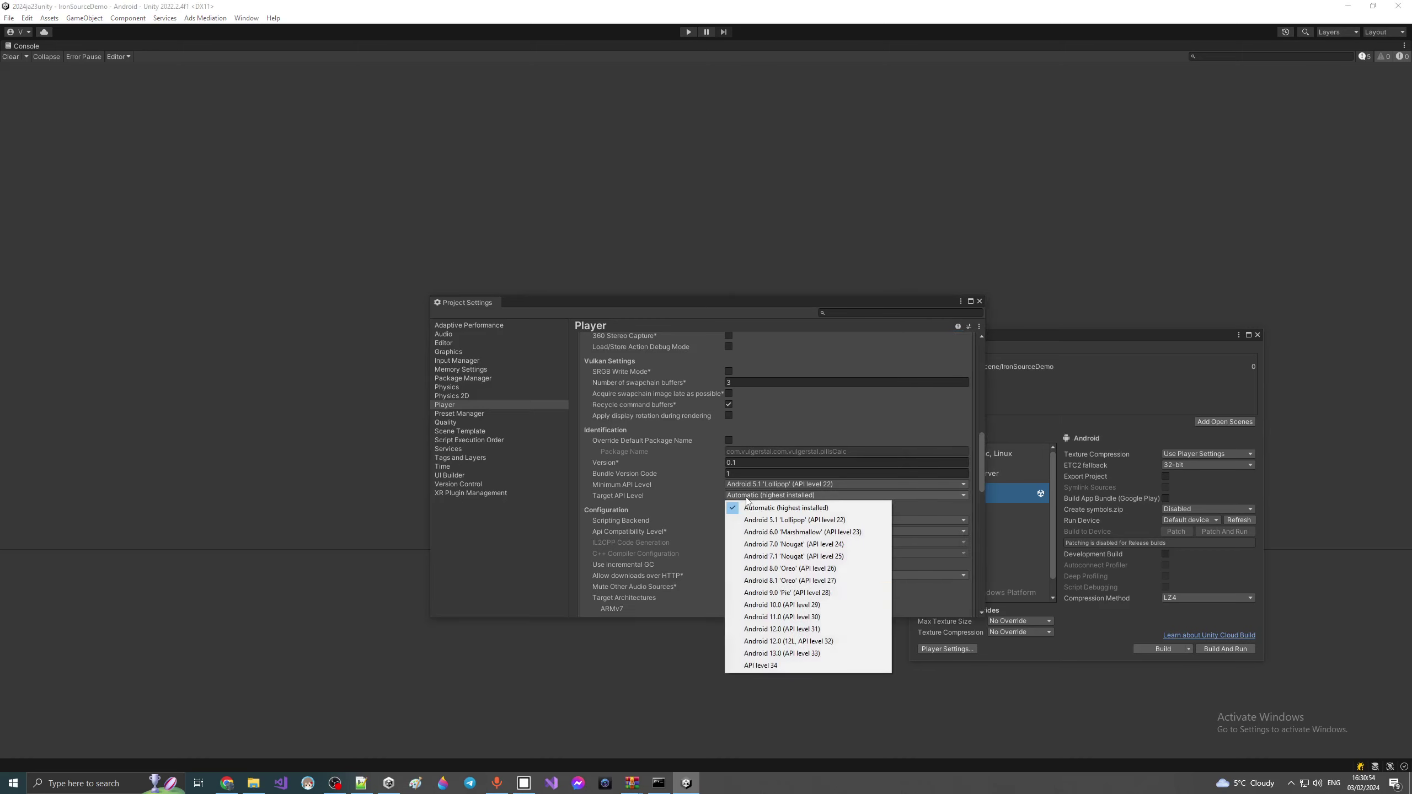
{"action": "left_click", "coordinate": [737, 303]}
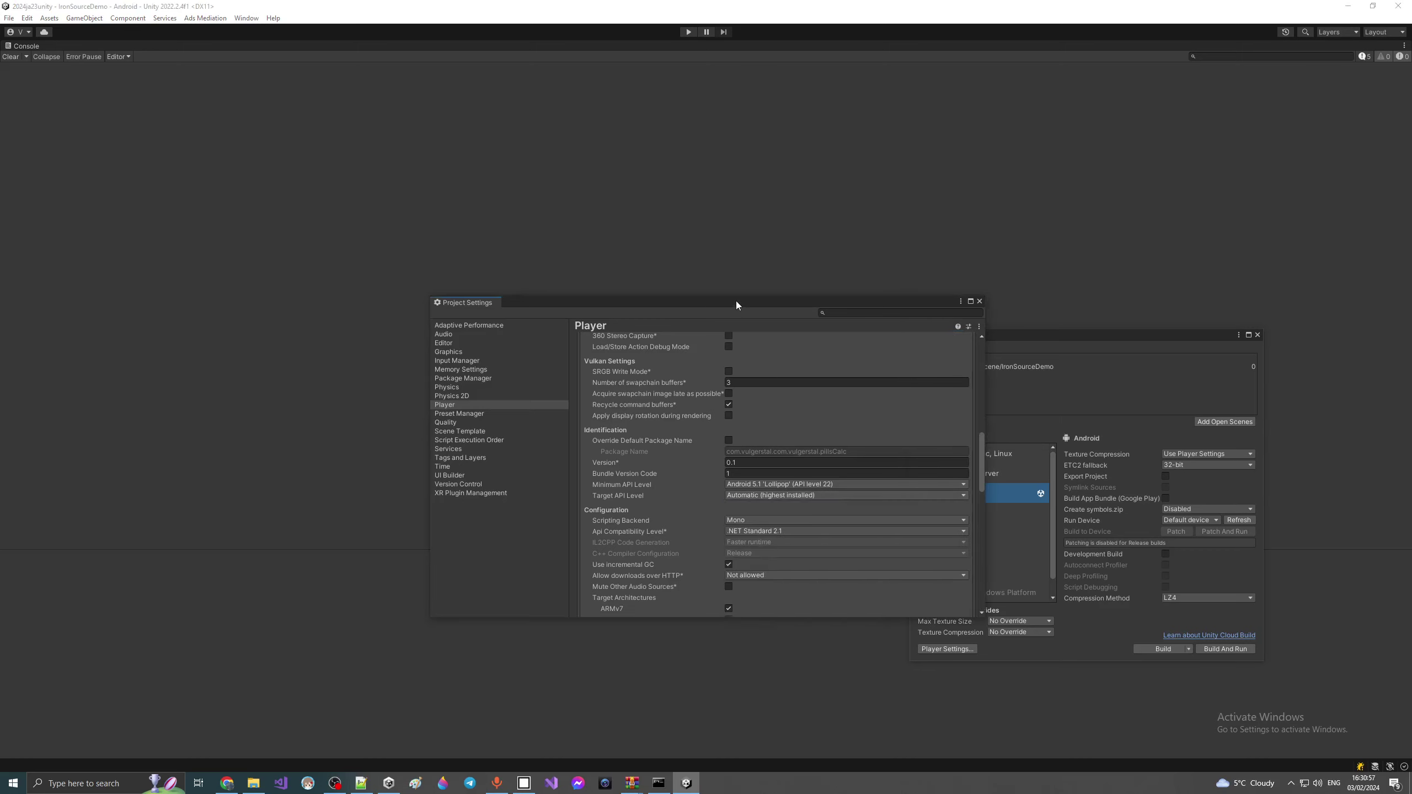
{"action": "left_click", "coordinate": [658, 783]}
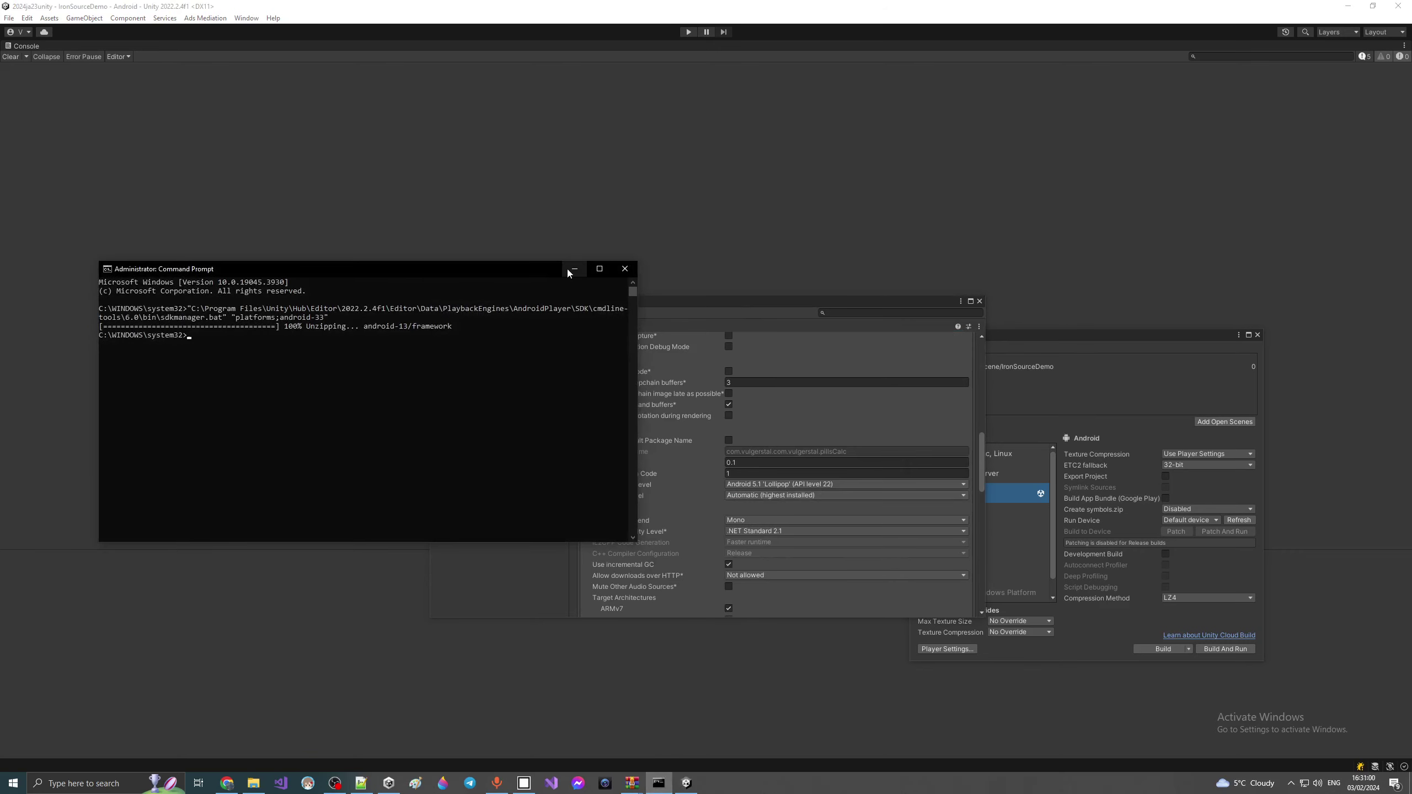
{"action": "left_click", "coordinate": [573, 269]}
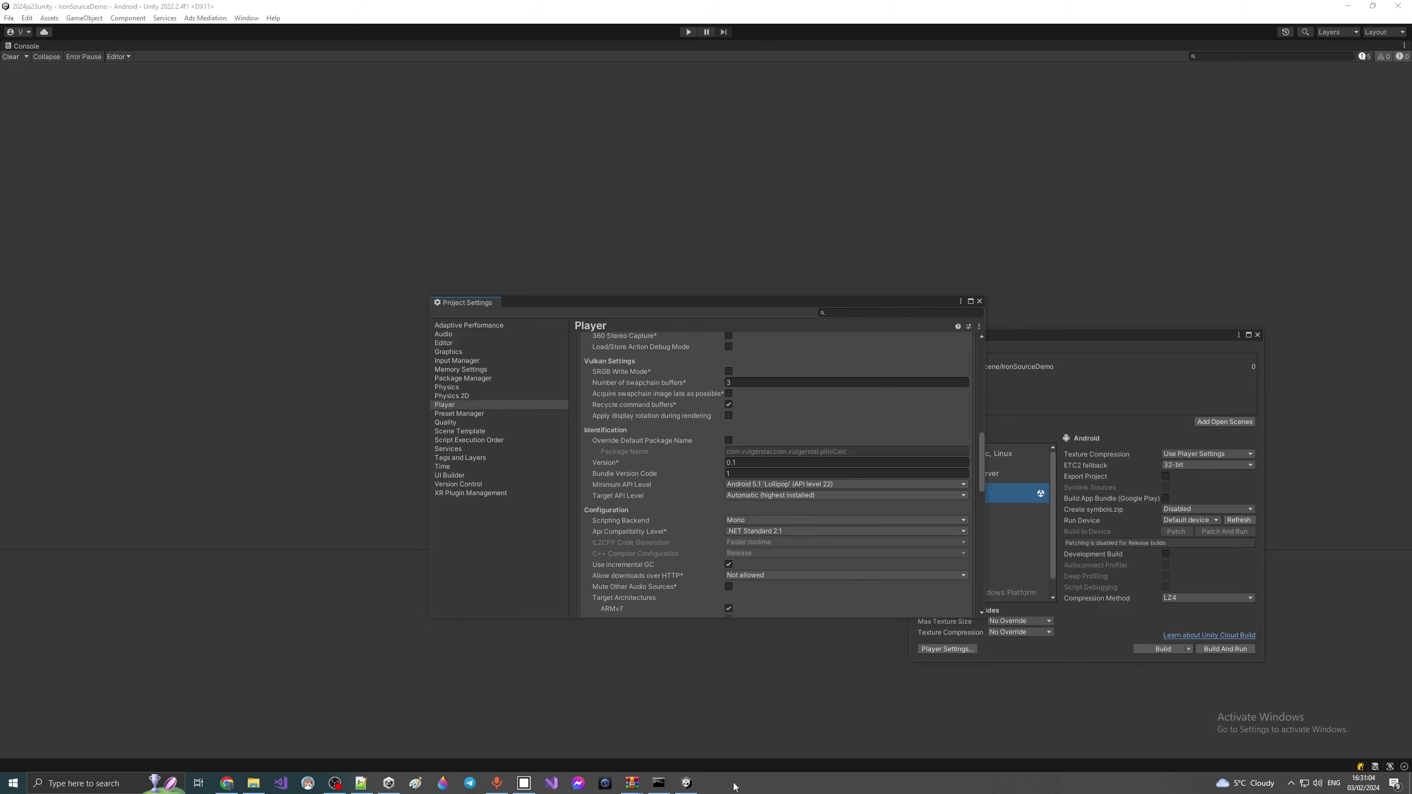
{"action": "left_click", "coordinate": [205, 18]}
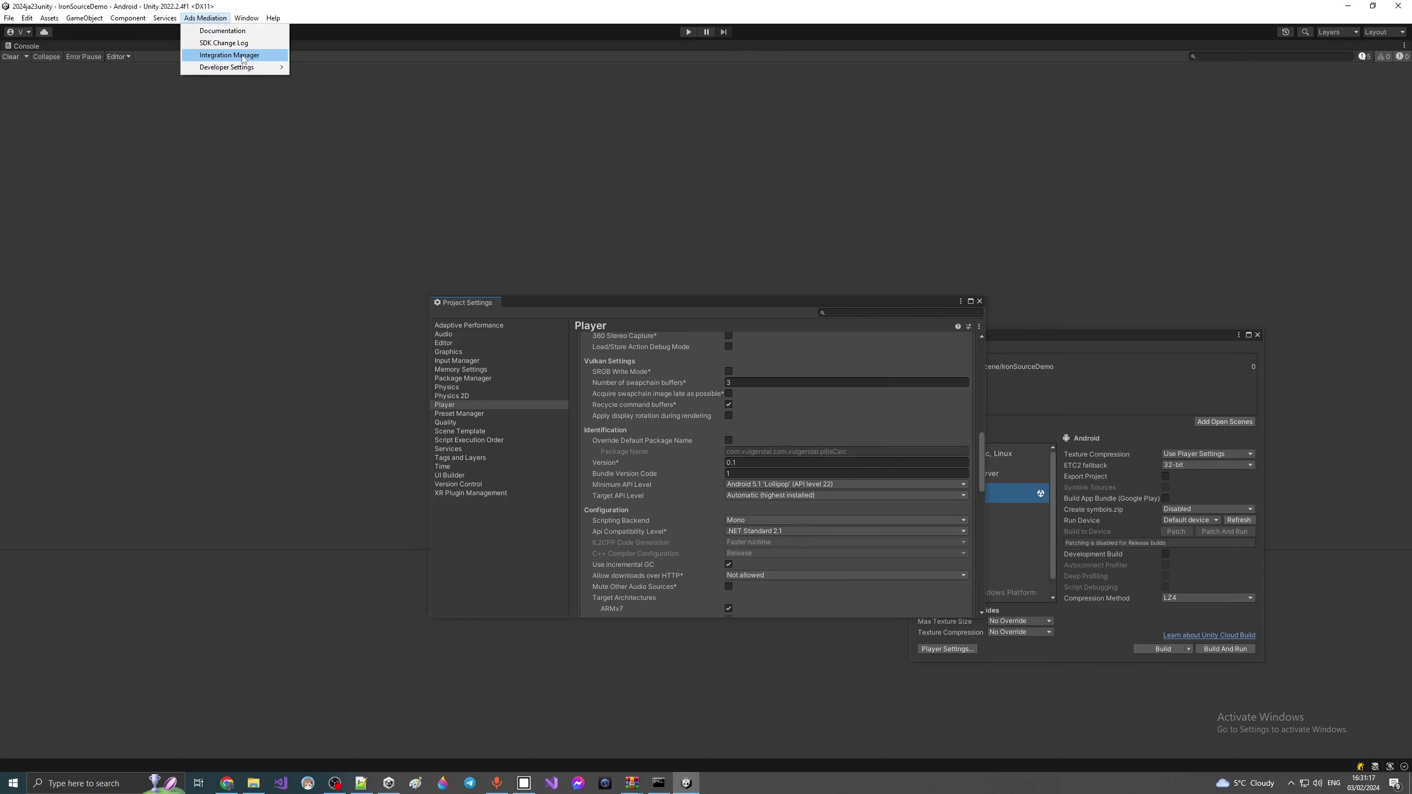
{"action": "left_click", "coordinate": [242, 56]}
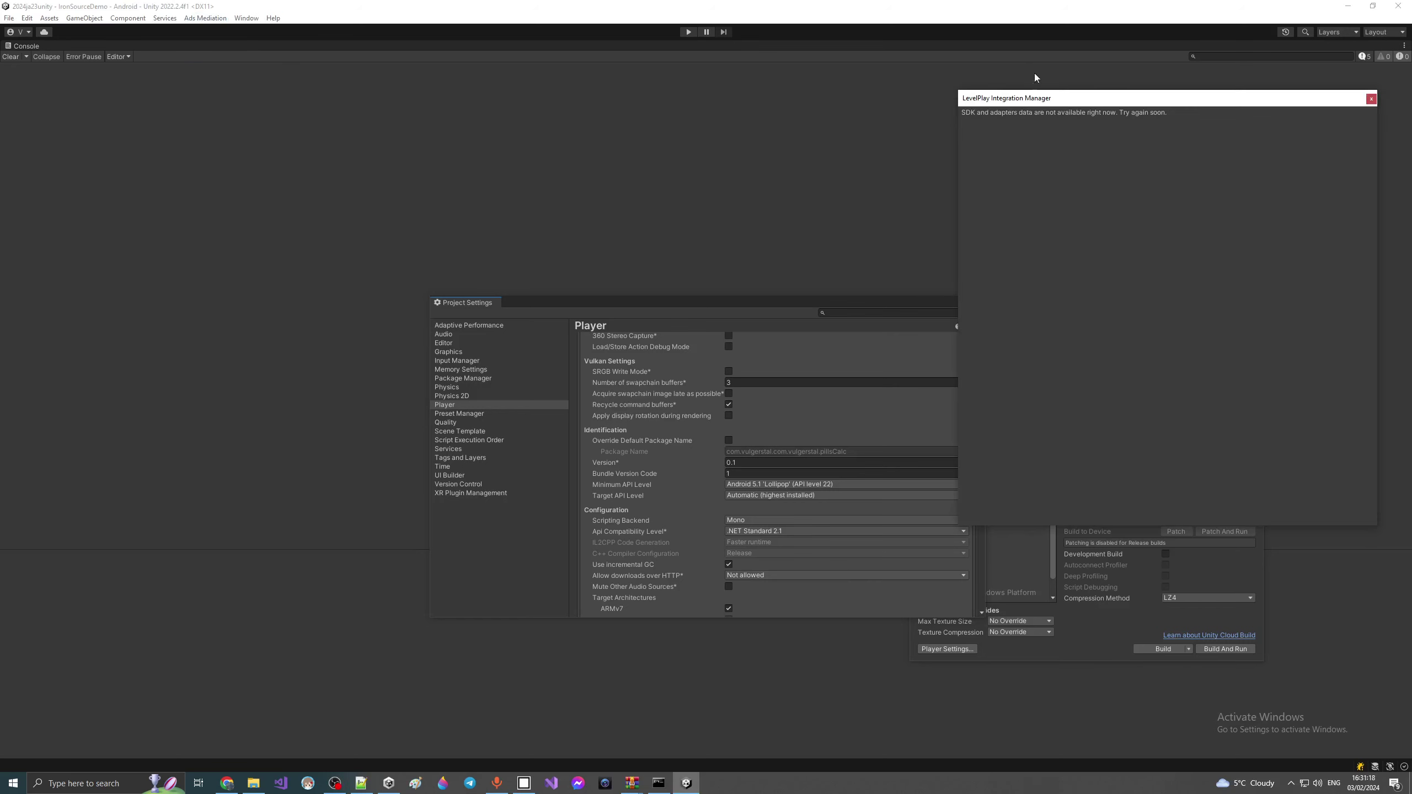
Step: Update ironSource to 7.7.0 in LevelPlay and import the IronSource_IntegrationManager package
{"action": "left_click_drag", "start_coordinate": [1029, 104], "coordinate": [114, 261]}
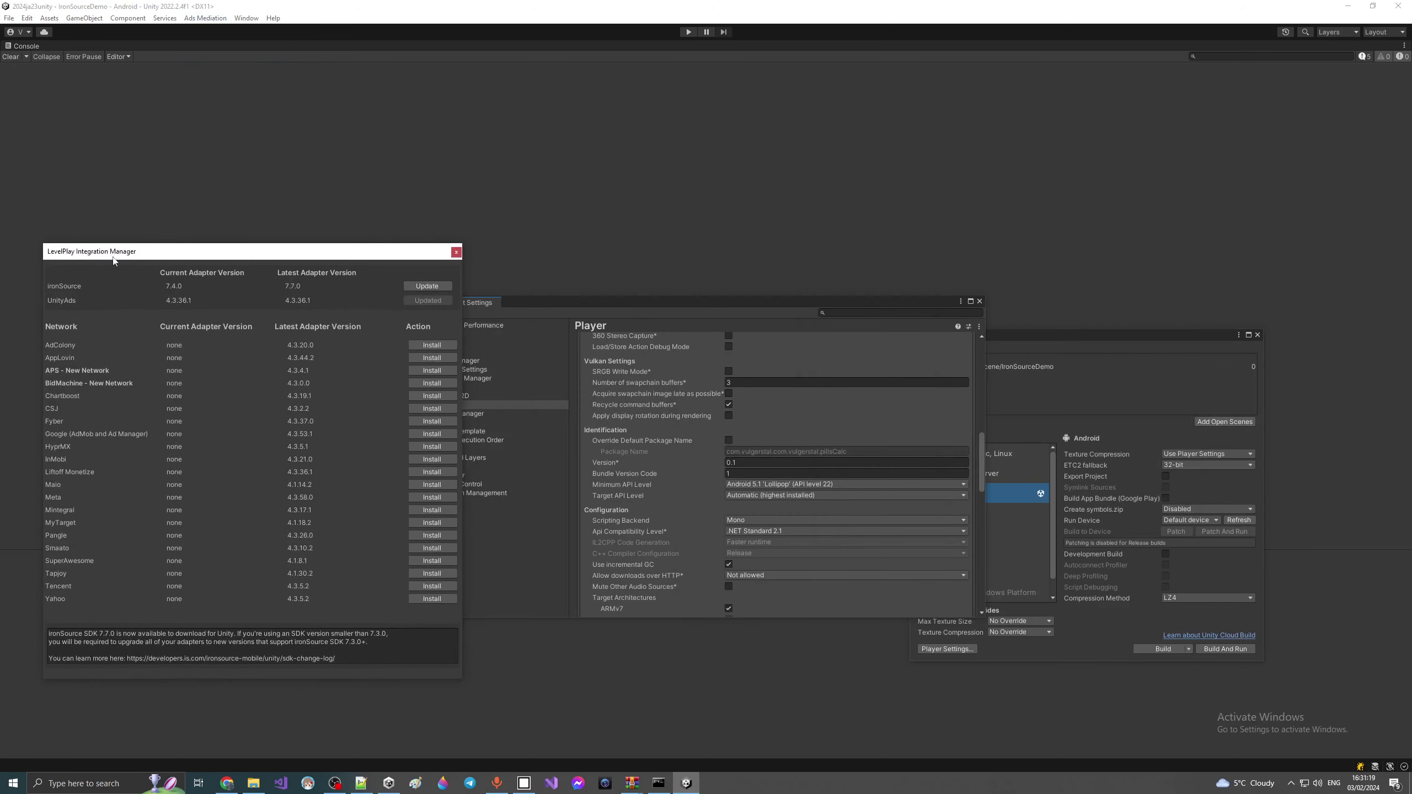
{"action": "left_click", "coordinate": [444, 285]}
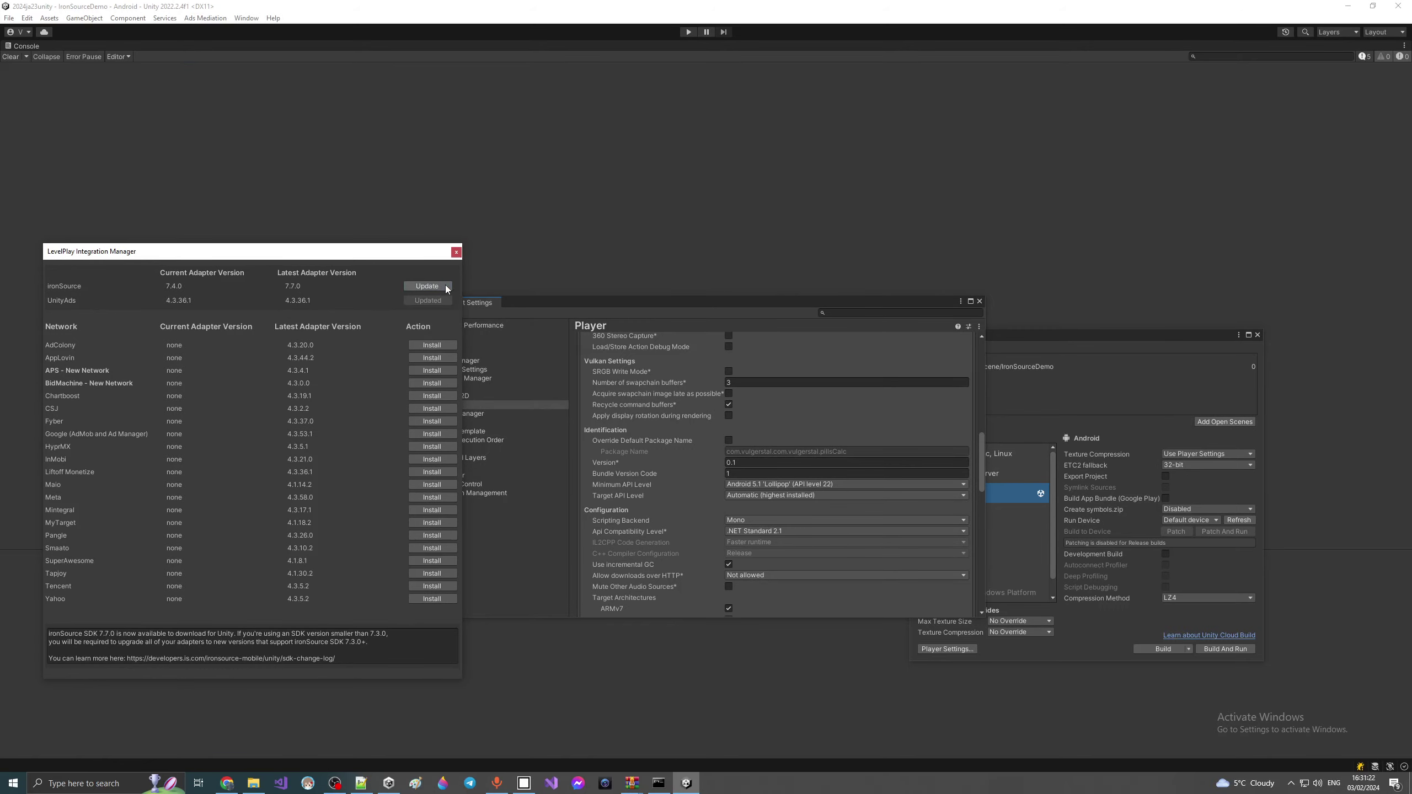
{"action": "left_click", "coordinate": [364, 783]}
{"action": "left_click", "coordinate": [367, 783]}
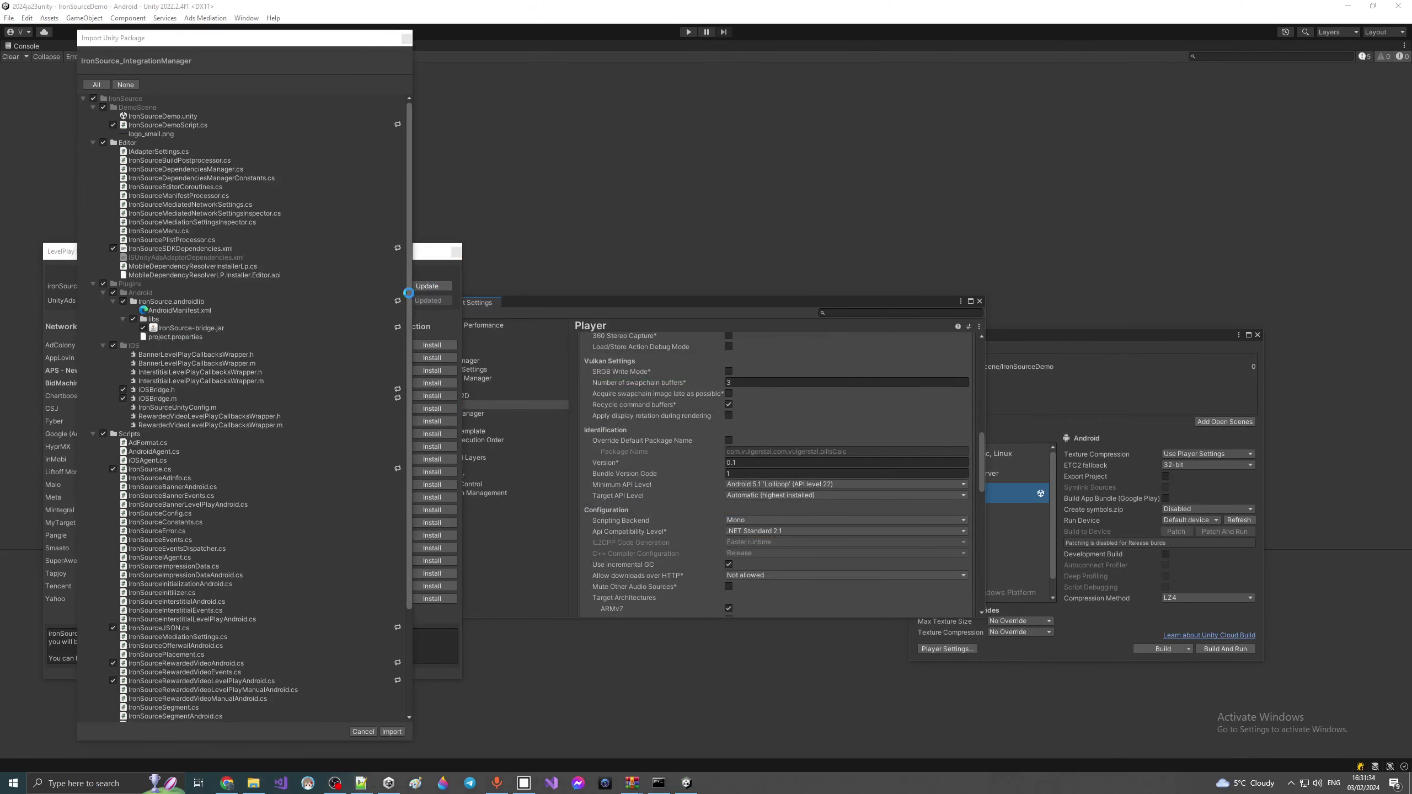
{"action": "scroll", "coordinate": [412, 459], "scroll_direction": "down", "scroll_amount": 5}
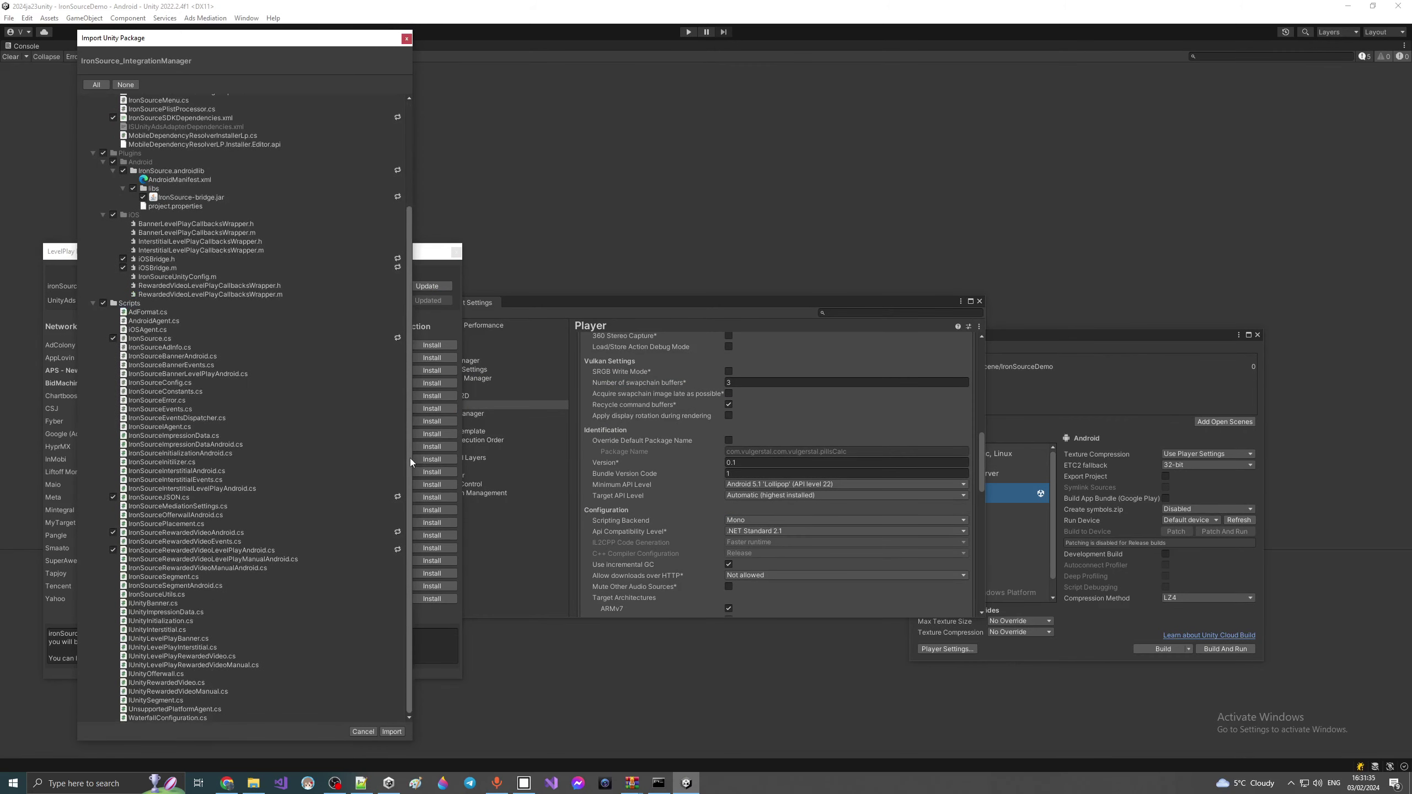
{"action": "left_click", "coordinate": [392, 731]}
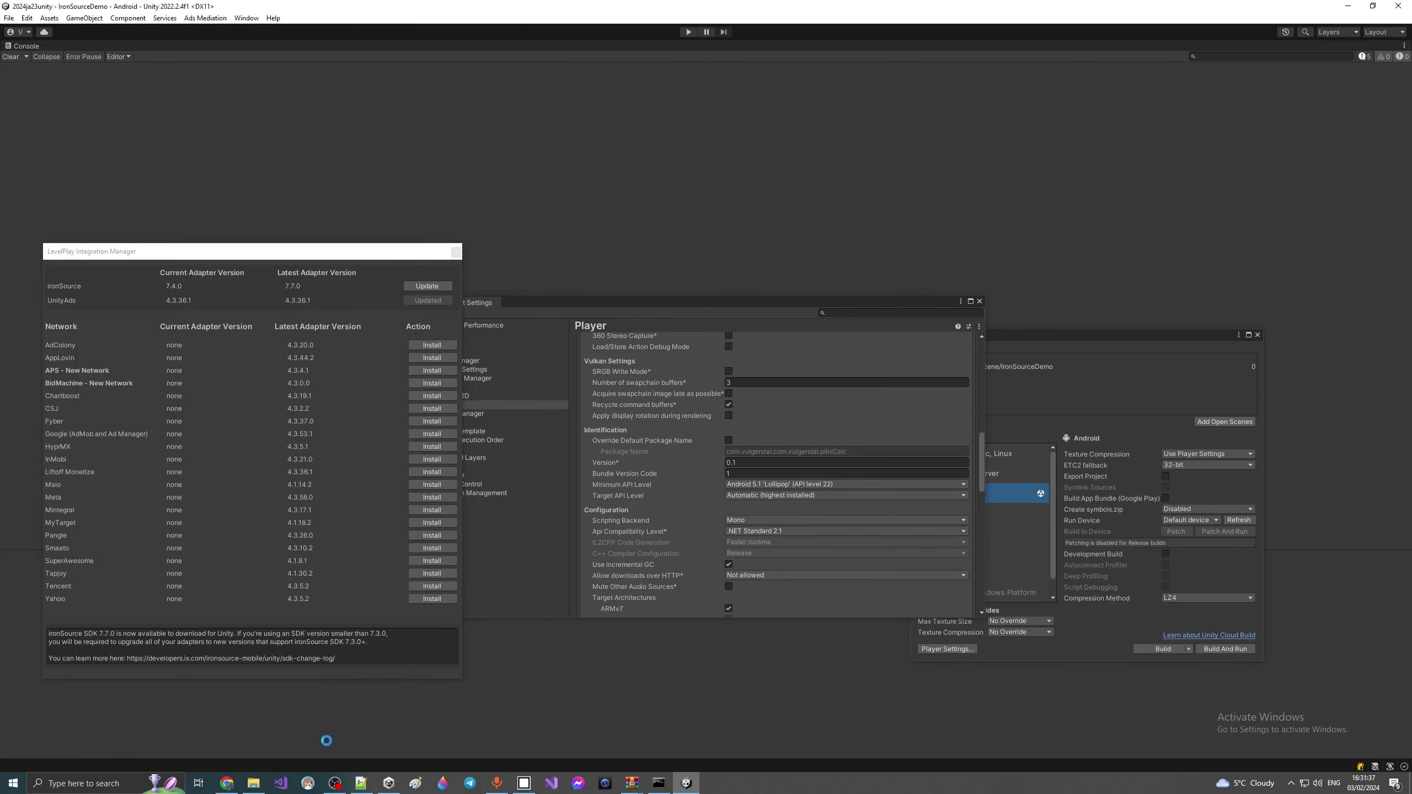
Step: Extract PlayServicesResolverGradle from the WinRAR archive into 2024ja23unity\Temp
{"action": "left_click", "coordinate": [253, 783]}
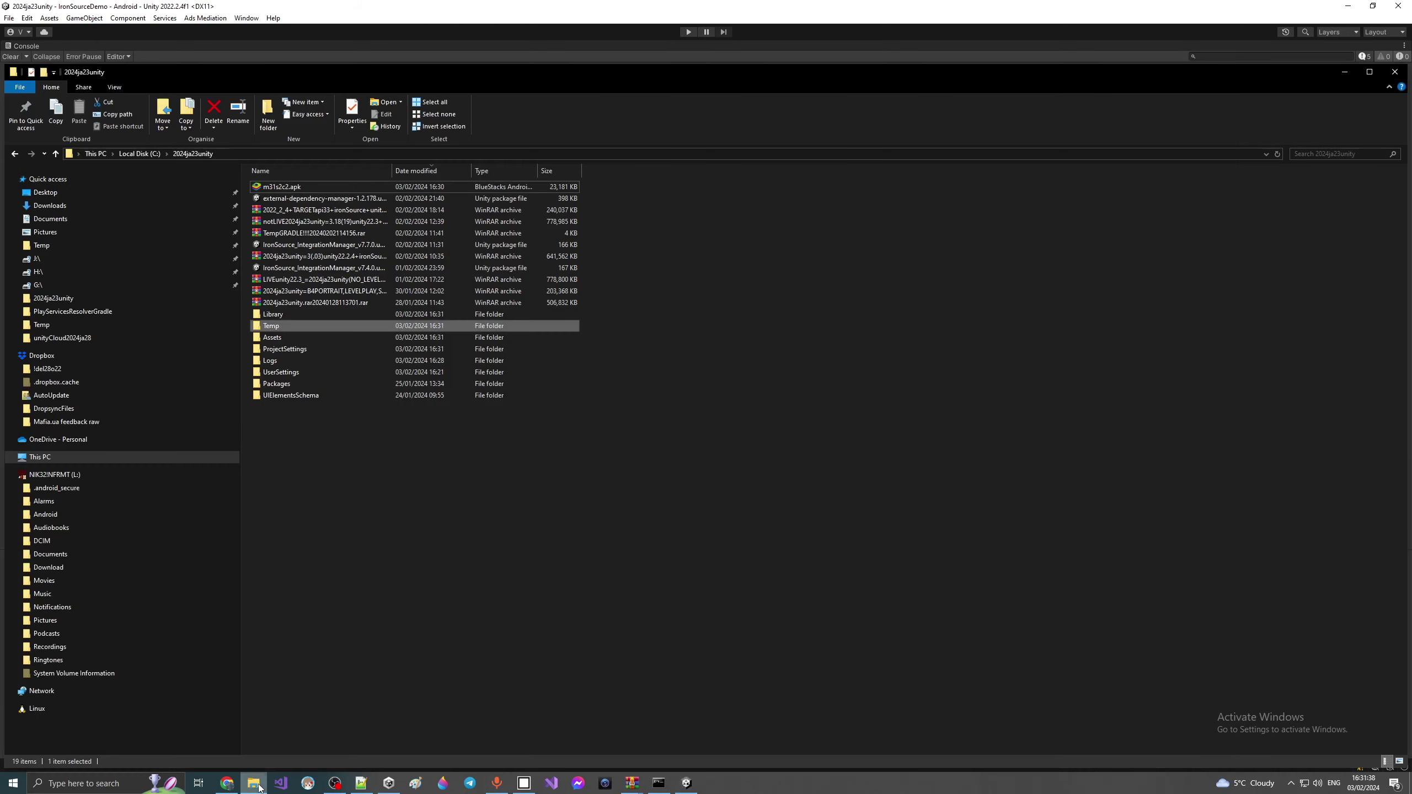
{"action": "double_click", "coordinate": [280, 327]}
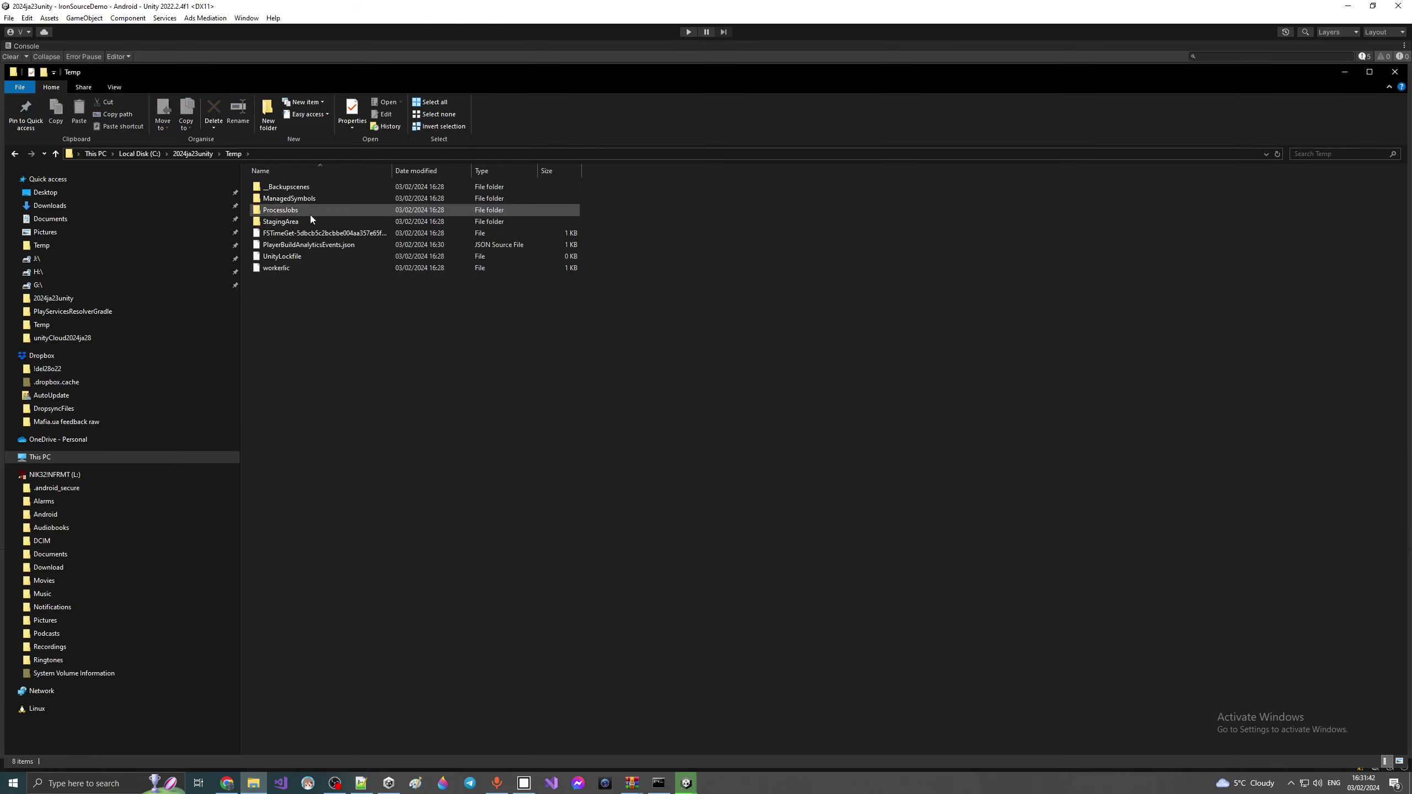
{"action": "left_click", "coordinate": [632, 783]}
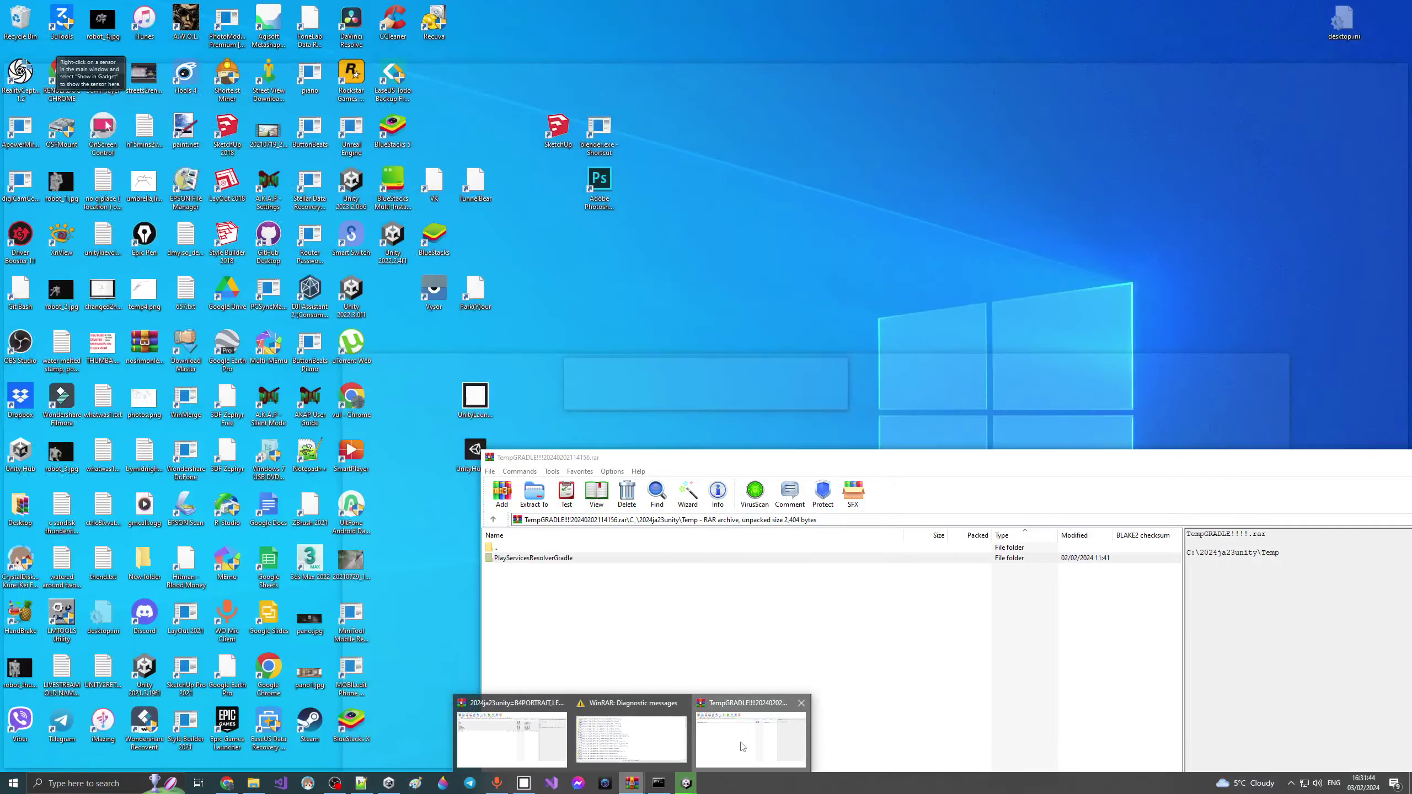
{"action": "left_click", "coordinate": [743, 746]}
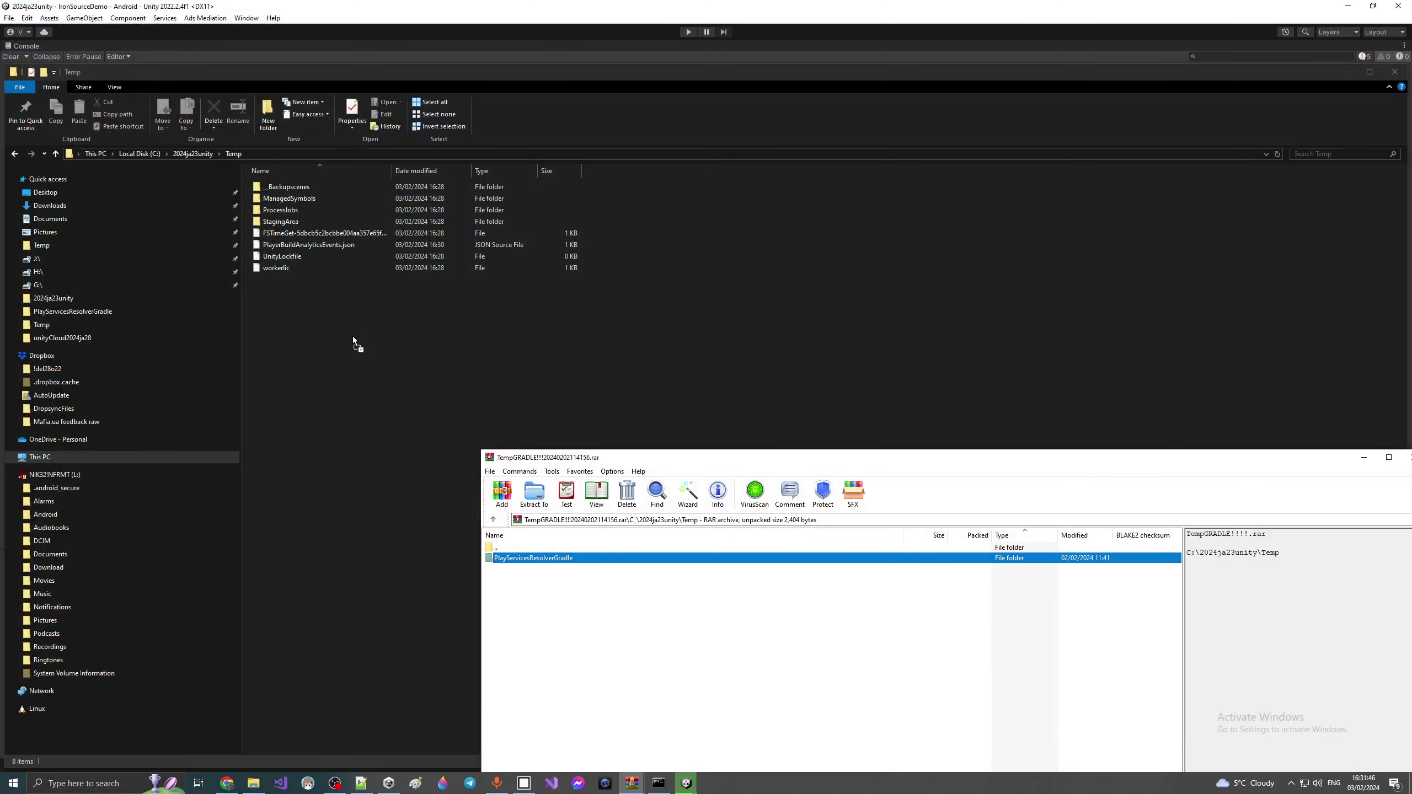
{"action": "left_click_drag", "start_coordinate": [353, 338], "coordinate": [353, 339]}
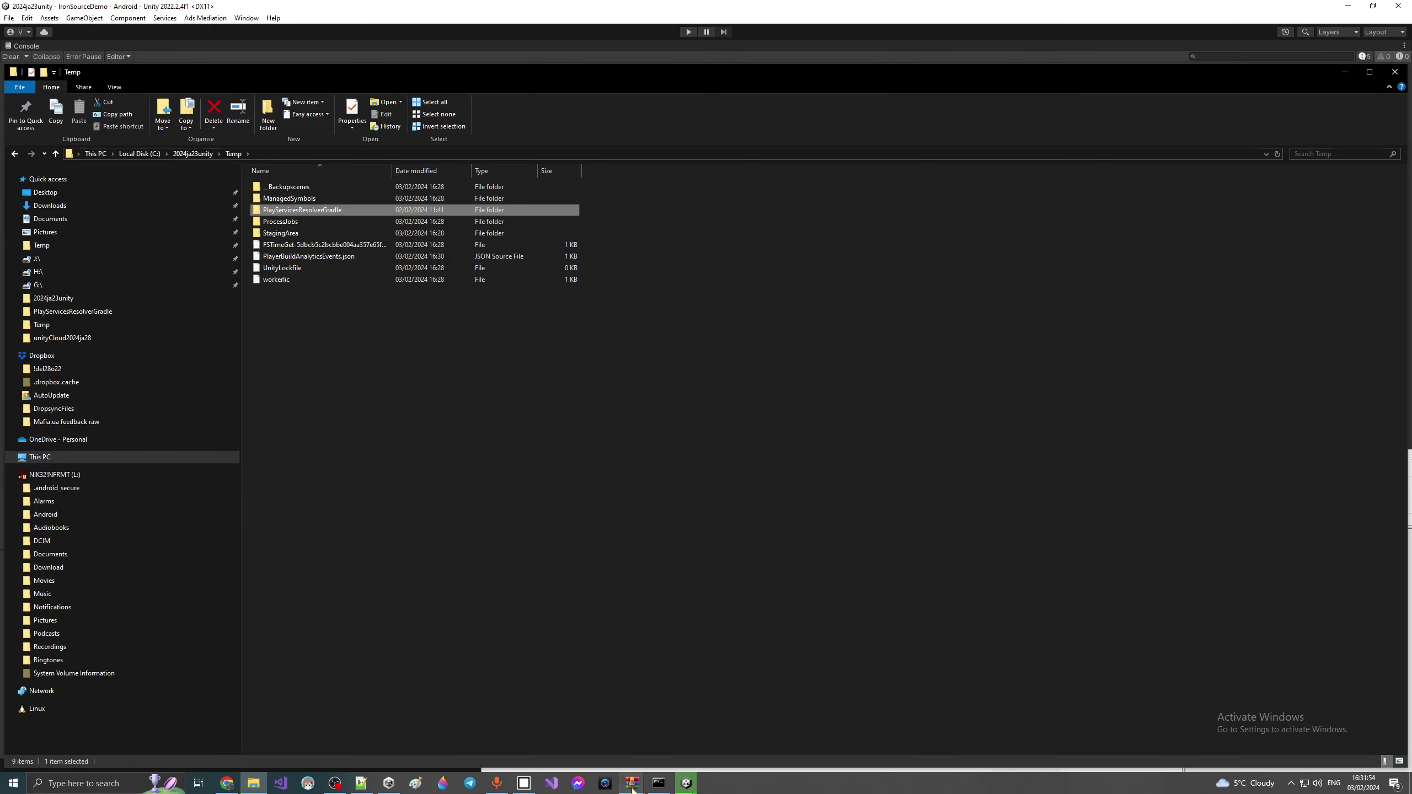
{"action": "mouse_move", "coordinate": [631, 783]}
{"action": "left_click", "coordinate": [723, 750]}
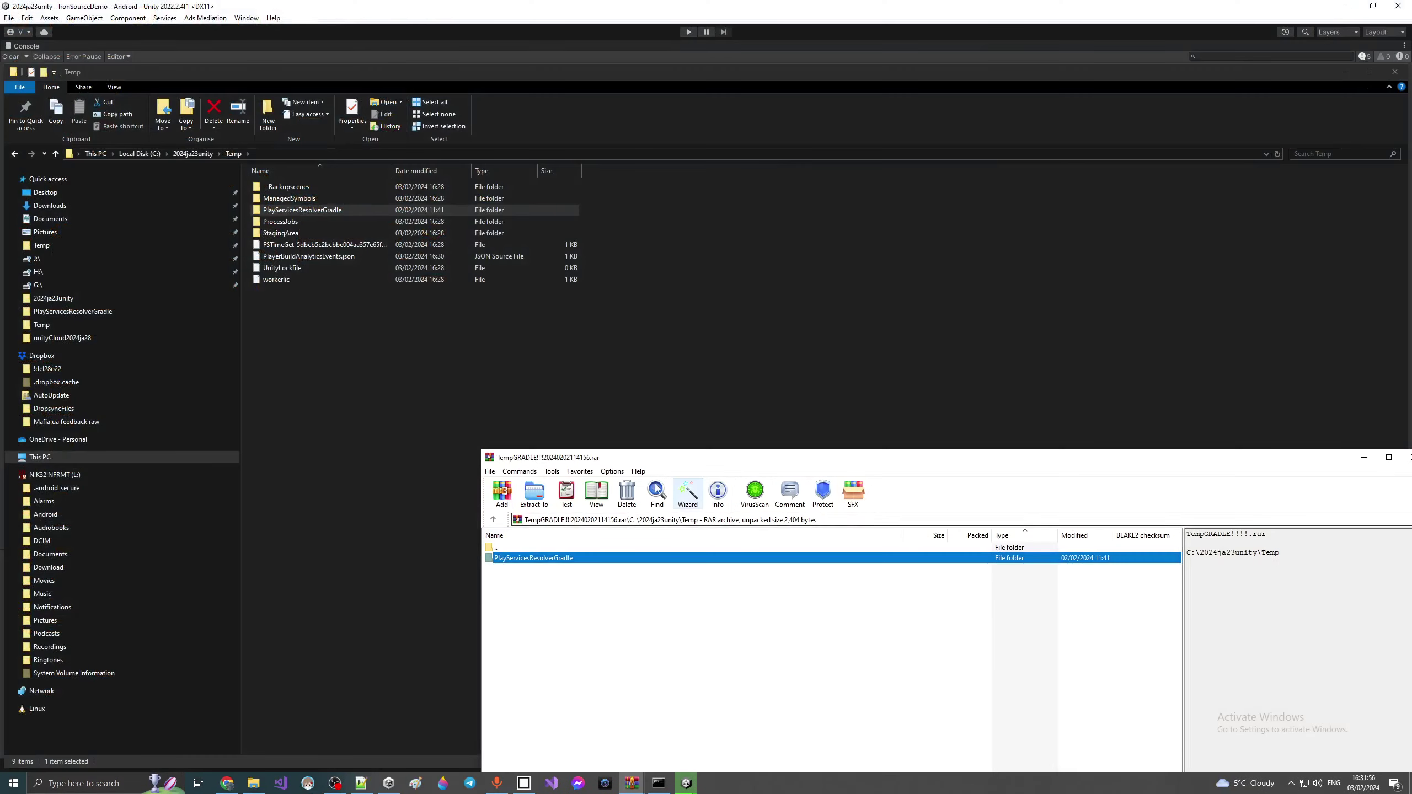
{"action": "left_click", "coordinate": [364, 485]}
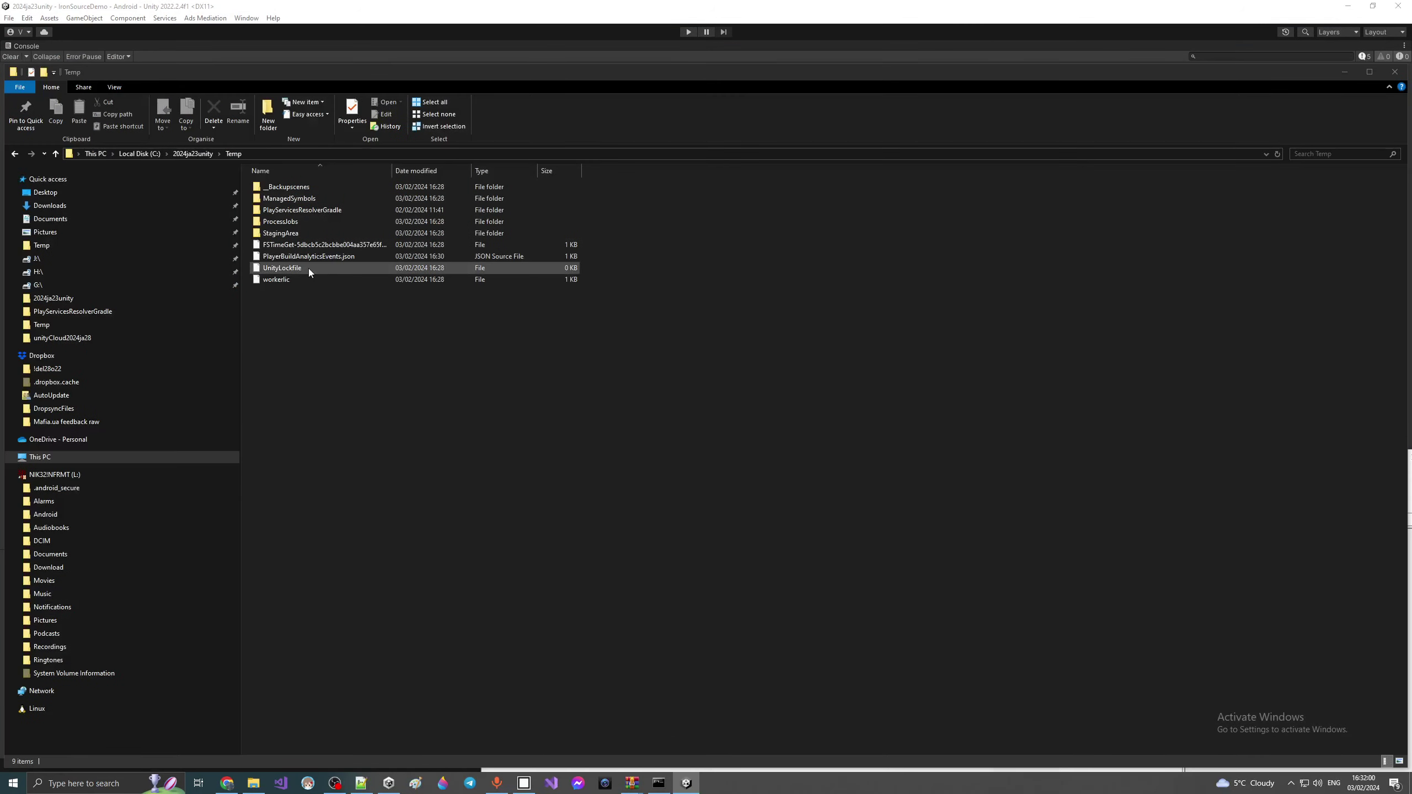
{"action": "left_click", "coordinate": [361, 783]}
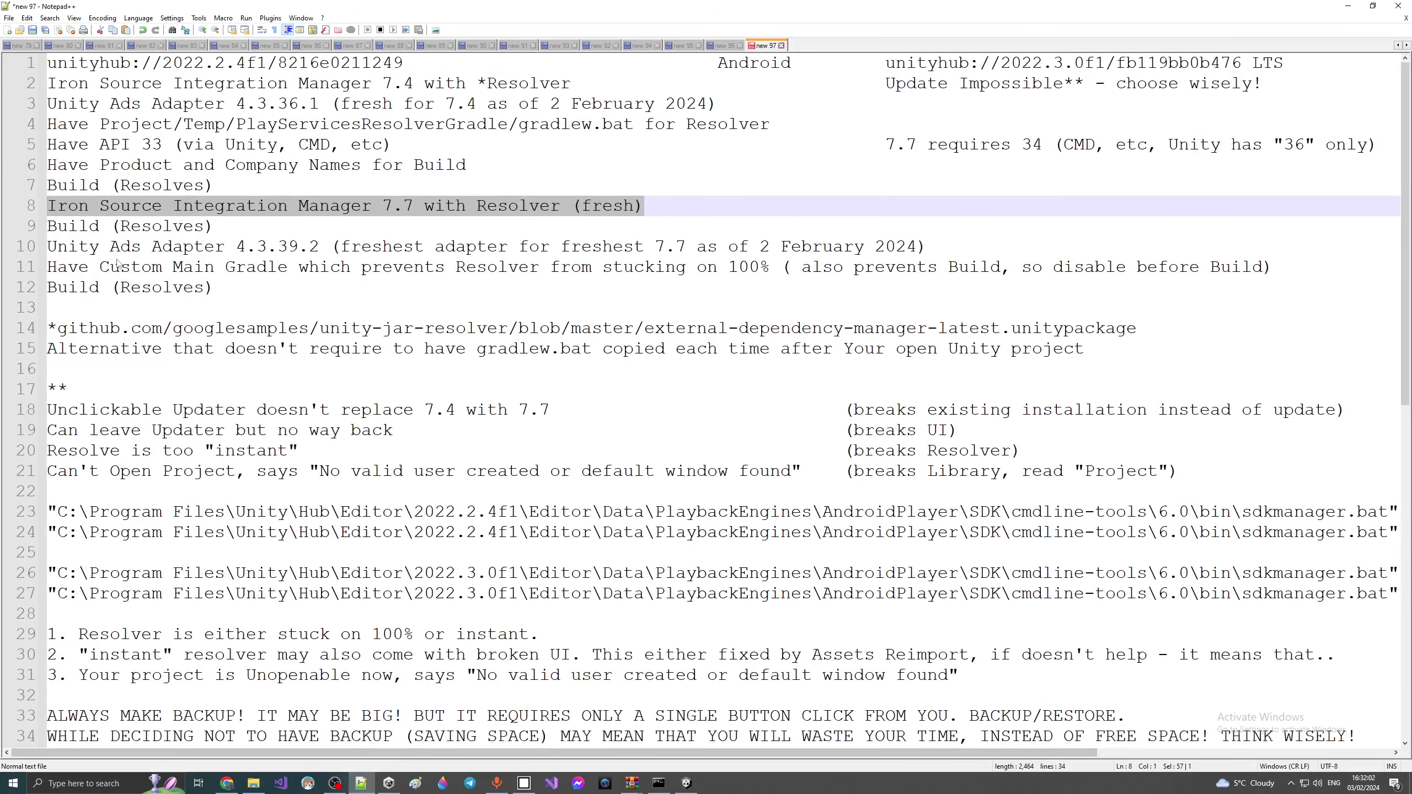
Step: Review the UnityAds 4.3.39.2 and Integration Manager 7.7 notes, then update the UnityAds adapter
{"action": "left_click_drag", "start_coordinate": [68, 249], "coordinate": [657, 256]}
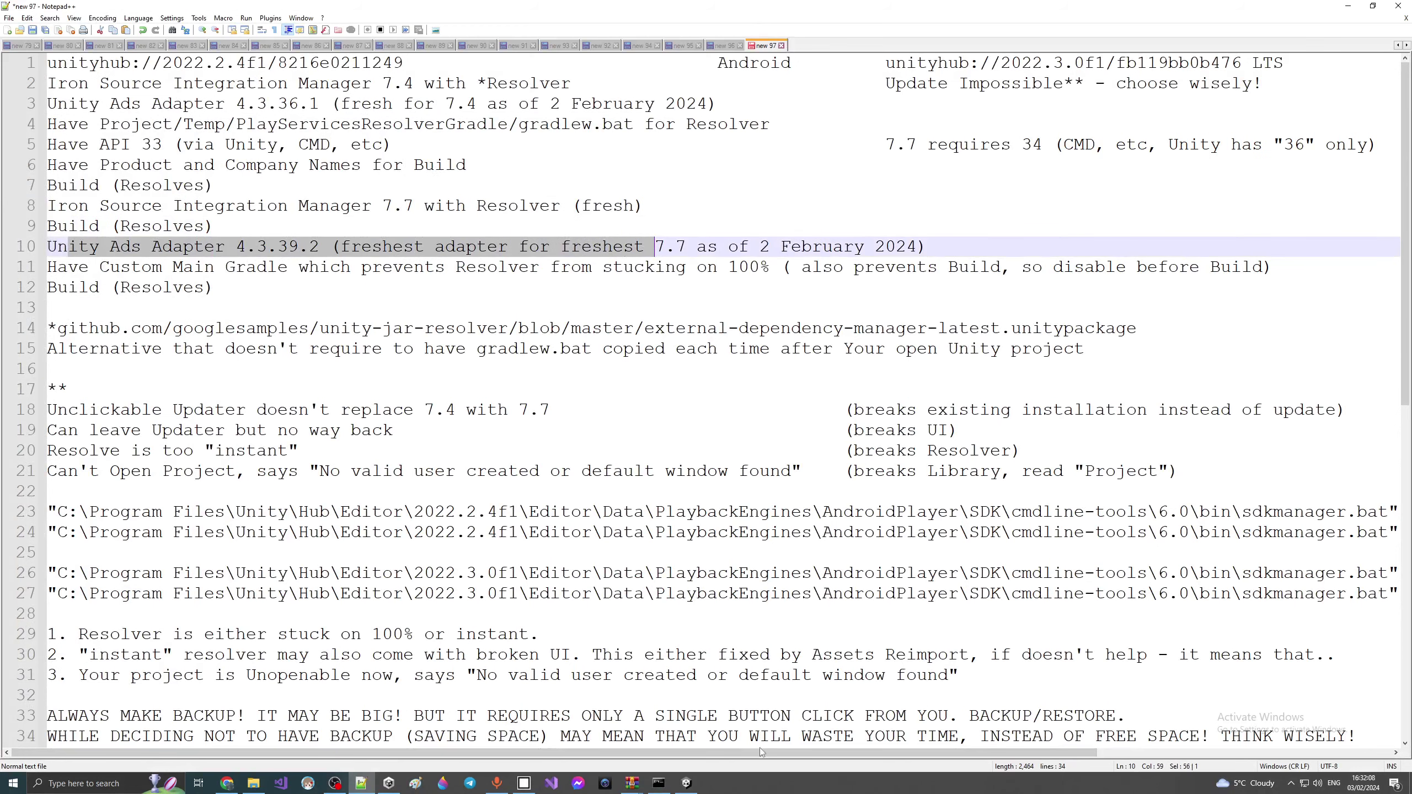
{"action": "left_click", "coordinate": [687, 784]}
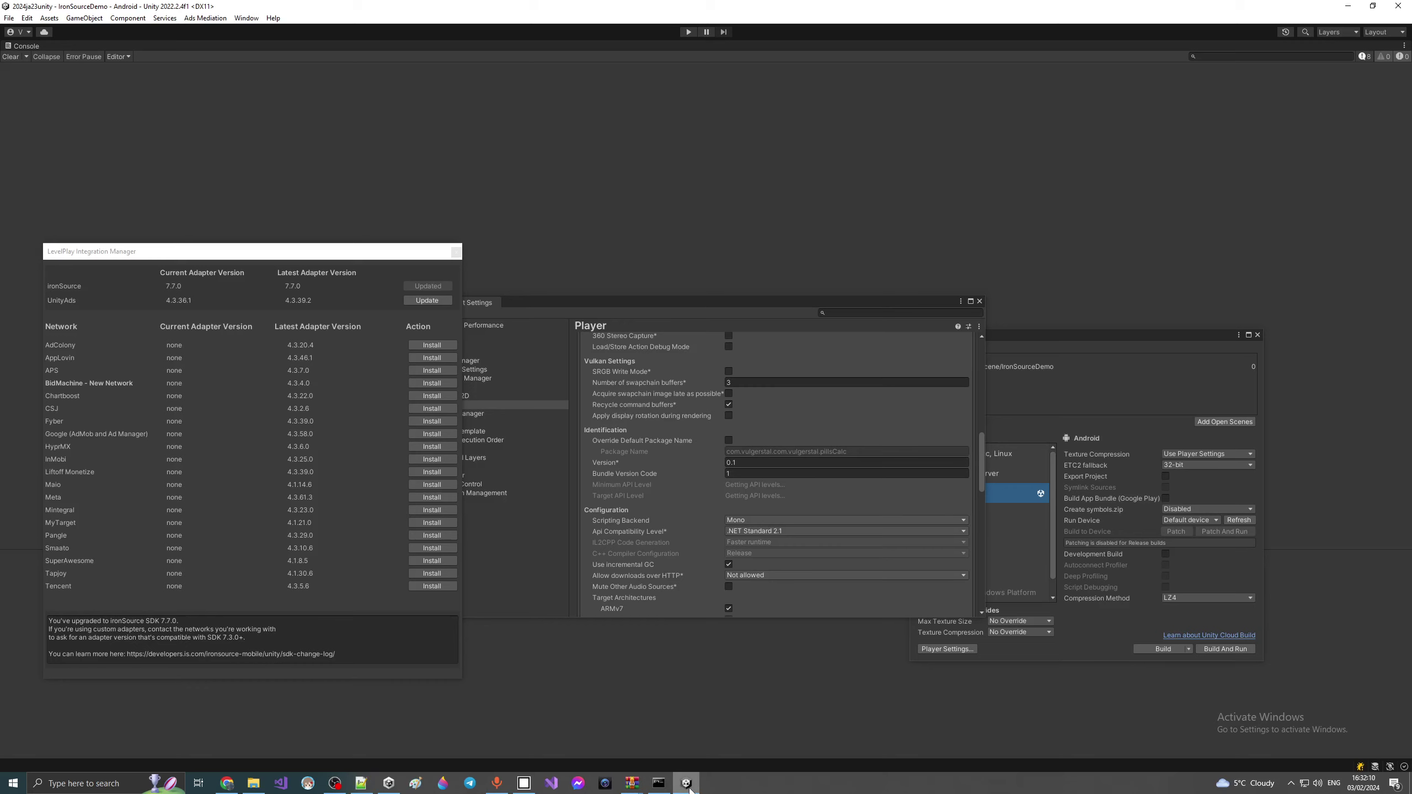
{"action": "left_click", "coordinate": [687, 784]}
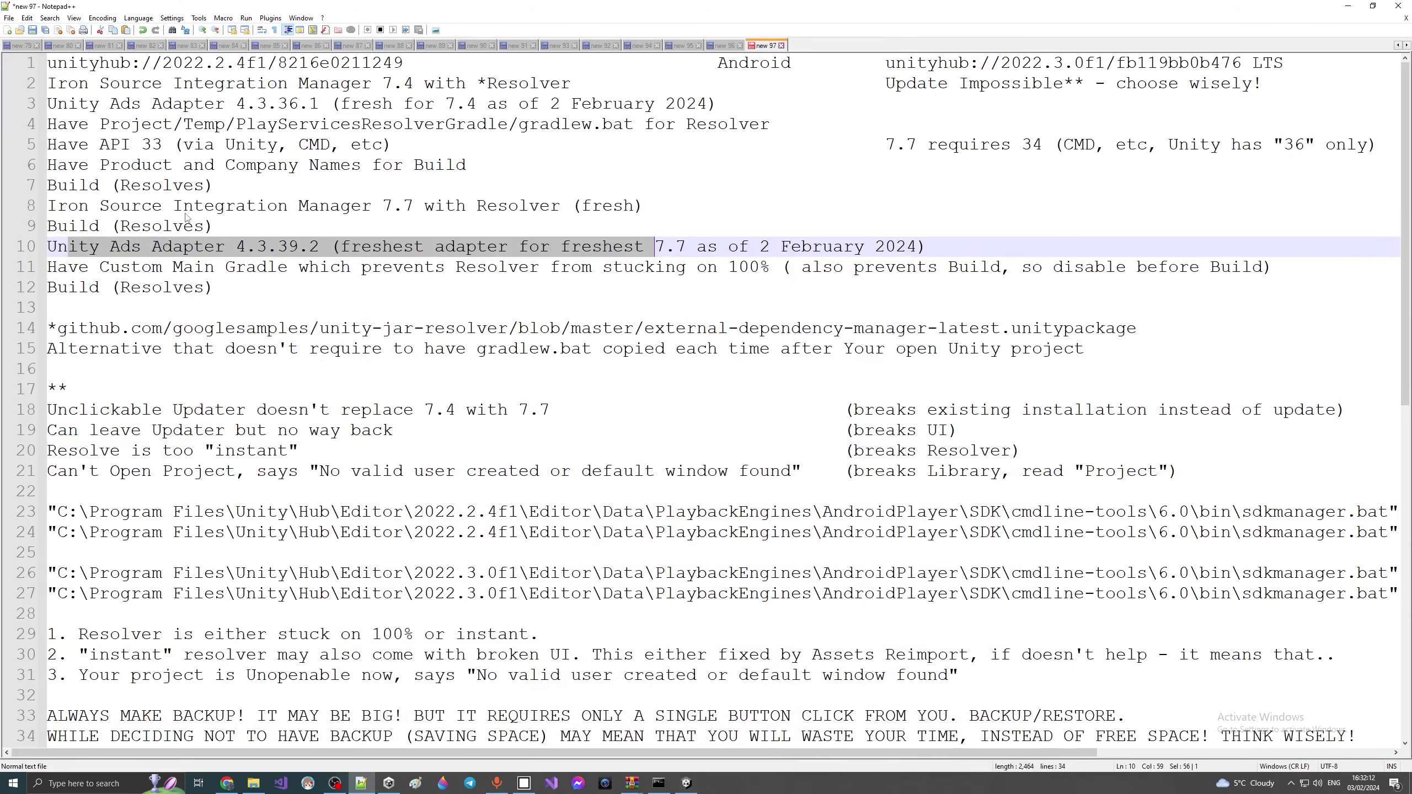
{"action": "left_click_drag", "start_coordinate": [185, 213], "coordinate": [421, 208]}
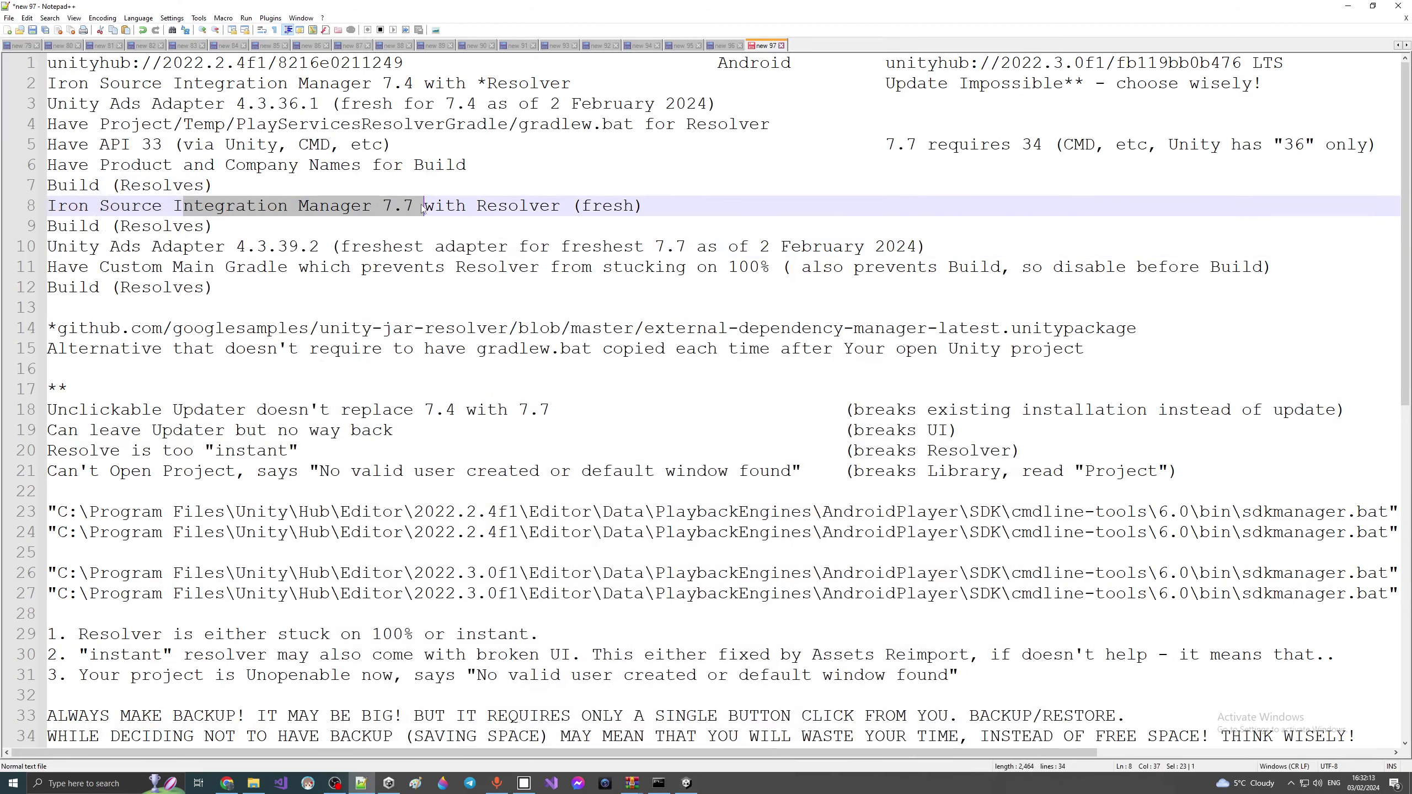
{"action": "mouse_move", "coordinate": [687, 784]}
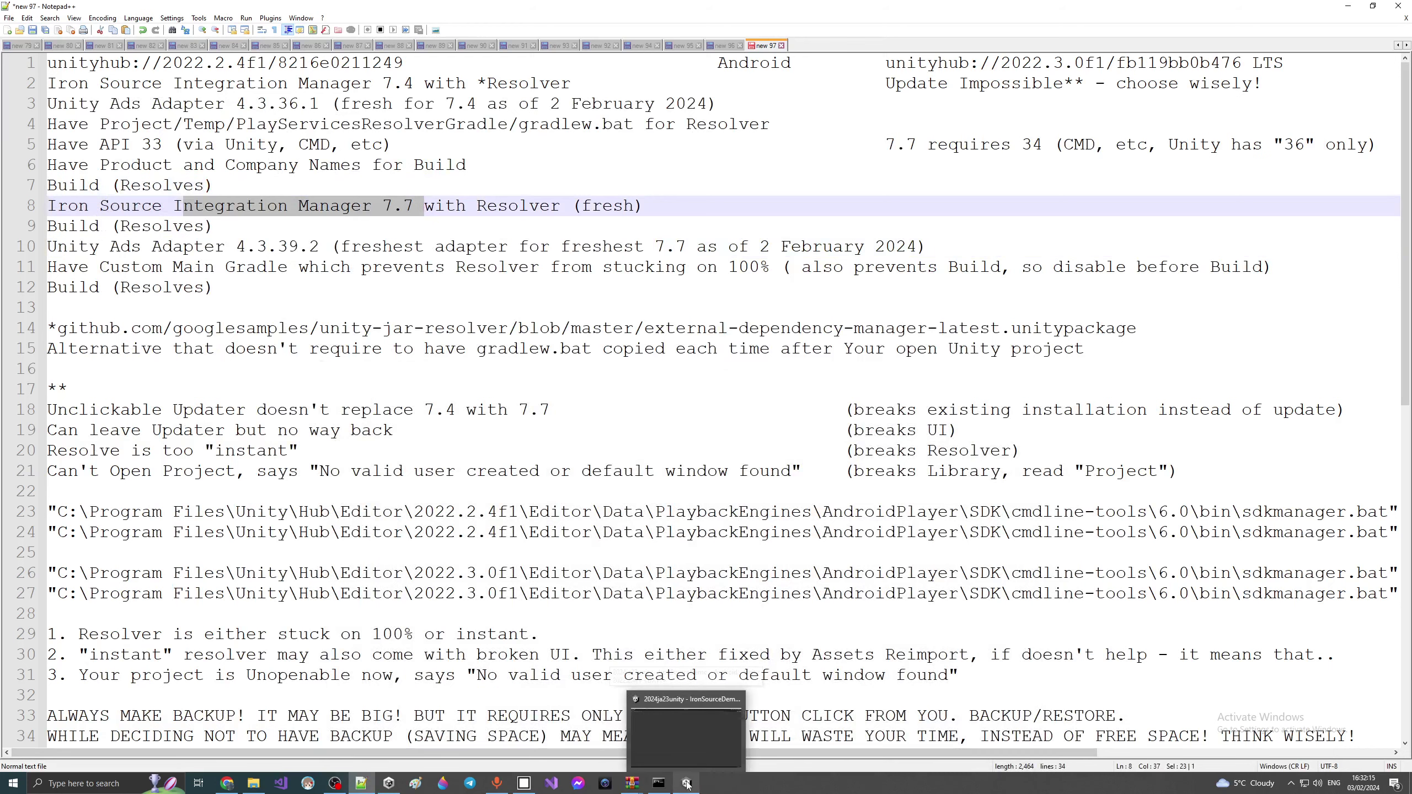
{"action": "left_click", "coordinate": [687, 784]}
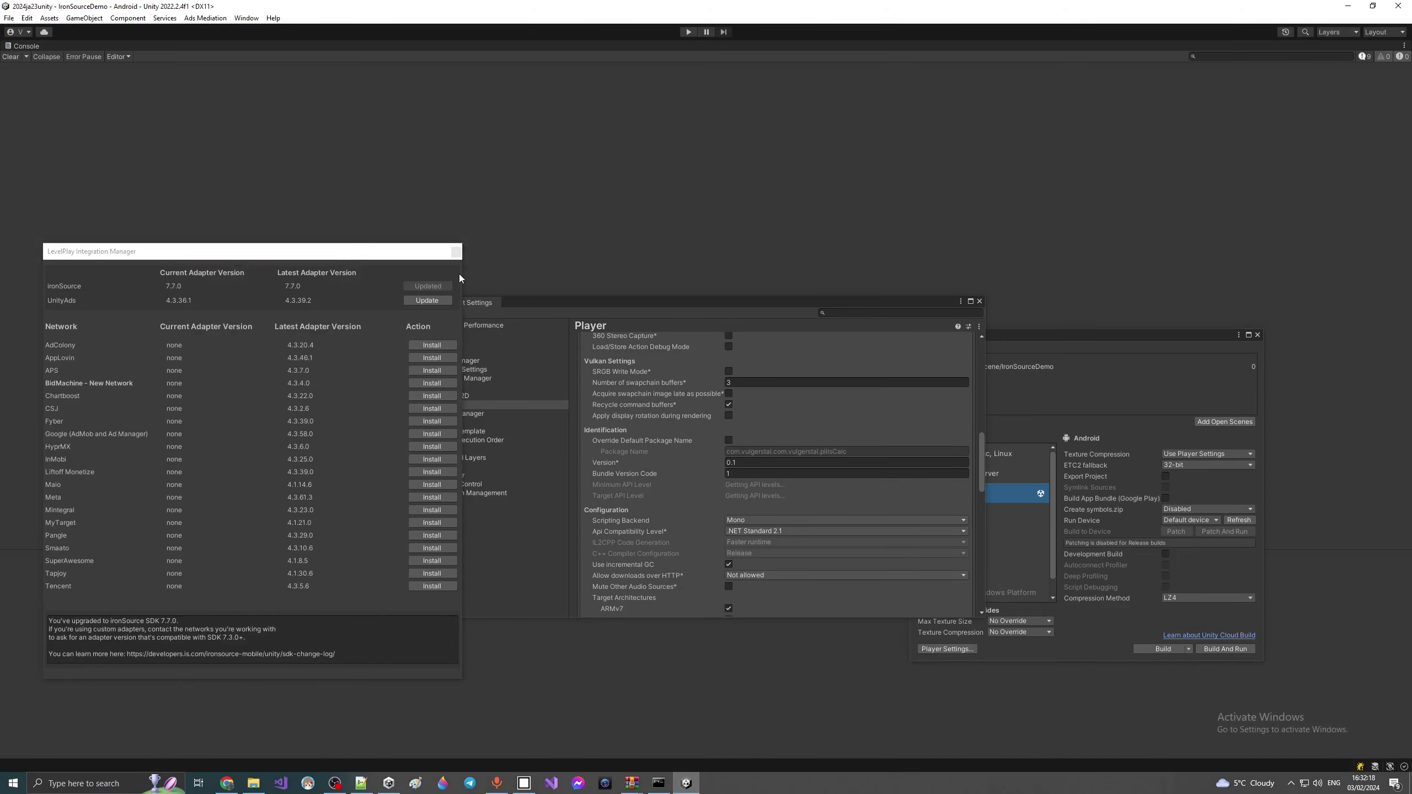
{"action": "left_click", "coordinate": [411, 301]}
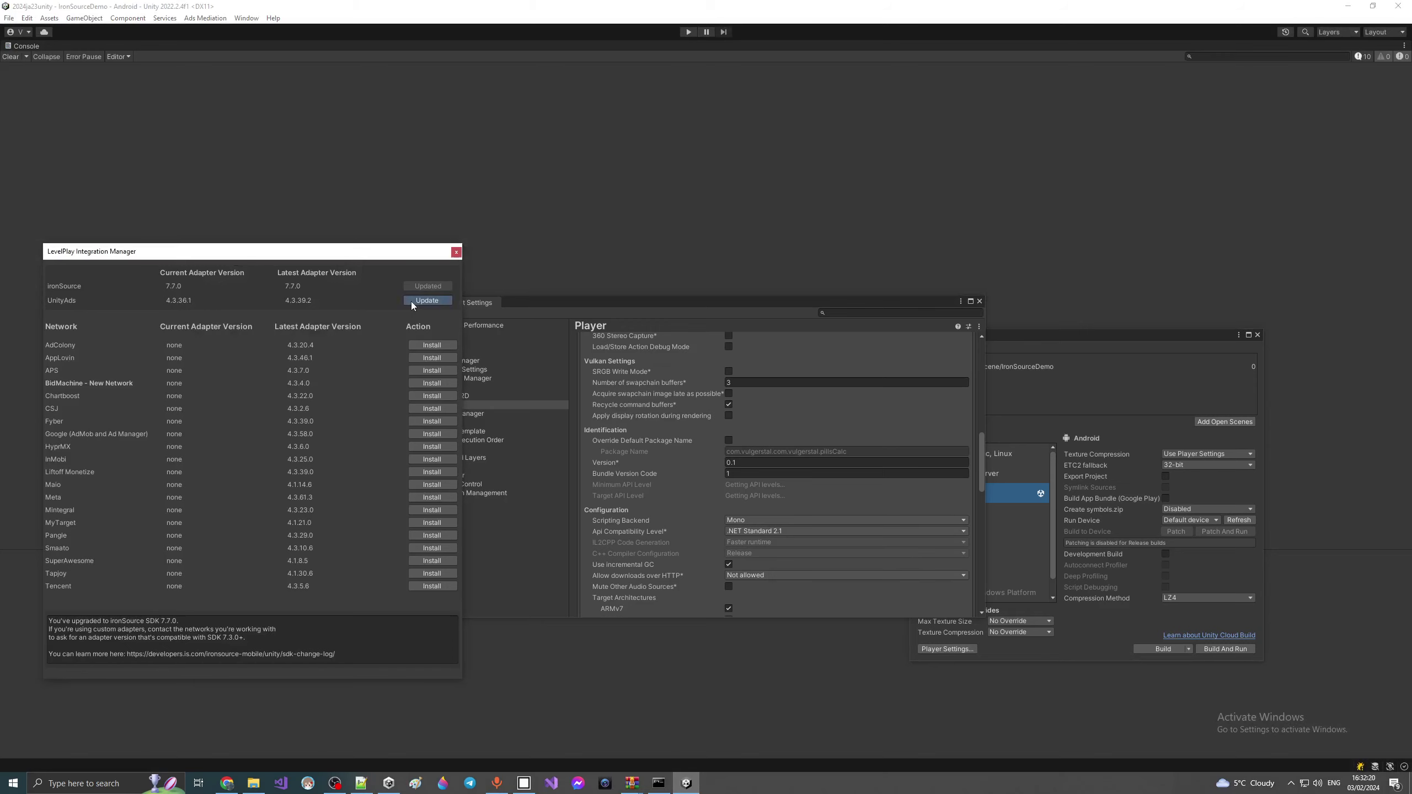
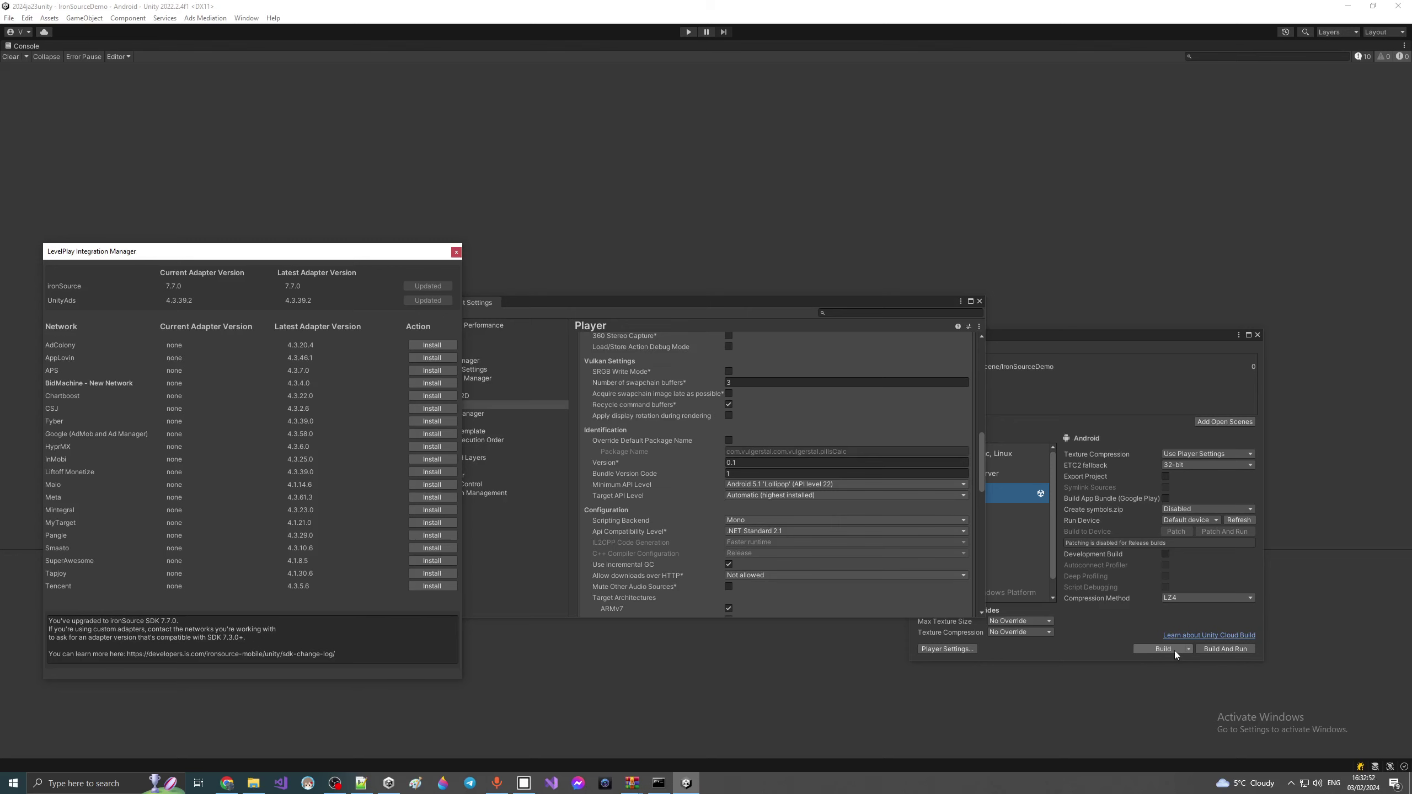
Step: Build the Android APK, saving it as m31s2c2.apk and replacing the existing file
{"action": "left_click", "coordinate": [1174, 649]}
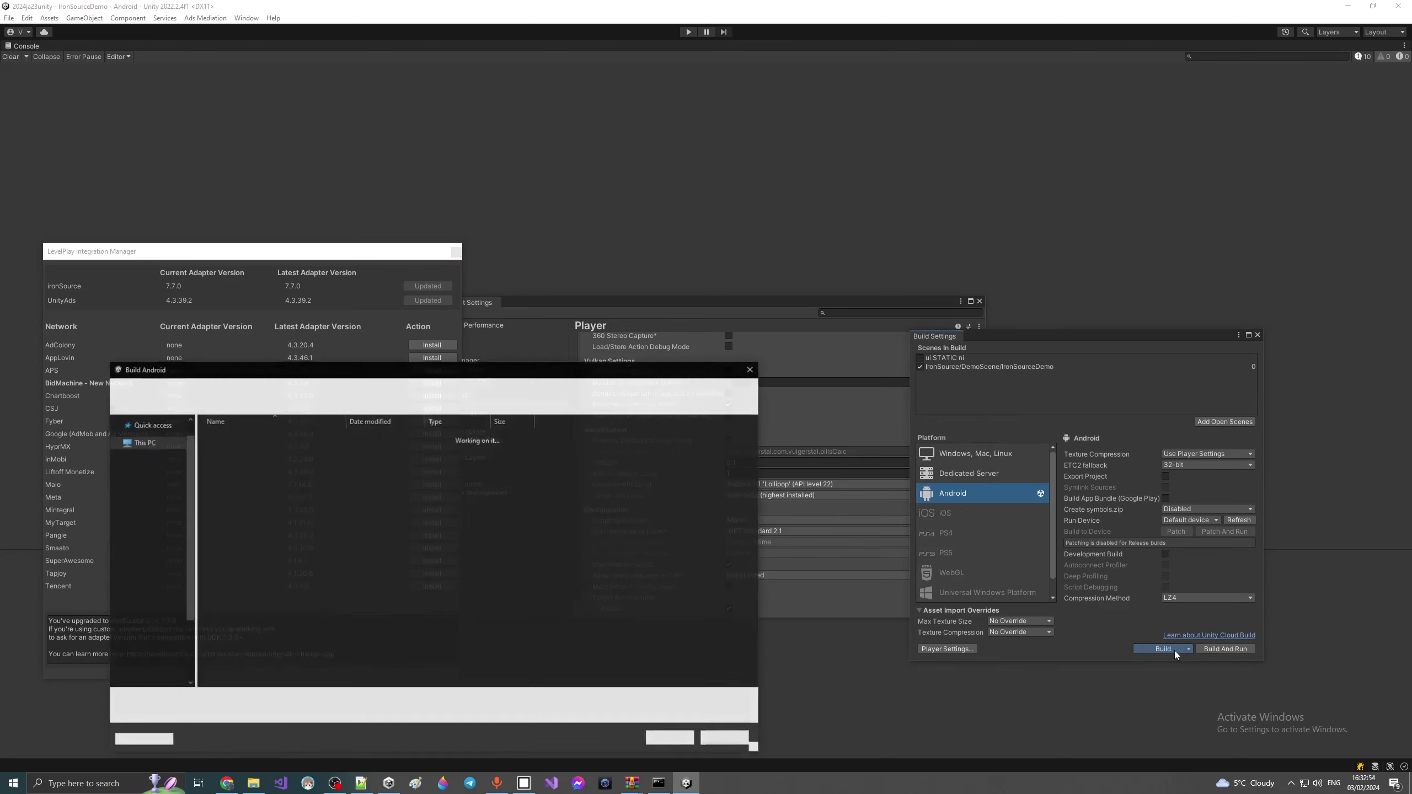
{"action": "left_click", "coordinate": [664, 739]}
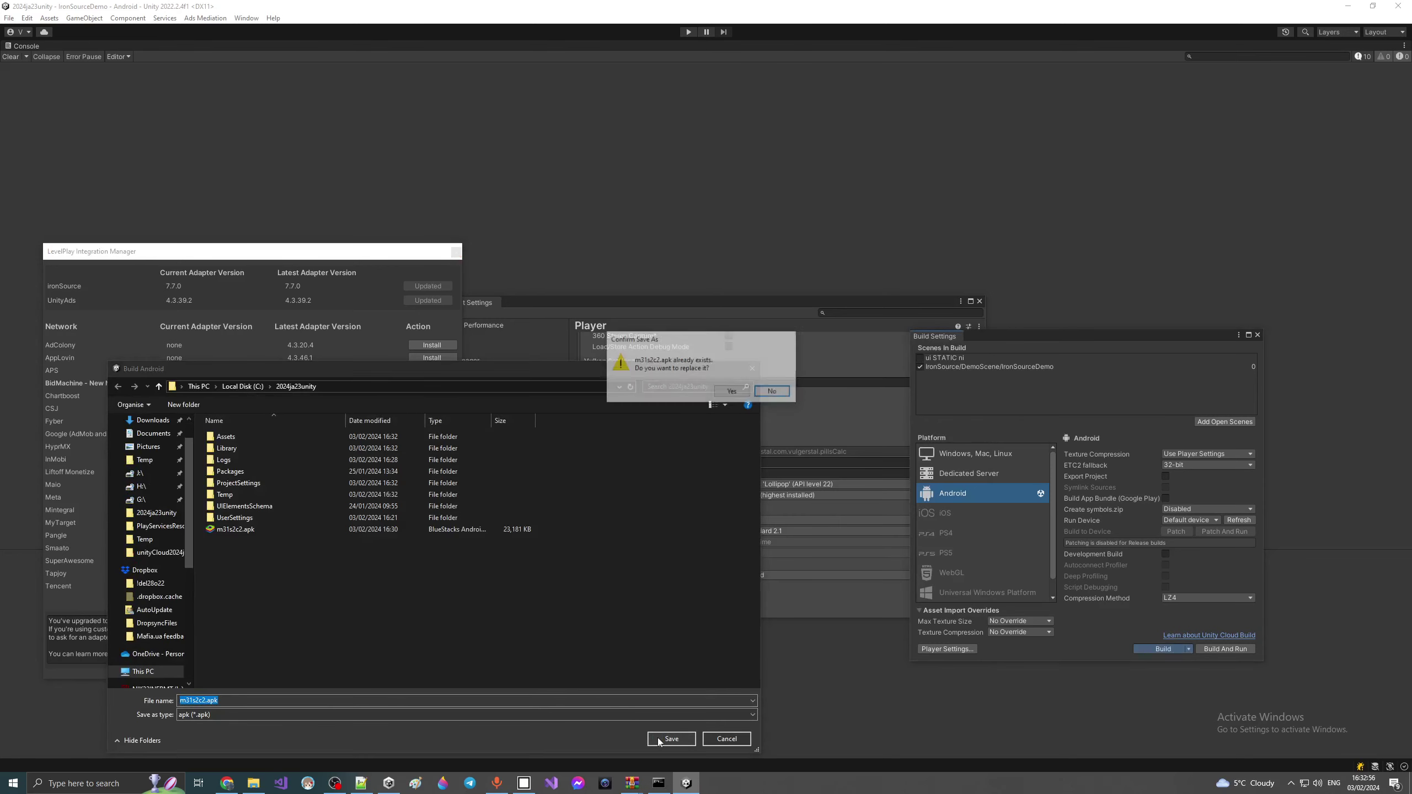
{"action": "left_click", "coordinate": [717, 396]}
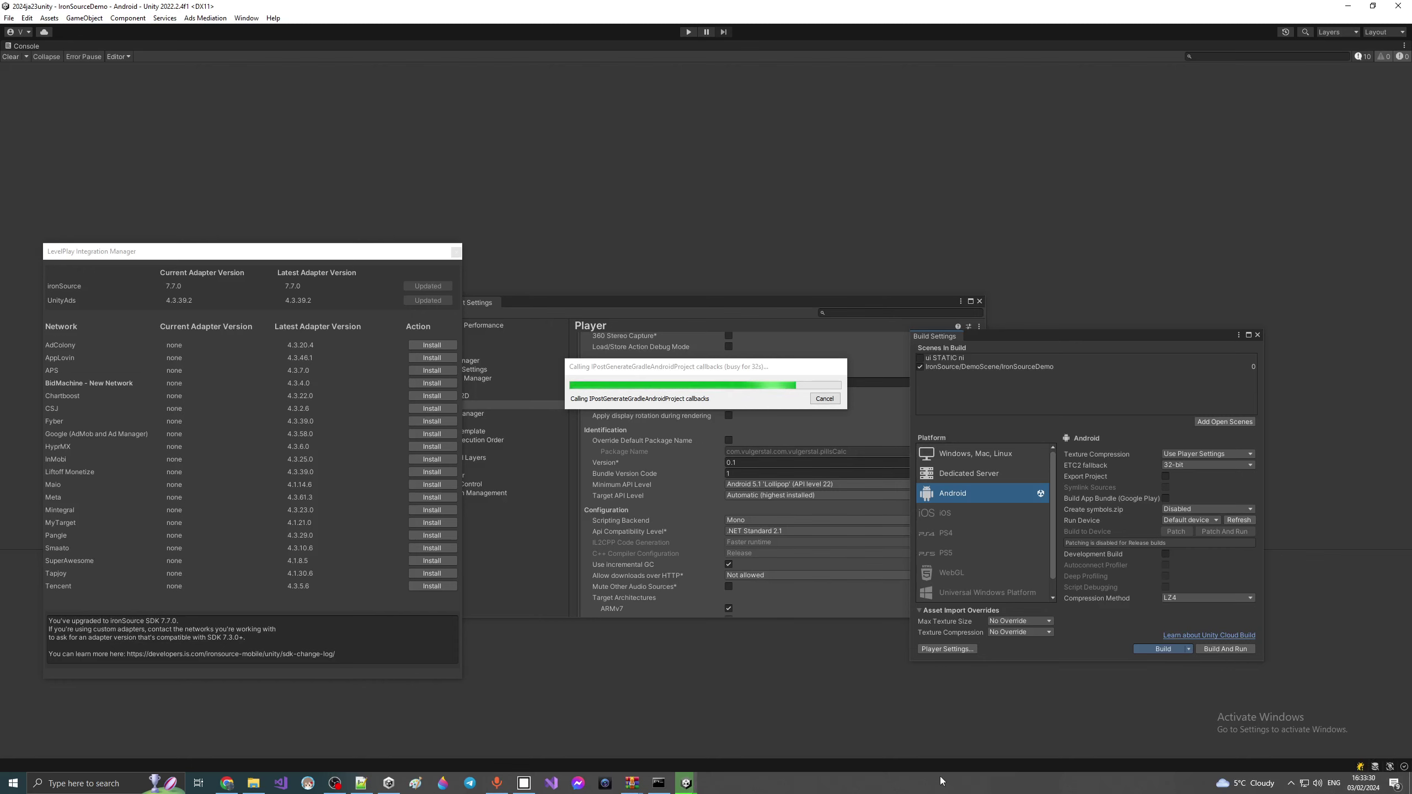
Step: Run Mobile Dependency Resolver > Android Resolver > Resolve for the project
{"action": "left_click", "coordinate": [49, 17]}
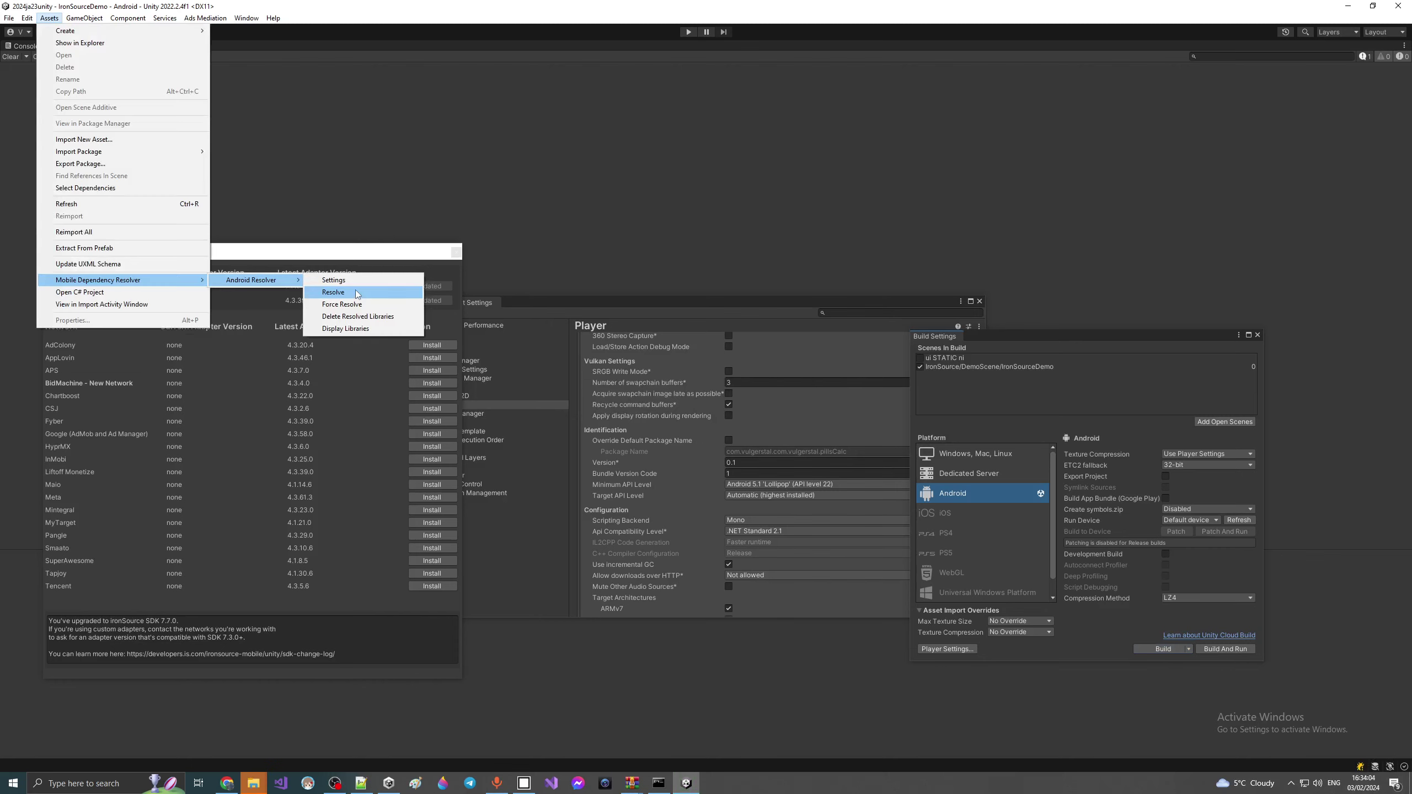
{"action": "left_click", "coordinate": [356, 292]}
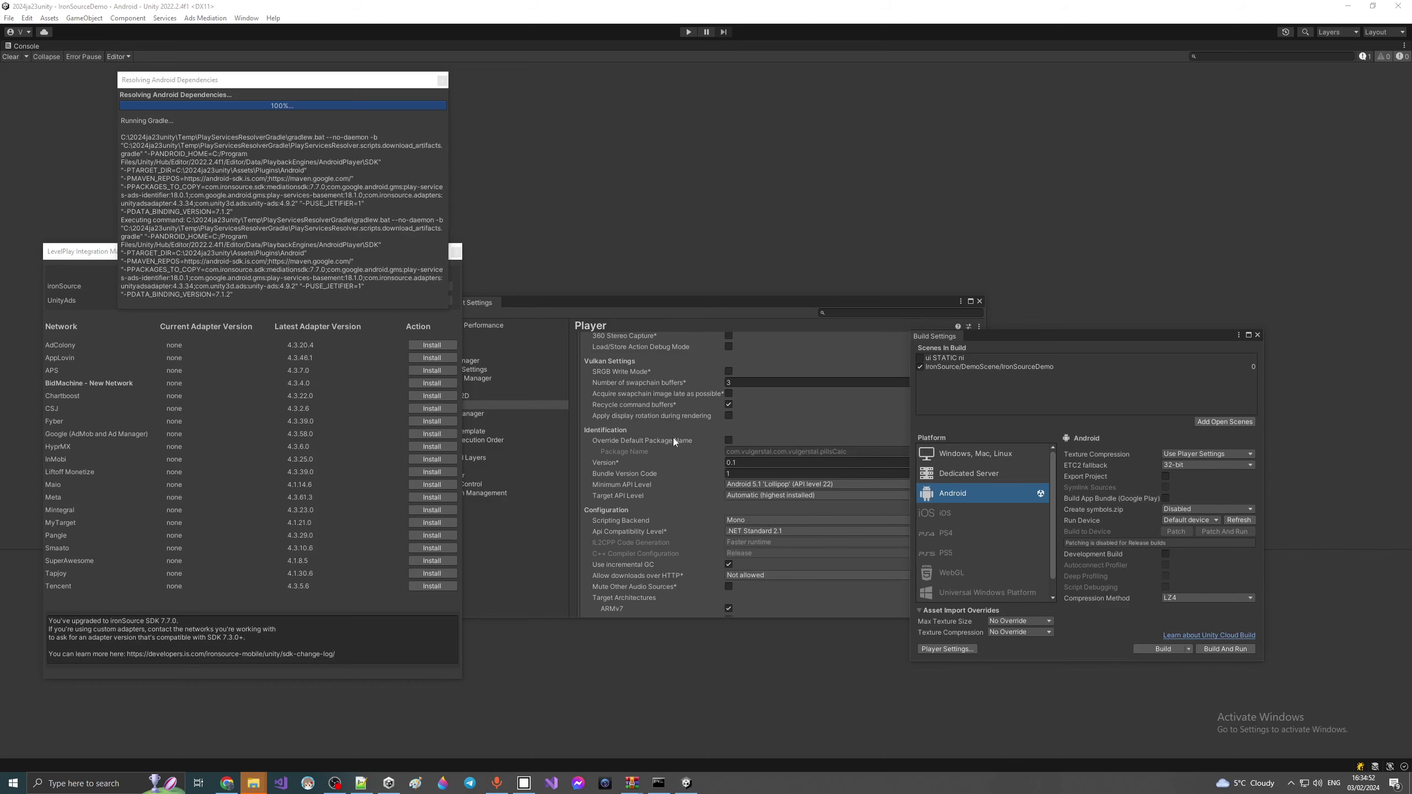
Step: Expand Publishing Settings in the Android Player settings, briefly checking the Notepad++ notes
{"action": "left_click", "coordinate": [587, 307]}
{"action": "scroll", "coordinate": [857, 545], "scroll_direction": "down", "scroll_amount": 6}
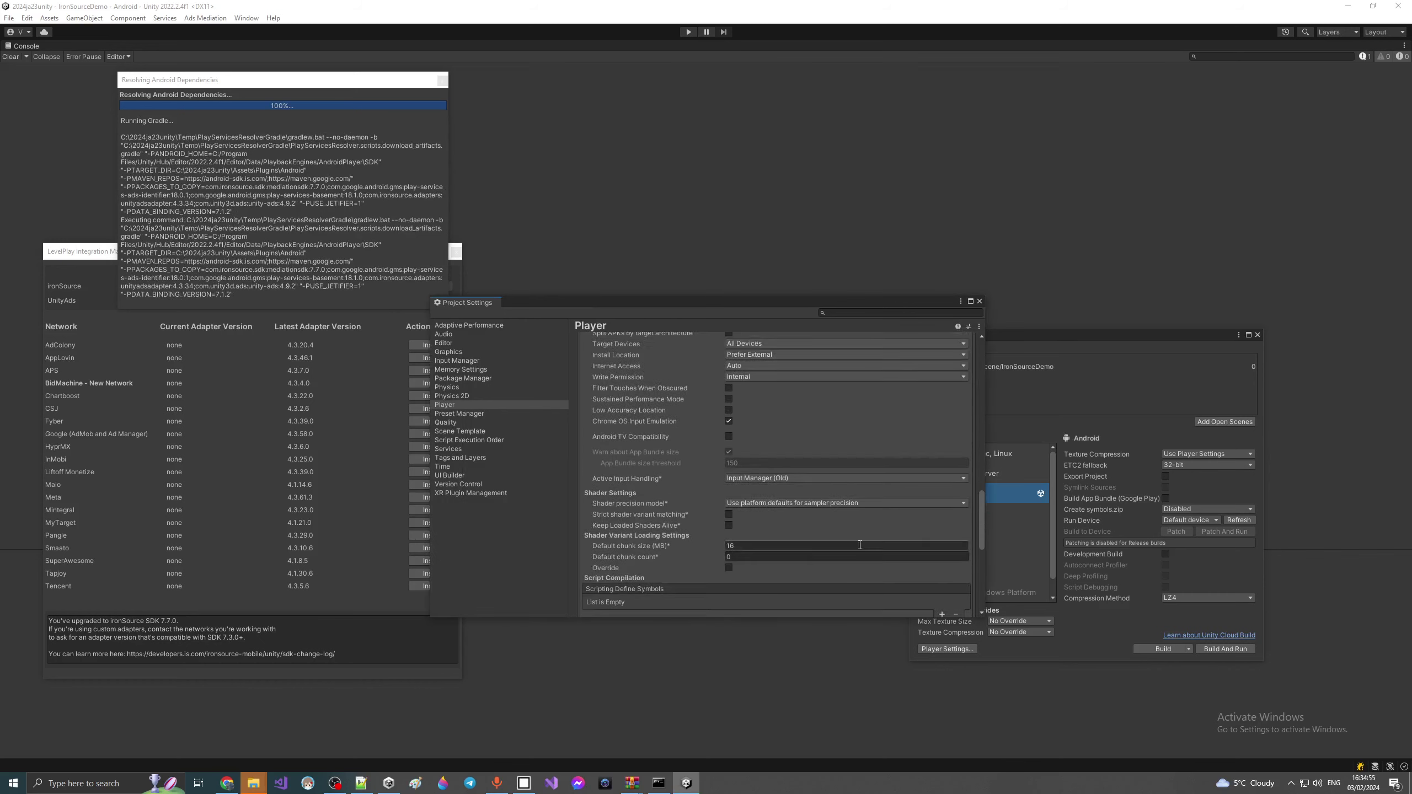
{"action": "scroll", "coordinate": [858, 546], "scroll_direction": "down", "scroll_amount": 5}
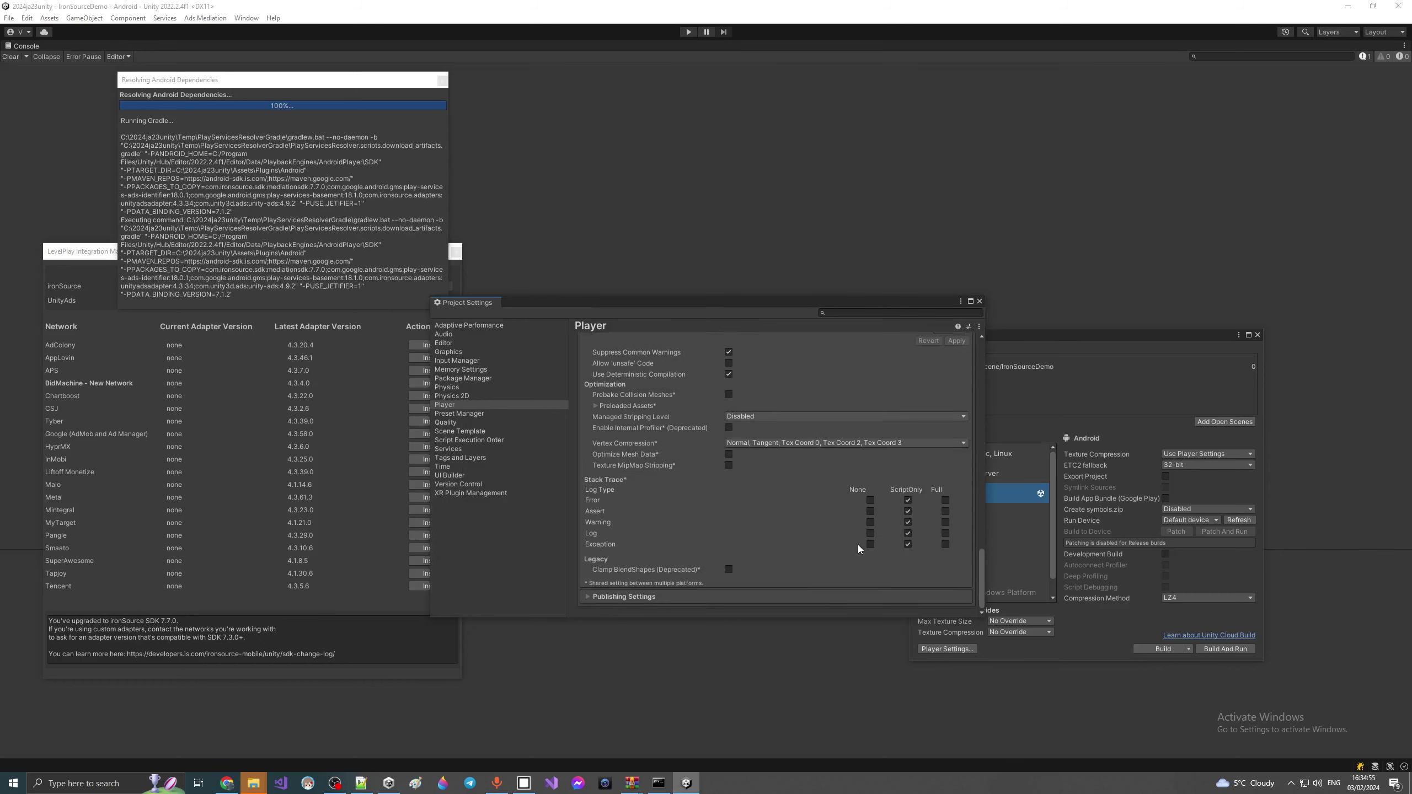
{"action": "left_click", "coordinate": [721, 596]}
{"action": "scroll", "coordinate": [781, 550], "scroll_direction": "down", "scroll_amount": 5}
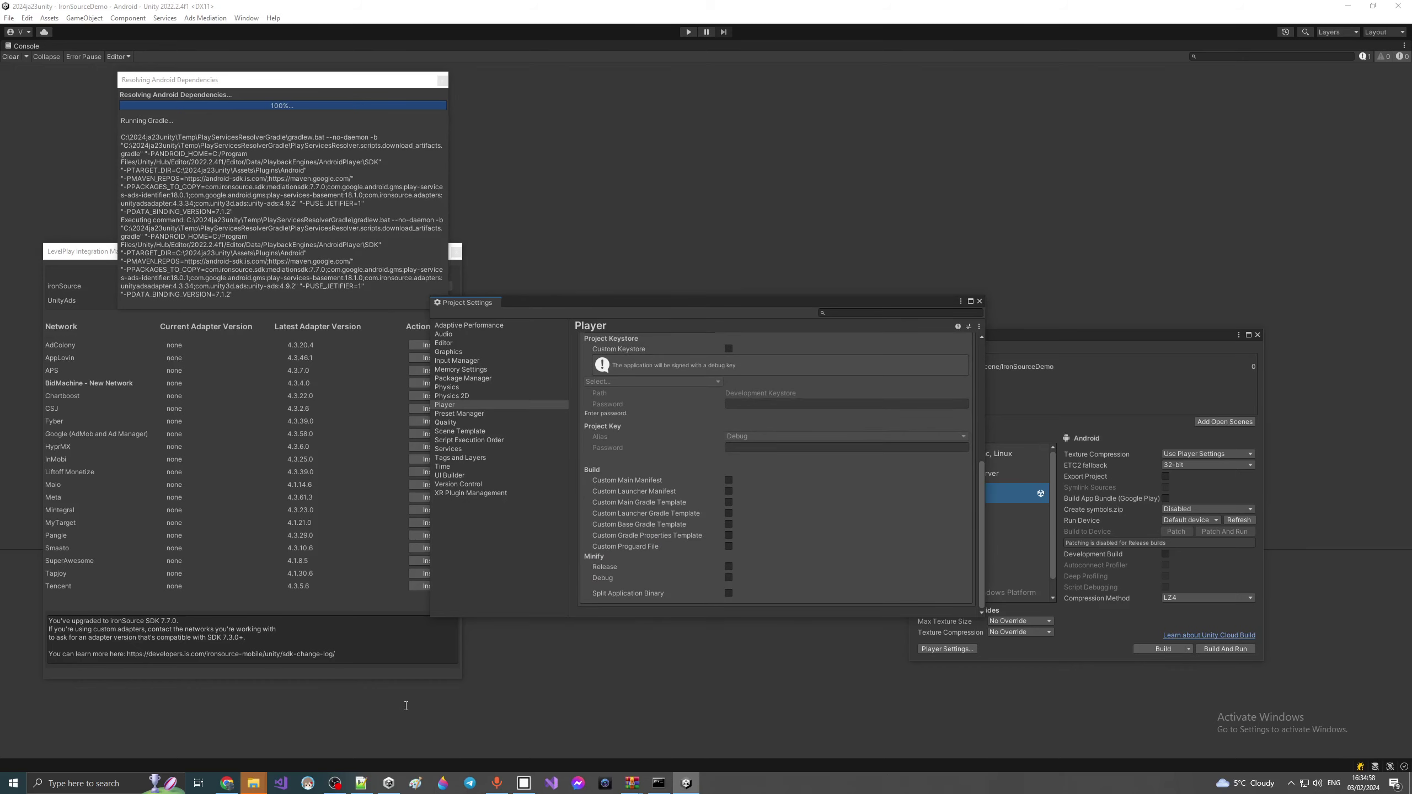
{"action": "left_click", "coordinate": [362, 783]}
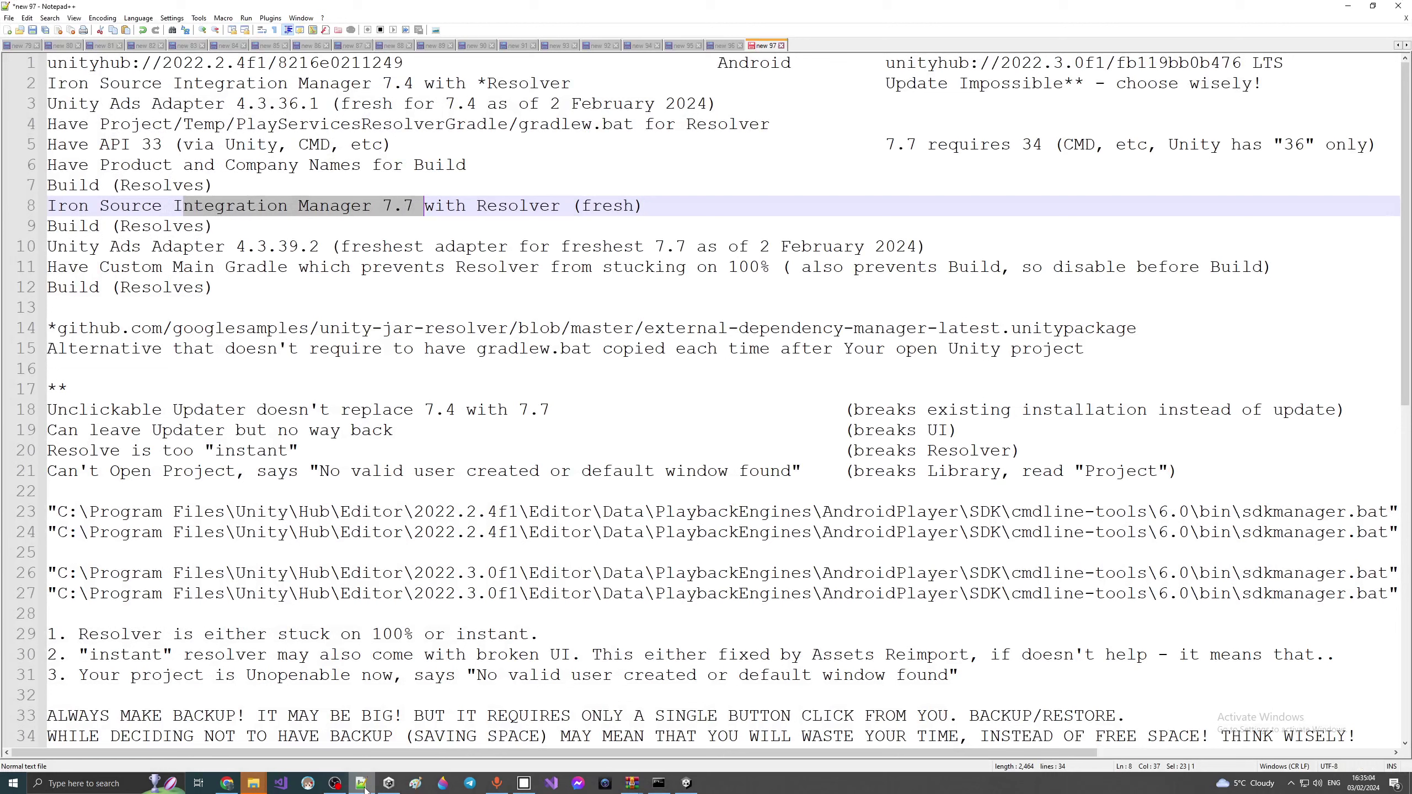
{"action": "left_click", "coordinate": [362, 785]}
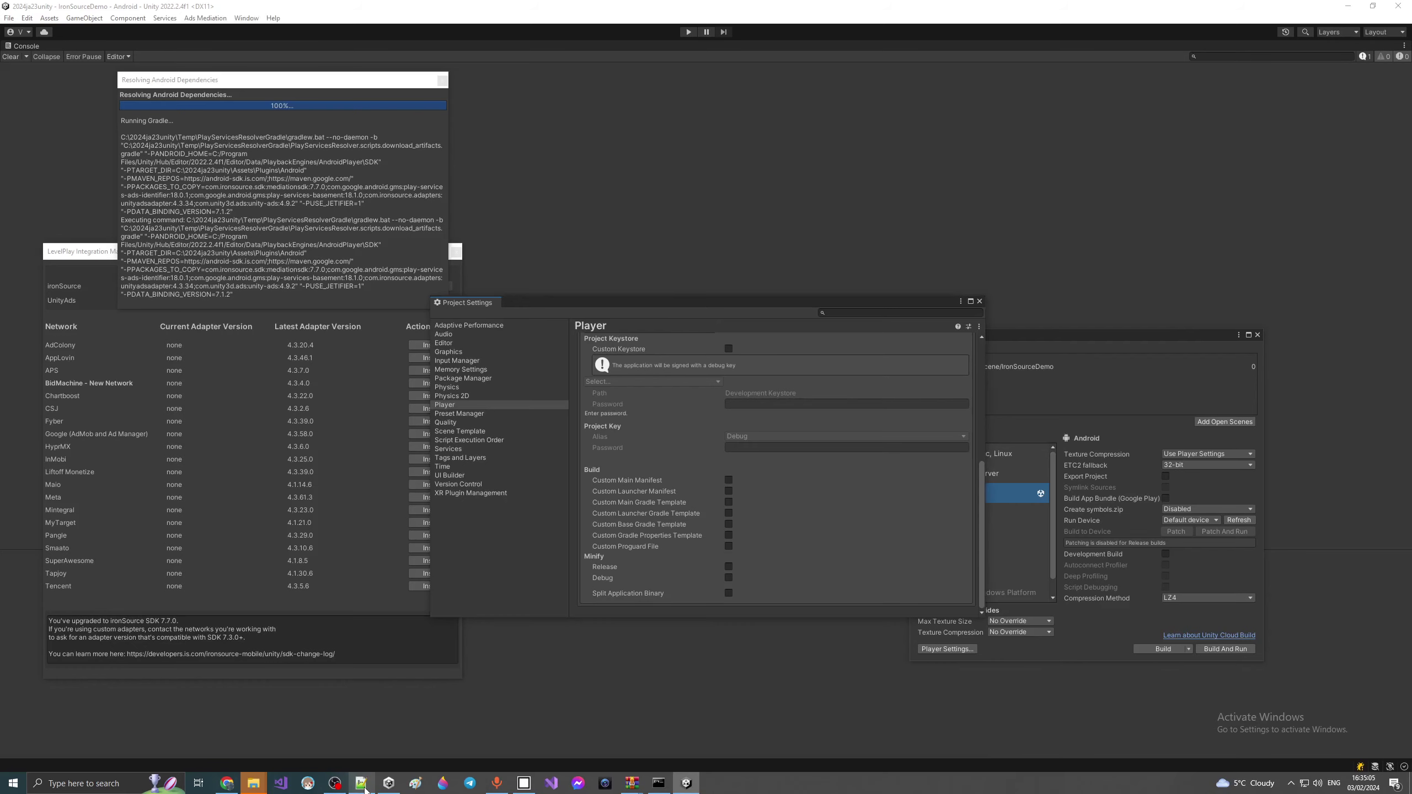
Step: Enable Custom Main Gradle Template and un-maximize the Console to restore the layout
{"action": "left_click", "coordinate": [728, 501]}
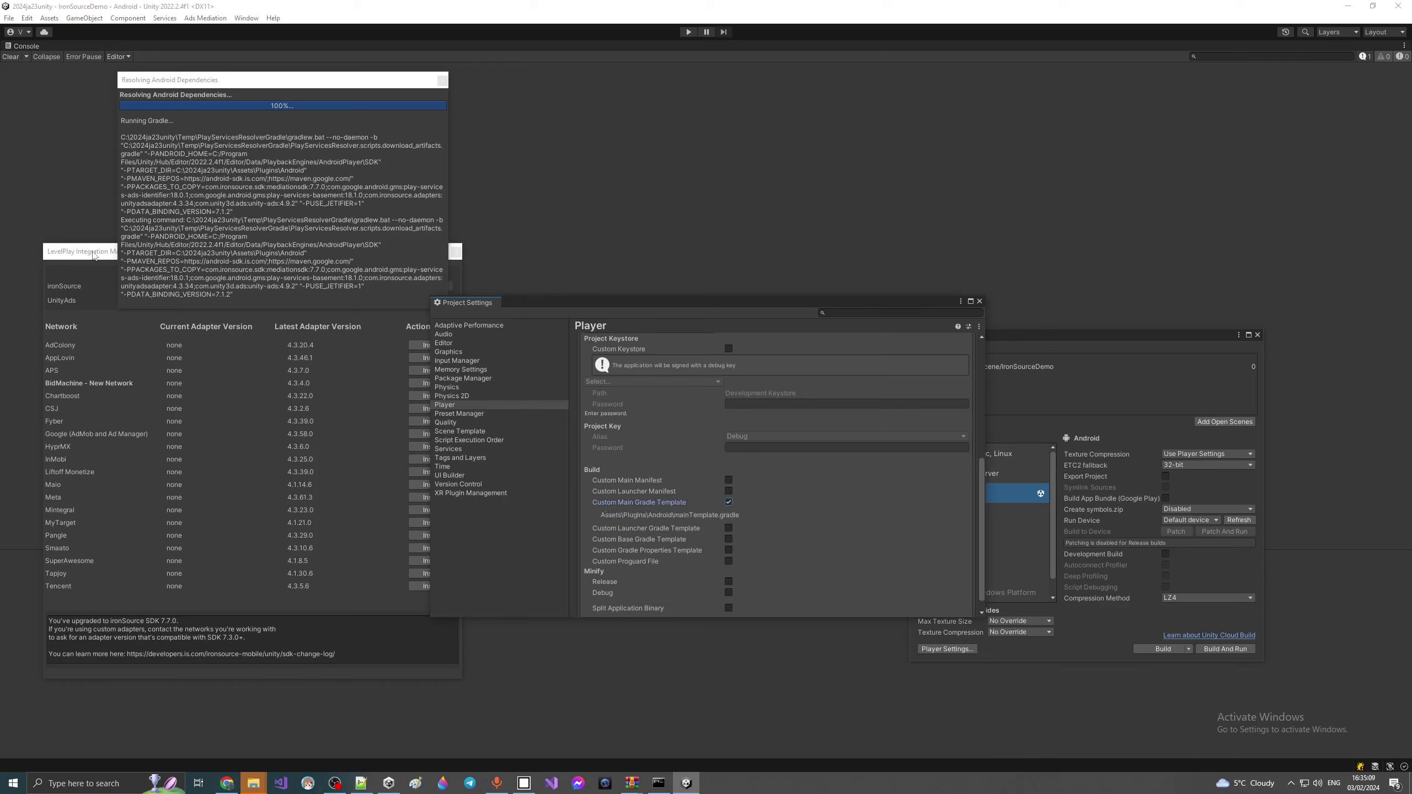
{"action": "right_click", "coordinate": [34, 47]}
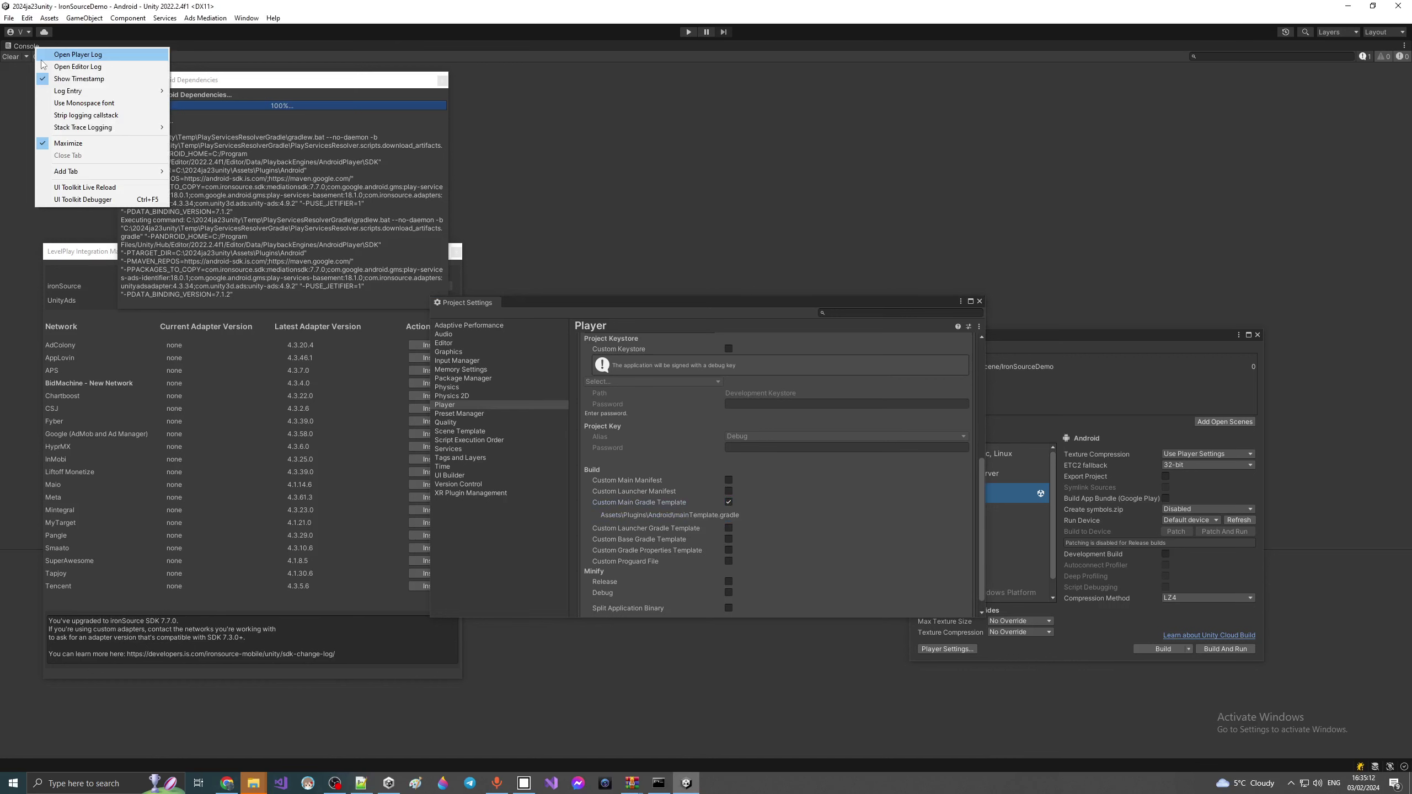
{"action": "left_click", "coordinate": [70, 143]}
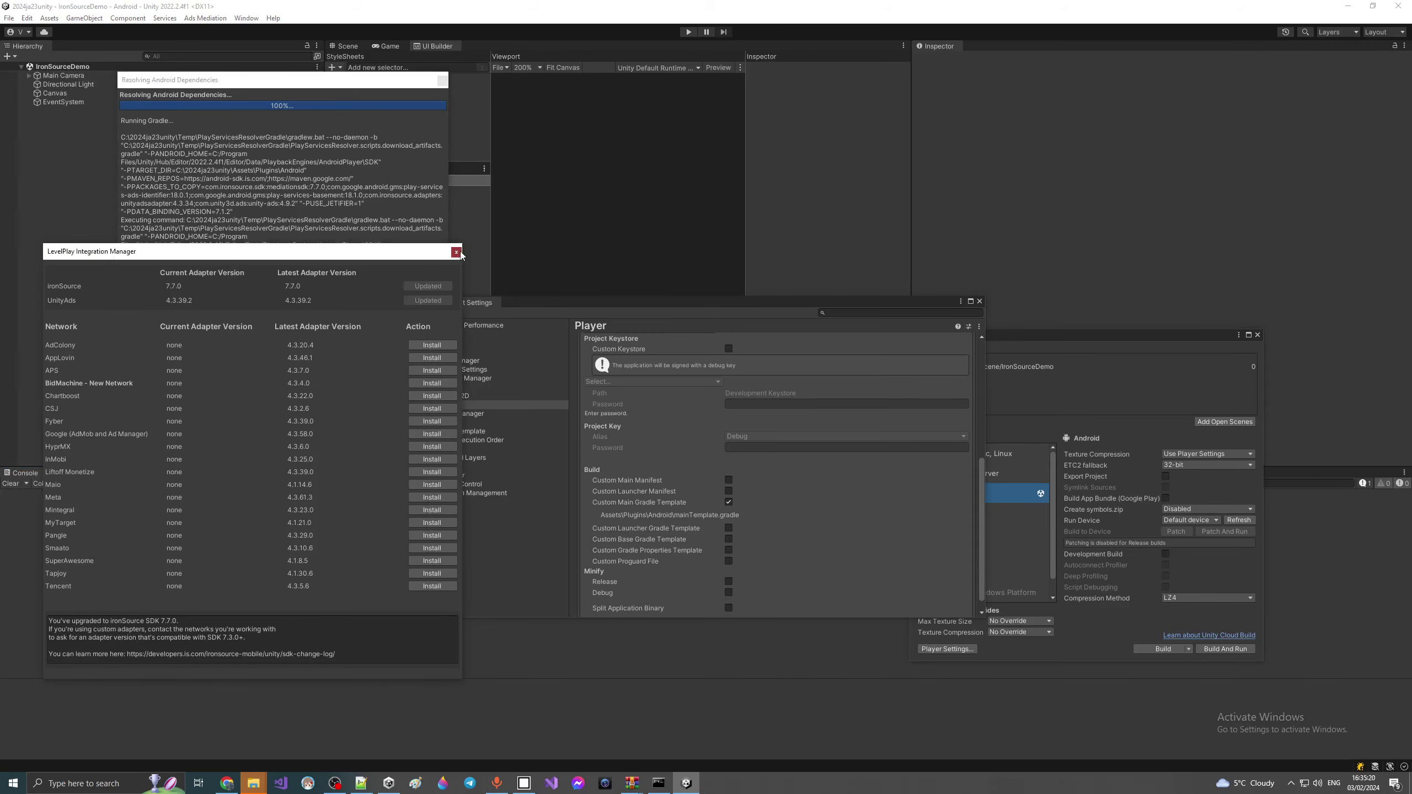
Step: Close the LevelPlay Integration Manager and reimport all assets from the Assets folder
{"action": "left_click", "coordinate": [456, 252]}
{"action": "left_click", "coordinate": [63, 474]}
{"action": "right_click", "coordinate": [29, 536]}
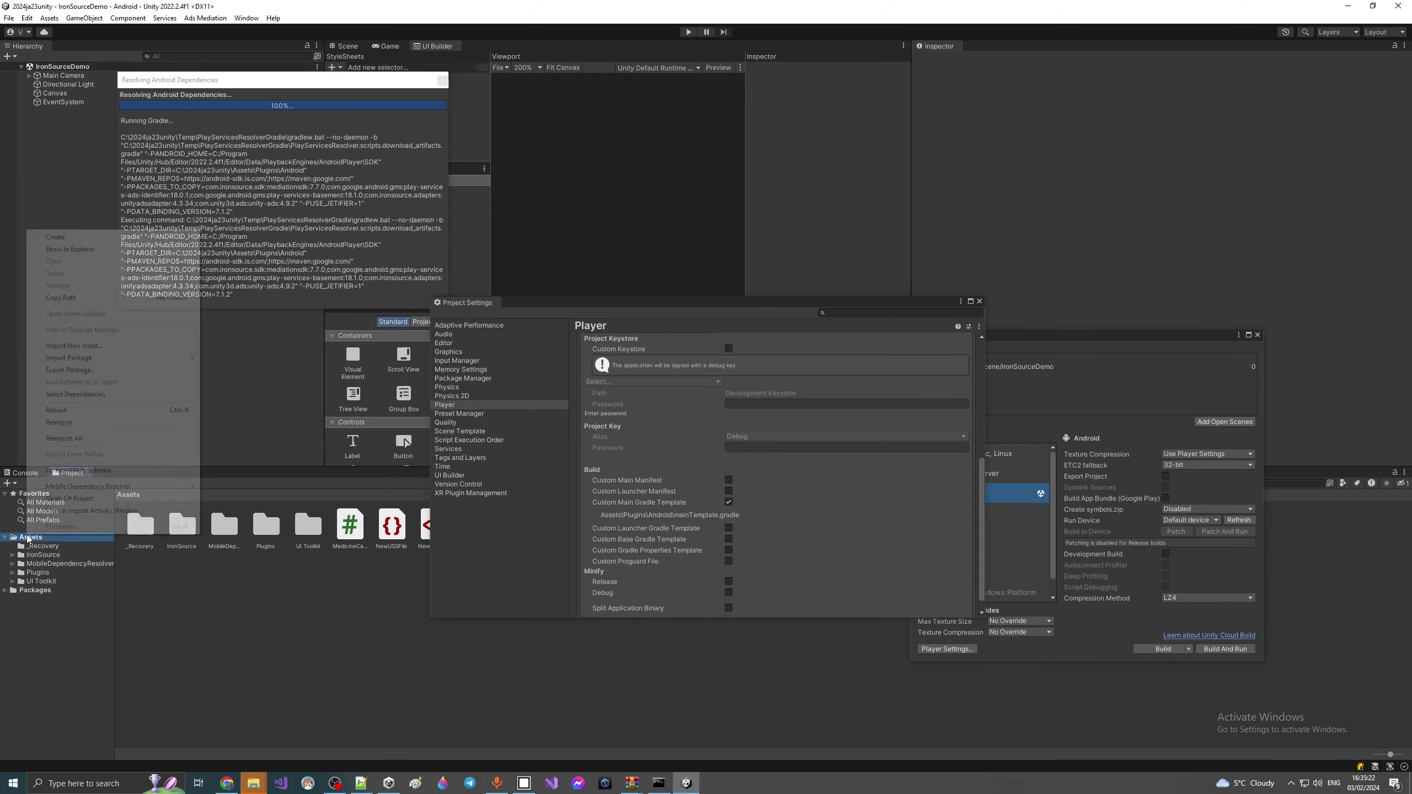
{"action": "left_click", "coordinate": [65, 423]}
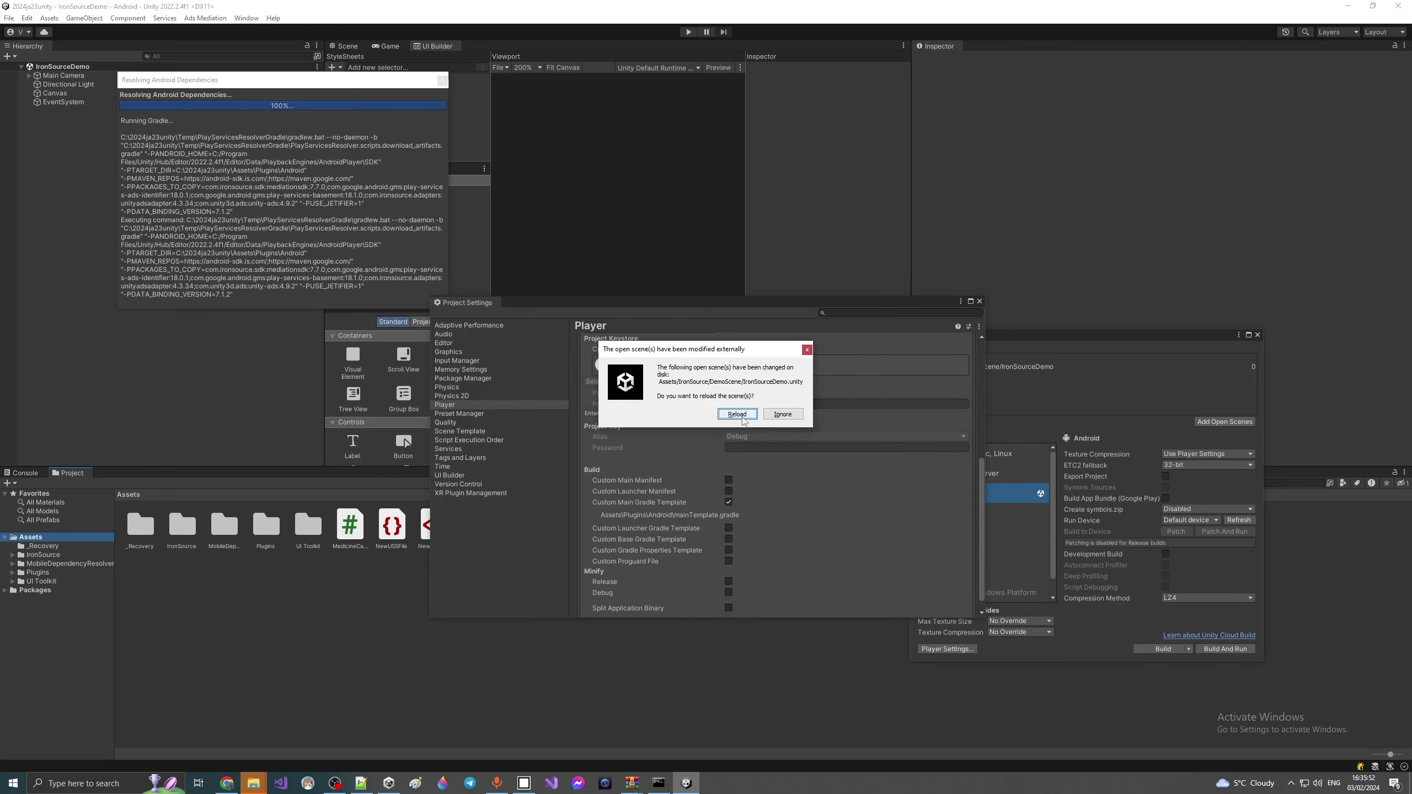
Step: Reload the modified scene and close the finished Resolving Android Dependencies window
{"action": "left_click", "coordinate": [737, 414]}
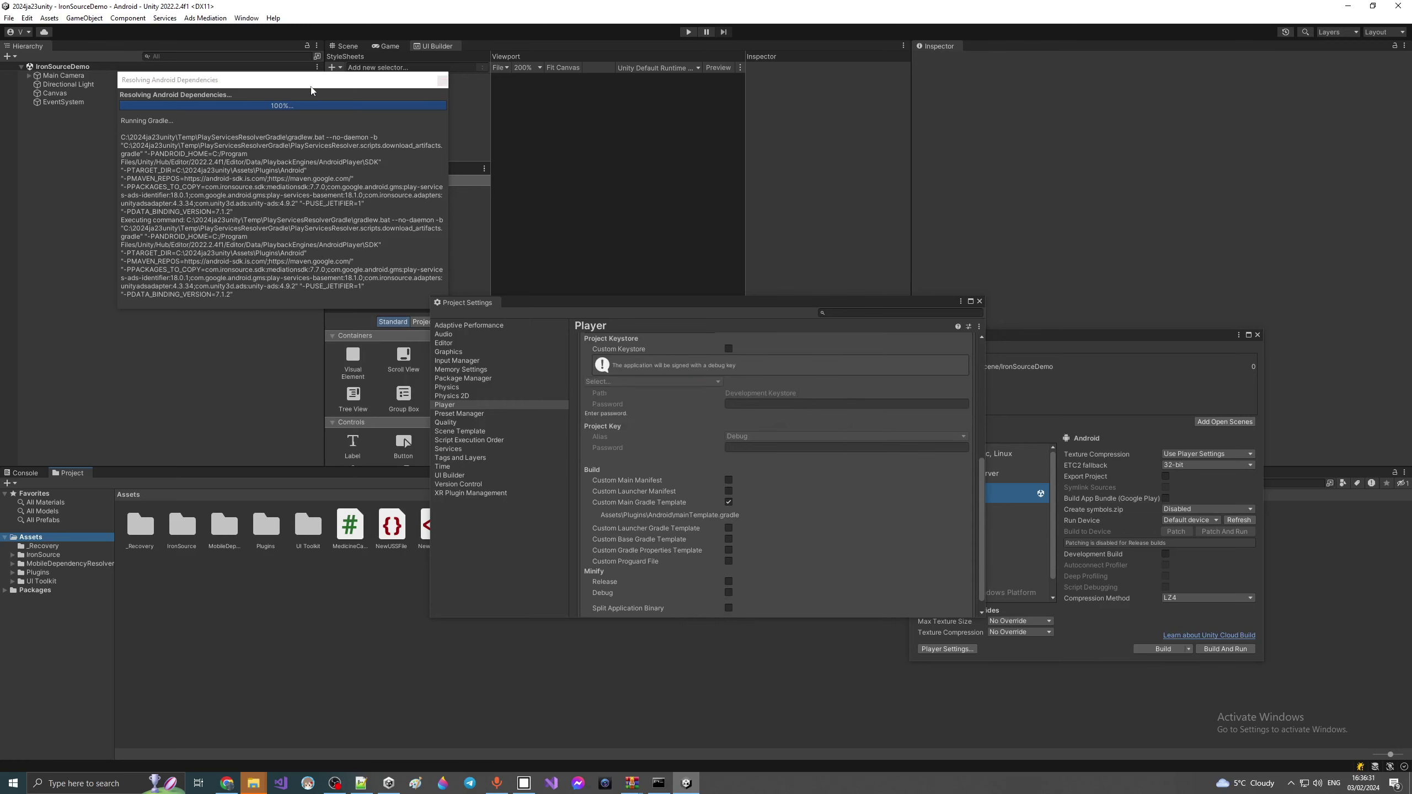
{"action": "left_click", "coordinate": [371, 175]}
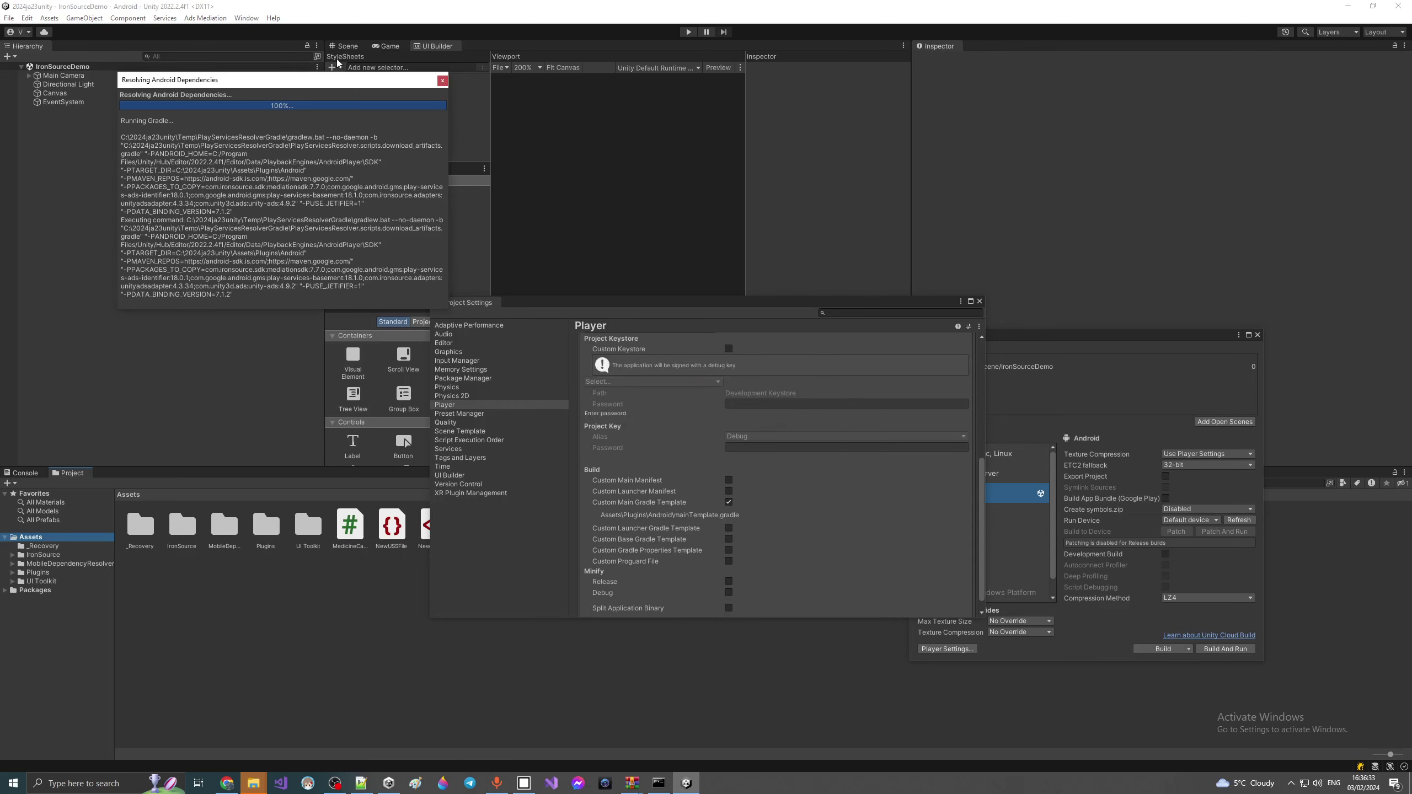
{"action": "left_click", "coordinate": [441, 81]}
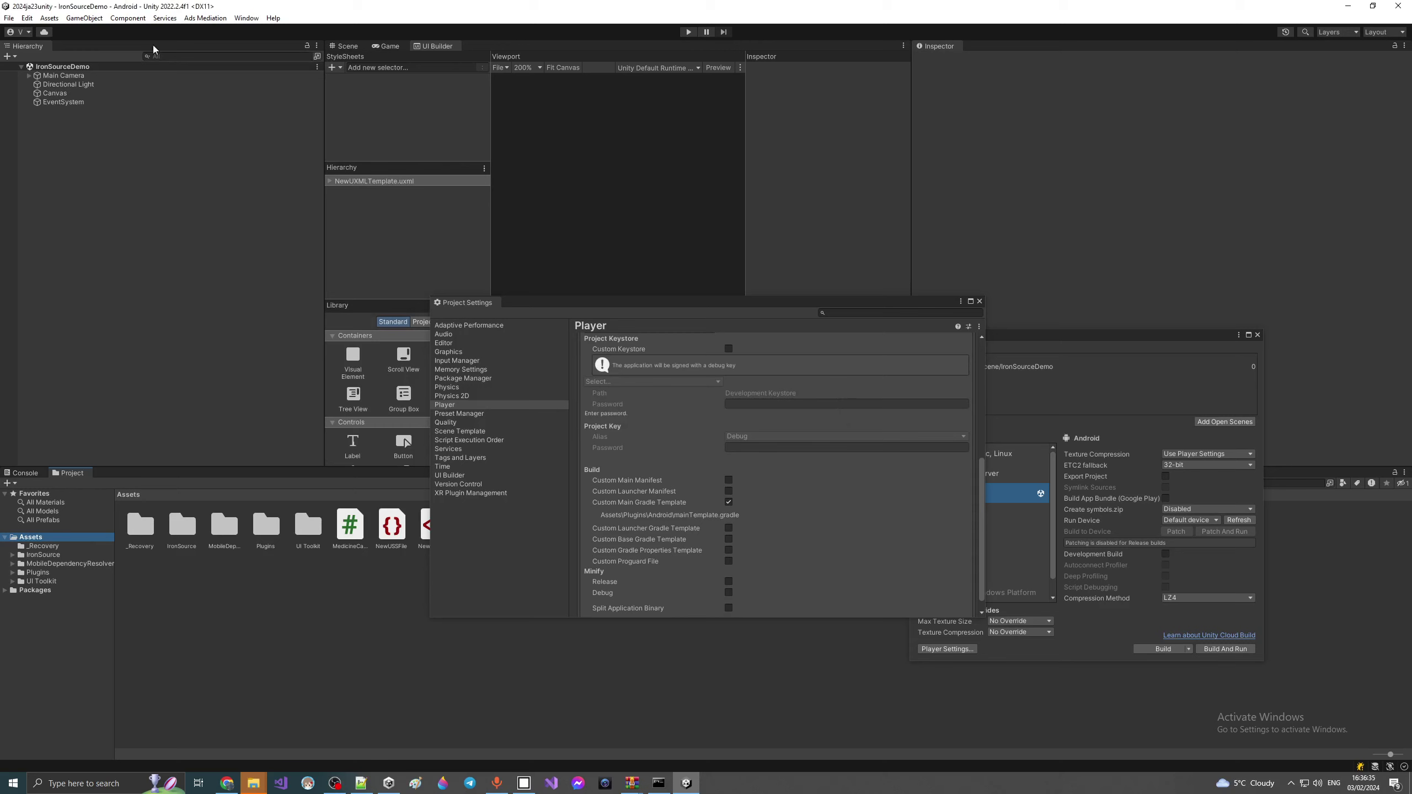
Step: Run Android Resolver > Resolve again and acknowledge the Resolution Succeeded message
{"action": "left_click", "coordinate": [49, 19]}
{"action": "mouse_move", "coordinate": [123, 281]}
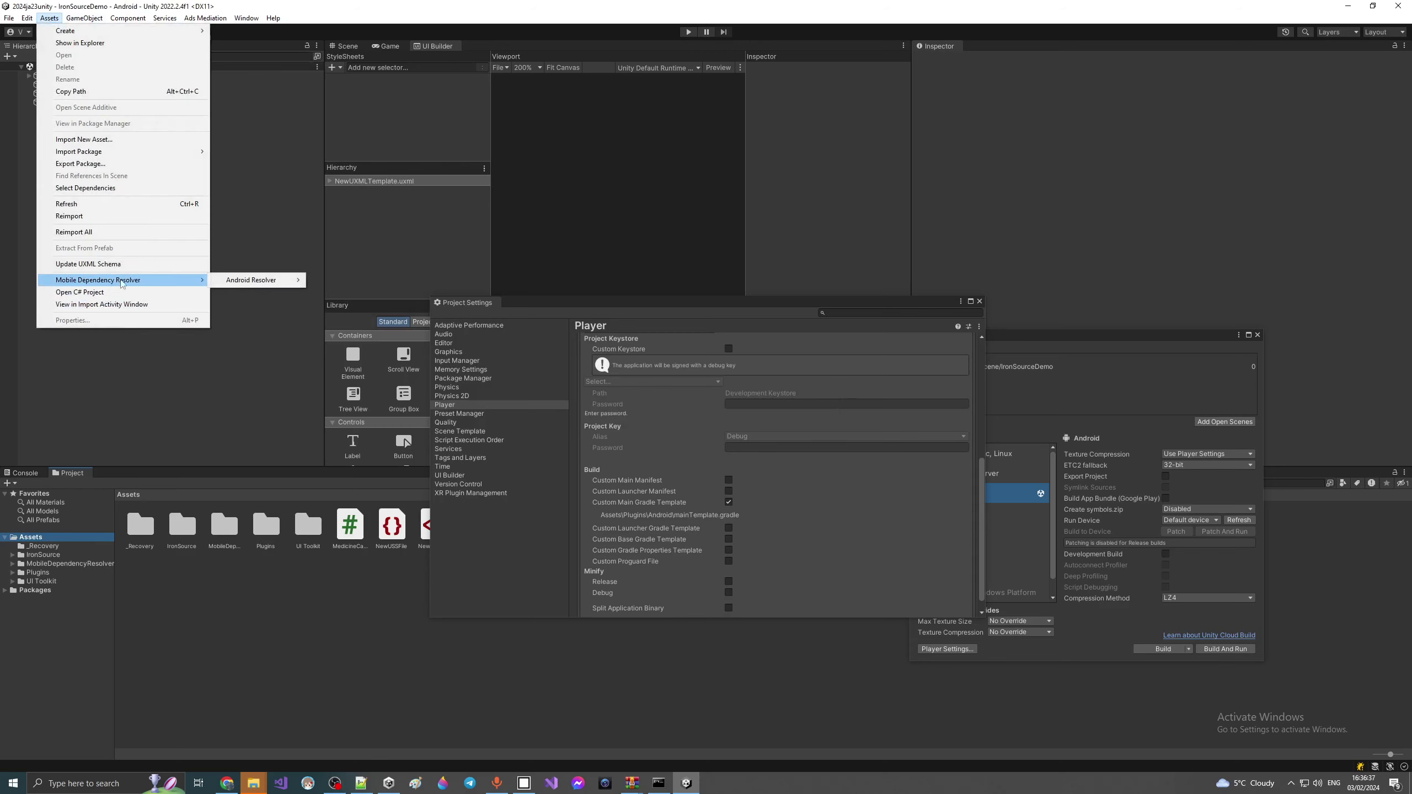
{"action": "mouse_move", "coordinate": [253, 279]}
{"action": "left_click", "coordinate": [321, 293]}
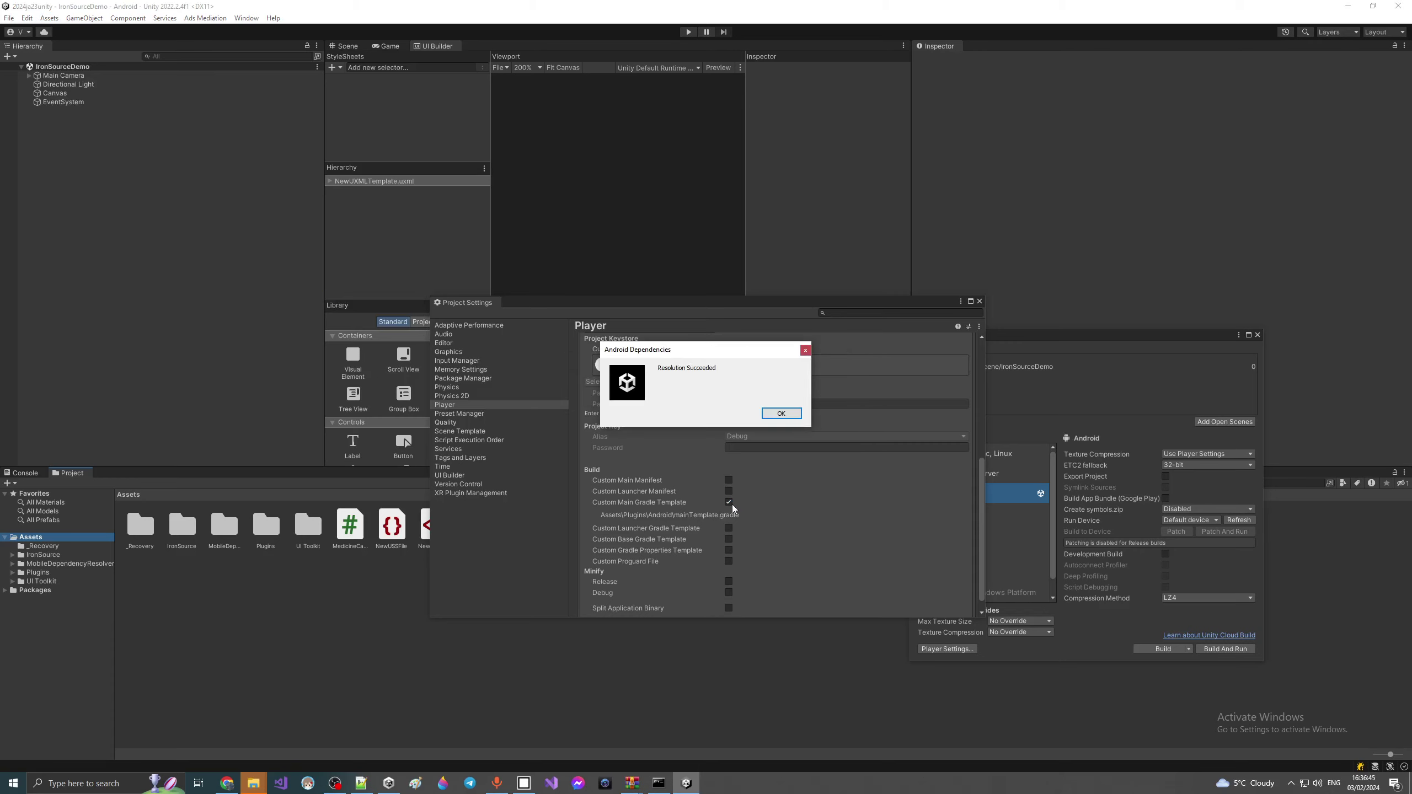
{"action": "left_click", "coordinate": [780, 413]}
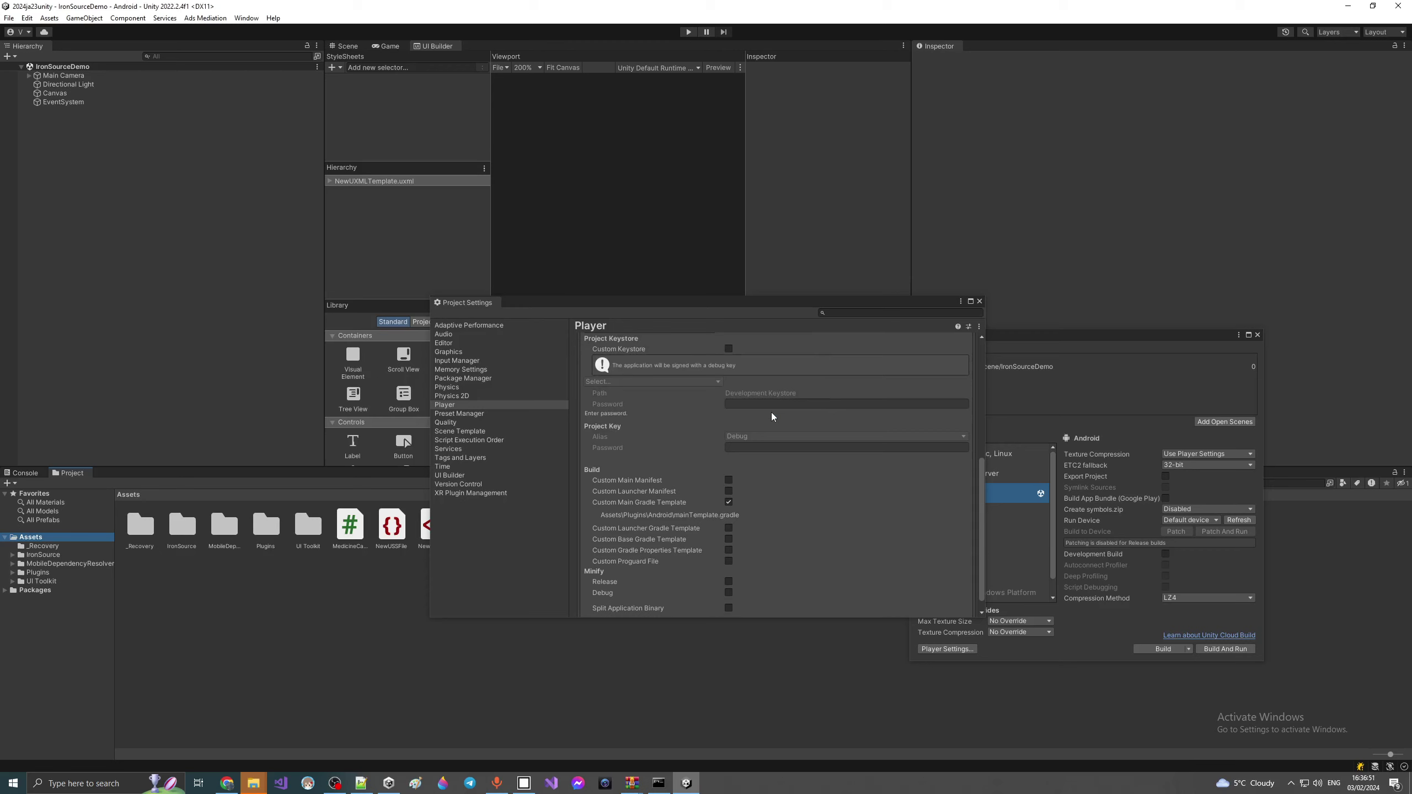
{"action": "left_click", "coordinate": [49, 19]}
Step: Quit Unity Editor, then bring up UnityLauncherPro and the TempGRADLE.rar archive window
{"action": "left_click", "coordinate": [92, 9]}
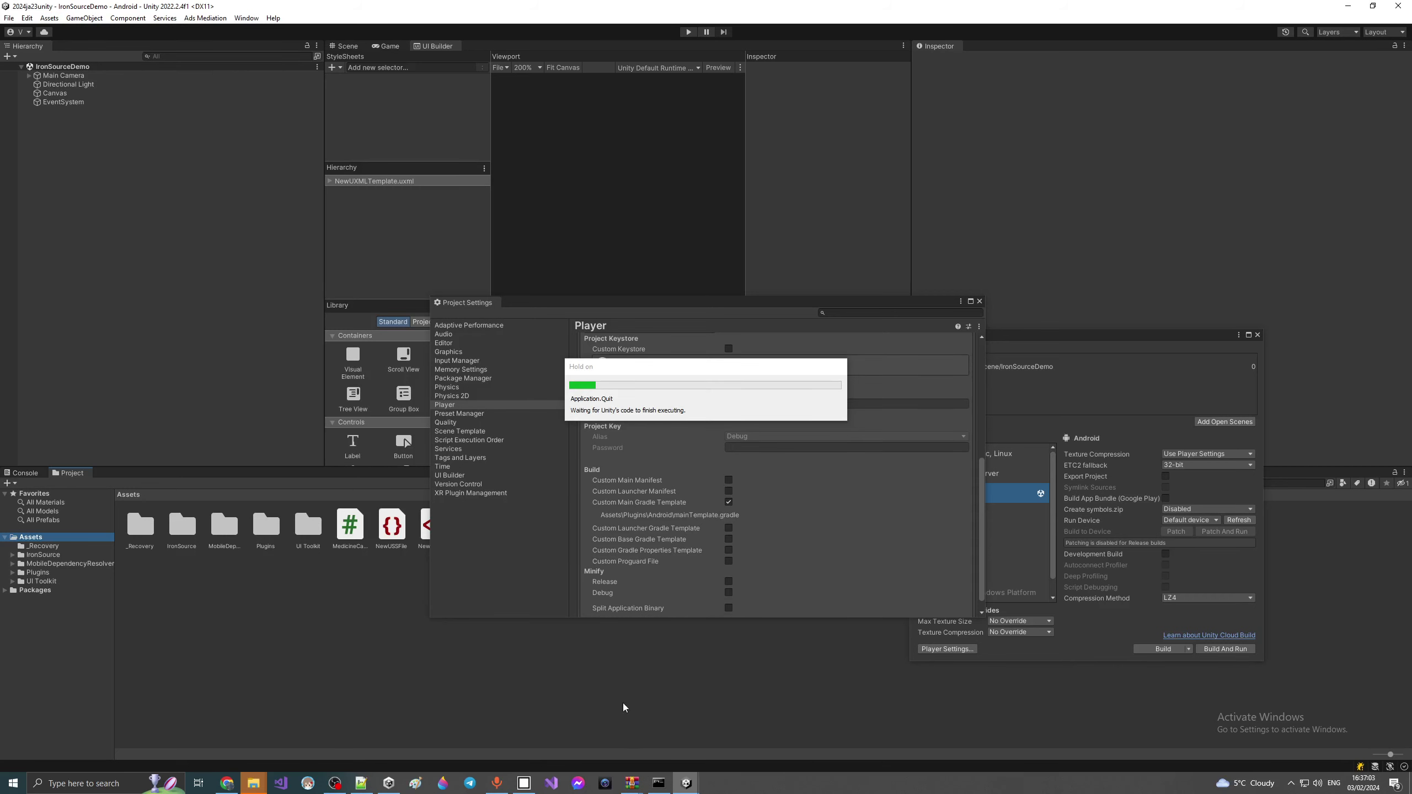
{"action": "left_click", "coordinate": [523, 783]}
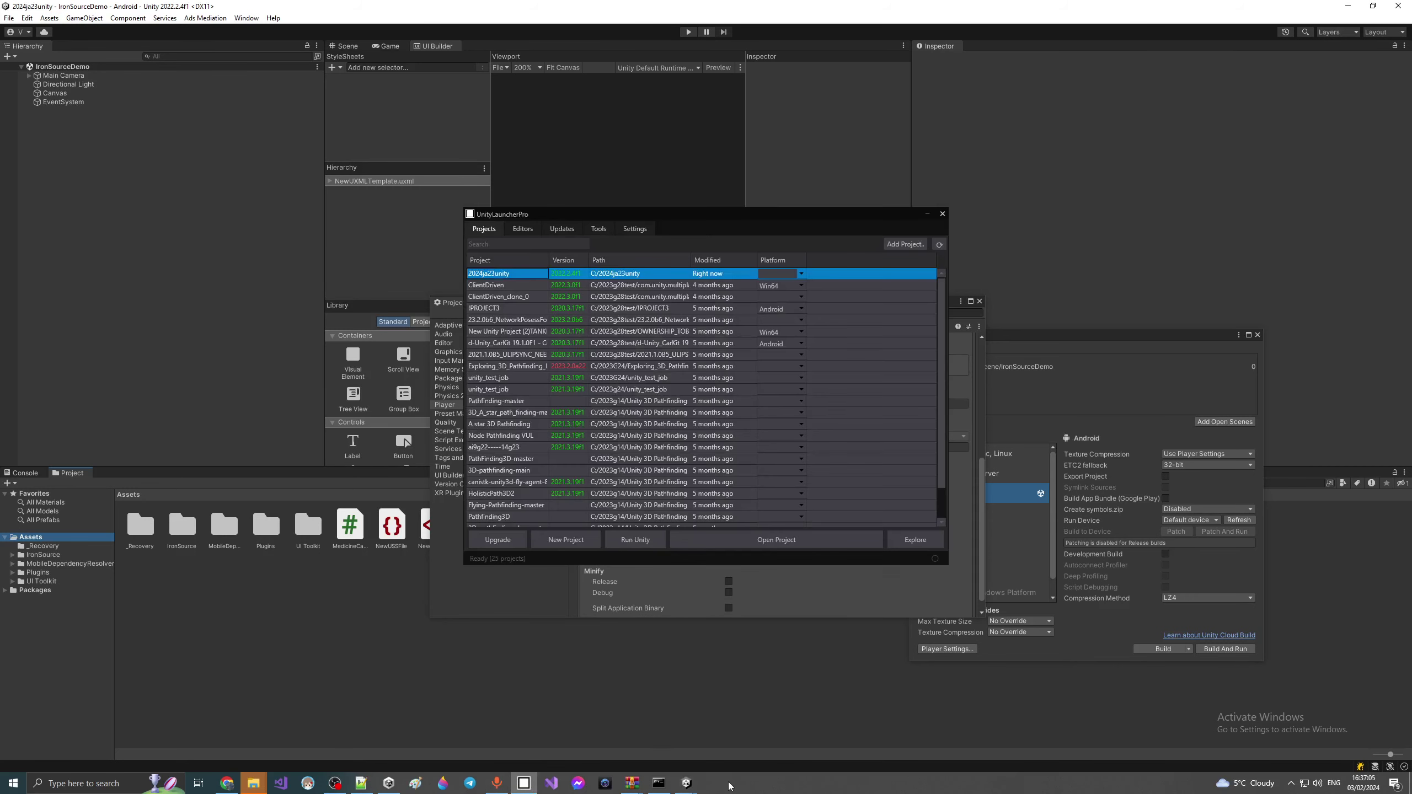
{"action": "mouse_move", "coordinate": [632, 783]}
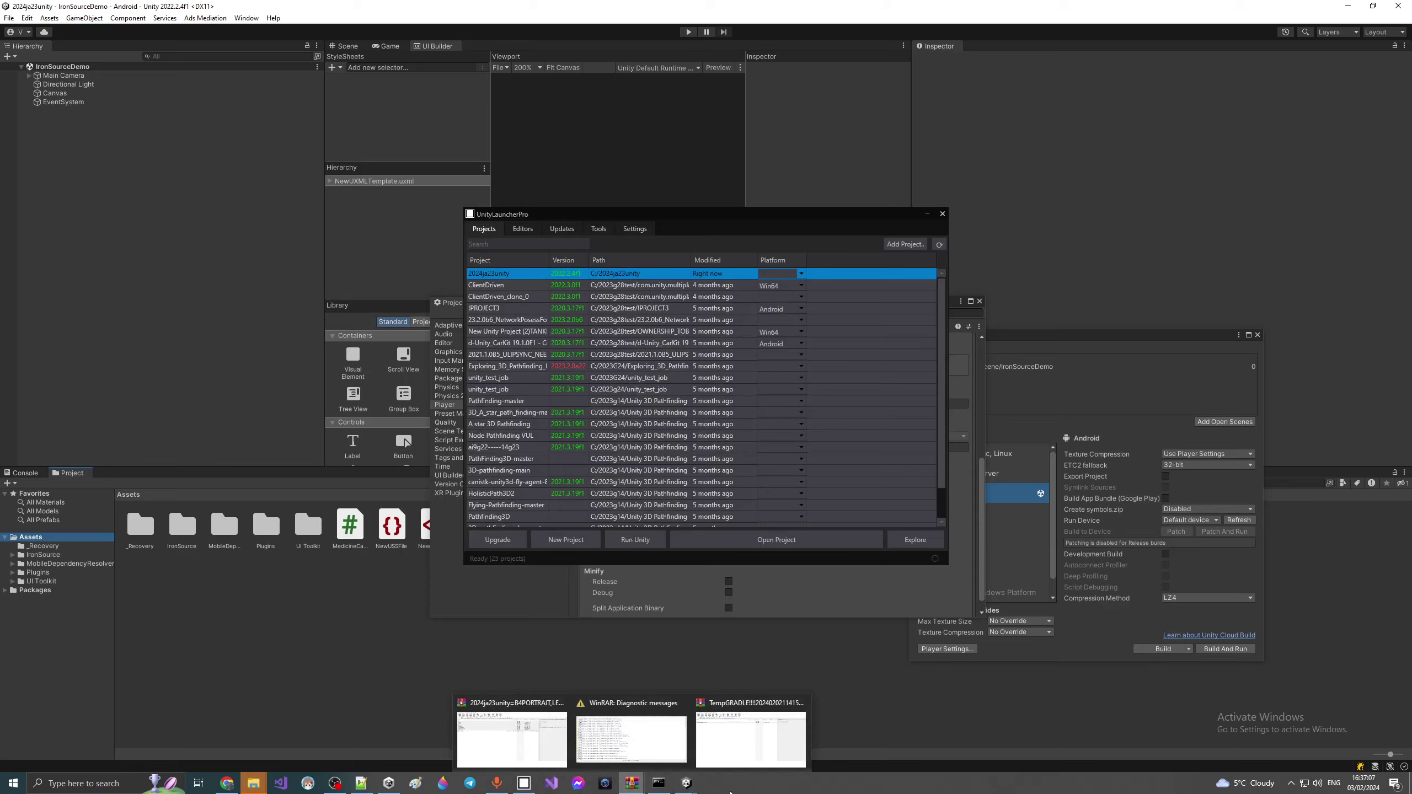
{"action": "left_click", "coordinate": [736, 753]}
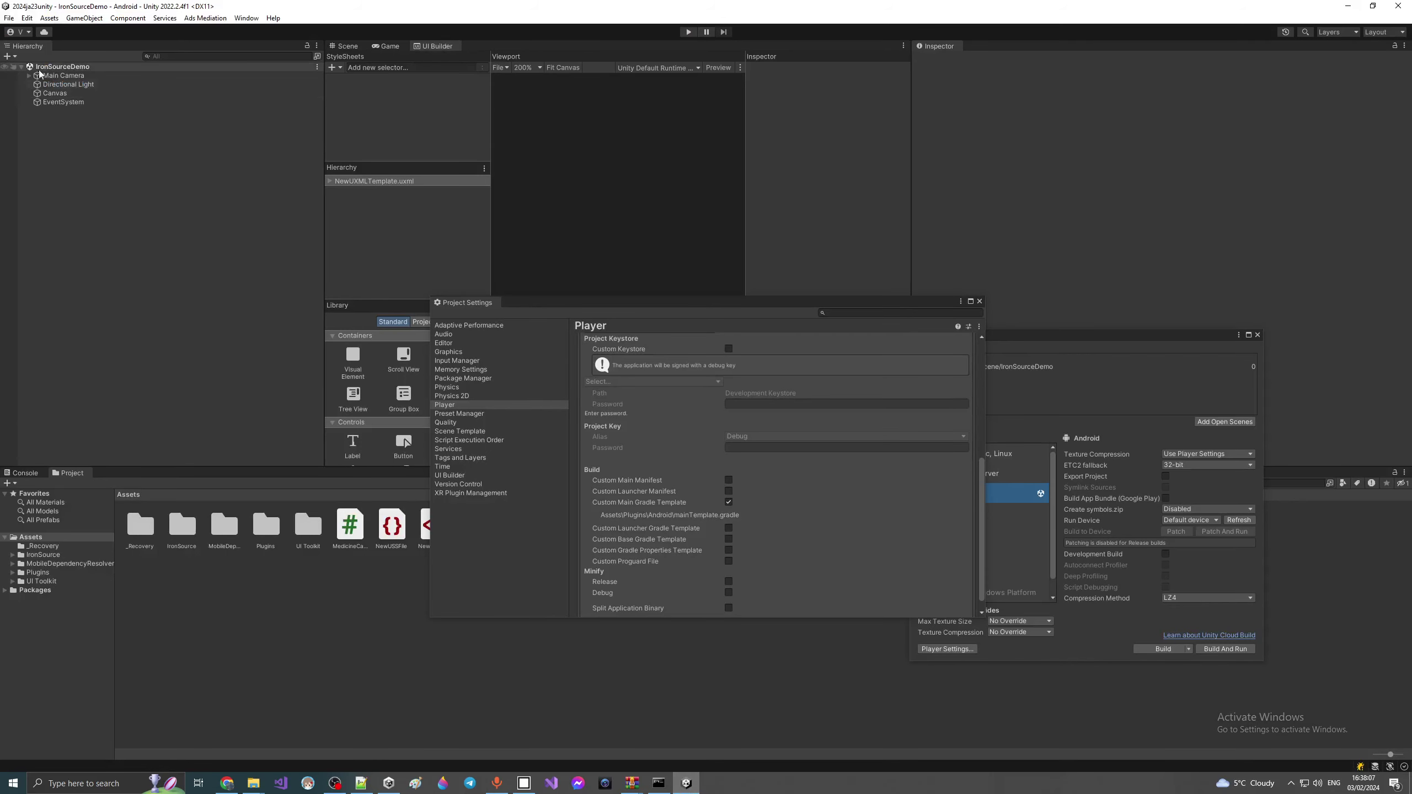
Step: Resolve Android dependencies once more, reload the modified scene, and dismiss the success message
{"action": "left_click", "coordinate": [49, 18]}
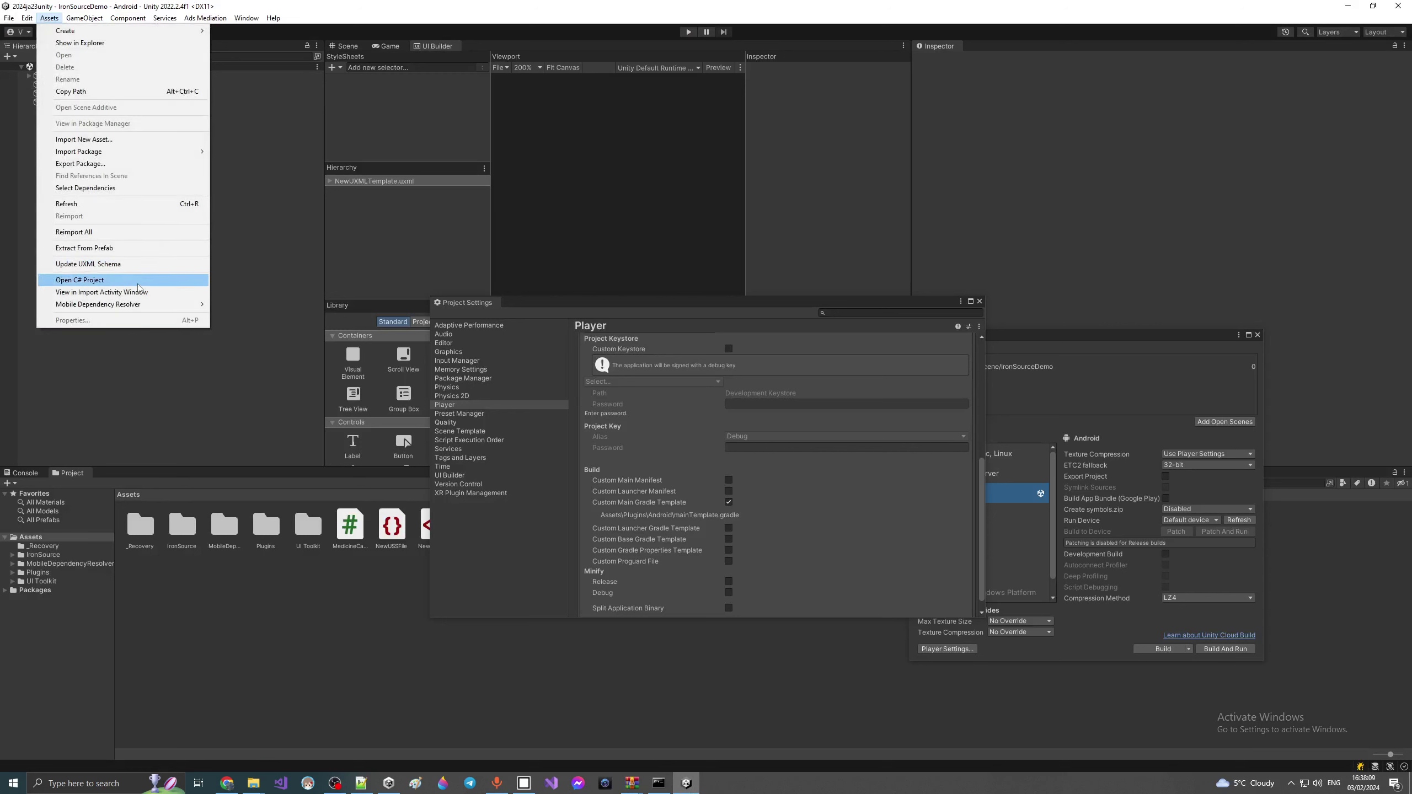
{"action": "mouse_move", "coordinate": [123, 305]}
{"action": "mouse_move", "coordinate": [265, 307]}
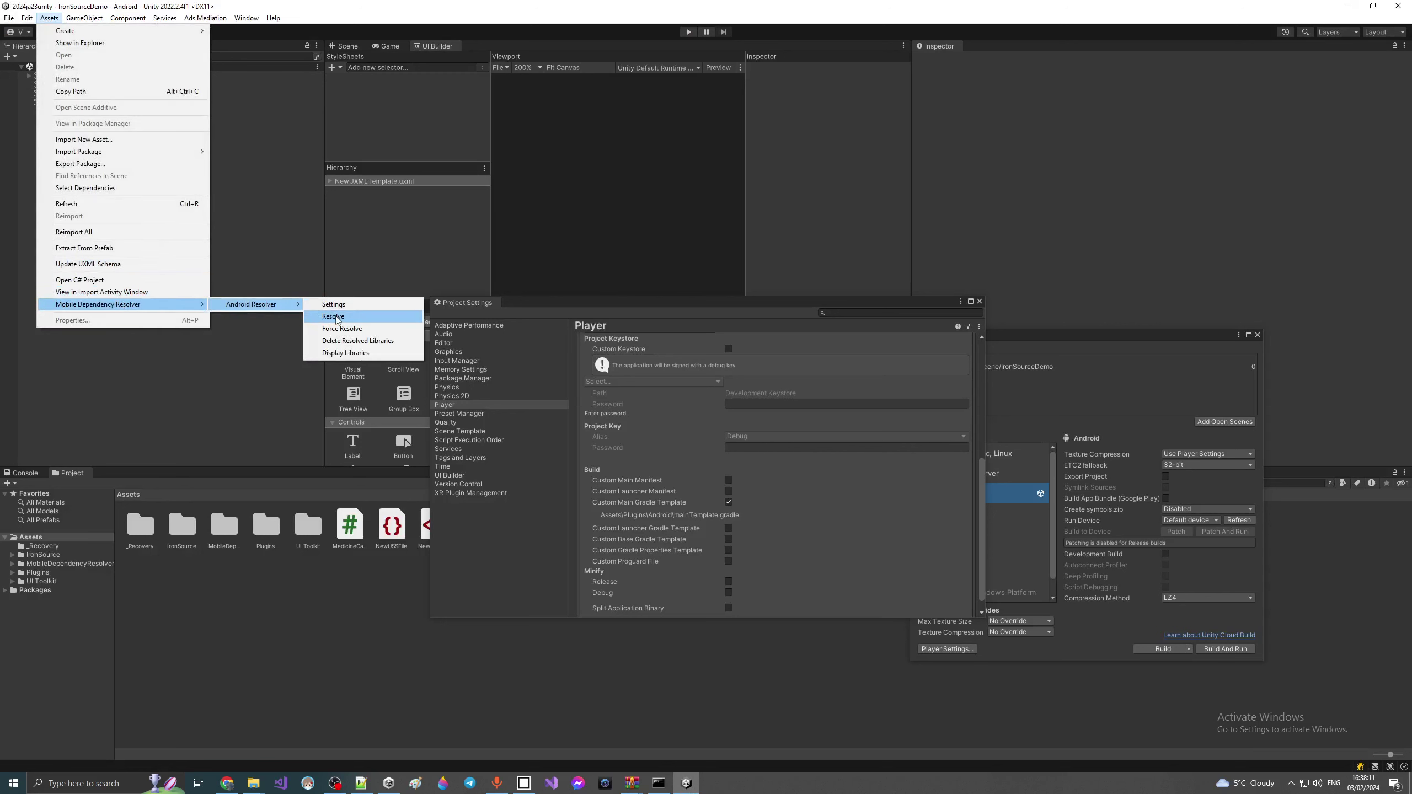
{"action": "left_click", "coordinate": [336, 316]}
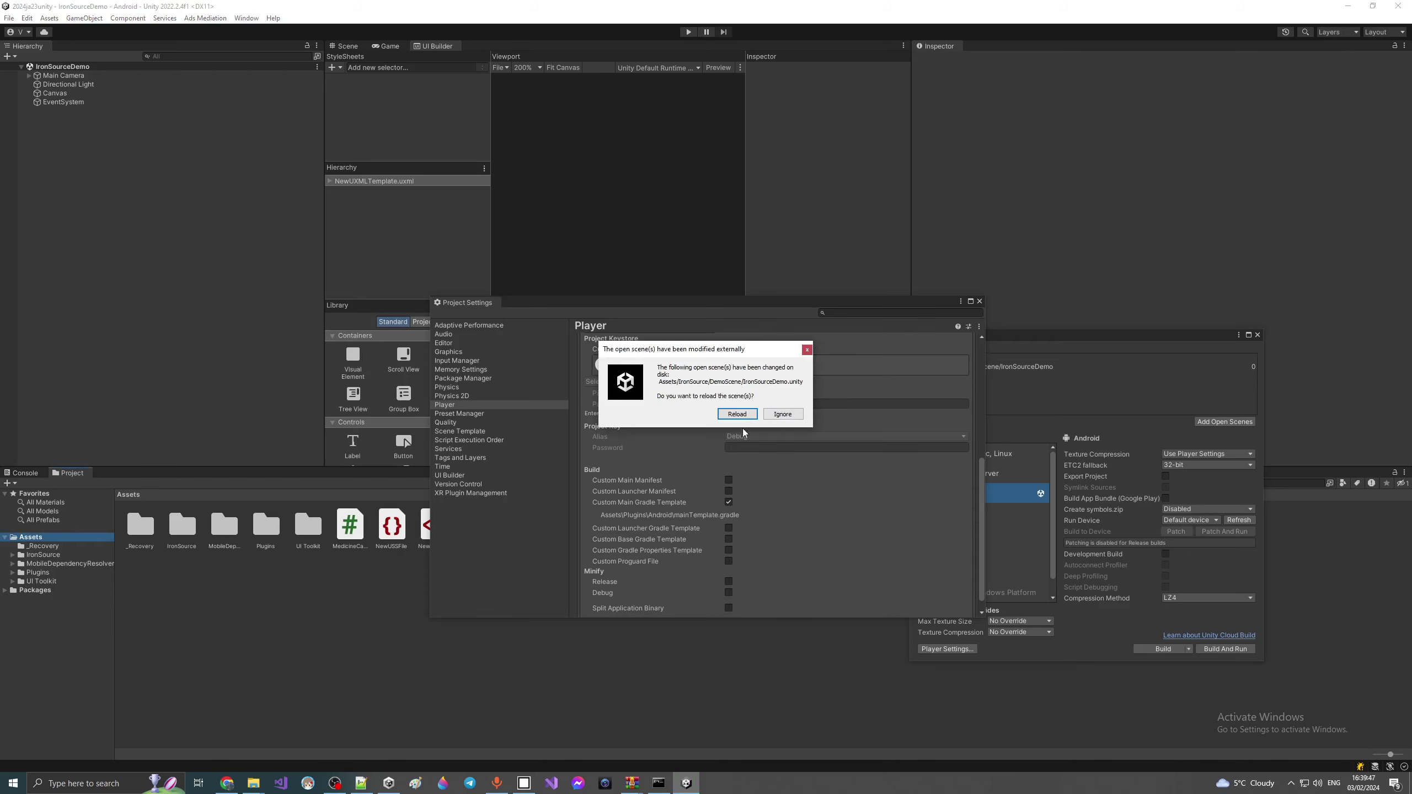
{"action": "left_click", "coordinate": [737, 415]}
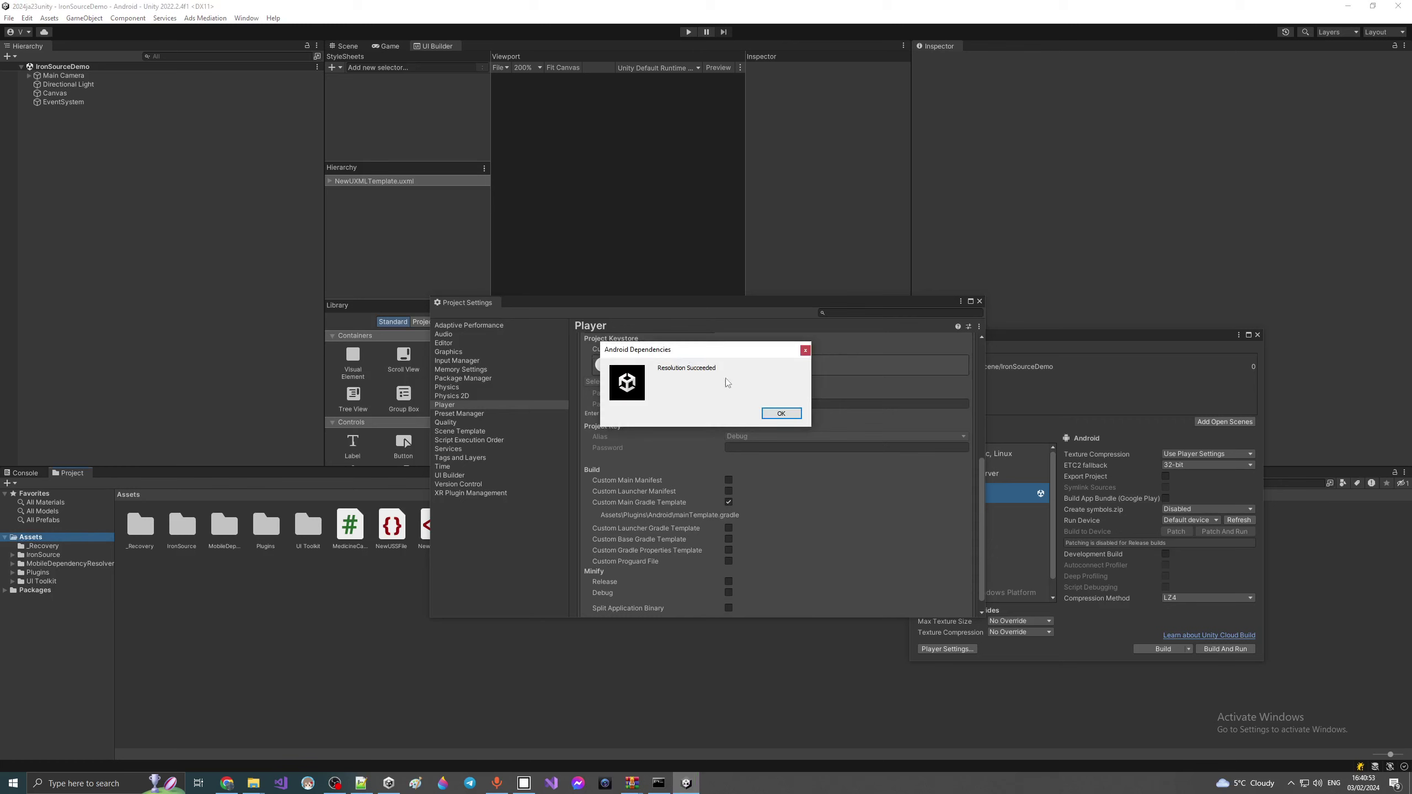
{"action": "left_click", "coordinate": [779, 413]}
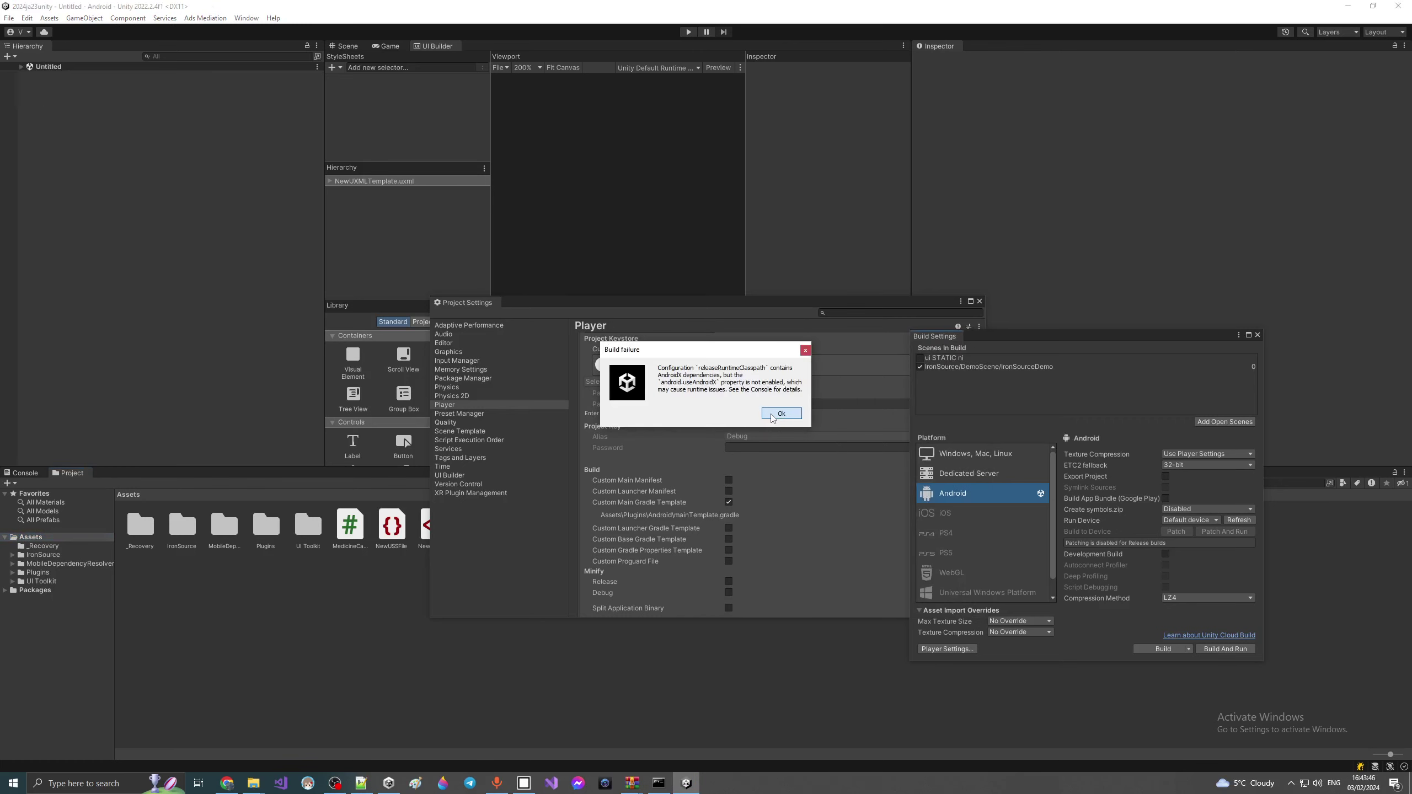
Step: Dismiss the build failure, turn off Custom Main Gradle Template, and maximize the Console
{"action": "left_click", "coordinate": [773, 416]}
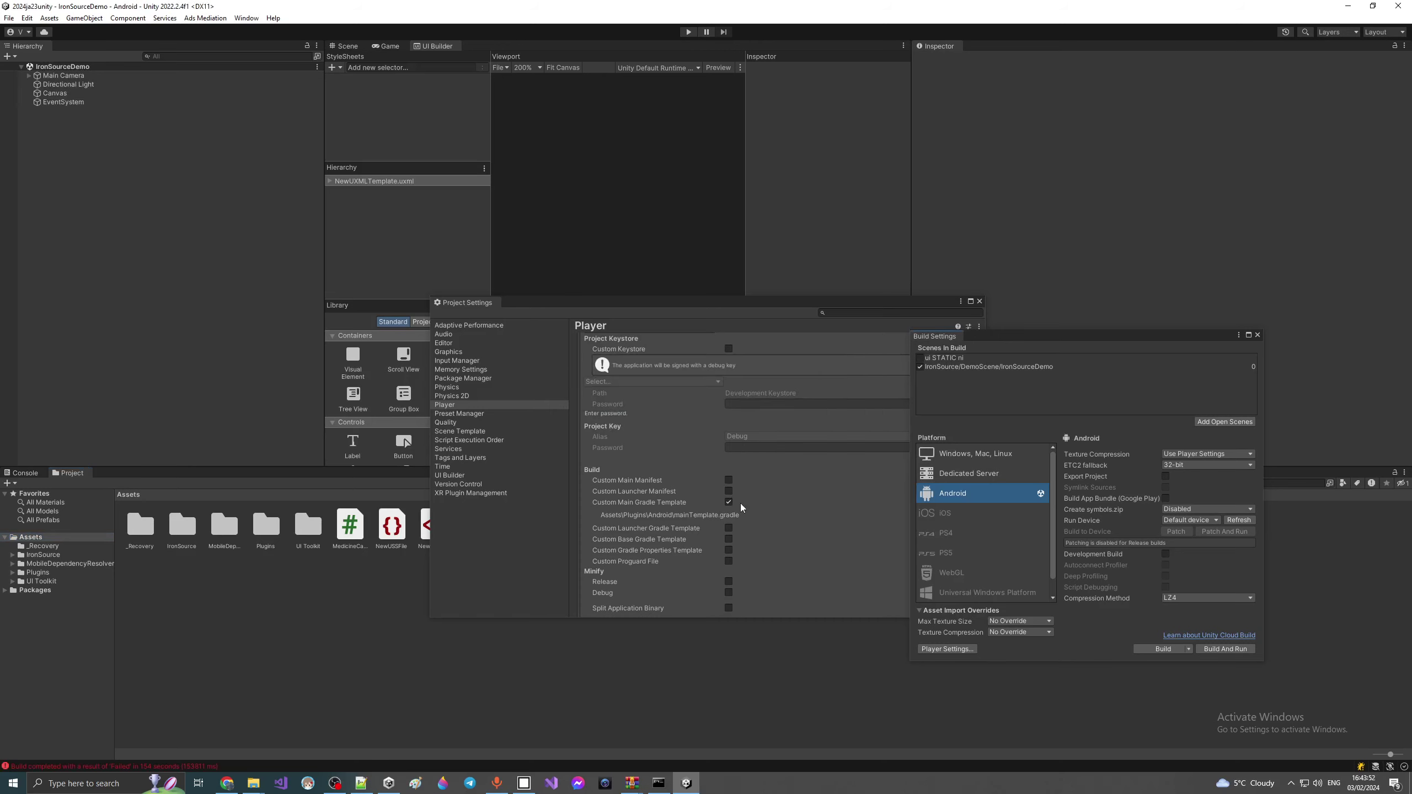
{"action": "left_click", "coordinate": [20, 473]}
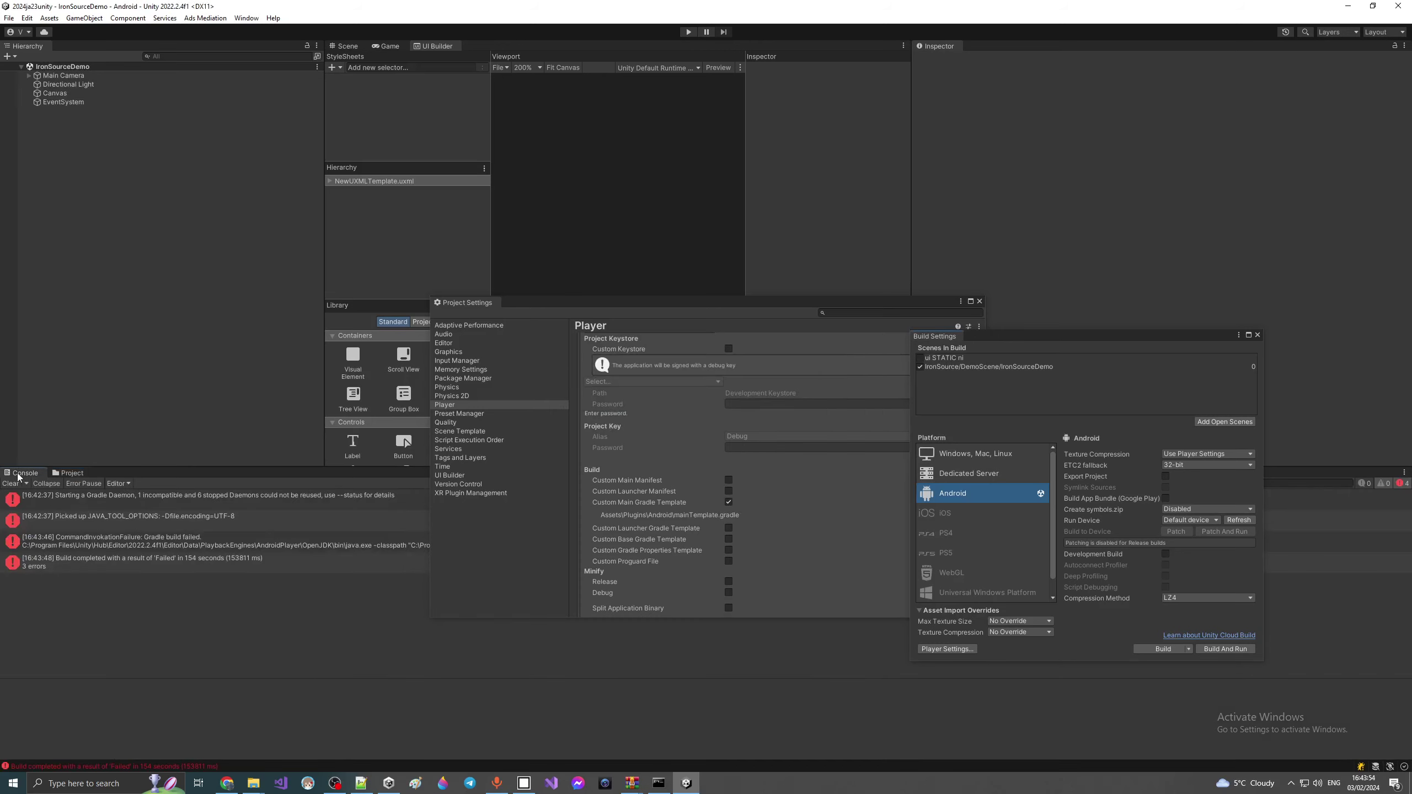
{"action": "left_click", "coordinate": [728, 502]}
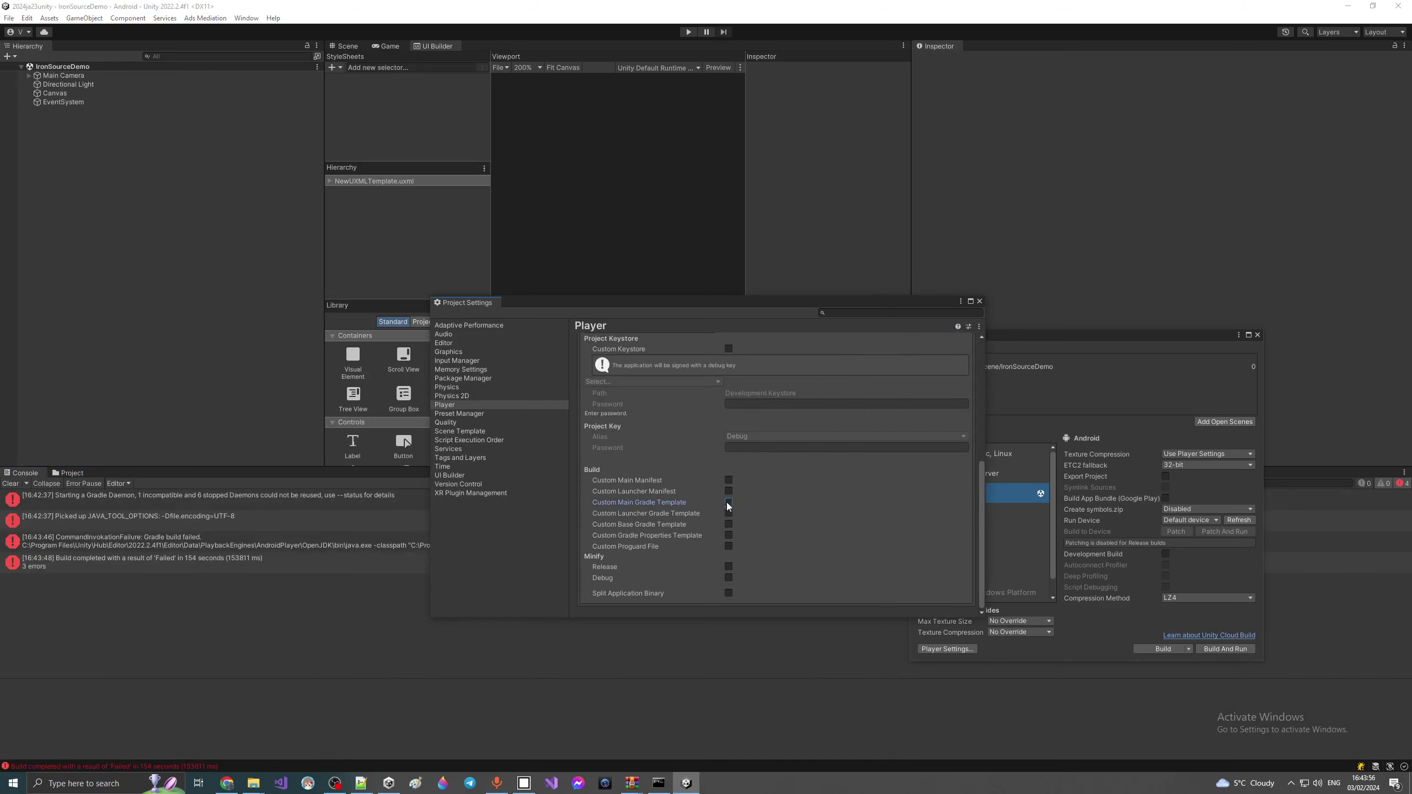
{"action": "right_click", "coordinate": [34, 476]}
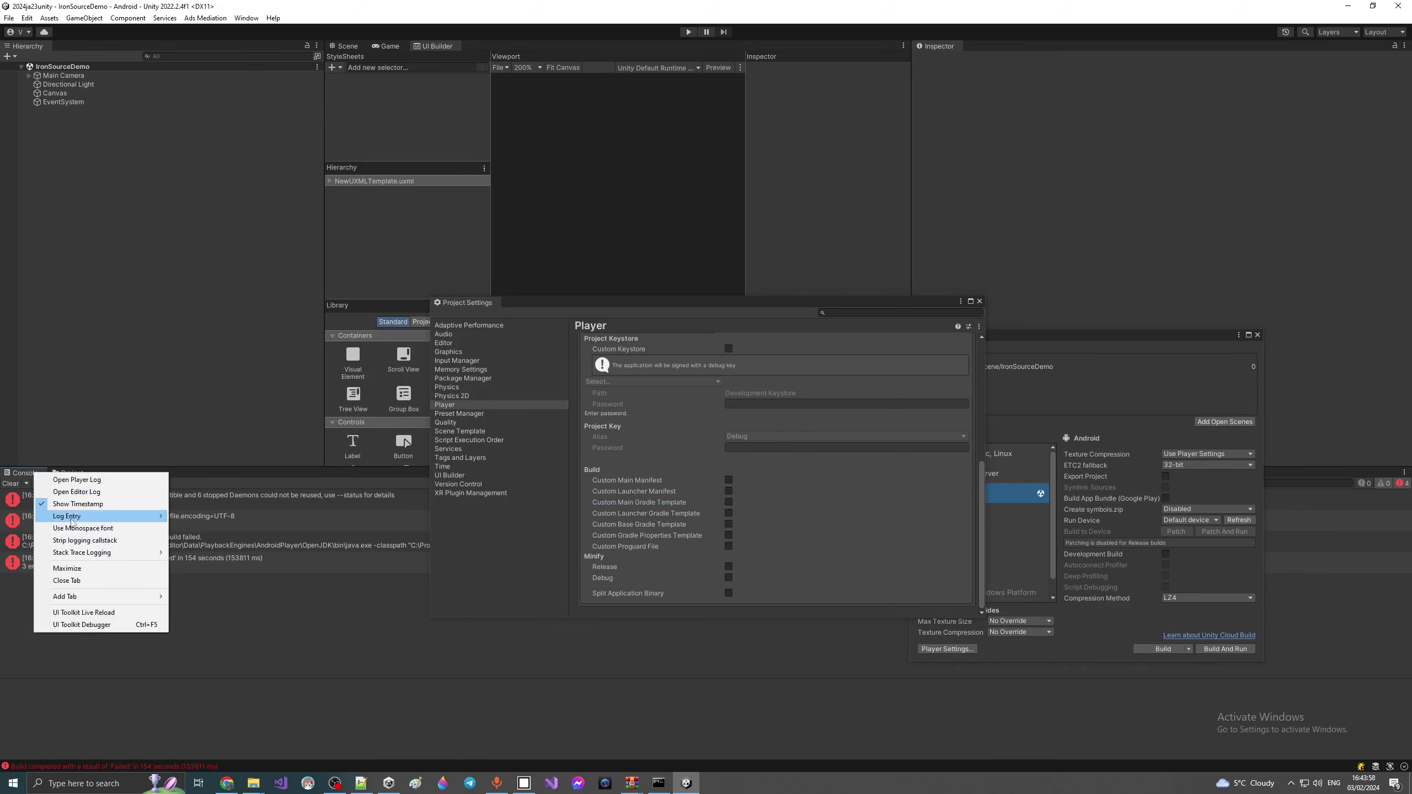
{"action": "left_click", "coordinate": [75, 568]}
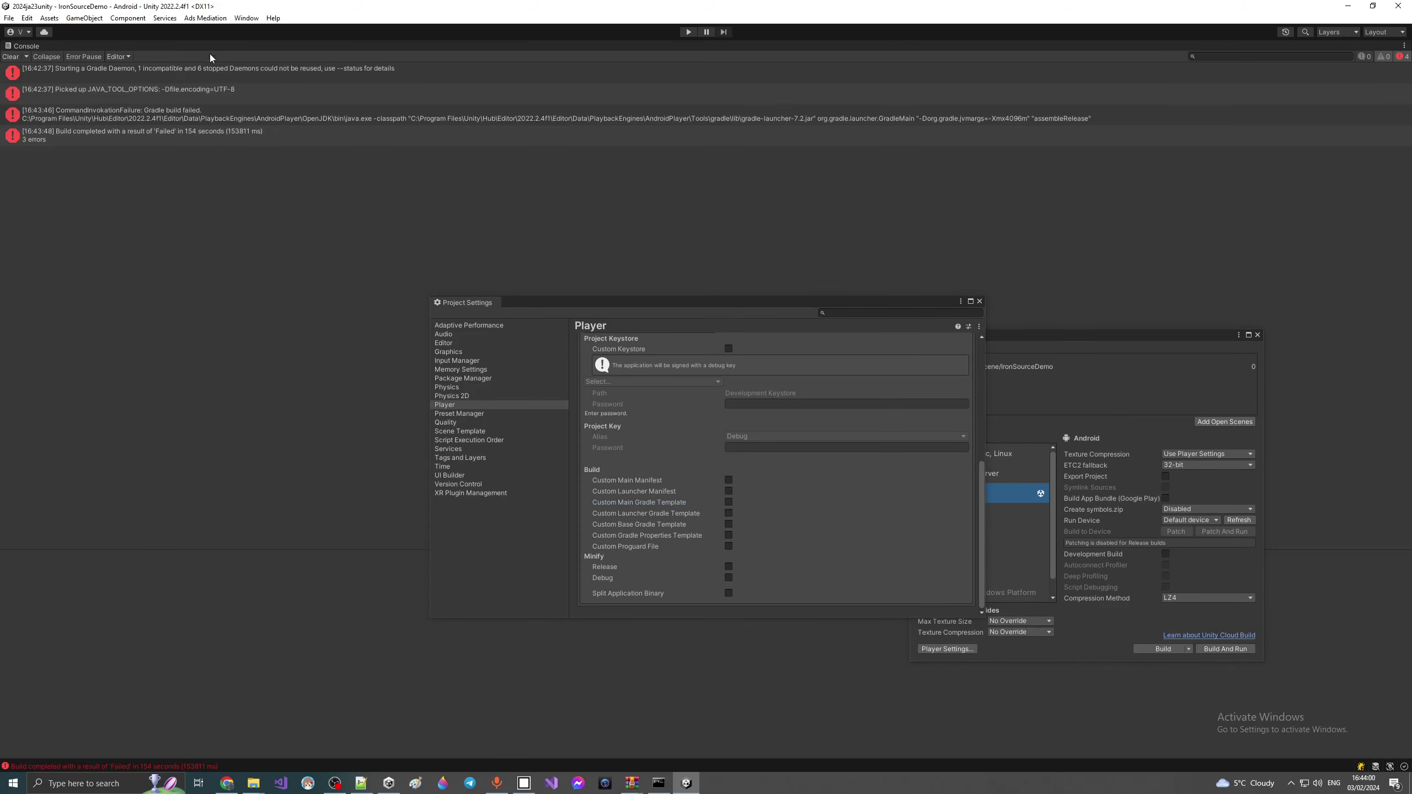
Step: Read the JAVA_TOOL_OPTIONS, Gradle build failed, and build summary errors in the enlarged Console
{"action": "left_click", "coordinate": [194, 70]}
{"action": "left_click_drag", "start_coordinate": [553, 300], "coordinate": [890, 129]}
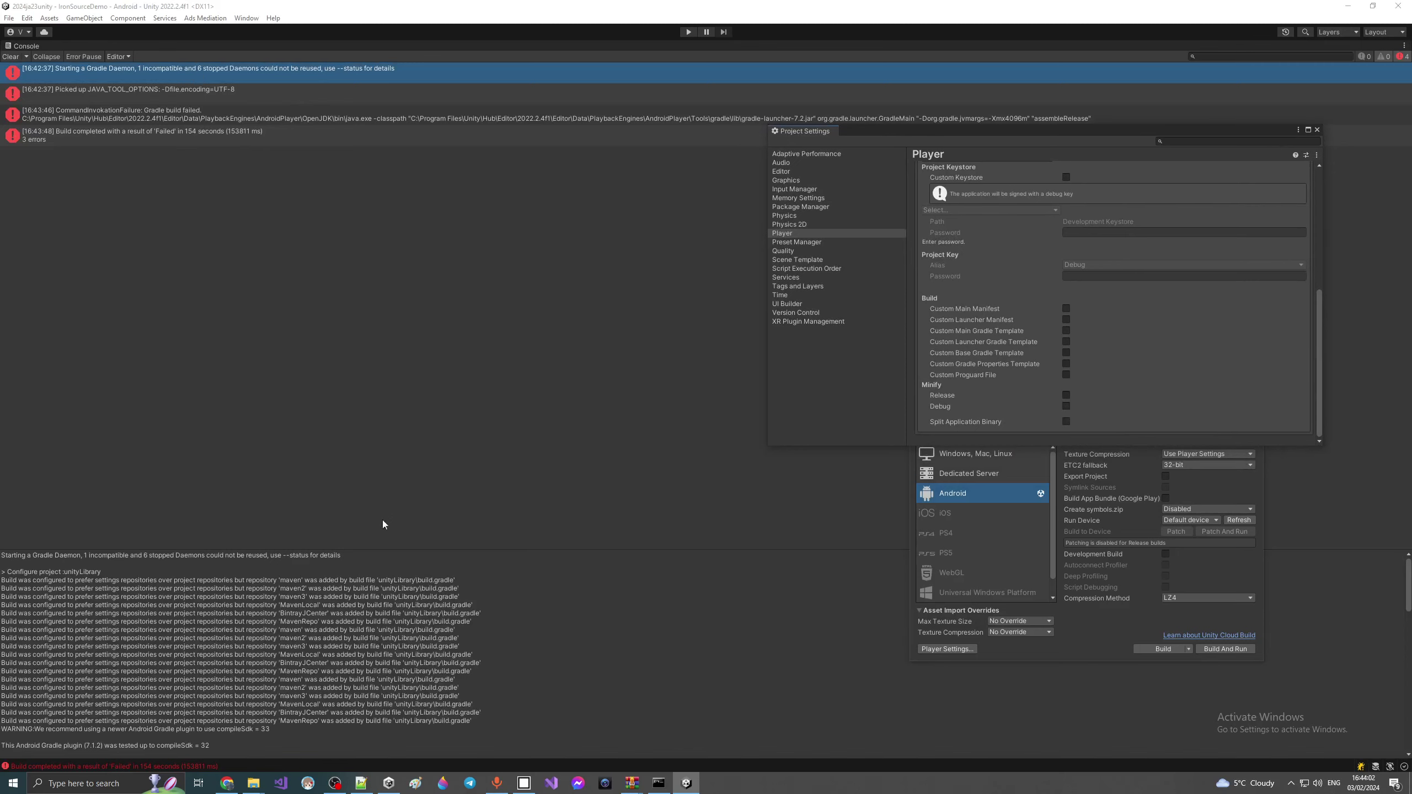
{"action": "left_click_drag", "start_coordinate": [367, 549], "coordinate": [400, 190]}
{"action": "scroll", "coordinate": [452, 449], "scroll_direction": "down", "scroll_amount": 10}
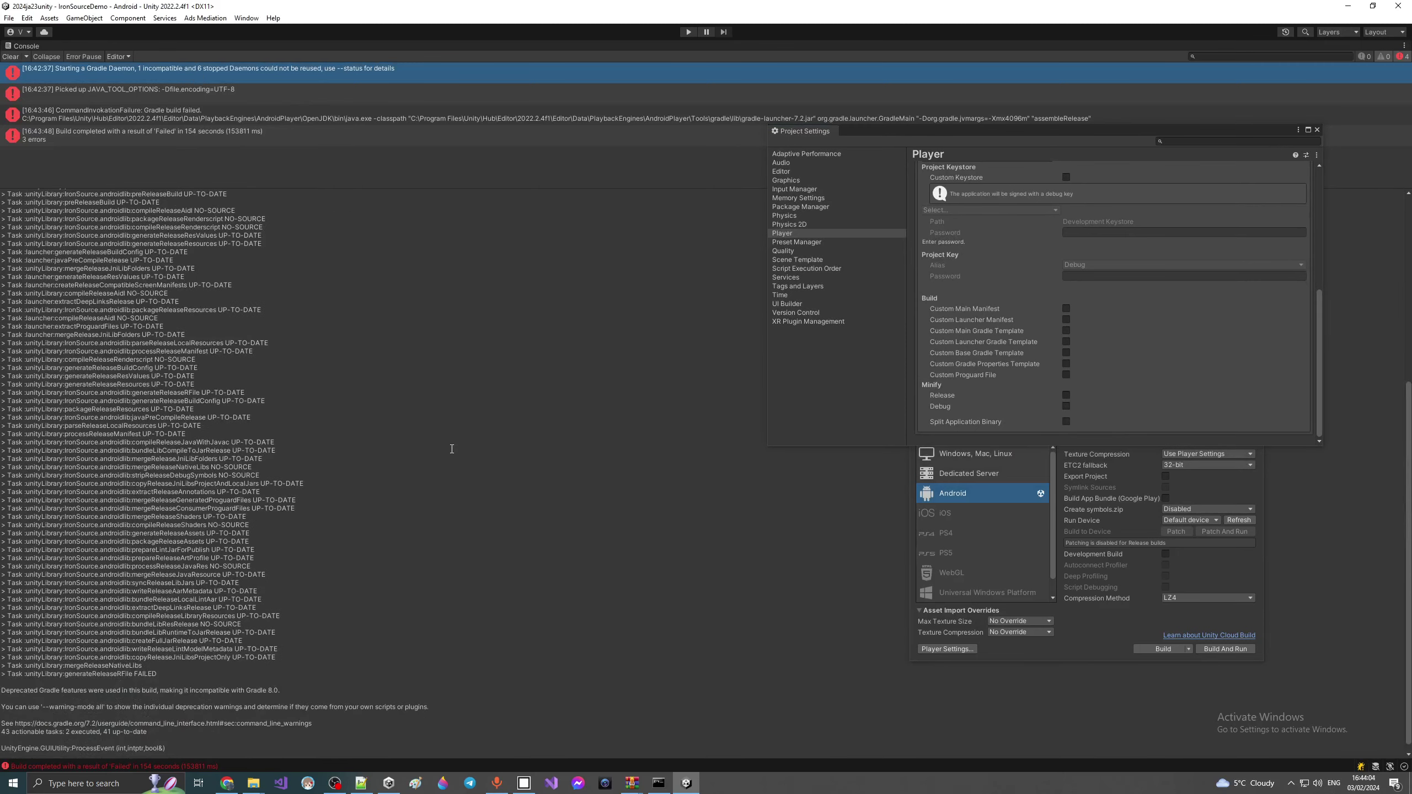
{"action": "left_click", "coordinate": [153, 98]}
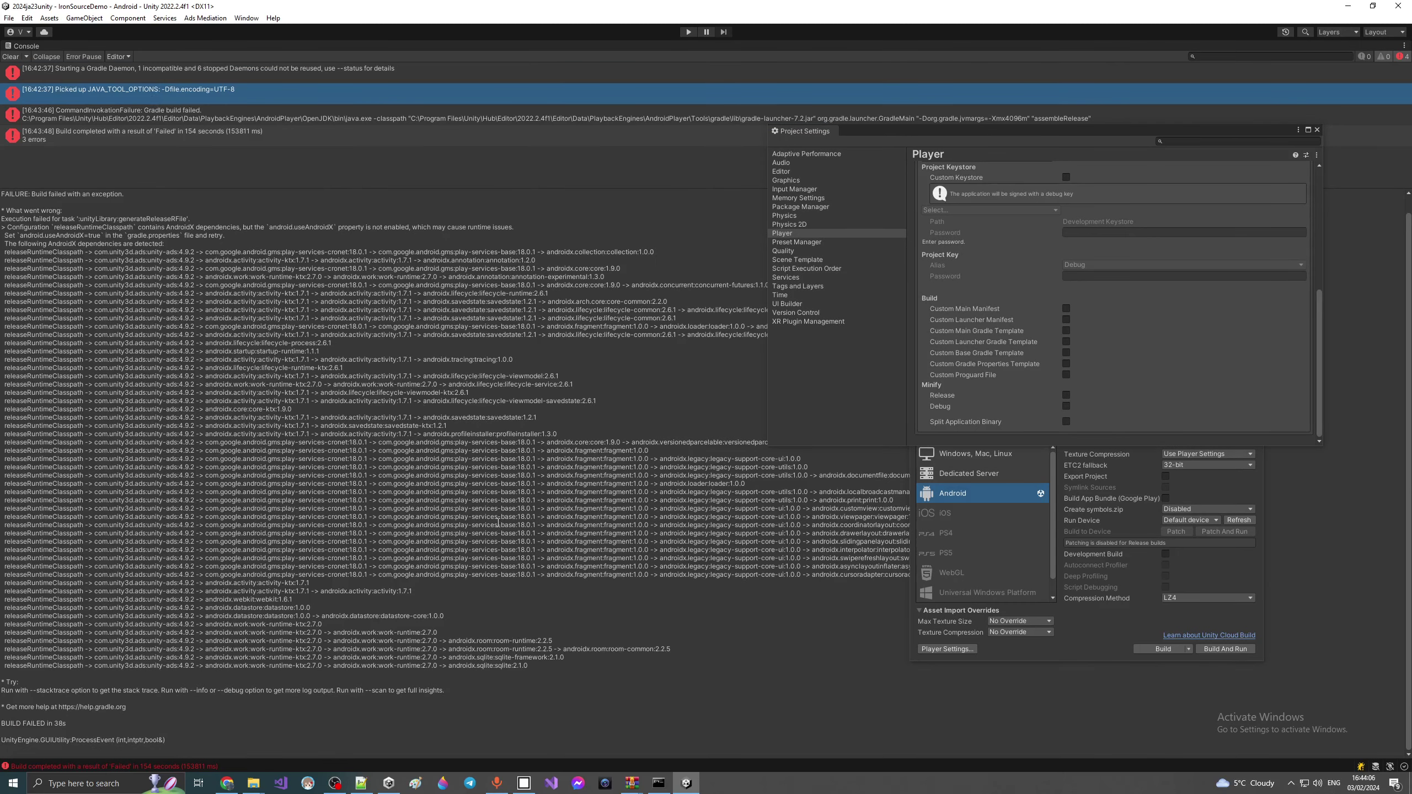
{"action": "scroll", "coordinate": [498, 523], "scroll_direction": "up", "scroll_amount": 1}
{"action": "left_click", "coordinate": [227, 117]}
{"action": "scroll", "coordinate": [434, 331], "scroll_direction": "down", "scroll_amount": 5}
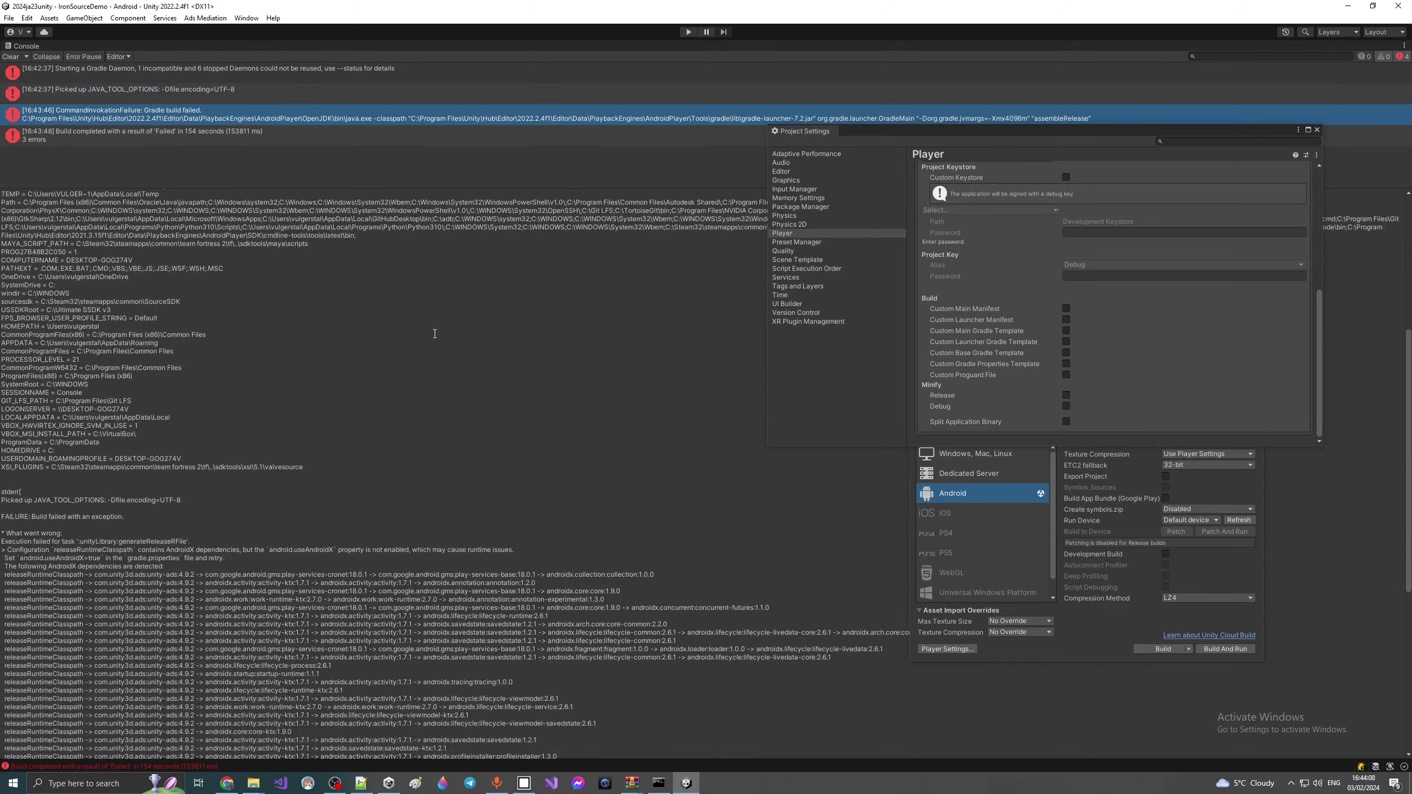
{"action": "left_click", "coordinate": [218, 141]}
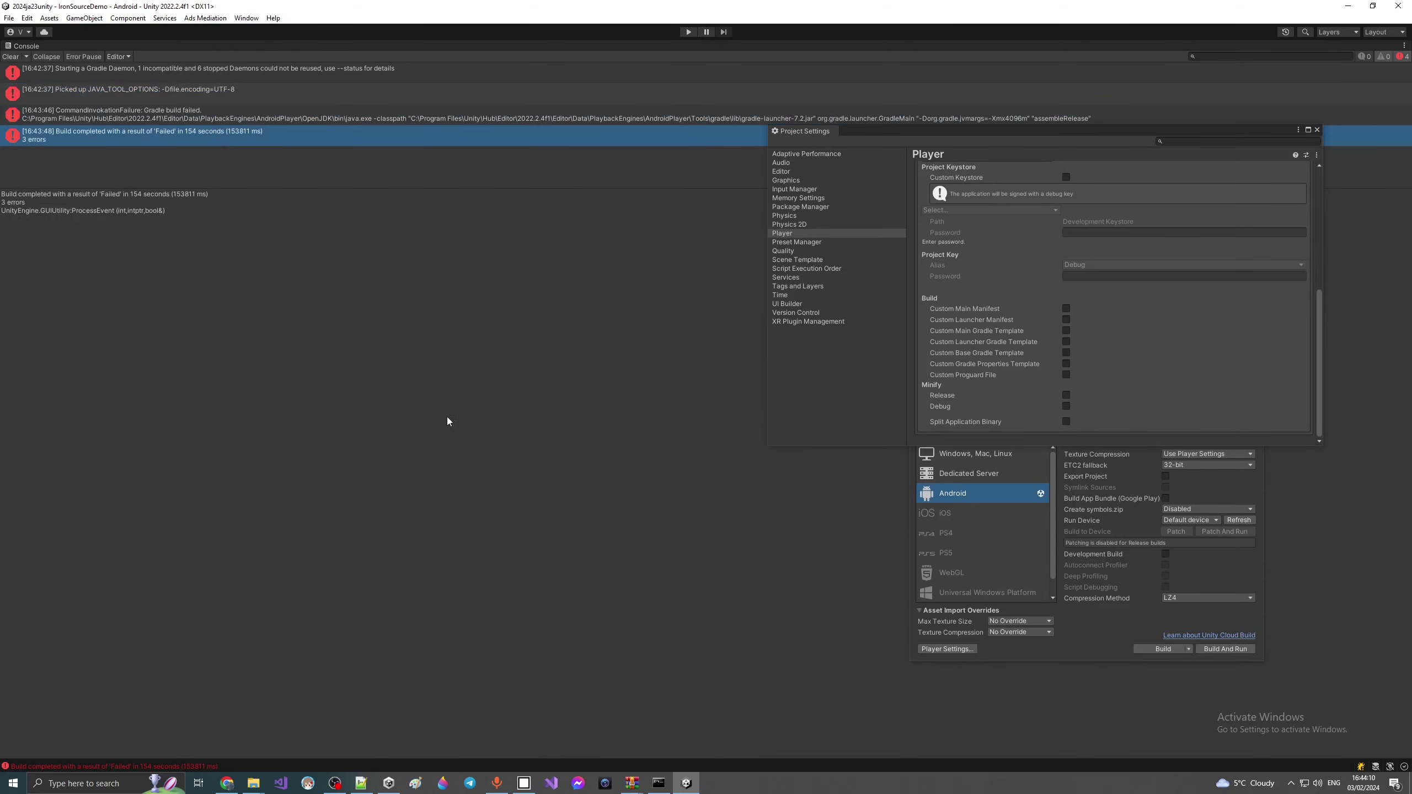
{"action": "left_click", "coordinate": [1159, 660]}
Step: Rebuild the Android APK, replacing the existing m31s2c2.apk
{"action": "left_click", "coordinate": [1150, 648]}
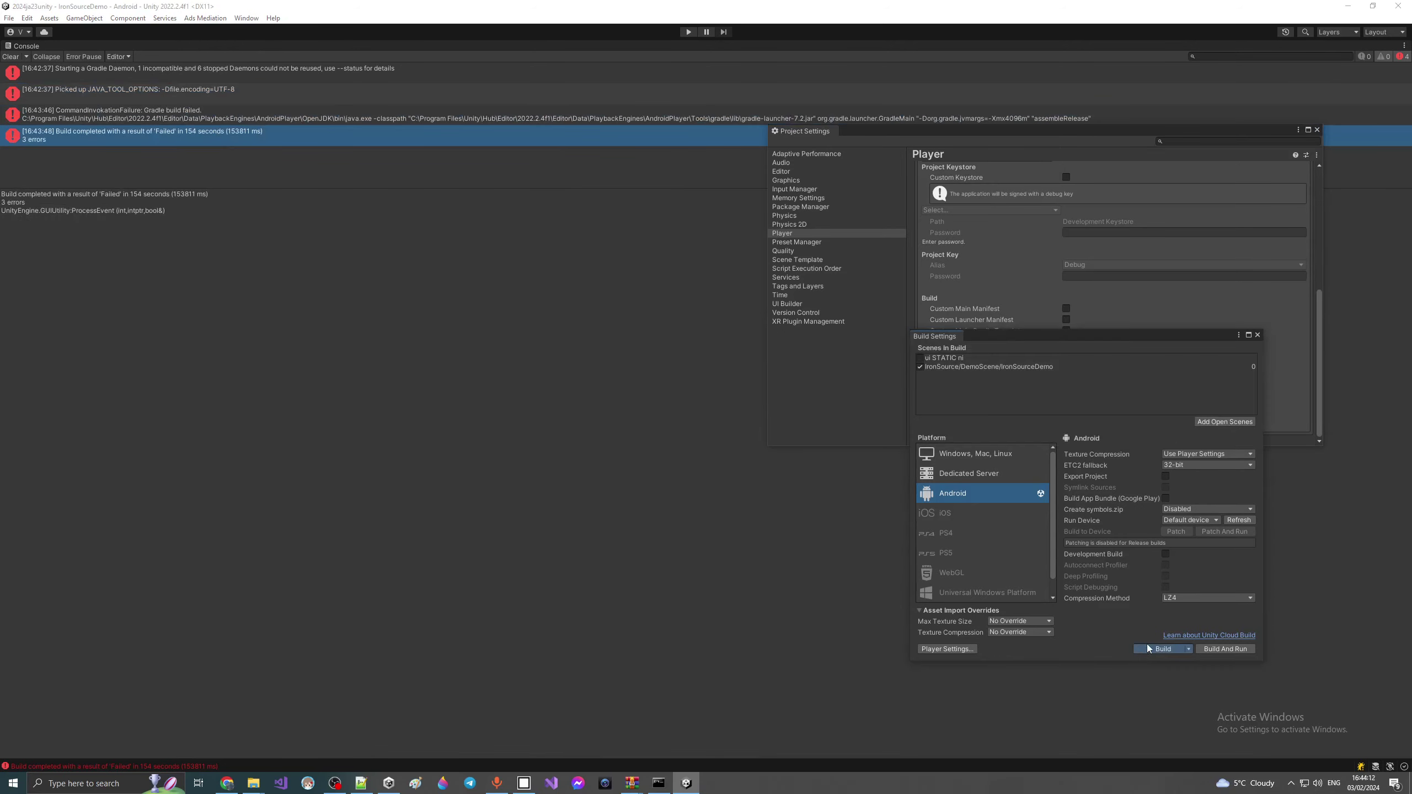
{"action": "left_click", "coordinate": [667, 734]}
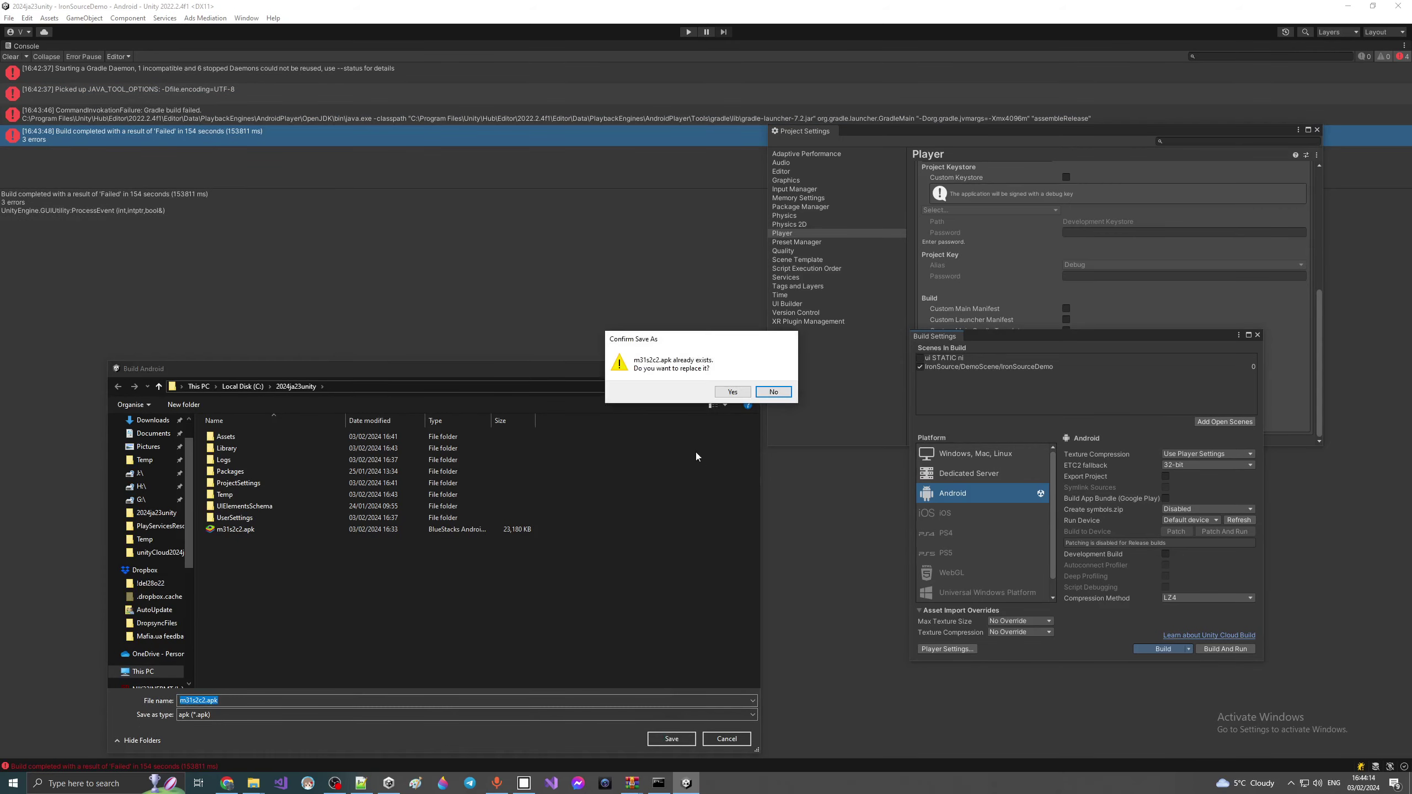
{"action": "left_click", "coordinate": [726, 391]}
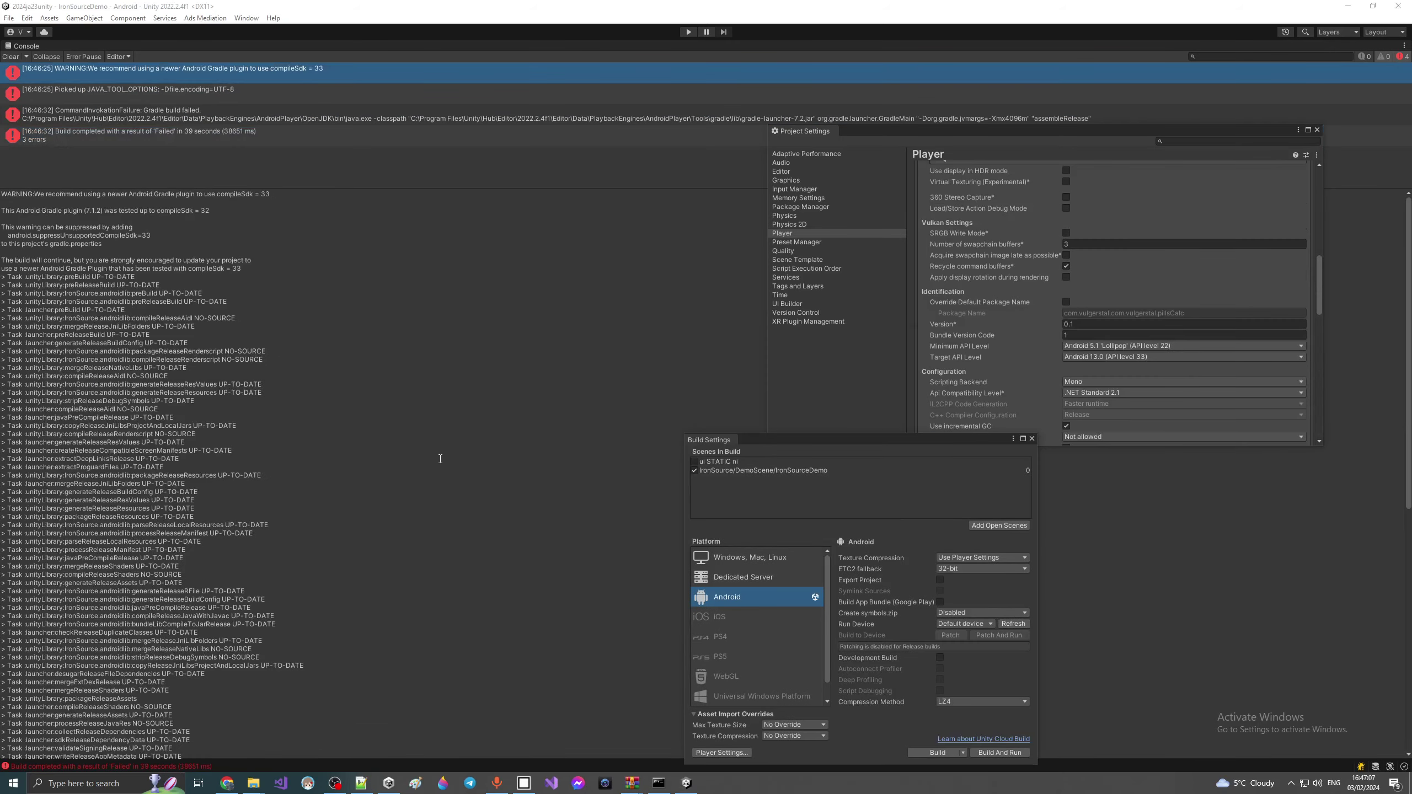
Step: Inspect the new Console errors requiring compileSdkVersion 34 or higher for AndroidX dependencies
{"action": "scroll", "coordinate": [440, 459], "scroll_direction": "down", "scroll_amount": 12}
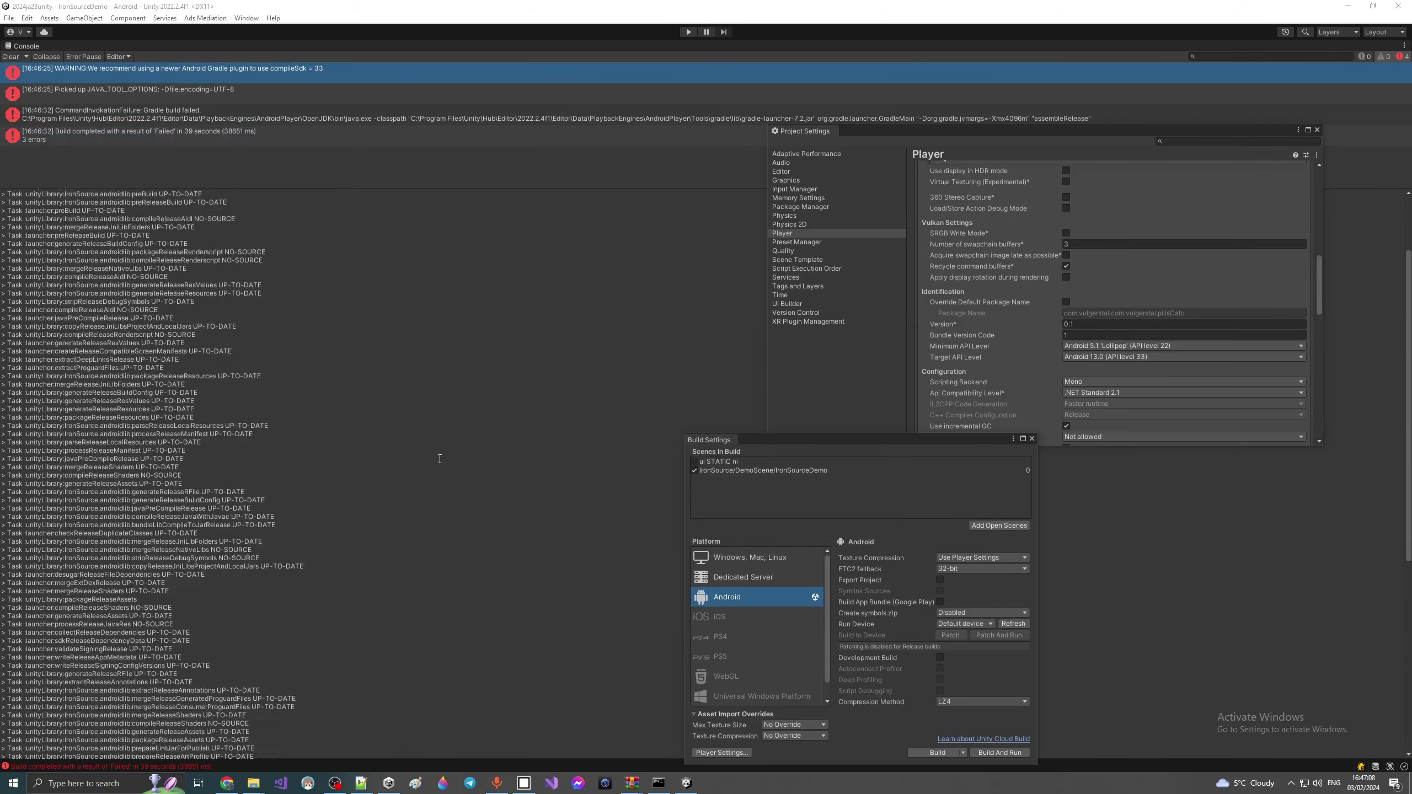
{"action": "left_click", "coordinate": [203, 90]}
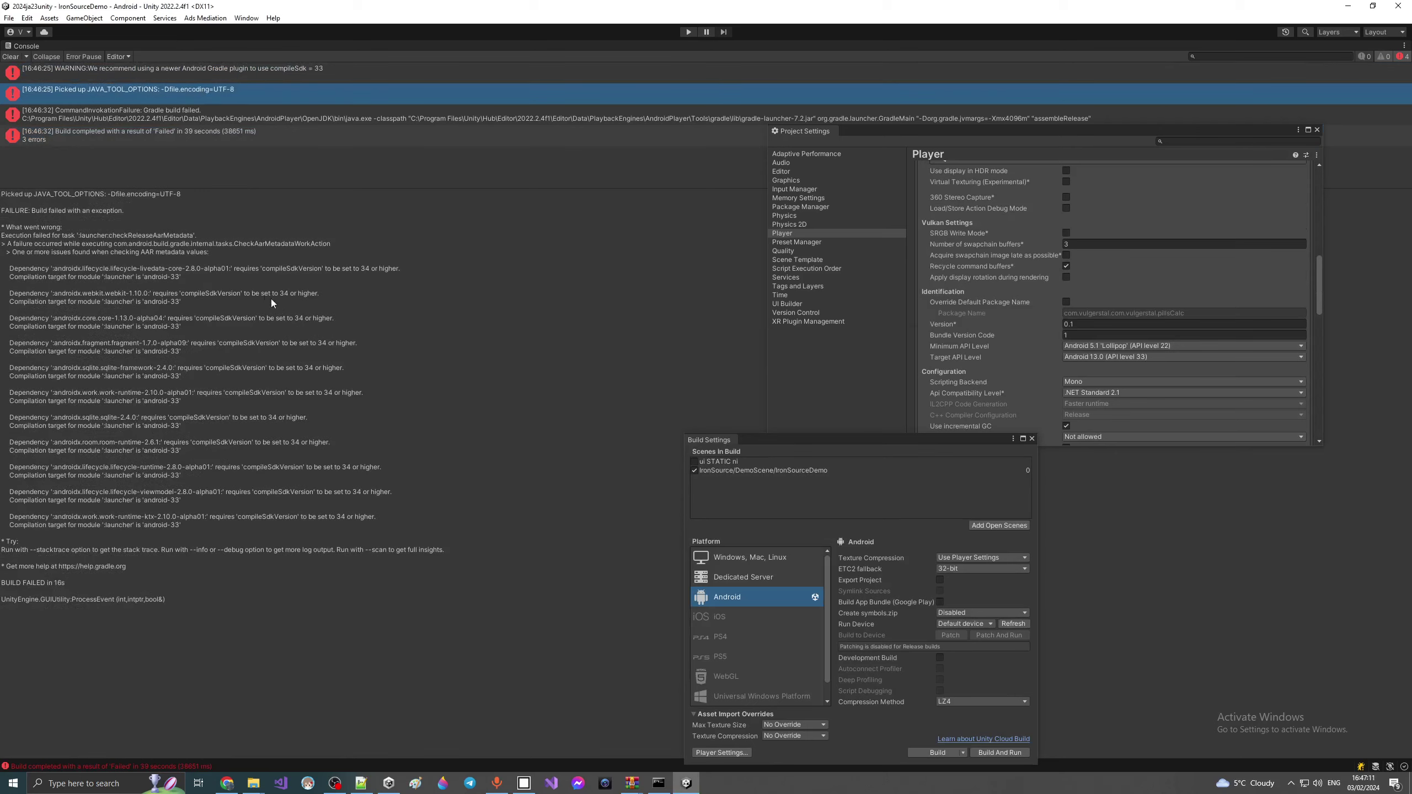
{"action": "left_click", "coordinate": [238, 115]}
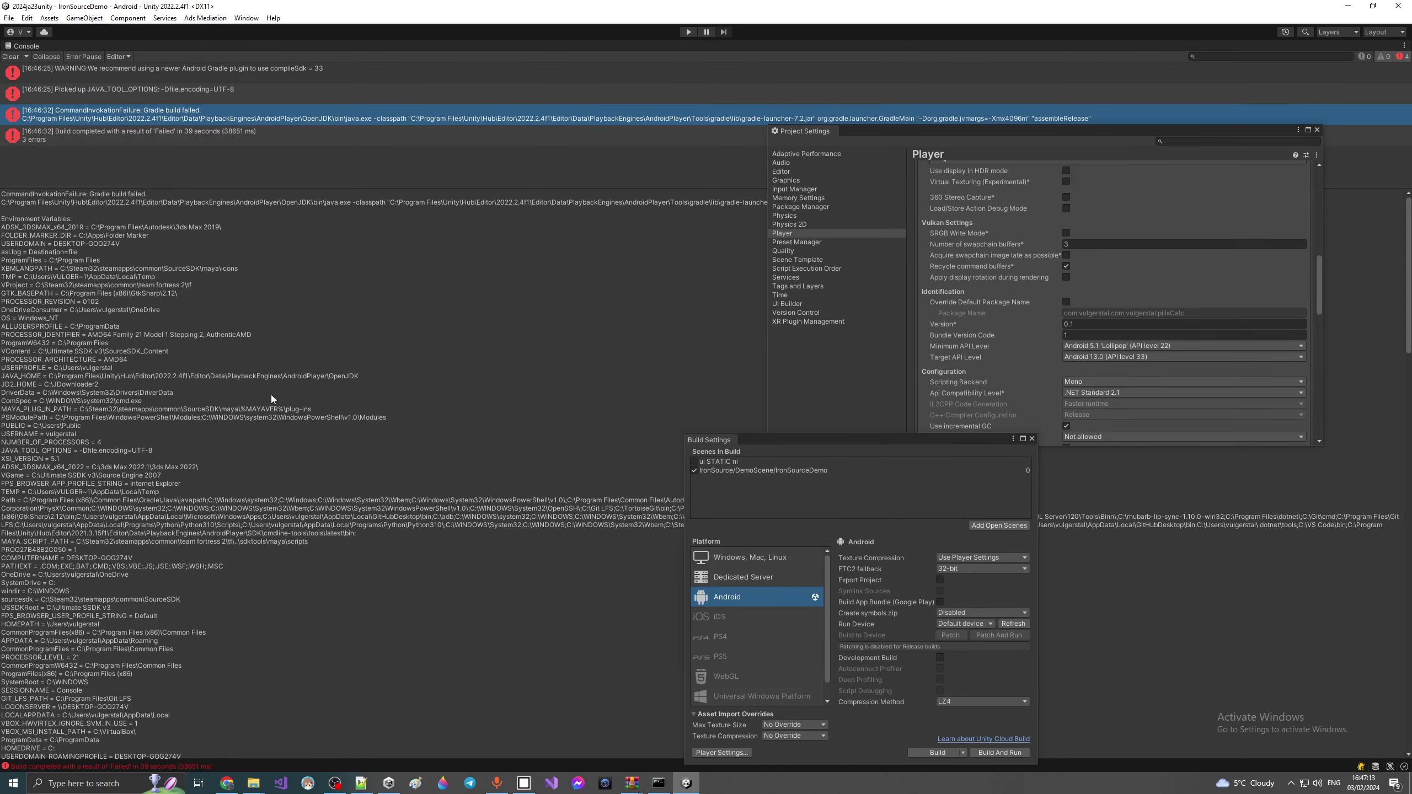
{"action": "scroll", "coordinate": [311, 412], "scroll_direction": "down", "scroll_amount": 10}
{"action": "scroll", "coordinate": [362, 425], "scroll_direction": "down", "scroll_amount": 15}
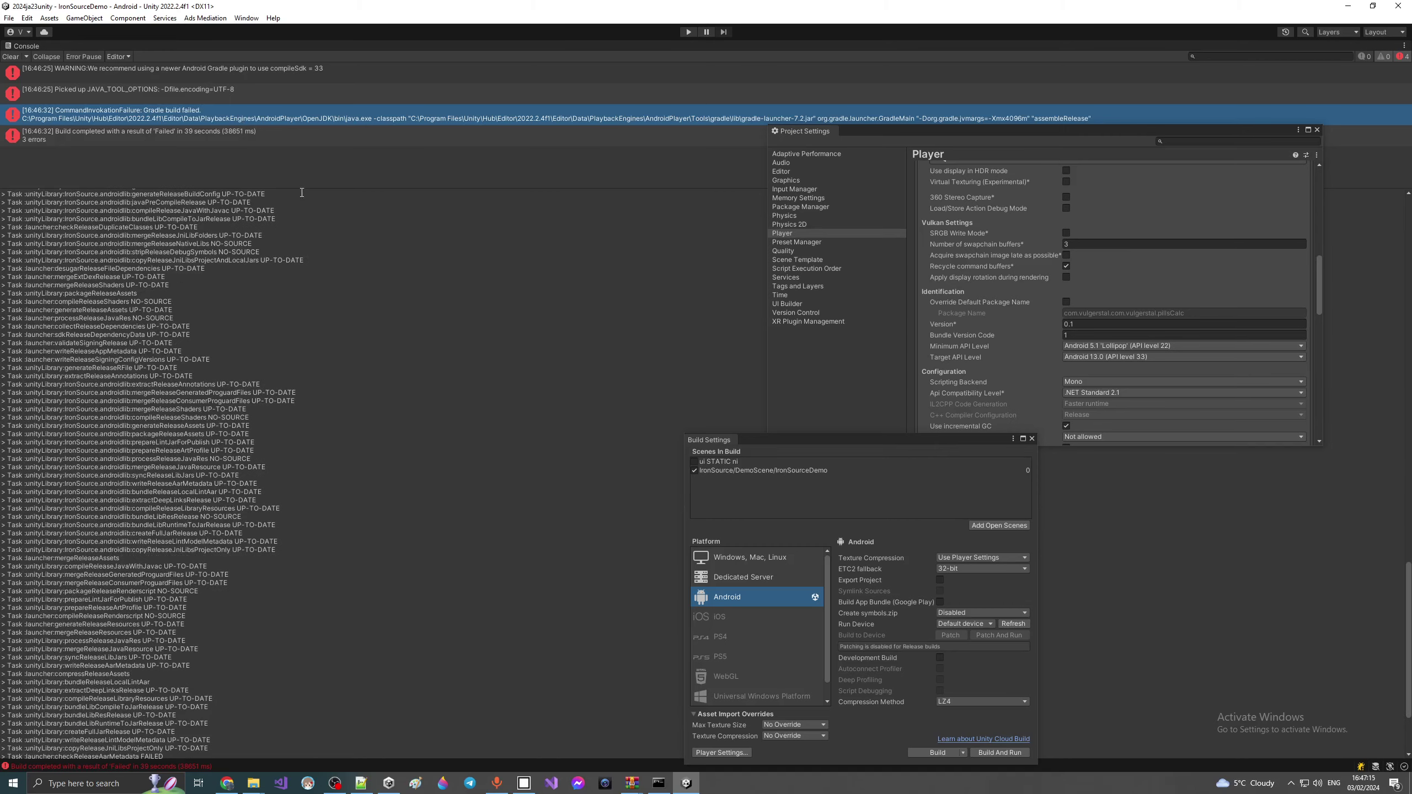
{"action": "left_click", "coordinate": [264, 139]}
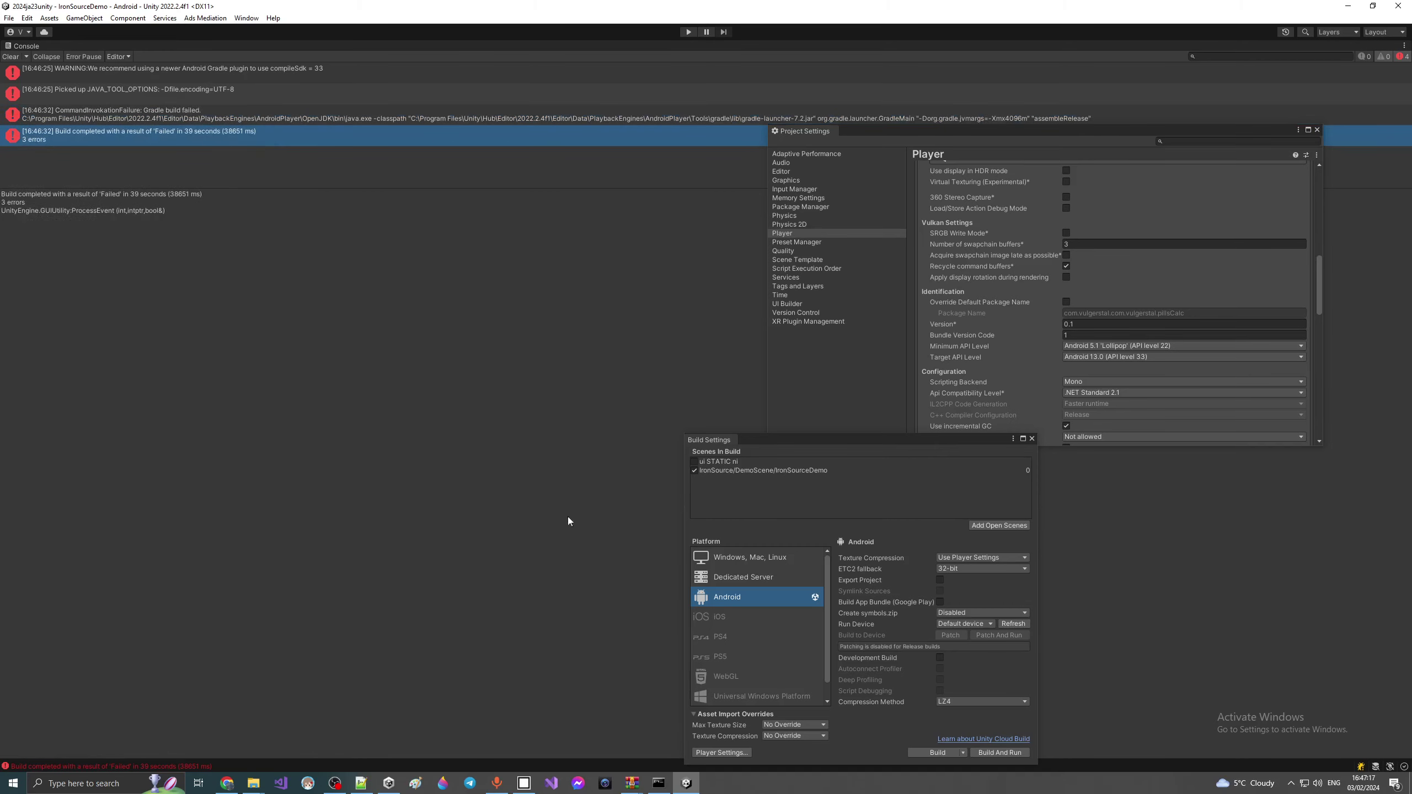
Step: Set Target API Level to API level 34 and rebuild, replacing m31s2c2.apk
{"action": "left_click", "coordinate": [1124, 356]}
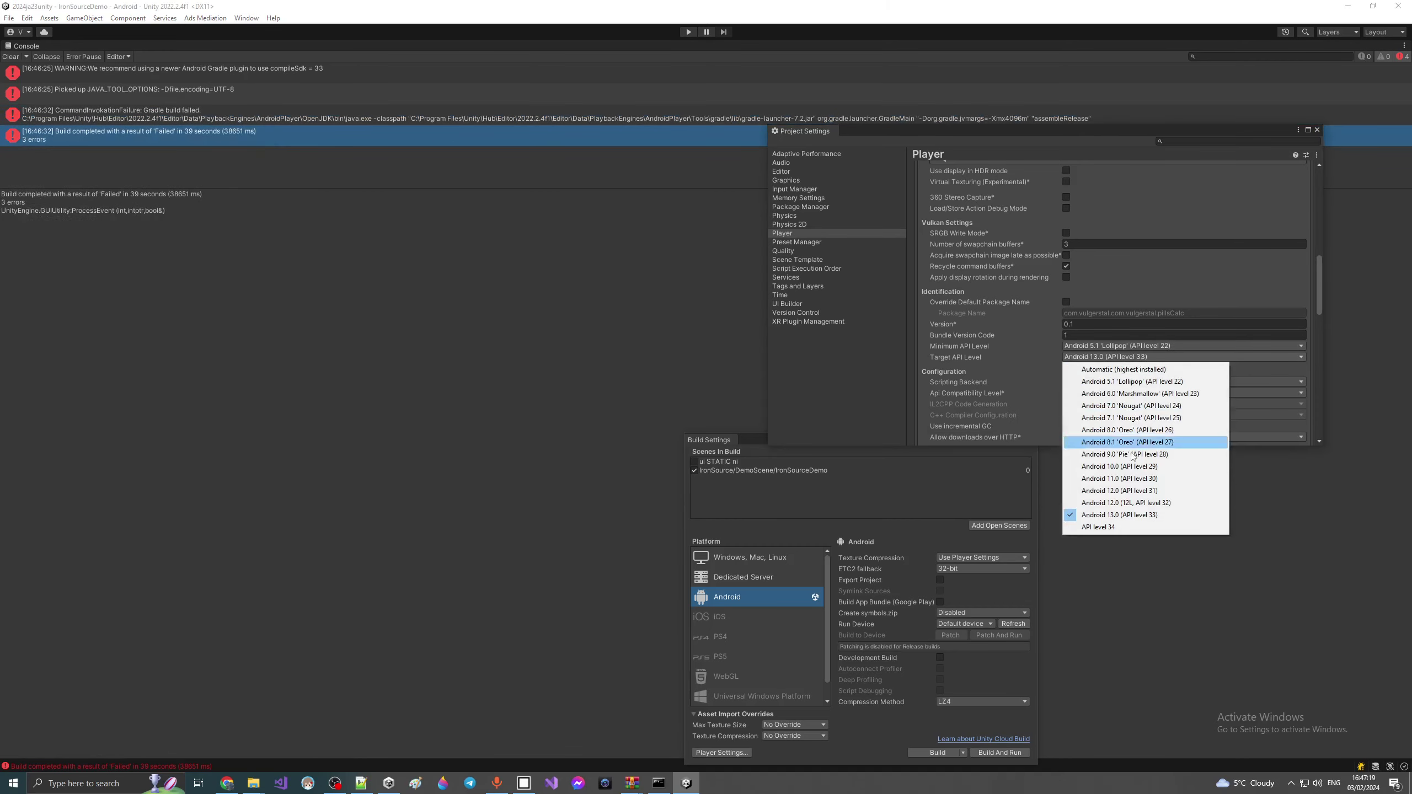
{"action": "left_click", "coordinate": [1113, 531]}
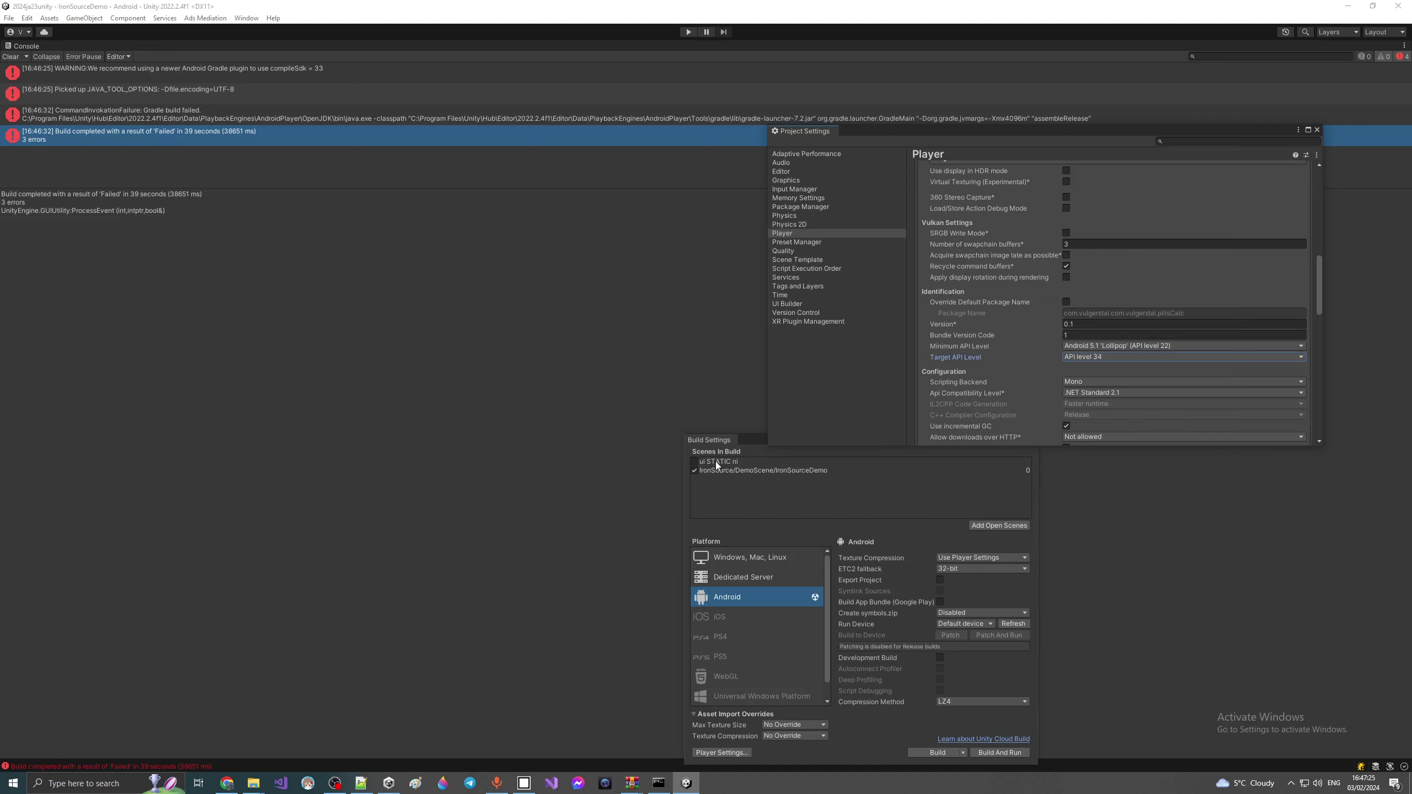
{"action": "left_click", "coordinate": [913, 752]}
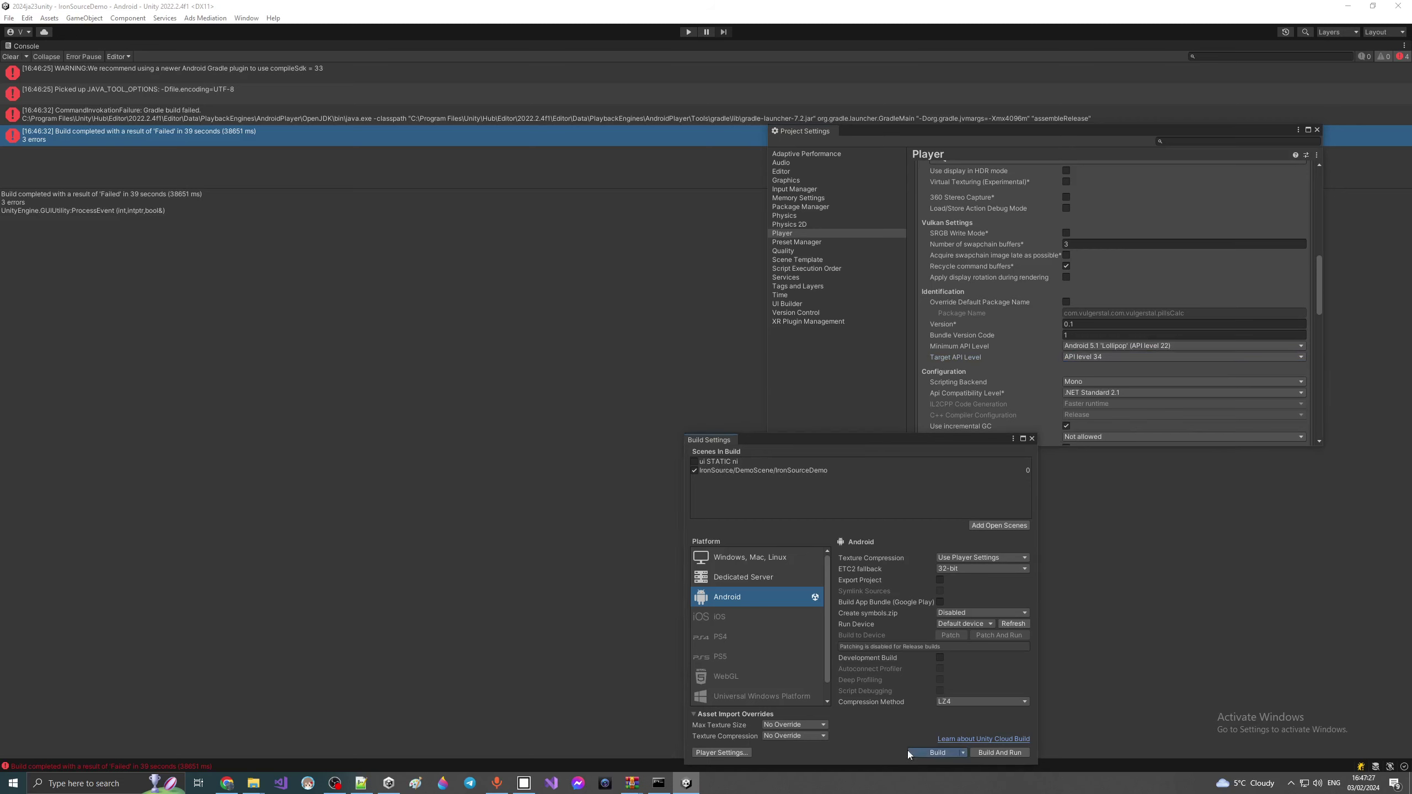
{"action": "left_click", "coordinate": [250, 532]}
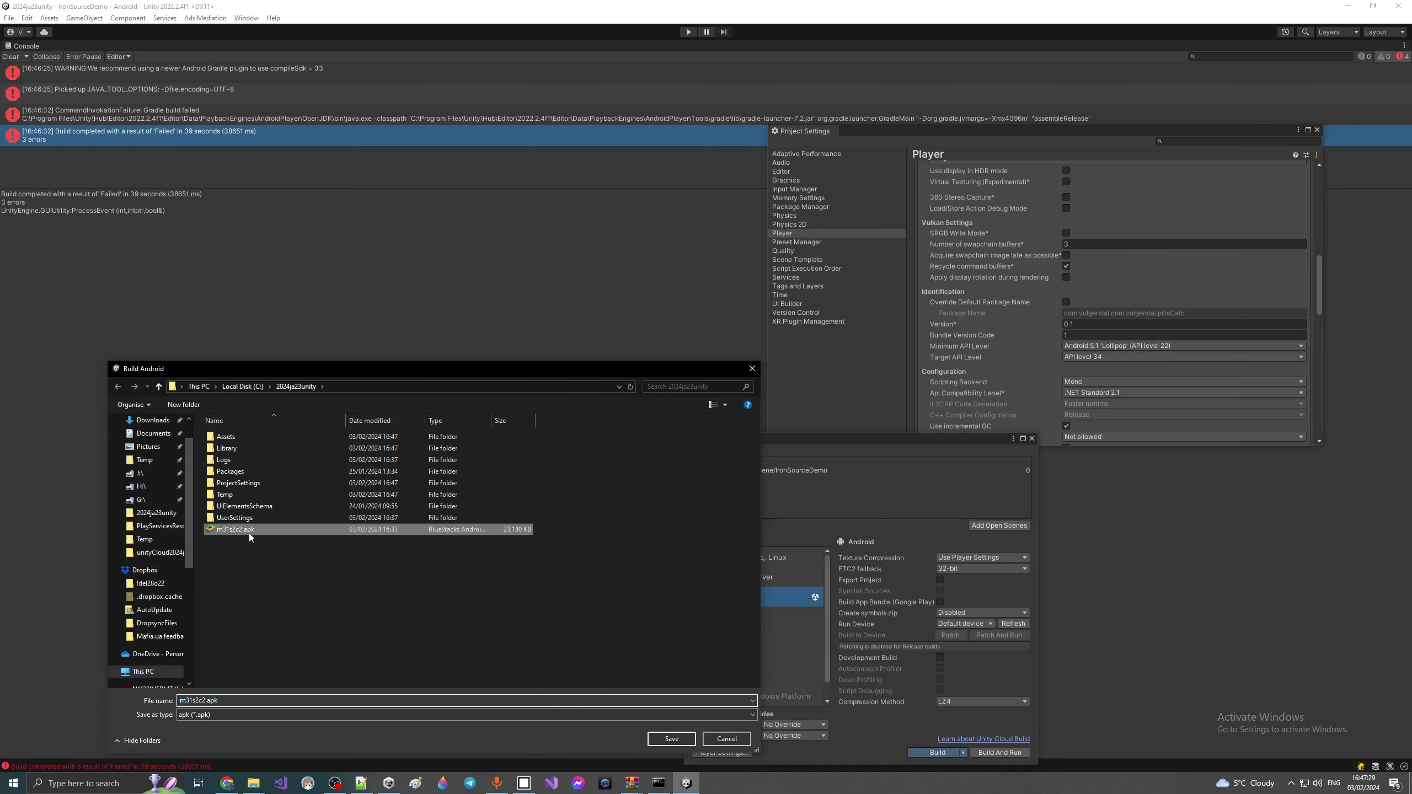
{"action": "left_click", "coordinate": [671, 739]}
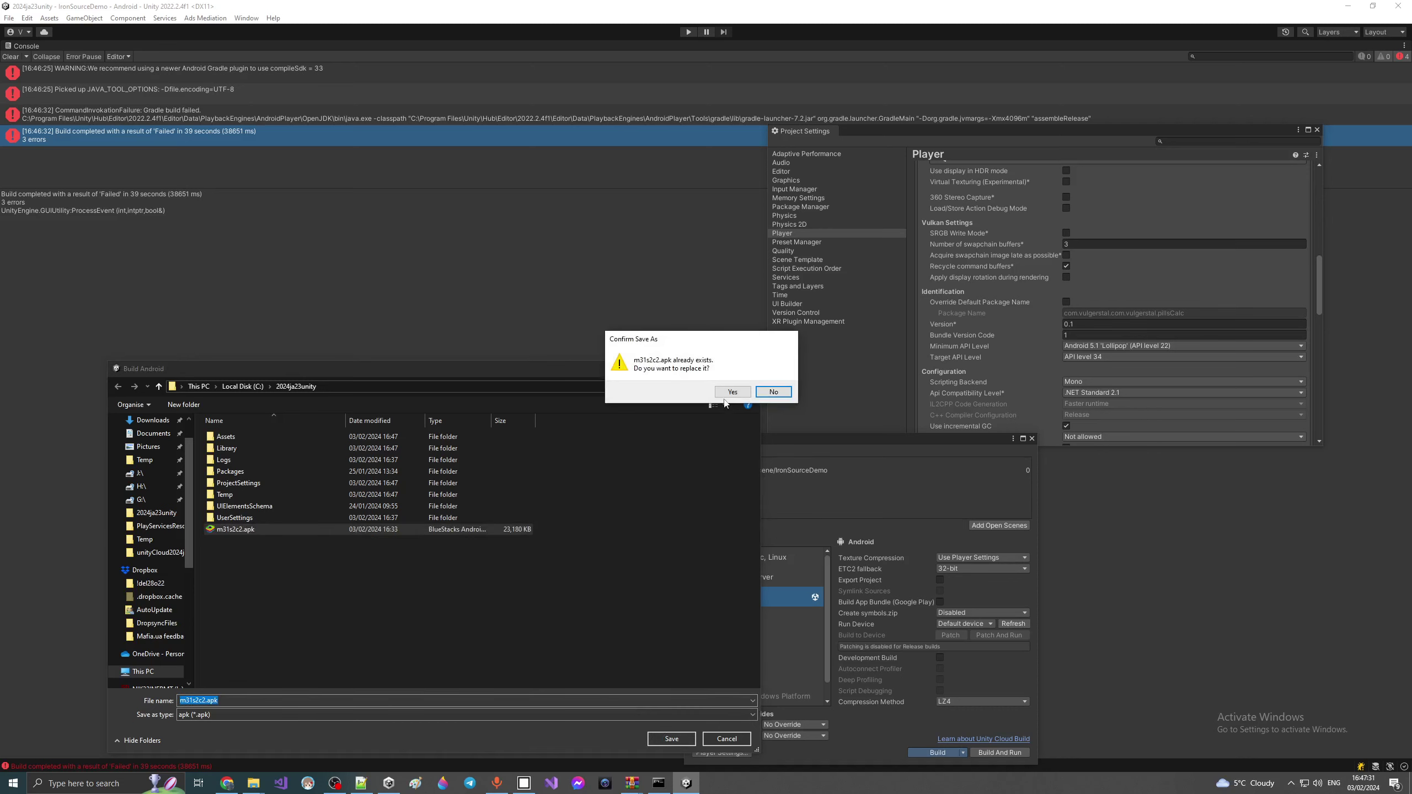
{"action": "left_click", "coordinate": [723, 392]}
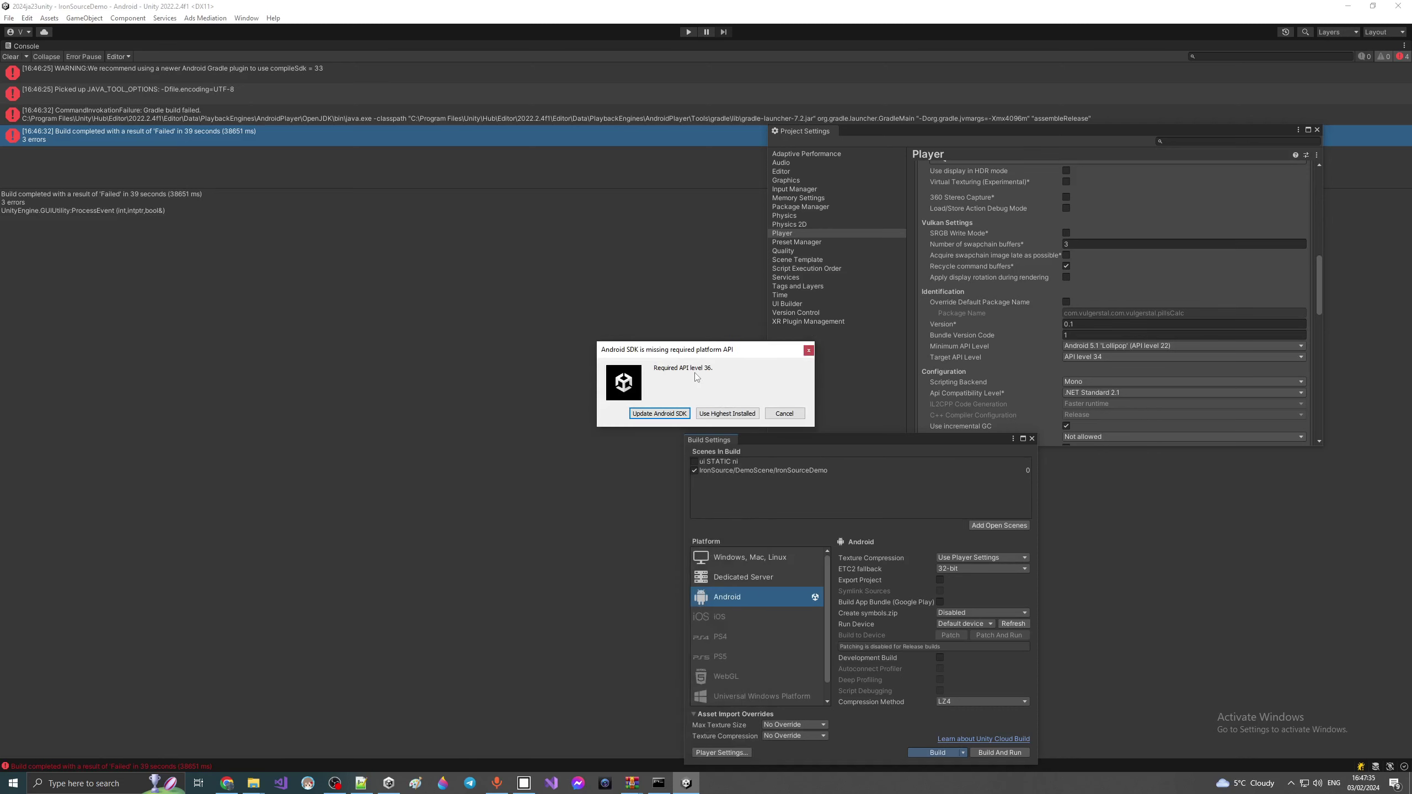
Step: Accept the Android SDK update to API level 36 and select the sdkmanager command on line 23 of the build notes
{"action": "left_click", "coordinate": [660, 414]}
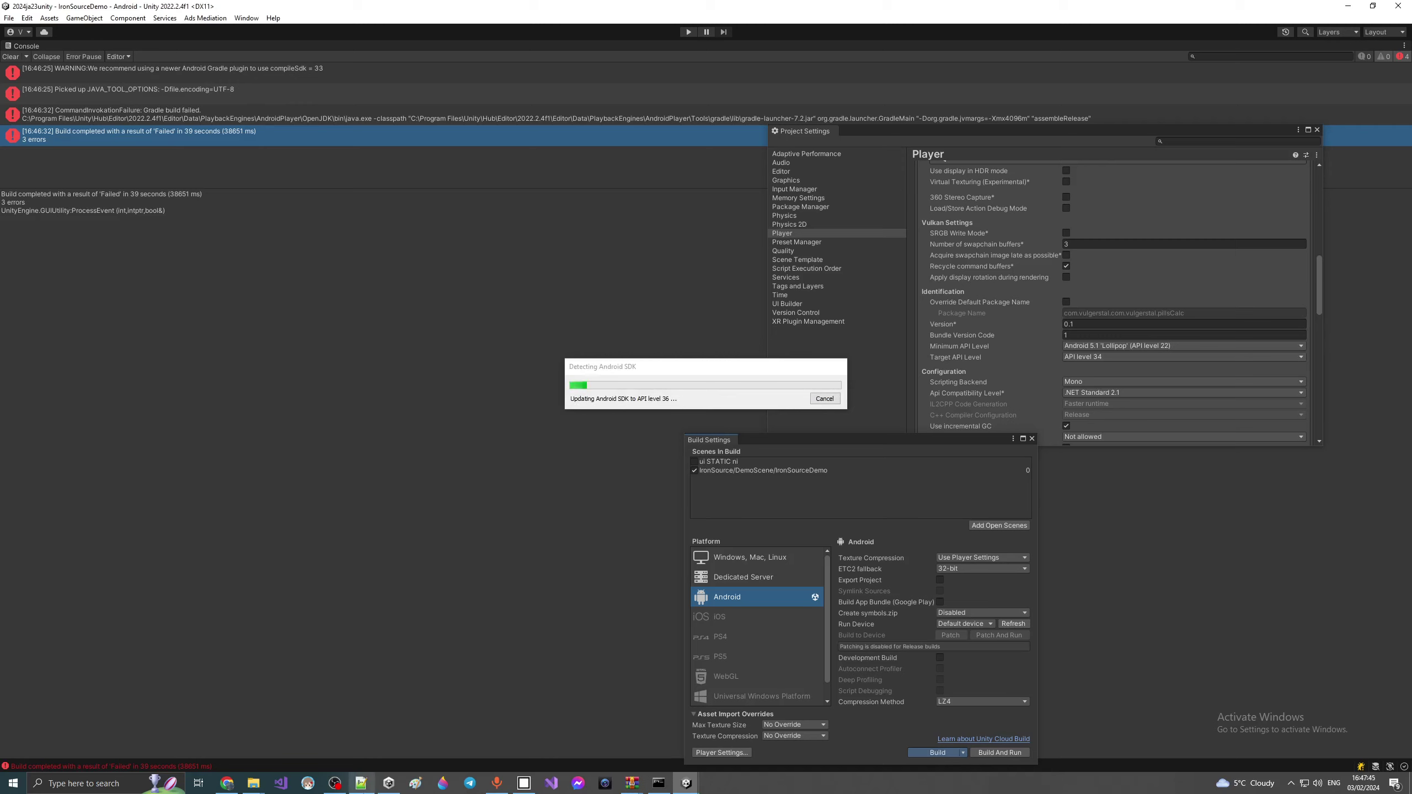
{"action": "left_click", "coordinate": [361, 783]}
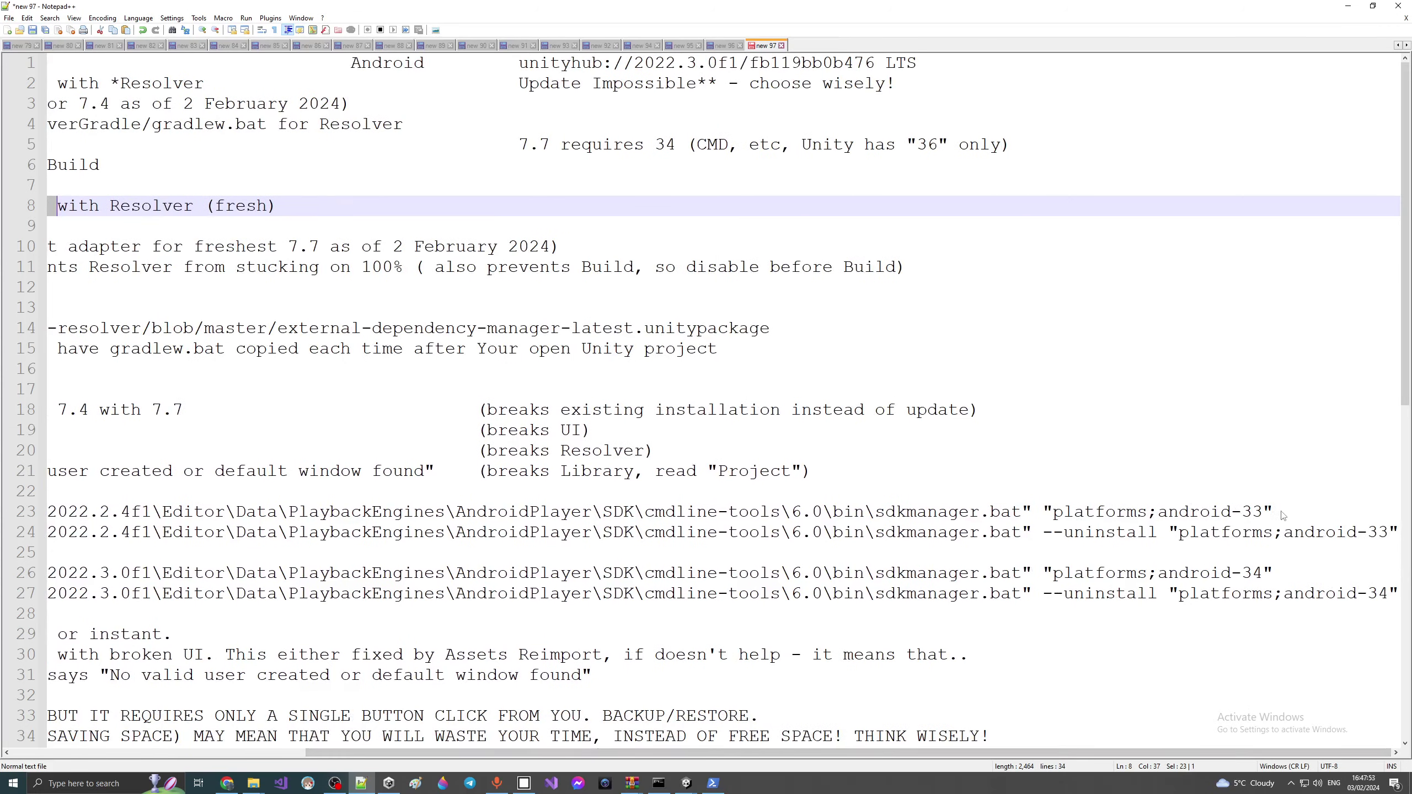
{"action": "left_click_drag", "start_coordinate": [1278, 514], "coordinate": [48, 512]}
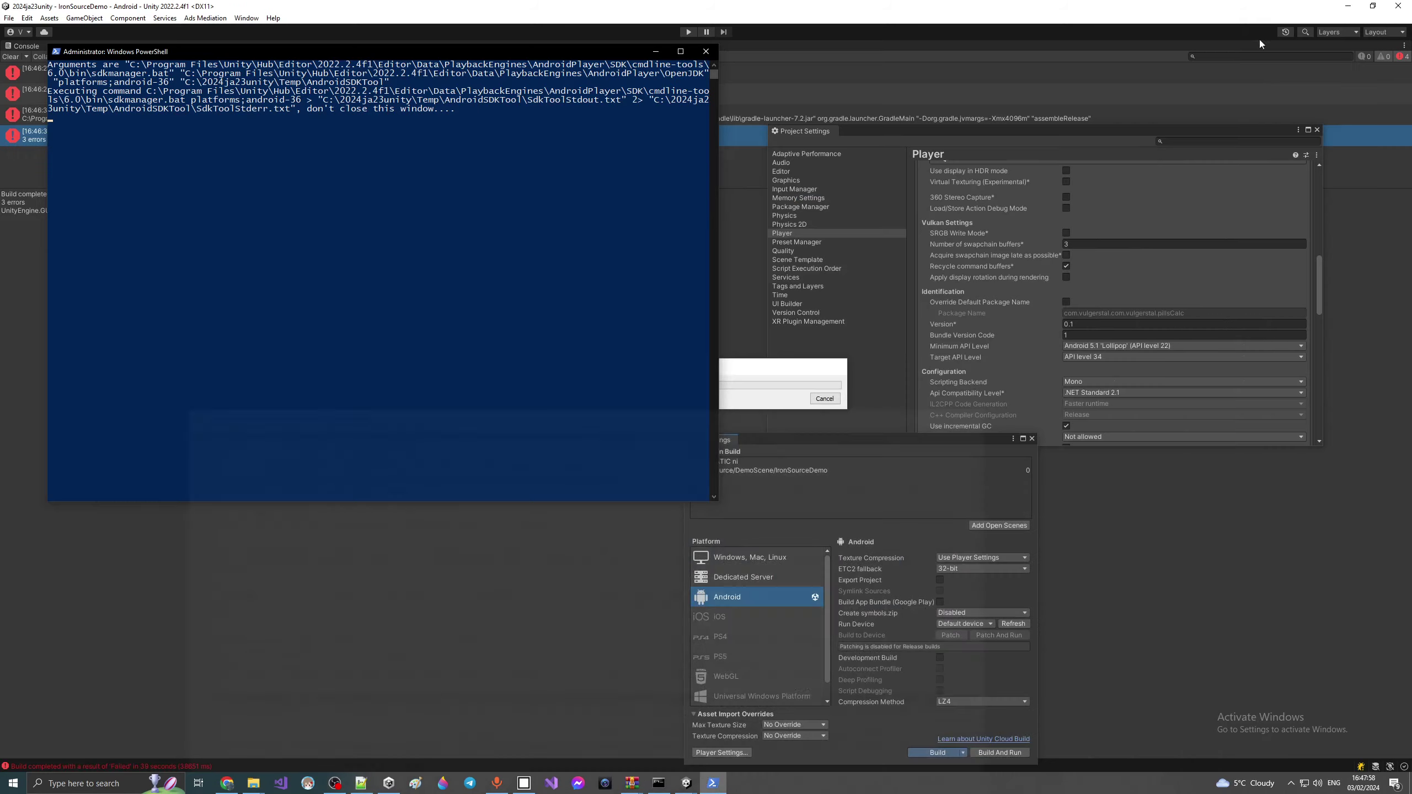
{"action": "left_click", "coordinate": [1347, 5]}
Step: Recall the sdkmanager "platforms;android-33" command, review Unity's build errors, then run it
{"action": "left_click", "coordinate": [658, 783]}
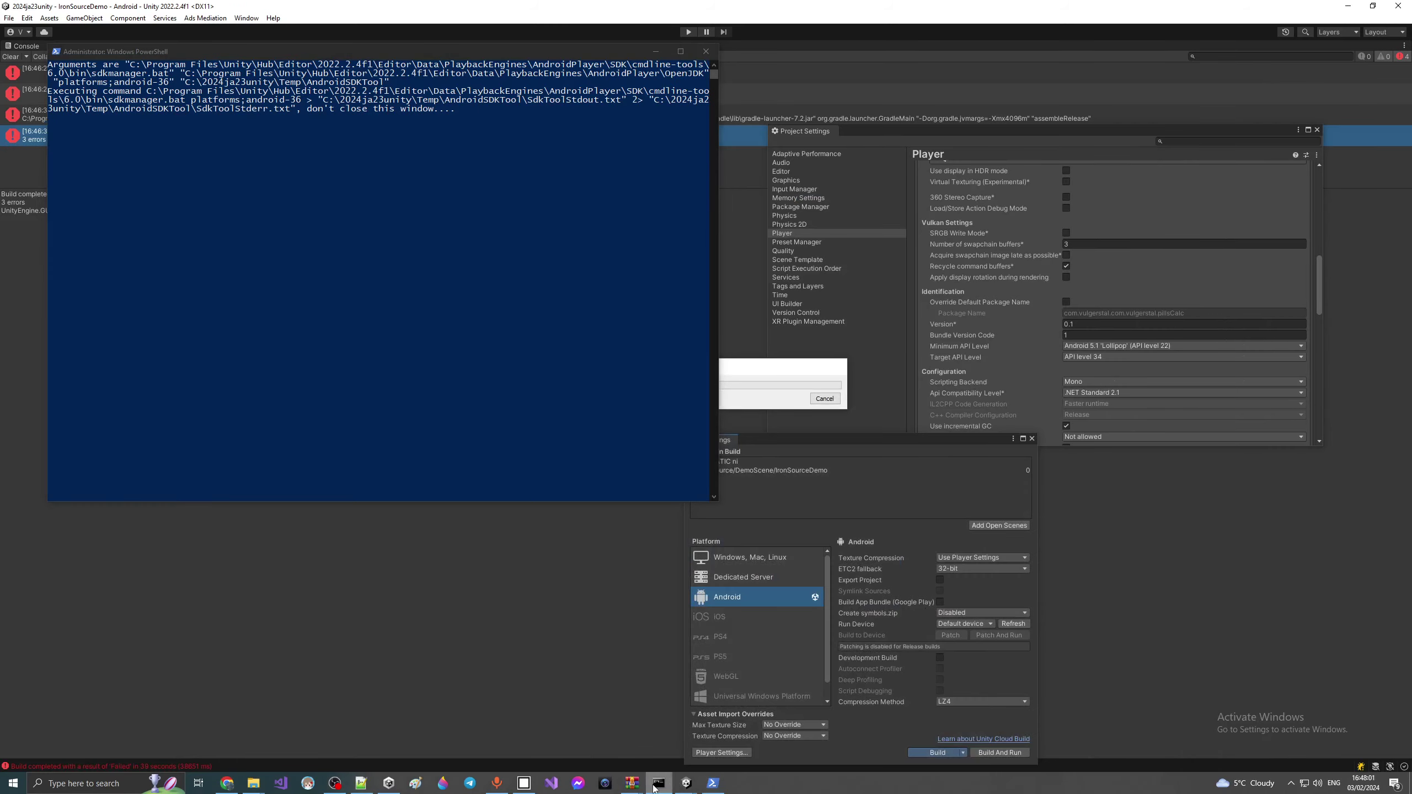
{"action": "key", "text": "Up"}
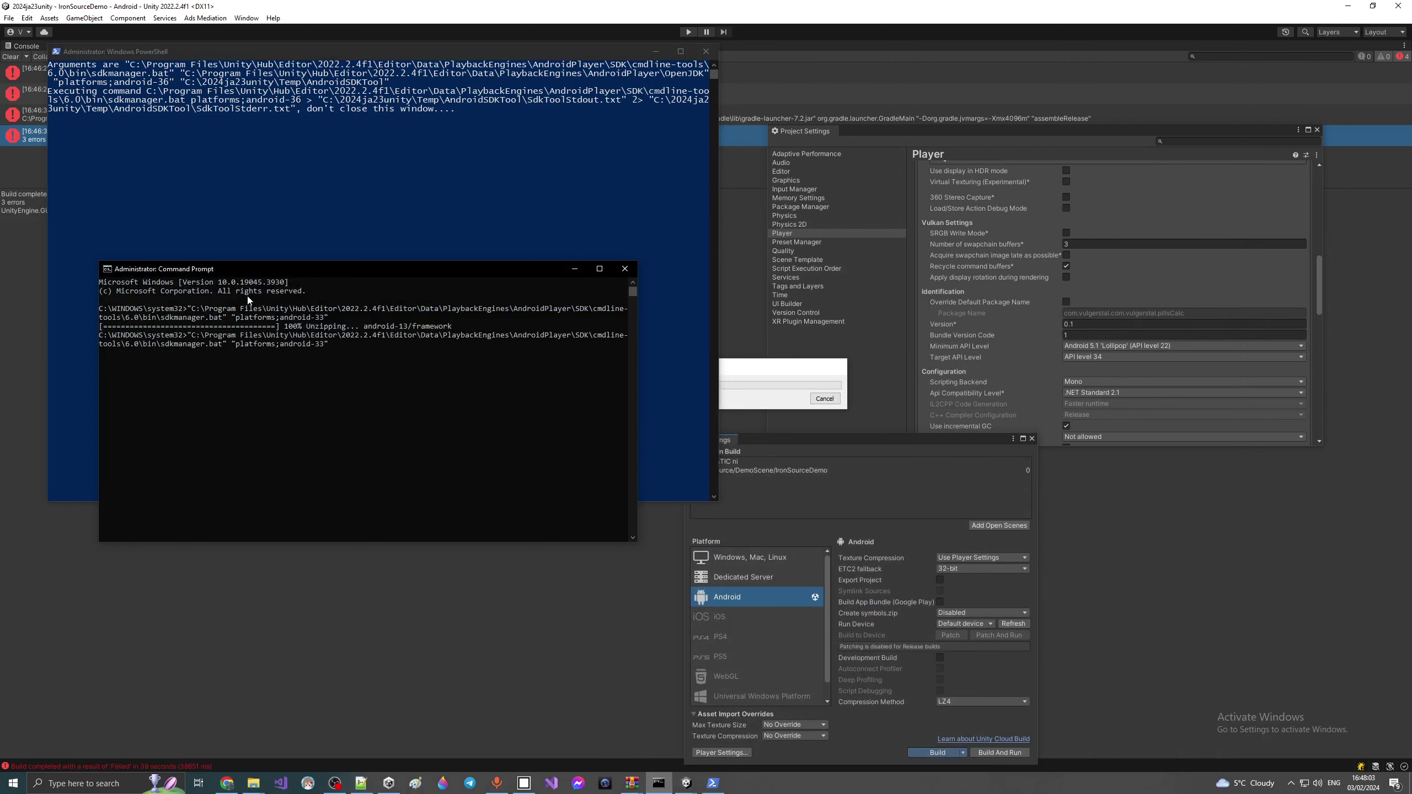
{"action": "left_click_drag", "start_coordinate": [249, 271], "coordinate": [214, 501]}
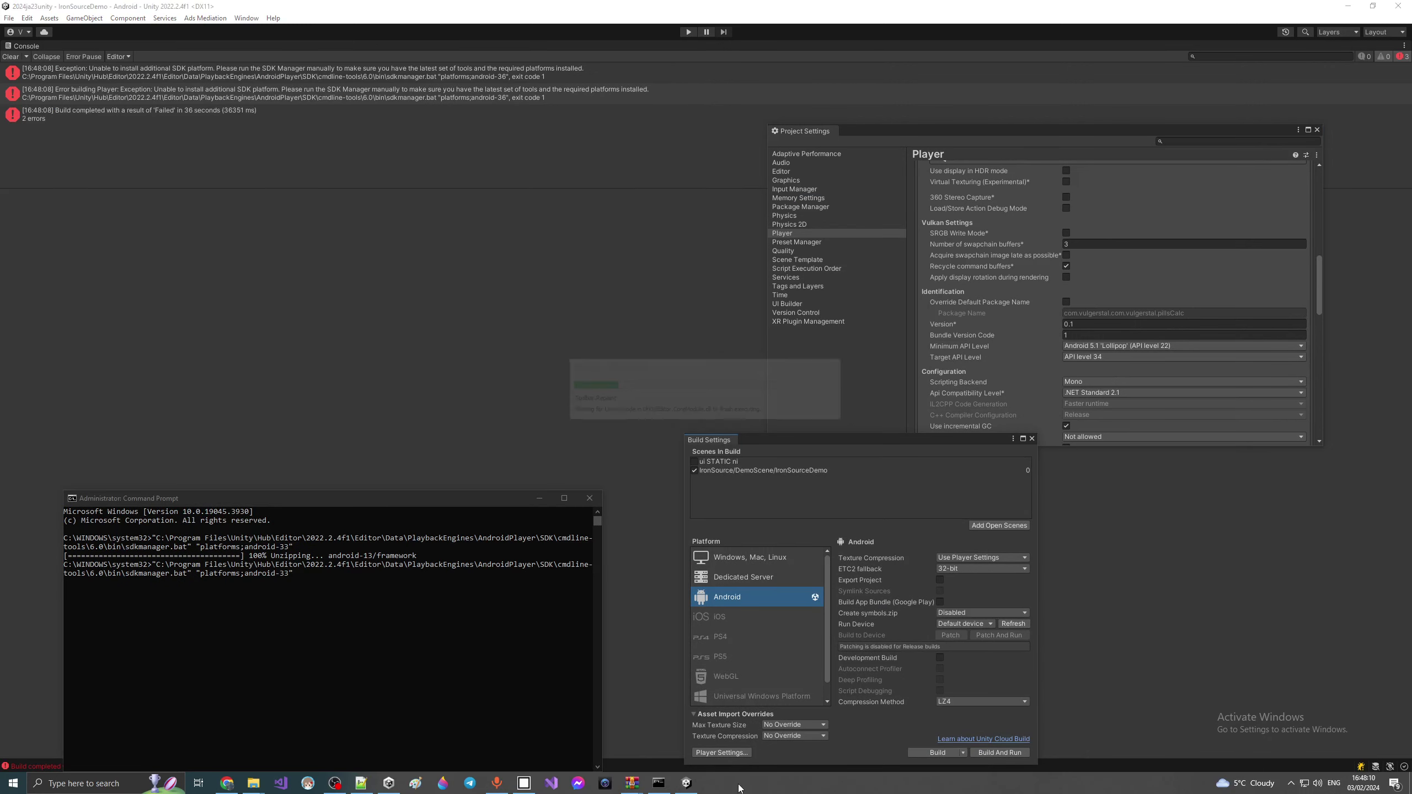
{"action": "left_click", "coordinate": [475, 75]}
{"action": "left_click", "coordinate": [450, 97]}
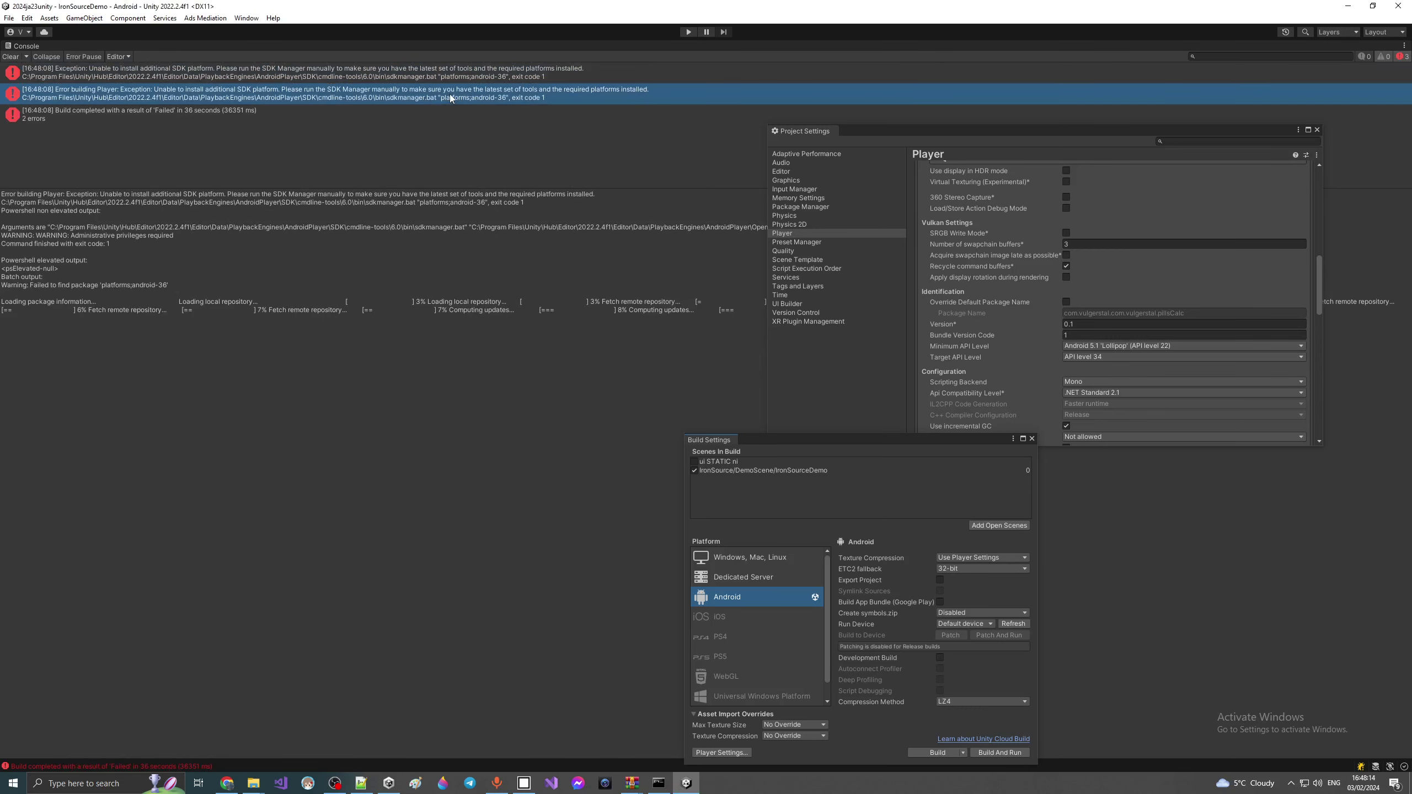
{"action": "left_click", "coordinate": [417, 111]}
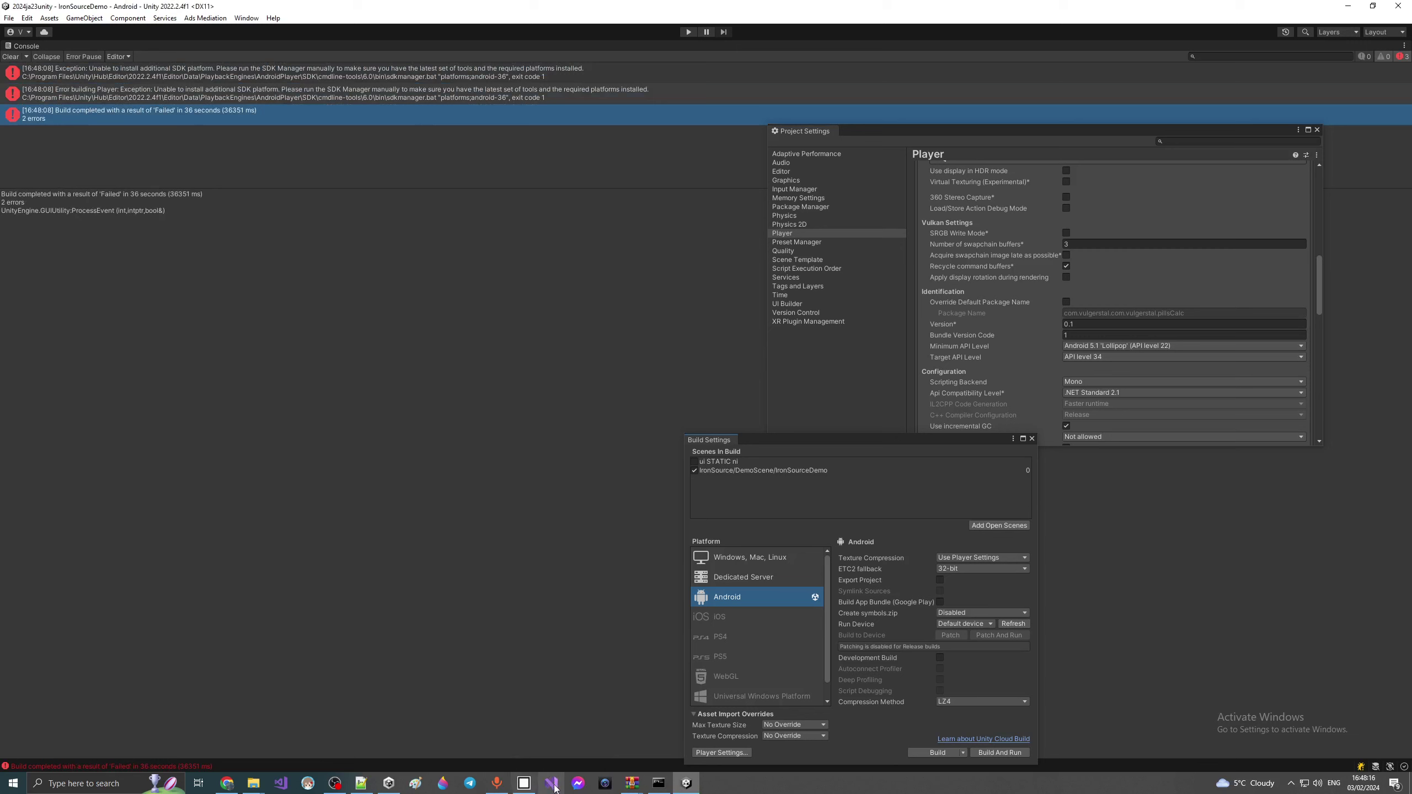
{"action": "left_click", "coordinate": [658, 783]}
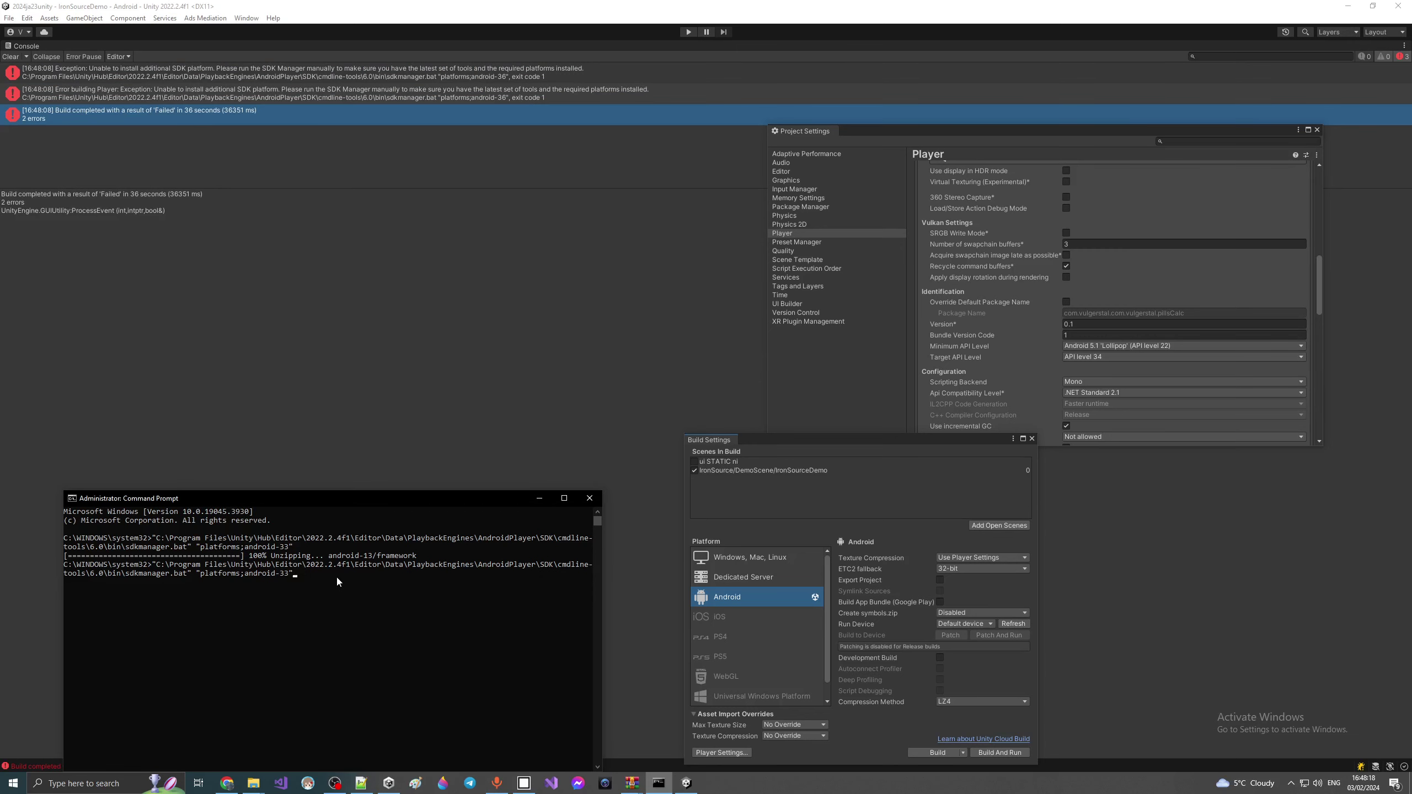
{"action": "key", "text": "Return"}
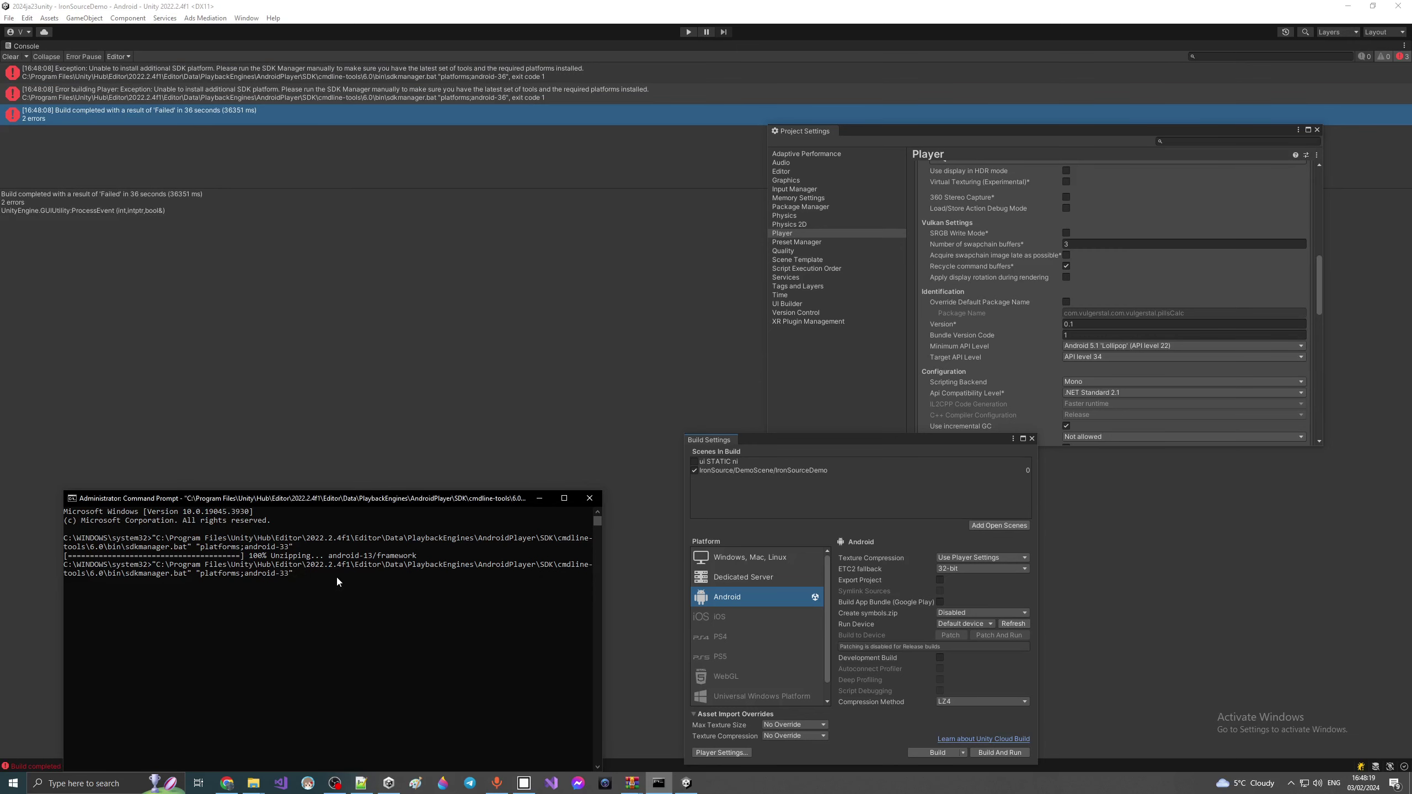
Step: Set Target API Level to Automatic (highest installed) and rebuild, replacing m31s2c2.apk
{"action": "left_click", "coordinate": [743, 789]}
{"action": "left_click", "coordinate": [1165, 357]}
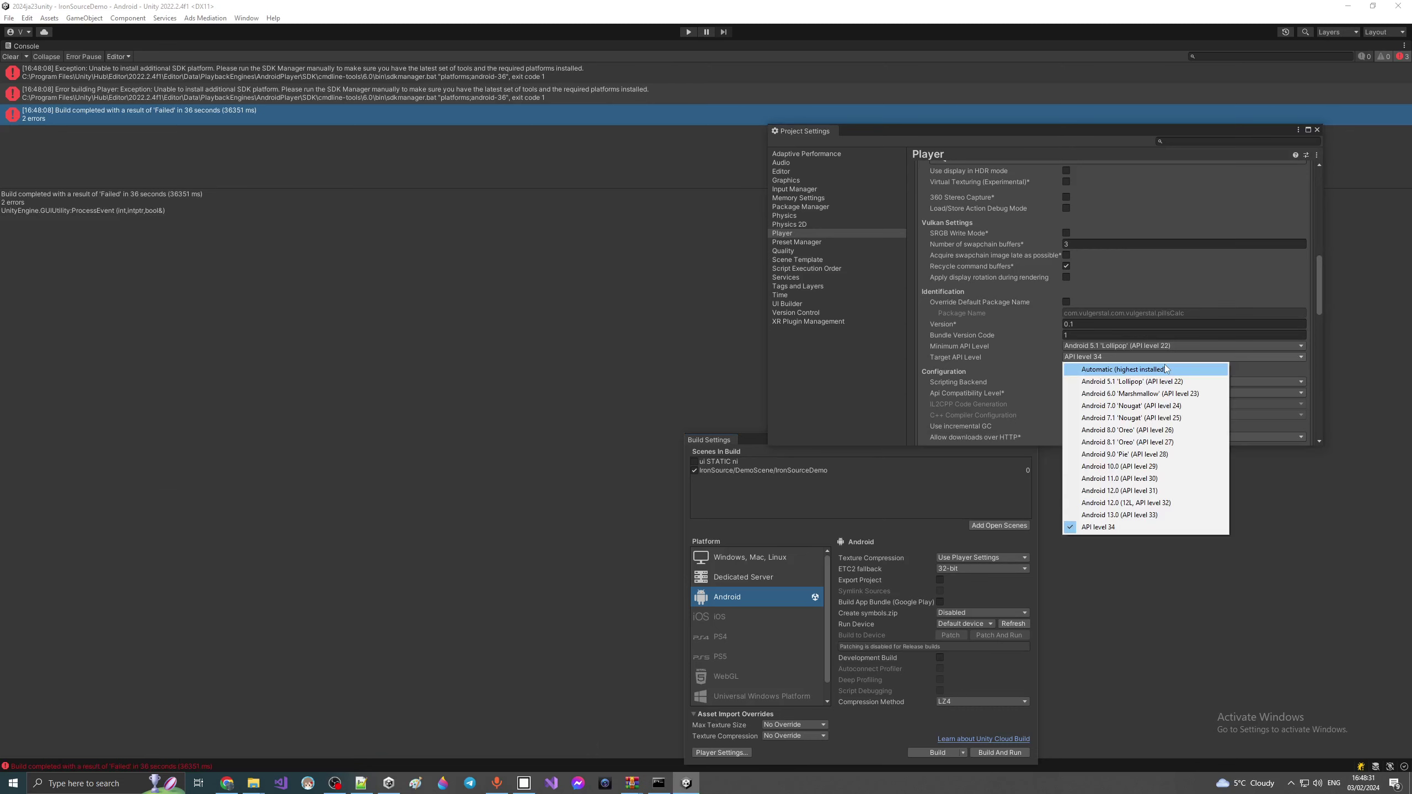
{"action": "left_click", "coordinate": [1165, 365]}
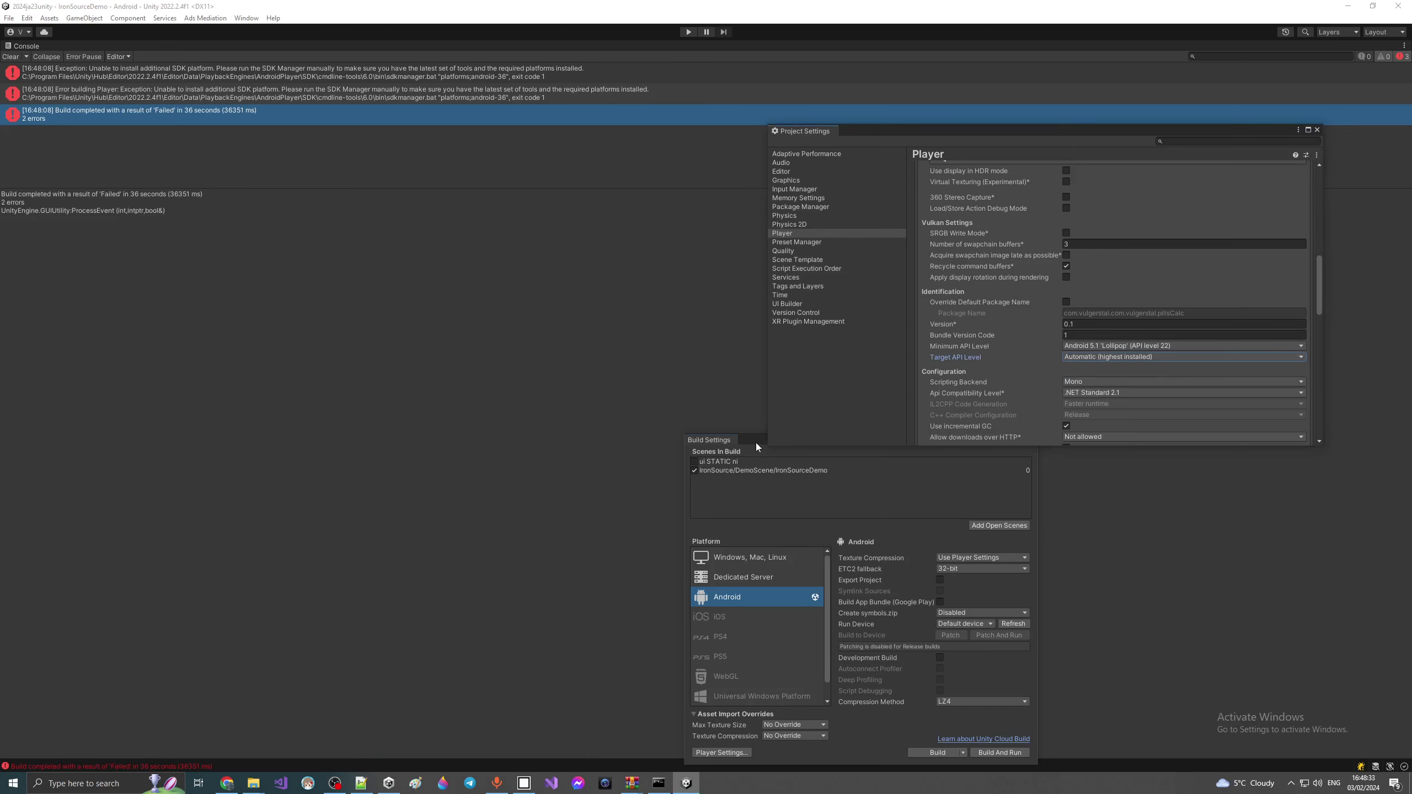
{"action": "left_click_drag", "start_coordinate": [755, 443], "coordinate": [594, 278]}
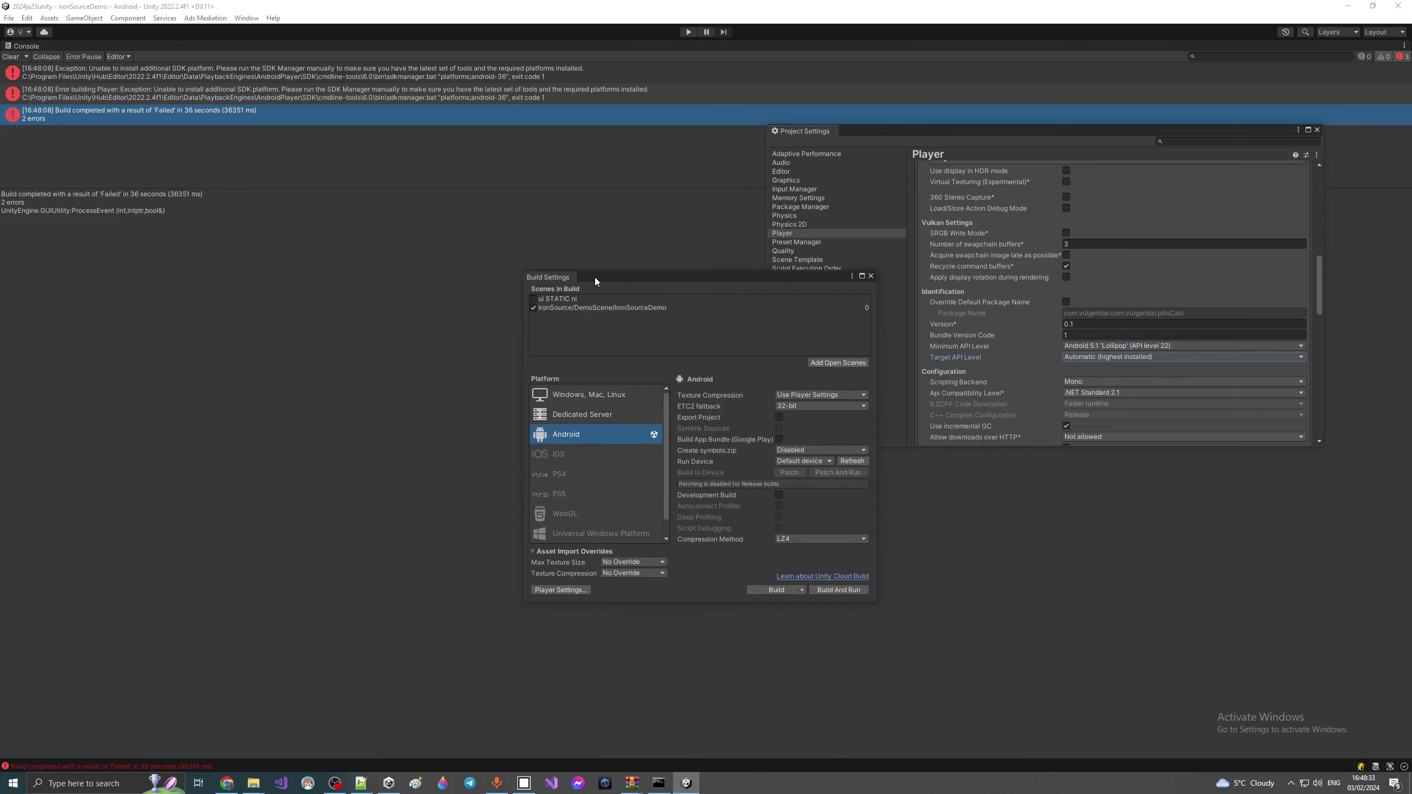
{"action": "left_click", "coordinate": [757, 588]}
{"action": "left_click", "coordinate": [657, 741]}
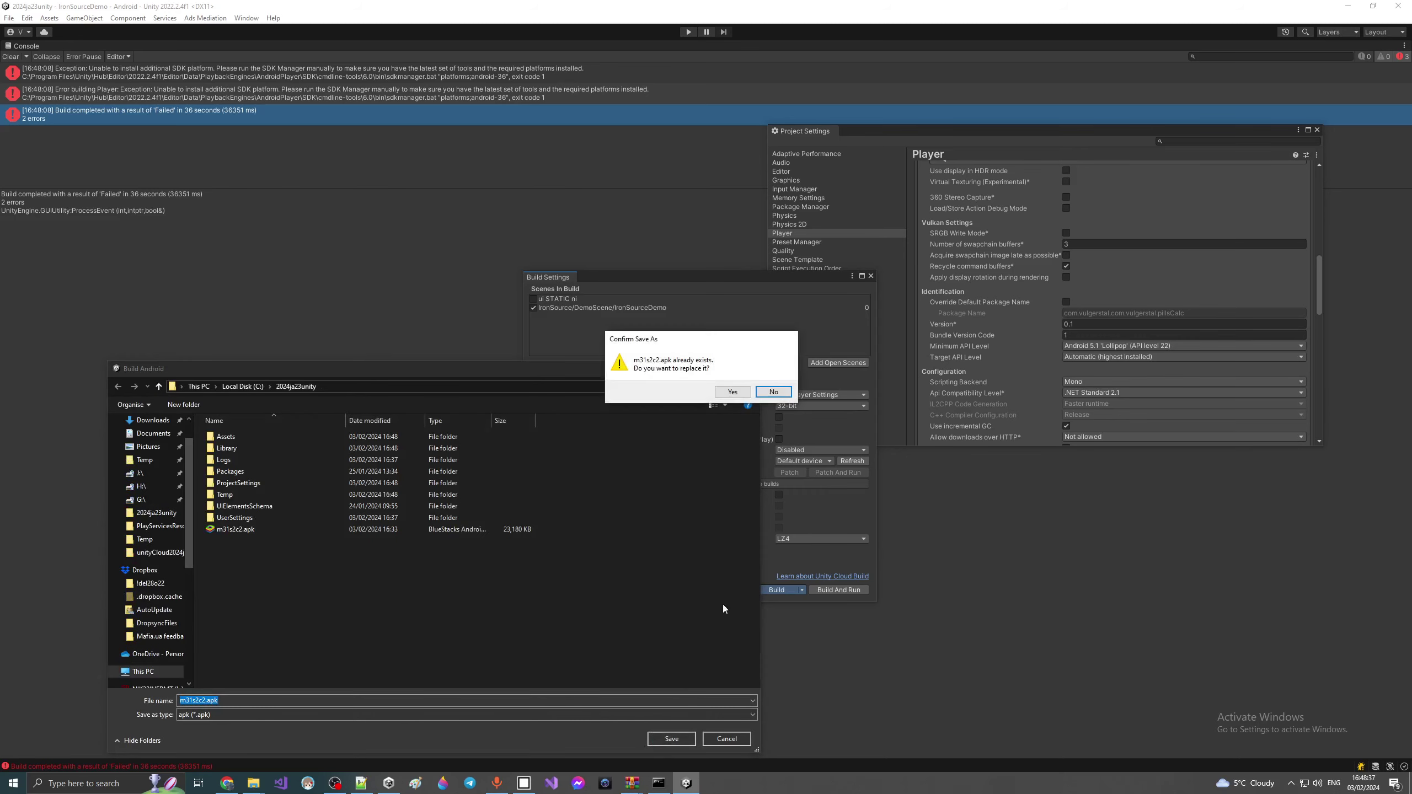
{"action": "left_click", "coordinate": [732, 392]}
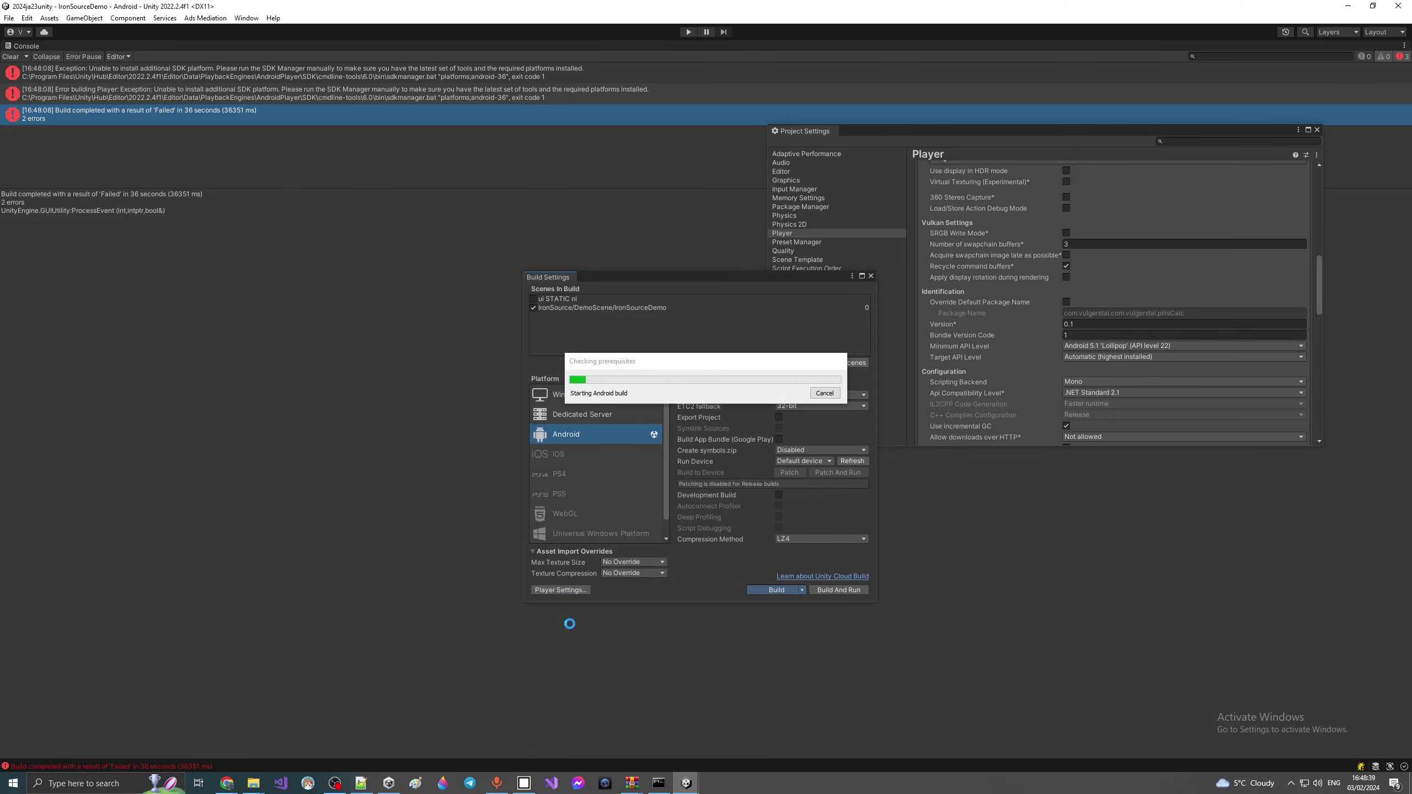
Step: Run the sdkmanager command installing the android-34 platform in Command Prompt
{"action": "left_click", "coordinate": [658, 783]}
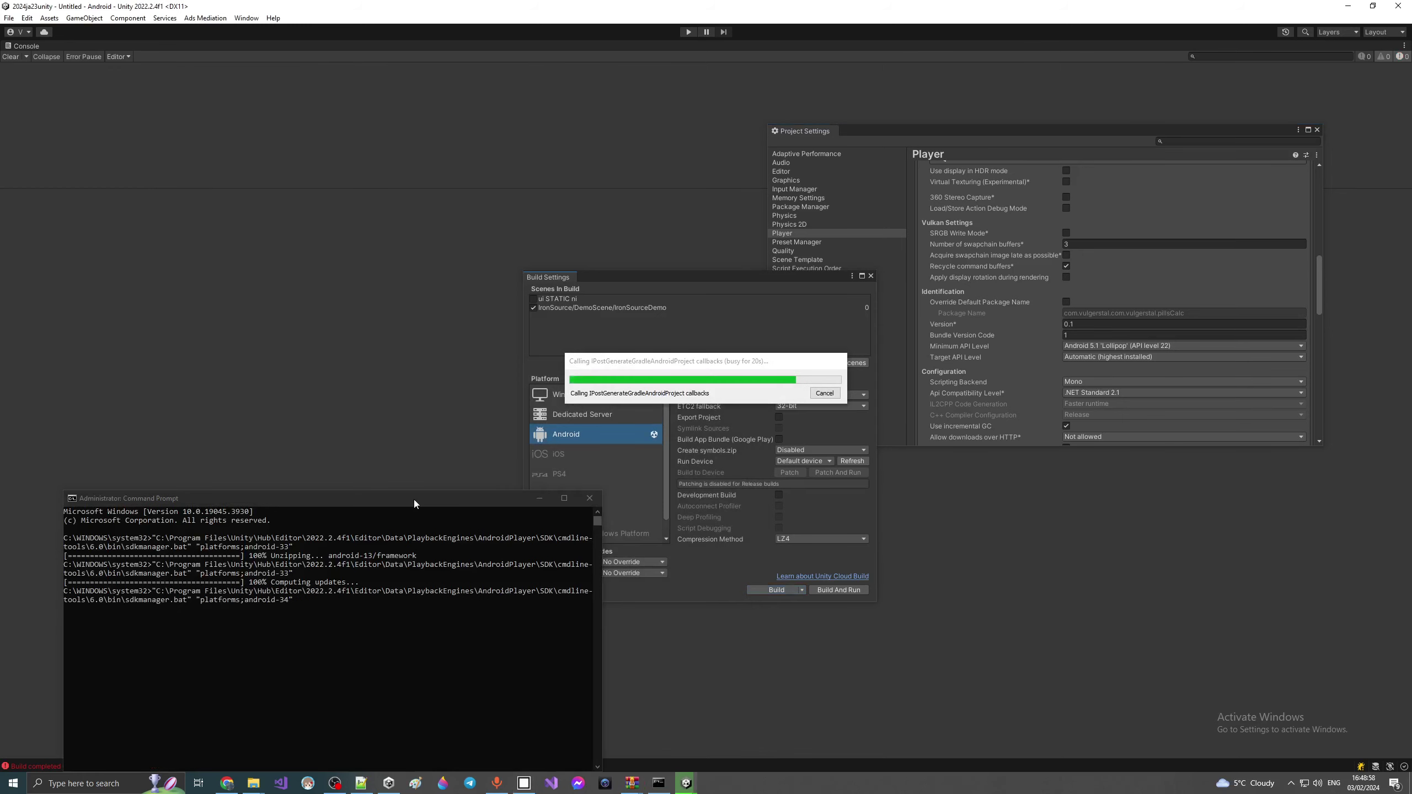
{"action": "left_click", "coordinate": [414, 499]}
{"action": "key", "text": "Return"}
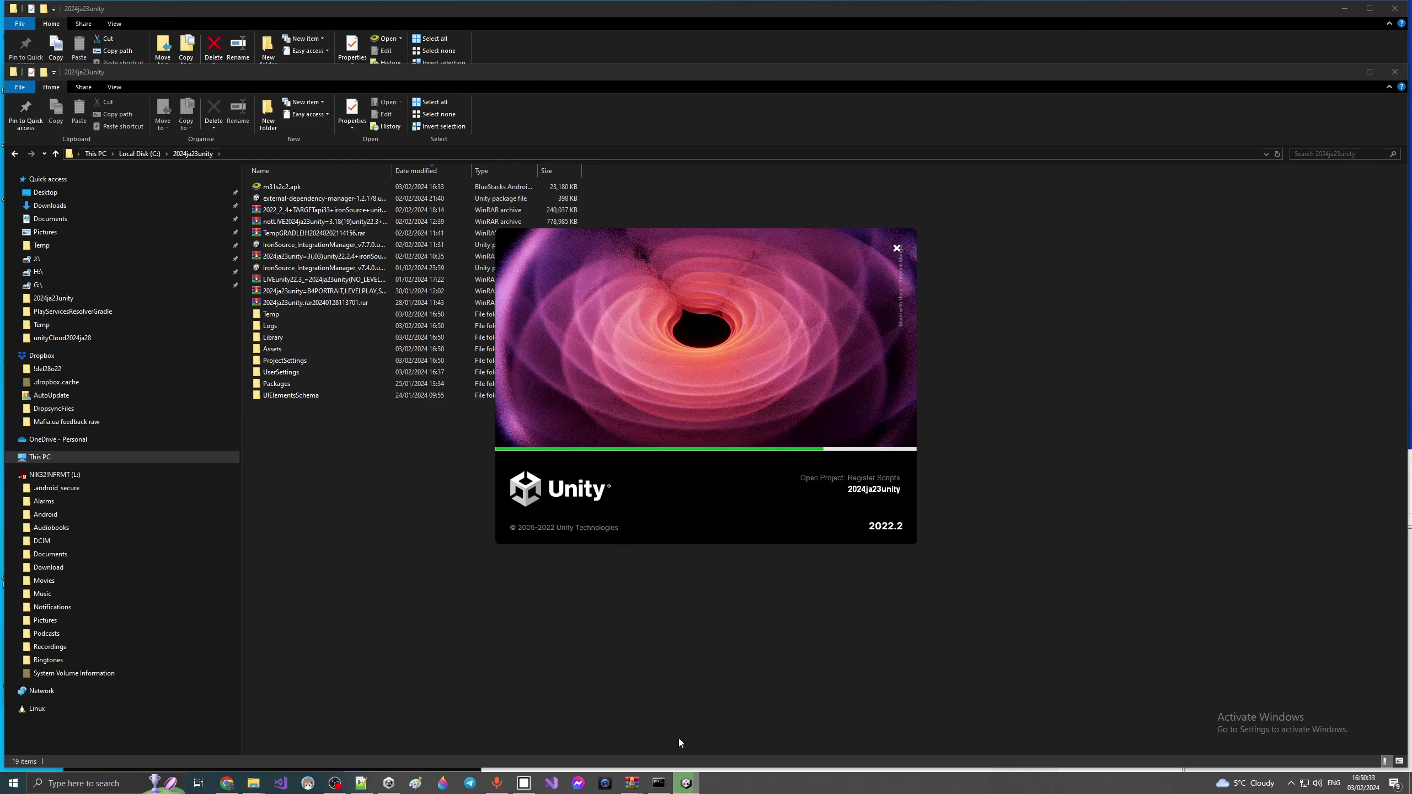
Step: Open the project's Temp\PlayServicesResolverGradle folder in File Explorer to check for gradlew.bat
{"action": "left_click", "coordinate": [658, 783]}
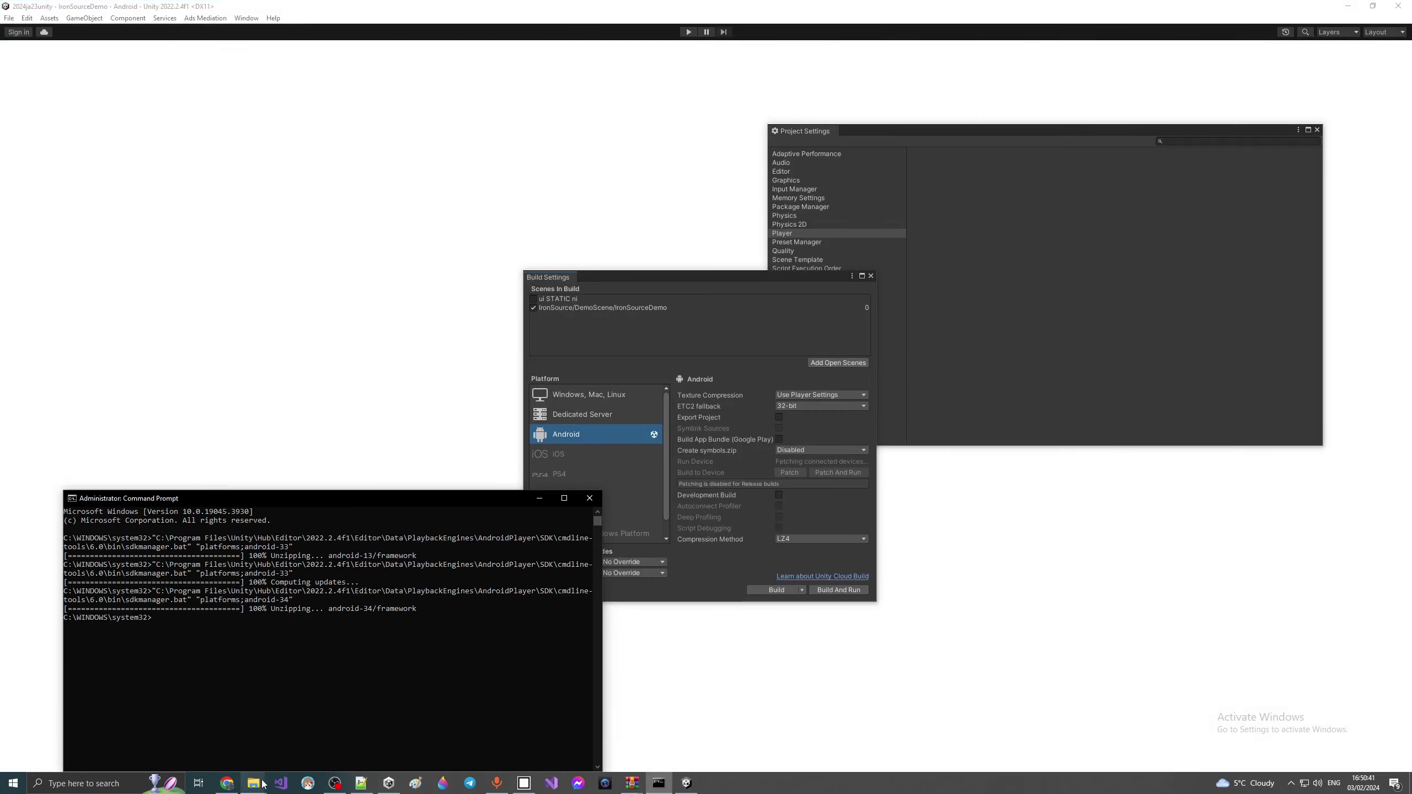
{"action": "mouse_move", "coordinate": [253, 783]}
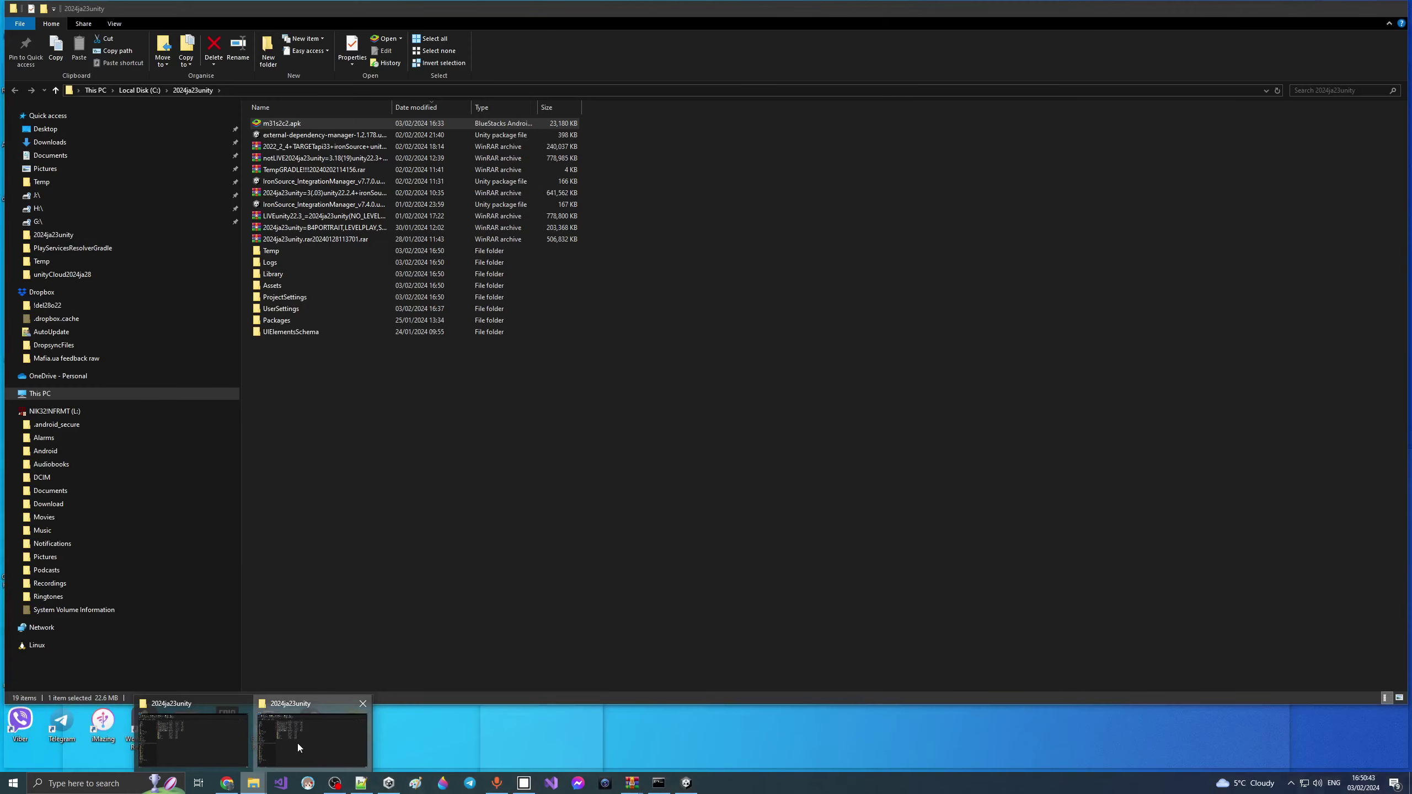
{"action": "left_click", "coordinate": [298, 743]}
{"action": "left_click", "coordinate": [272, 252]}
{"action": "double_click", "coordinate": [272, 252]}
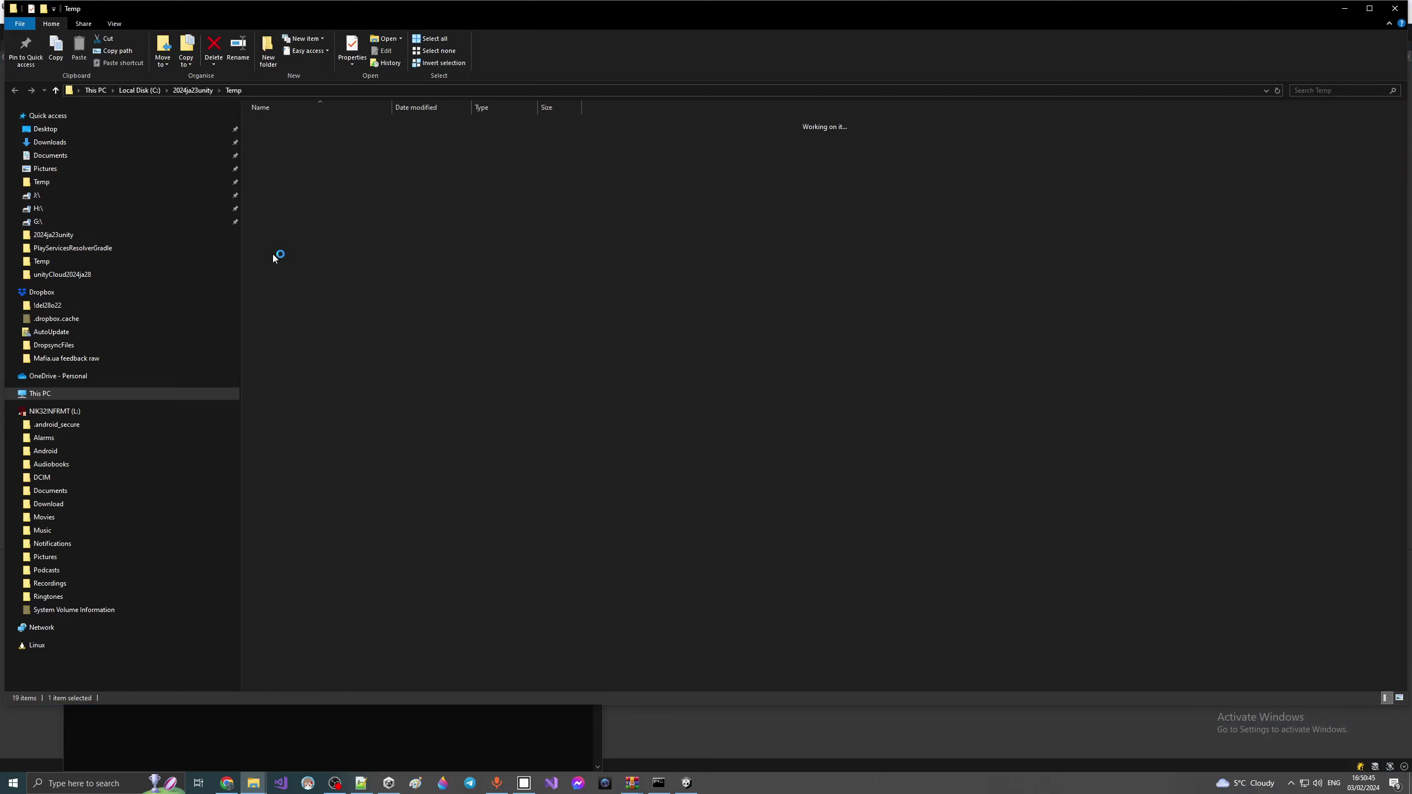
{"action": "double_click", "coordinate": [280, 128]}
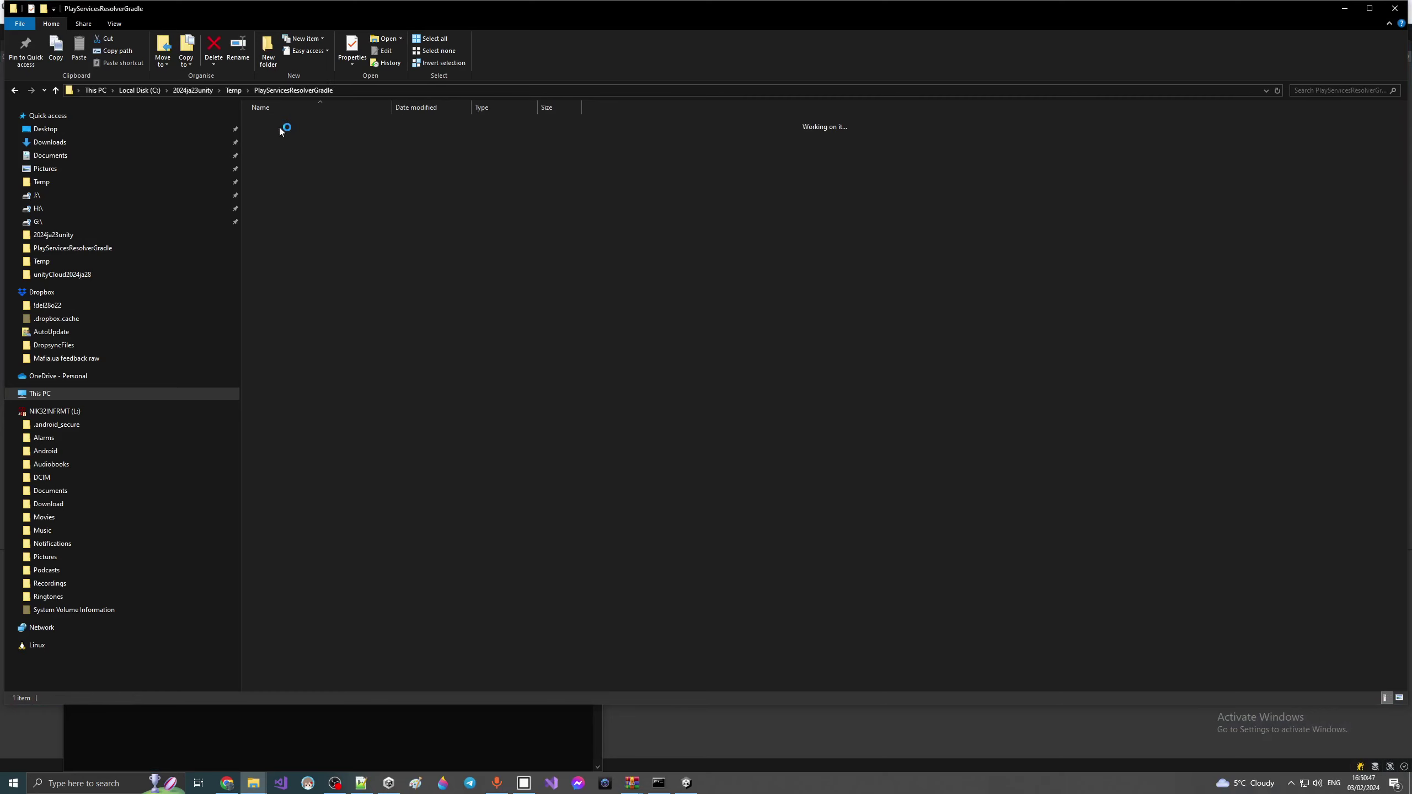
Step: Build for Android again, saving over m31s2c2.apk and confirming the replacement
{"action": "left_click", "coordinate": [1347, 10]}
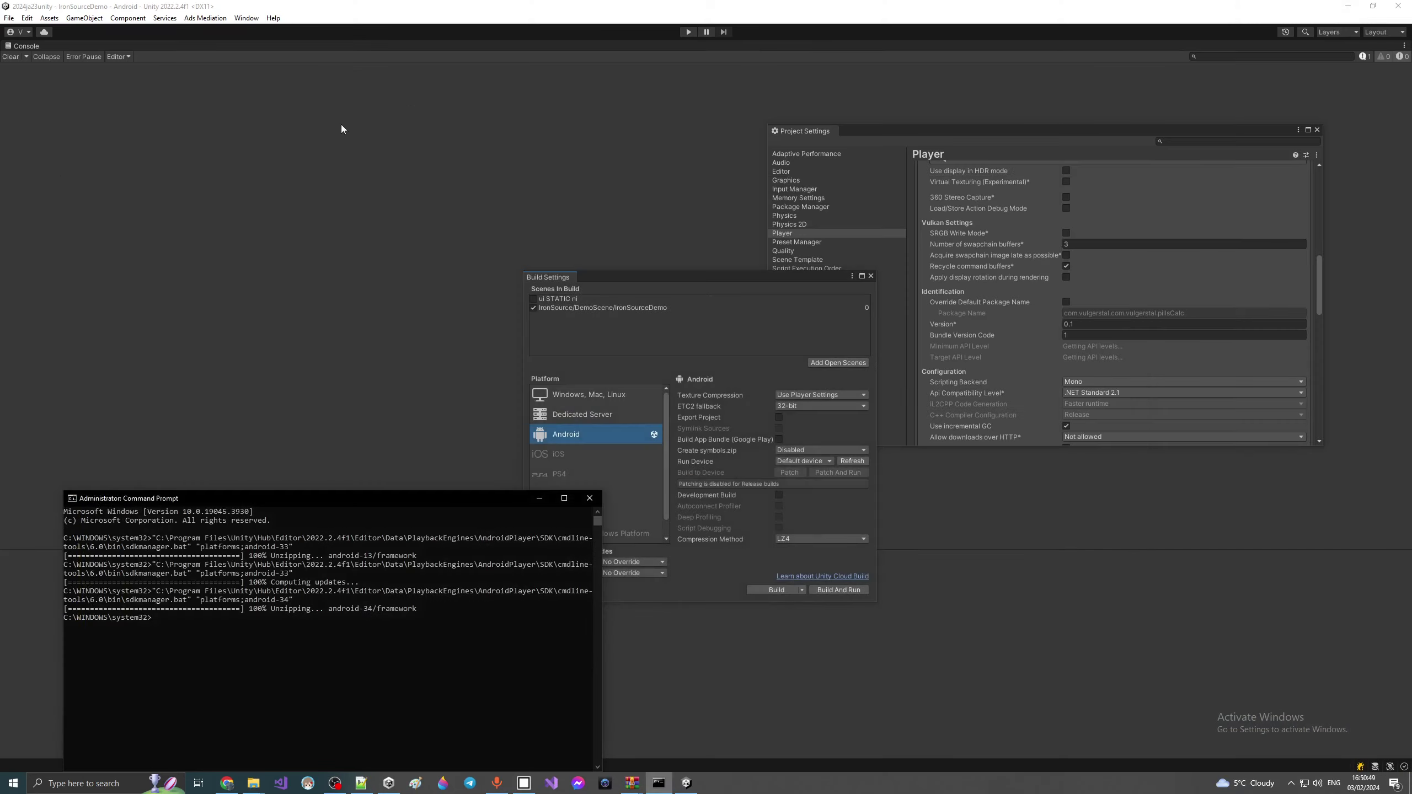
{"action": "left_click", "coordinate": [754, 590]}
{"action": "left_click", "coordinate": [756, 590]}
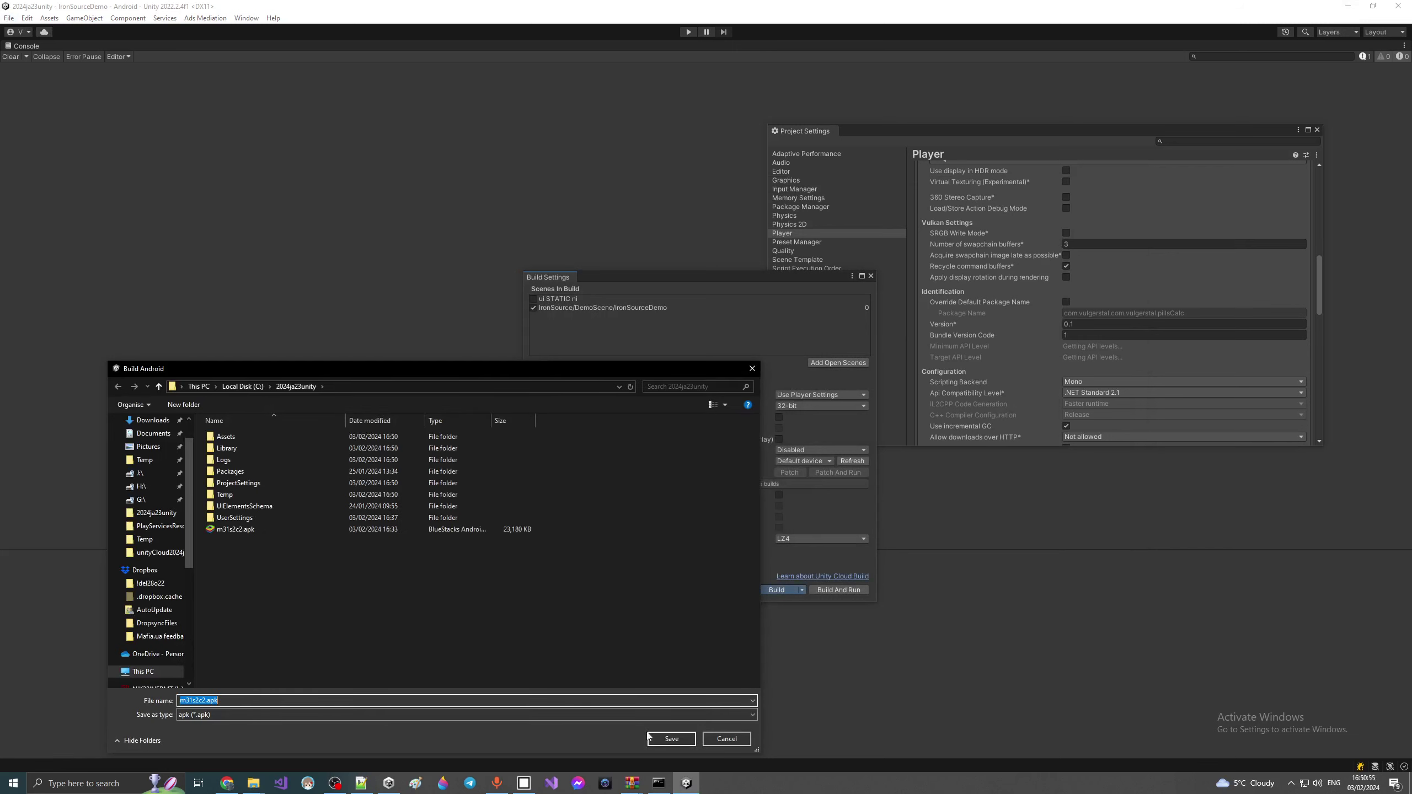
{"action": "left_click", "coordinate": [672, 739]}
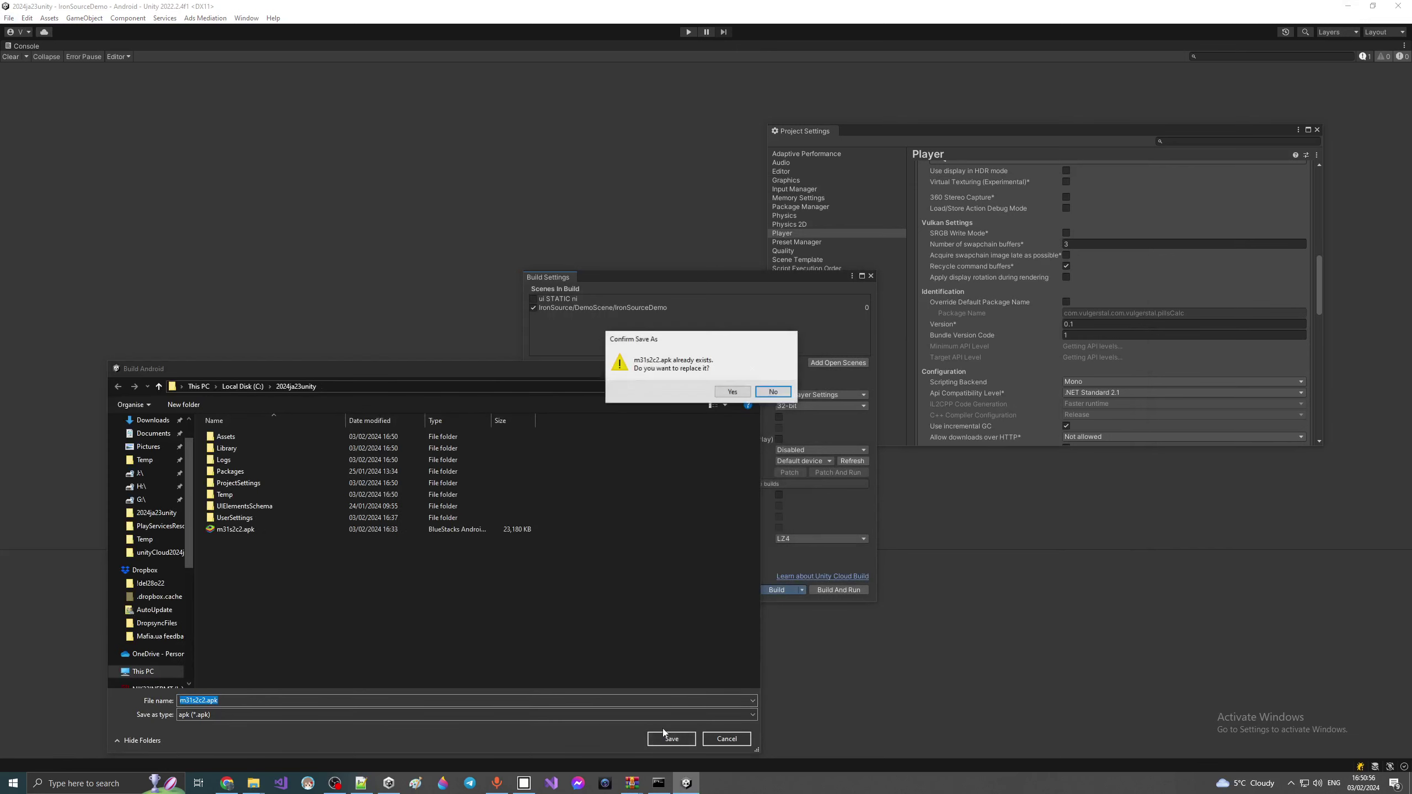
{"action": "left_click", "coordinate": [731, 391]}
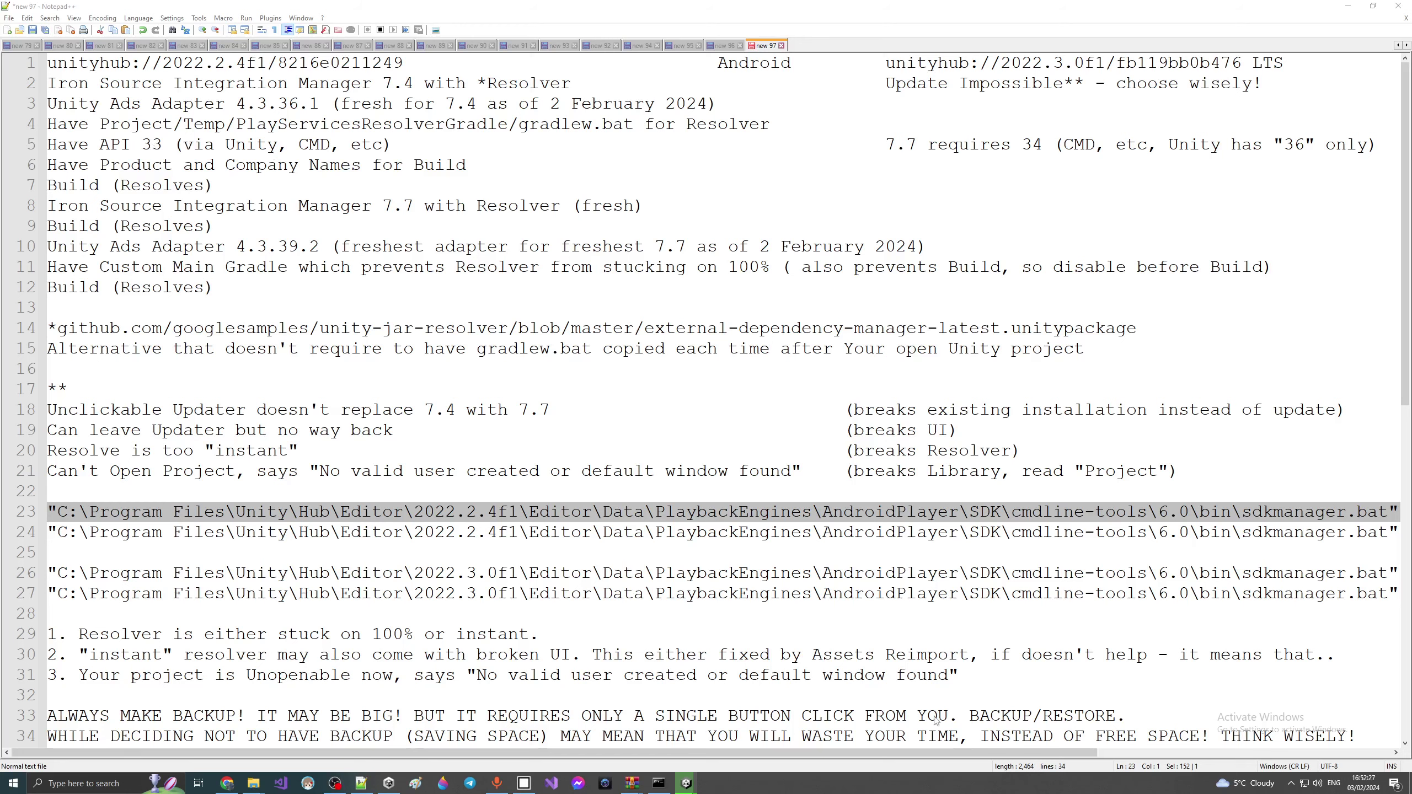
{"action": "left_click", "coordinate": [1347, 5]}
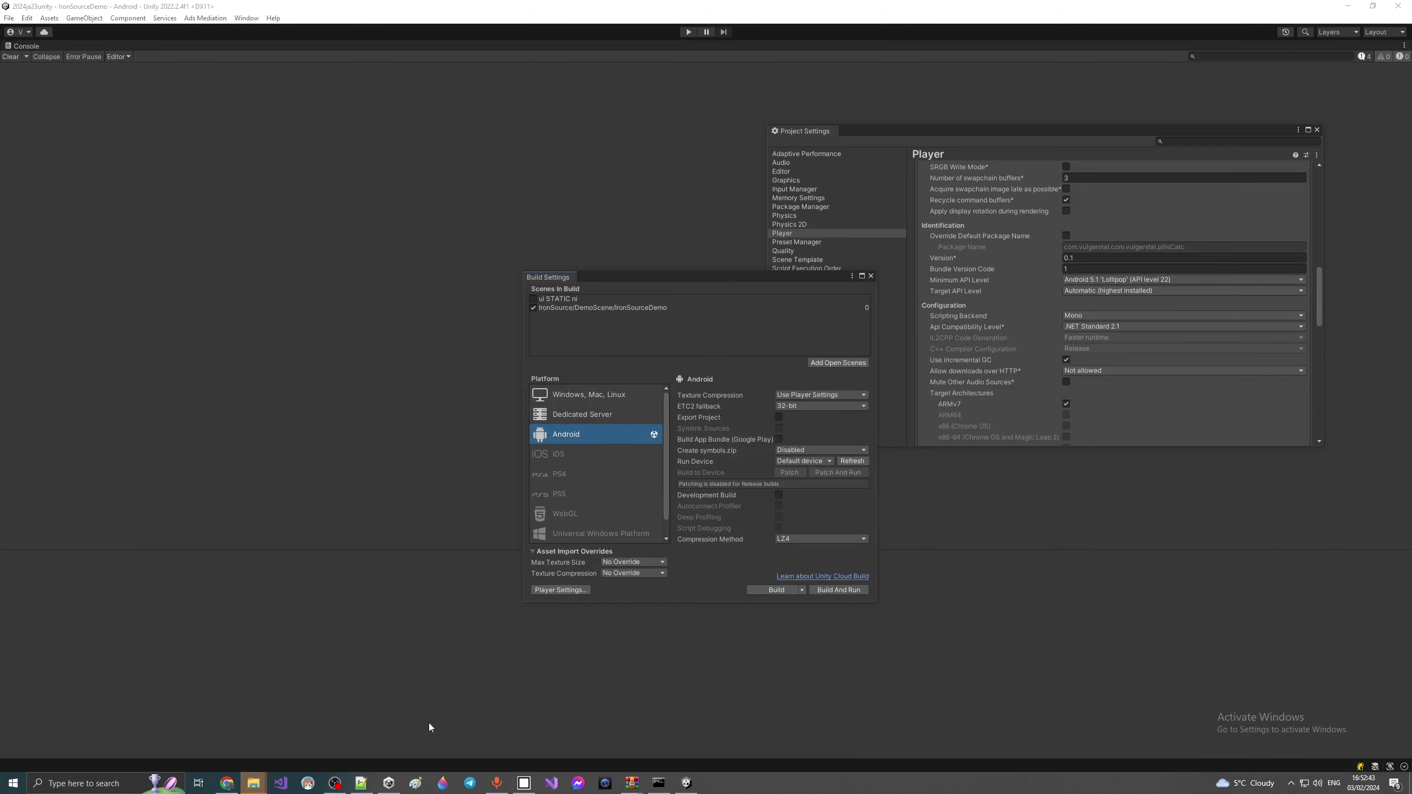
{"action": "left_click", "coordinate": [361, 783]}
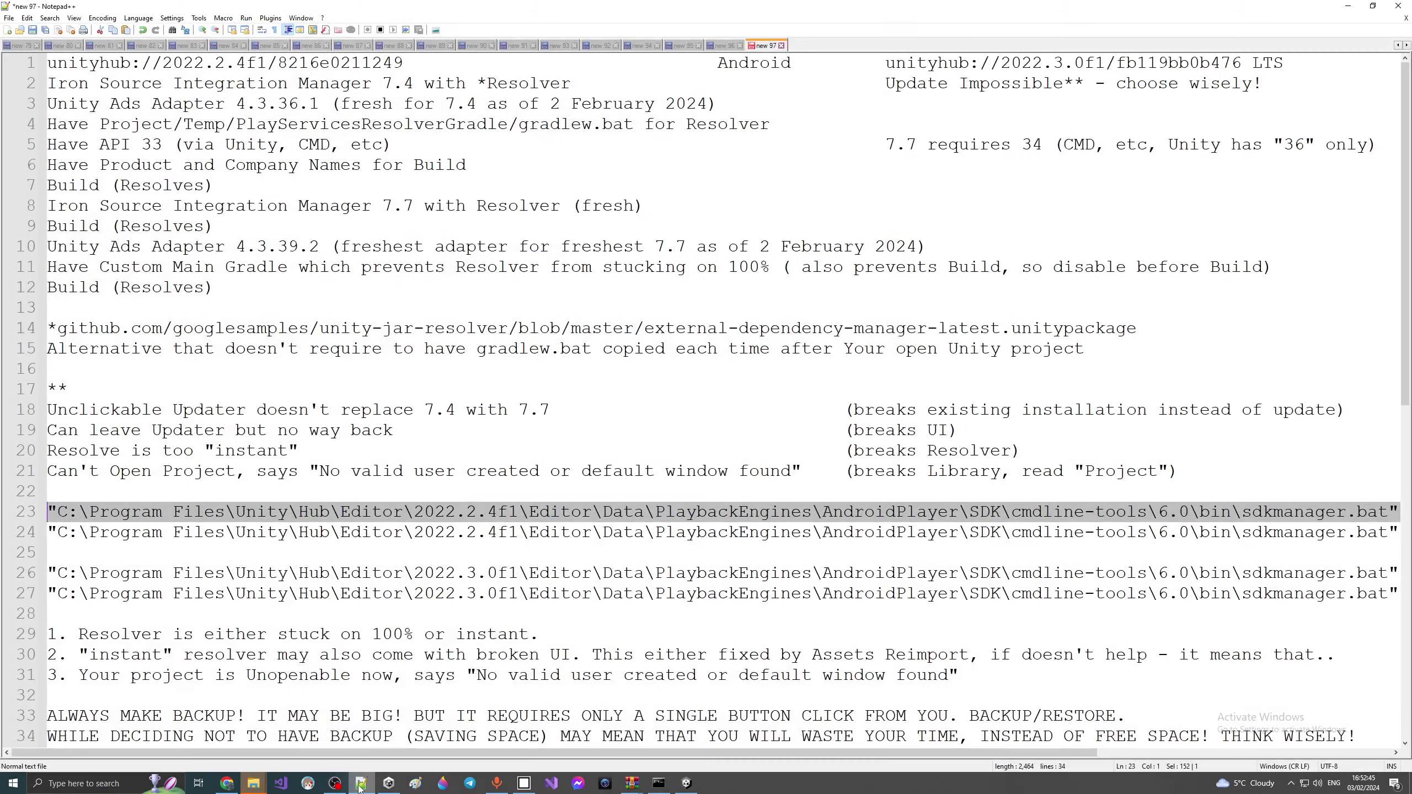
{"action": "mouse_move", "coordinate": [253, 783]}
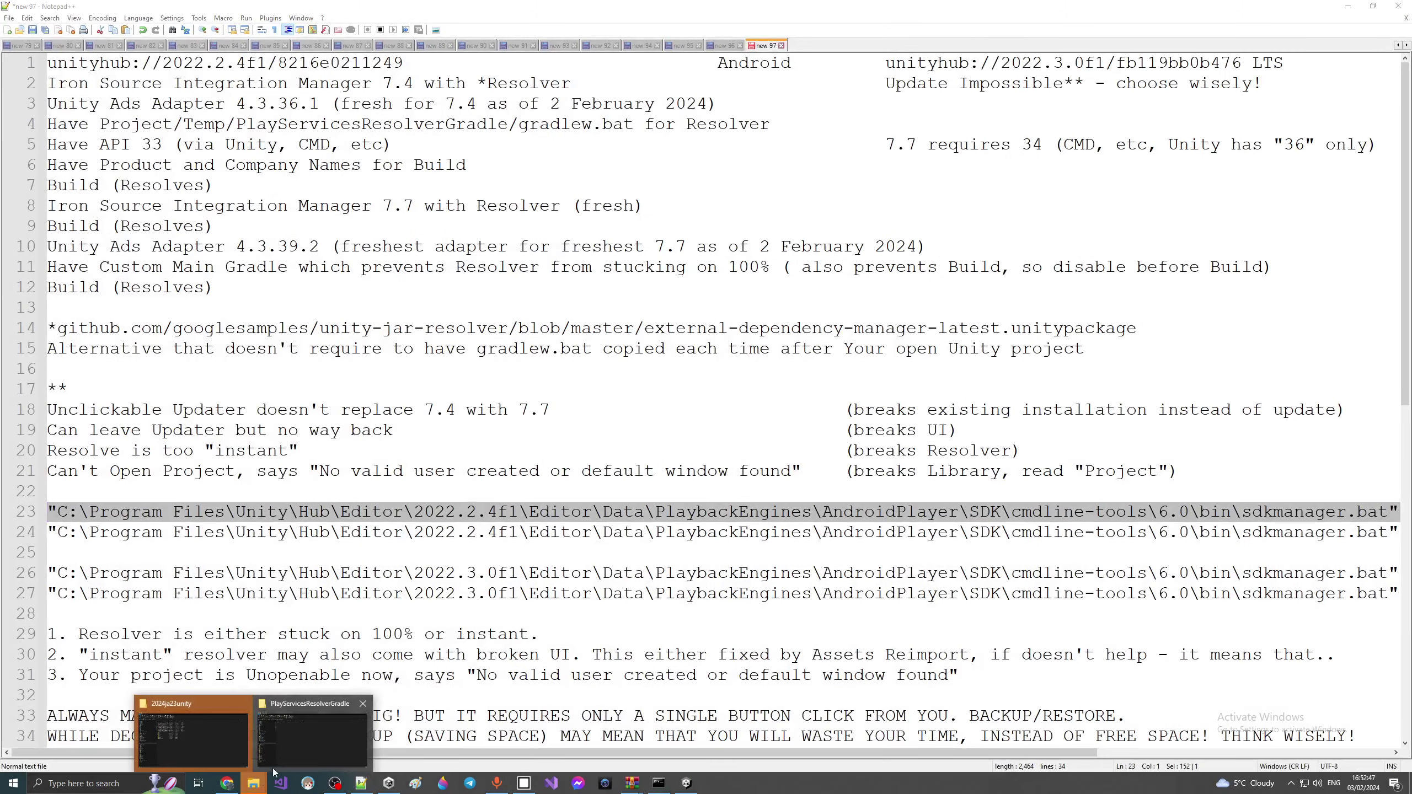
{"action": "left_click", "coordinate": [208, 745]}
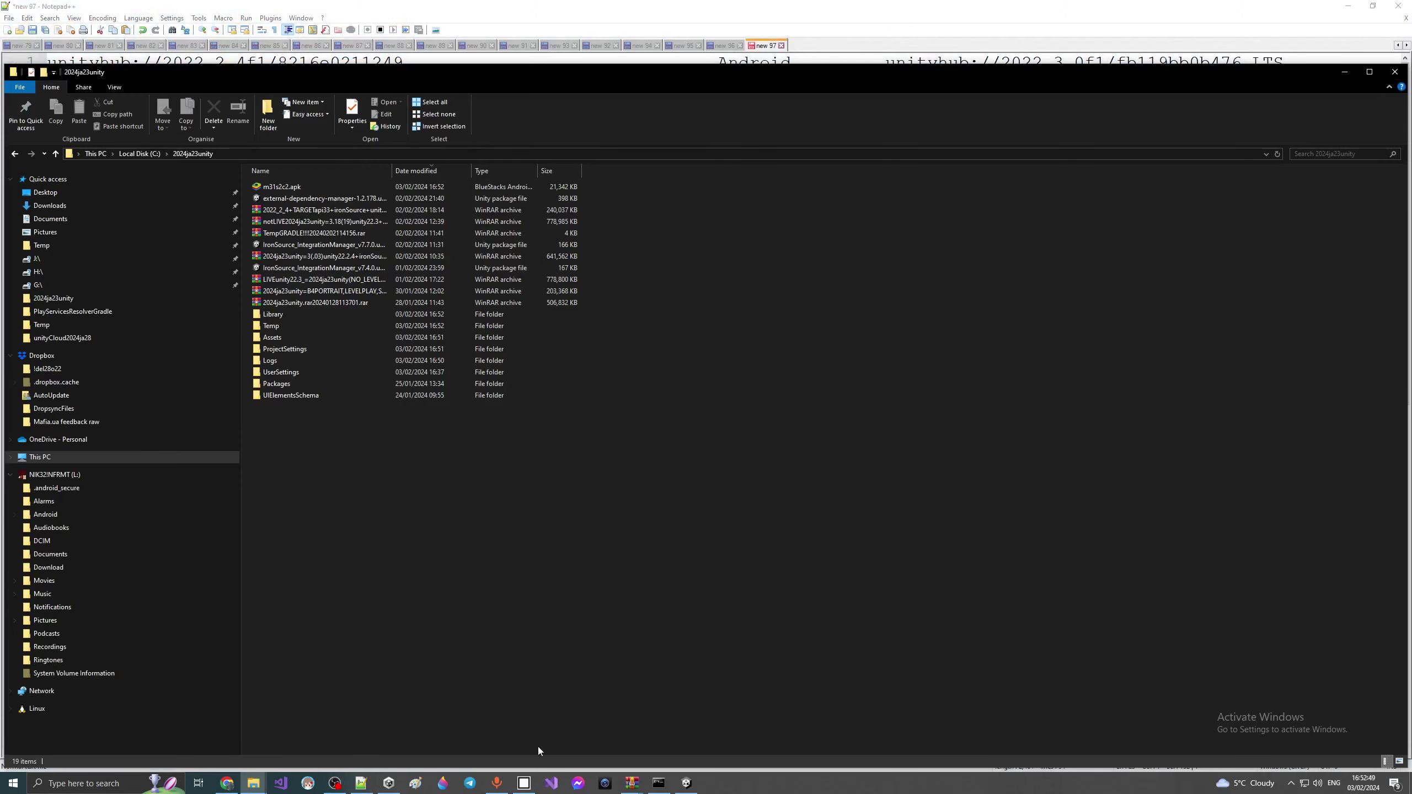
{"action": "left_click", "coordinate": [361, 783]}
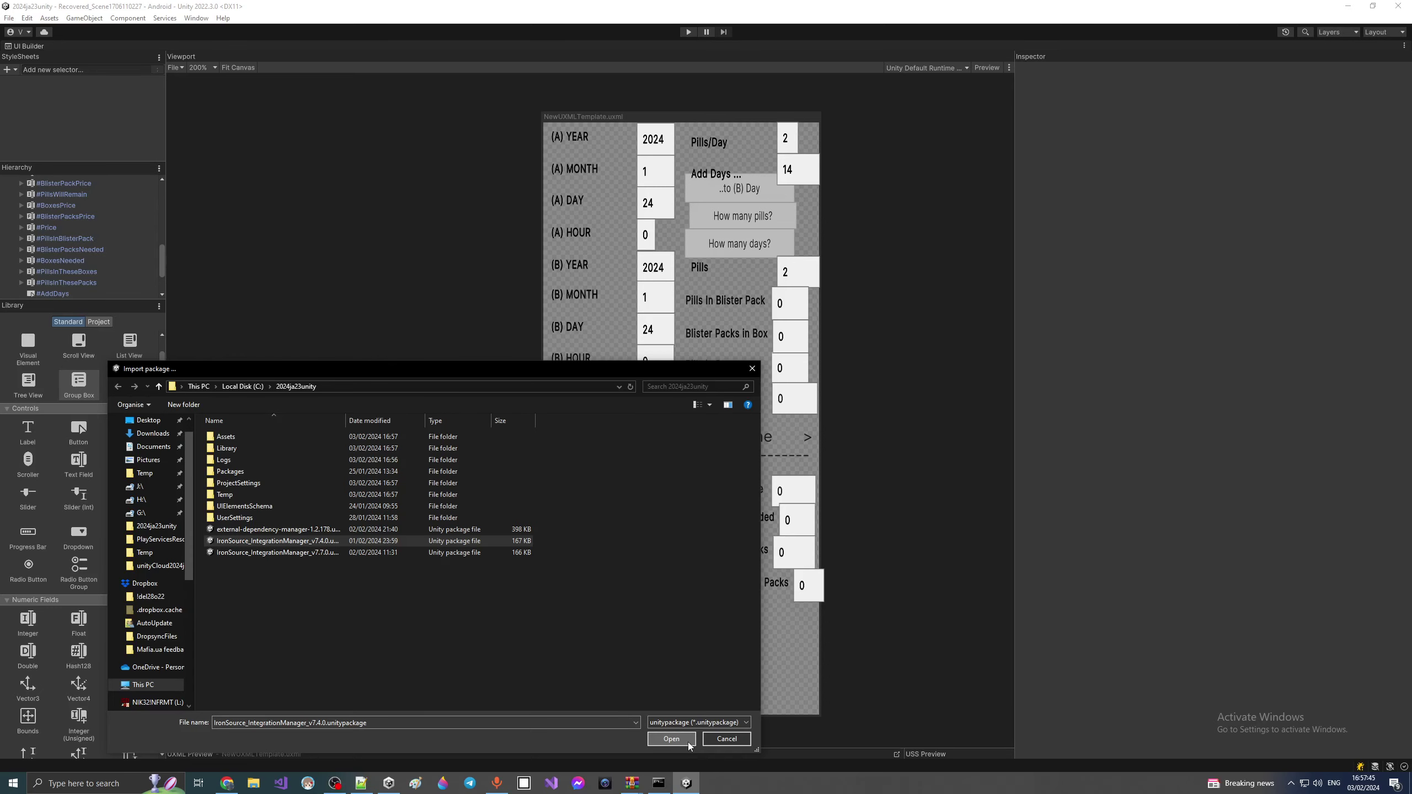
Step: Import all files from IronSource_IntegrationManager_v7.4.0.unitypackage into the project
{"action": "left_click", "coordinate": [688, 741]}
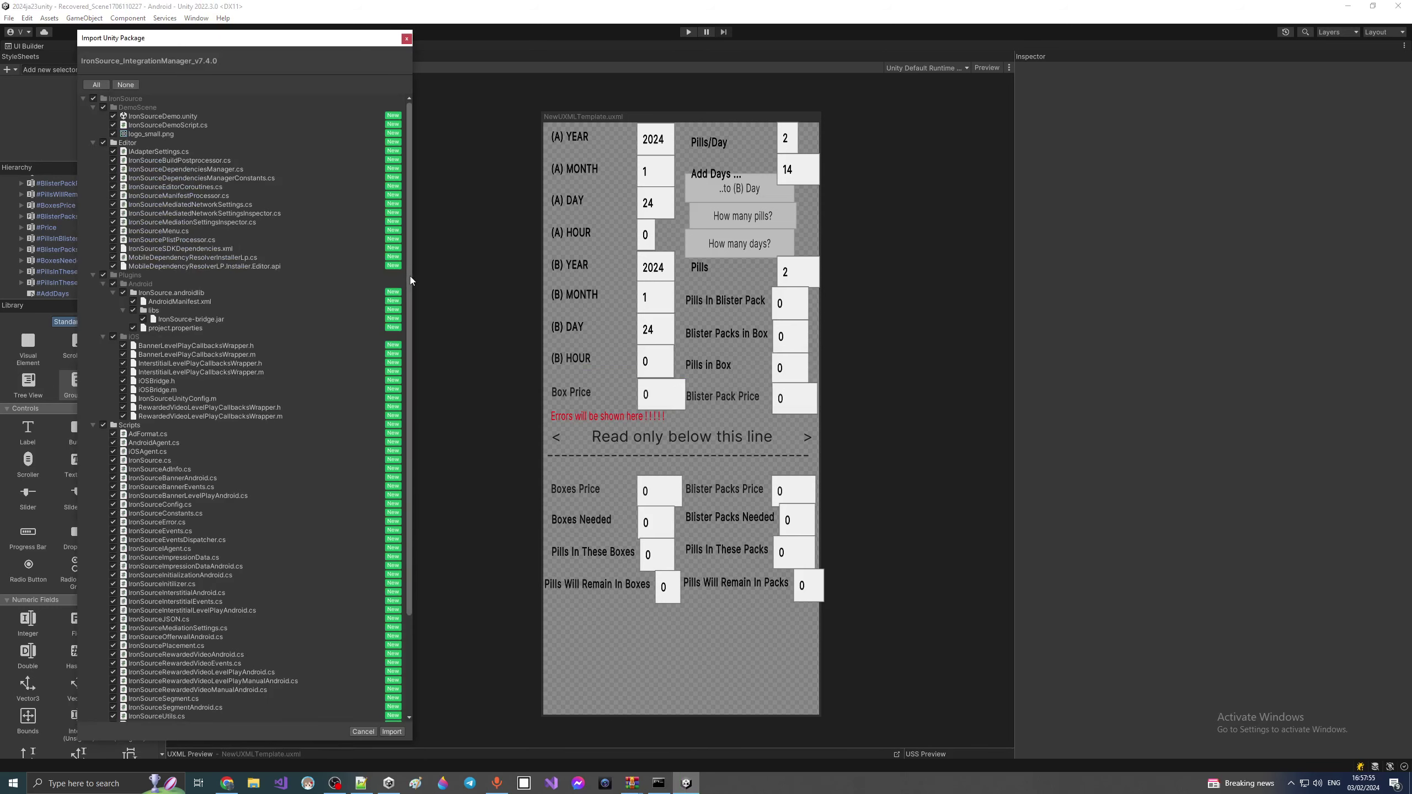
{"action": "left_click_drag", "start_coordinate": [410, 275], "coordinate": [417, 560]}
{"action": "left_click", "coordinate": [392, 732]}
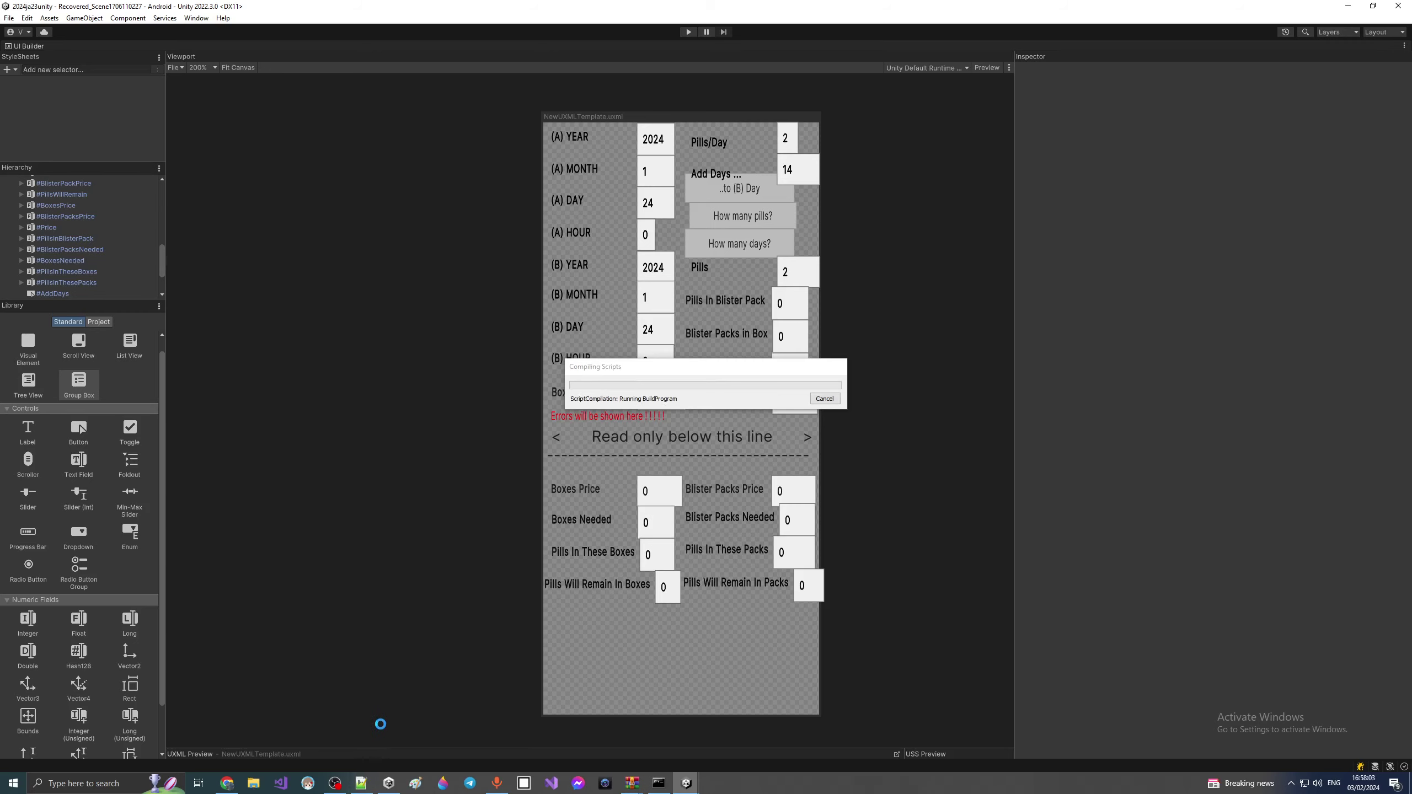
{"action": "left_click", "coordinate": [360, 783]}
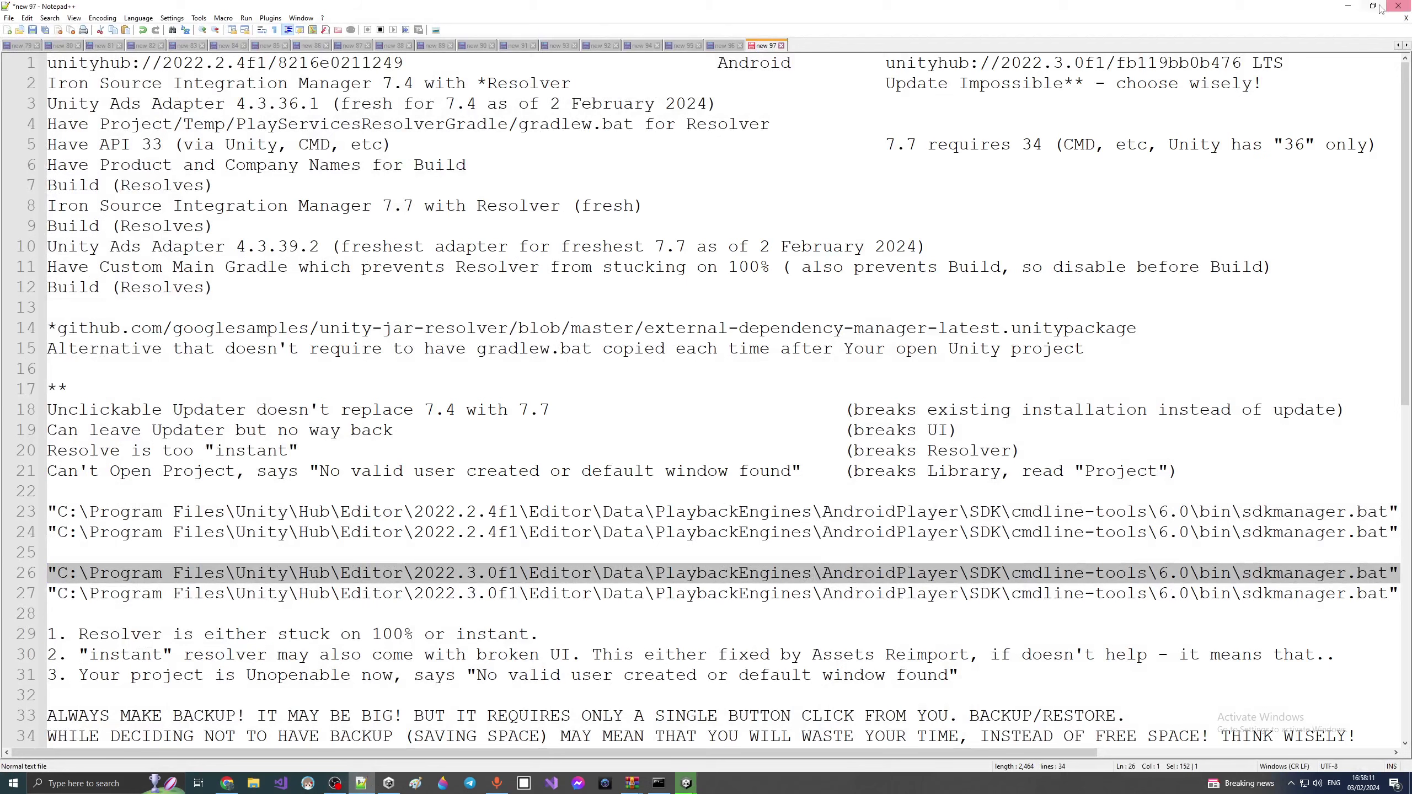
Step: Install the UnityAds 4.3.36.1 adapter from the LevelPlay Integration Manager
{"action": "left_click", "coordinate": [1347, 5]}
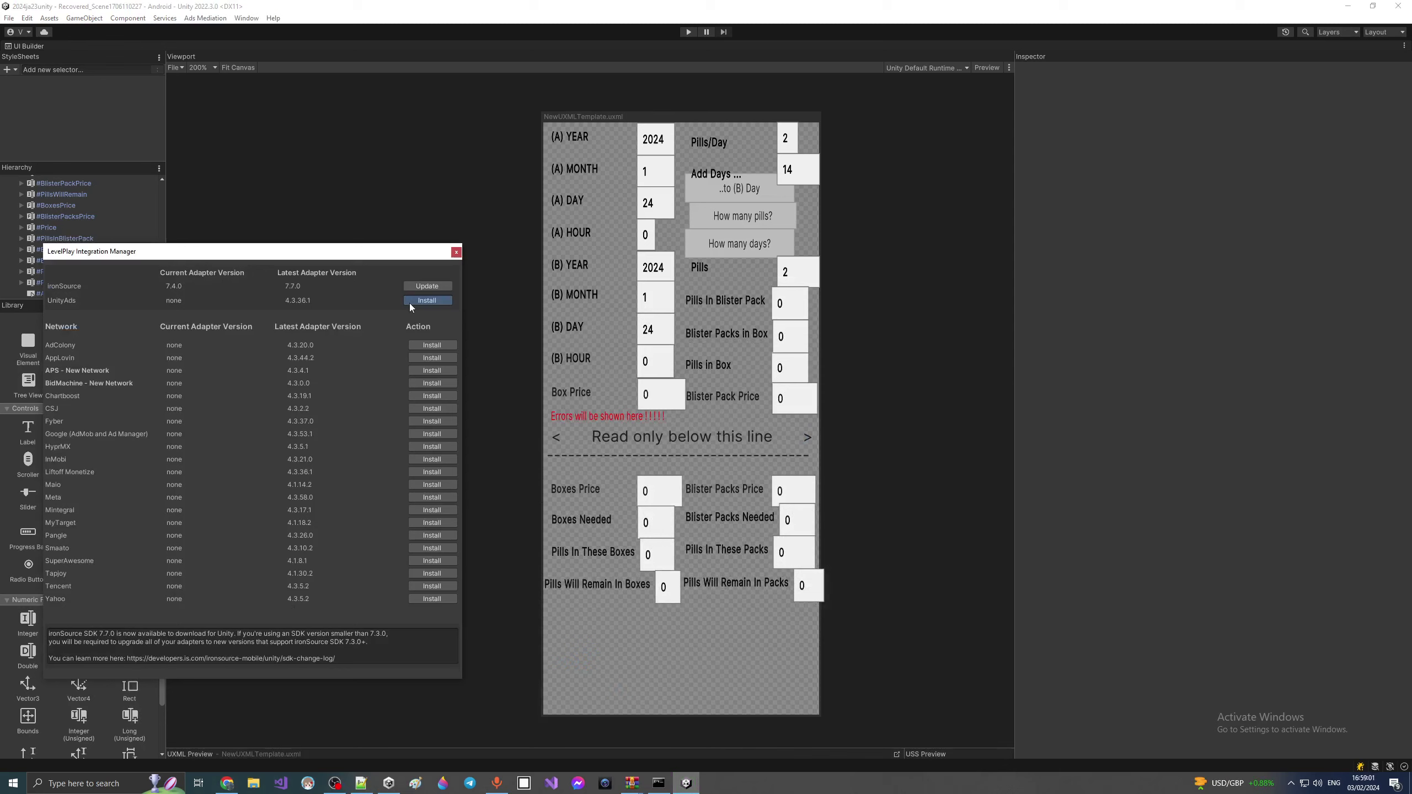
{"action": "left_click", "coordinate": [426, 300]}
Step: Open Build Settings and cancel a first Android build attempt at the save prompt
{"action": "left_click", "coordinate": [9, 17]}
{"action": "left_click", "coordinate": [22, 152]}
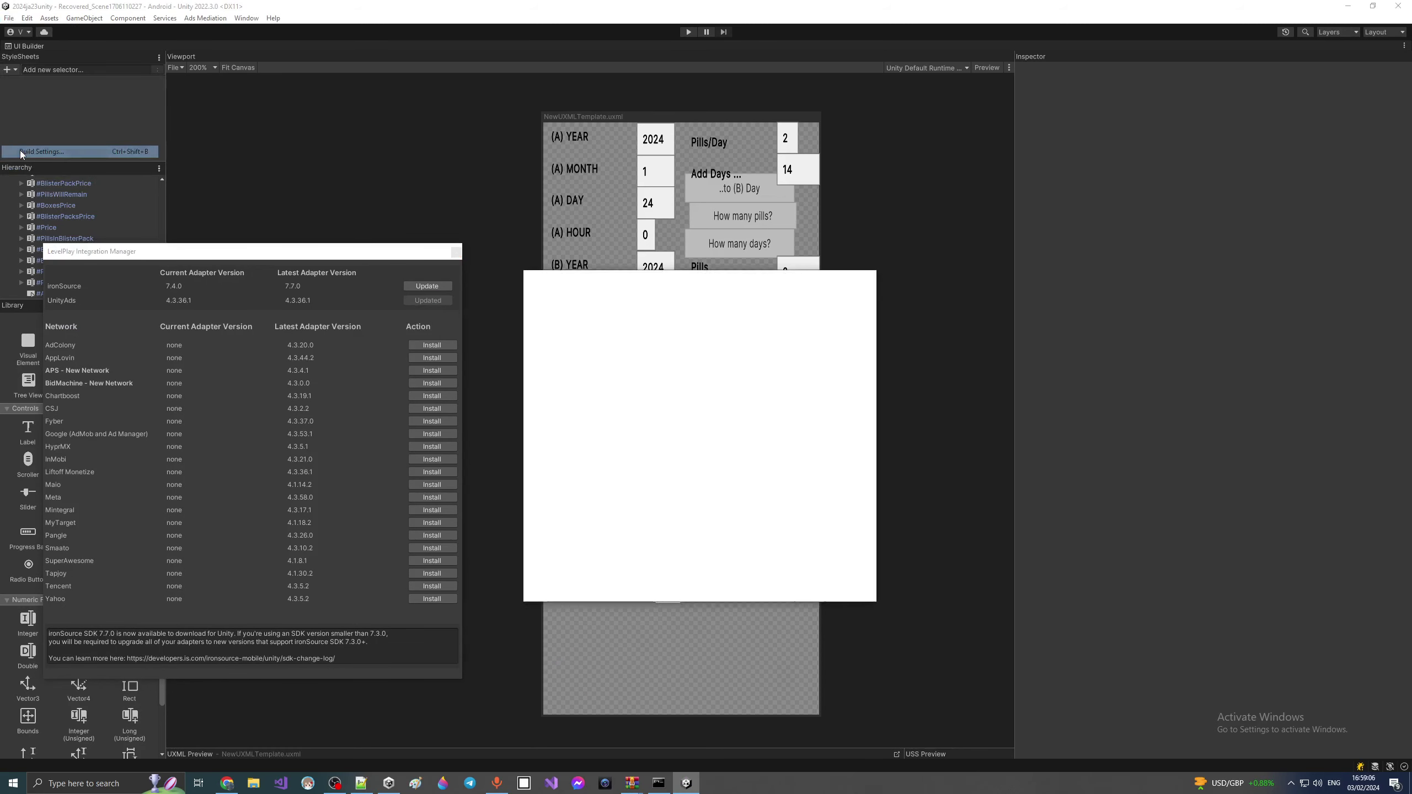
{"action": "left_click", "coordinate": [752, 591]}
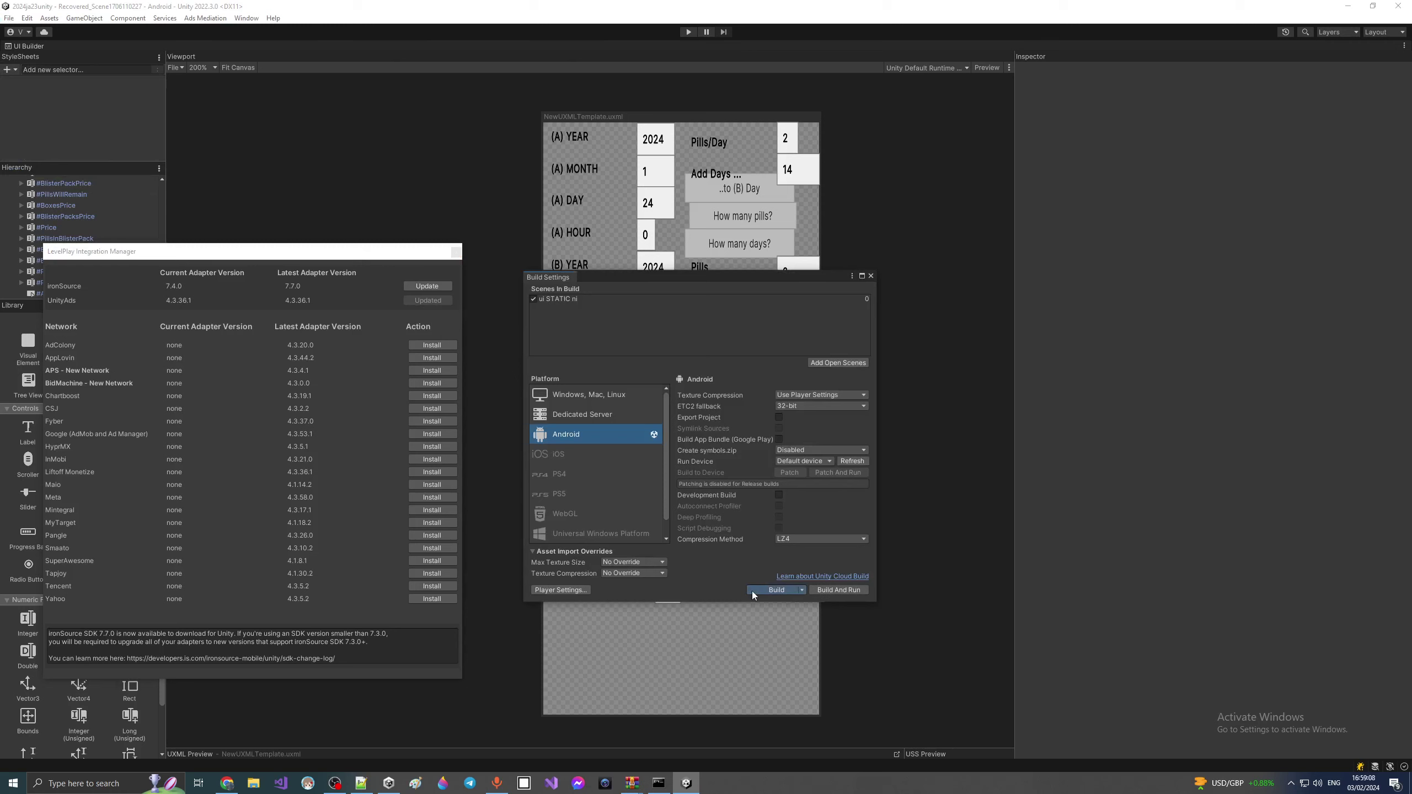
{"action": "left_click", "coordinate": [752, 369]}
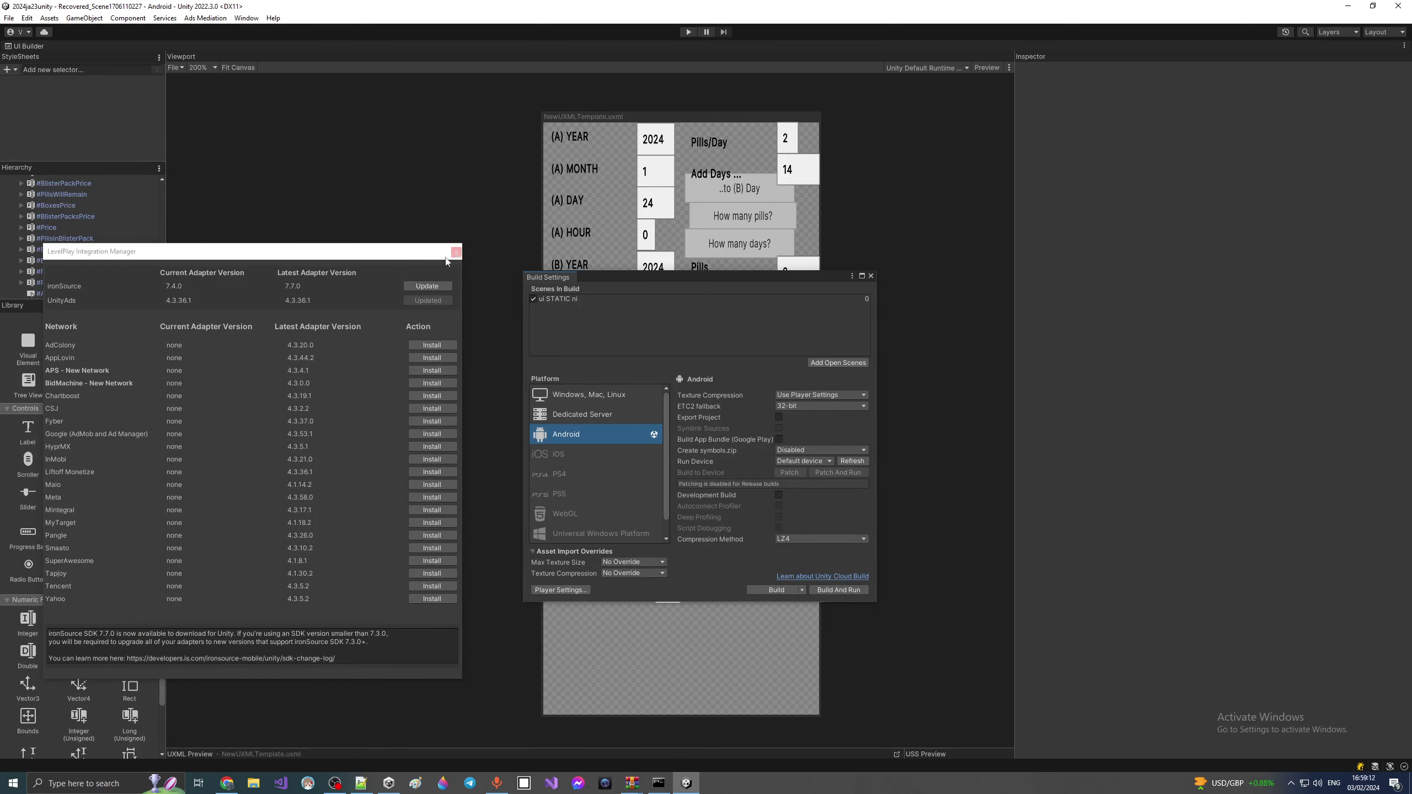
Step: Open the IronSource/DemoScene/IronSourceDemo scene
{"action": "left_click", "coordinate": [9, 17]}
{"action": "left_click", "coordinate": [33, 43]}
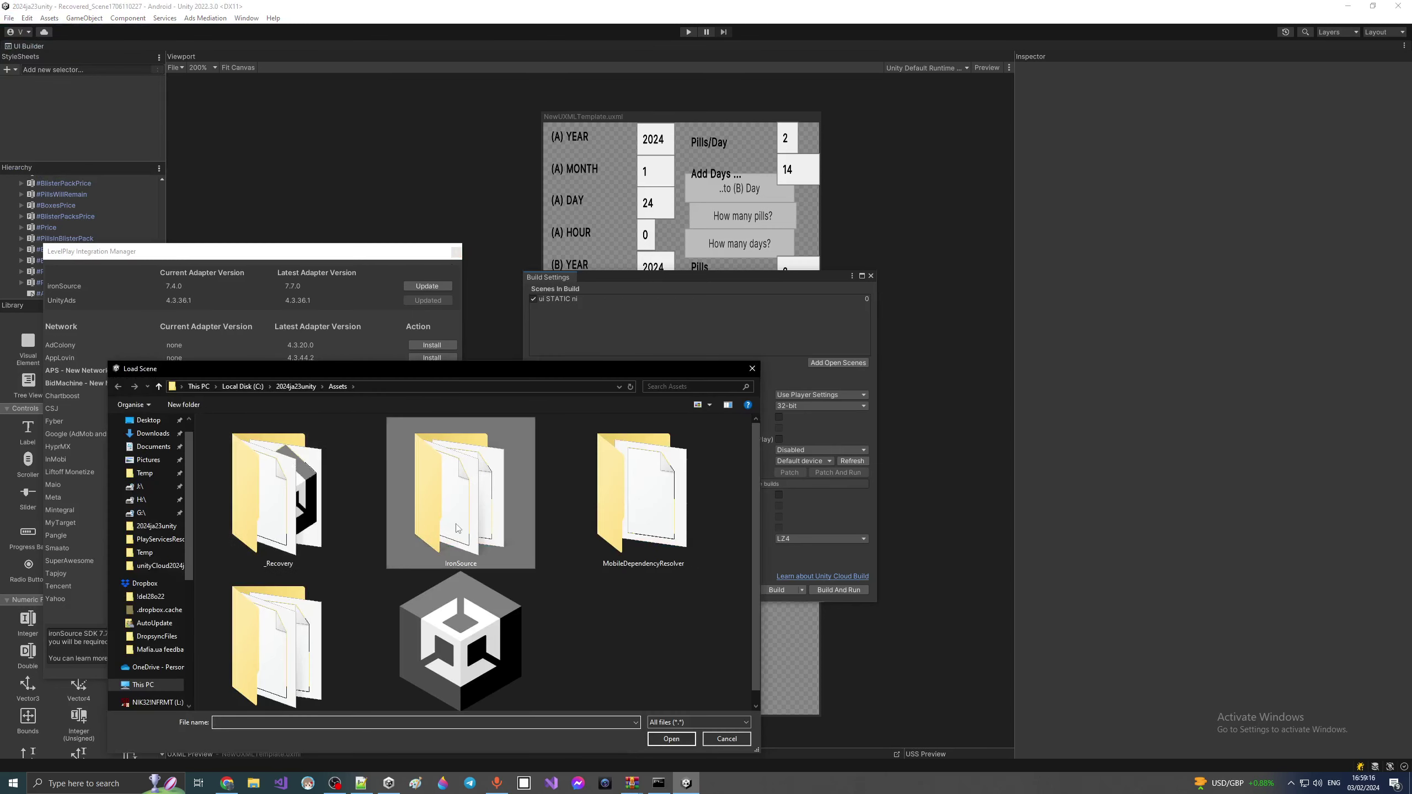
{"action": "double_click", "coordinate": [460, 495]}
{"action": "double_click", "coordinate": [234, 438]}
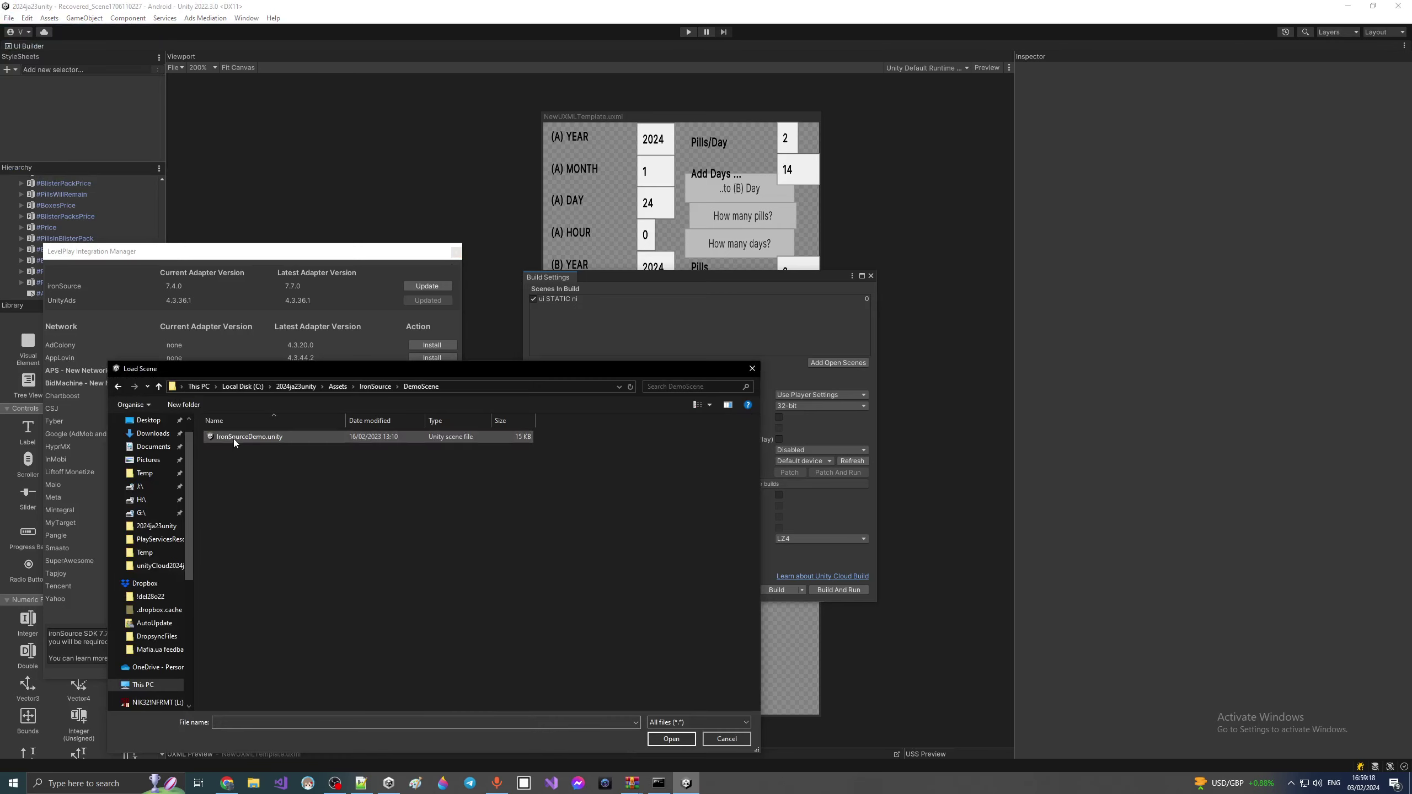
{"action": "double_click", "coordinate": [233, 439]}
Step: Add the open IronSourceDemo scene to Scenes in Build and build to m31s2c2.apk
{"action": "left_click", "coordinate": [9, 18]}
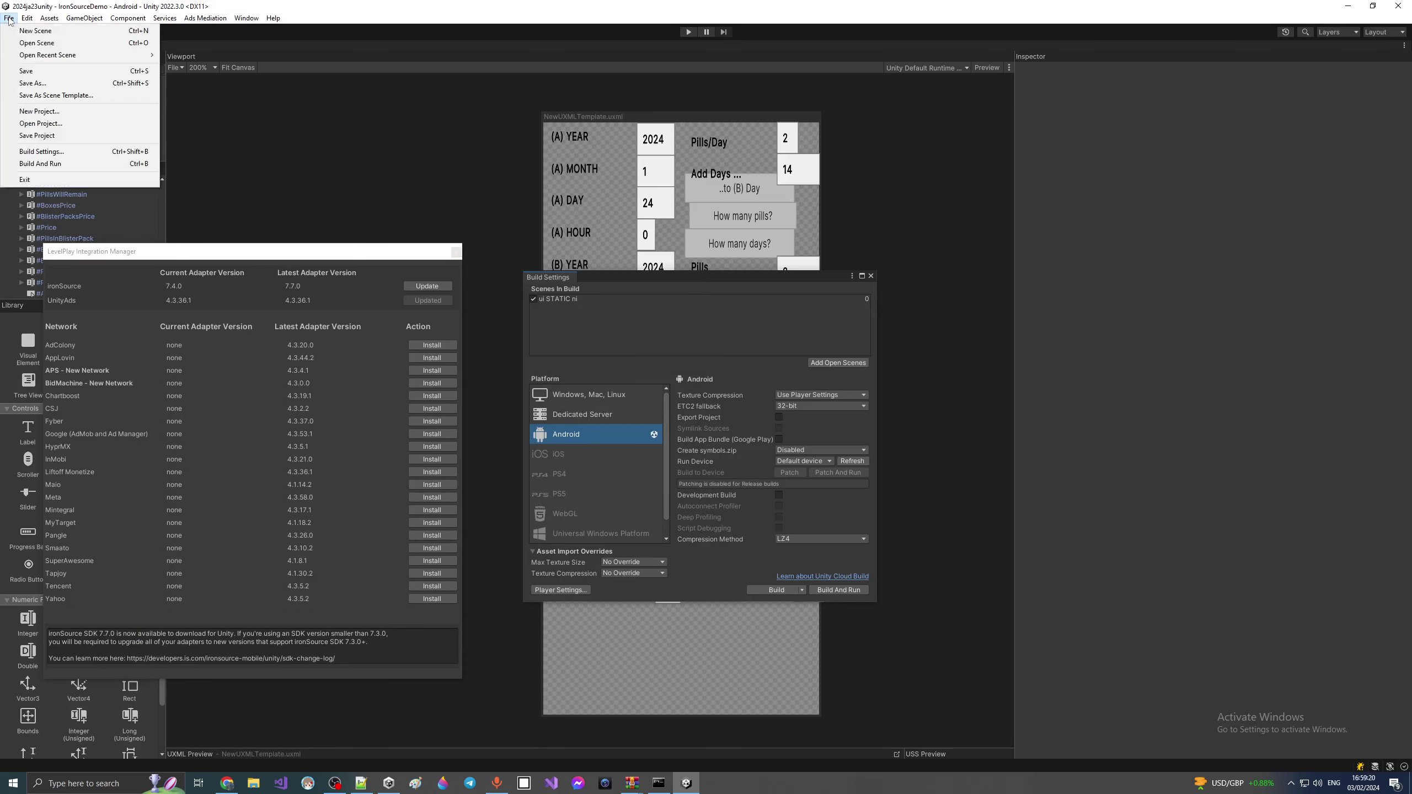
{"action": "left_click", "coordinate": [832, 364]}
{"action": "left_click", "coordinate": [832, 362]}
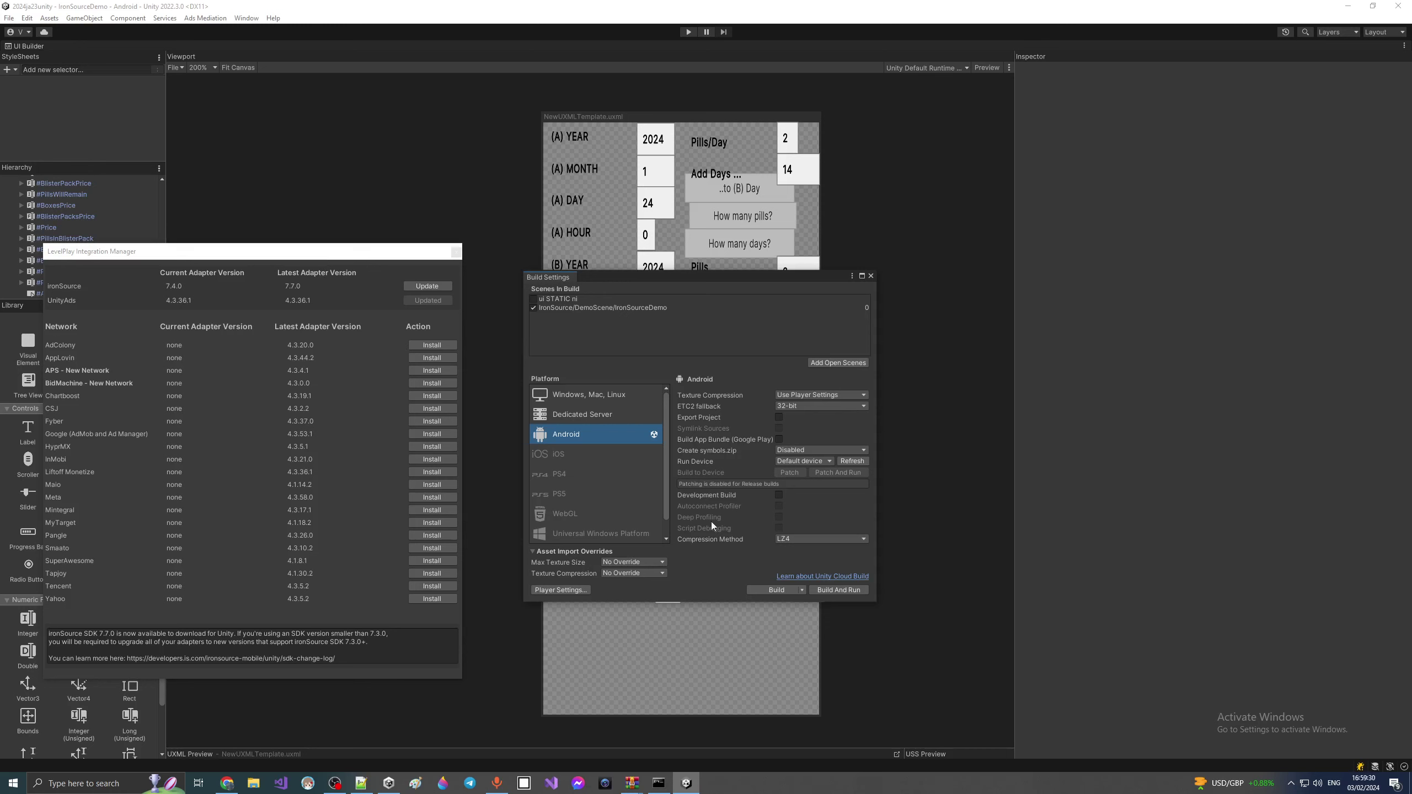
{"action": "left_click", "coordinate": [754, 592]}
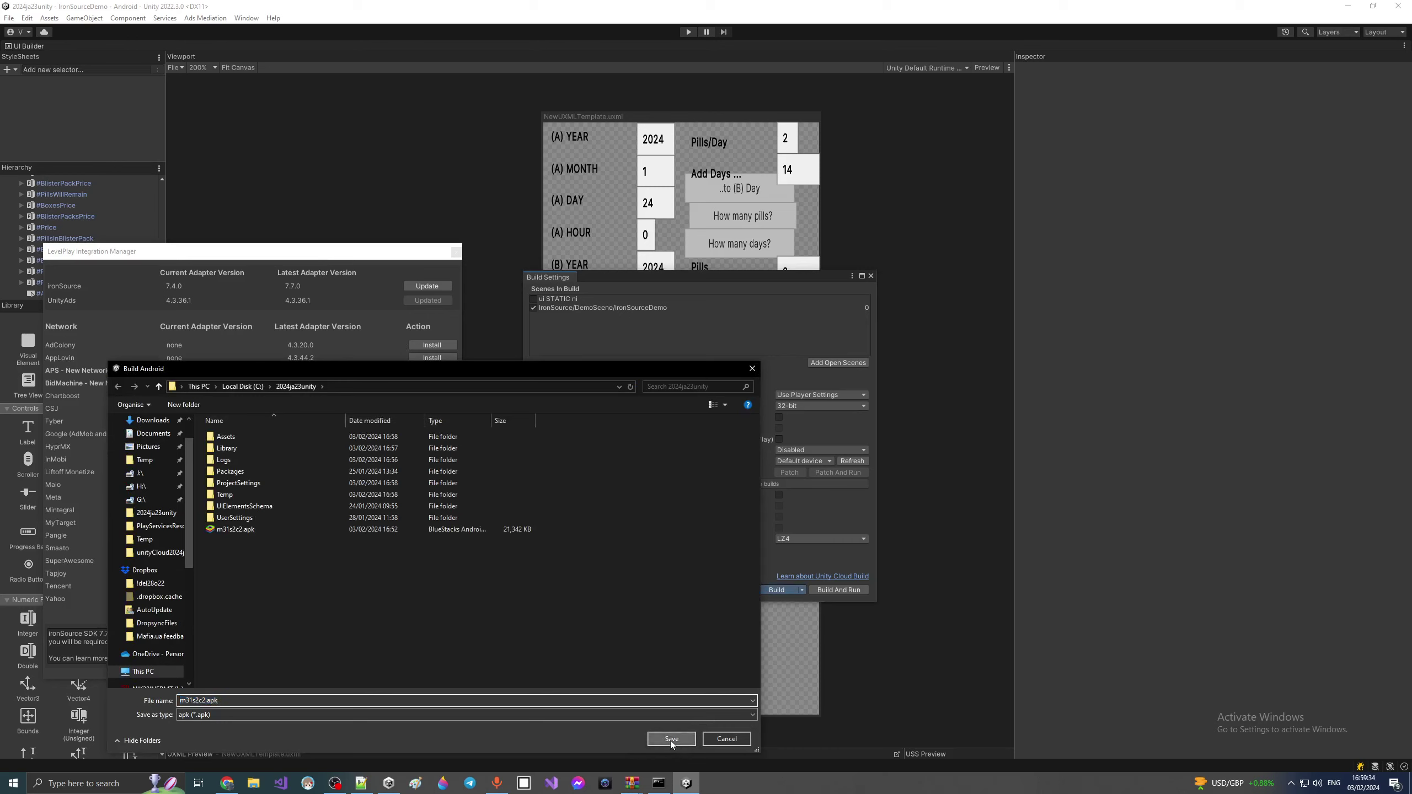
{"action": "left_click", "coordinate": [670, 740]}
Step: Confirm replacing the existing m31s2c2.apk so the Android build proceeds
{"action": "left_click", "coordinate": [731, 392]}
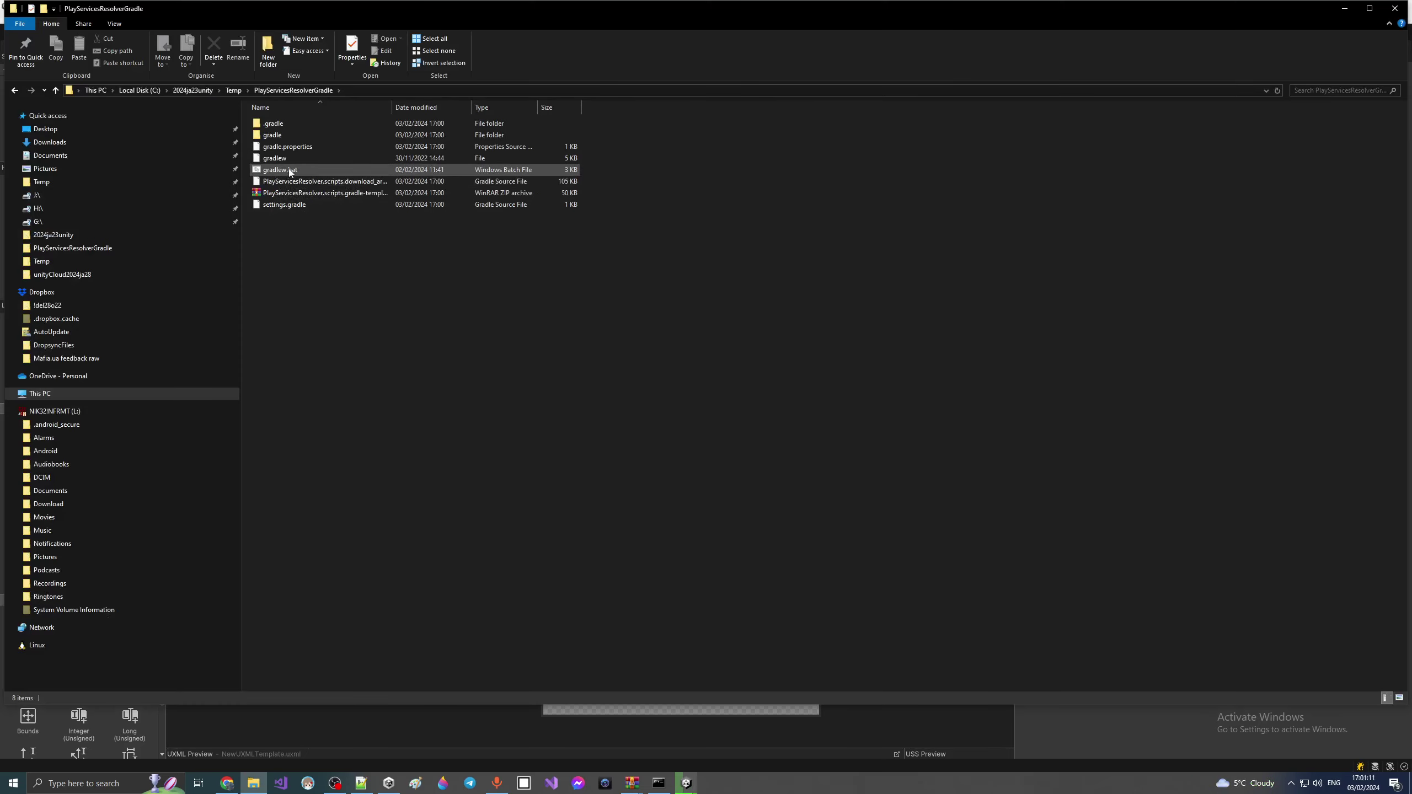
Step: Switch back to the IronSource project's Unity Editor window to follow the running build
{"action": "left_click", "coordinate": [686, 783]}
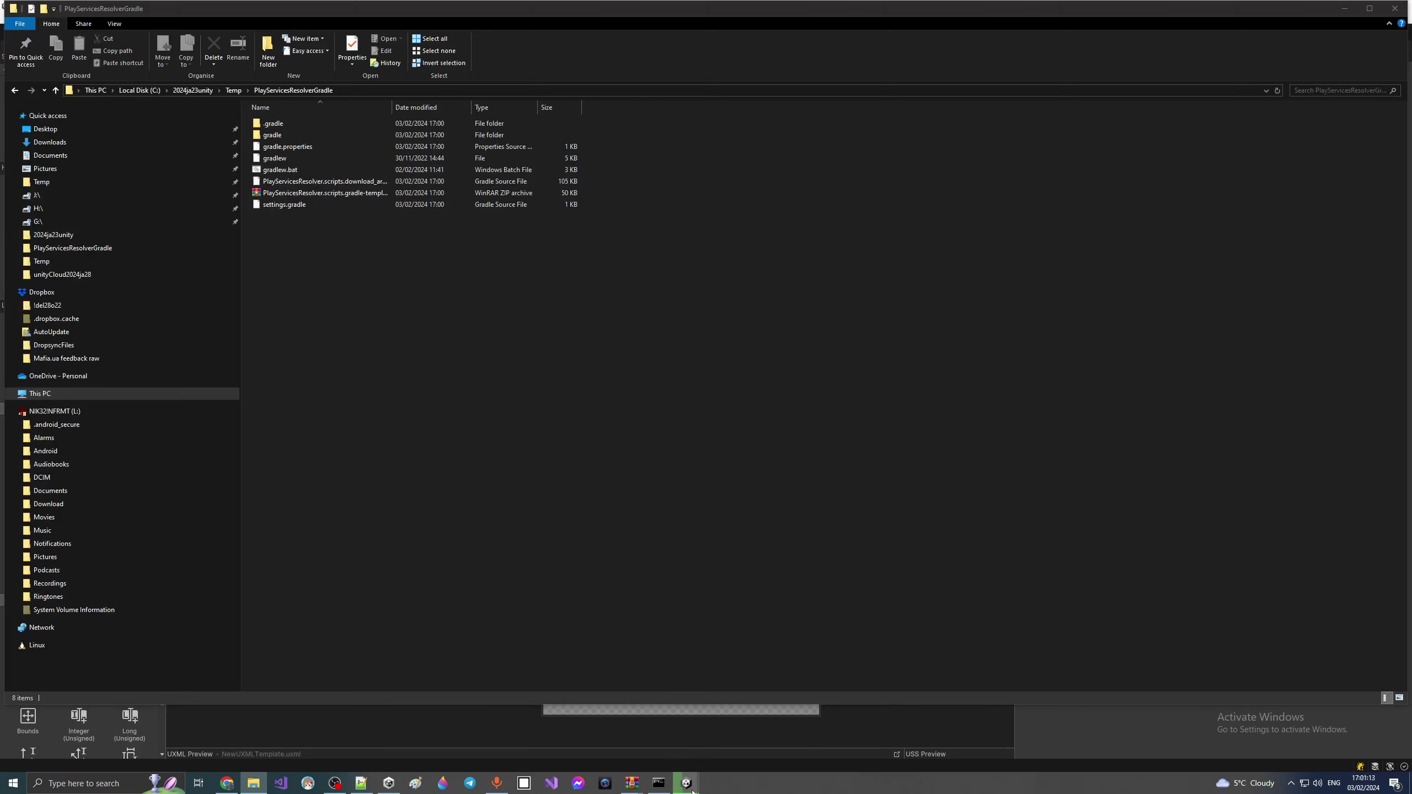
{"action": "left_click", "coordinate": [661, 759]}
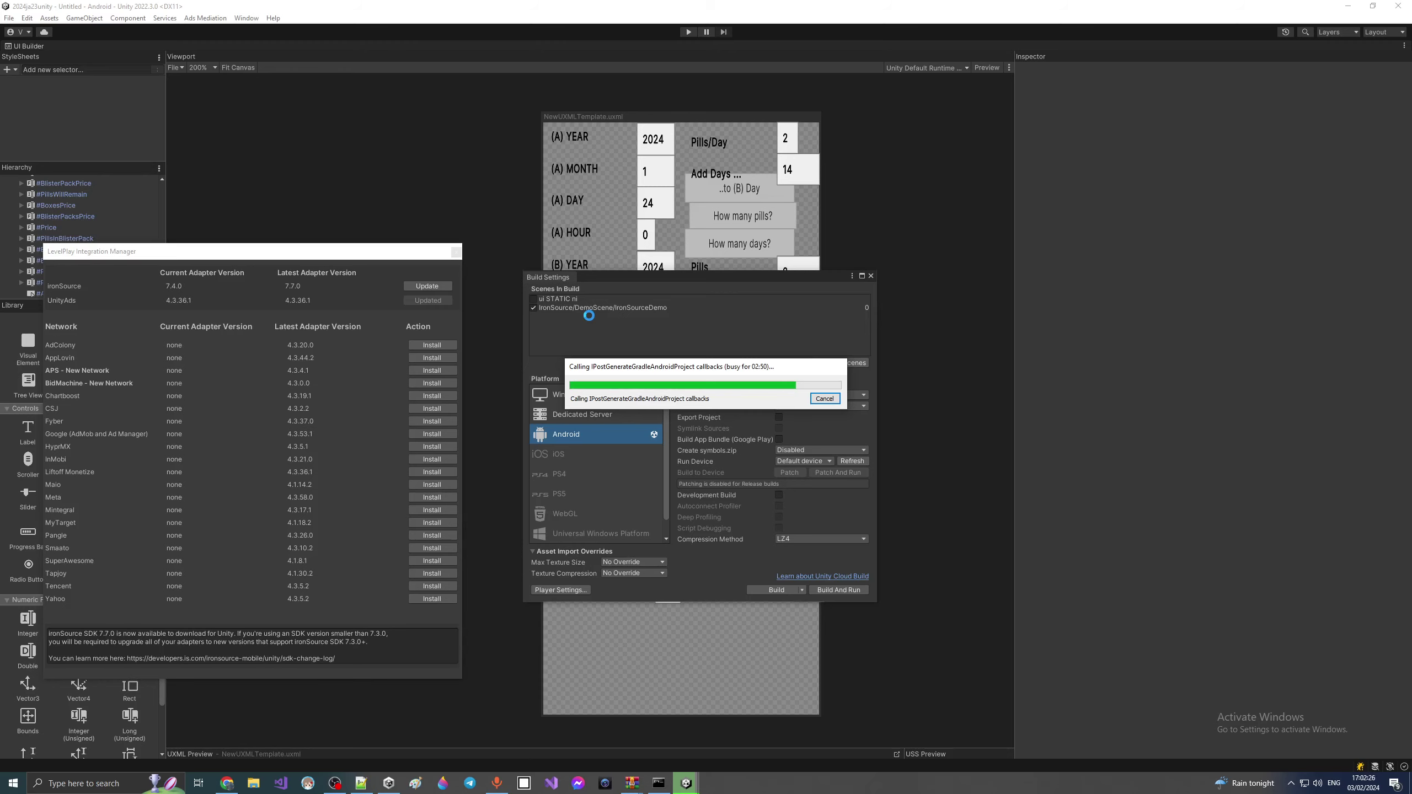
Step: Read the Notepad++ notes on the resolver, gradlew.bat and custom main Gradle, then minimize them
{"action": "left_click", "coordinate": [361, 783]}
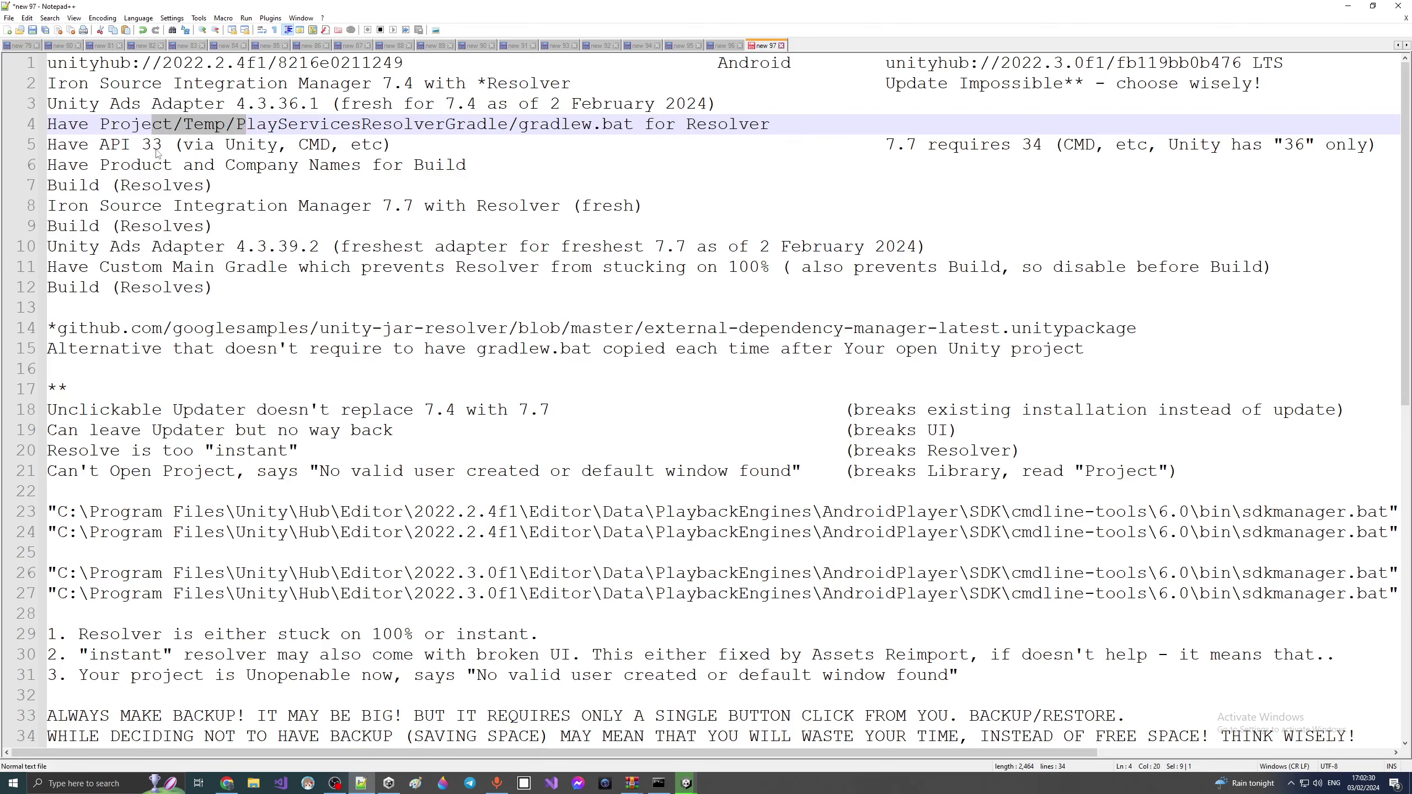
{"action": "left_click", "coordinate": [1347, 7]}
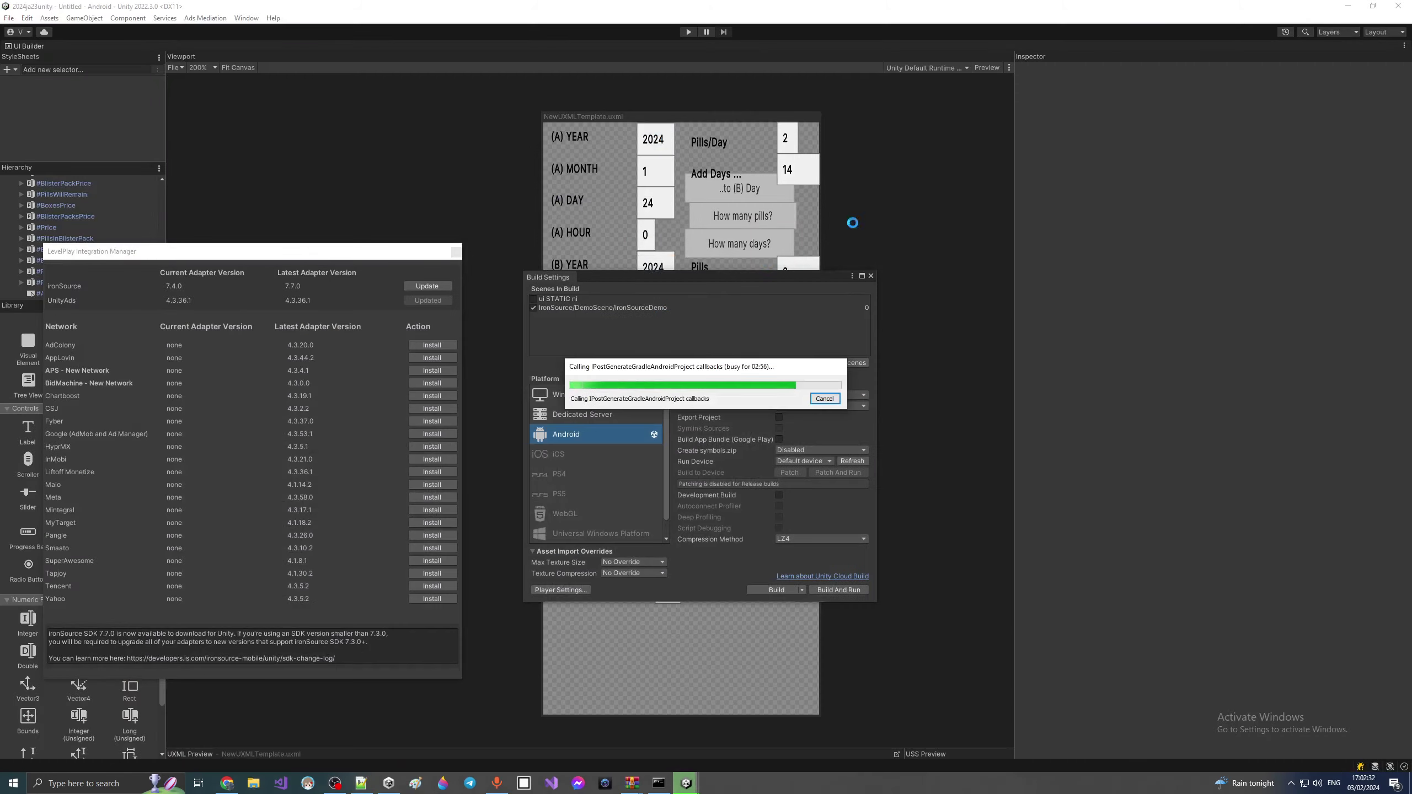
{"action": "left_click", "coordinate": [366, 789]}
{"action": "scroll", "coordinate": [421, 583], "scroll_direction": "down", "scroll_amount": 2}
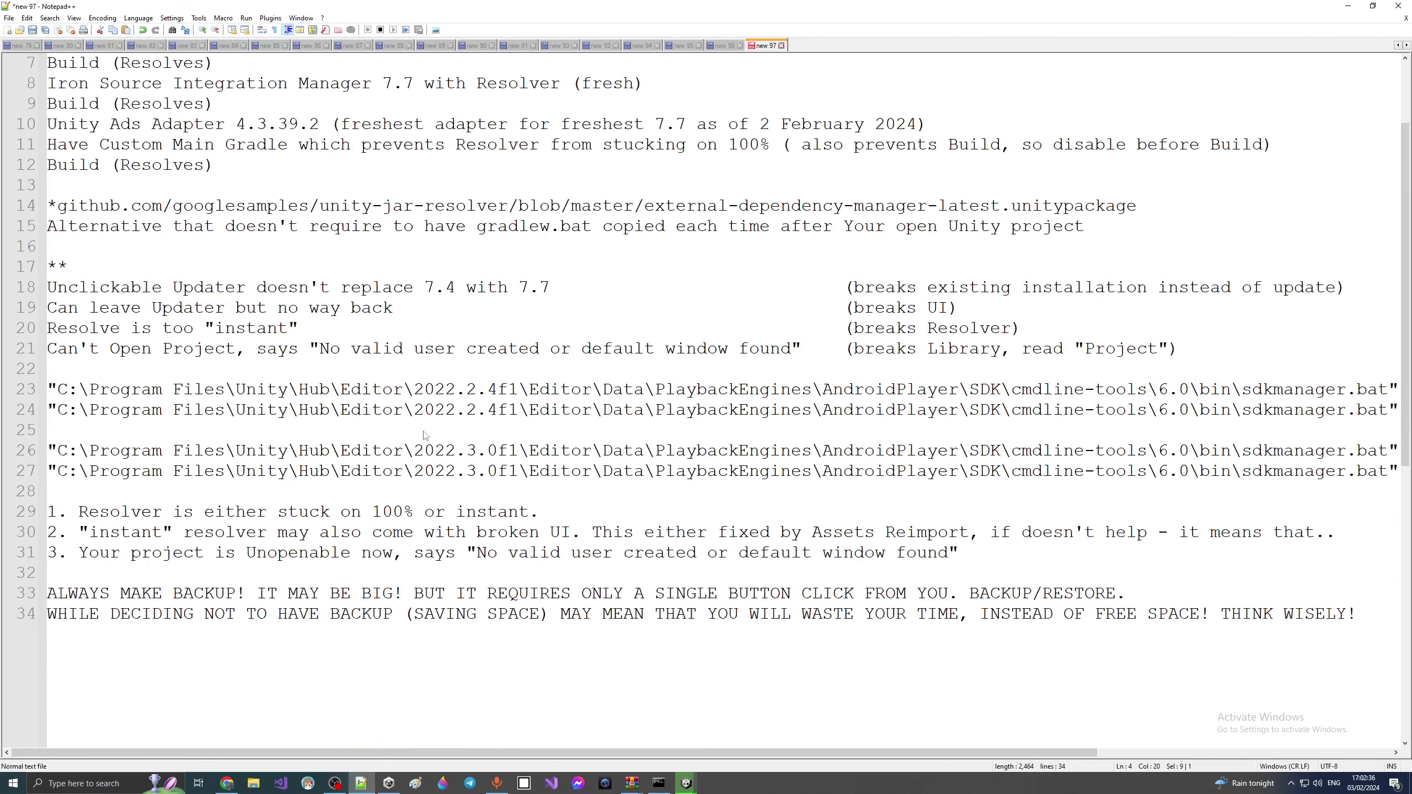
{"action": "left_click_drag", "start_coordinate": [639, 754], "coordinate": [652, 753]}
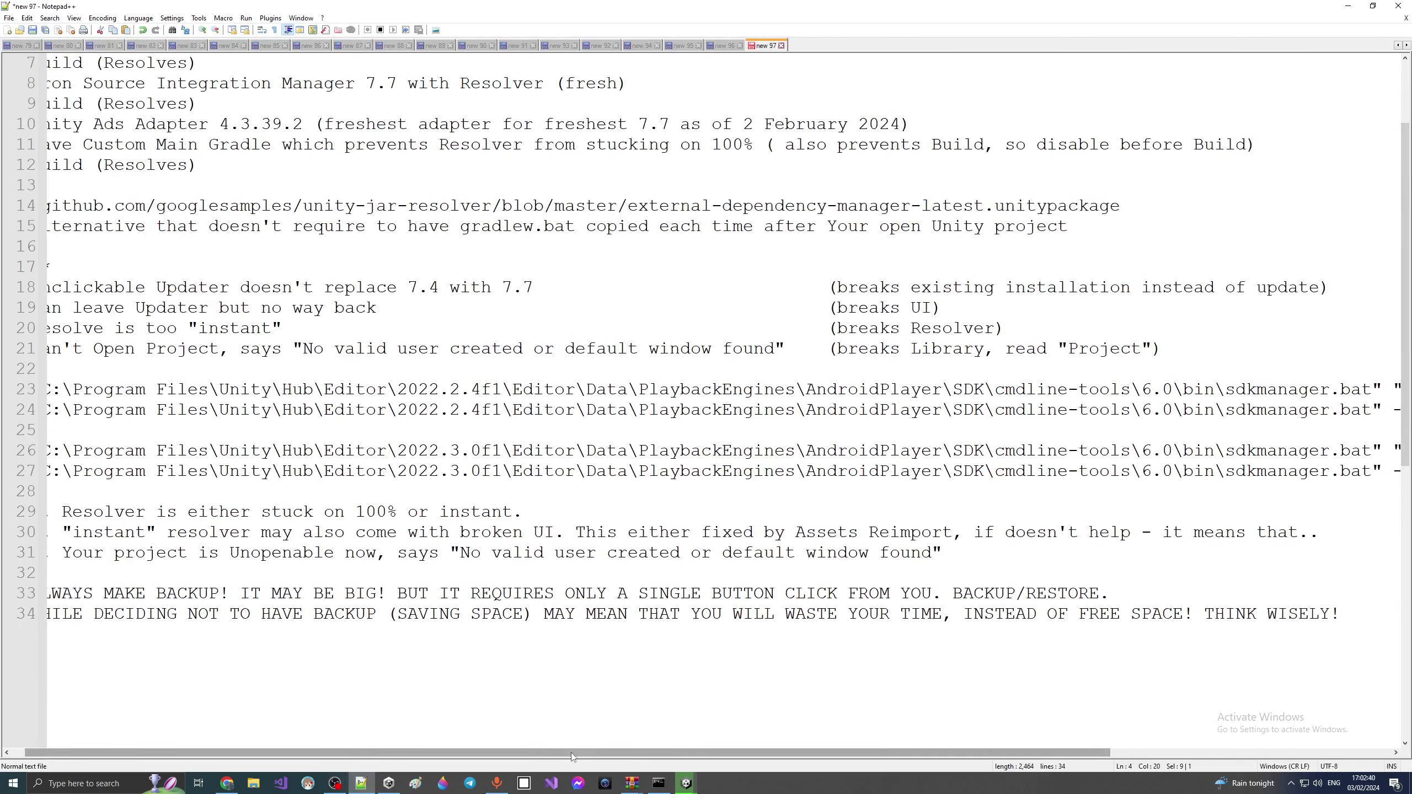
{"action": "left_click_drag", "start_coordinate": [868, 752], "coordinate": [828, 752]}
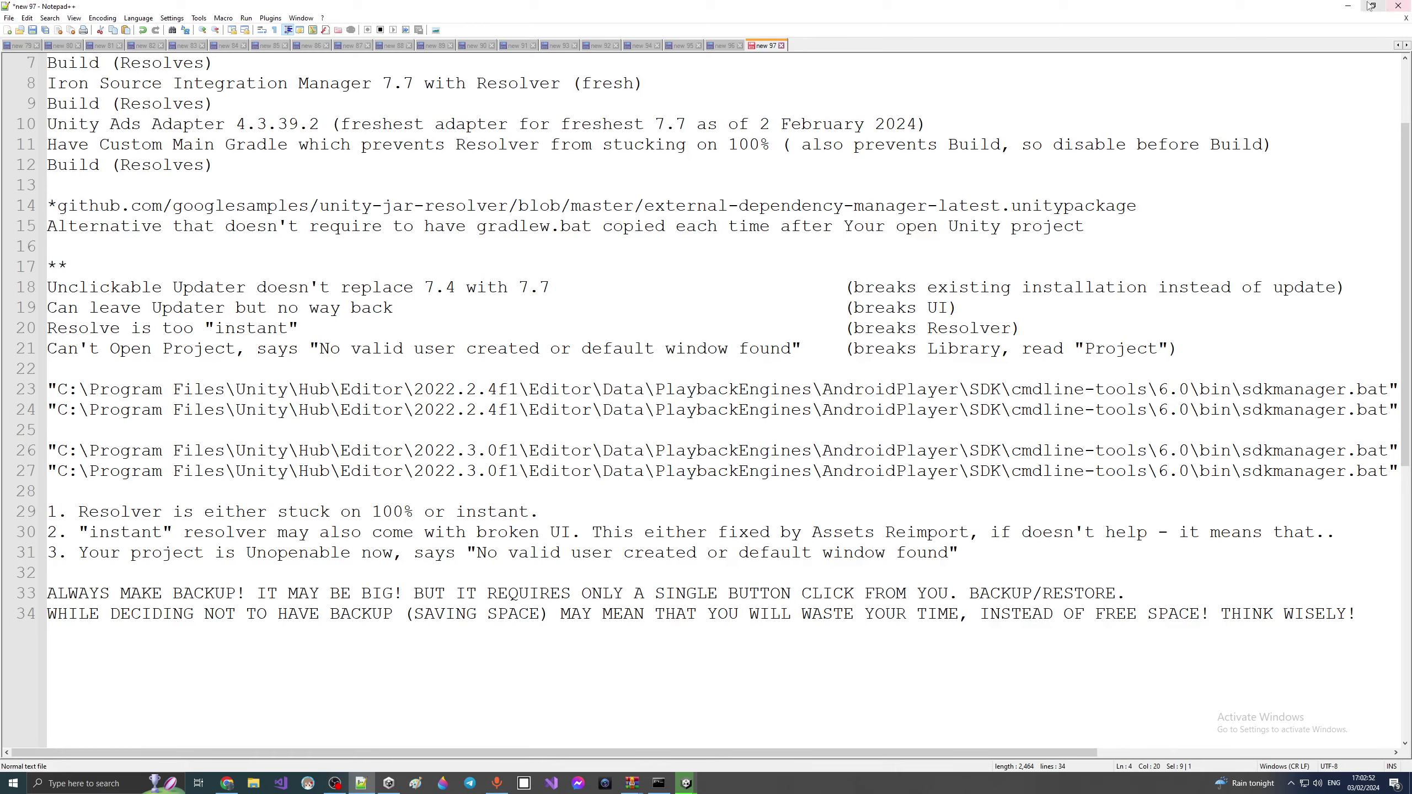
{"action": "left_click", "coordinate": [1347, 5]}
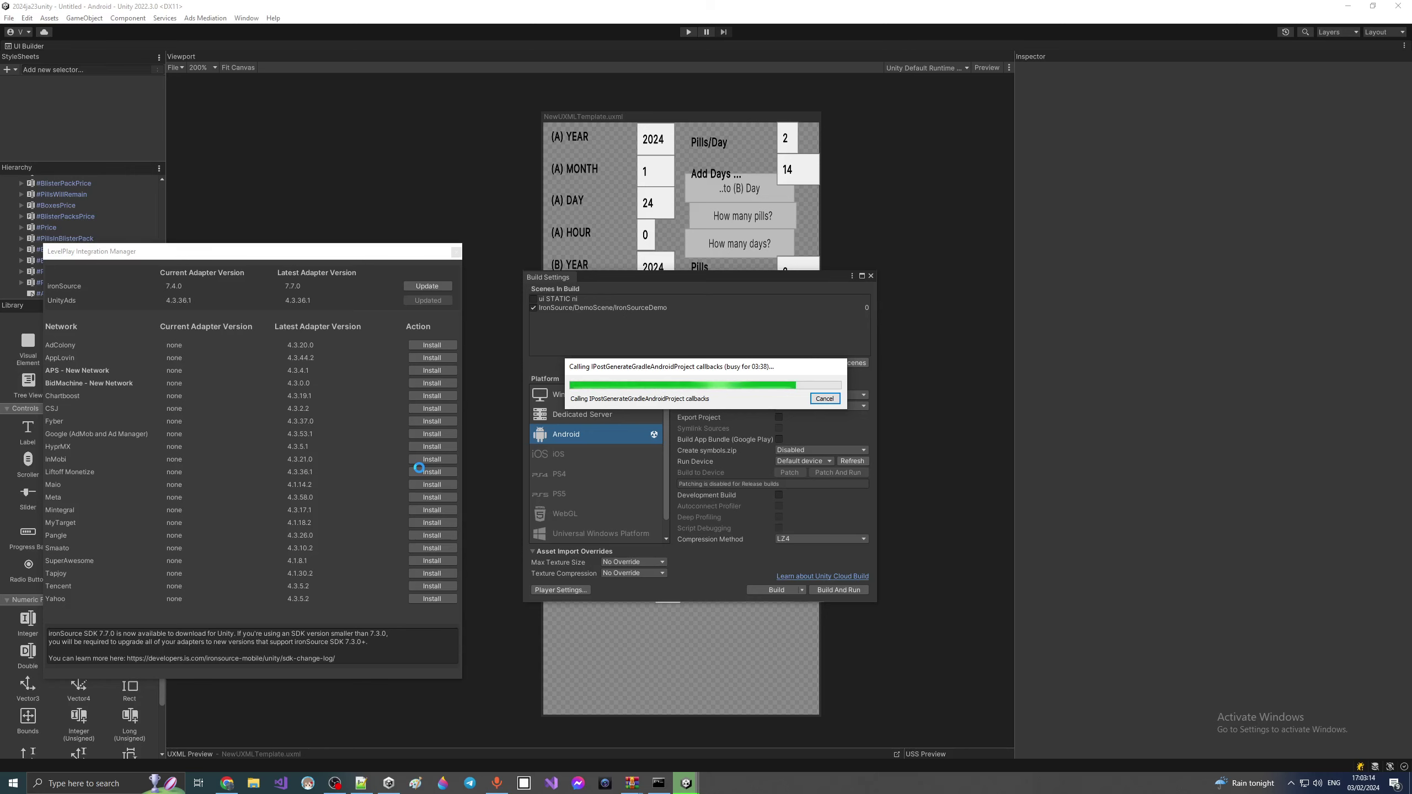
Step: Check the OBS live stream window while the Android build finishes
{"action": "left_click", "coordinate": [337, 784]}
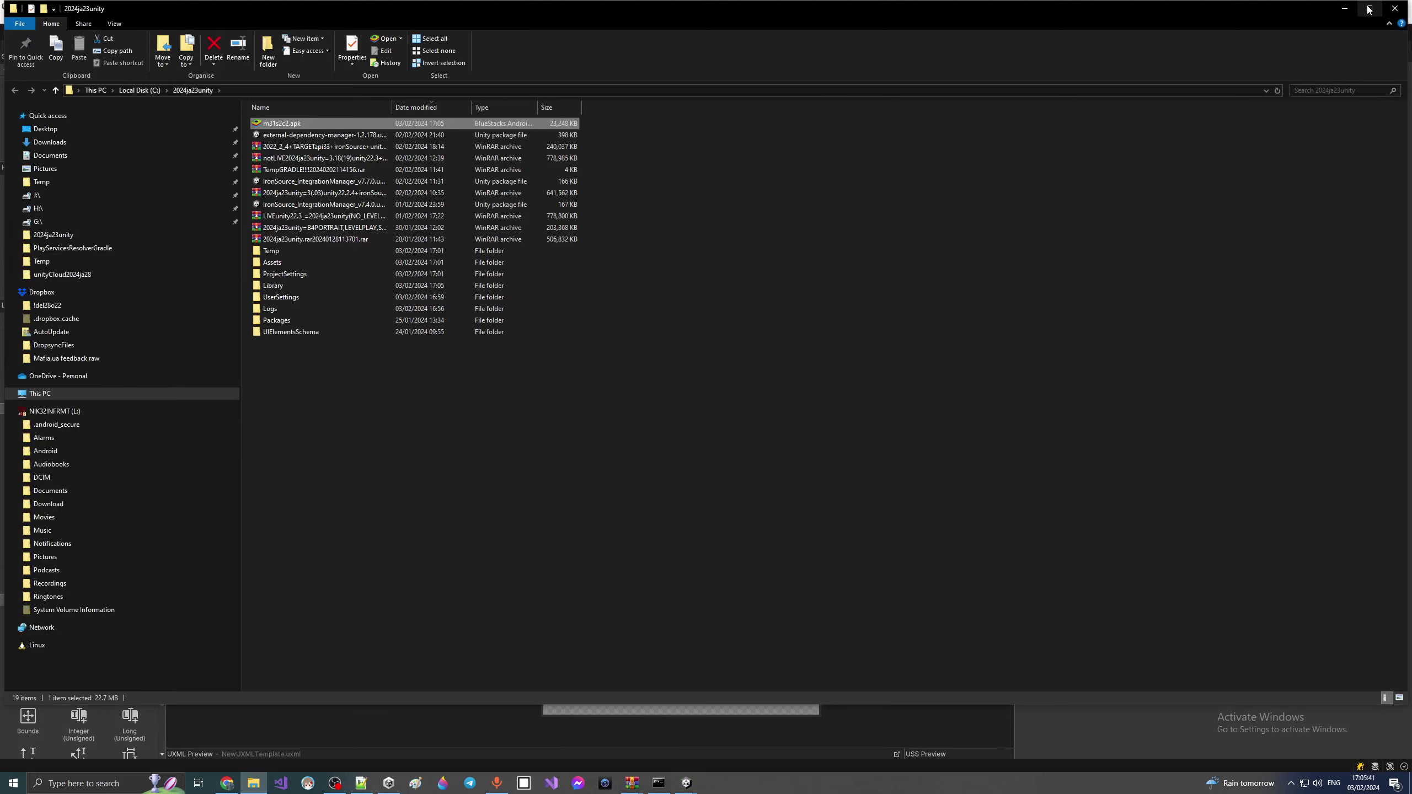
Step: Minimize the 2024ja23unity File Explorer window to get back to Unity
{"action": "left_click", "coordinate": [1344, 9]}
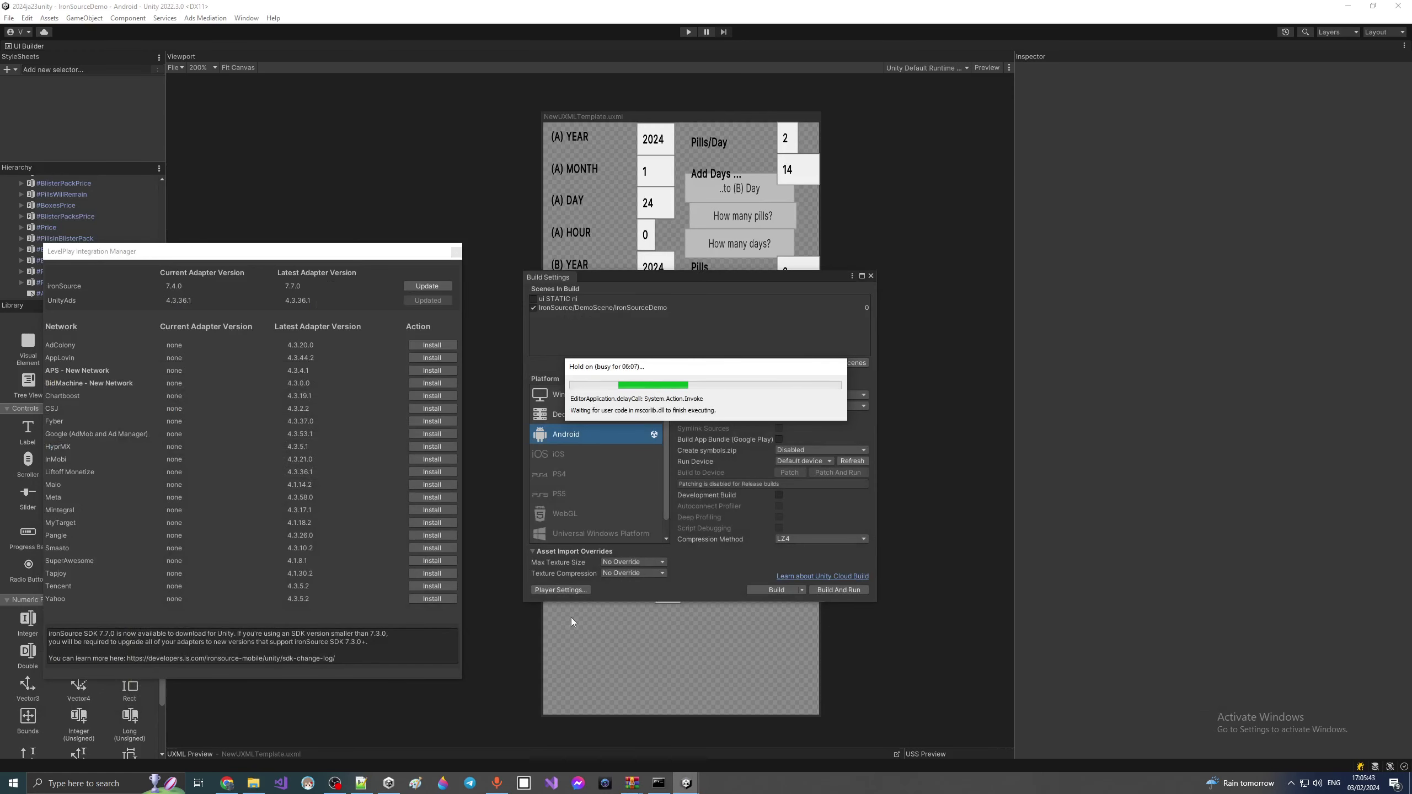
Step: Check the Android Target API Level options, leaving Automatic (highest installed), and go to the notes
{"action": "left_click", "coordinate": [538, 591]}
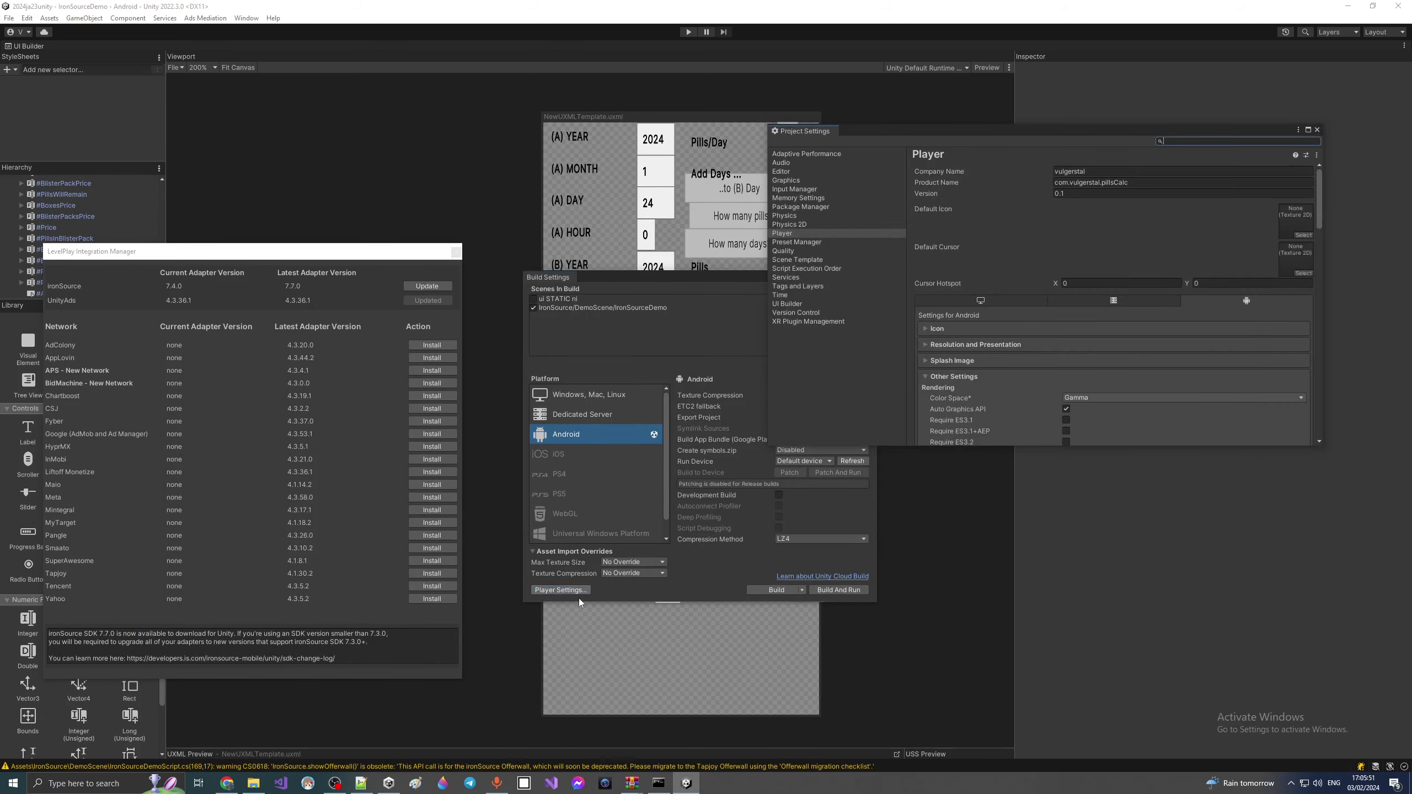
{"action": "left_click_drag", "start_coordinate": [1318, 216], "coordinate": [1319, 322]}
{"action": "left_click", "coordinate": [1067, 254]}
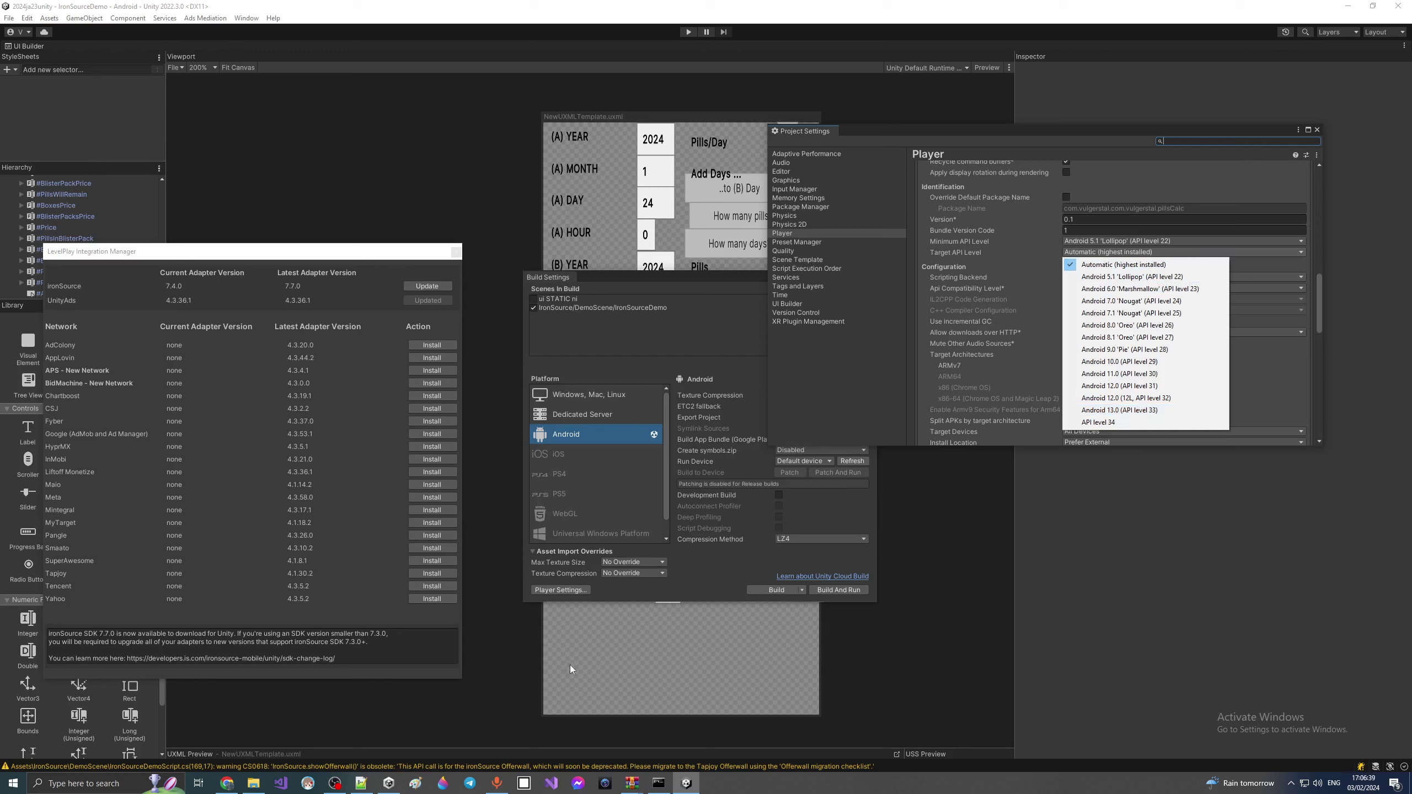
{"action": "left_click", "coordinate": [369, 783]}
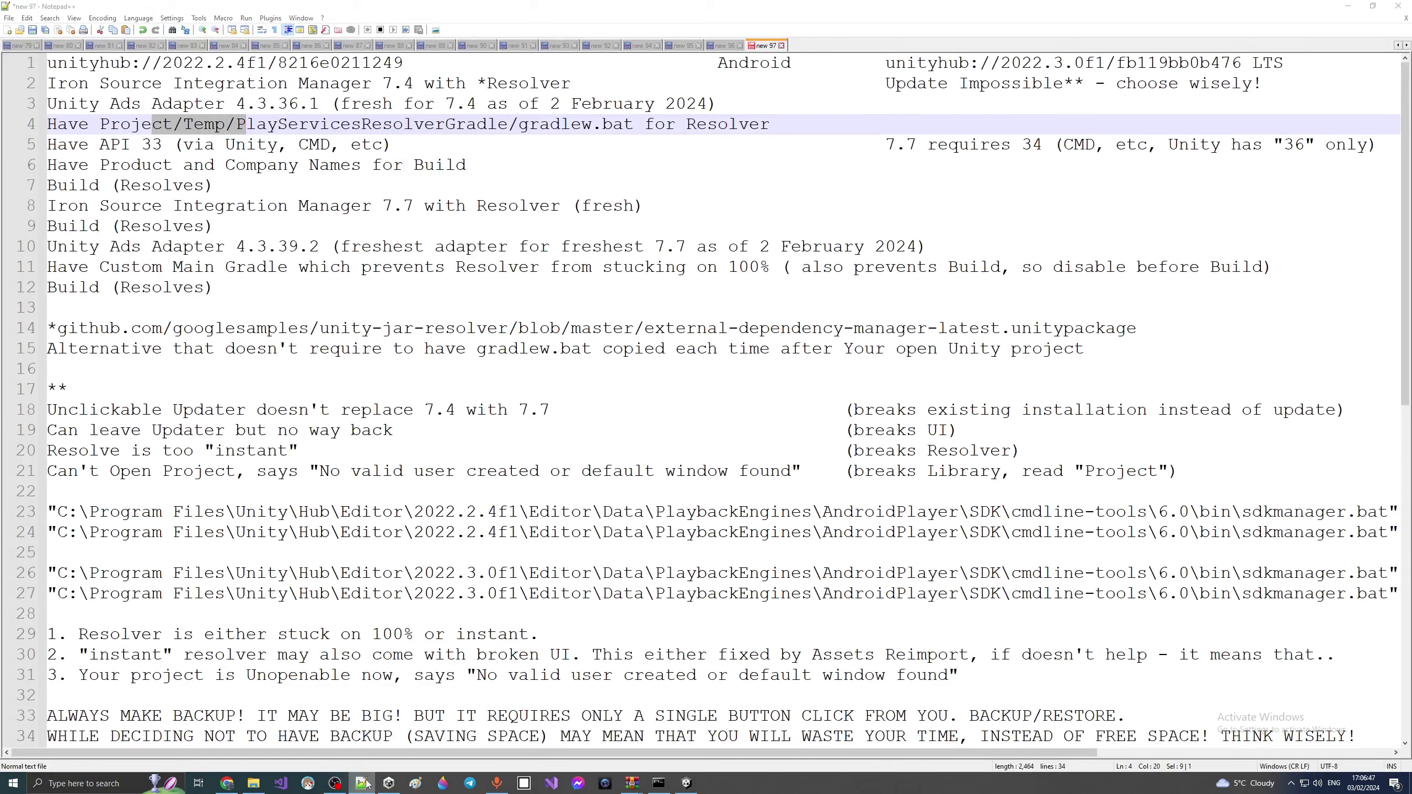
Step: Leave the Notepad++ notes and bring the Unity editor back to the front
{"action": "left_click", "coordinate": [367, 783]}
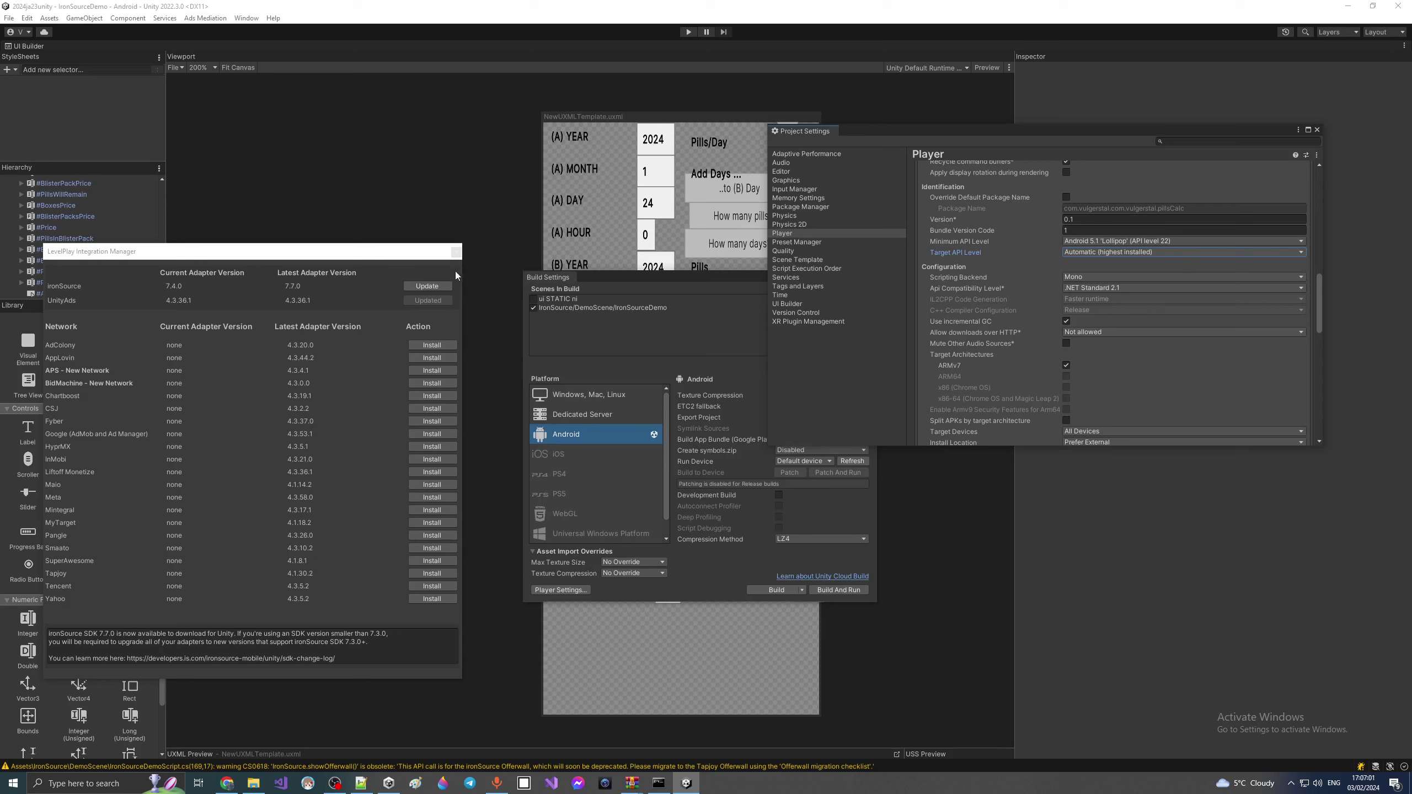
Step: Request the ironSource 7.7.0 update from its row in the LevelPlay Integration Manager
{"action": "left_click", "coordinate": [447, 286]}
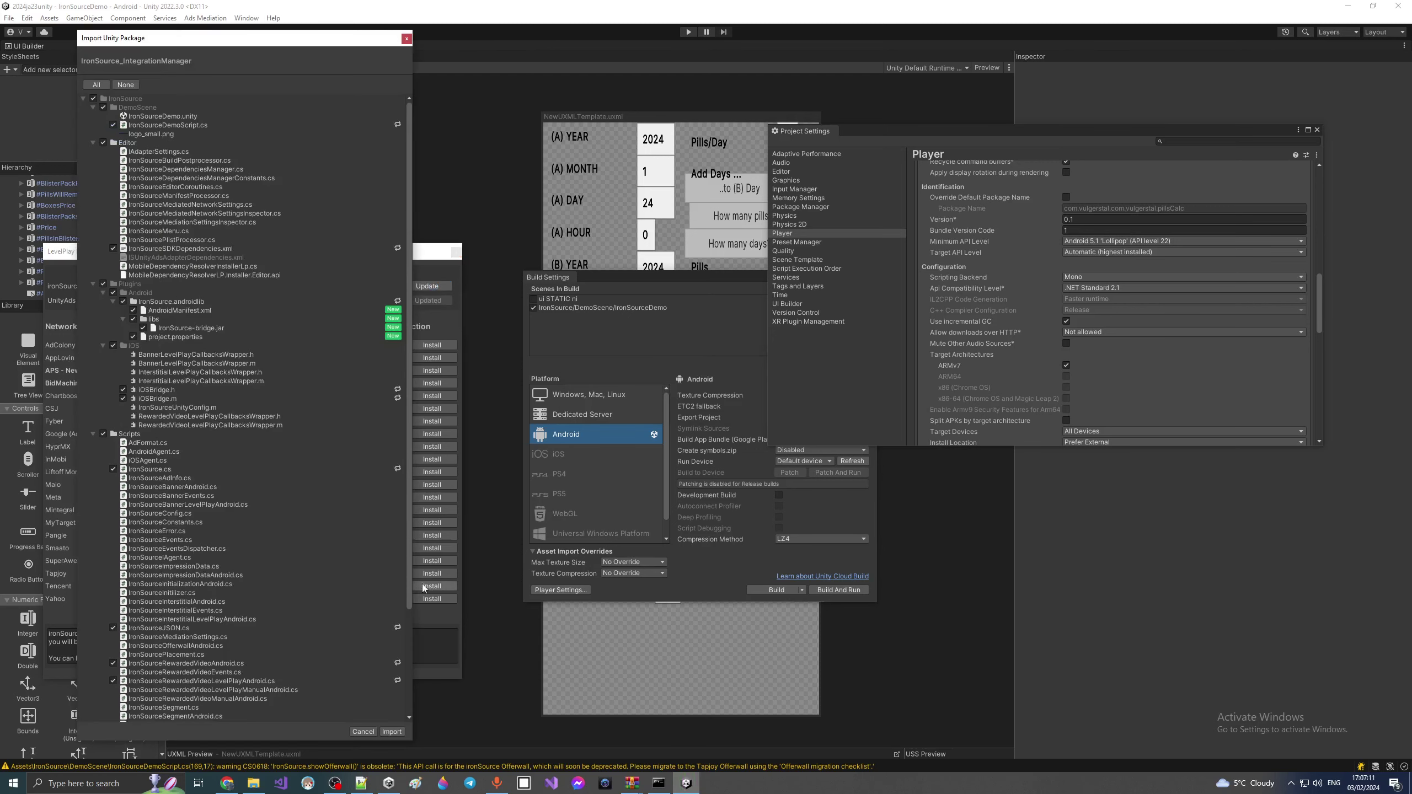
Step: Scroll the IronSource_IntegrationManager v7.7.0 file list and import the whole package
{"action": "left_click_drag", "start_coordinate": [407, 587], "coordinate": [410, 718]}
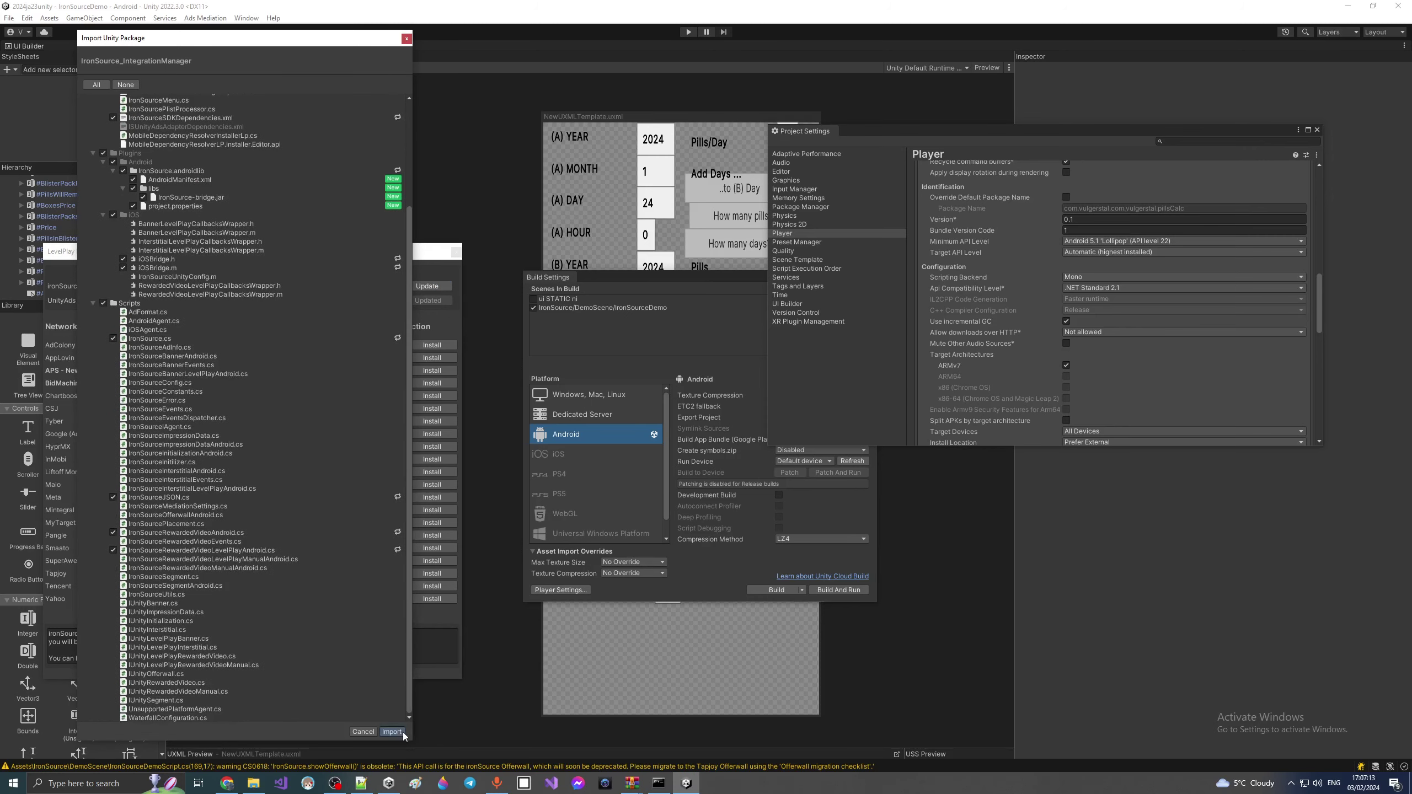
{"action": "left_click", "coordinate": [392, 732]}
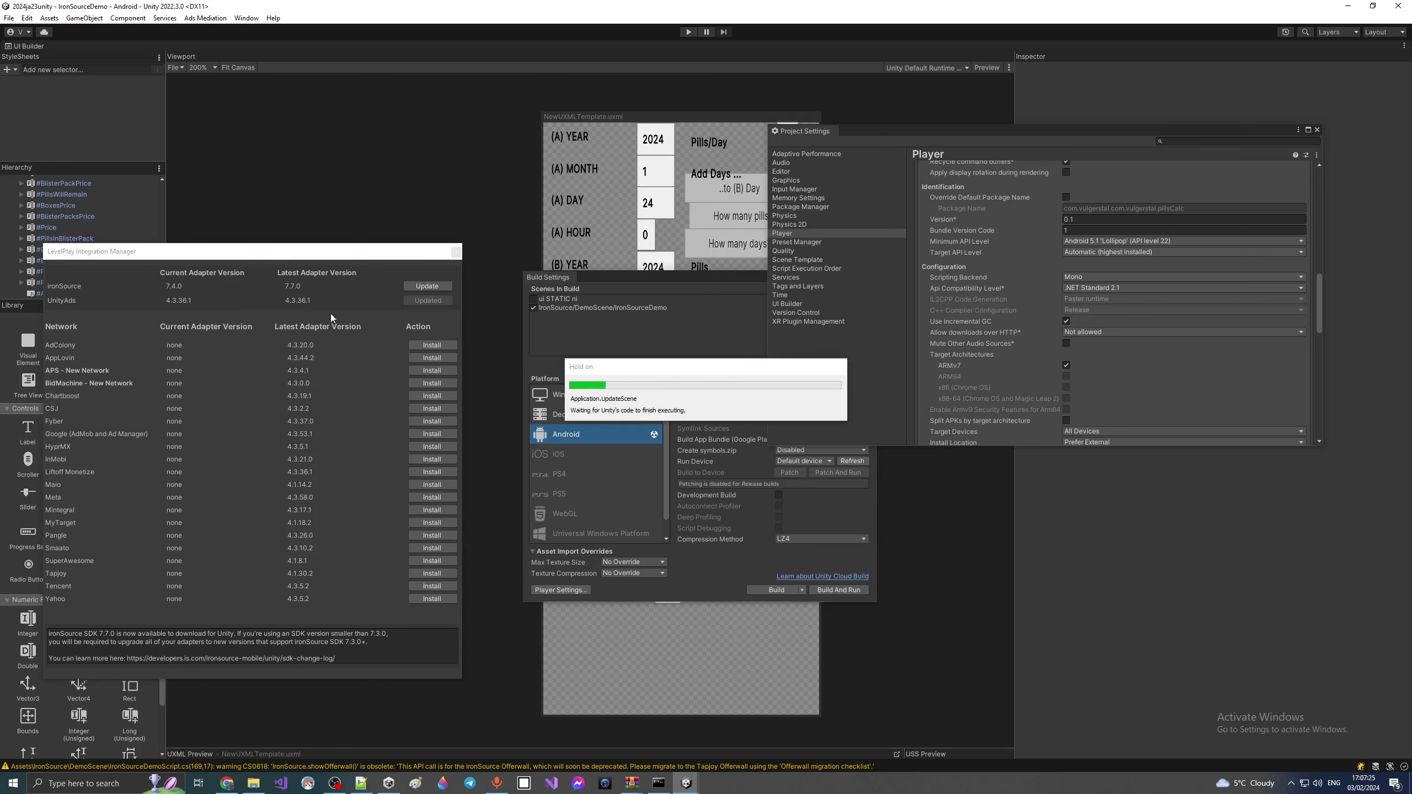
Step: Move the LevelPlay Integration Manager up and to the right, then bring up the Notepad++ notes
{"action": "mouse_move", "coordinate": [206, 256]}
{"action": "left_mouse_down"}
{"action": "mouse_move", "coordinate": [222, 253]}
{"action": "mouse_move", "coordinate": [205, 296]}
{"action": "mouse_move", "coordinate": [222, 267]}
{"action": "left_mouse_up"}
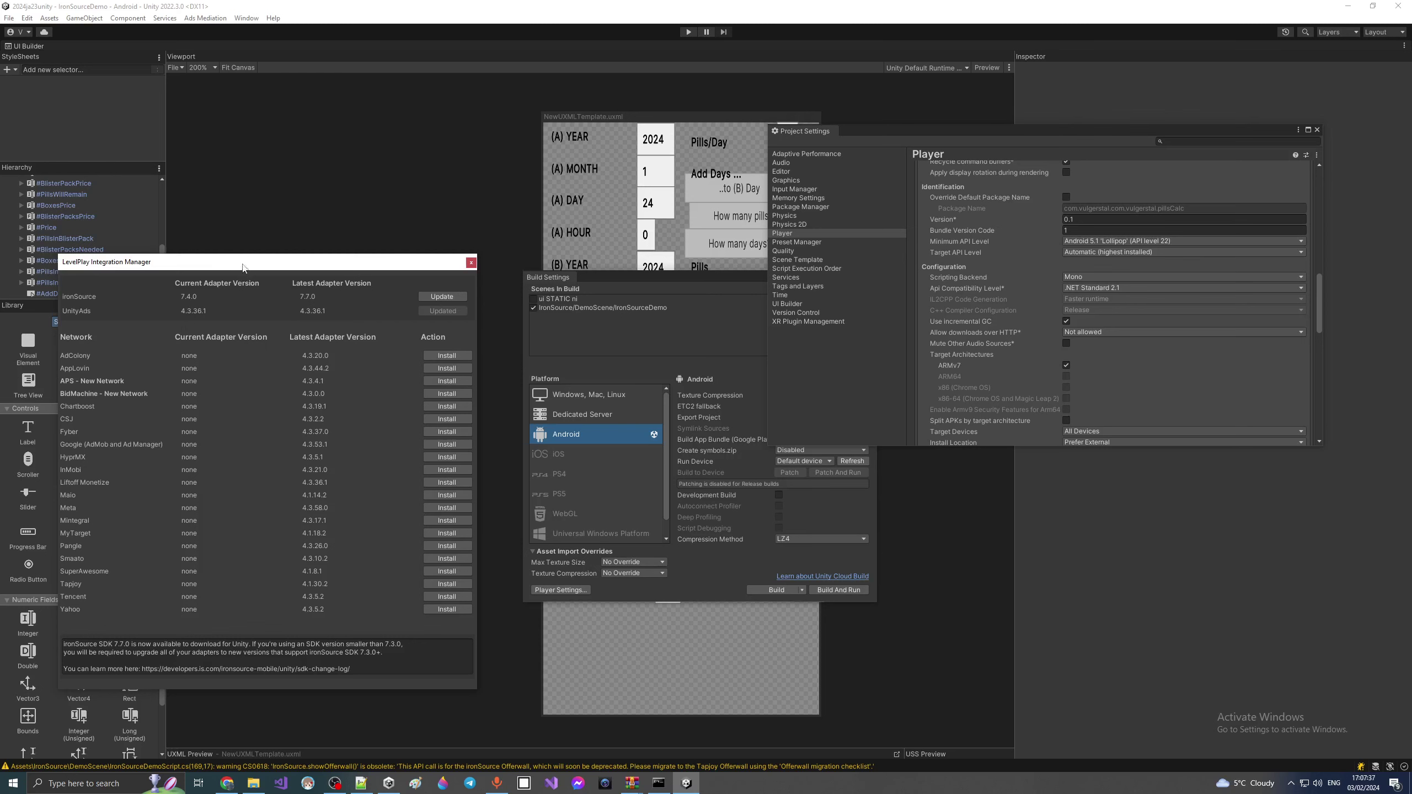
{"action": "left_click_drag", "start_coordinate": [242, 267], "coordinate": [328, 234]}
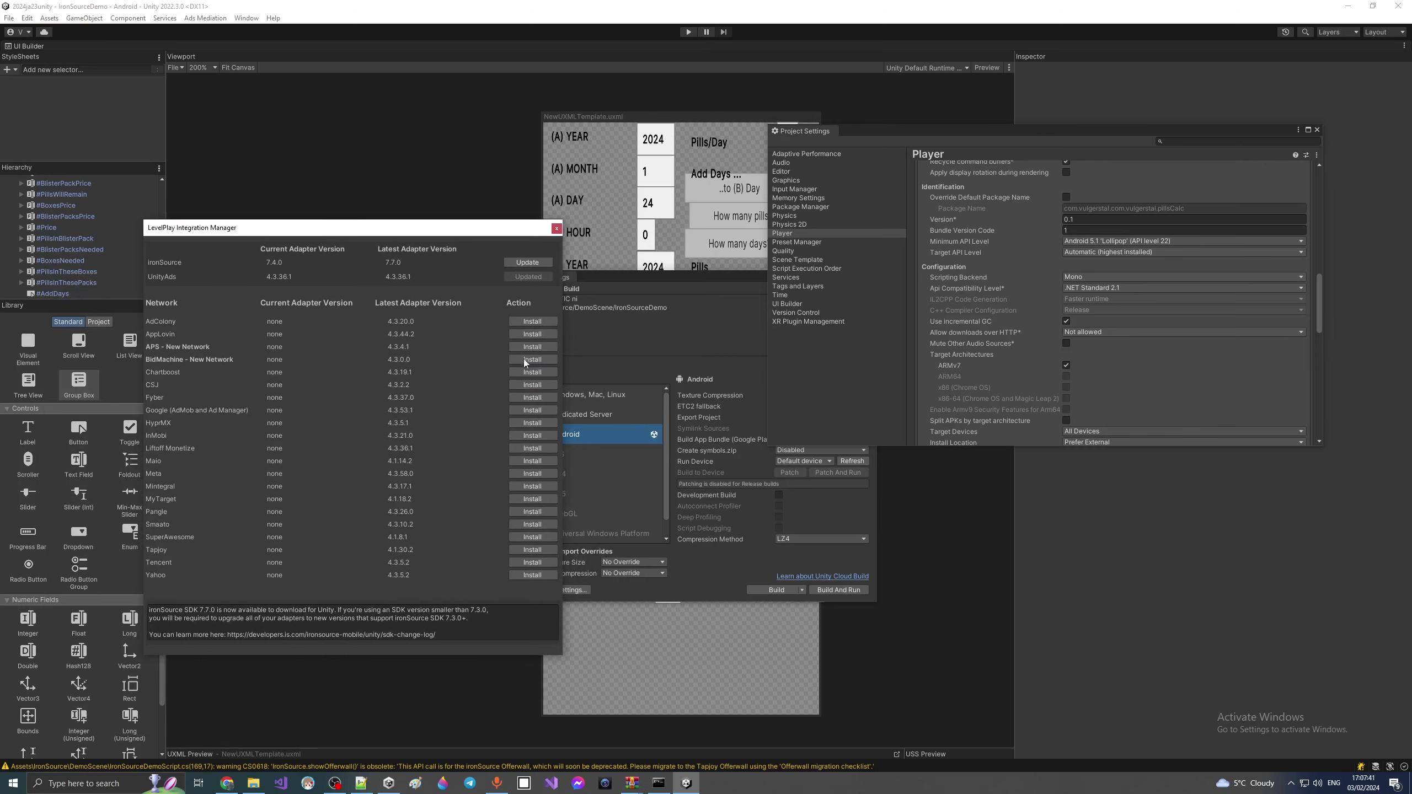
{"action": "left_click", "coordinate": [361, 782]}
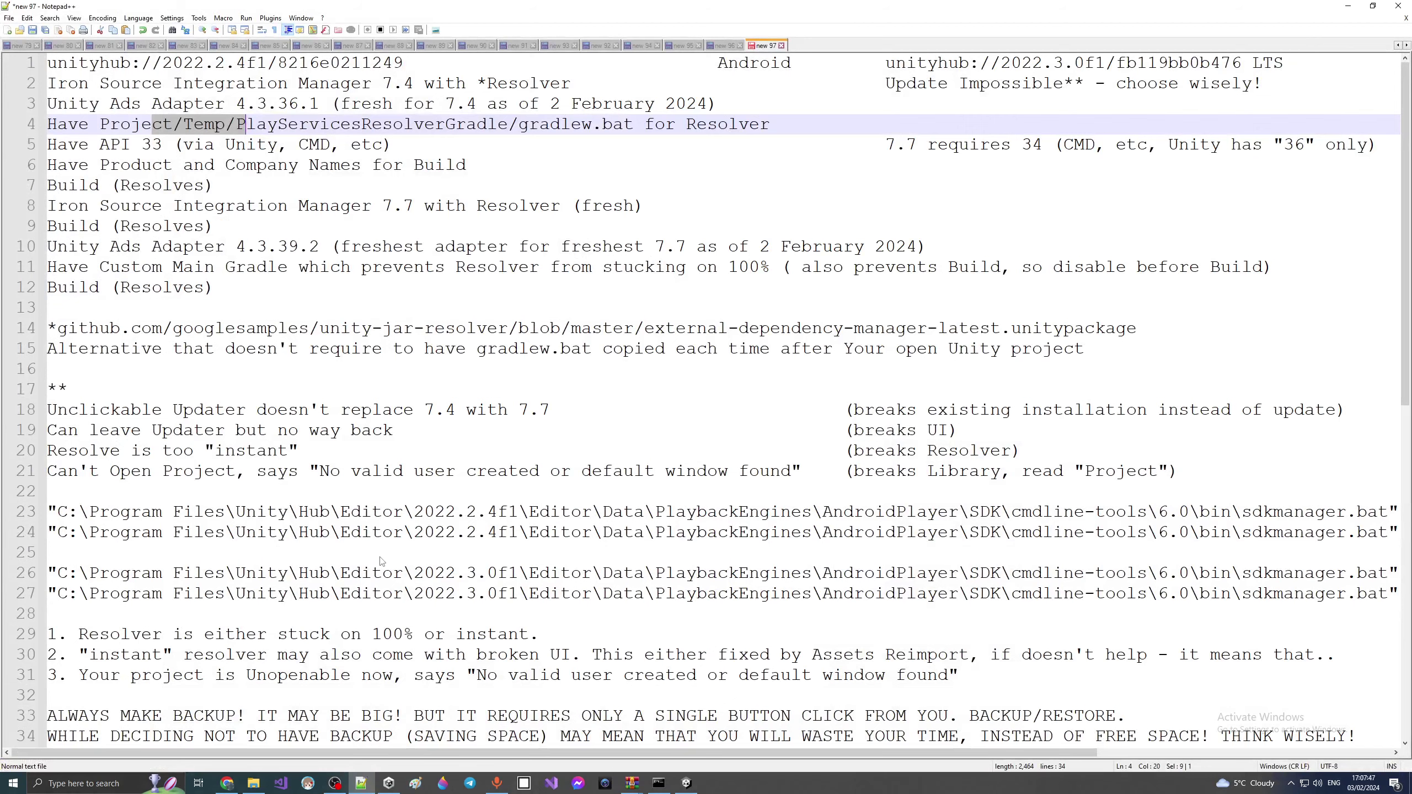
Step: Alternate between the resolver notes and Unity, ending on the Integration Manager showing 7.4.0 installed
{"action": "left_click", "coordinate": [380, 783]}
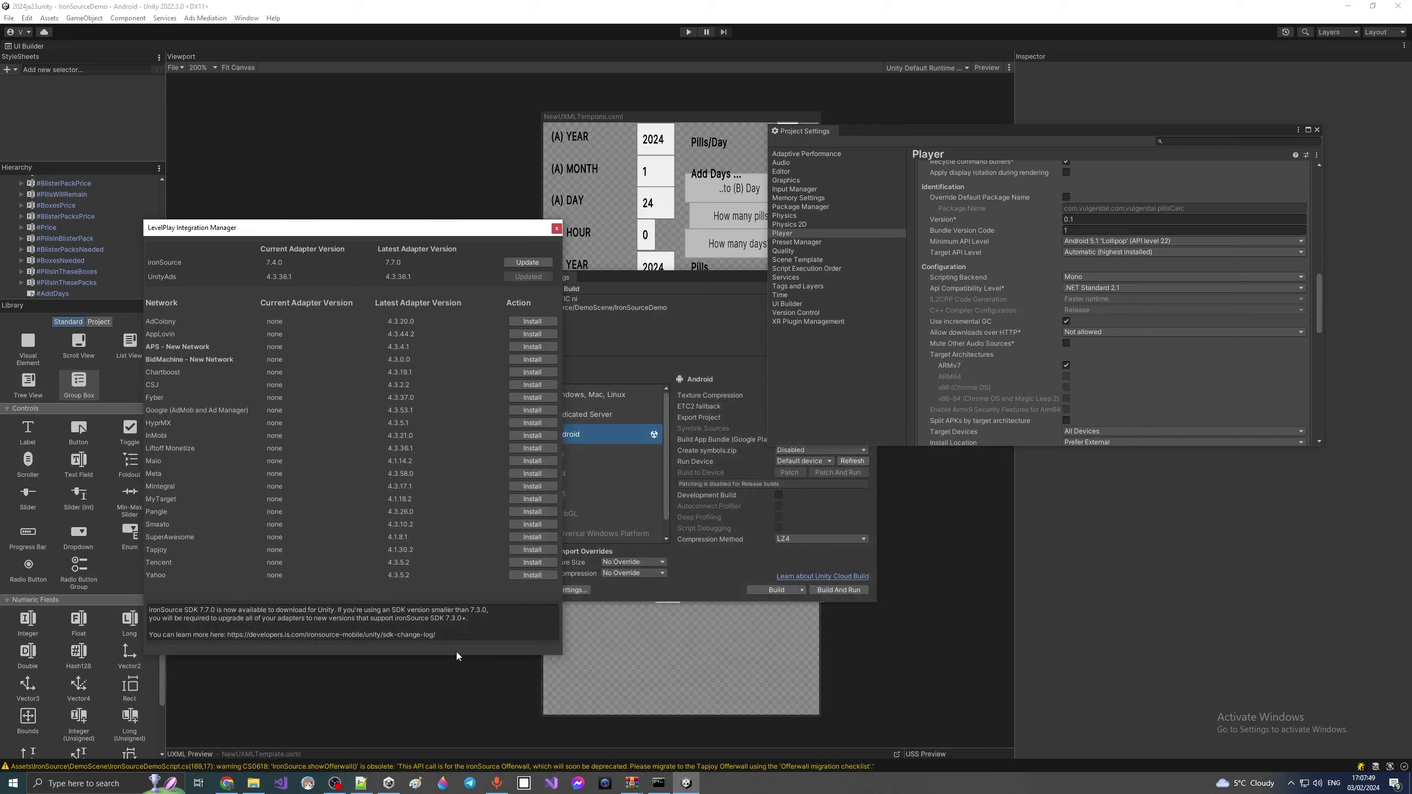
{"action": "left_click", "coordinate": [379, 783]}
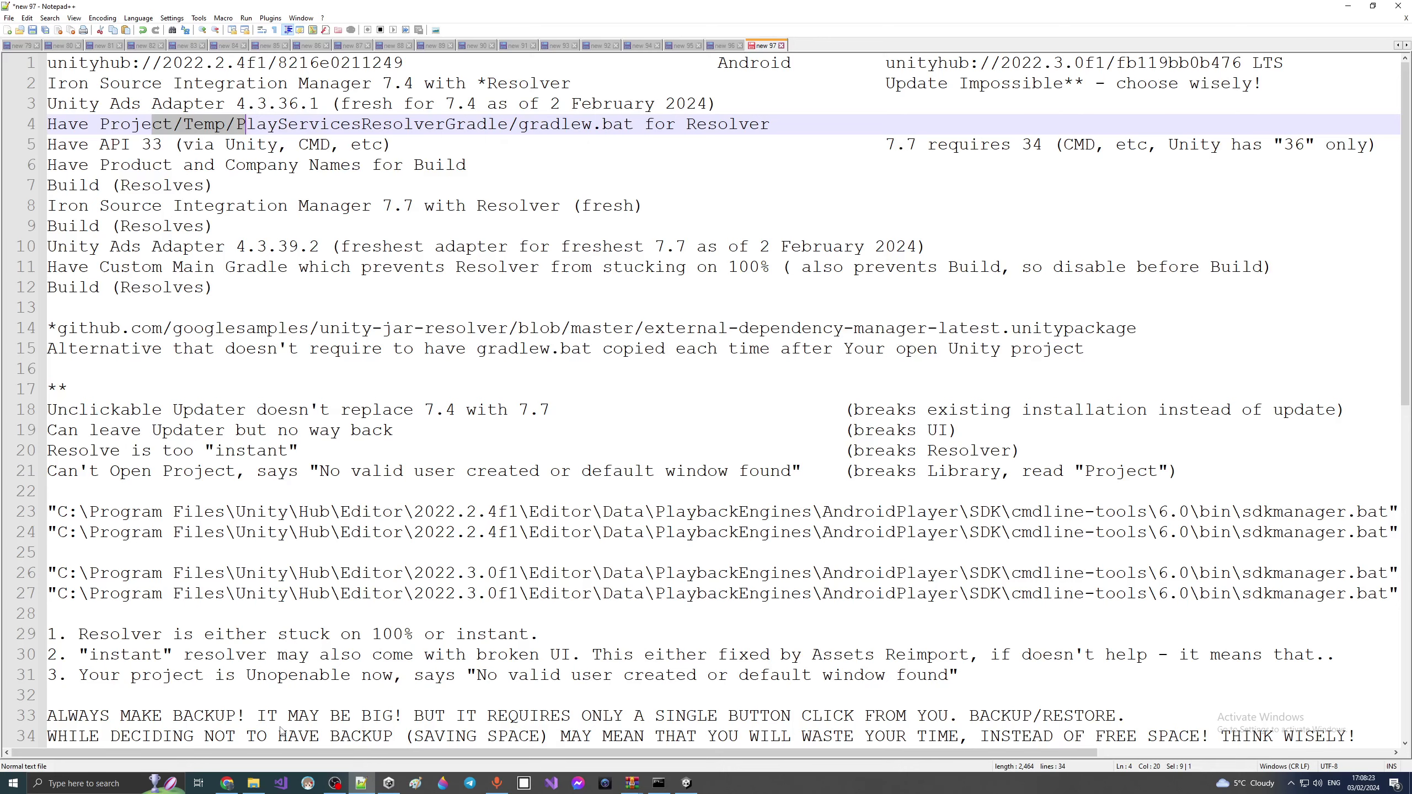
{"action": "left_click", "coordinate": [1348, 6]}
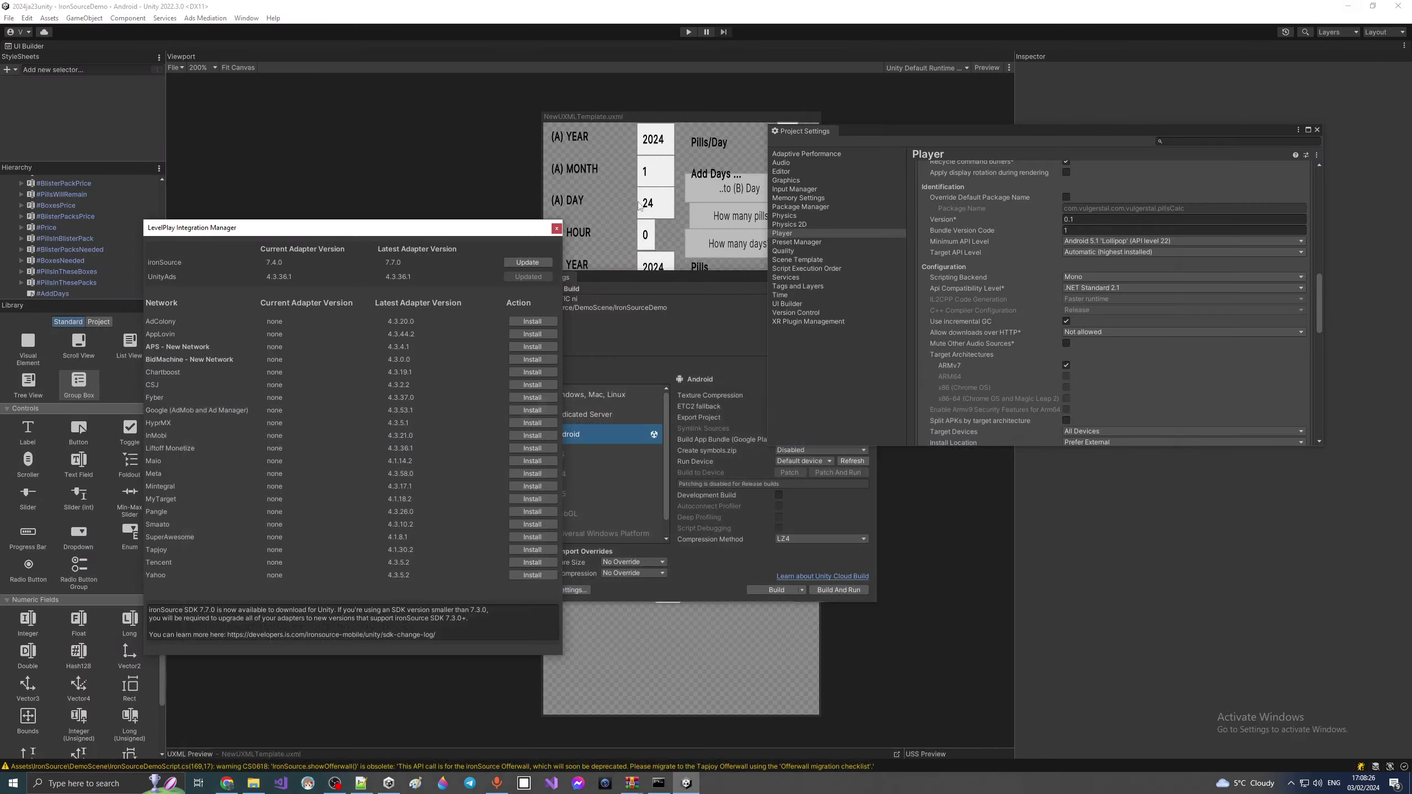
{"action": "left_click", "coordinate": [360, 783]}
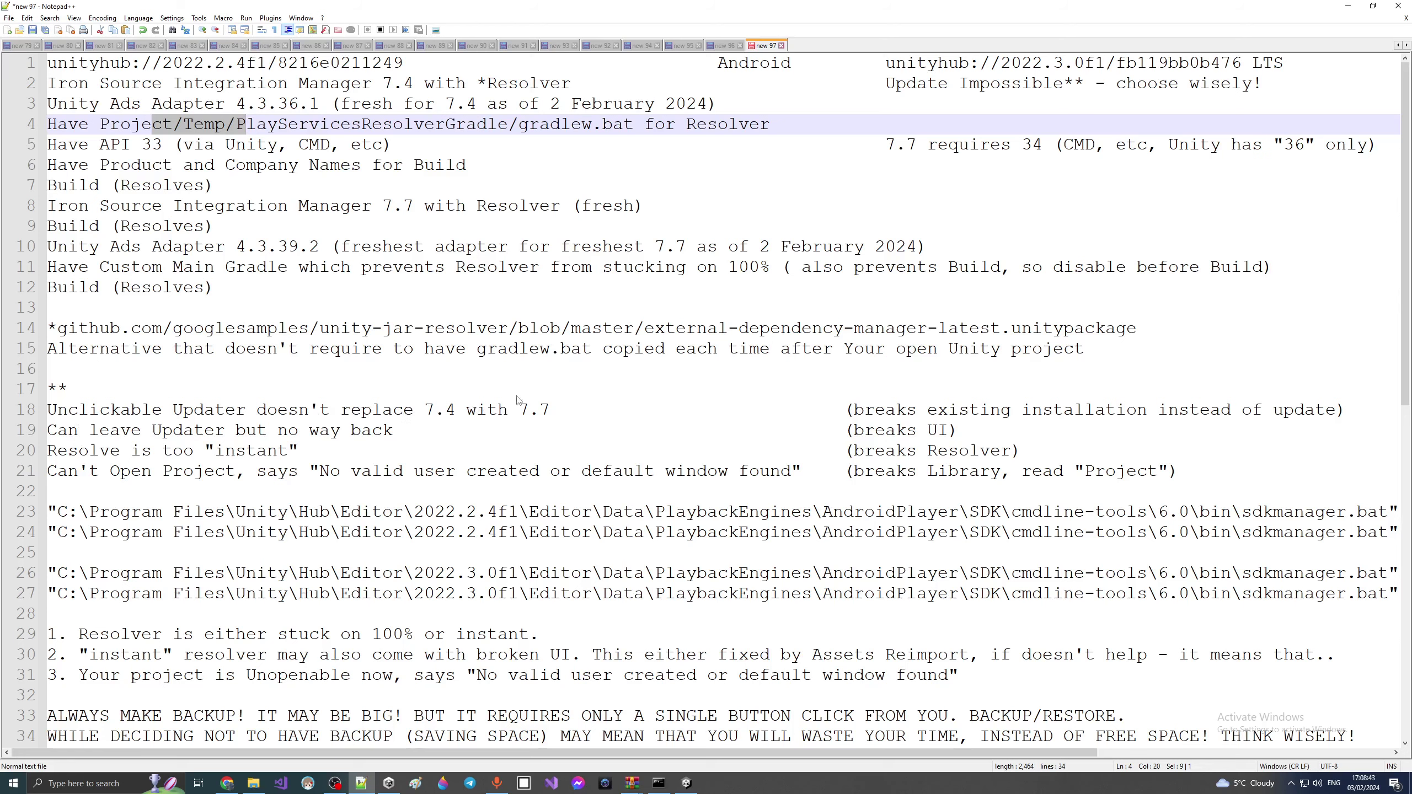
{"action": "left_click", "coordinate": [1347, 5]}
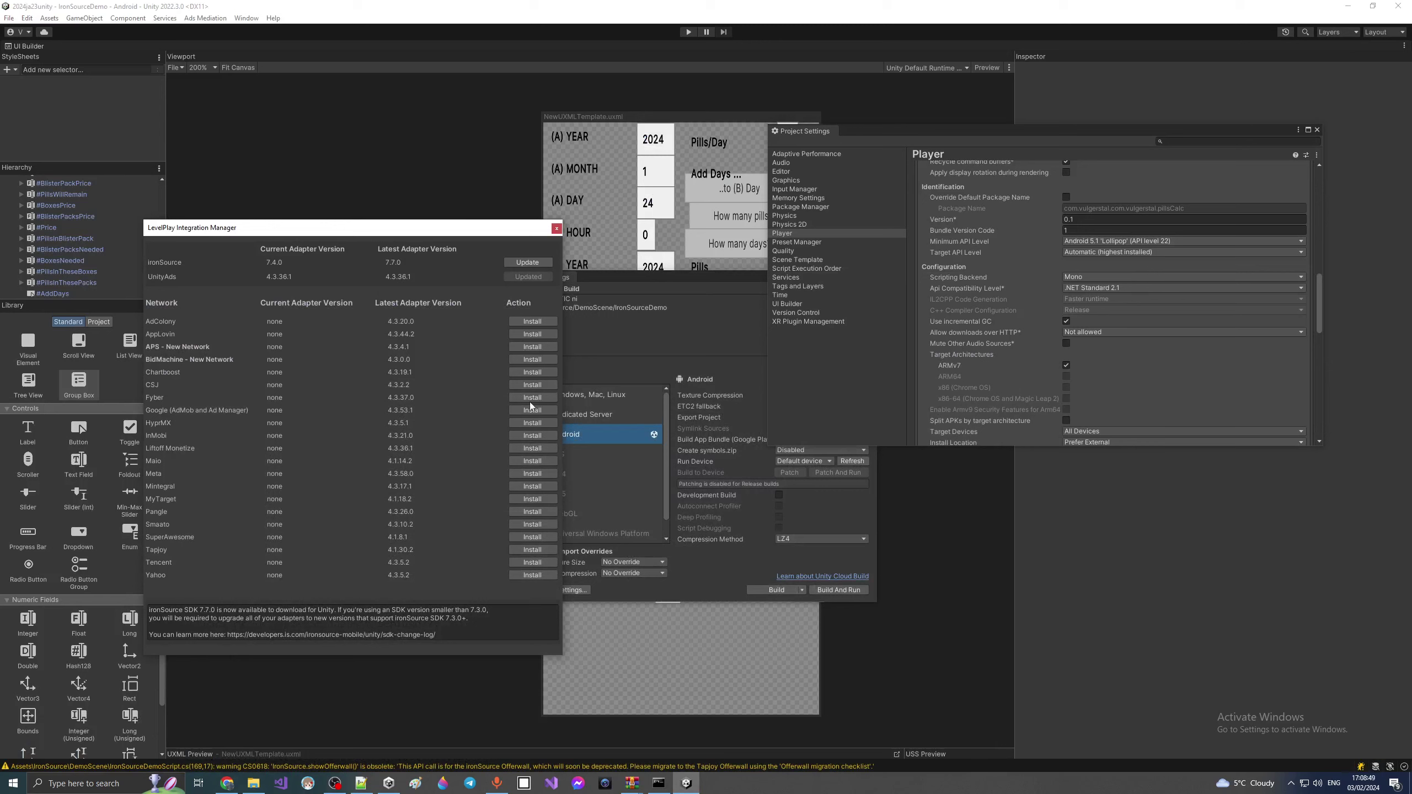
Step: Close the LevelPlay Integration Manager and run Assets > Mobile Dependency Resolver > Android Resolver > Resolve
{"action": "left_click", "coordinate": [556, 228]}
{"action": "left_click", "coordinate": [215, 18]}
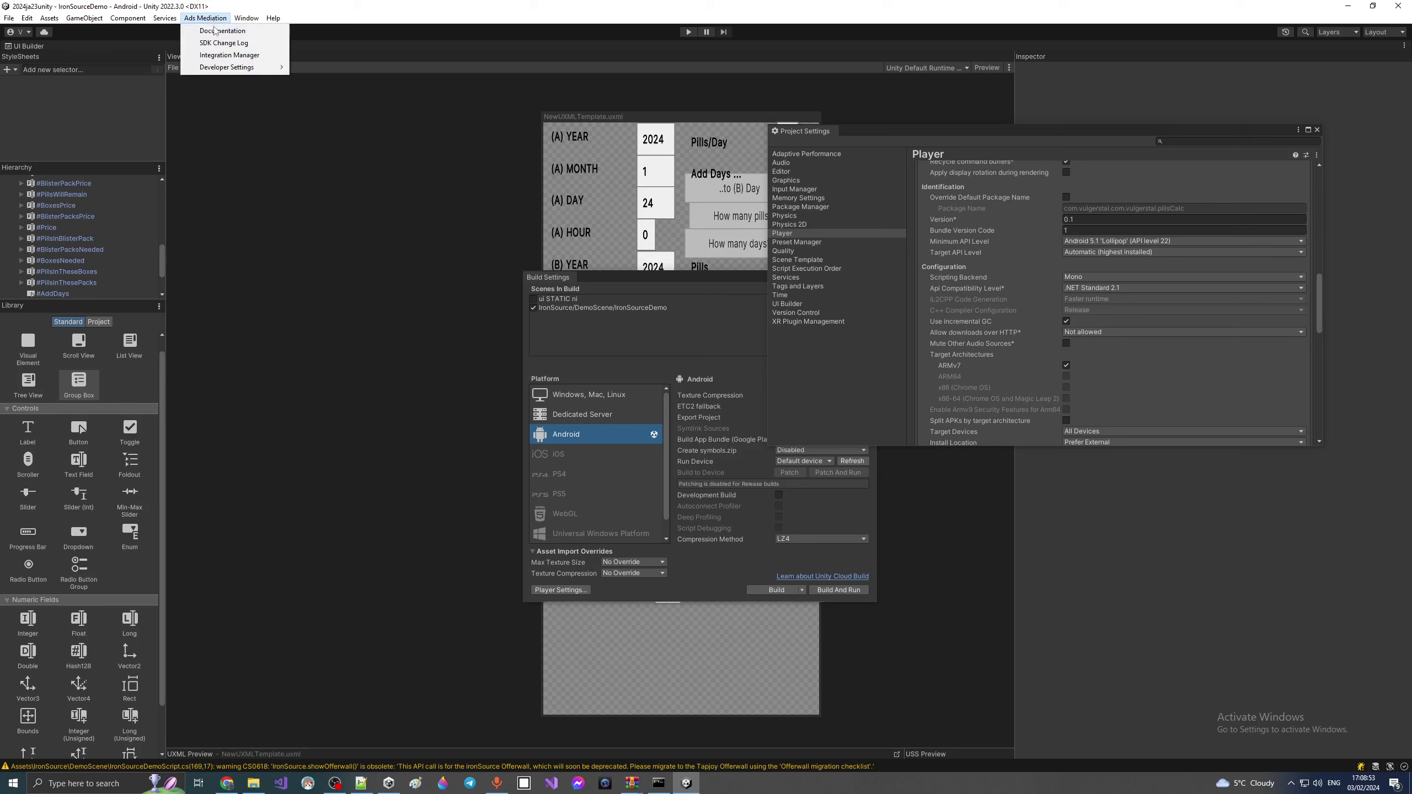
{"action": "left_click", "coordinate": [220, 54]}
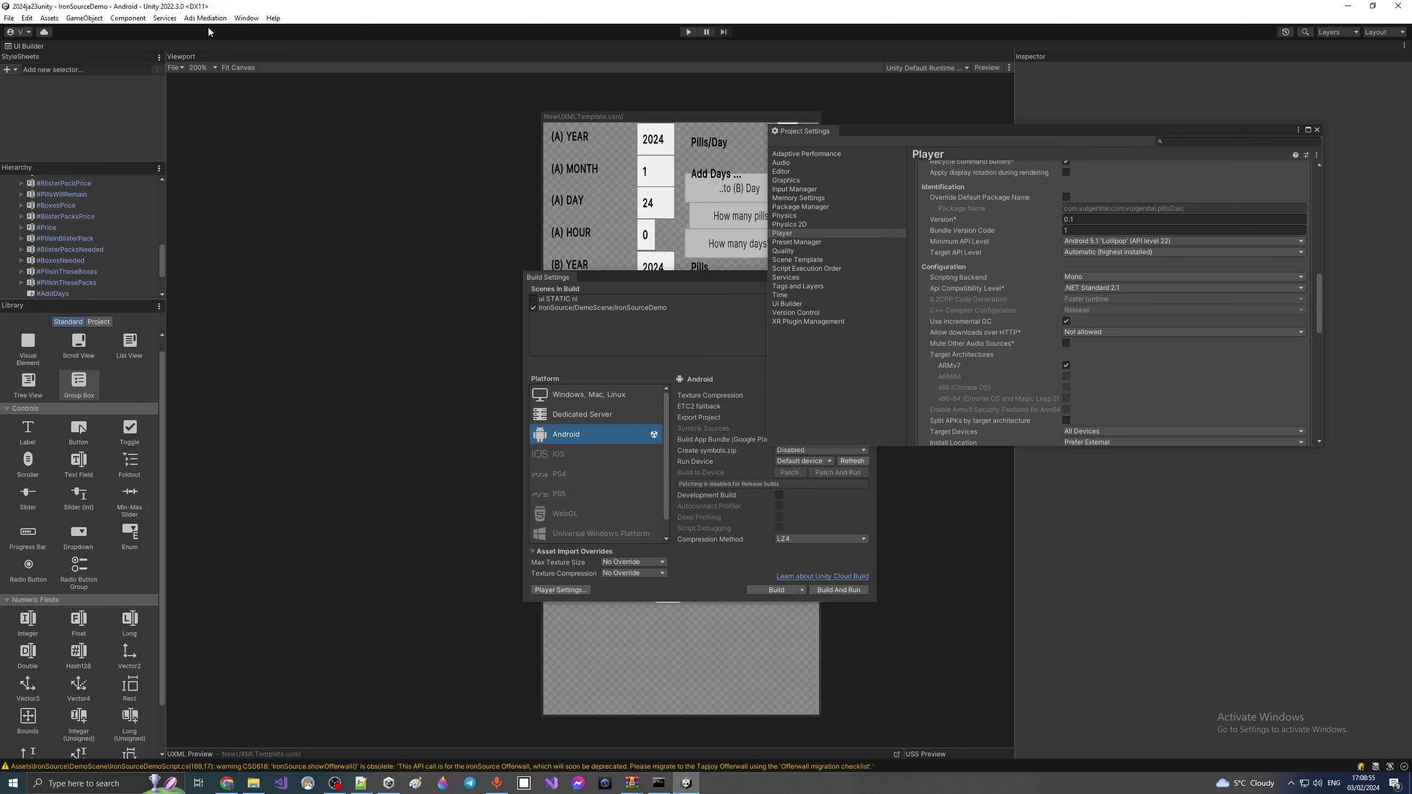
{"action": "left_click", "coordinate": [211, 18]}
{"action": "left_click", "coordinate": [217, 57]}
{"action": "left_click", "coordinate": [49, 18]}
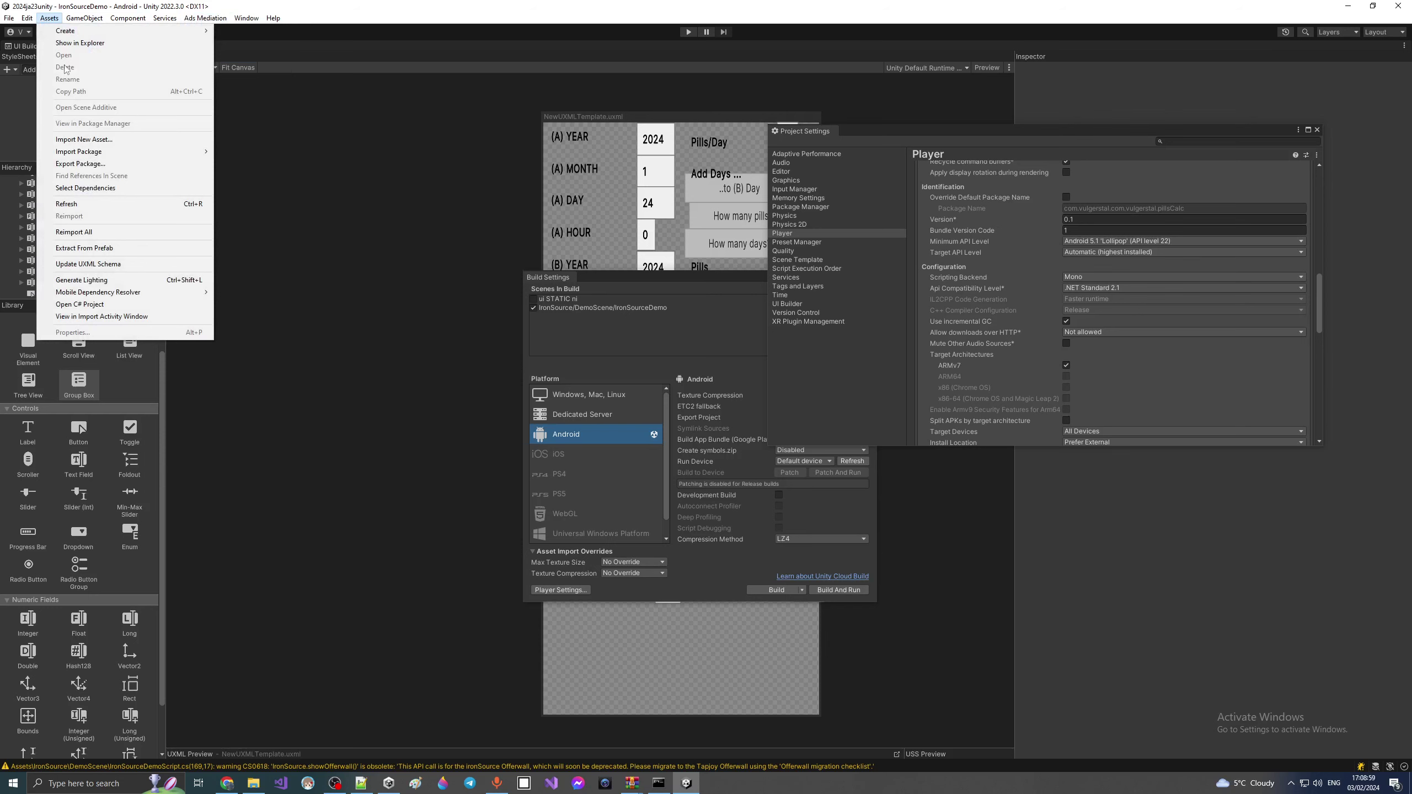
{"action": "mouse_move", "coordinate": [163, 301]}
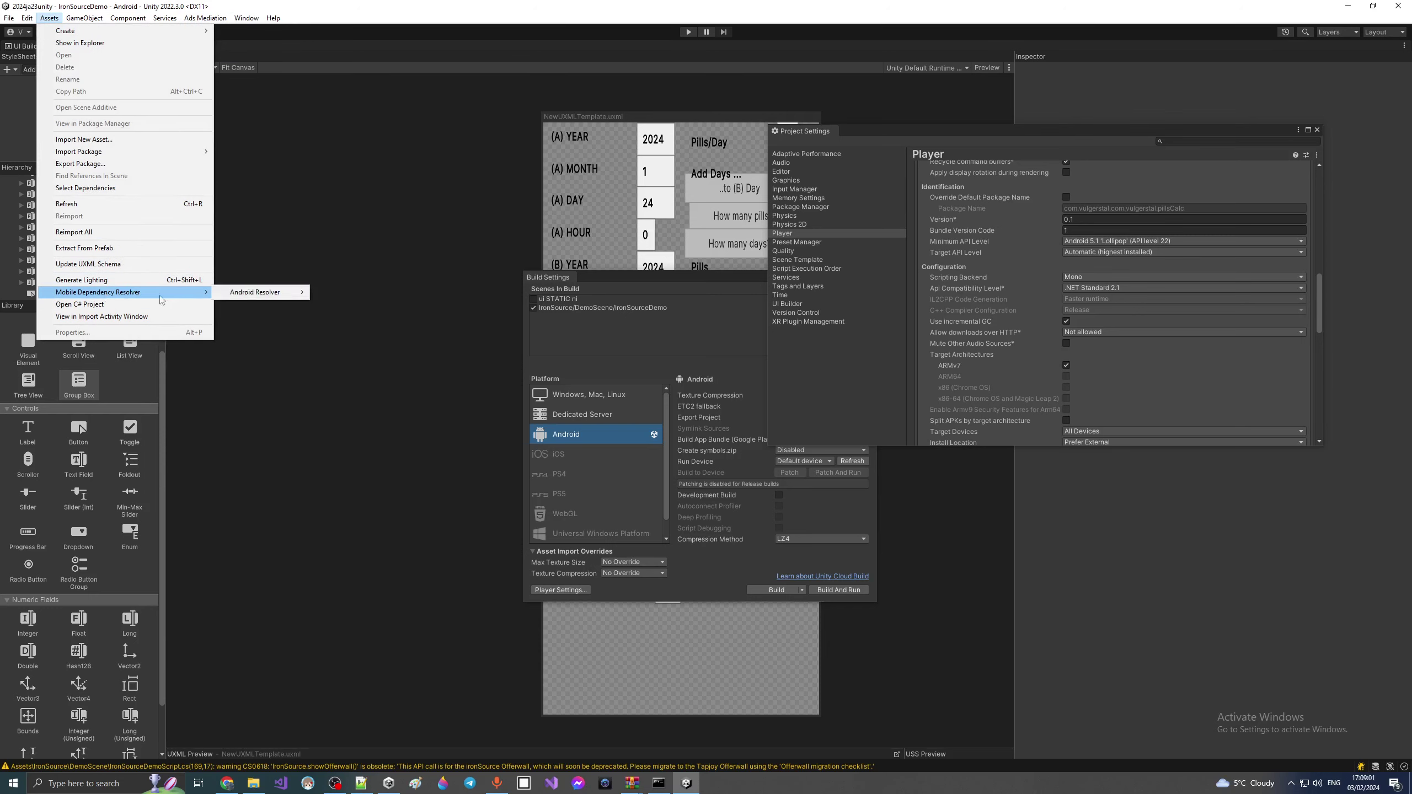
{"action": "mouse_move", "coordinate": [257, 301]}
{"action": "left_click", "coordinate": [348, 330]}
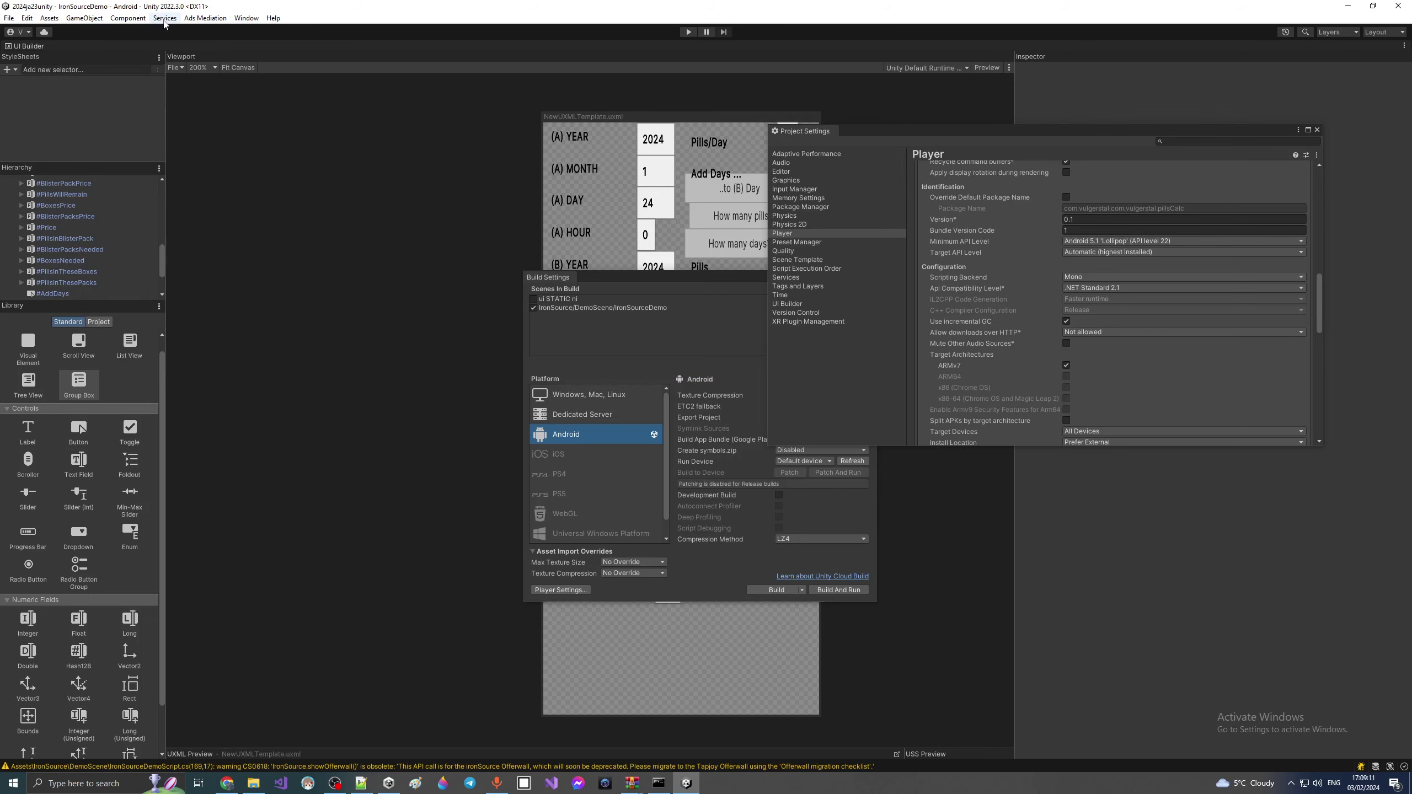
Step: Switch between Build Settings and Project Settings, leaving Android Build Settings with IronSourceDemo in front
{"action": "left_click", "coordinate": [675, 286]}
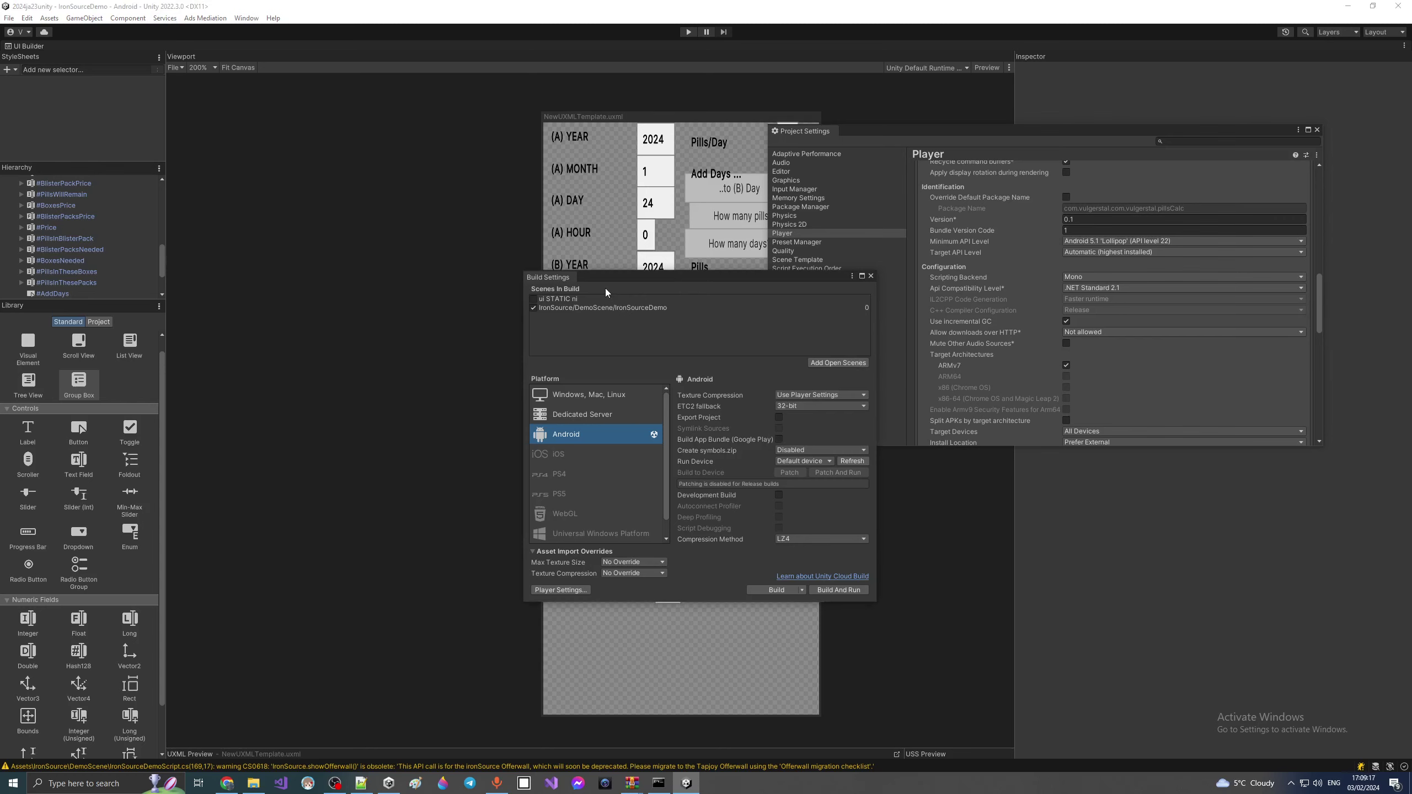
{"action": "left_click", "coordinate": [979, 134]}
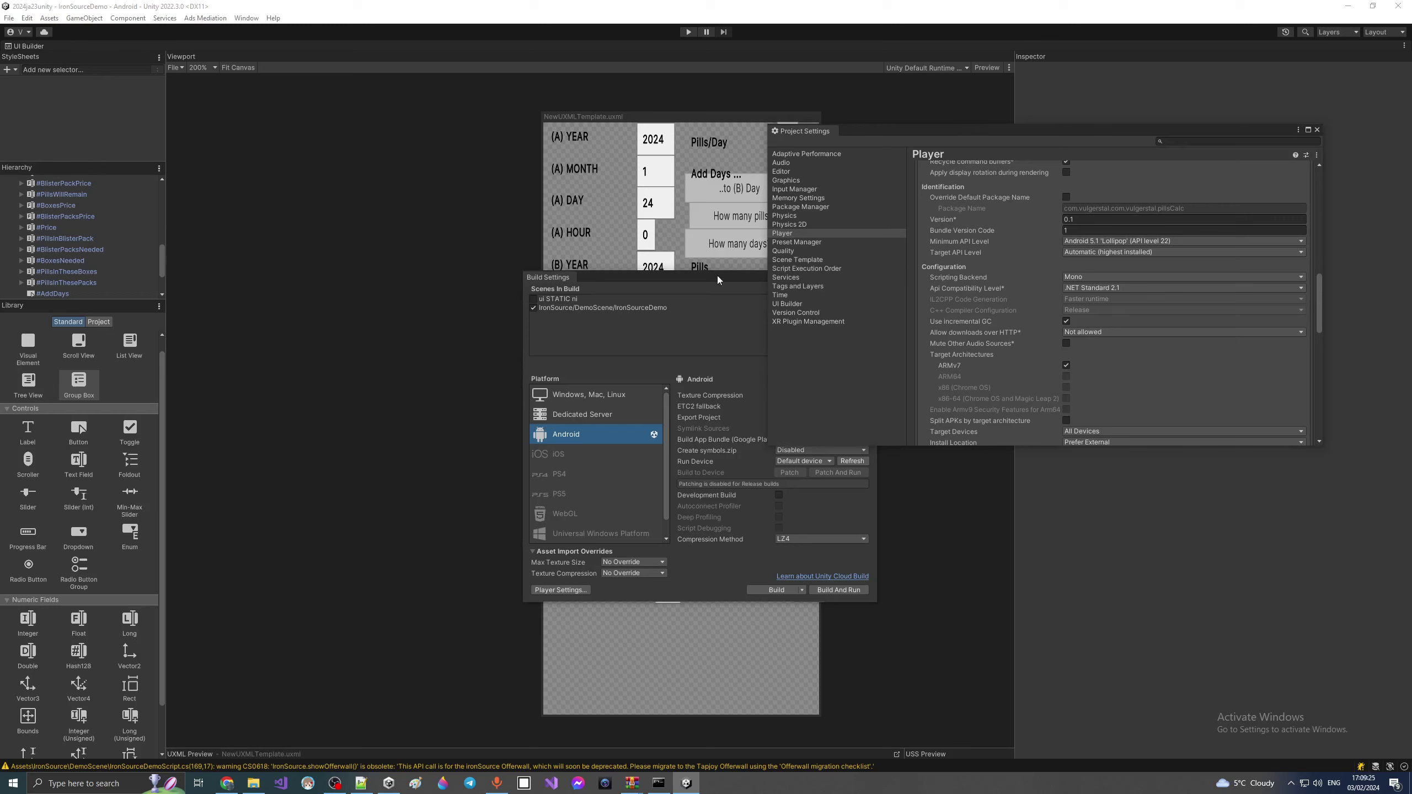
{"action": "left_click", "coordinate": [690, 278]}
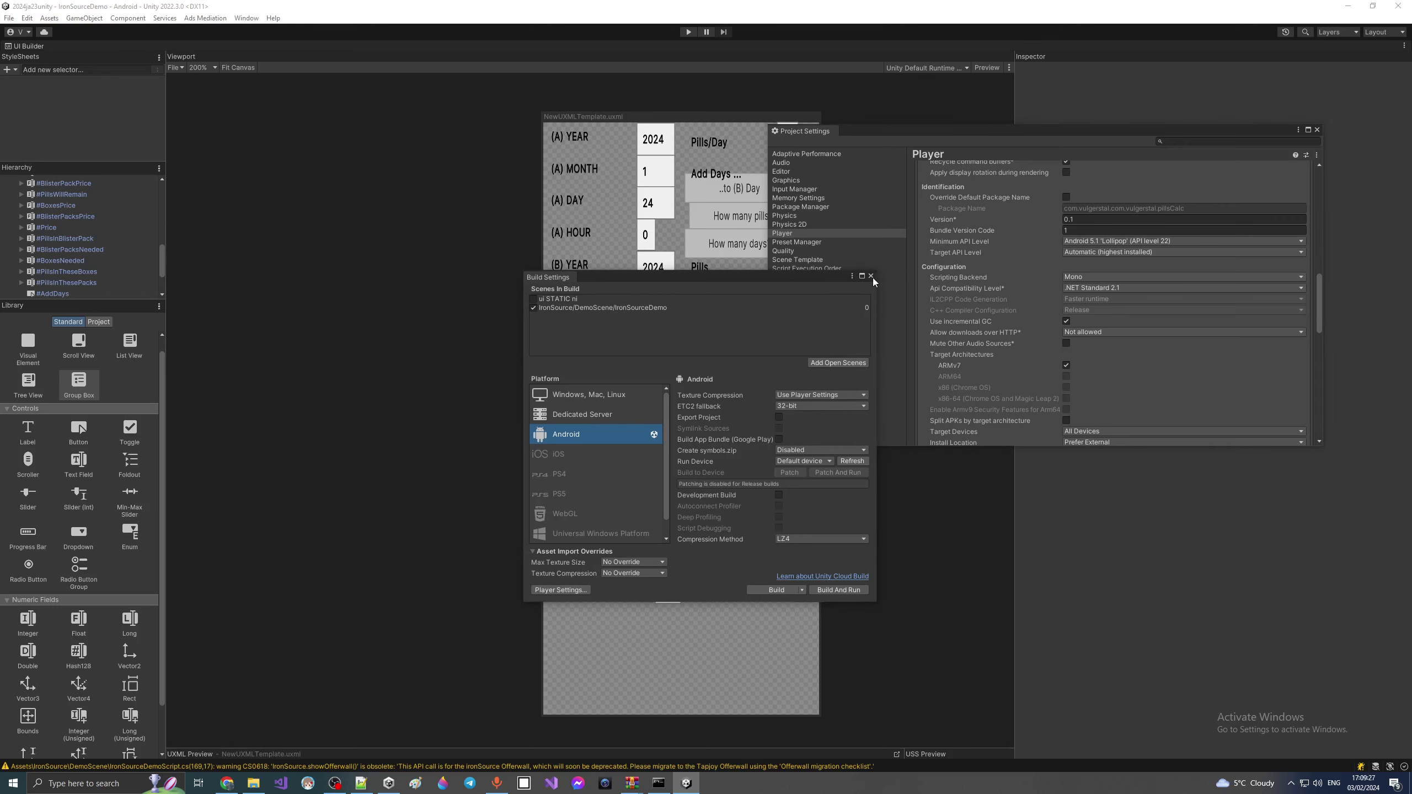
{"action": "left_click", "coordinate": [933, 130]}
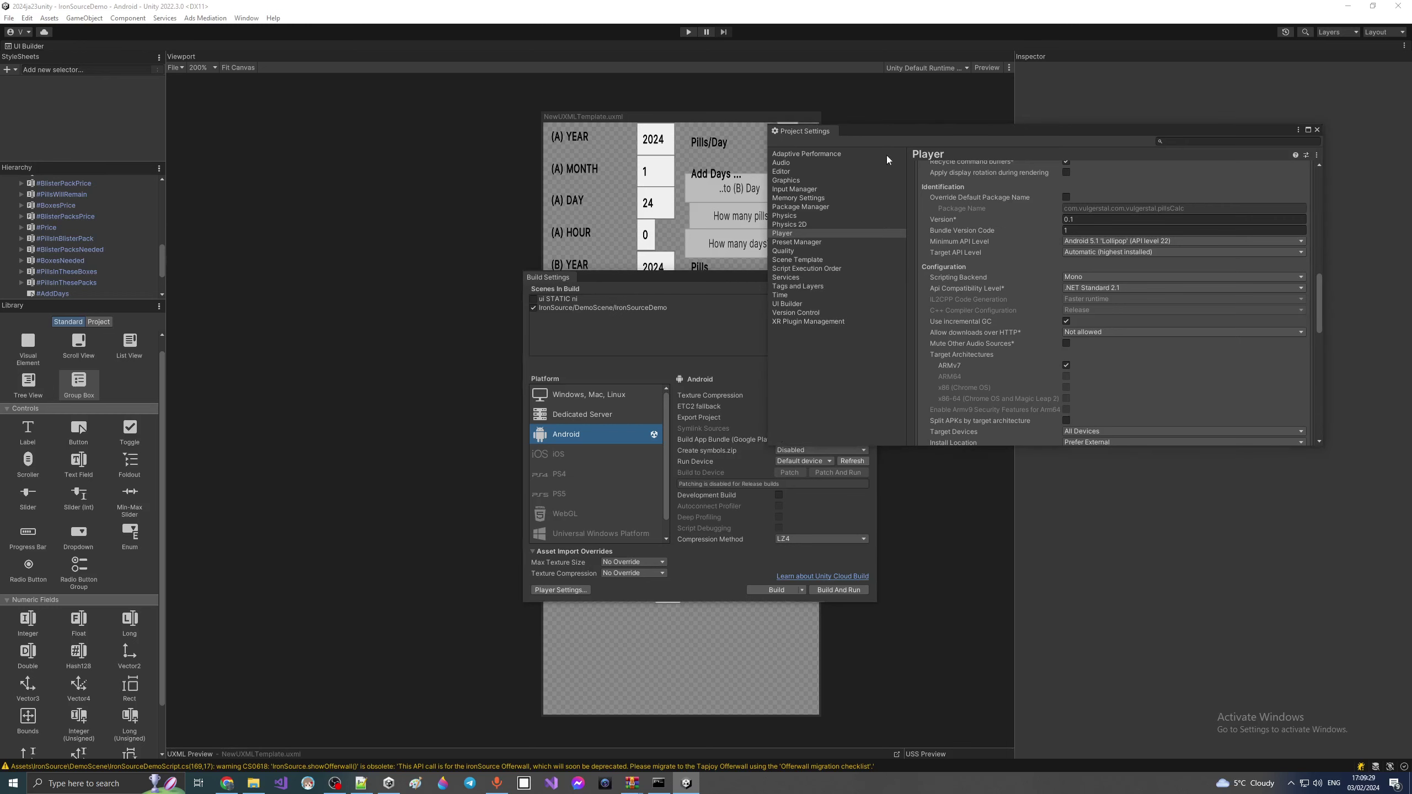
{"action": "left_click", "coordinate": [27, 17]}
{"action": "left_click", "coordinate": [27, 18]}
{"action": "left_click", "coordinate": [589, 277]}
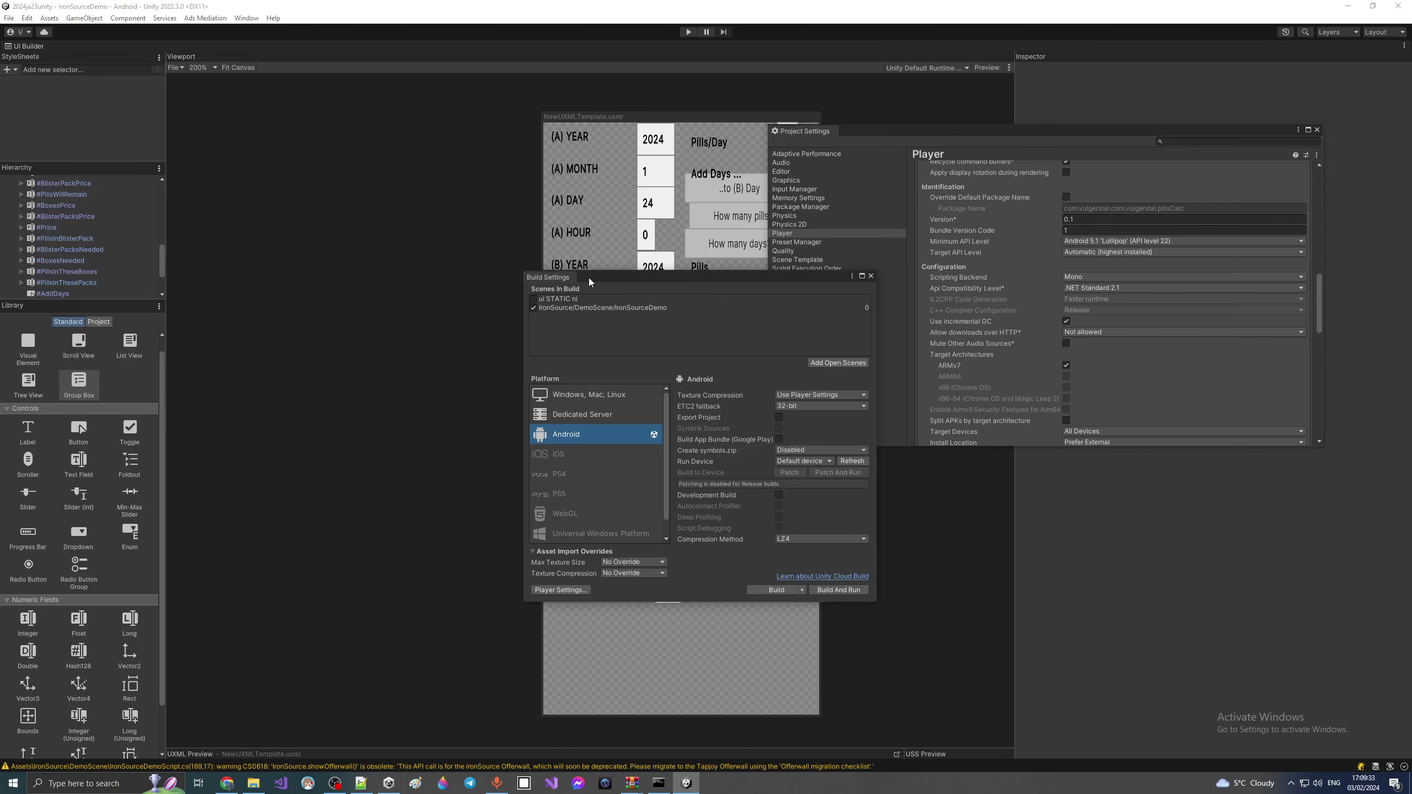
{"action": "left_click", "coordinate": [871, 132]}
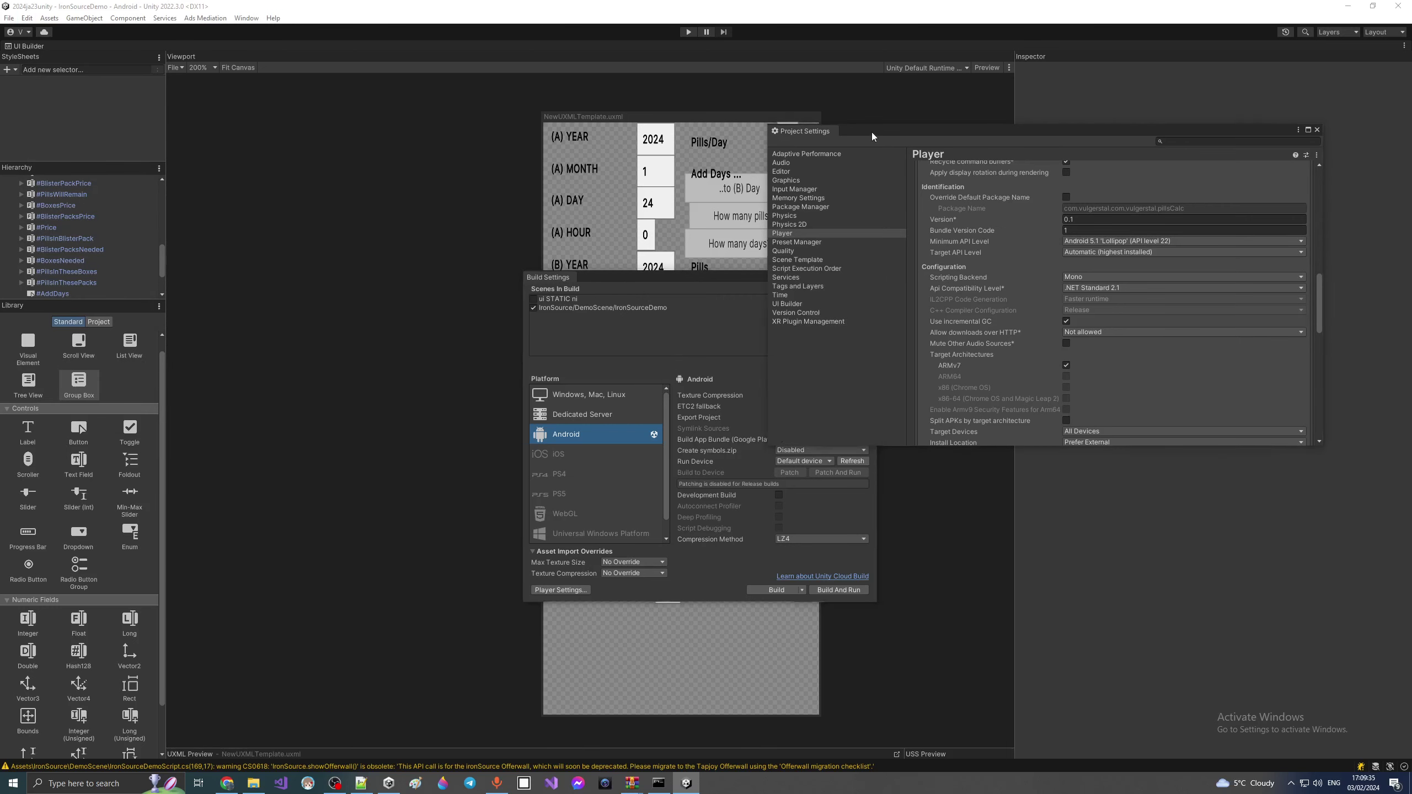
{"action": "left_click", "coordinate": [637, 288]}
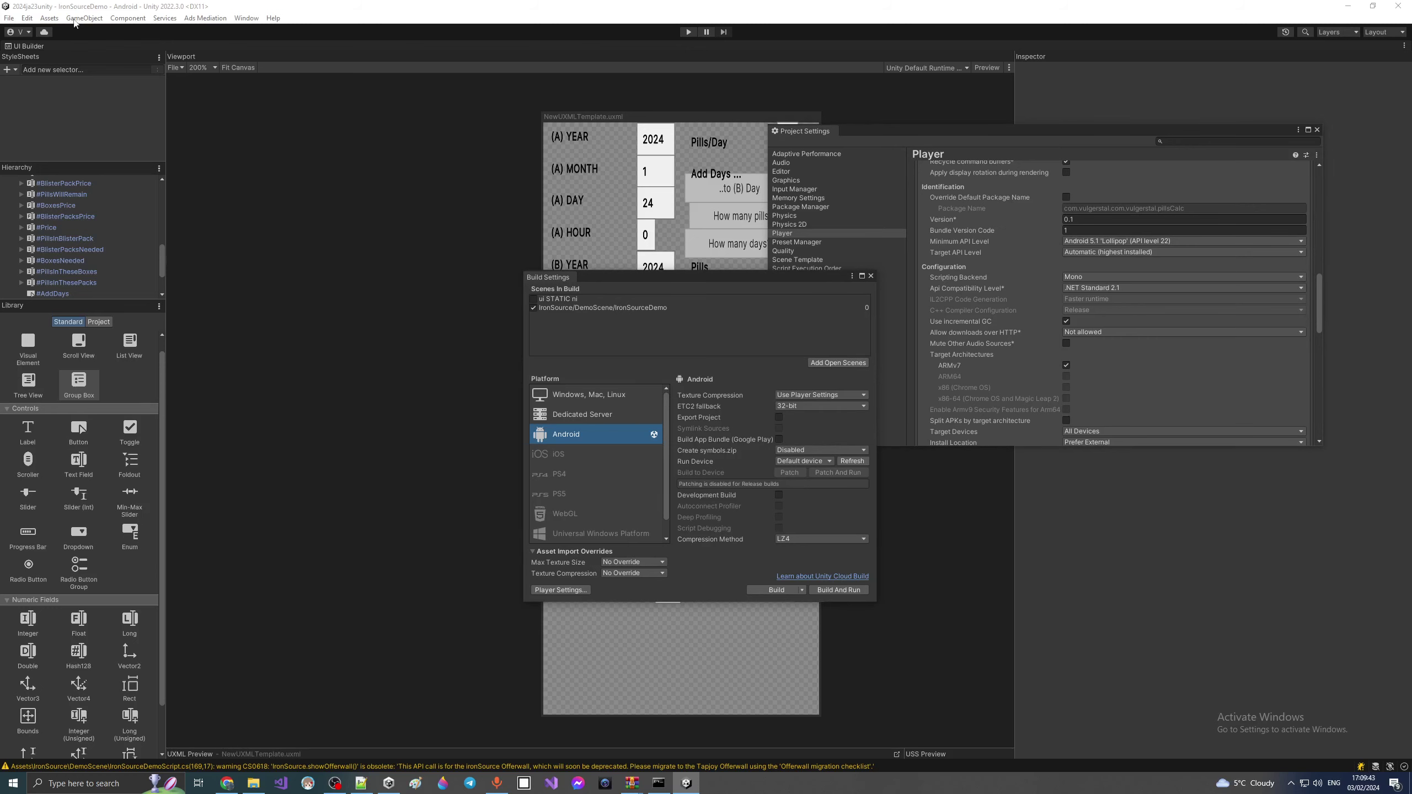
Step: Check the Edit menu, then switch between the Project Settings and Build Settings windows
{"action": "left_click", "coordinate": [27, 18]}
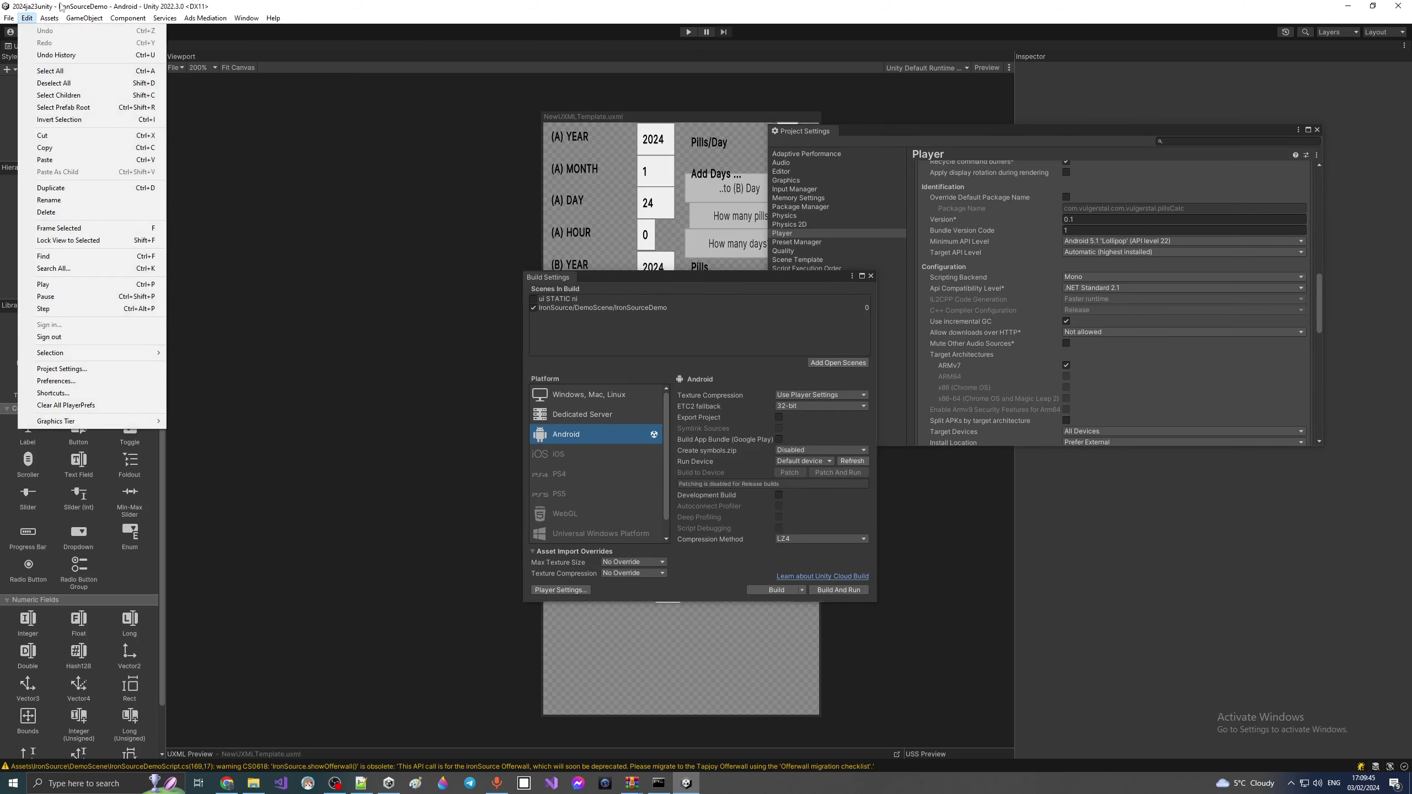
{"action": "key", "text": "Escape"}
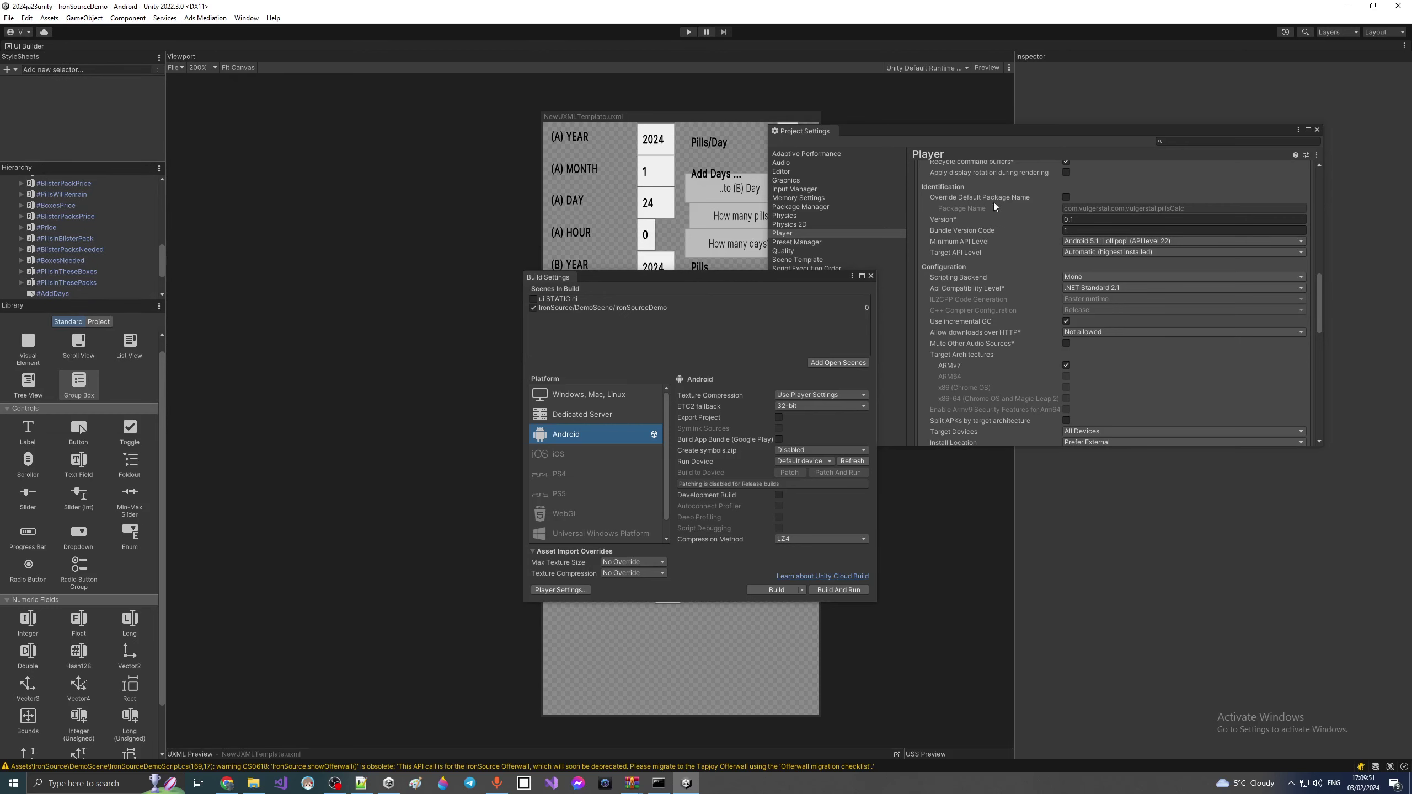
{"action": "left_click", "coordinate": [910, 142]}
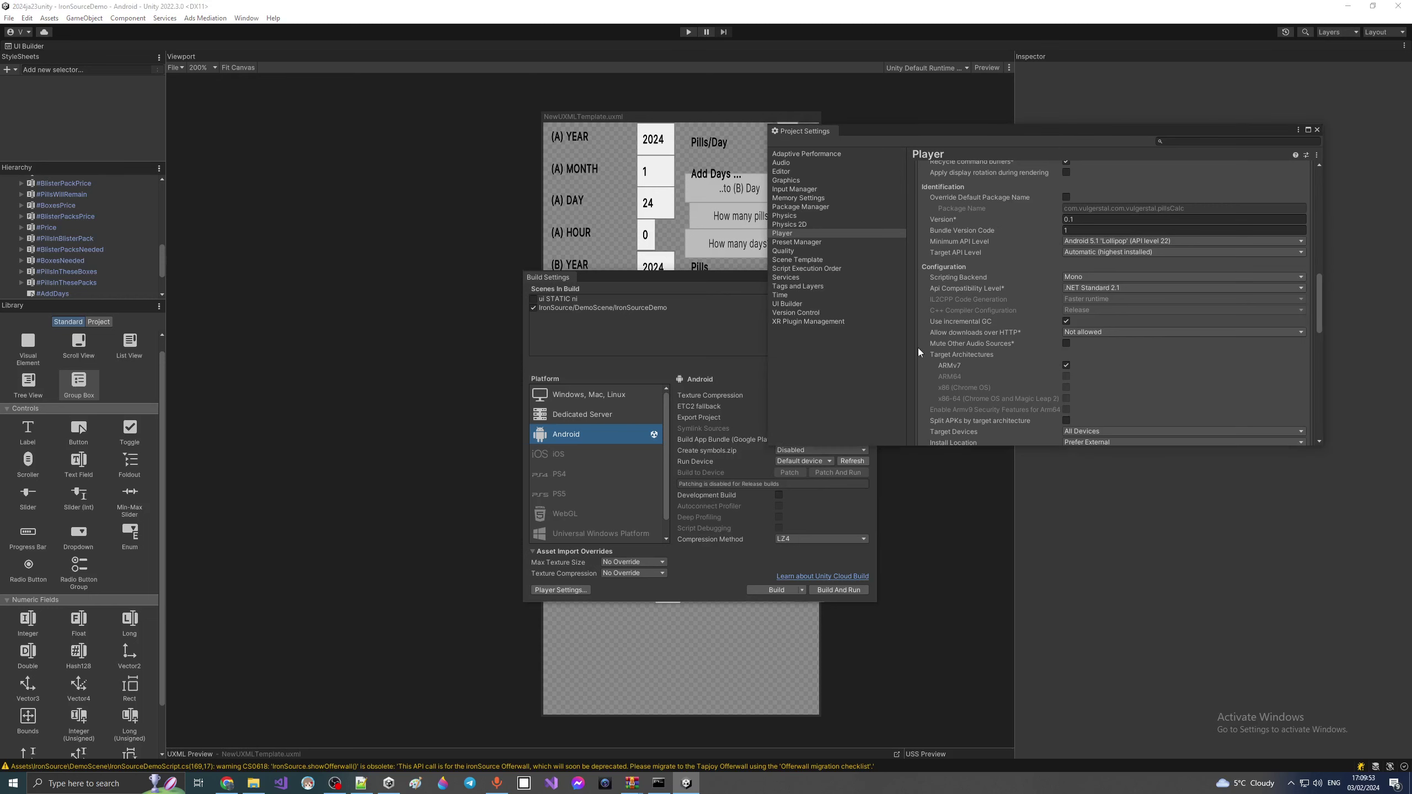
{"action": "left_click", "coordinate": [688, 307]}
{"action": "left_click", "coordinate": [778, 356]}
Step: Show the Window > Layouts submenu with Reset All Layouts highlighted
{"action": "left_click", "coordinate": [26, 17]}
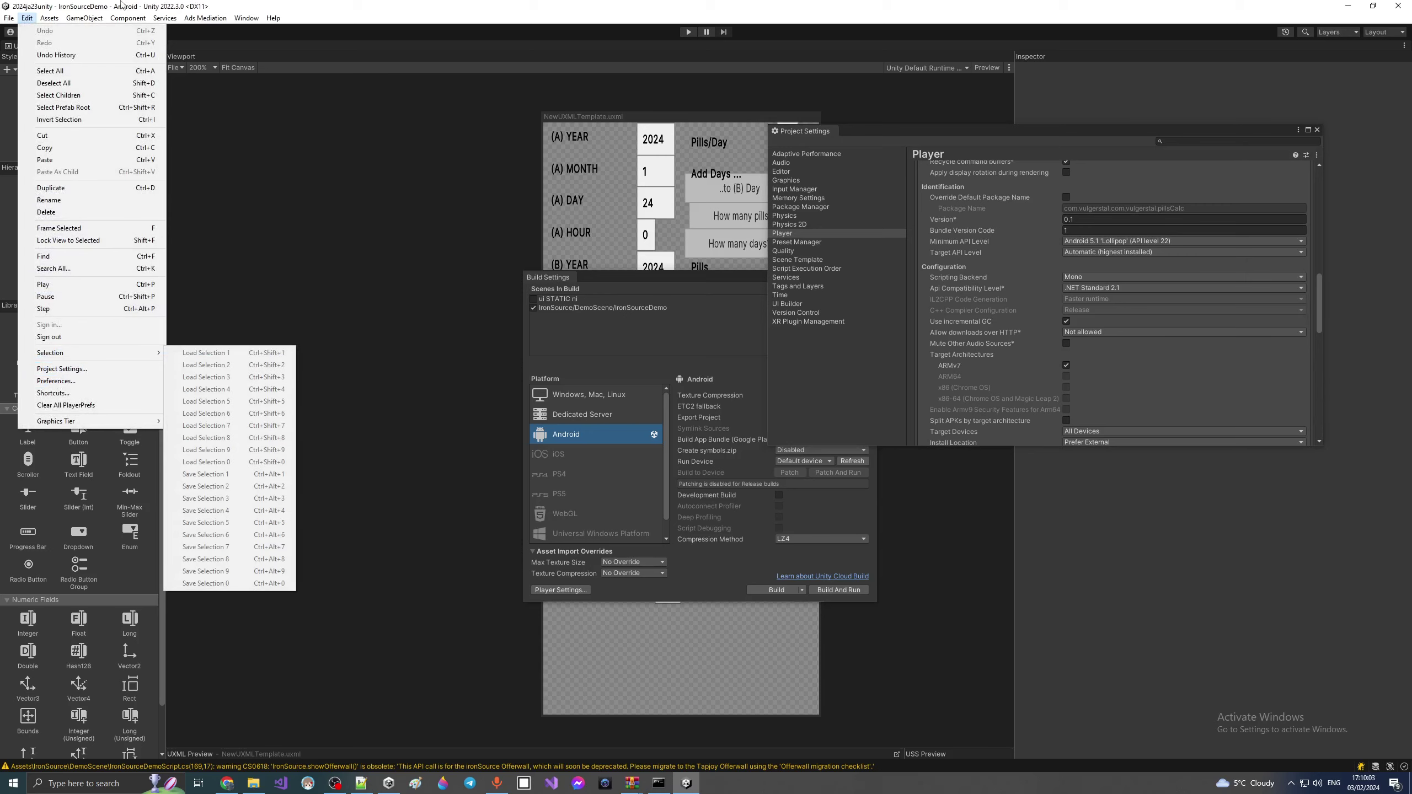
{"action": "key", "text": "Escape"}
{"action": "key", "text": "Escape"}
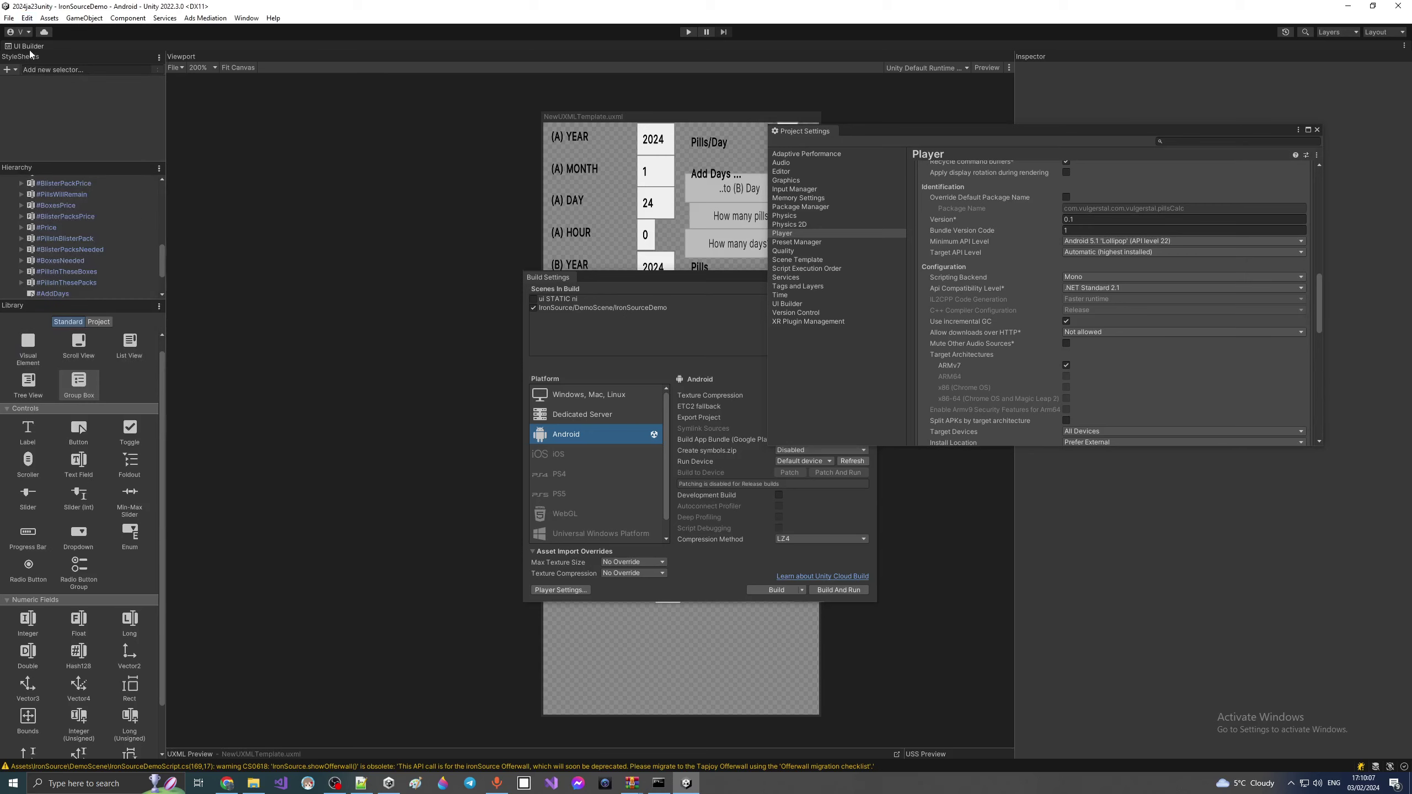
{"action": "left_click", "coordinate": [29, 20]}
{"action": "mouse_move", "coordinate": [246, 20]}
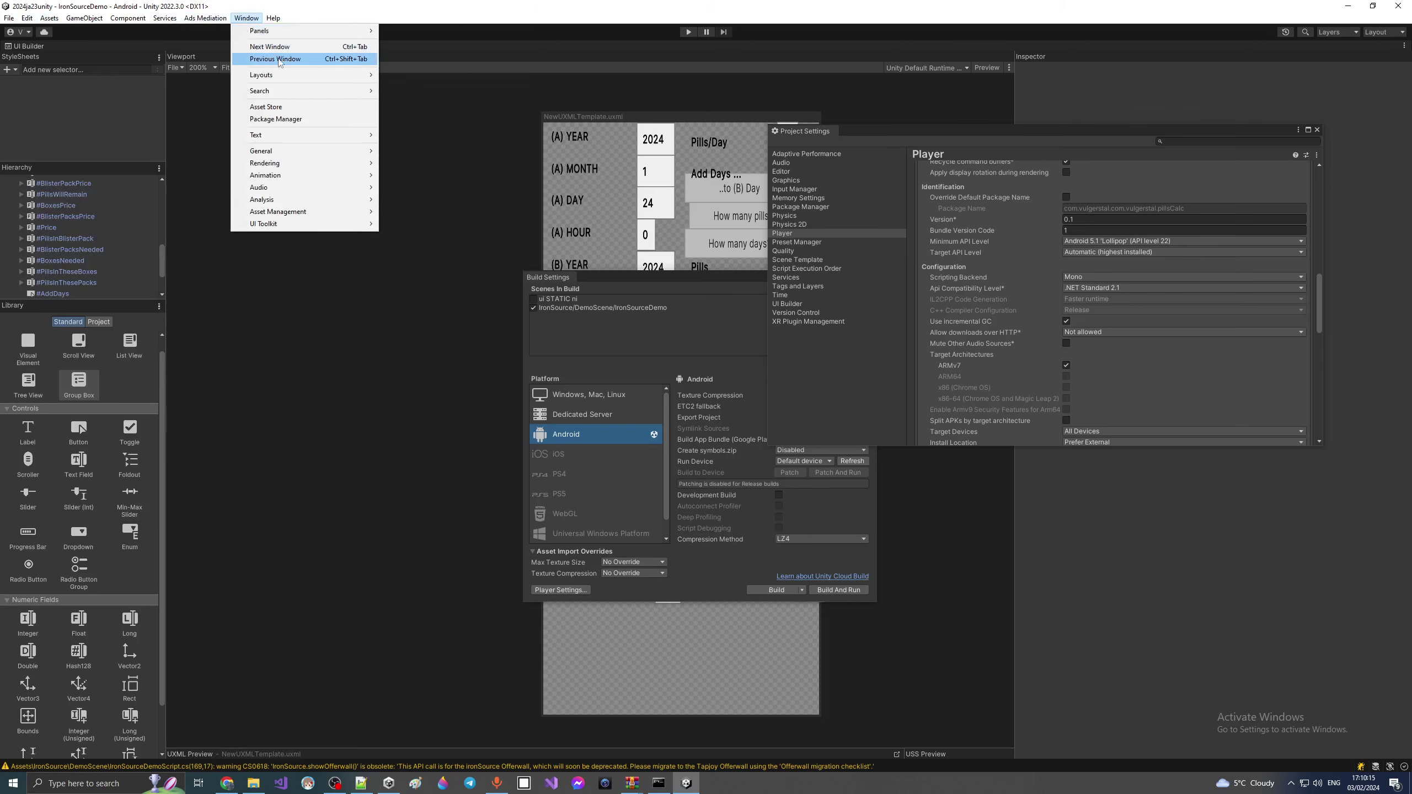
{"action": "mouse_move", "coordinate": [279, 78]}
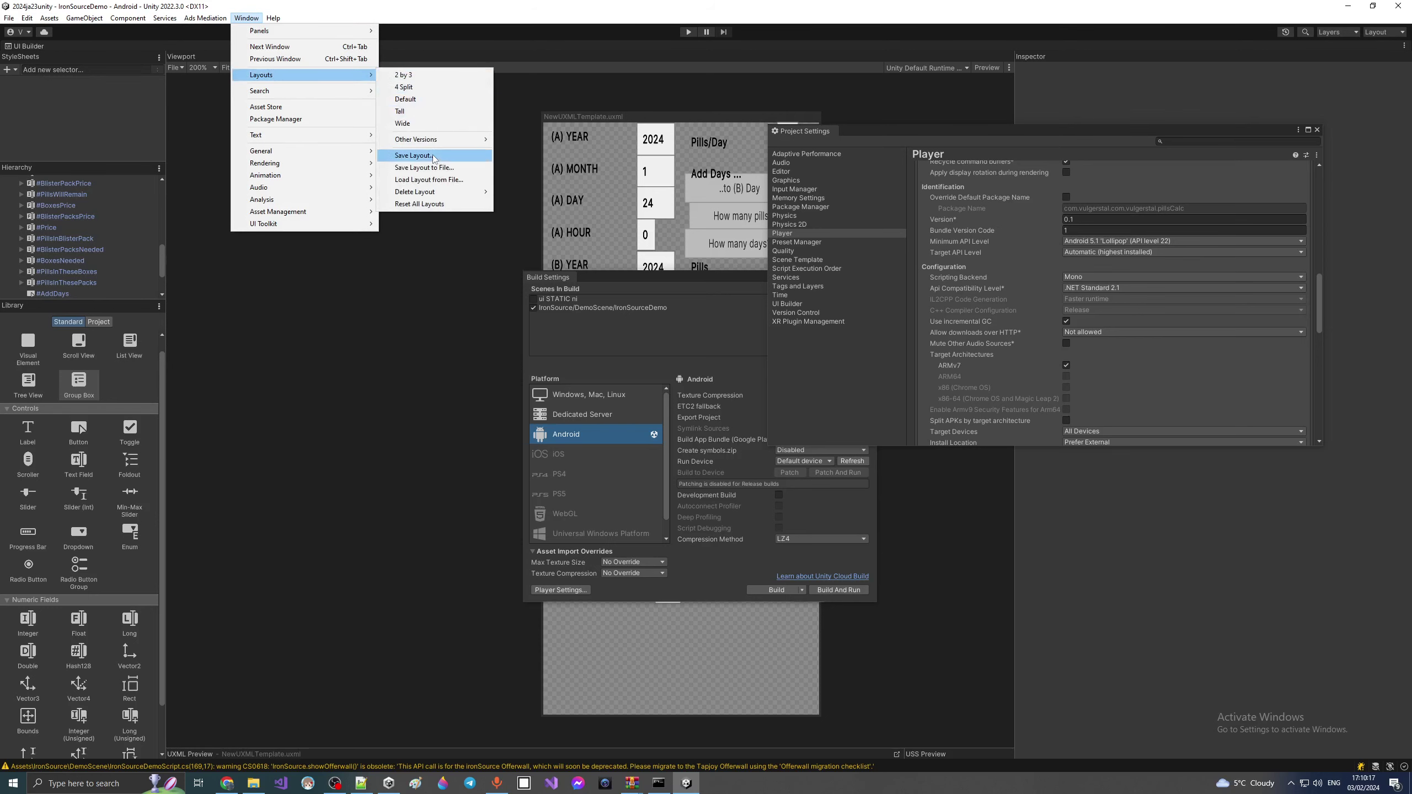
Step: Reset all layouts, retry Revert Factory Settings after the missing-layout error, then quit Unity
{"action": "left_click", "coordinate": [428, 205]}
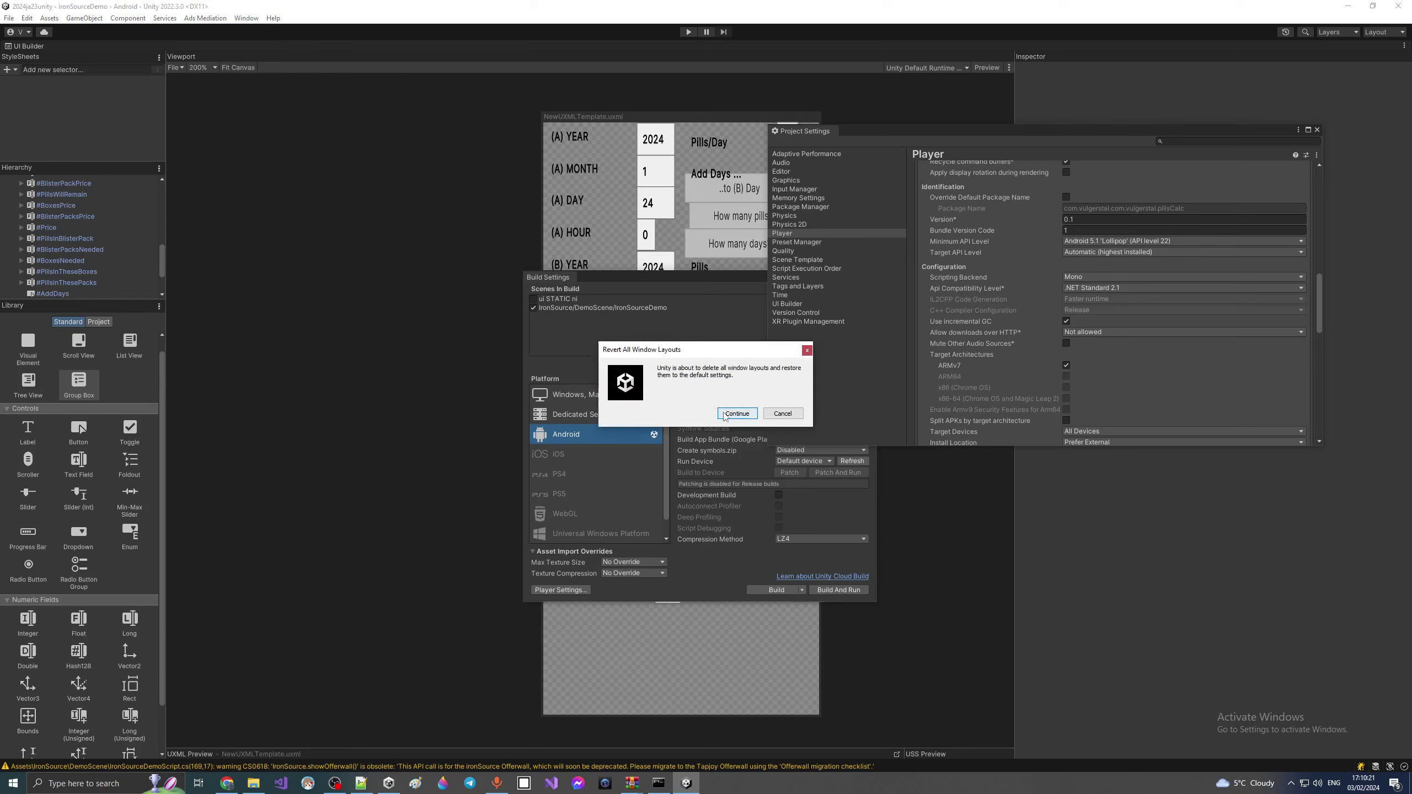
{"action": "left_click", "coordinate": [736, 413]}
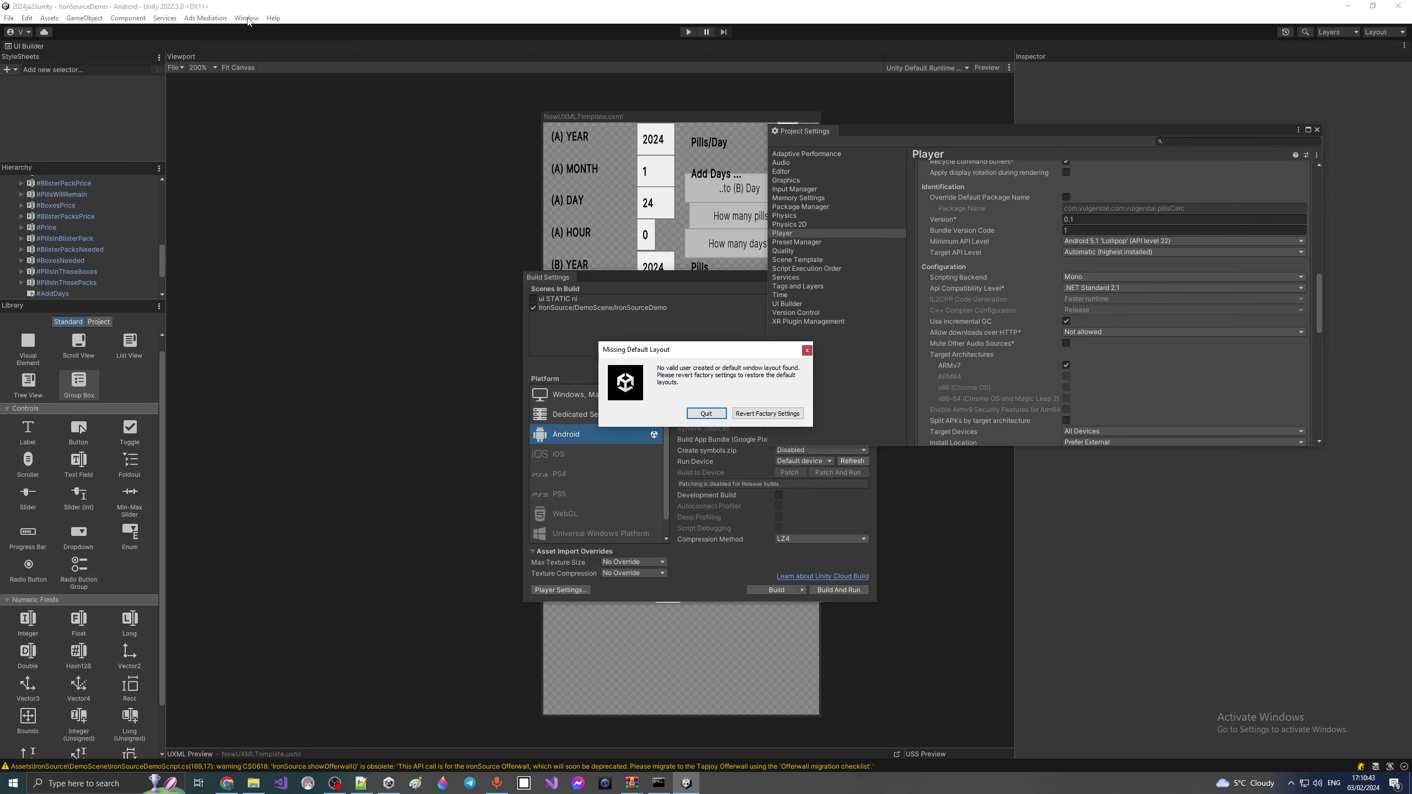
{"action": "left_click", "coordinate": [745, 420]}
{"action": "left_click", "coordinate": [747, 419]}
{"action": "left_click", "coordinate": [748, 419]}
{"action": "left_click", "coordinate": [748, 419]}
{"action": "left_click", "coordinate": [710, 417]}
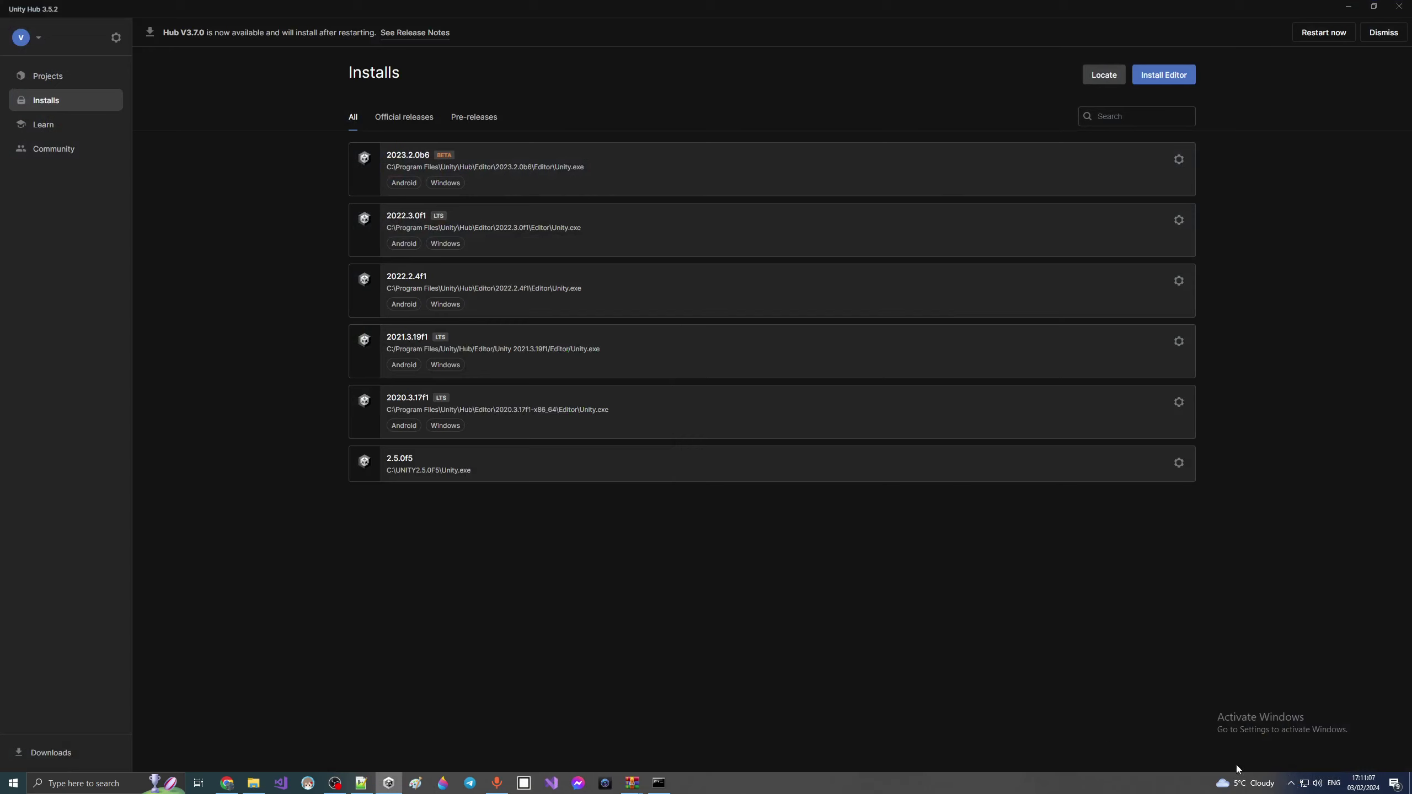
Step: Launch 2024a23unity from UnityLauncherPro in the system tray and accept the dependency resolver import
{"action": "left_click", "coordinate": [1291, 784]}
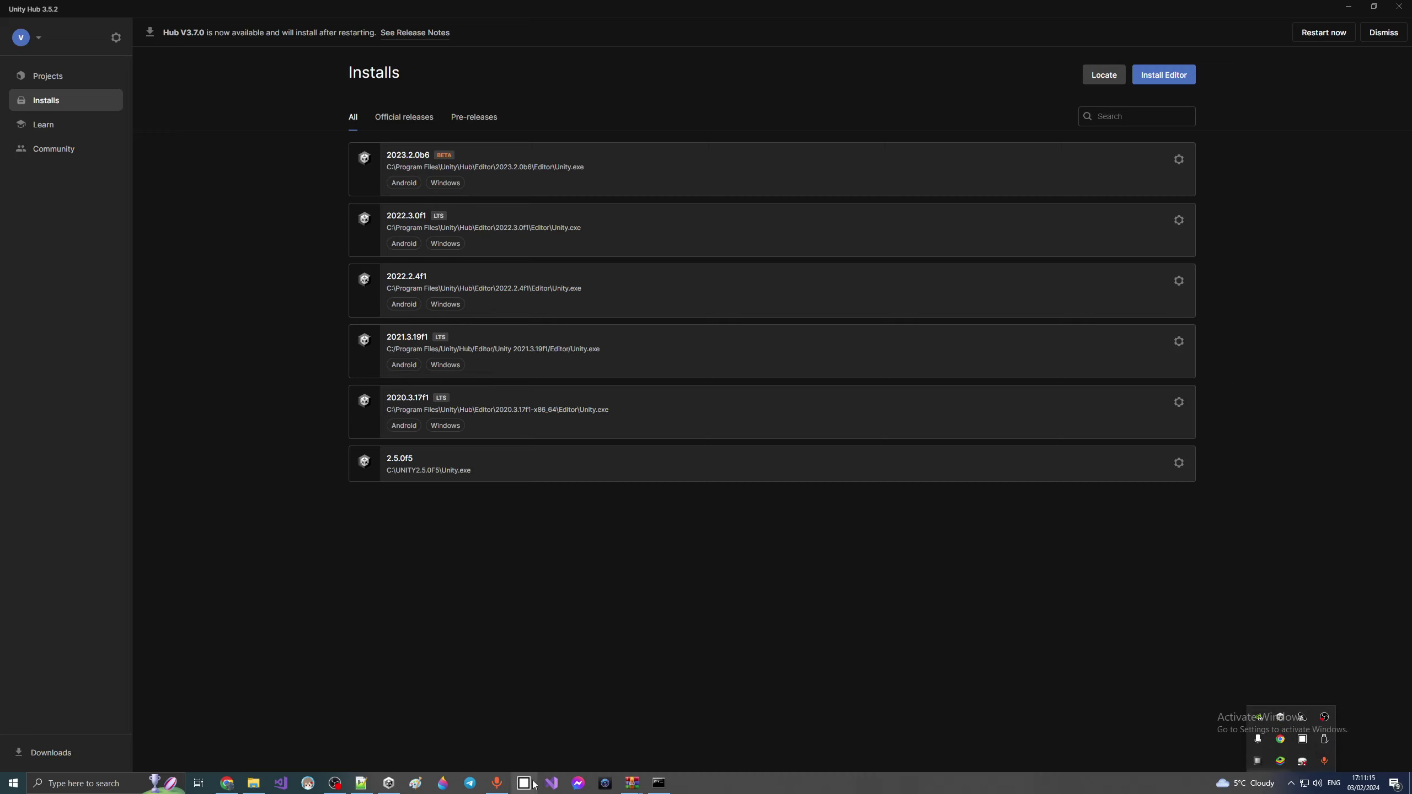
{"action": "left_click", "coordinate": [1301, 739]}
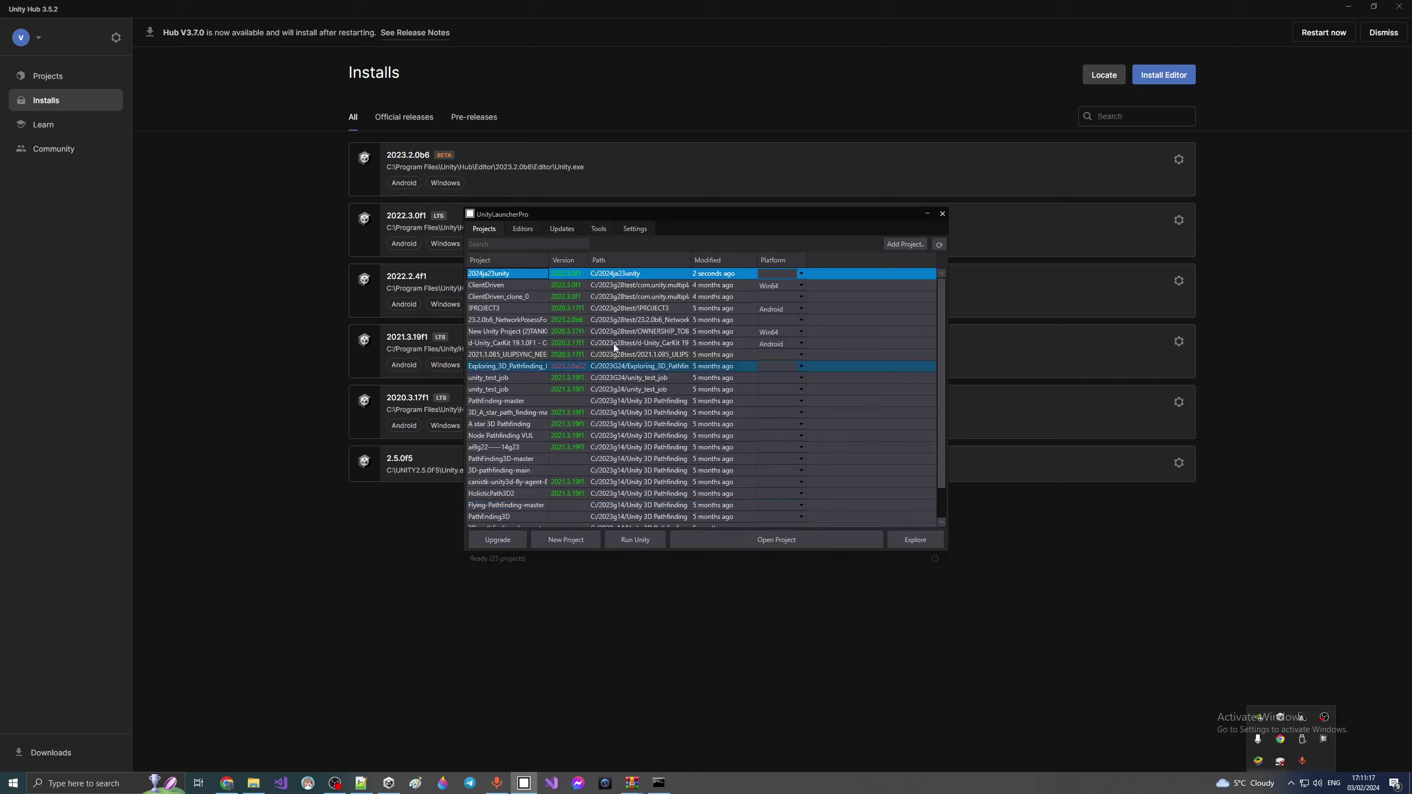
{"action": "left_click", "coordinate": [770, 539]}
{"action": "left_click", "coordinate": [769, 540]}
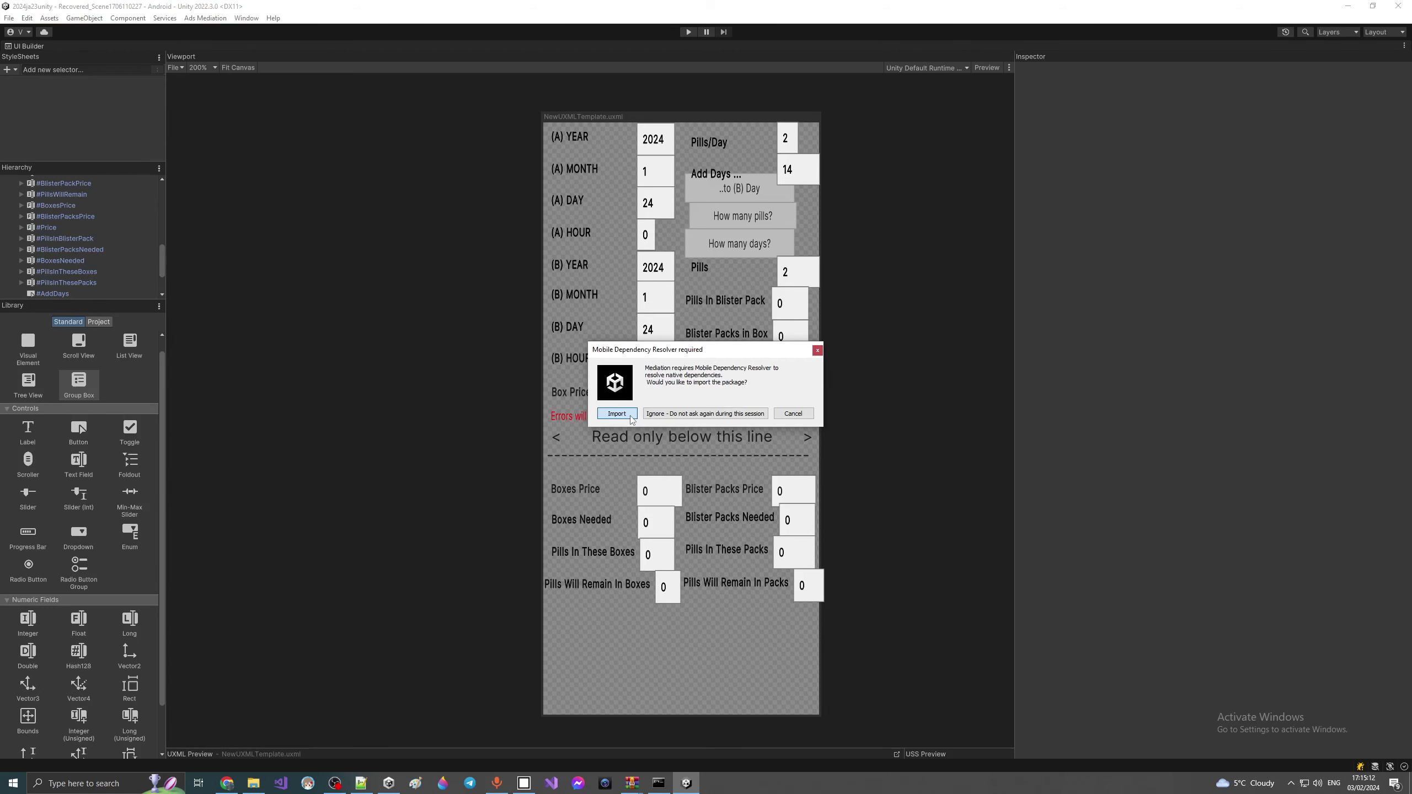
{"action": "left_click", "coordinate": [630, 416]}
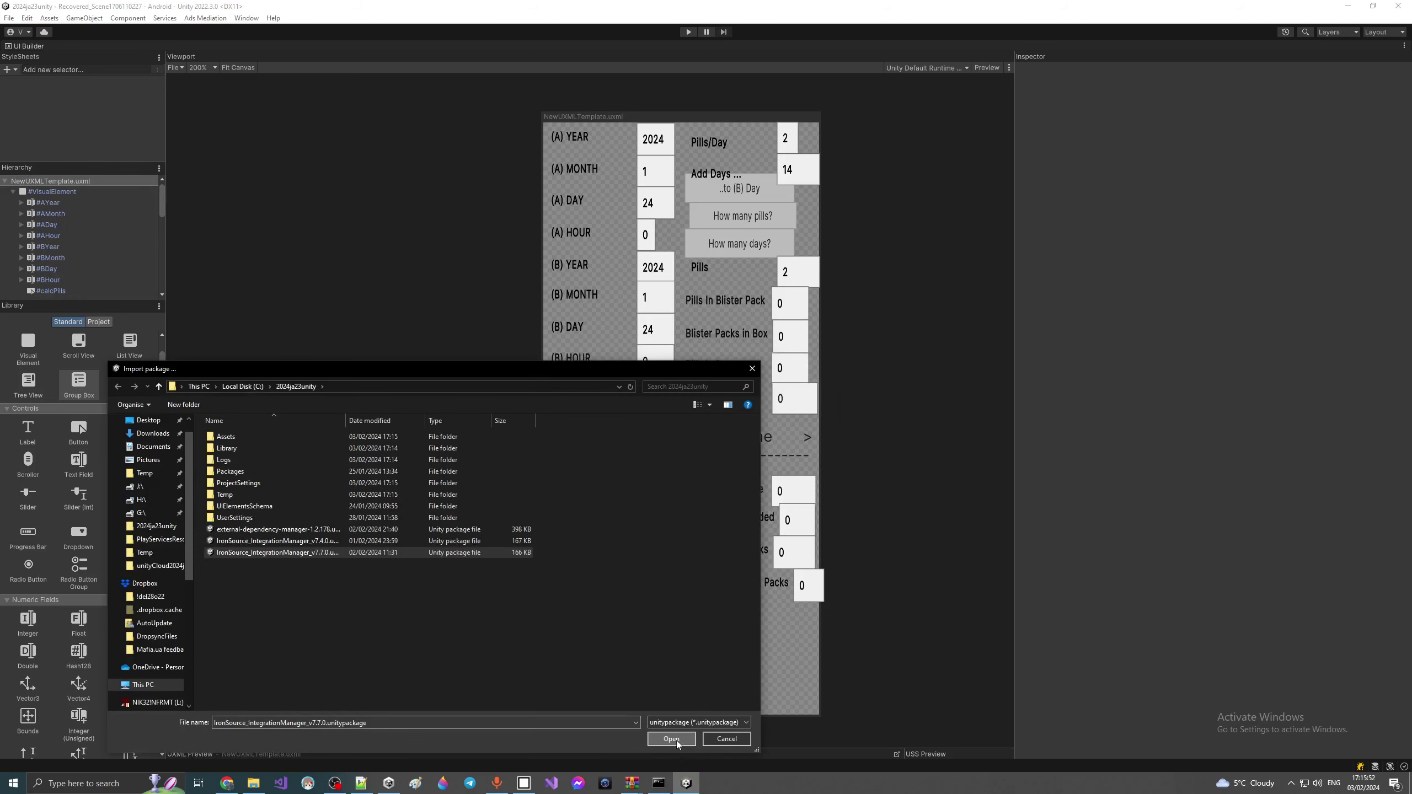
Step: Import IronSource Integration Manager v7.7.0, review adapters in the LevelPlay Integration Manager, then close it
{"action": "left_click", "coordinate": [671, 739]}
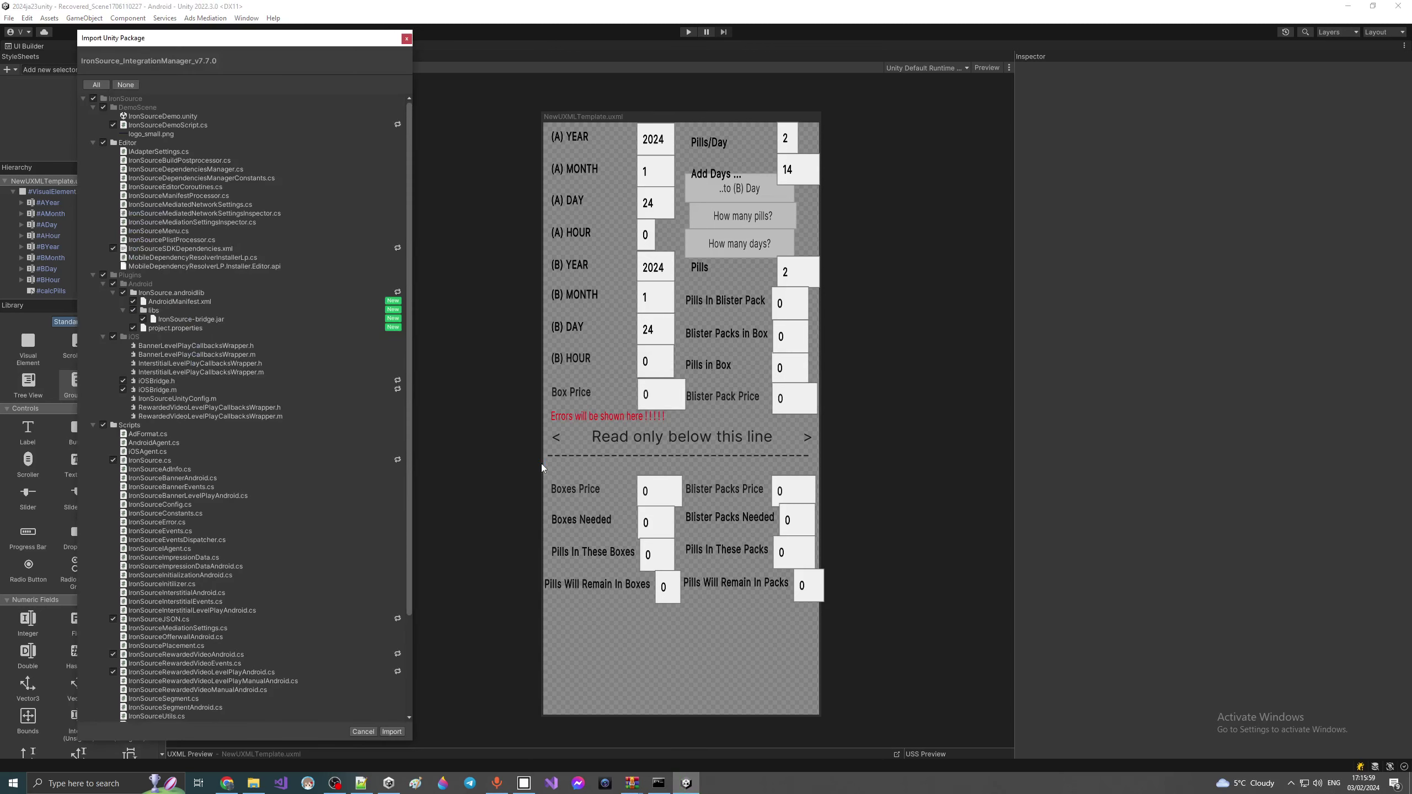
{"action": "left_click", "coordinate": [246, 18]}
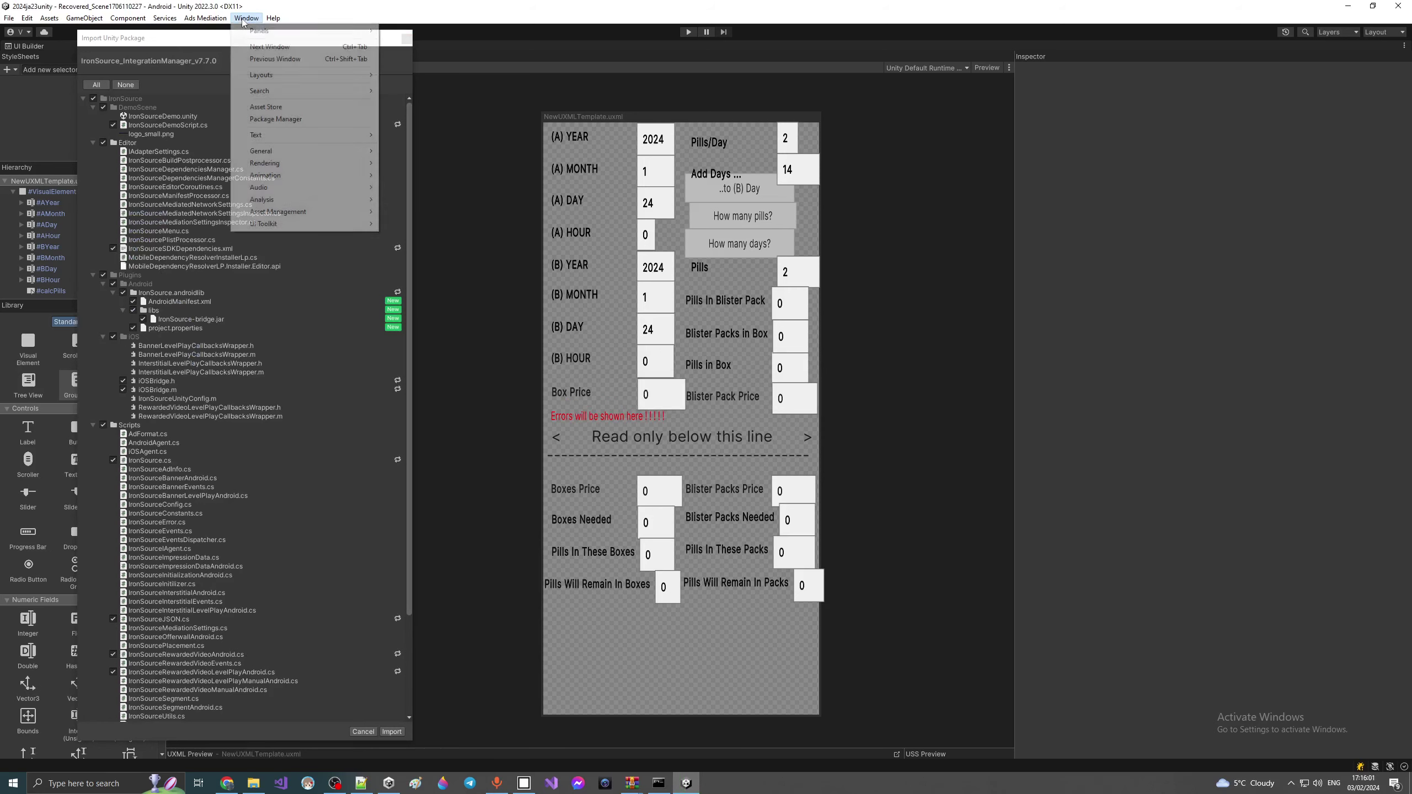
{"action": "mouse_move", "coordinate": [205, 19]}
{"action": "left_click", "coordinate": [204, 55]}
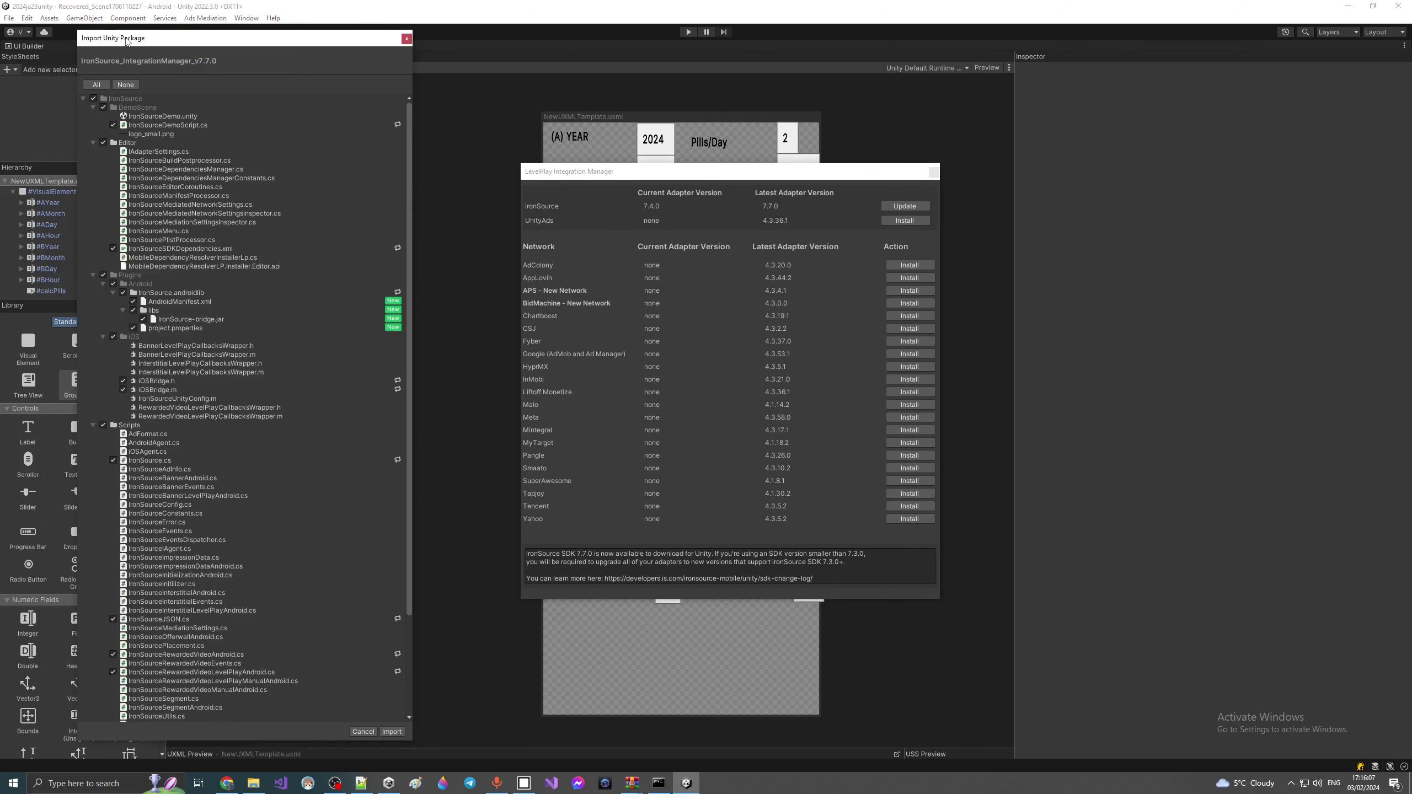
{"action": "left_click", "coordinate": [49, 18]}
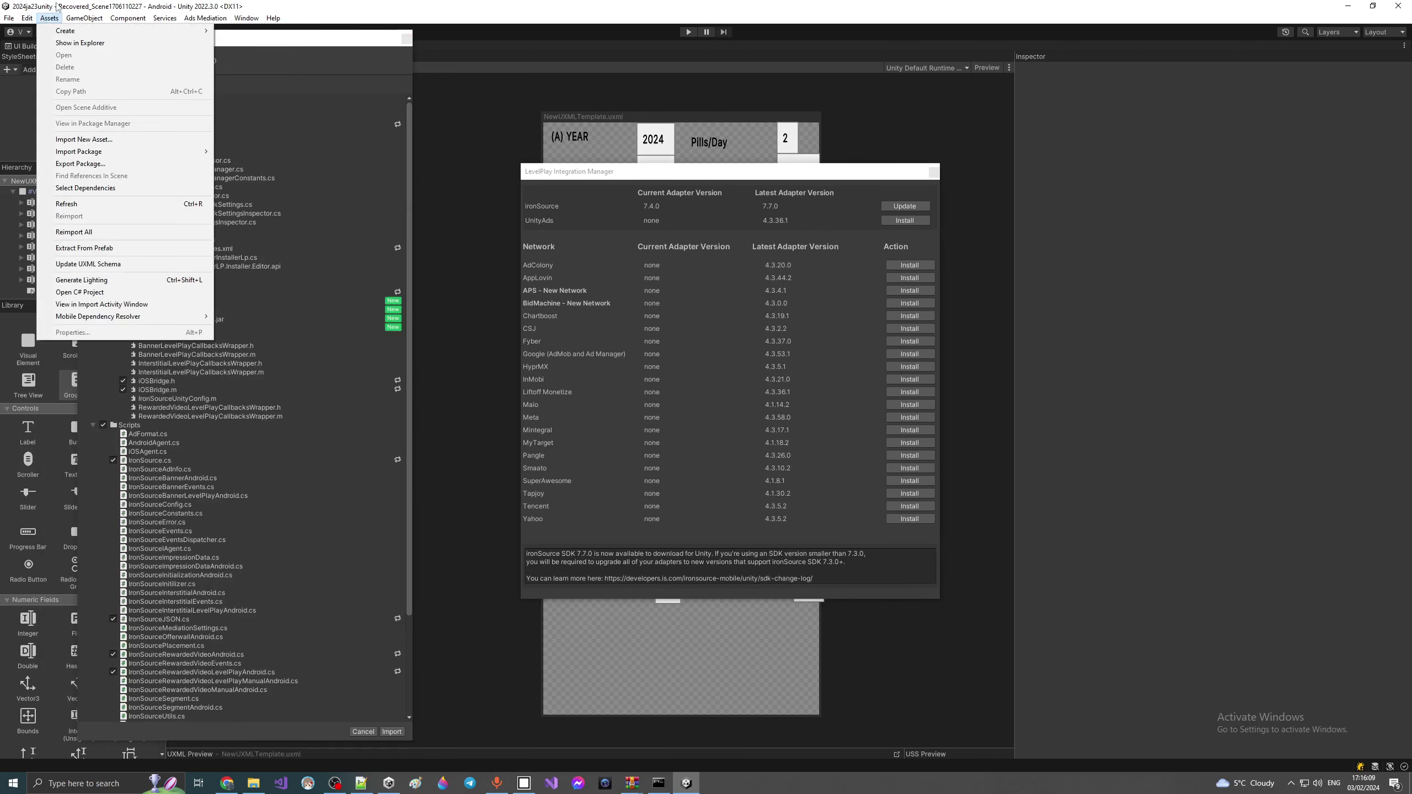
{"action": "left_click", "coordinate": [52, 18]}
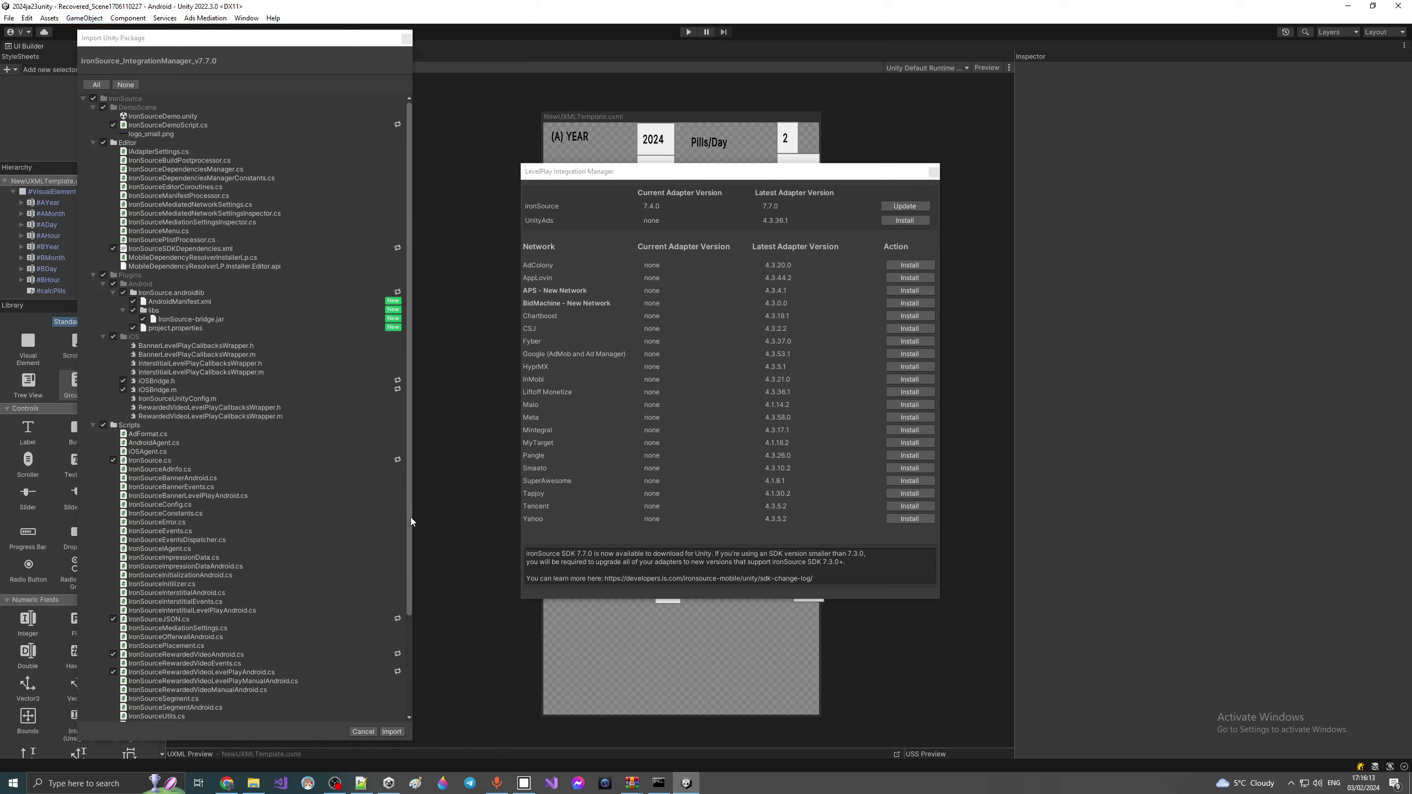
{"action": "left_click", "coordinate": [399, 731]}
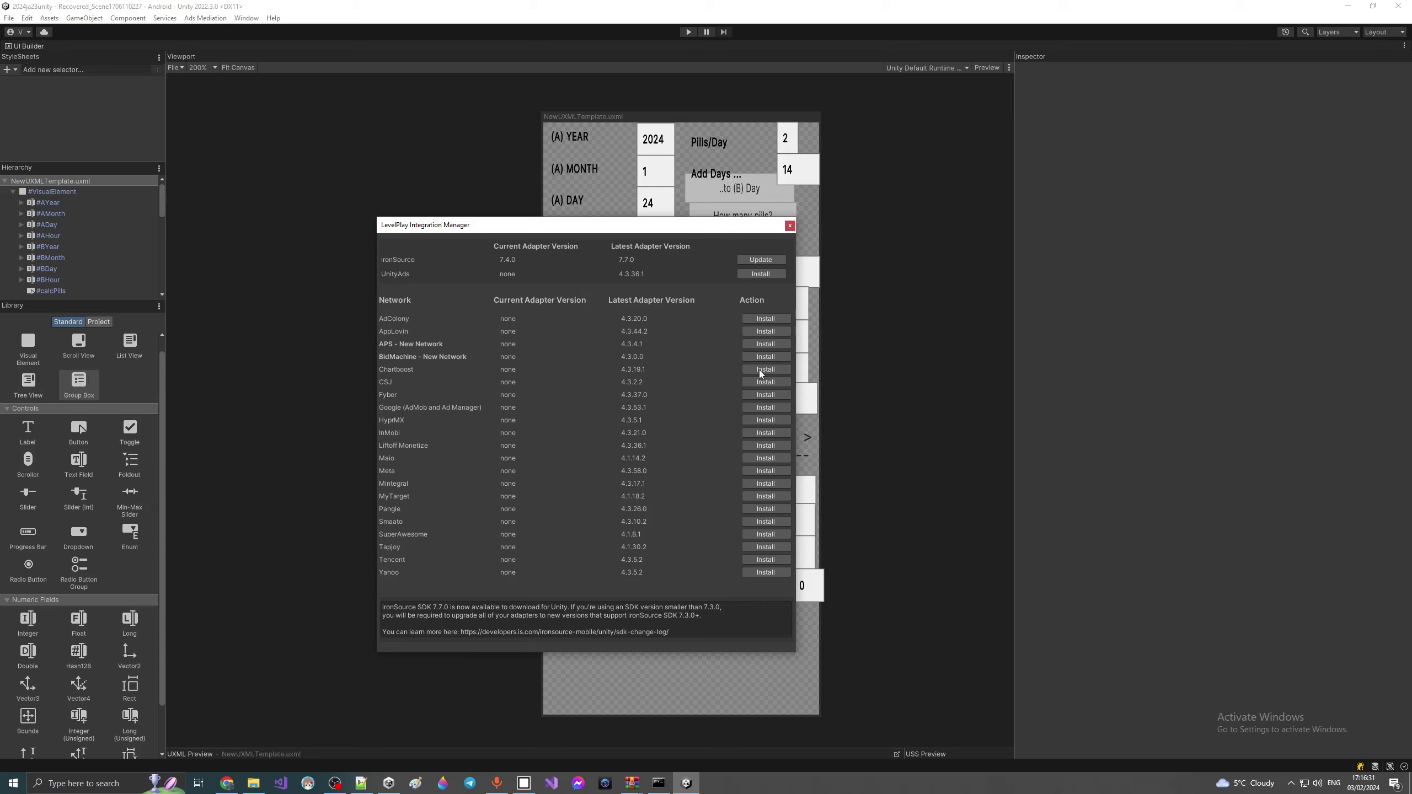
{"action": "left_click", "coordinate": [790, 226]}
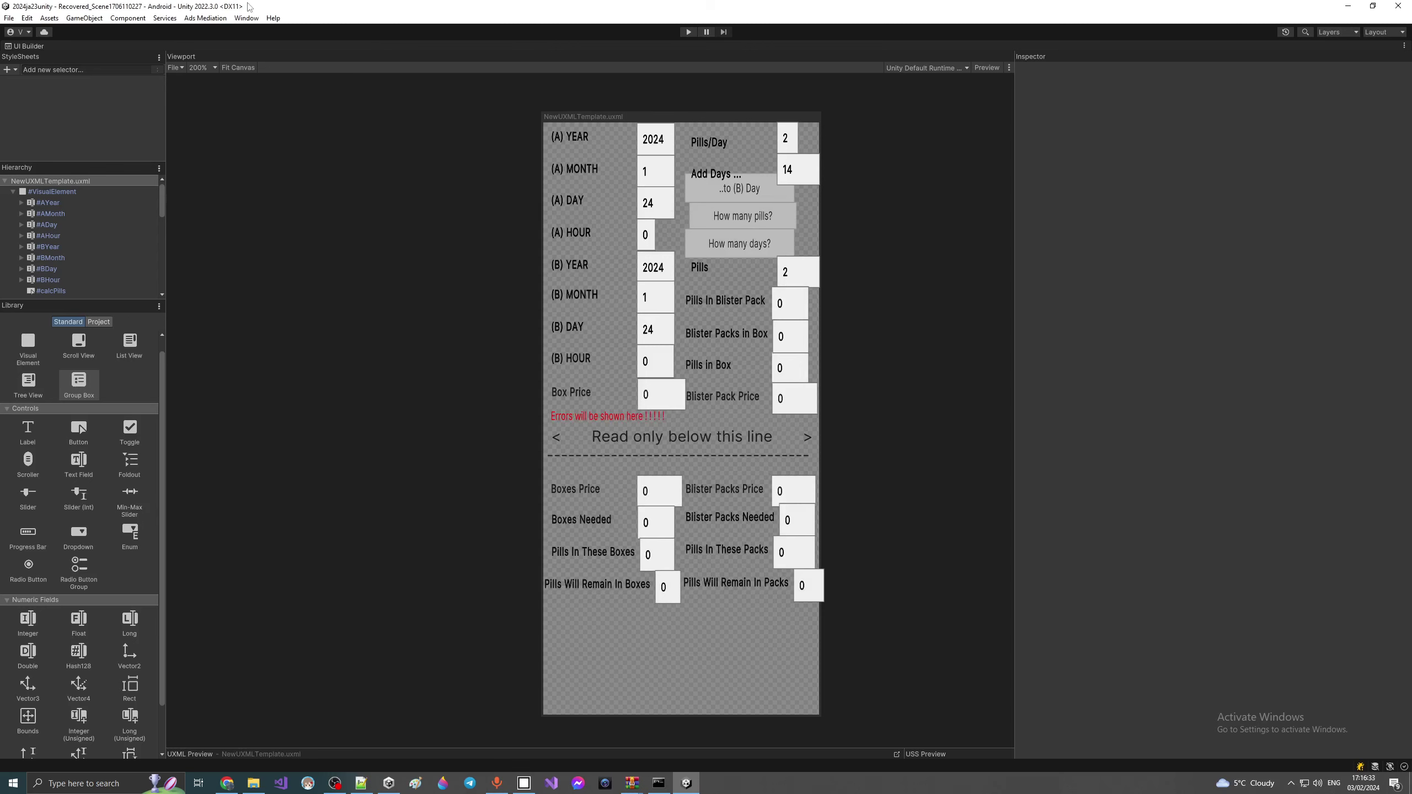
Step: Open the IronSourceDemo.unity scene from Assets/IronSource/DemoScene
{"action": "left_click", "coordinate": [206, 18]}
{"action": "left_click", "coordinate": [212, 55]}
{"action": "left_click", "coordinate": [10, 18]}
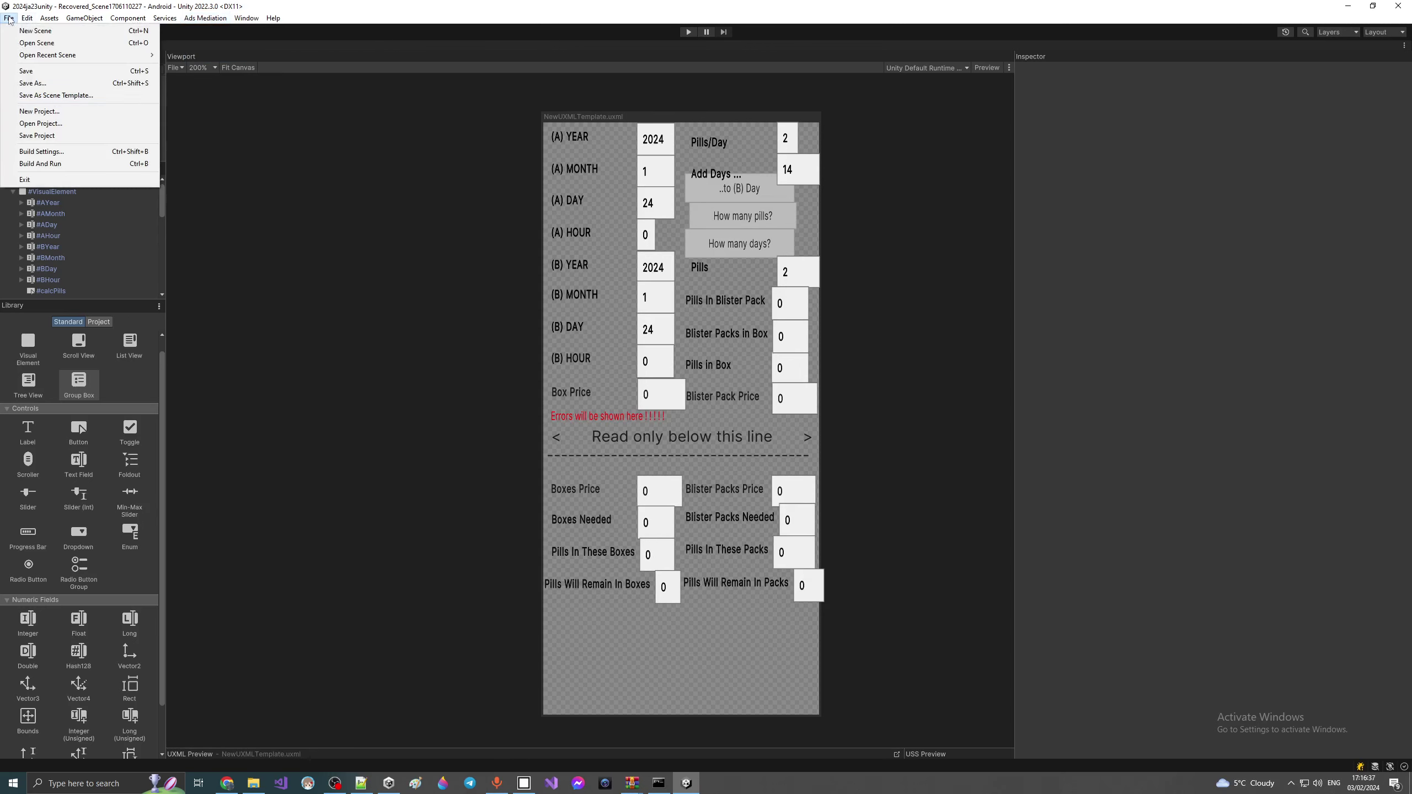
{"action": "left_click", "coordinate": [40, 151]}
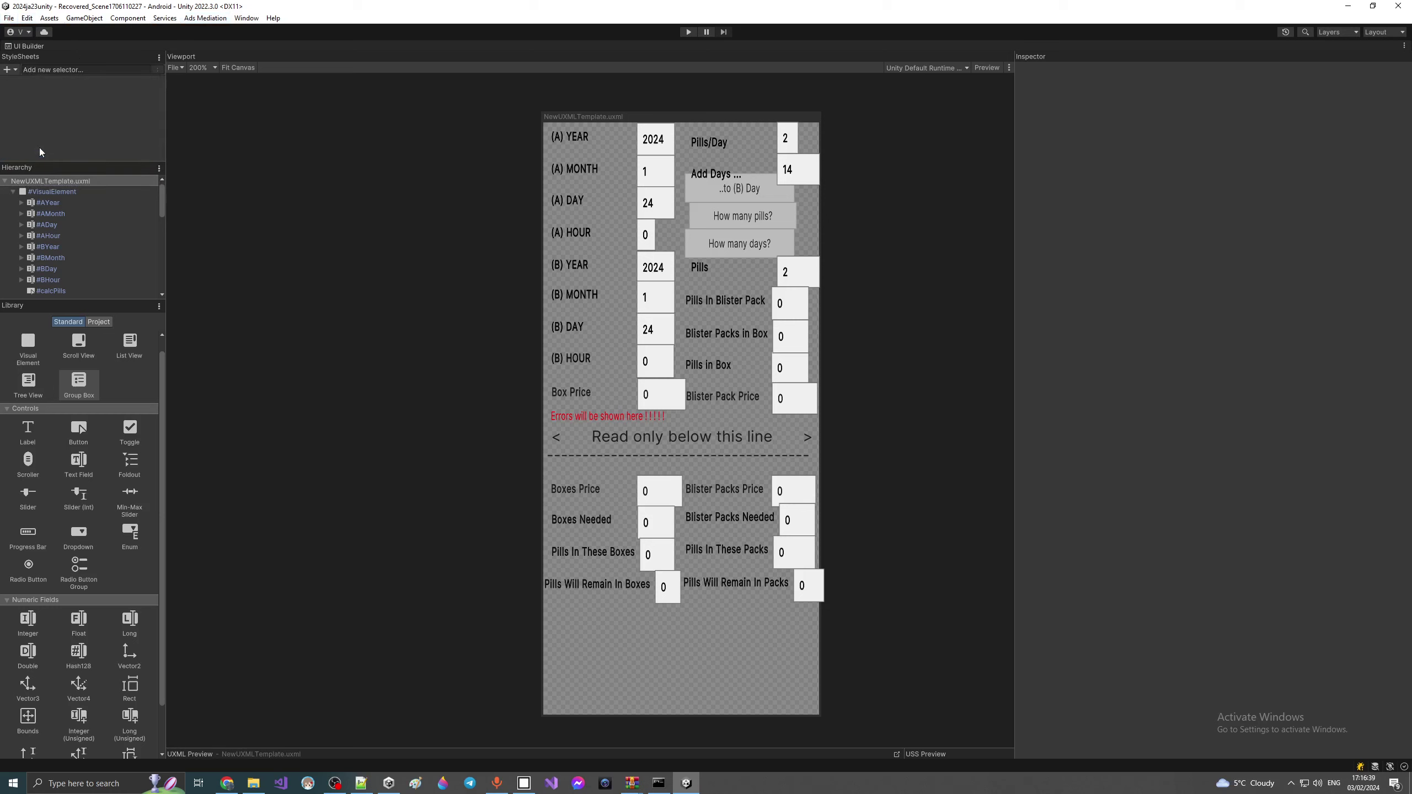
{"action": "left_click", "coordinate": [10, 18]}
{"action": "left_click", "coordinate": [26, 43]}
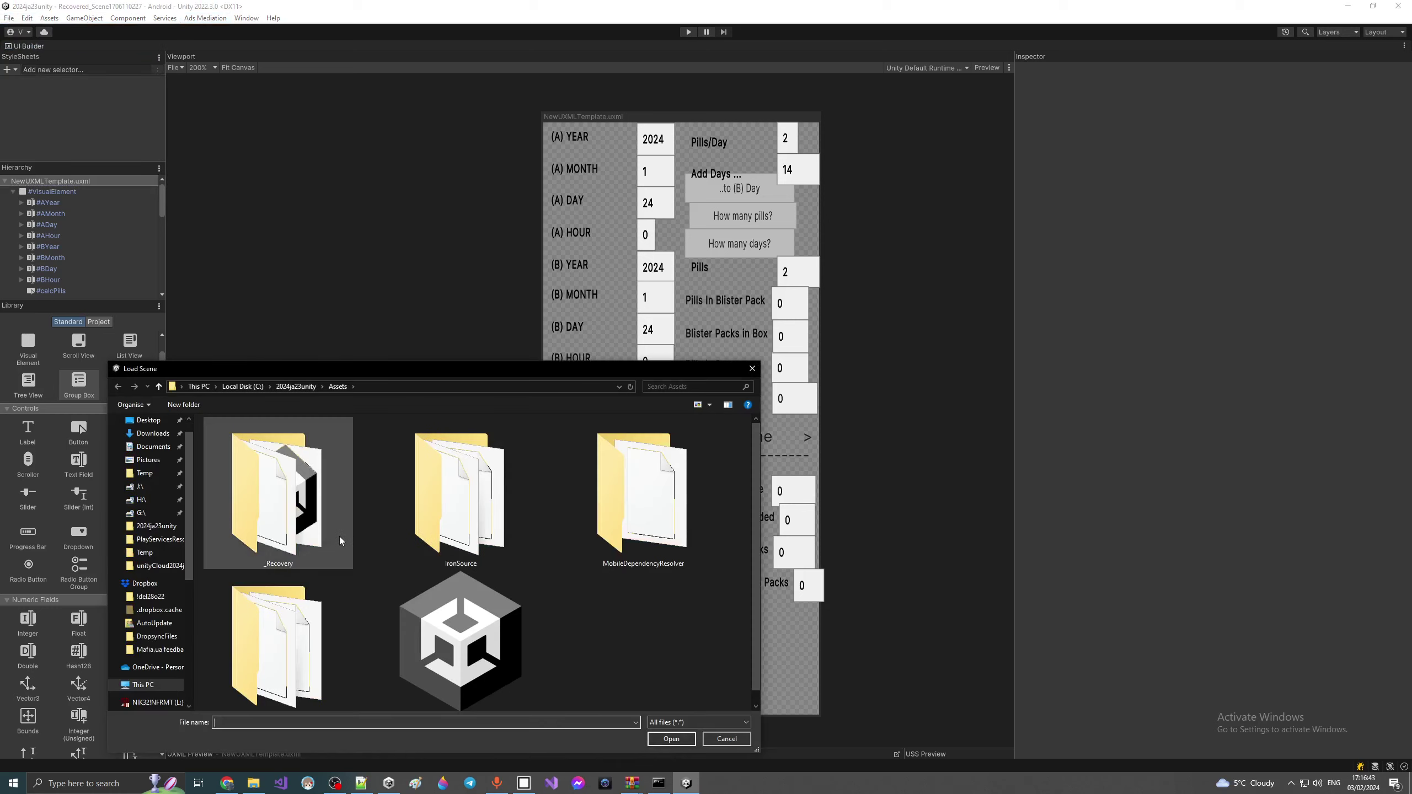
{"action": "double_click", "coordinate": [451, 505]}
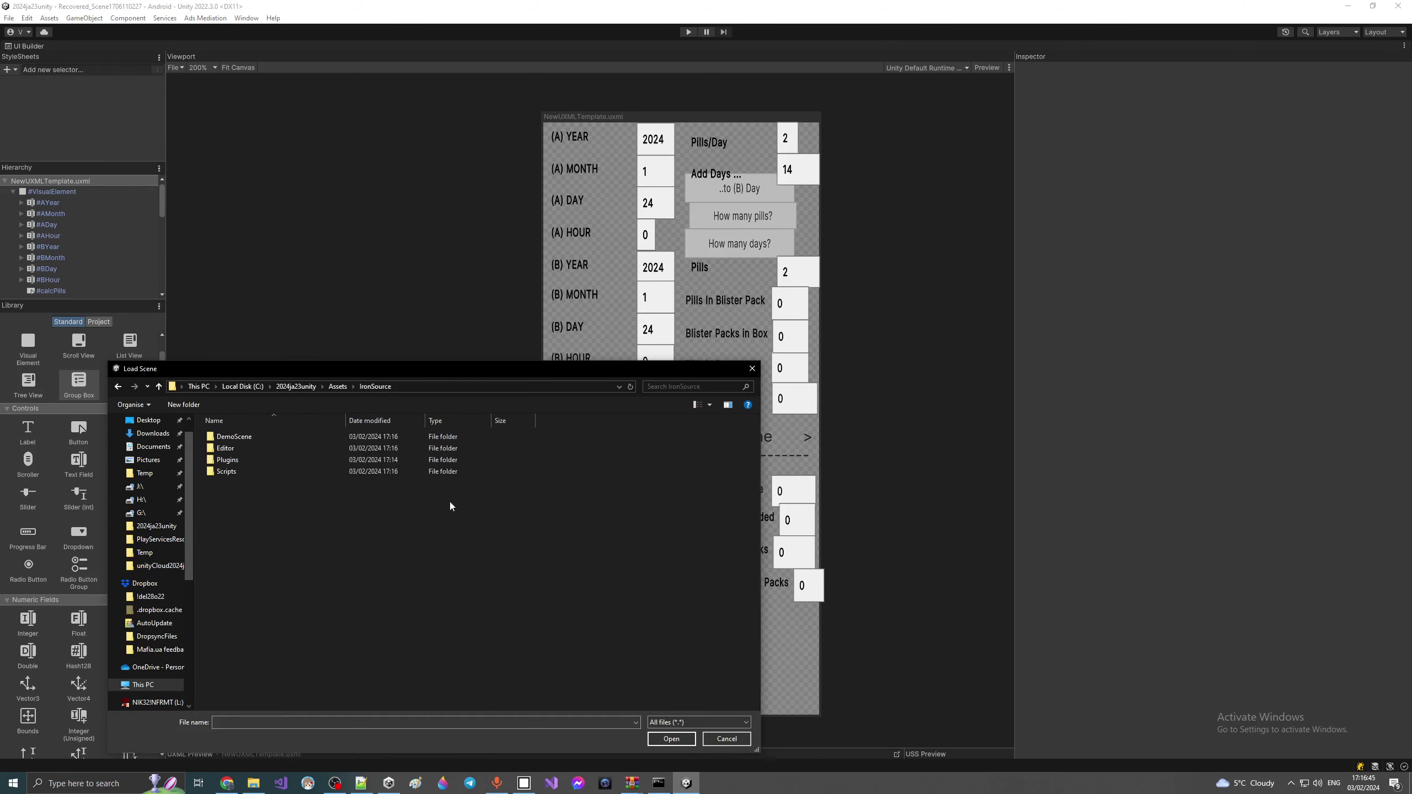
{"action": "double_click", "coordinate": [217, 438]}
{"action": "double_click", "coordinate": [216, 440]}
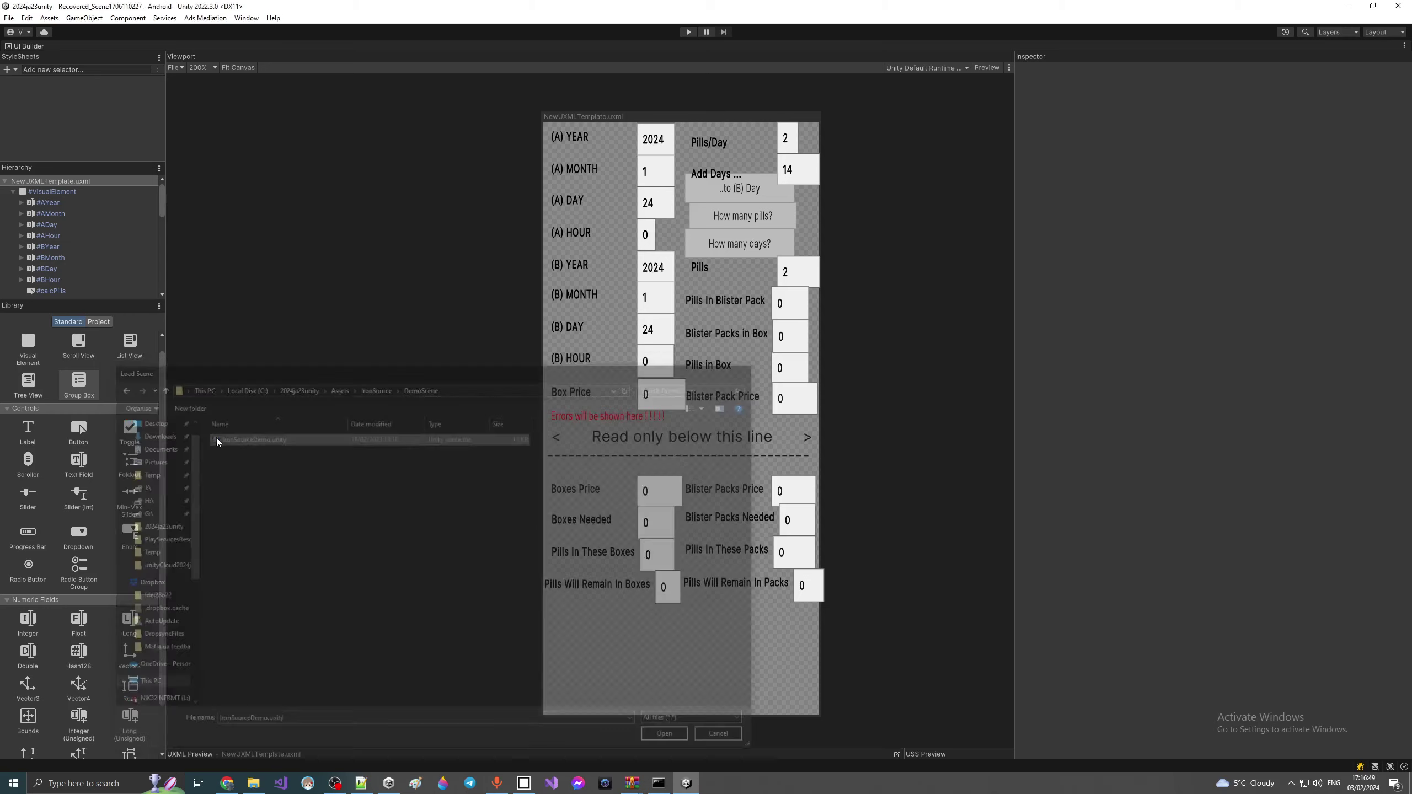
Step: Save the project and close Unity Editor
{"action": "left_click", "coordinate": [8, 18]}
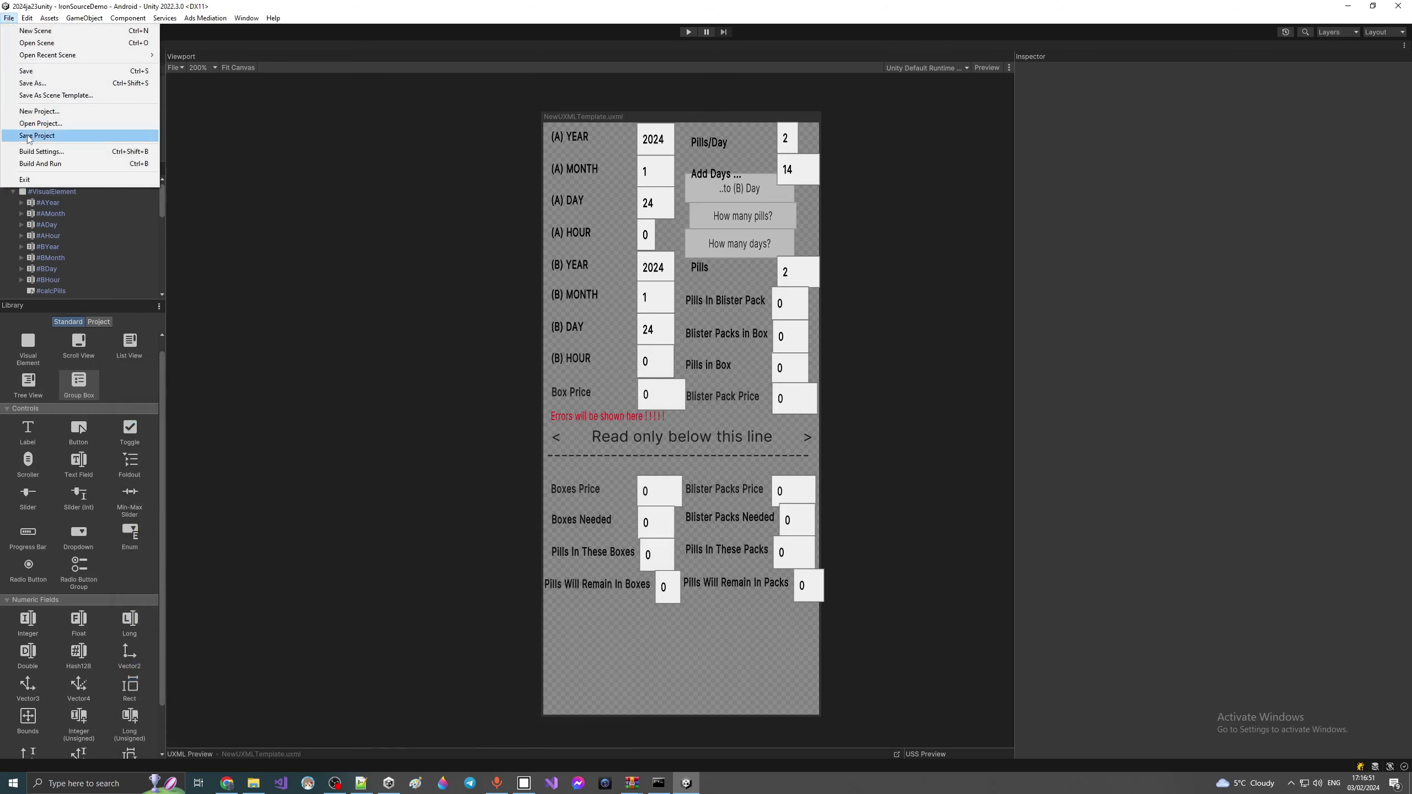
{"action": "left_click", "coordinate": [24, 151]}
{"action": "left_click", "coordinate": [8, 18]}
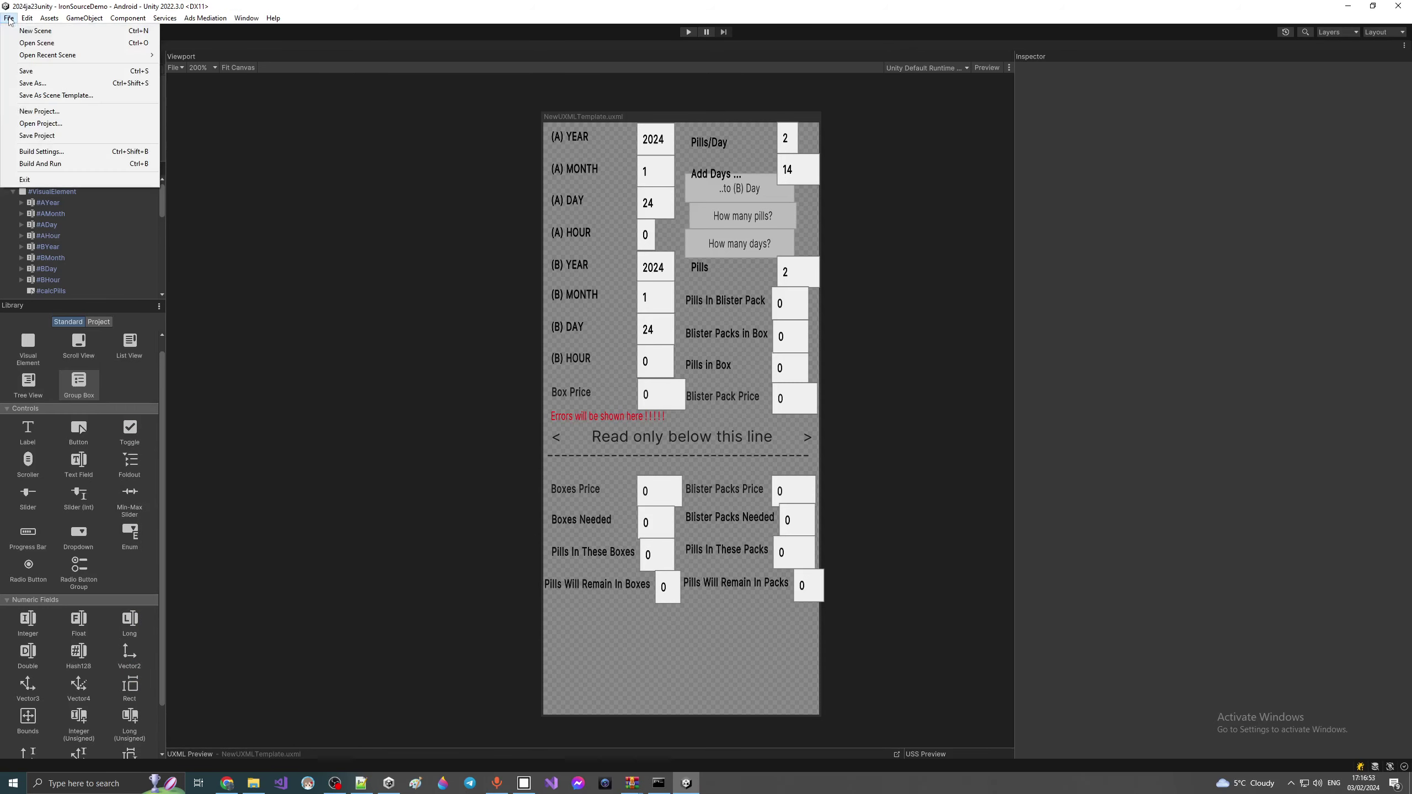
{"action": "left_click", "coordinate": [28, 151]}
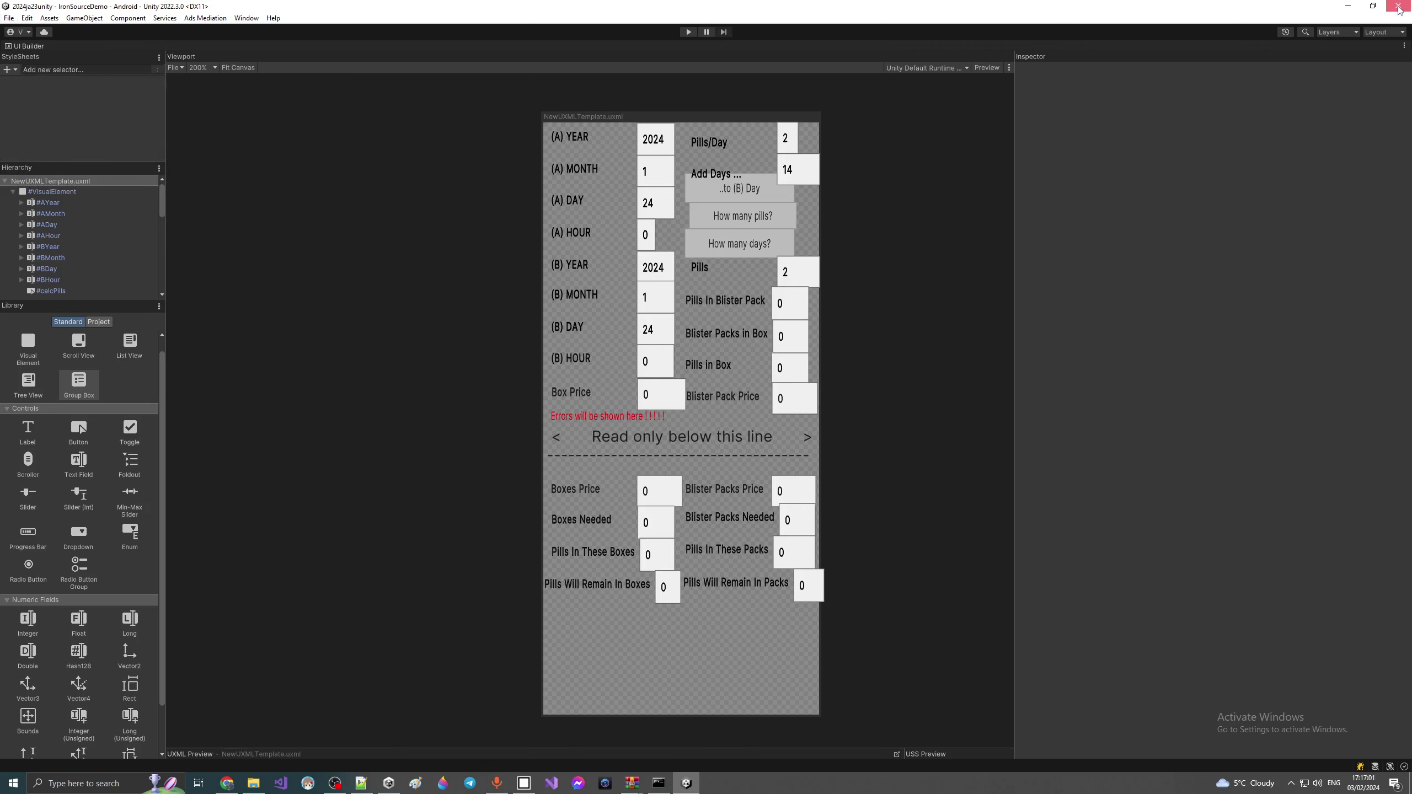
{"action": "left_click", "coordinate": [1398, 7]}
Step: Relaunch 2024ja23unity from UnityLauncherPro, getting past the Missing Default Layout dialog
{"action": "left_click", "coordinate": [523, 783]}
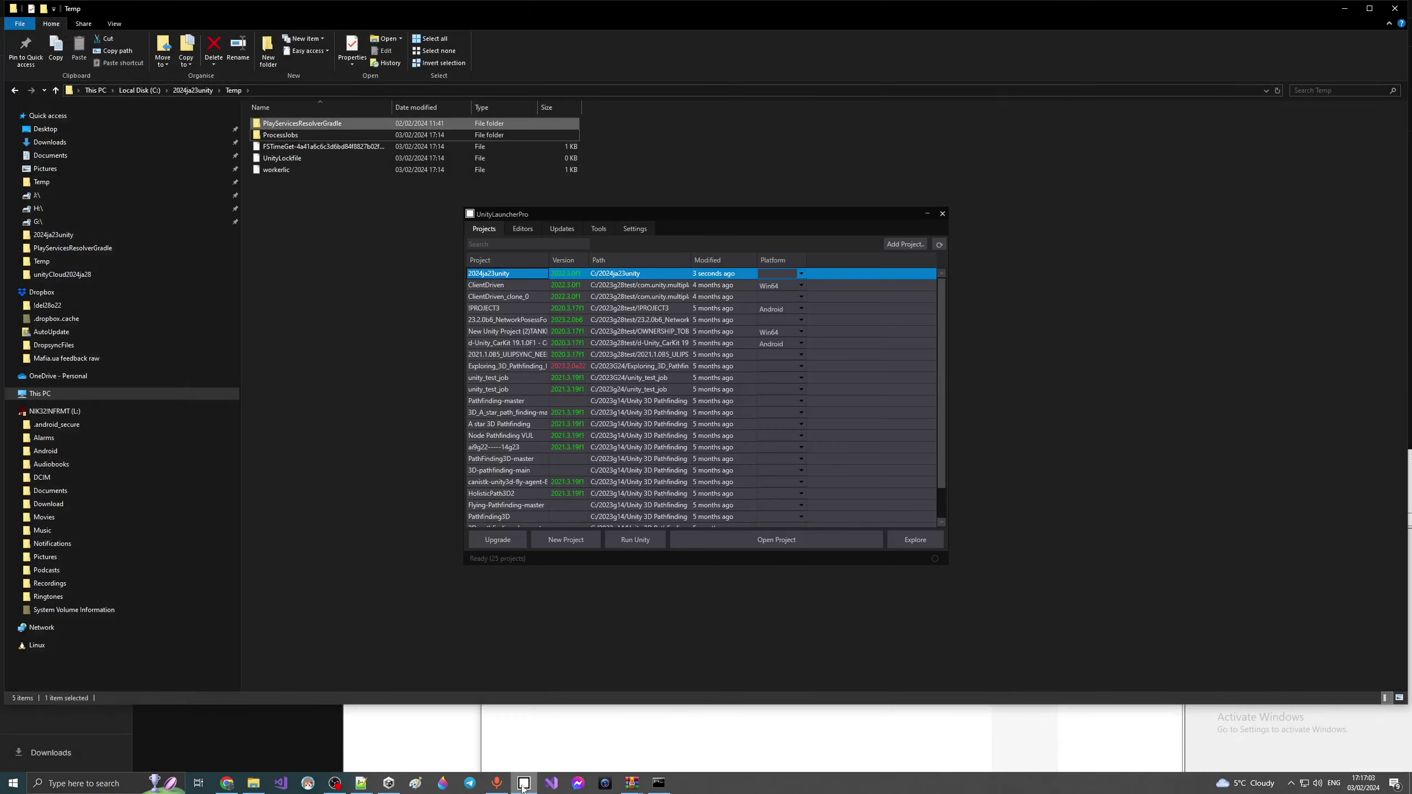
{"action": "left_click", "coordinate": [688, 543]}
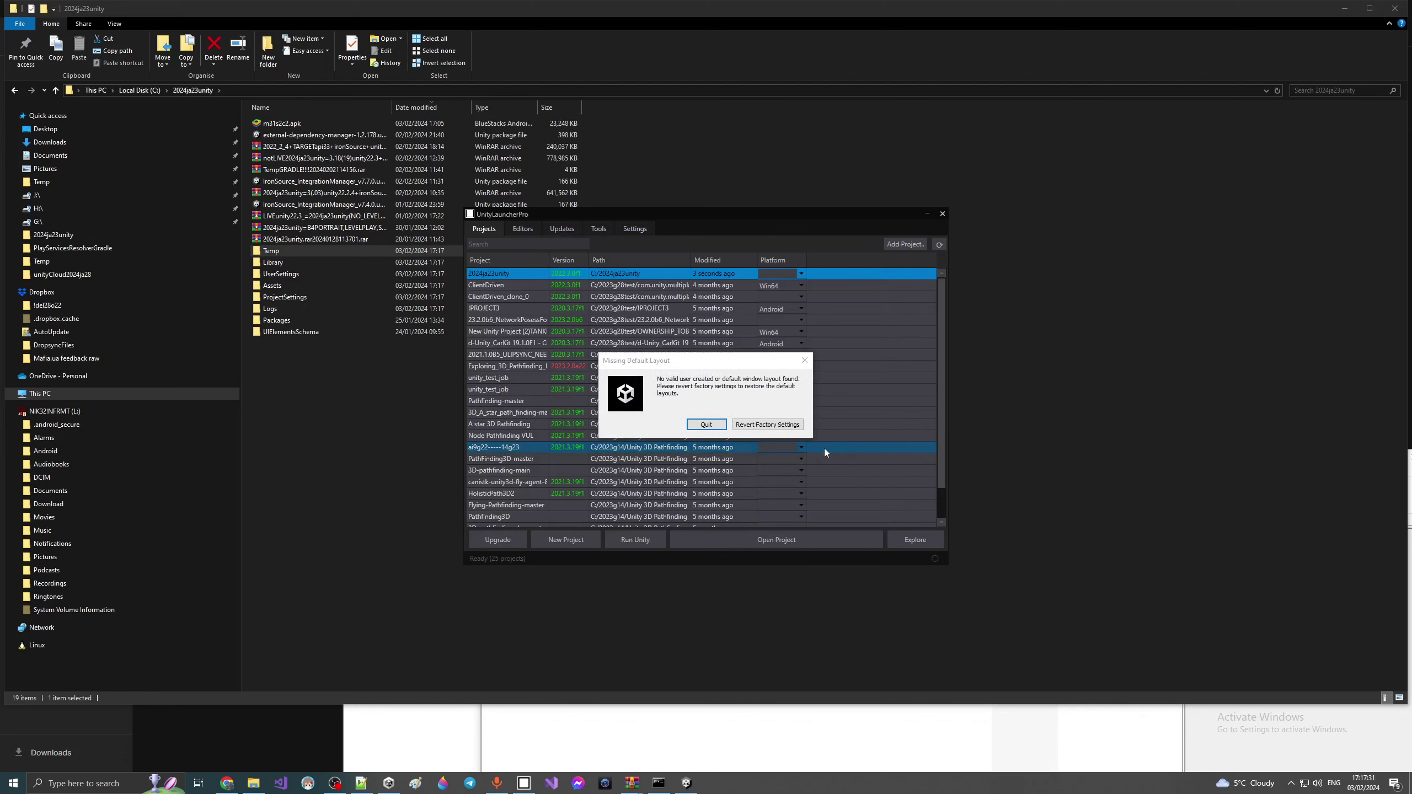
{"action": "left_click", "coordinate": [767, 424]}
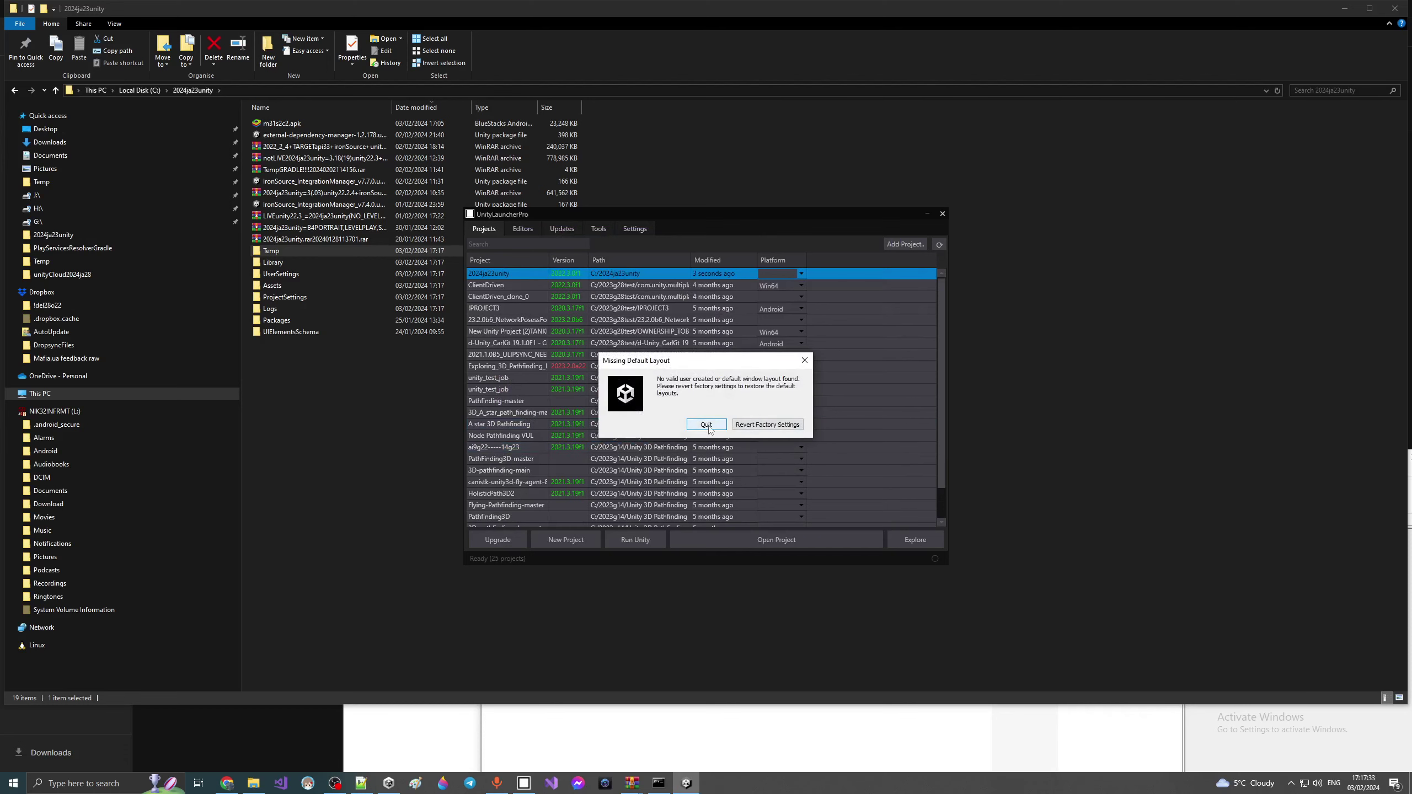
{"action": "left_click", "coordinate": [707, 426]}
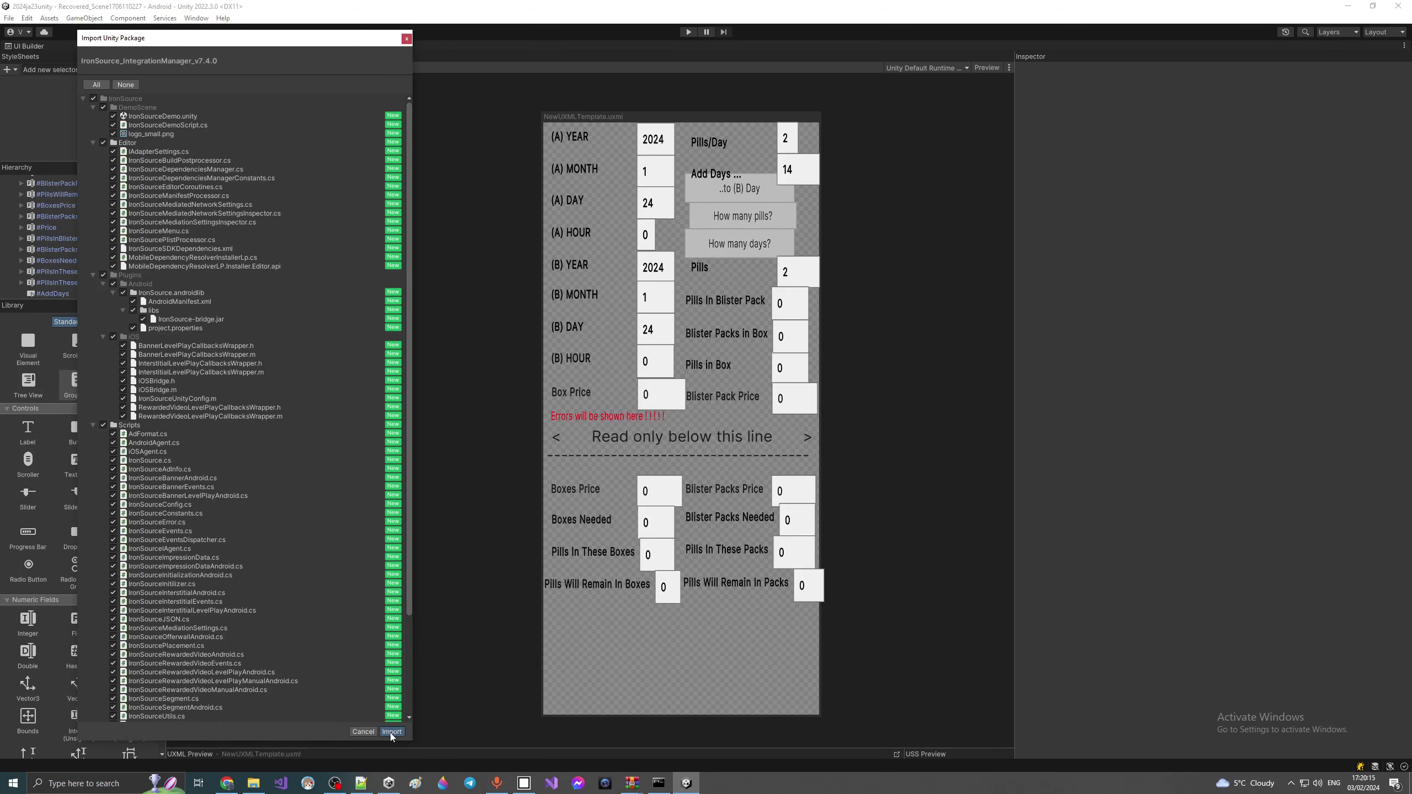
Step: Import IronSource v7.4.0 plus Mobile Dependency Resolver, expand Player Other Settings, and lower Project Settings
{"action": "left_click", "coordinate": [391, 731]}
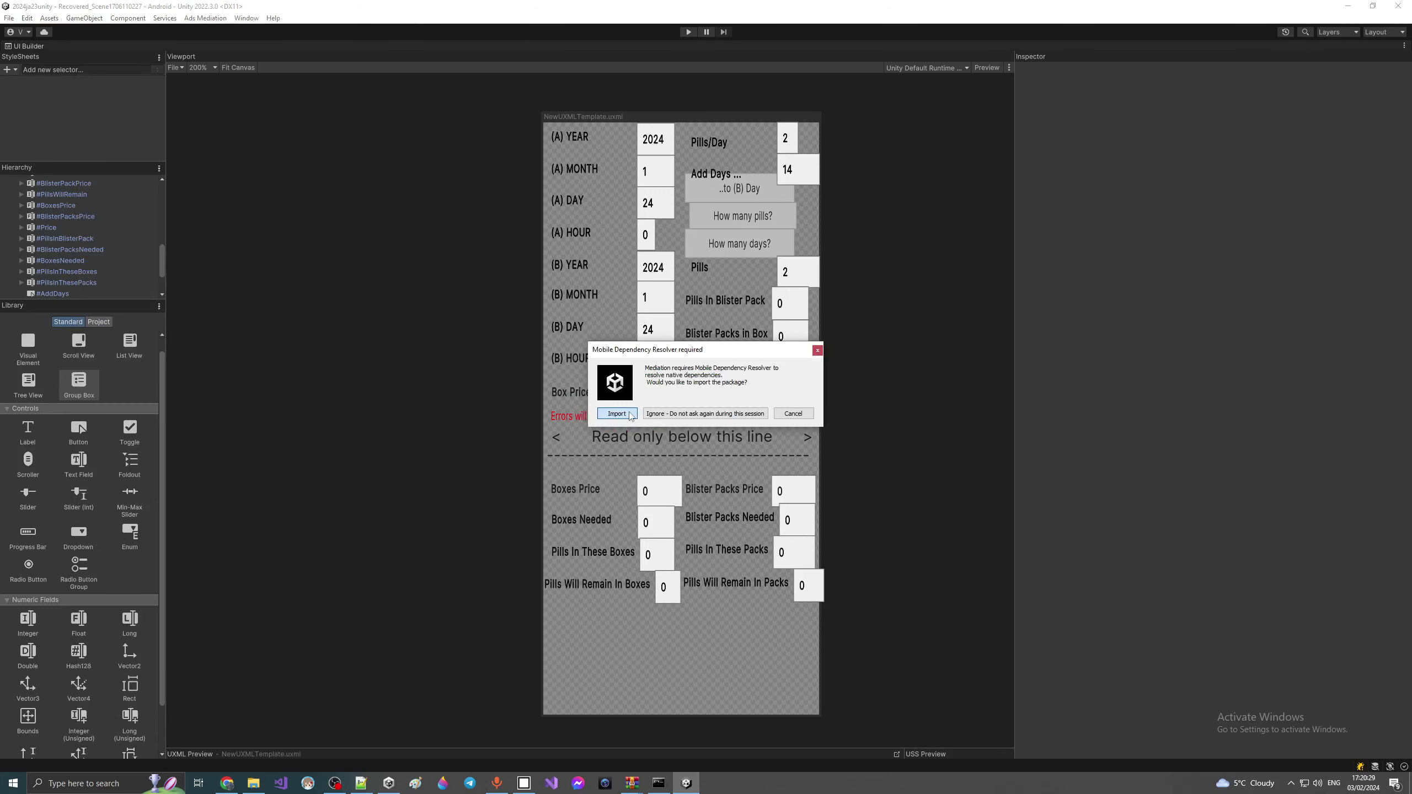
{"action": "left_click", "coordinate": [631, 415]}
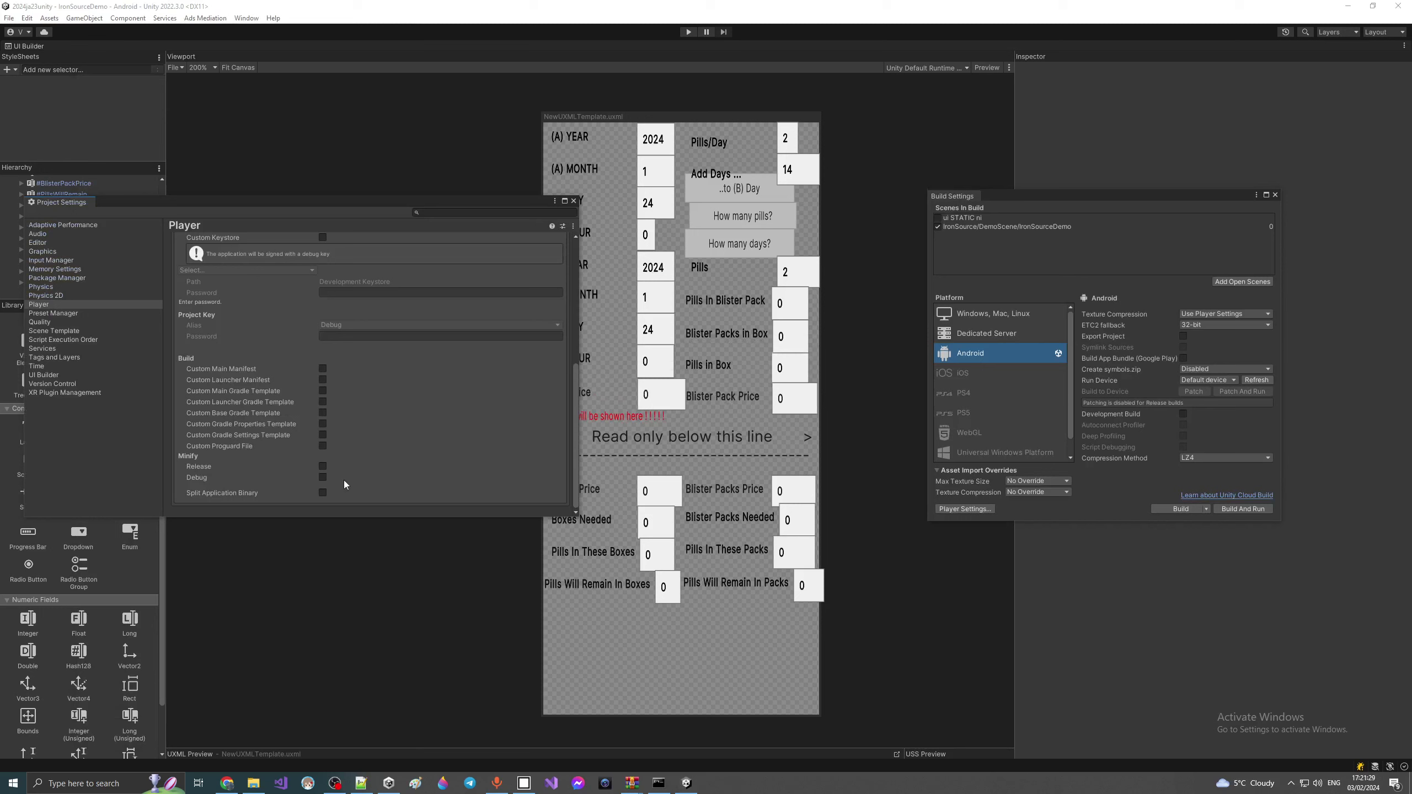
{"action": "scroll", "coordinate": [423, 393], "scroll_direction": "up", "scroll_amount": 8}
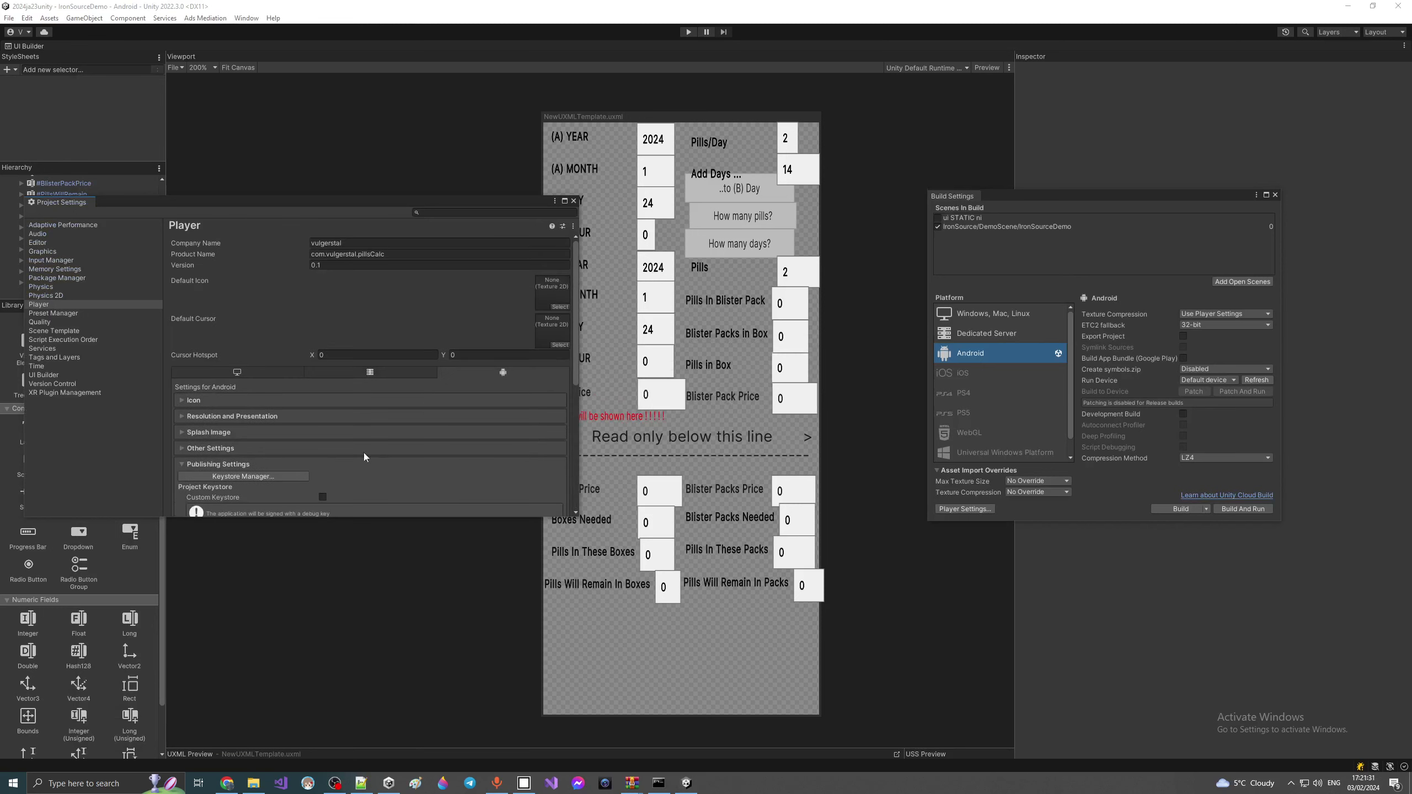
{"action": "left_click", "coordinate": [301, 448]}
{"action": "scroll", "coordinate": [386, 441], "scroll_direction": "down", "scroll_amount": 10}
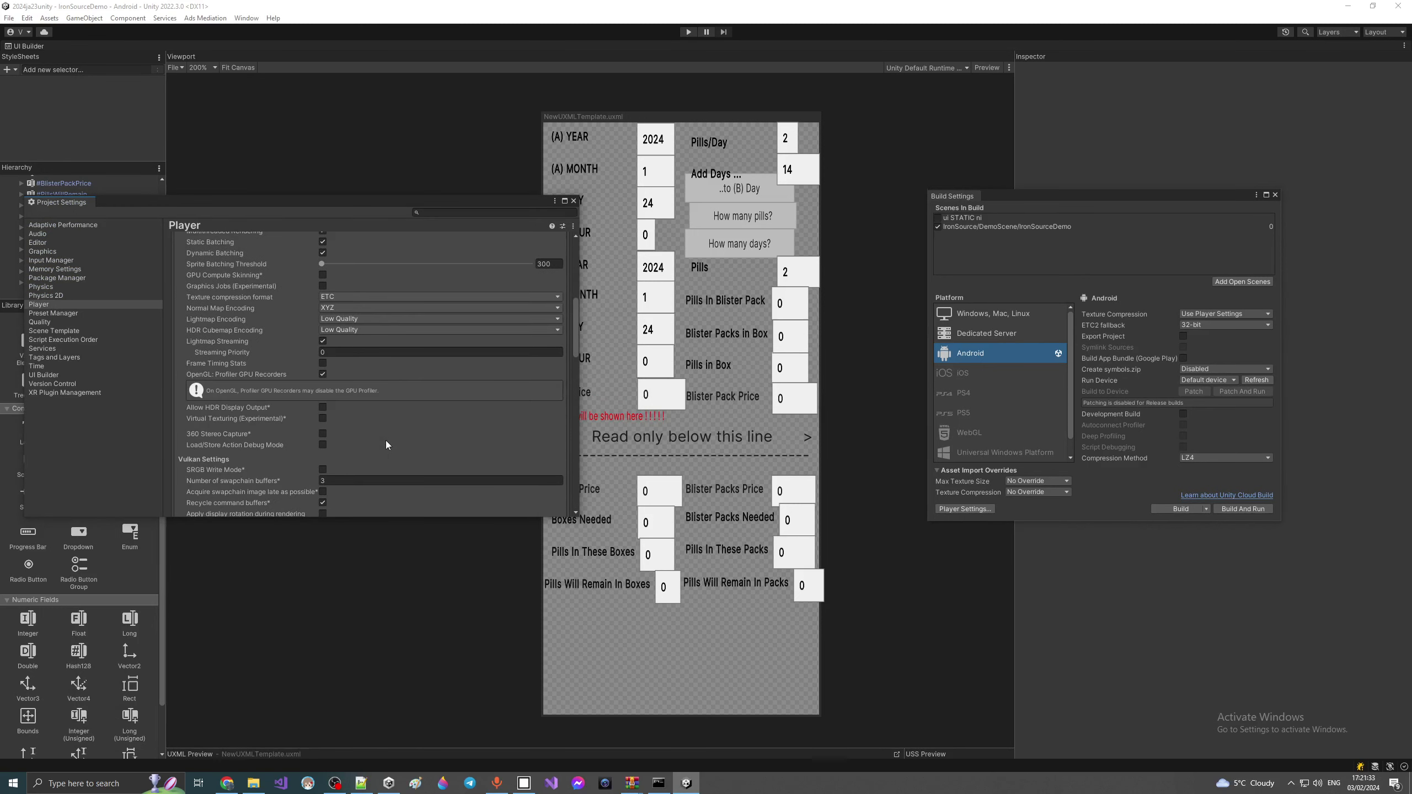
{"action": "scroll", "coordinate": [385, 442], "scroll_direction": "down", "scroll_amount": 3}
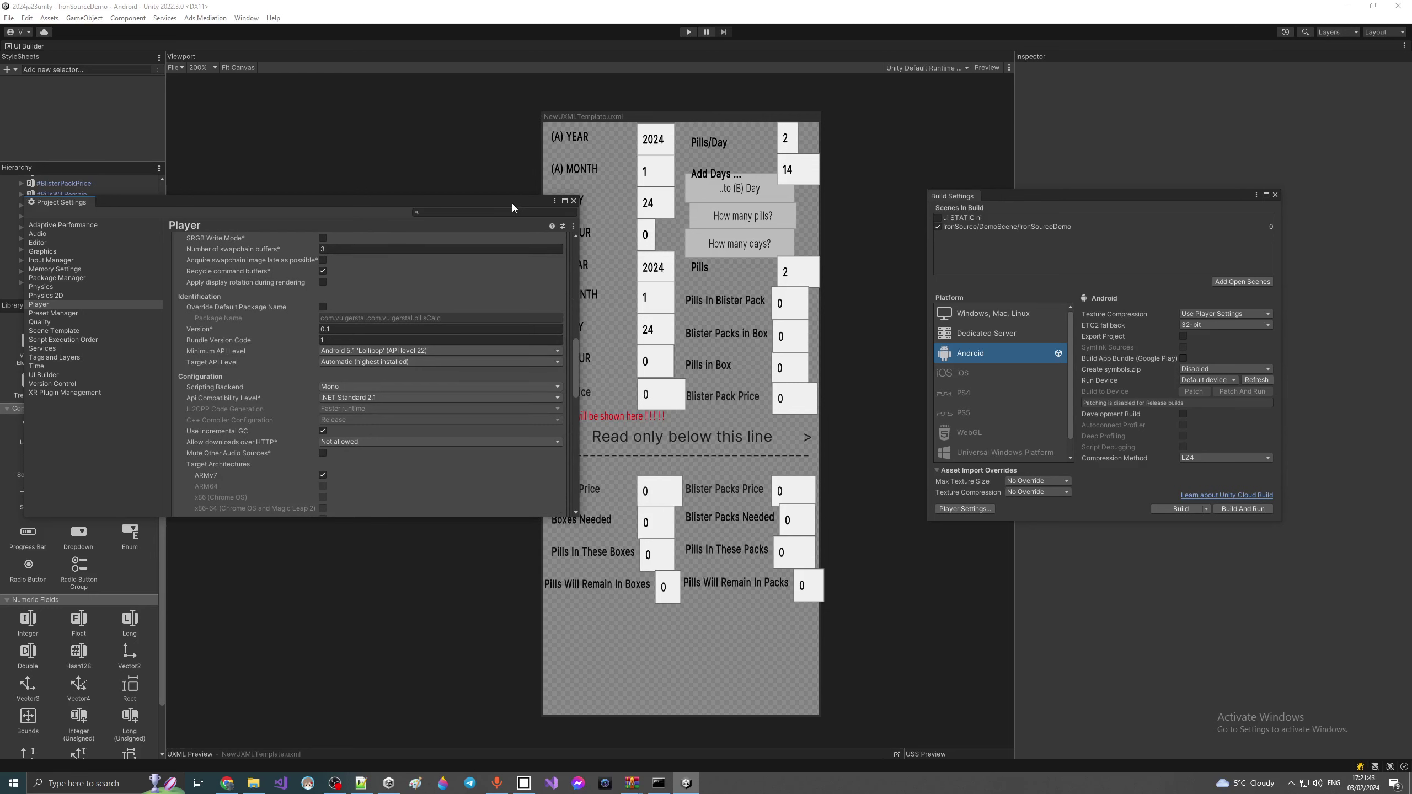
{"action": "left_click_drag", "start_coordinate": [512, 205], "coordinate": [445, 587]}
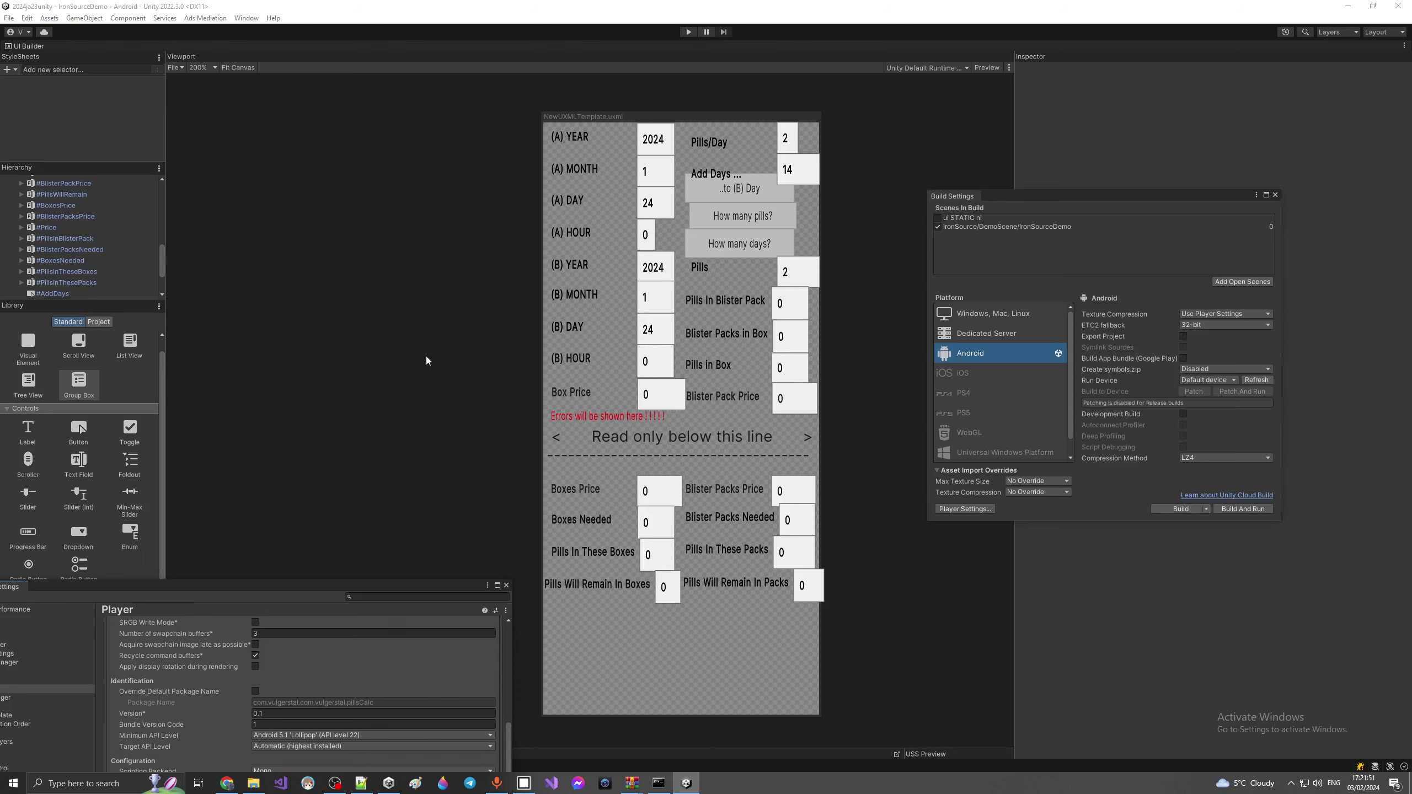
Step: Browse Assets > Mobile Dependency Resolver > Android Resolver, then open Ads Mediation > Integration Manager
{"action": "left_click", "coordinate": [50, 18]}
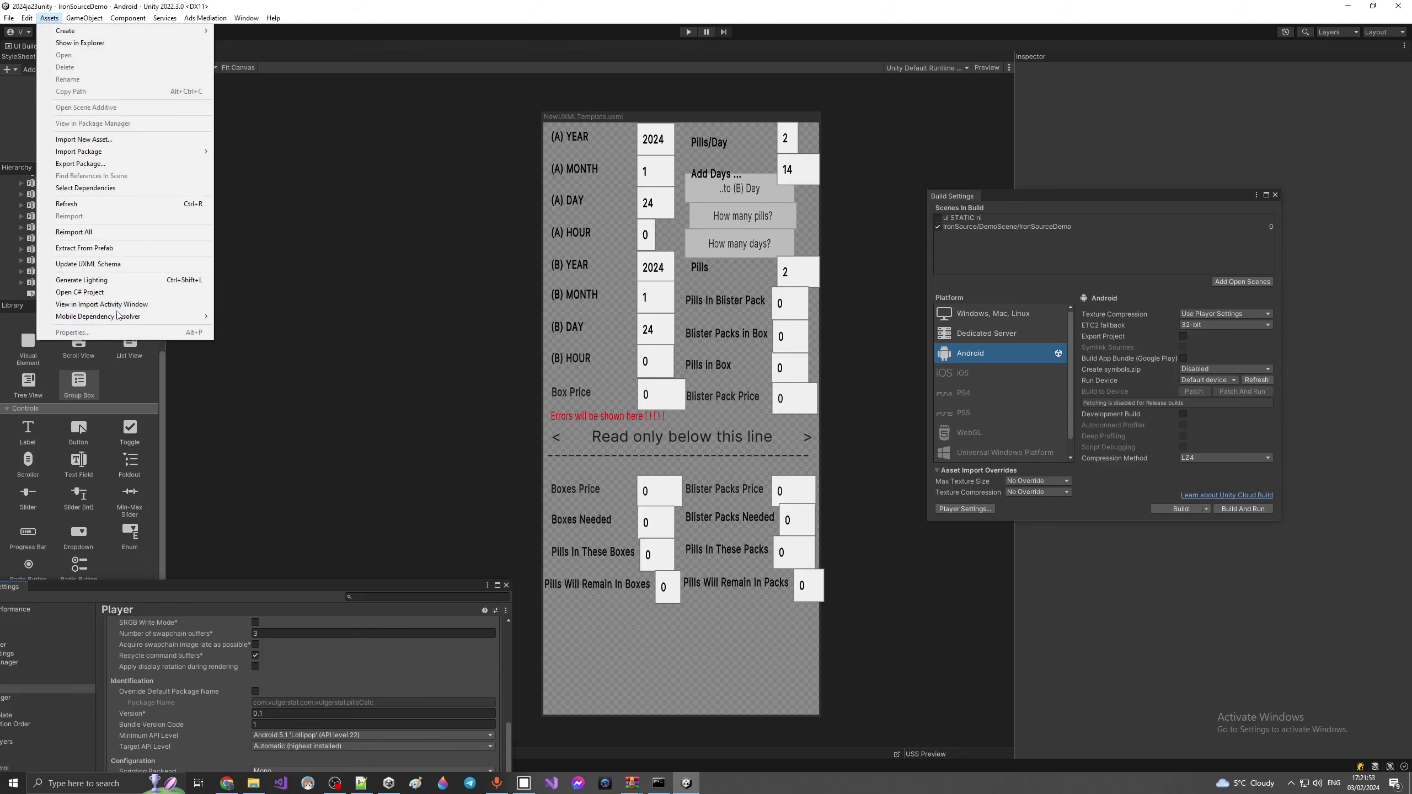
{"action": "mouse_move", "coordinate": [121, 316]}
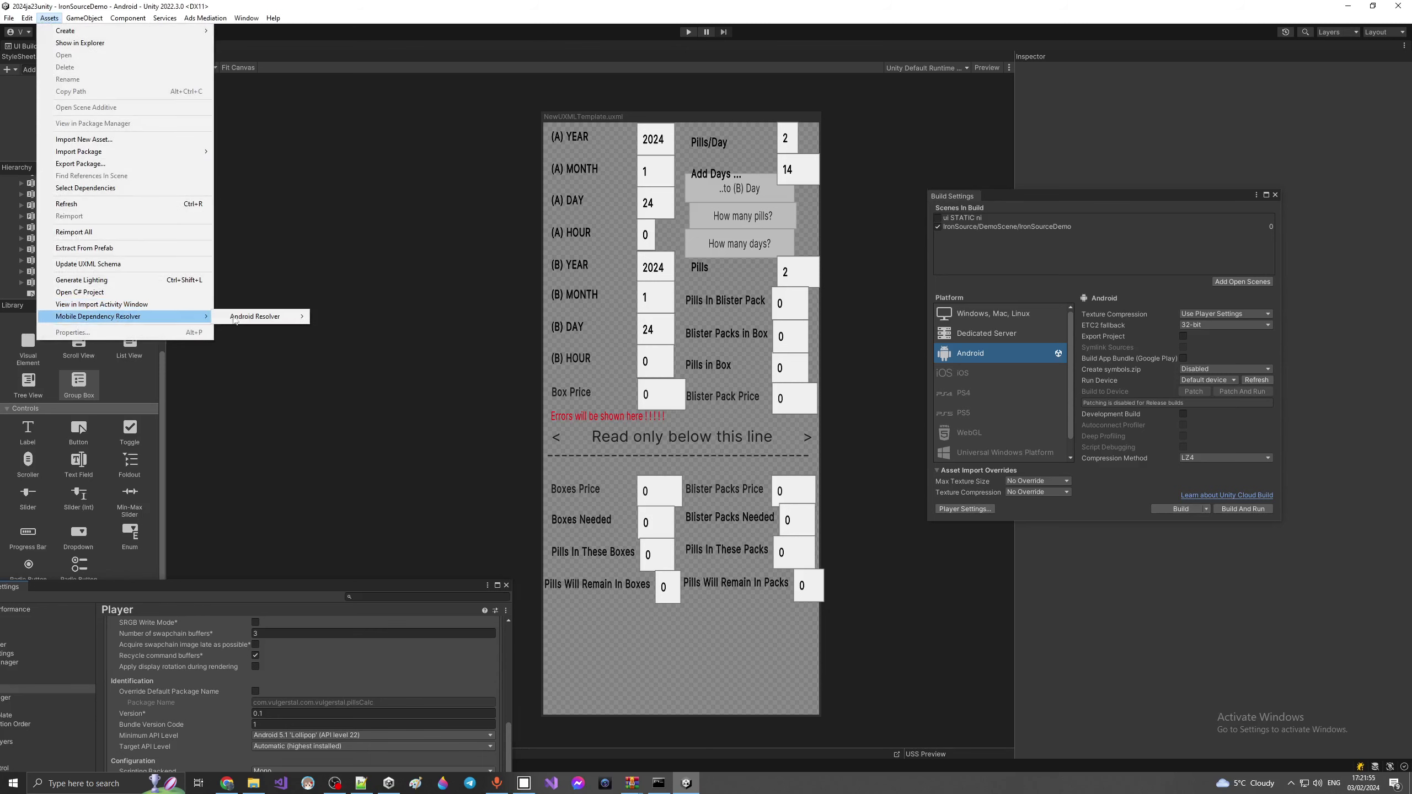
{"action": "mouse_move", "coordinate": [261, 316]}
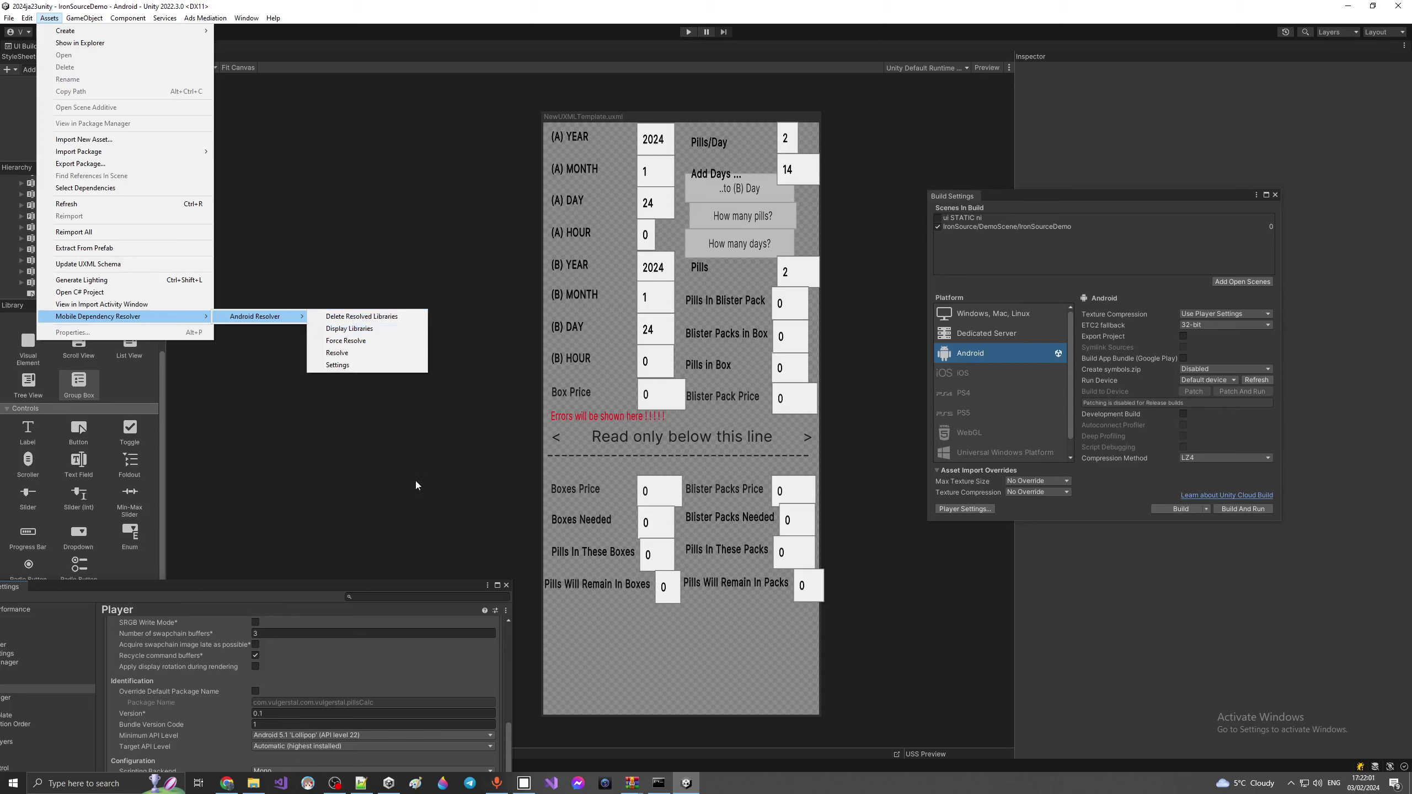
{"action": "mouse_move", "coordinate": [216, 19]}
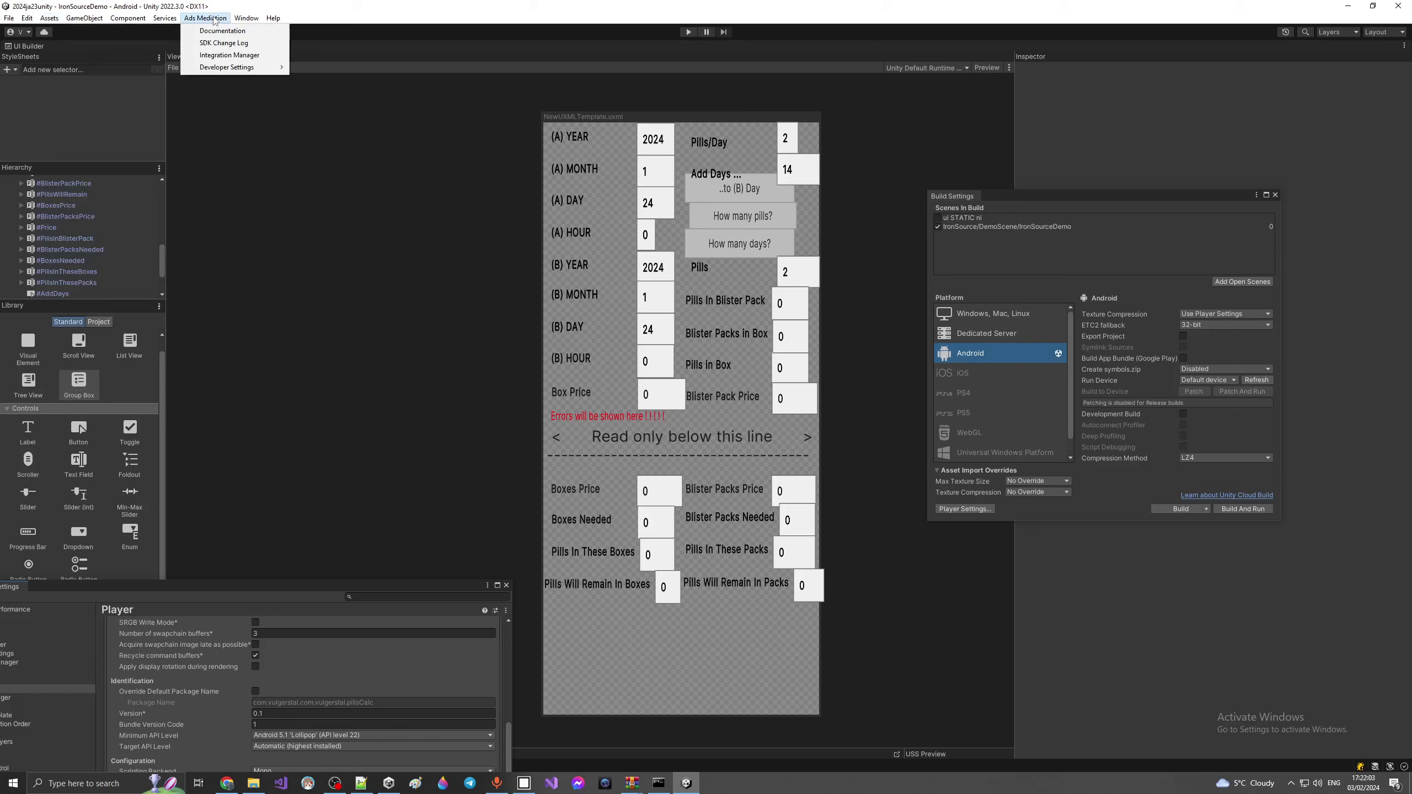
{"action": "left_click", "coordinate": [221, 56]}
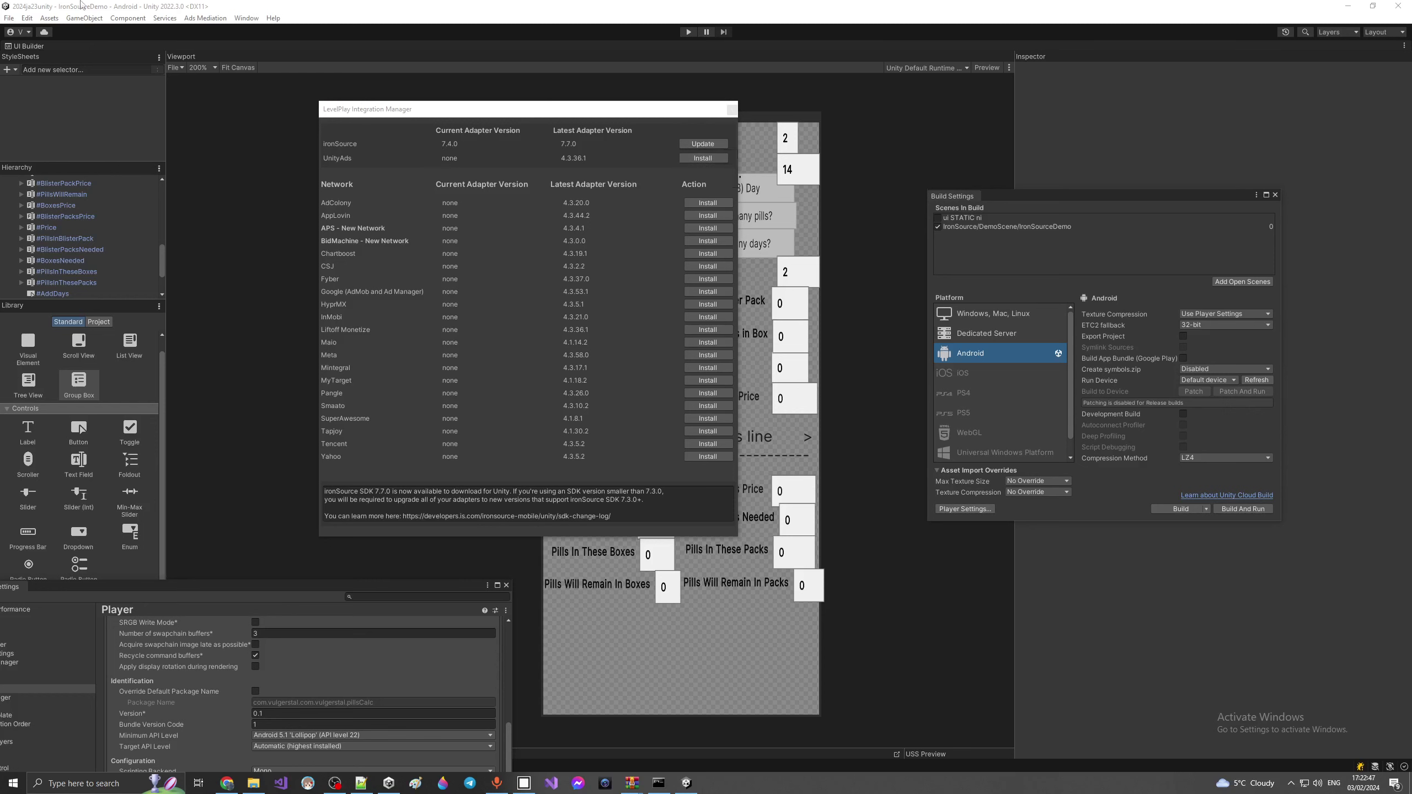
Step: Look at Assets > Import Package and back out without importing anything
{"action": "left_click", "coordinate": [48, 18]}
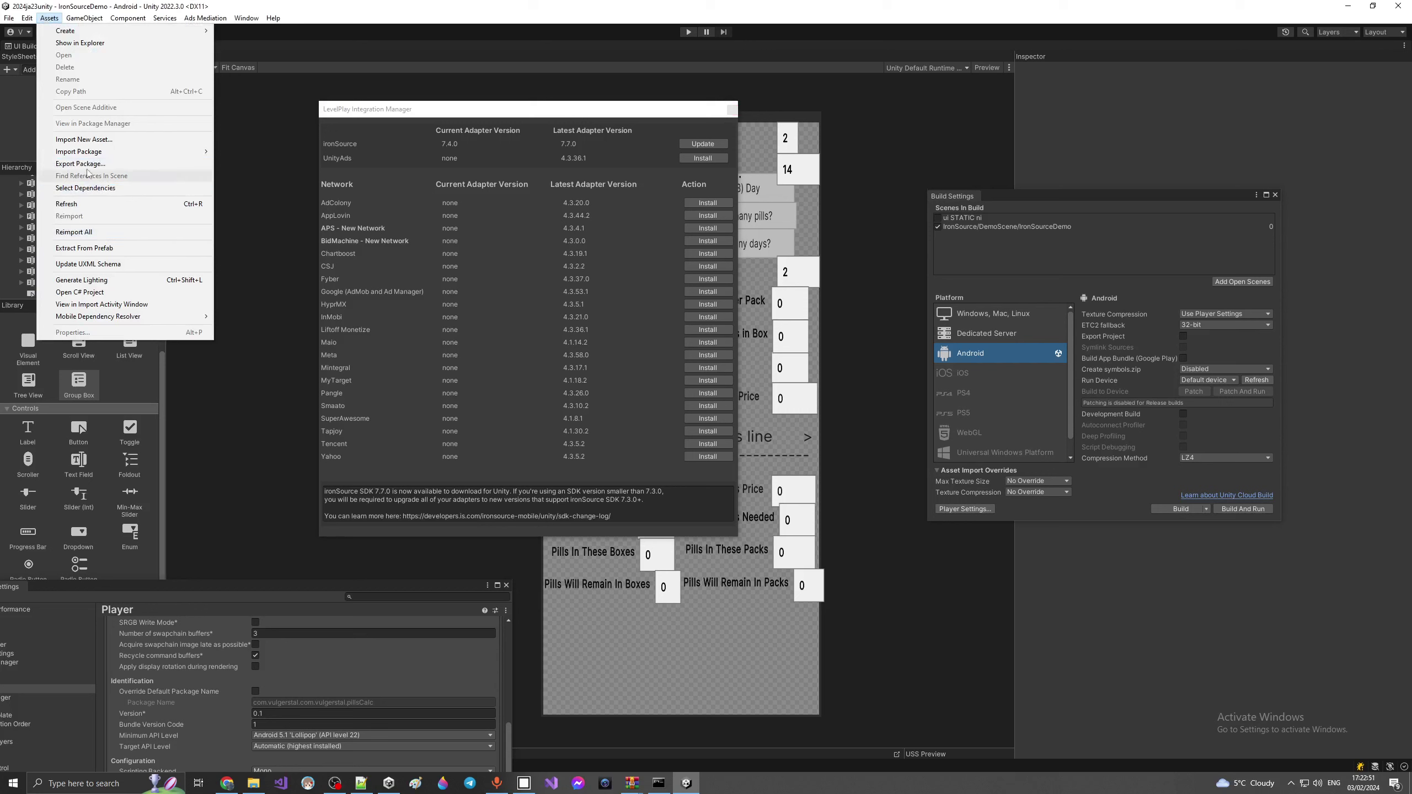
{"action": "mouse_move", "coordinate": [92, 152]}
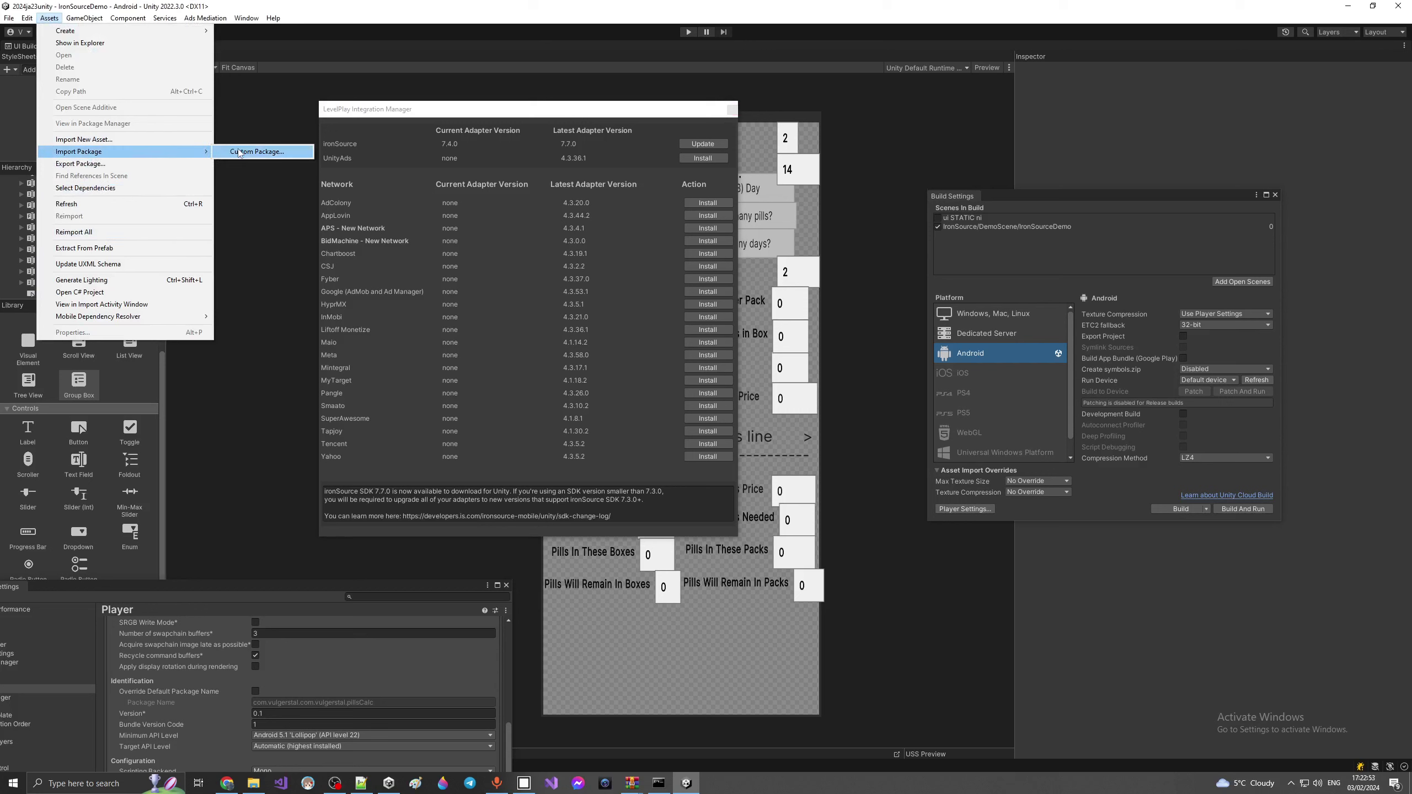
{"action": "left_click", "coordinate": [400, 116]}
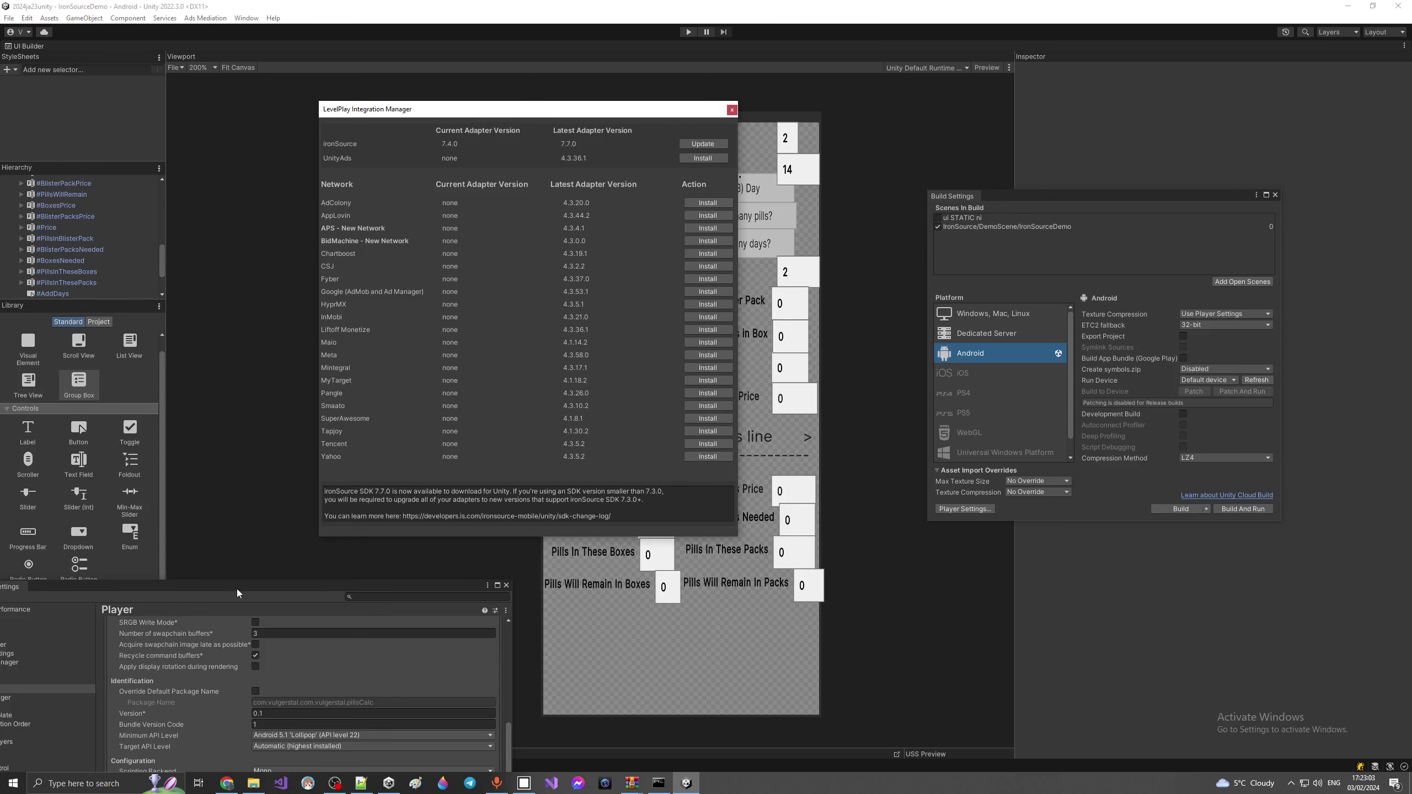
Step: Raise Player settings, expand Android Publishing Settings, scroll through, and move the window back down
{"action": "mouse_move", "coordinate": [236, 590]}
{"action": "left_mouse_down"}
{"action": "mouse_move", "coordinate": [248, 462]}
{"action": "mouse_move", "coordinate": [331, 176]}
{"action": "left_mouse_up"}
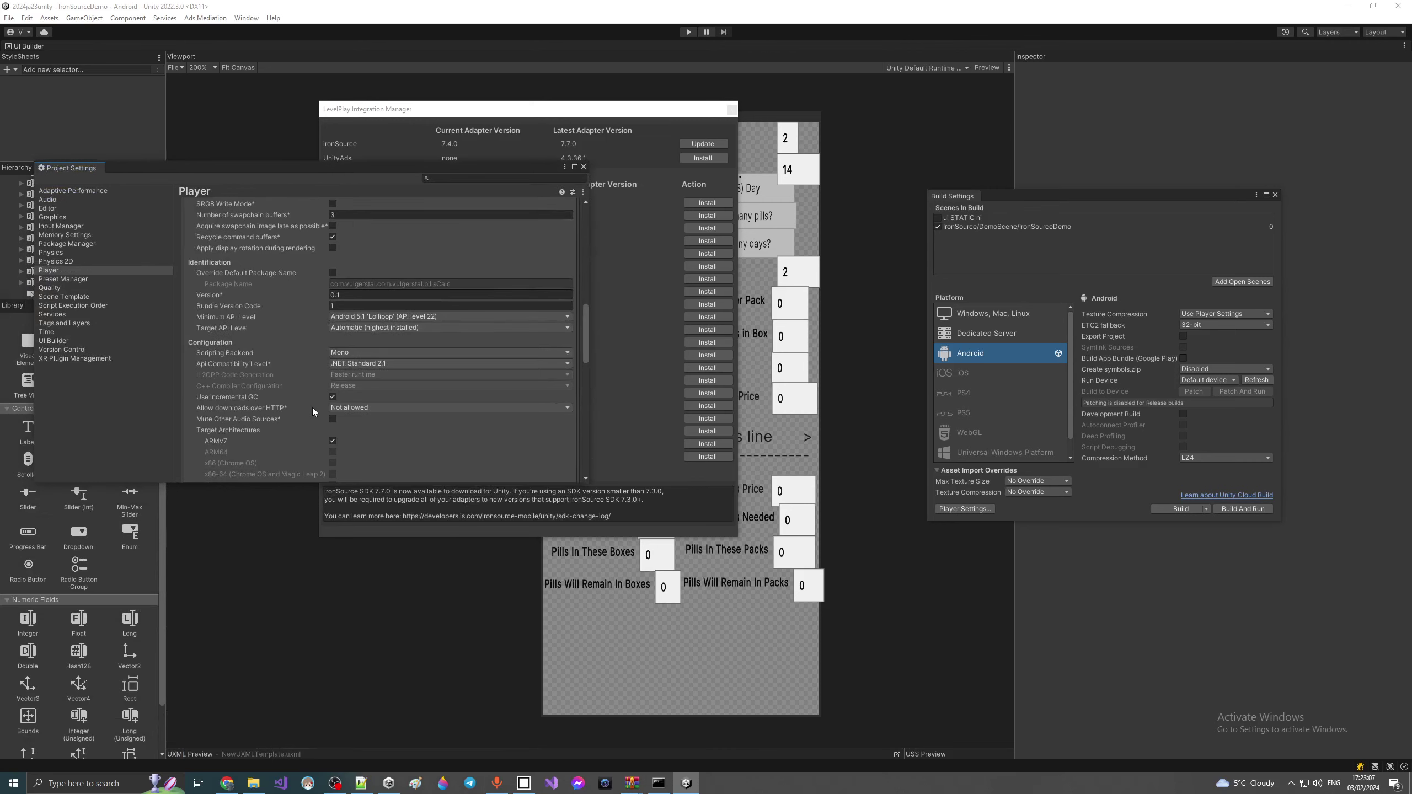
{"action": "scroll", "coordinate": [313, 408], "scroll_direction": "down", "scroll_amount": 10}
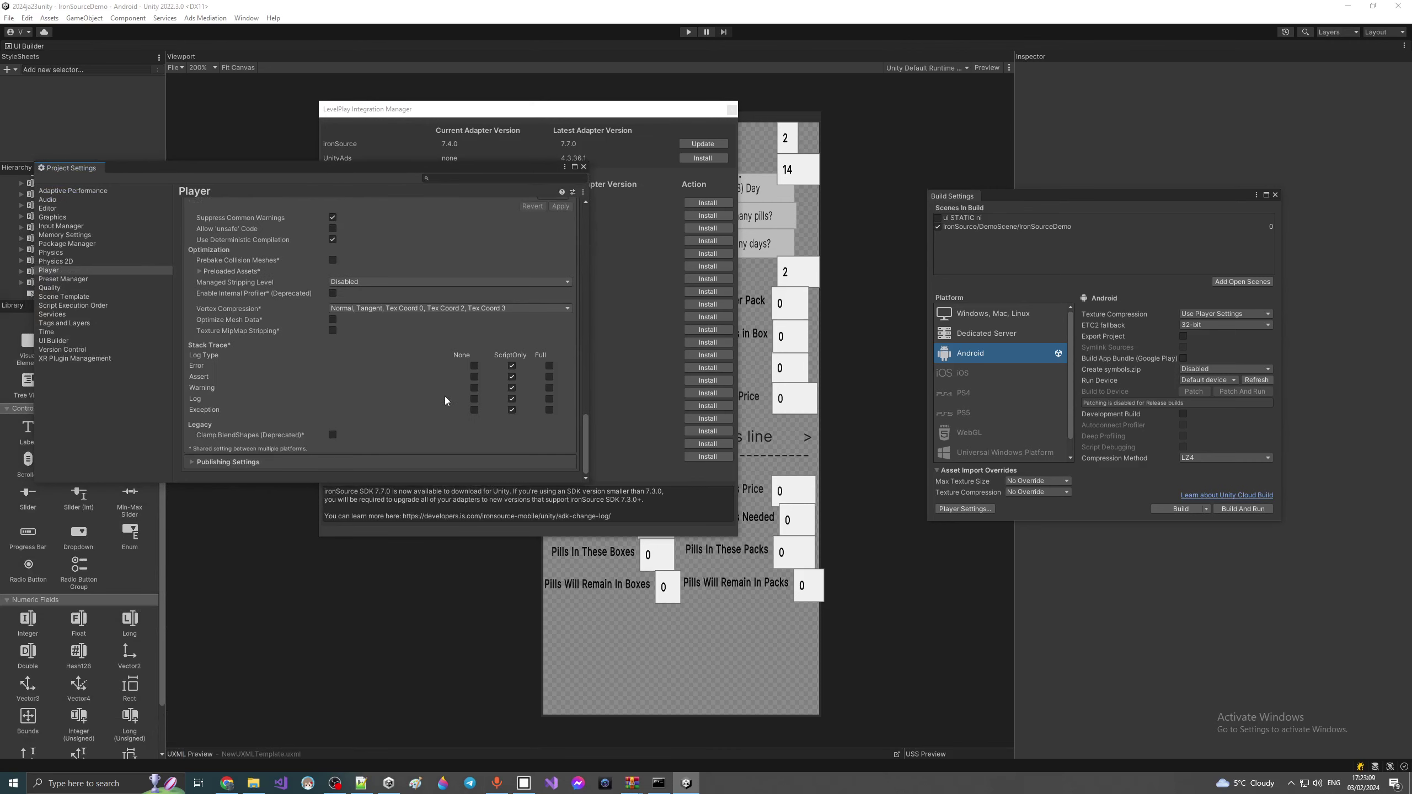
{"action": "left_click", "coordinate": [322, 463]}
{"action": "scroll", "coordinate": [586, 385], "scroll_direction": "down", "scroll_amount": 5}
{"action": "left_click_drag", "start_coordinate": [586, 385], "coordinate": [586, 247]}
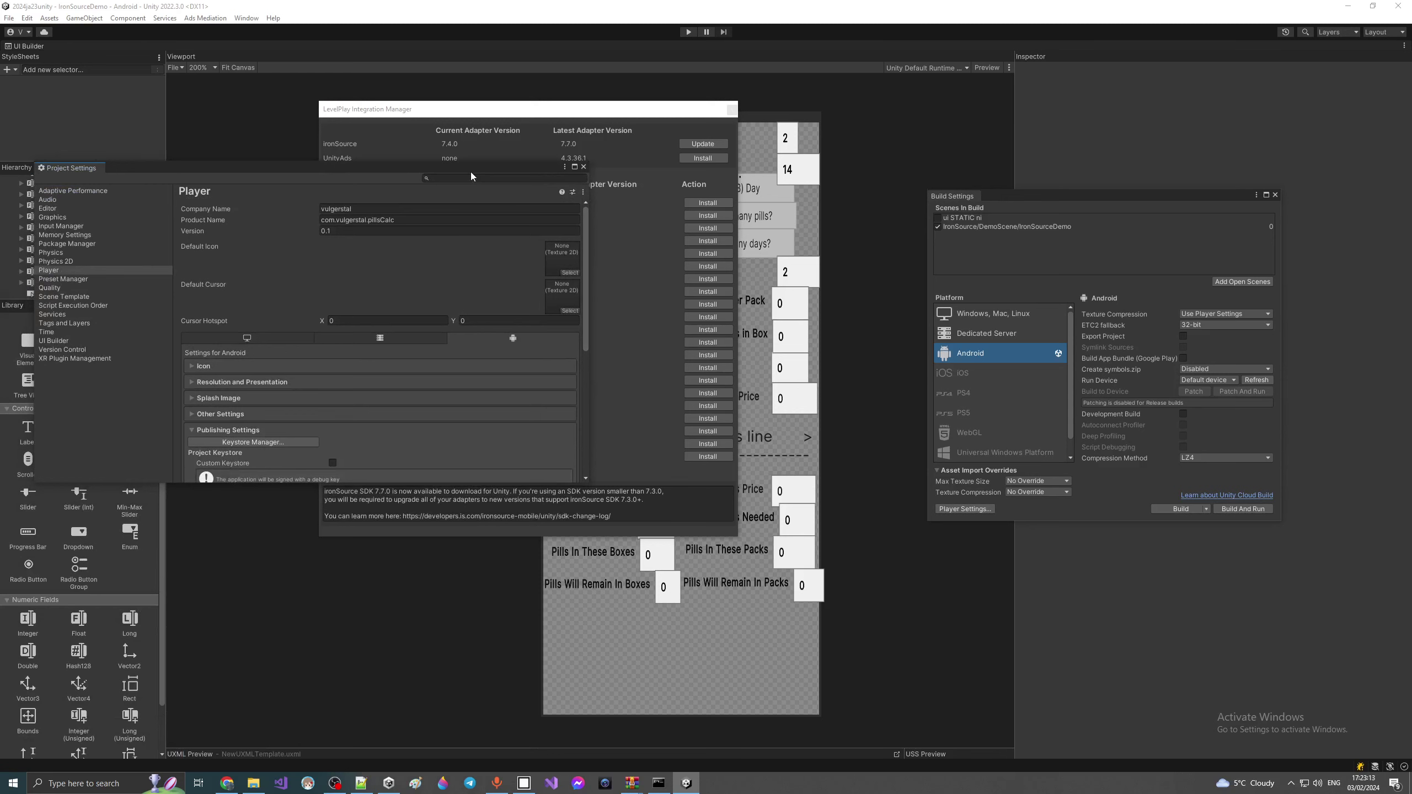
{"action": "left_click_drag", "start_coordinate": [470, 171], "coordinate": [307, 613]}
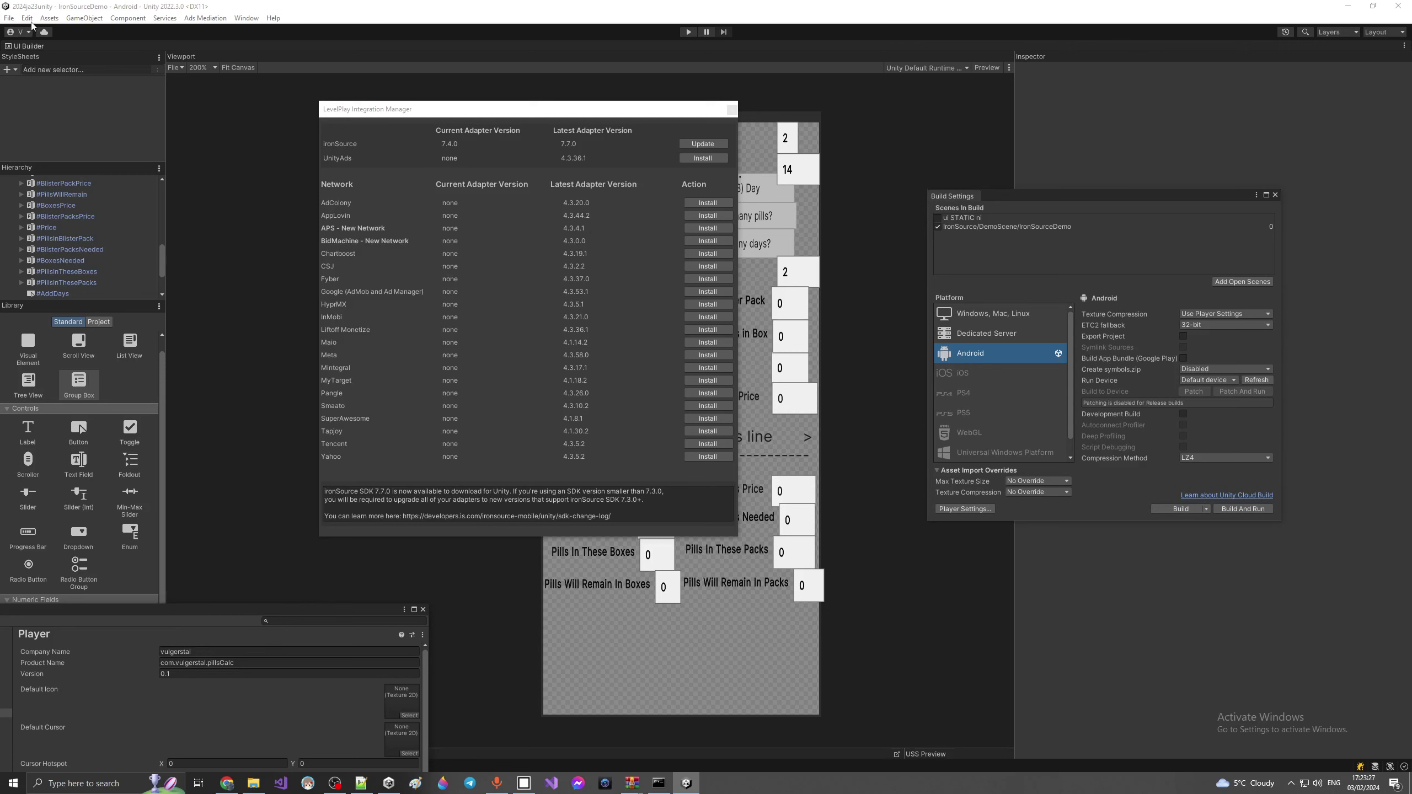
Step: Build the Android app as m31s2c2.apk, replacing the existing file
{"action": "left_click", "coordinate": [1160, 510]}
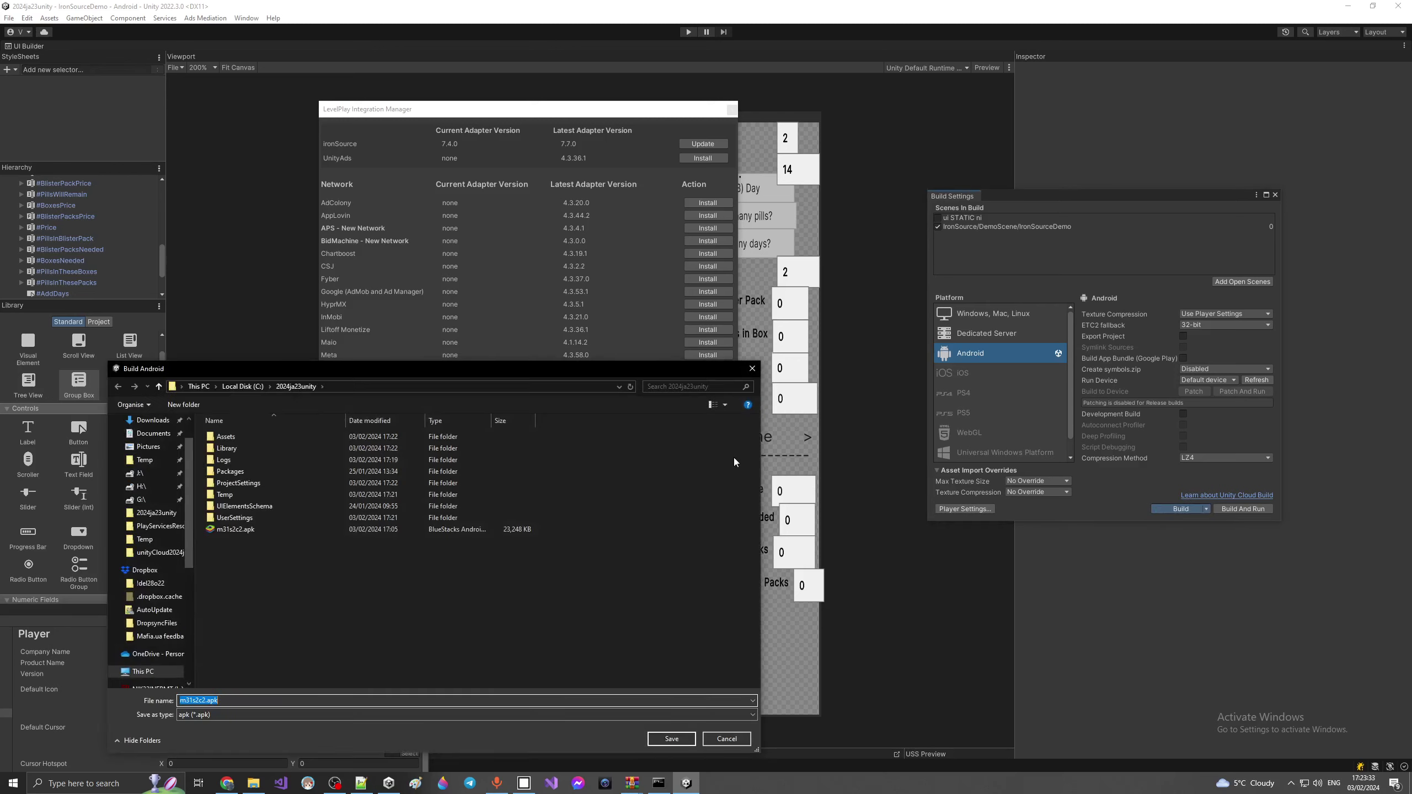
{"action": "left_click", "coordinate": [670, 741]}
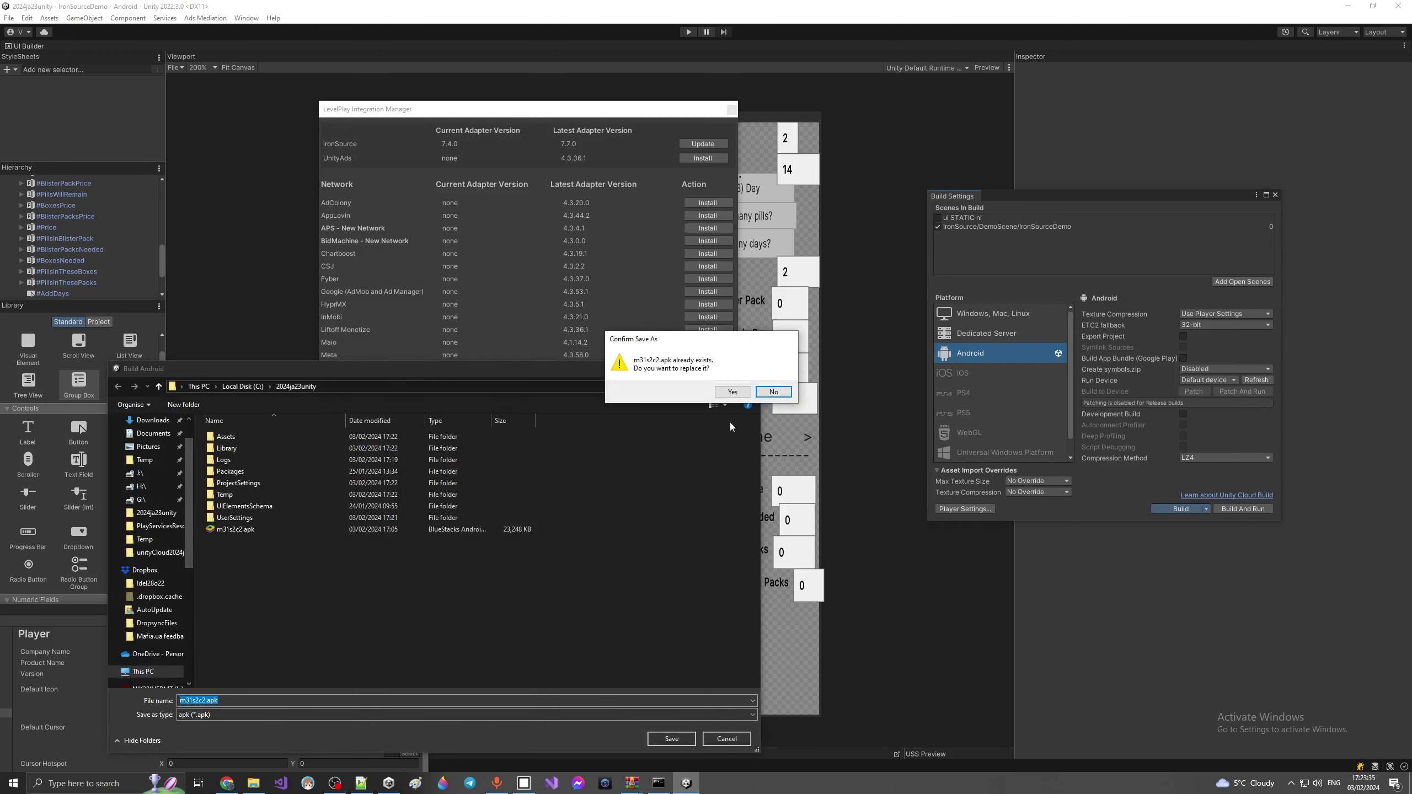
{"action": "left_click", "coordinate": [726, 394]}
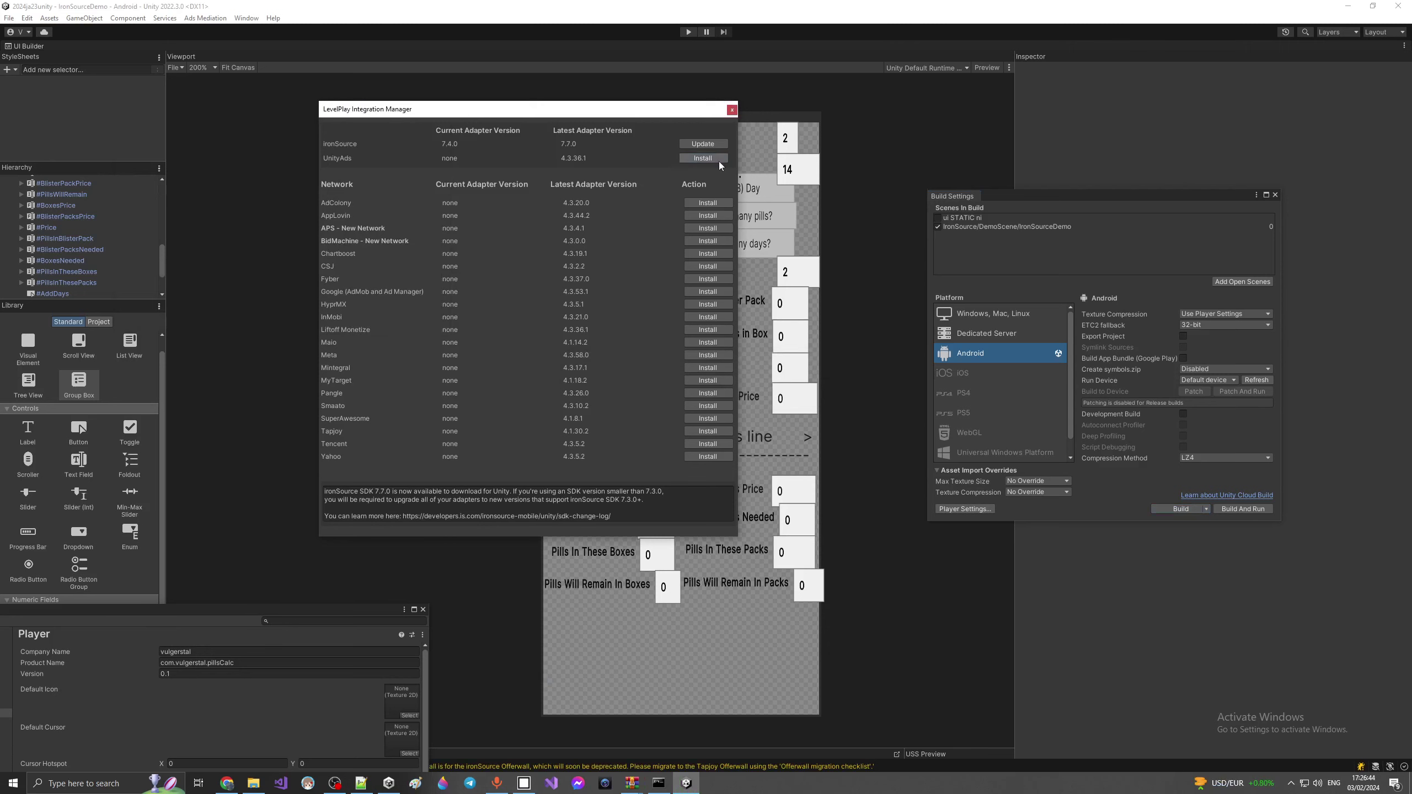
Step: Install UnityAds adapter 4.3.36.1, then build Android again, replacing m31s2c2.apk
{"action": "left_click", "coordinate": [719, 160]}
{"action": "left_click", "coordinate": [1160, 508]}
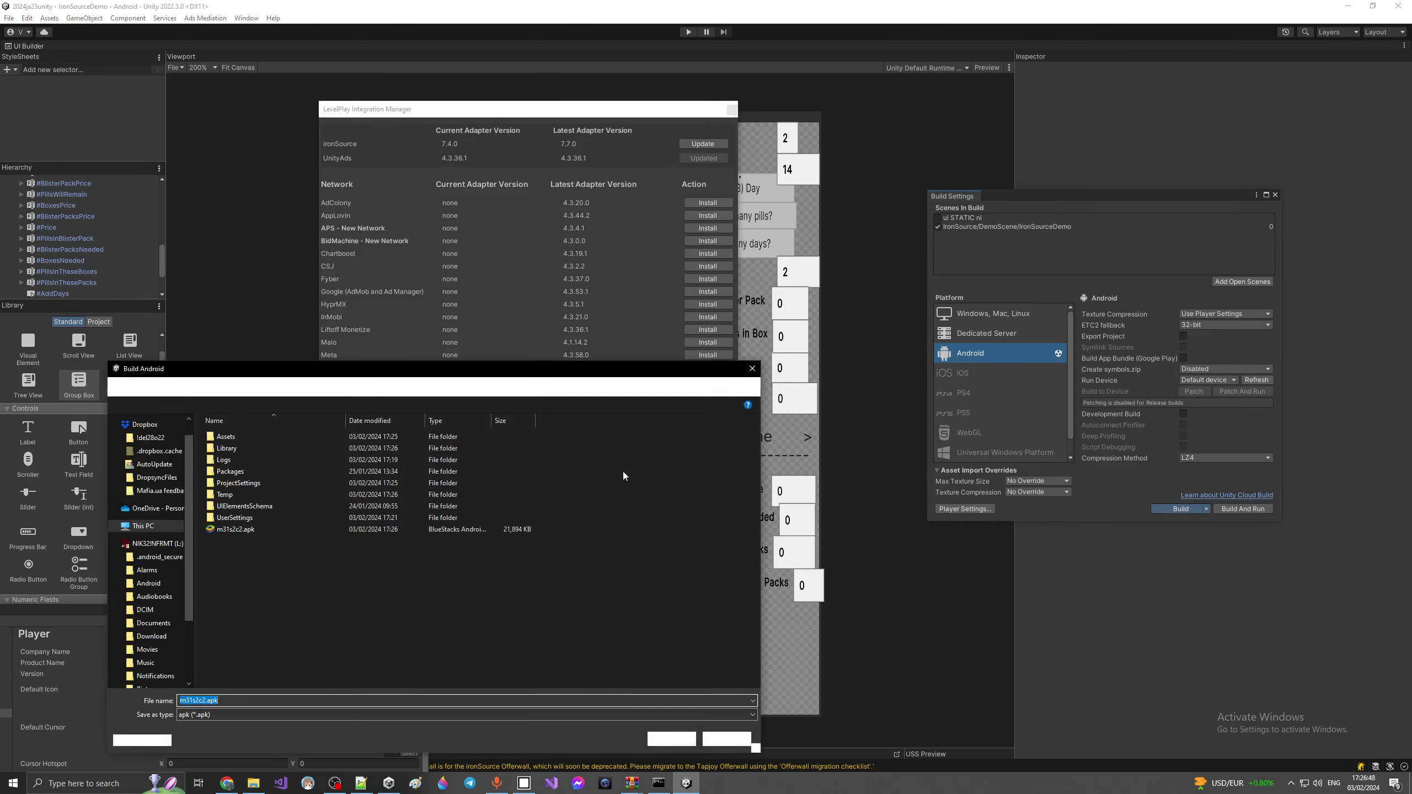
{"action": "left_click", "coordinate": [658, 739]}
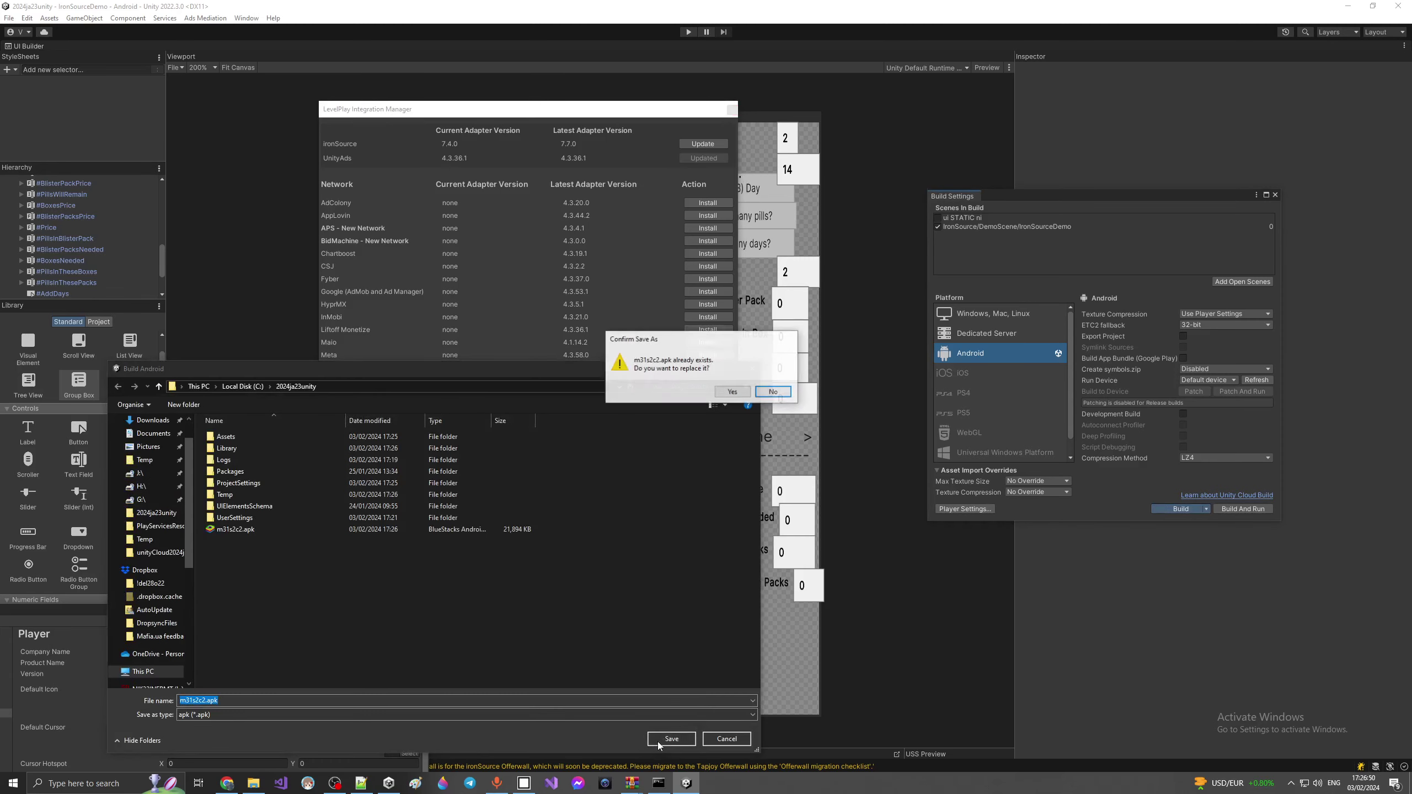
{"action": "left_click", "coordinate": [725, 391]}
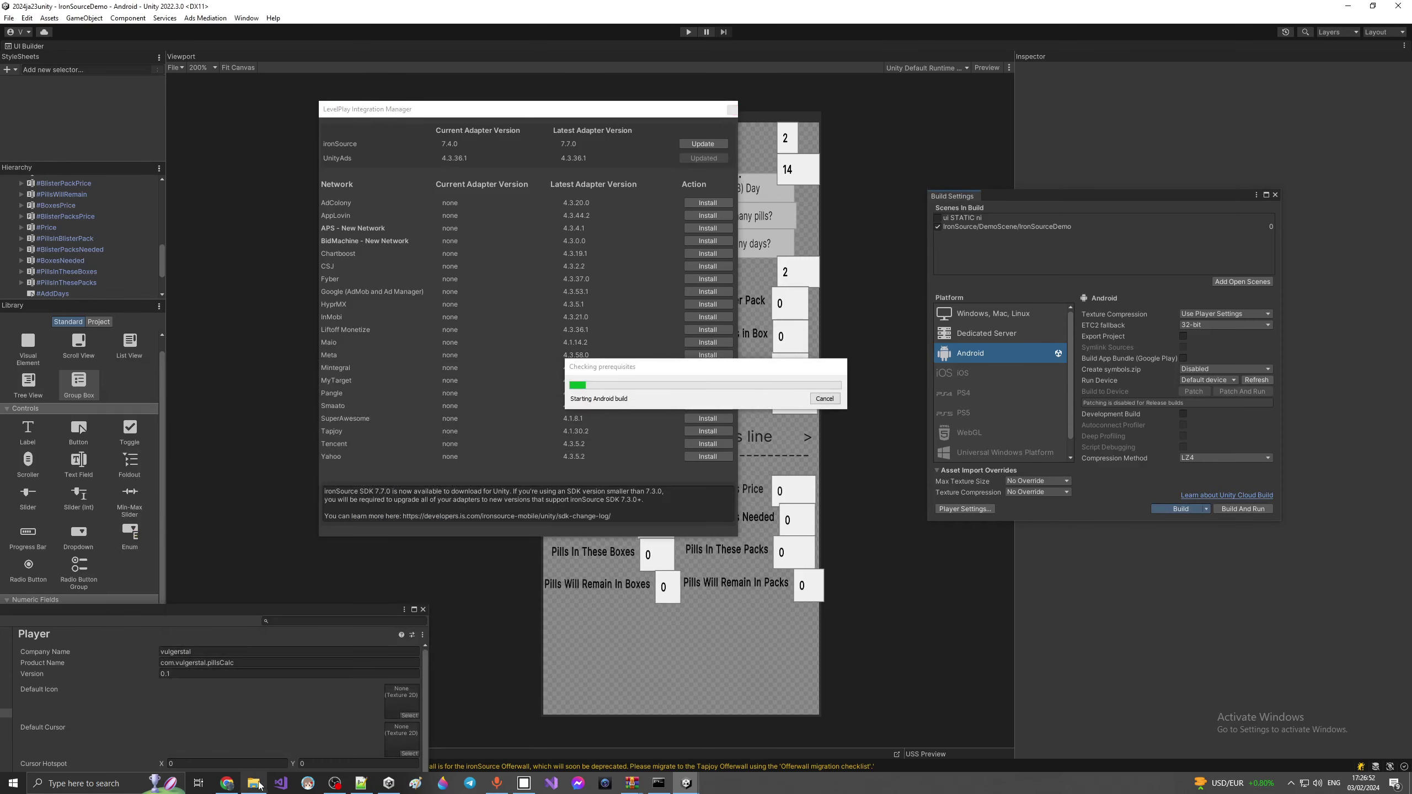
{"action": "left_click", "coordinate": [256, 783]}
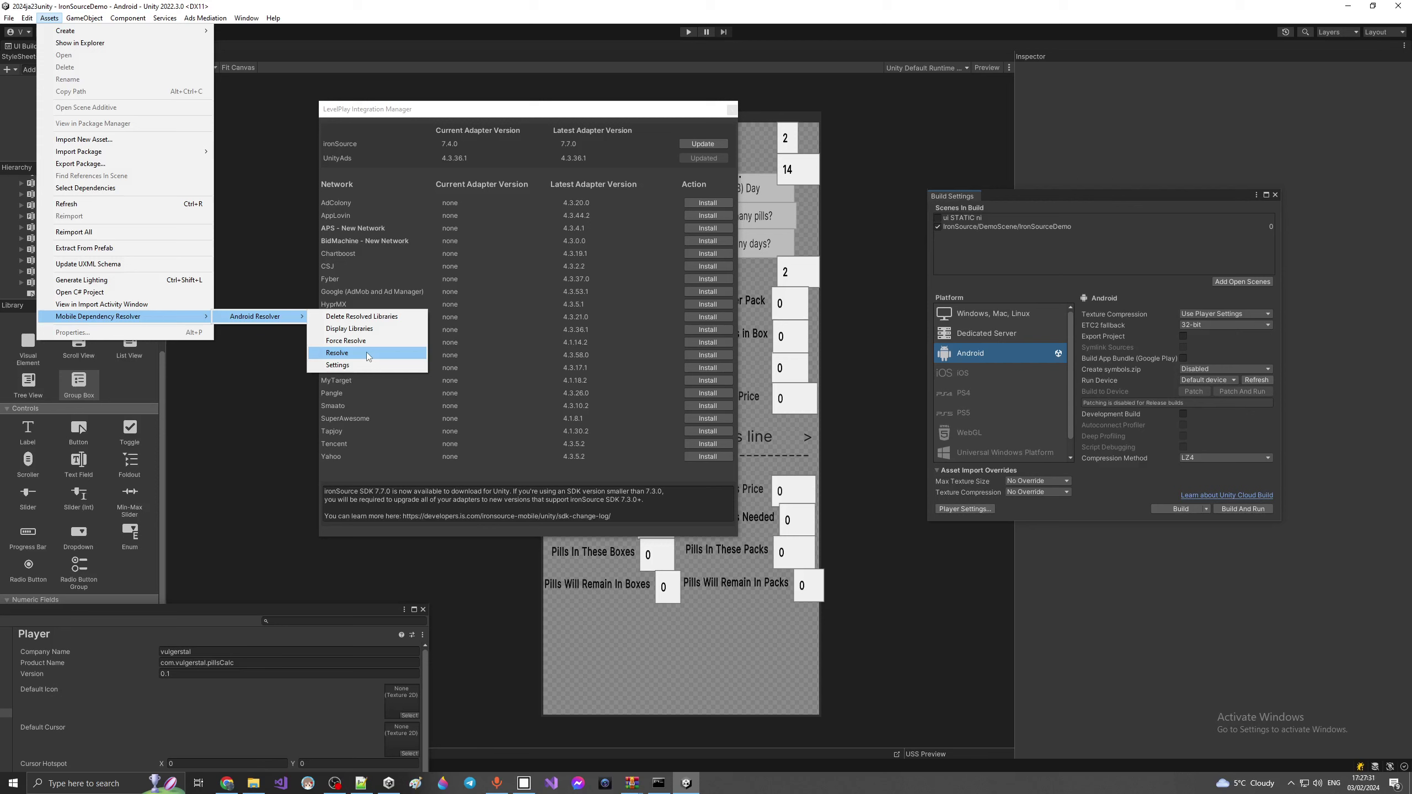
Step: Run Android Resolver's Resolve, acknowledge Resolution Succeeded, and start a new Android build
{"action": "left_click", "coordinate": [366, 352]}
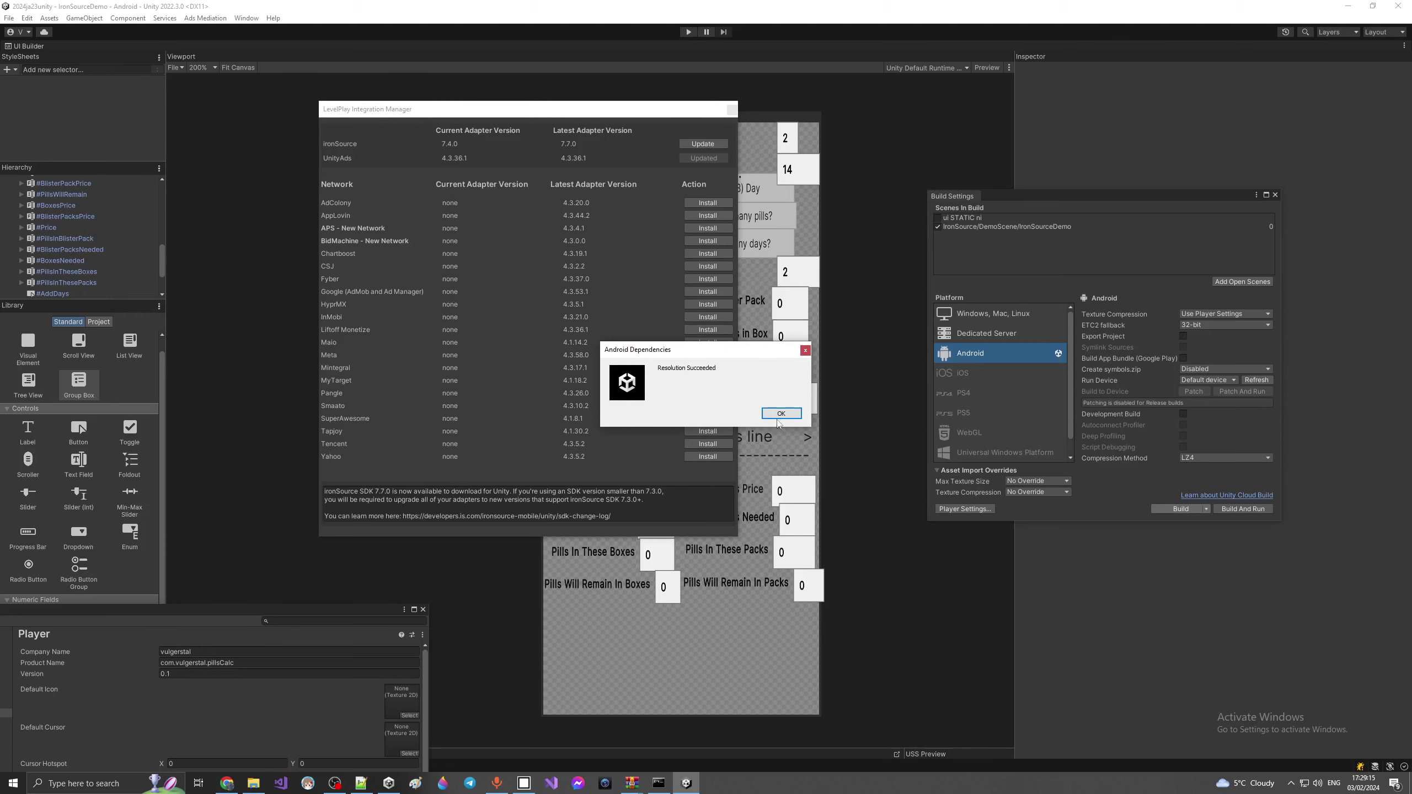
{"action": "left_click", "coordinate": [779, 414]}
{"action": "left_click", "coordinate": [1167, 510]}
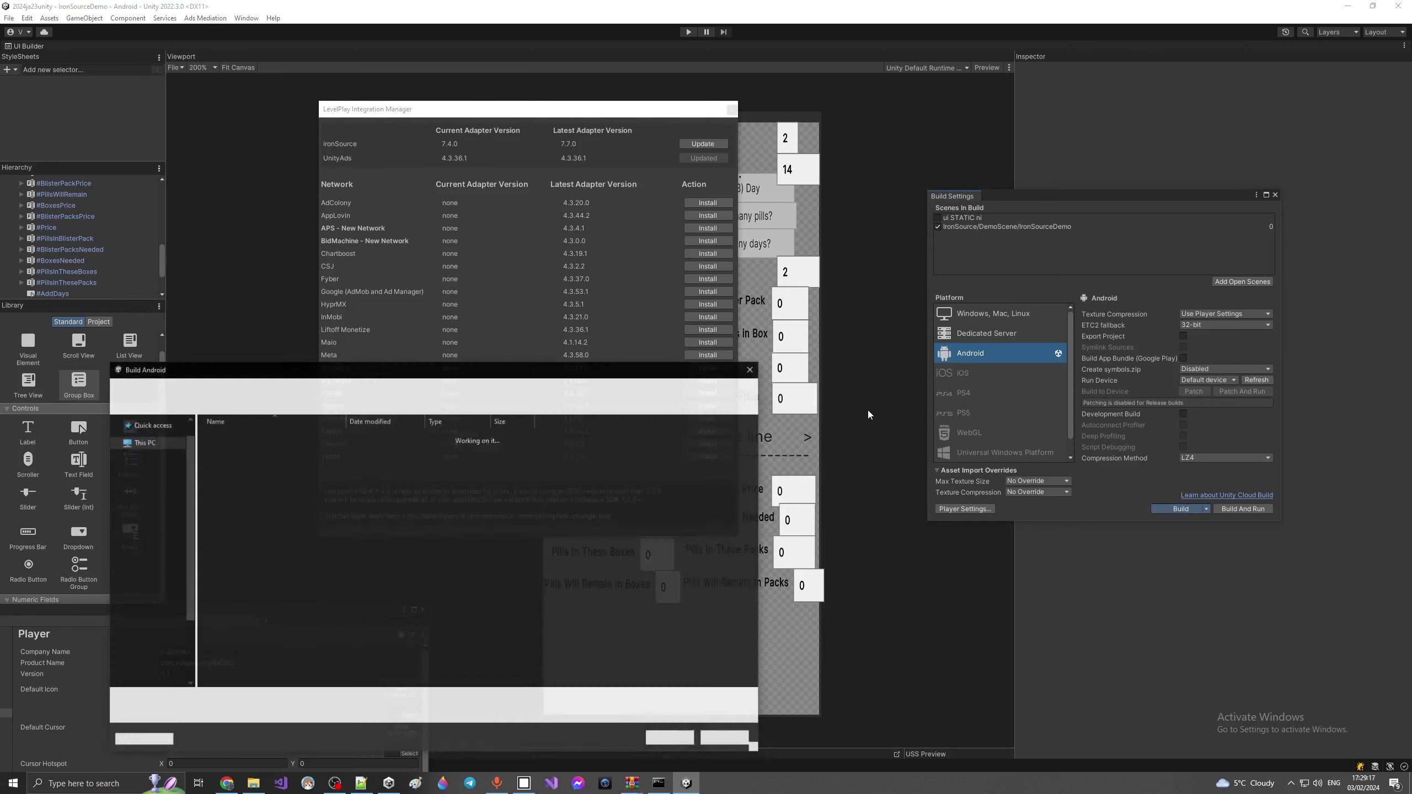
Step: Save the build over m31s2c2.apk, then update ironSource to 7.7.0 and import its package
{"action": "left_click", "coordinate": [650, 739]}
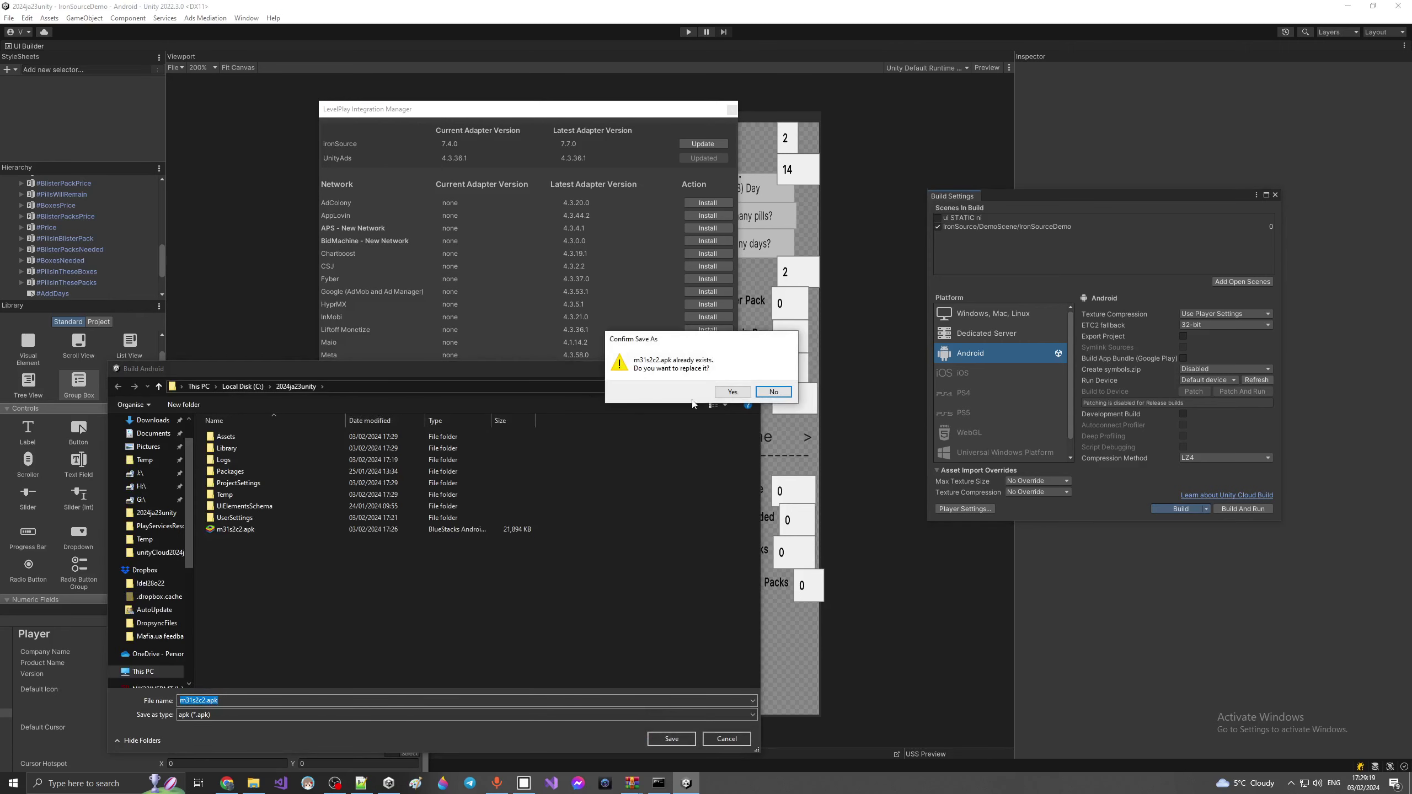
{"action": "left_click", "coordinate": [733, 392]}
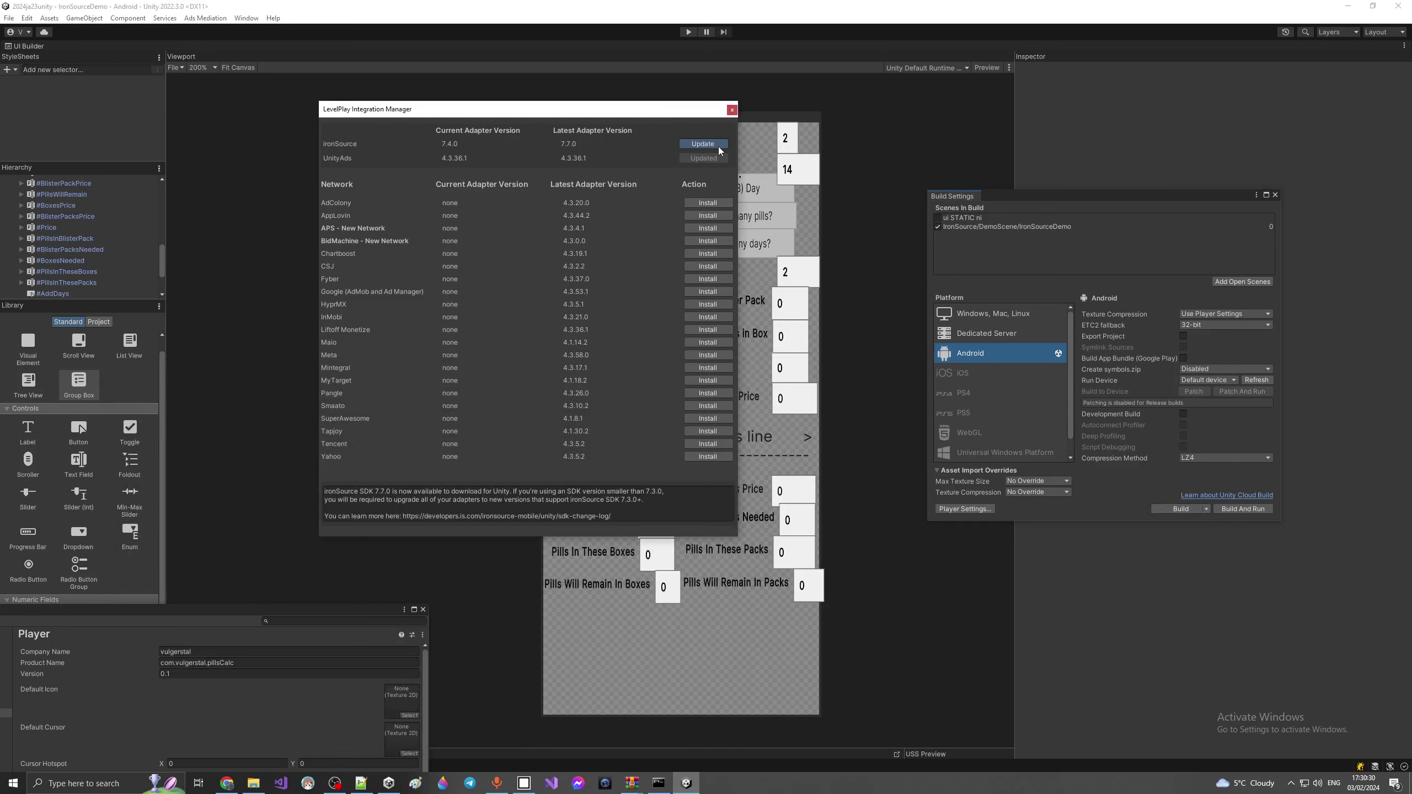
{"action": "left_click", "coordinate": [718, 145]}
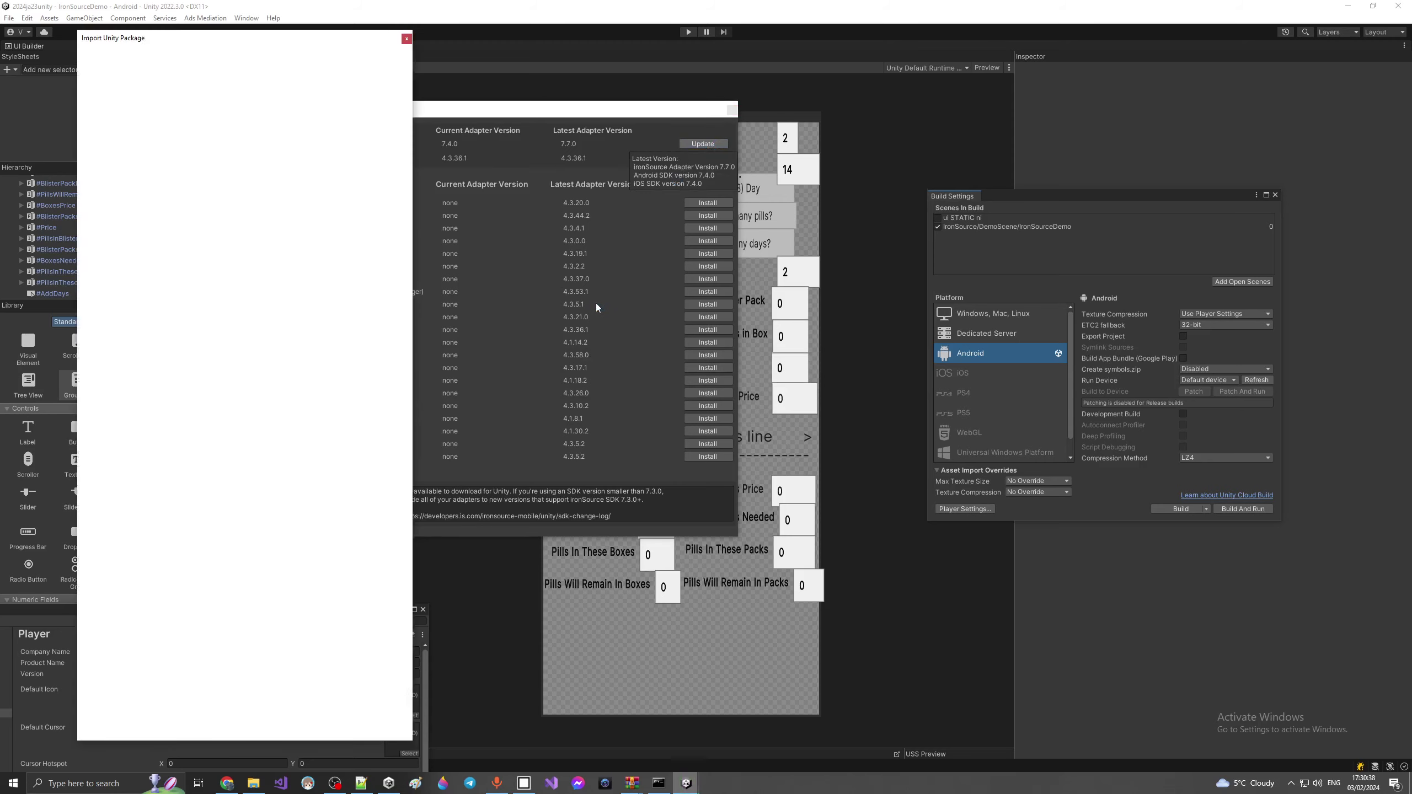
{"action": "left_click", "coordinate": [392, 732]}
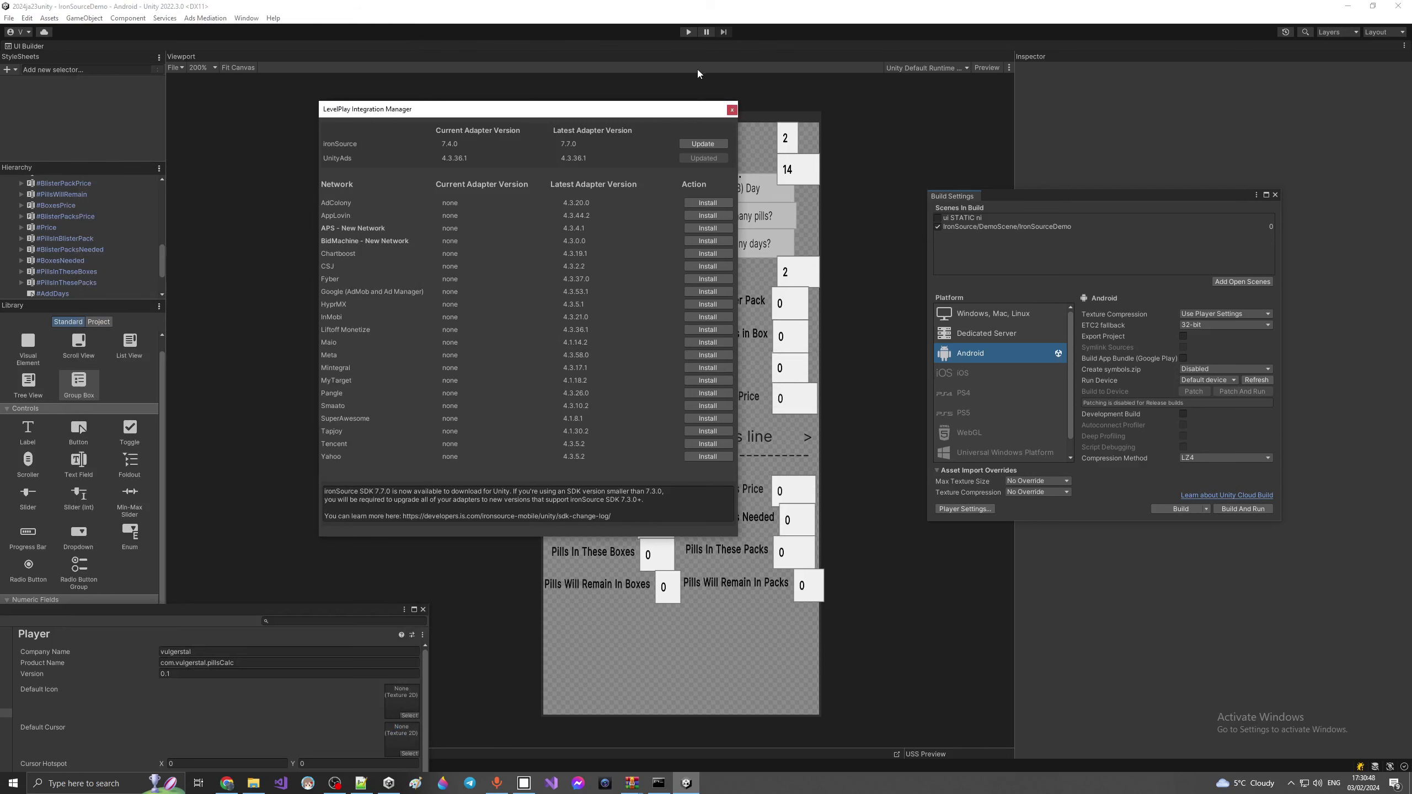
Step: Check Build Settings, then start File > Build And Run for Android
{"action": "left_click", "coordinate": [128, 17]}
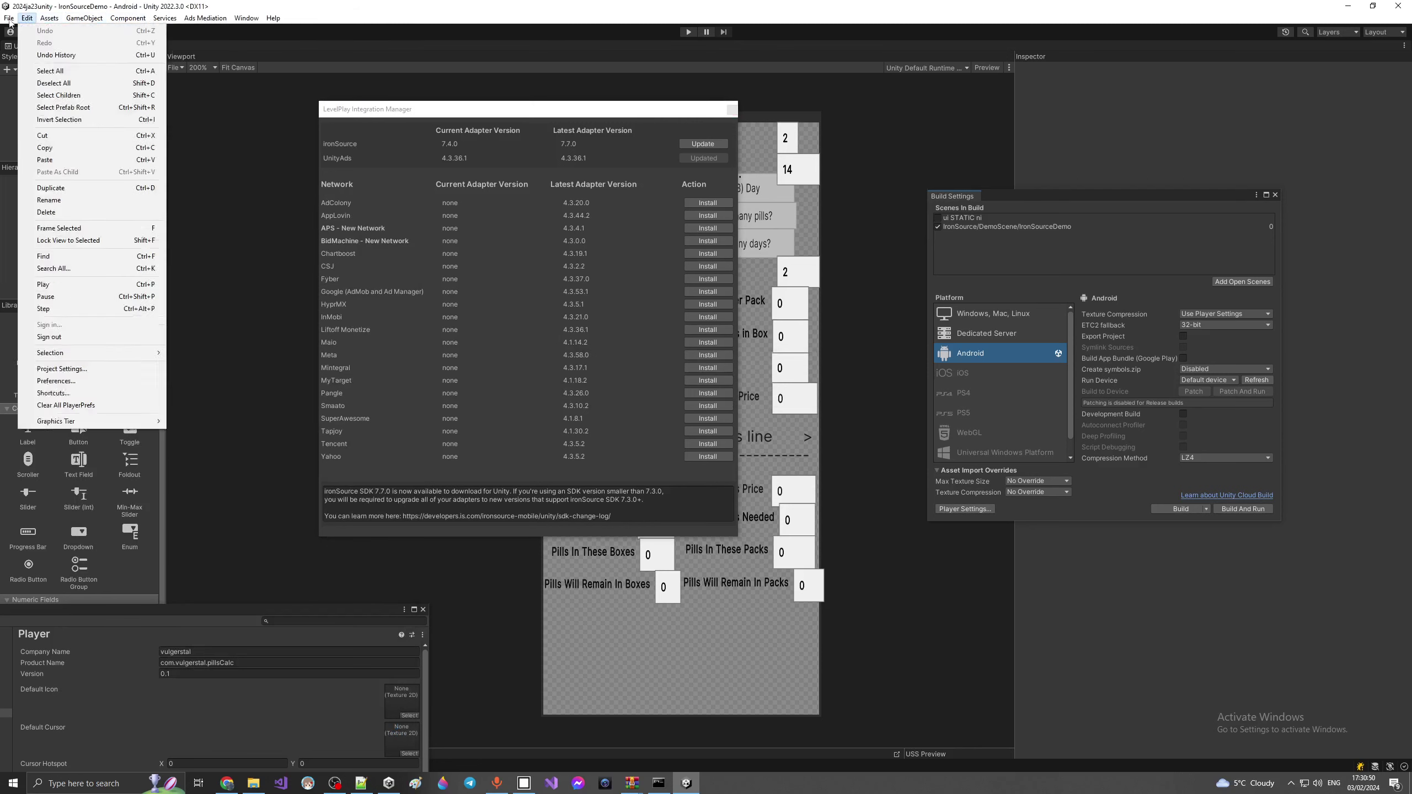
{"action": "mouse_move", "coordinate": [165, 17]}
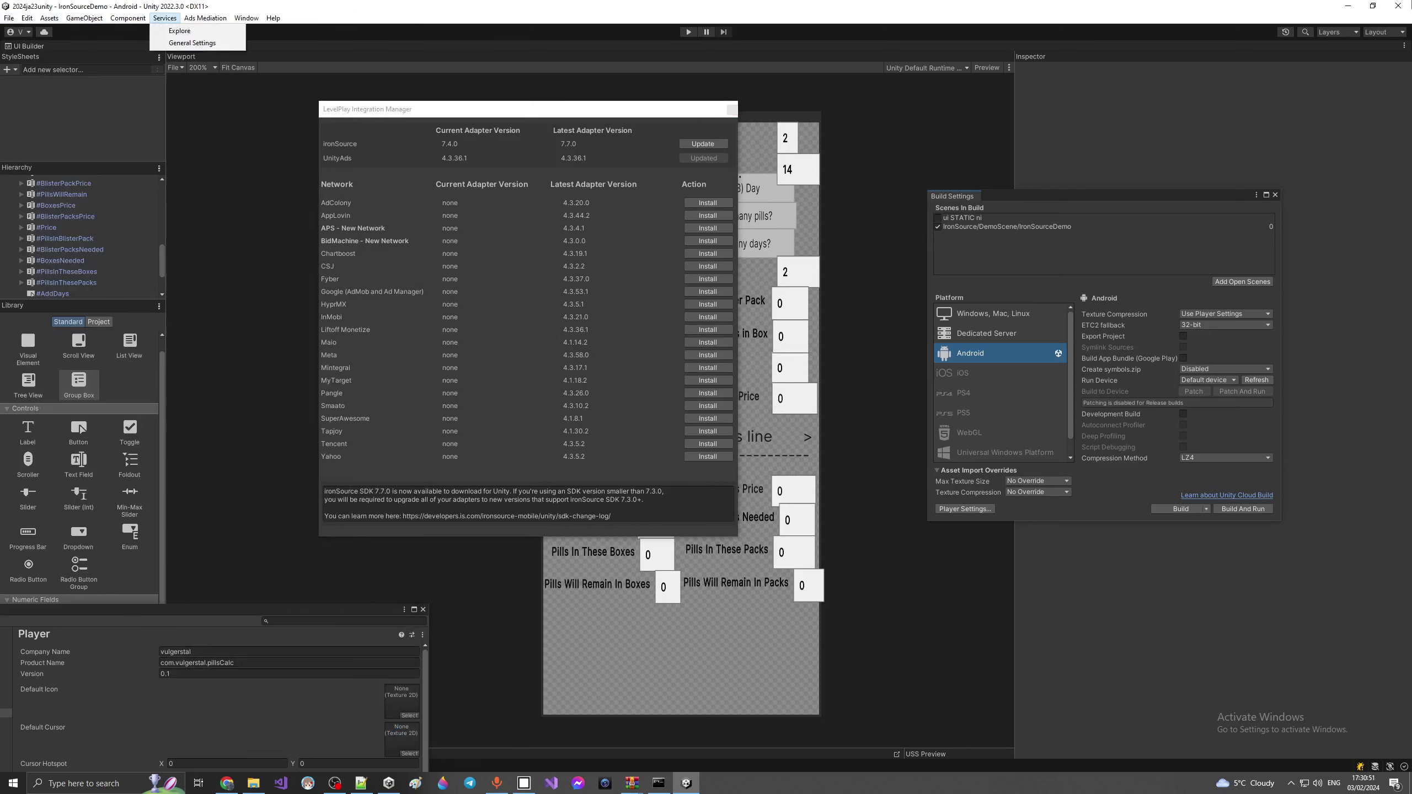
{"action": "left_click", "coordinate": [8, 18]}
{"action": "left_click", "coordinate": [9, 18]}
{"action": "left_click", "coordinate": [31, 152]}
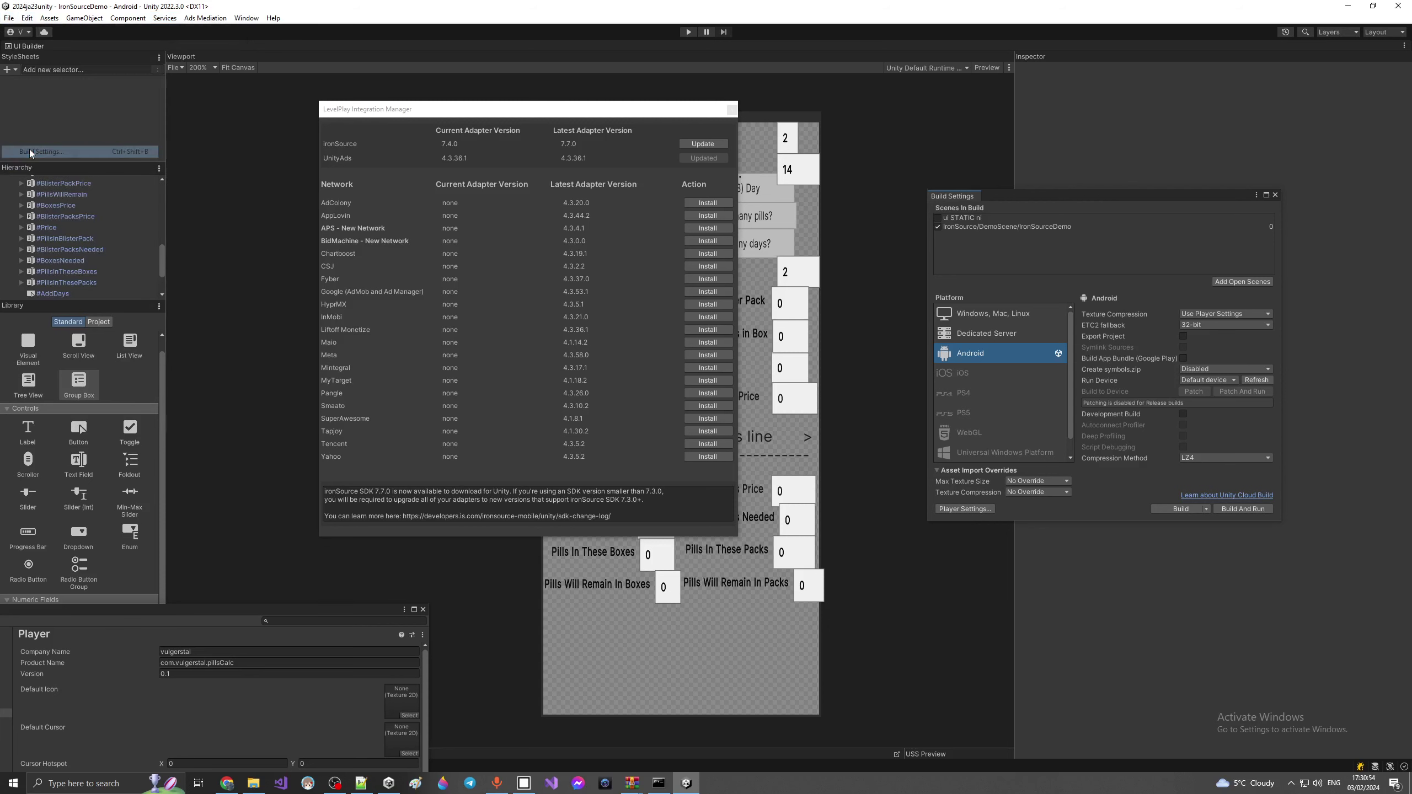
{"action": "left_click", "coordinate": [8, 18]}
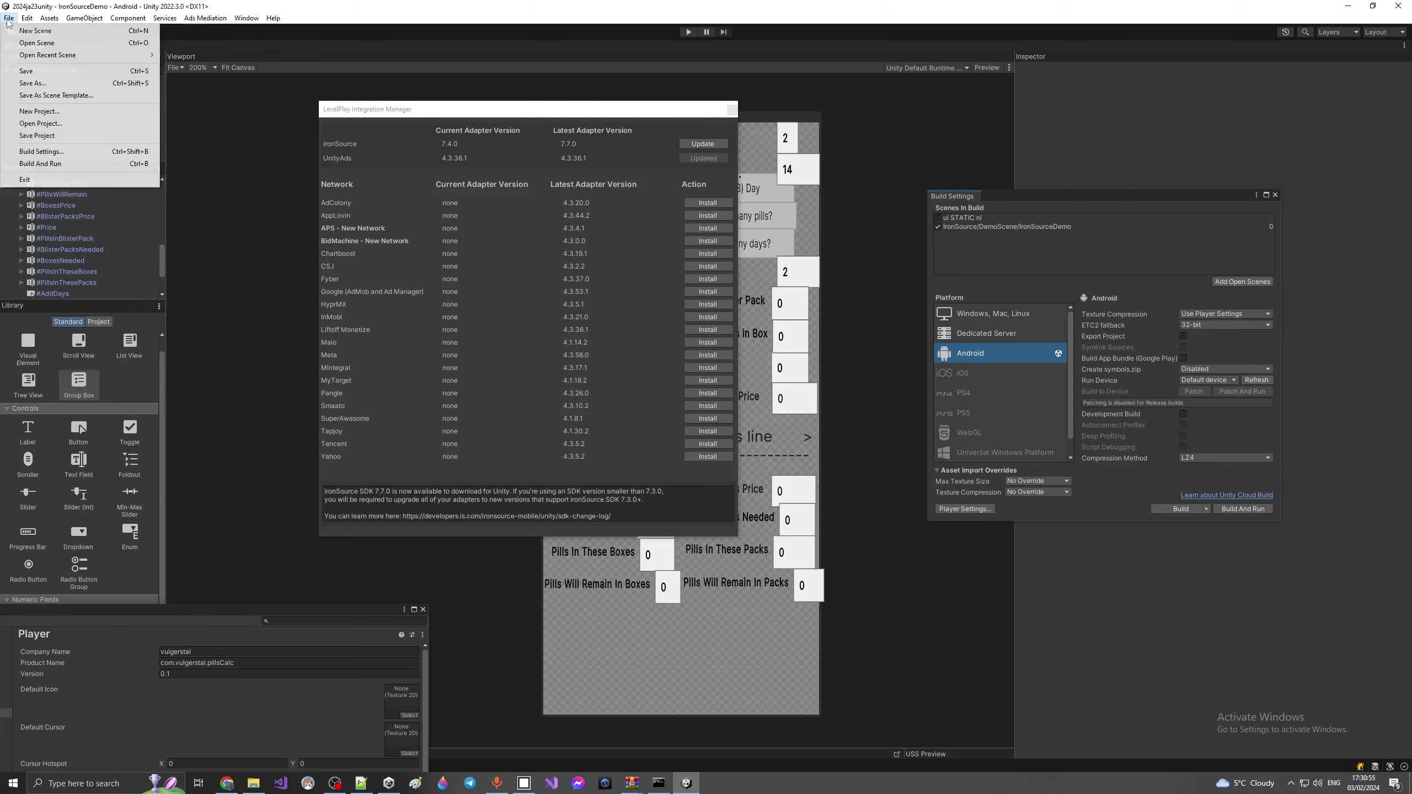
{"action": "left_click", "coordinate": [39, 166]}
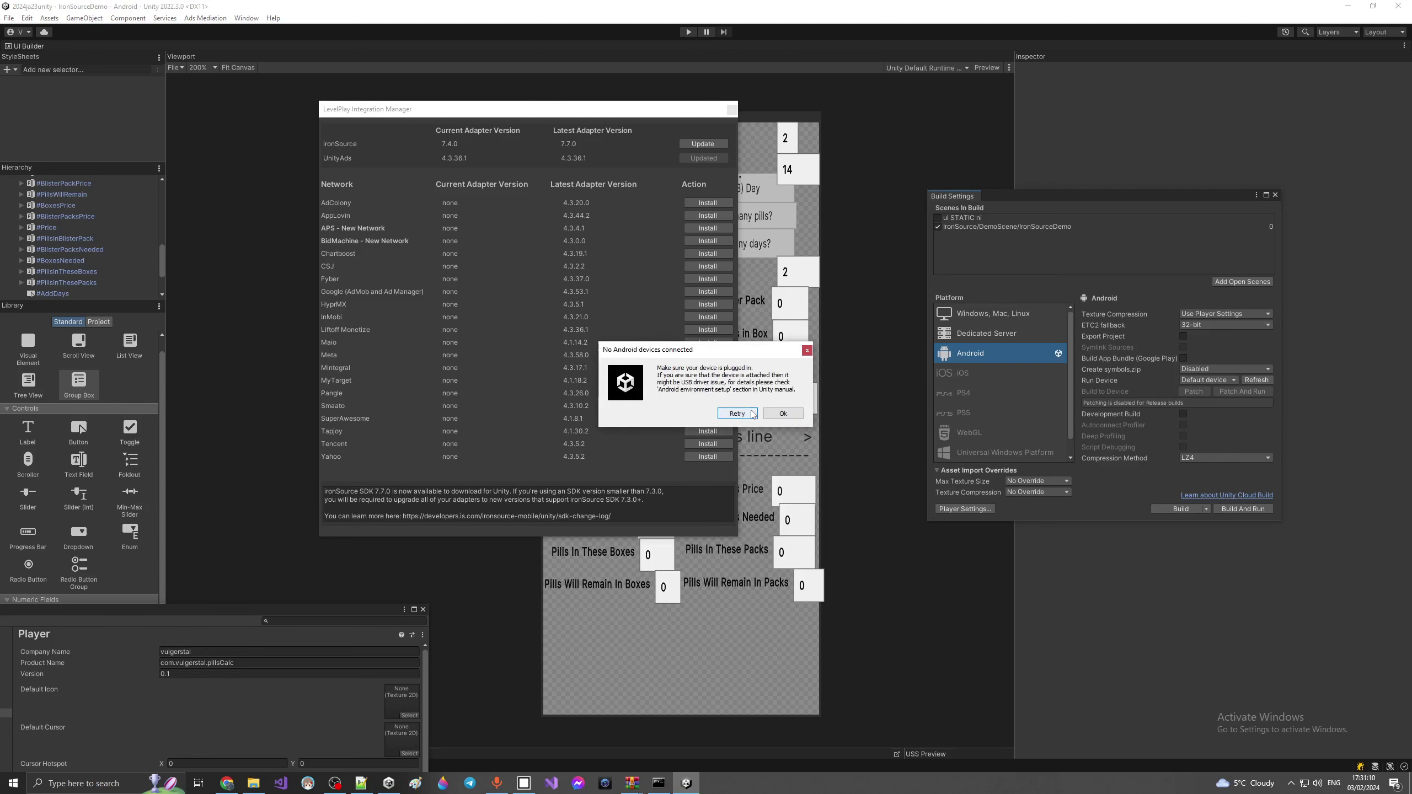
Step: Retry the device search, dismiss the no Android devices warning, and close the File menu
{"action": "left_click", "coordinate": [737, 413]}
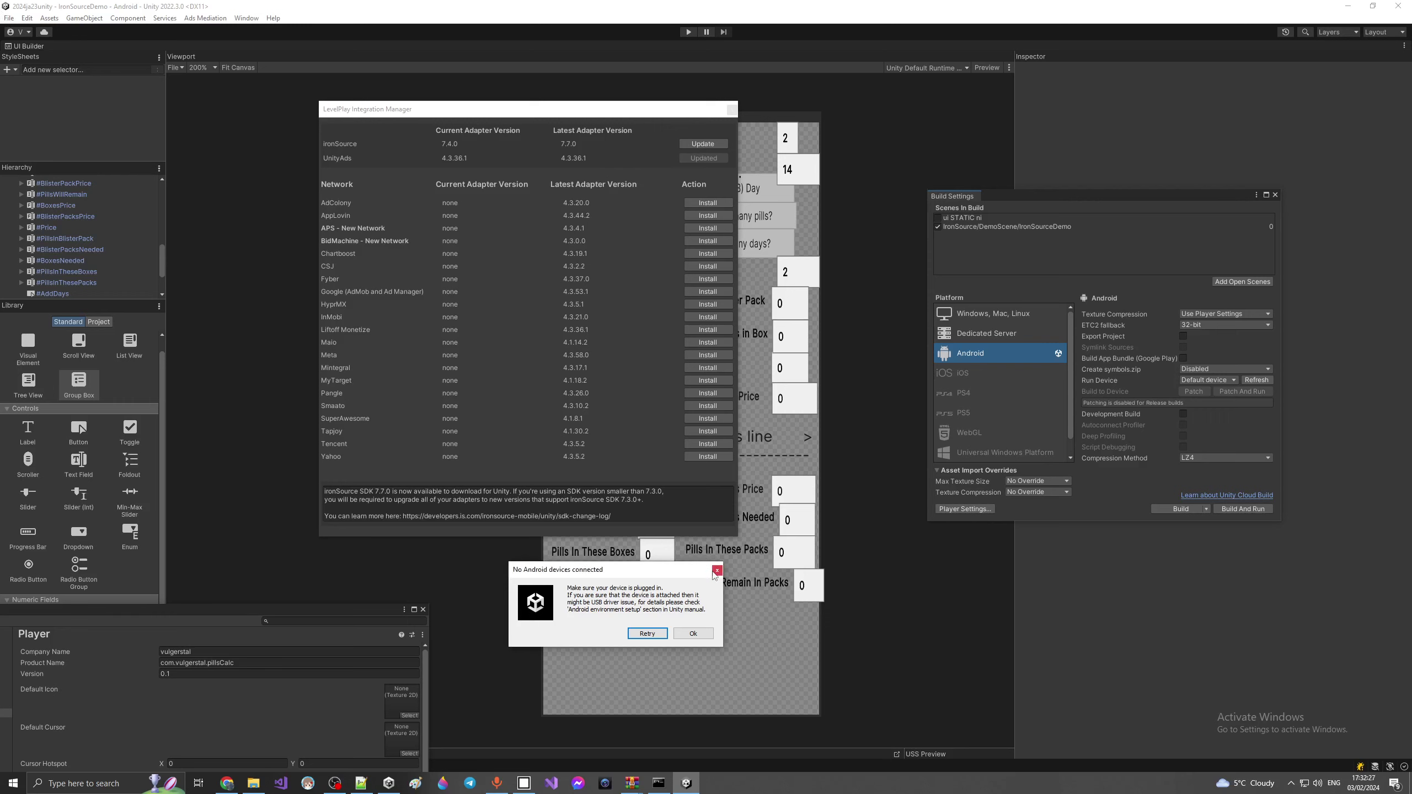
{"action": "left_click", "coordinate": [715, 571]}
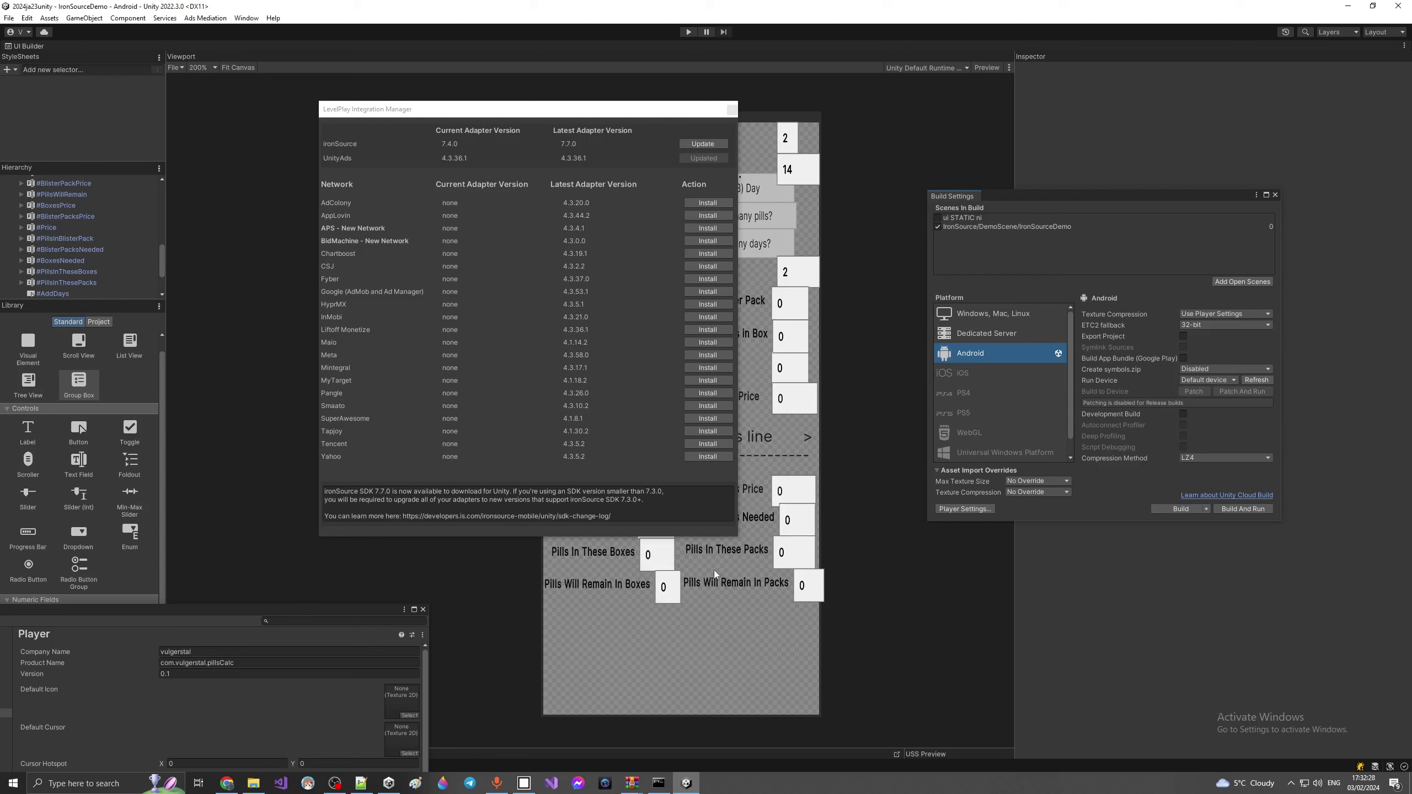
{"action": "left_click", "coordinate": [8, 18]}
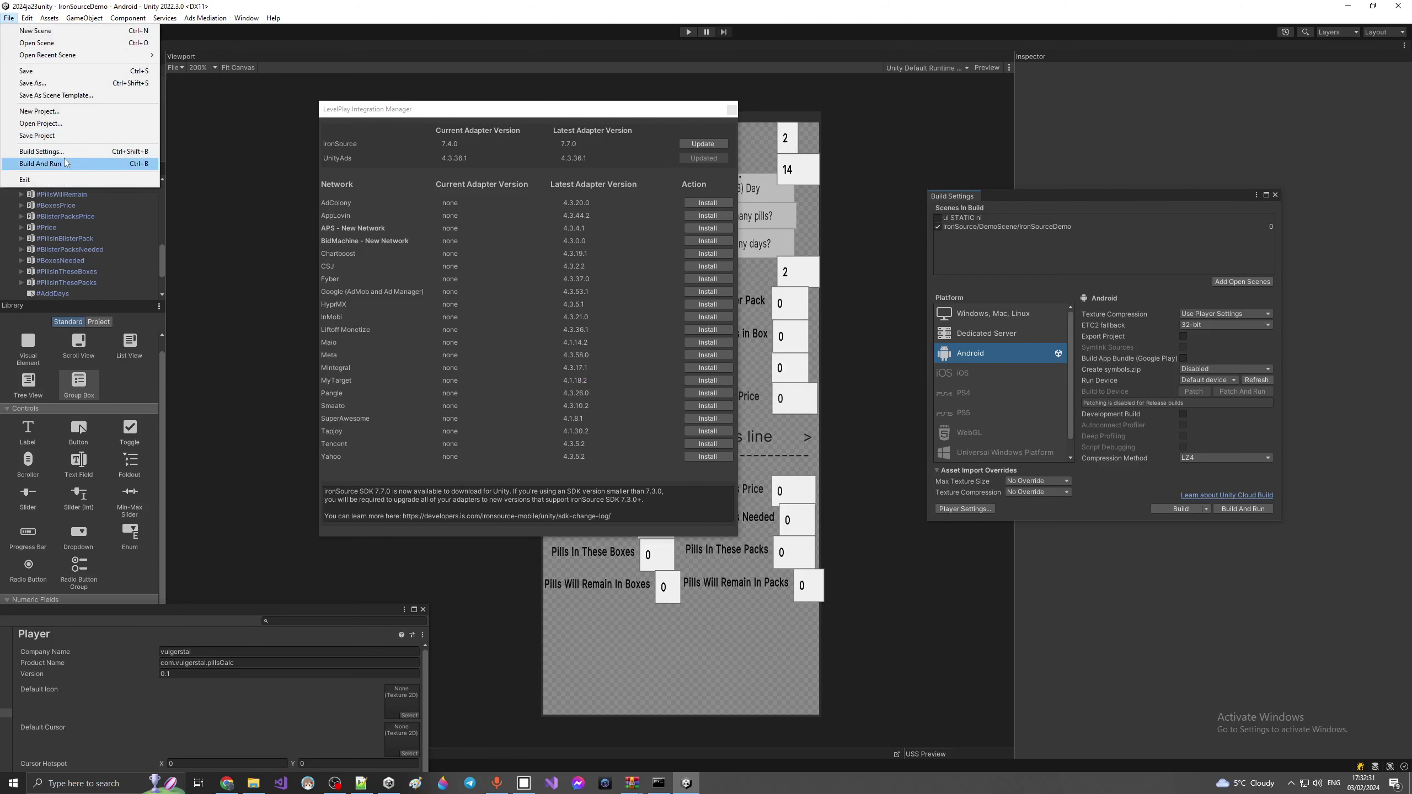
{"action": "left_click", "coordinate": [68, 16]}
{"action": "left_click", "coordinate": [9, 17]}
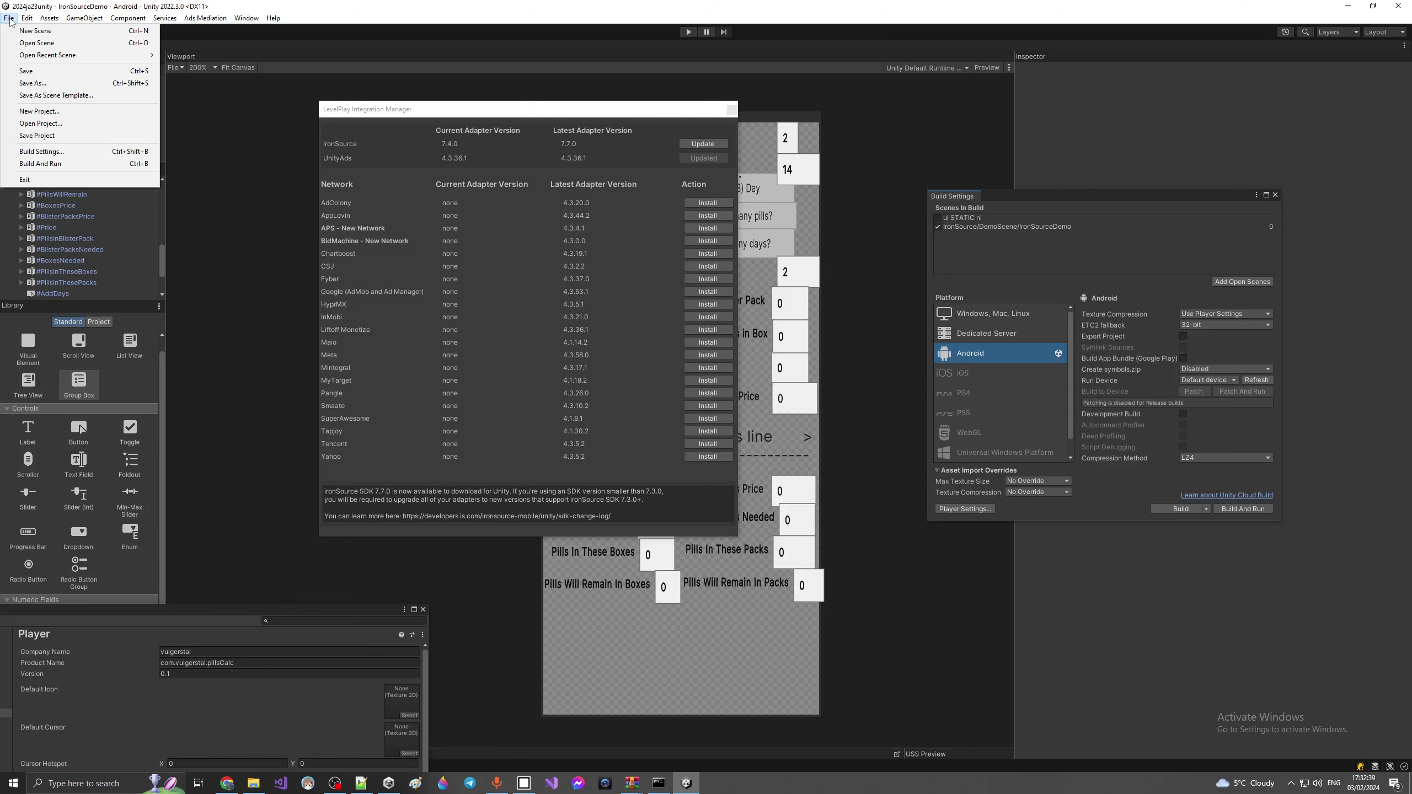
{"action": "left_click", "coordinate": [171, 28]}
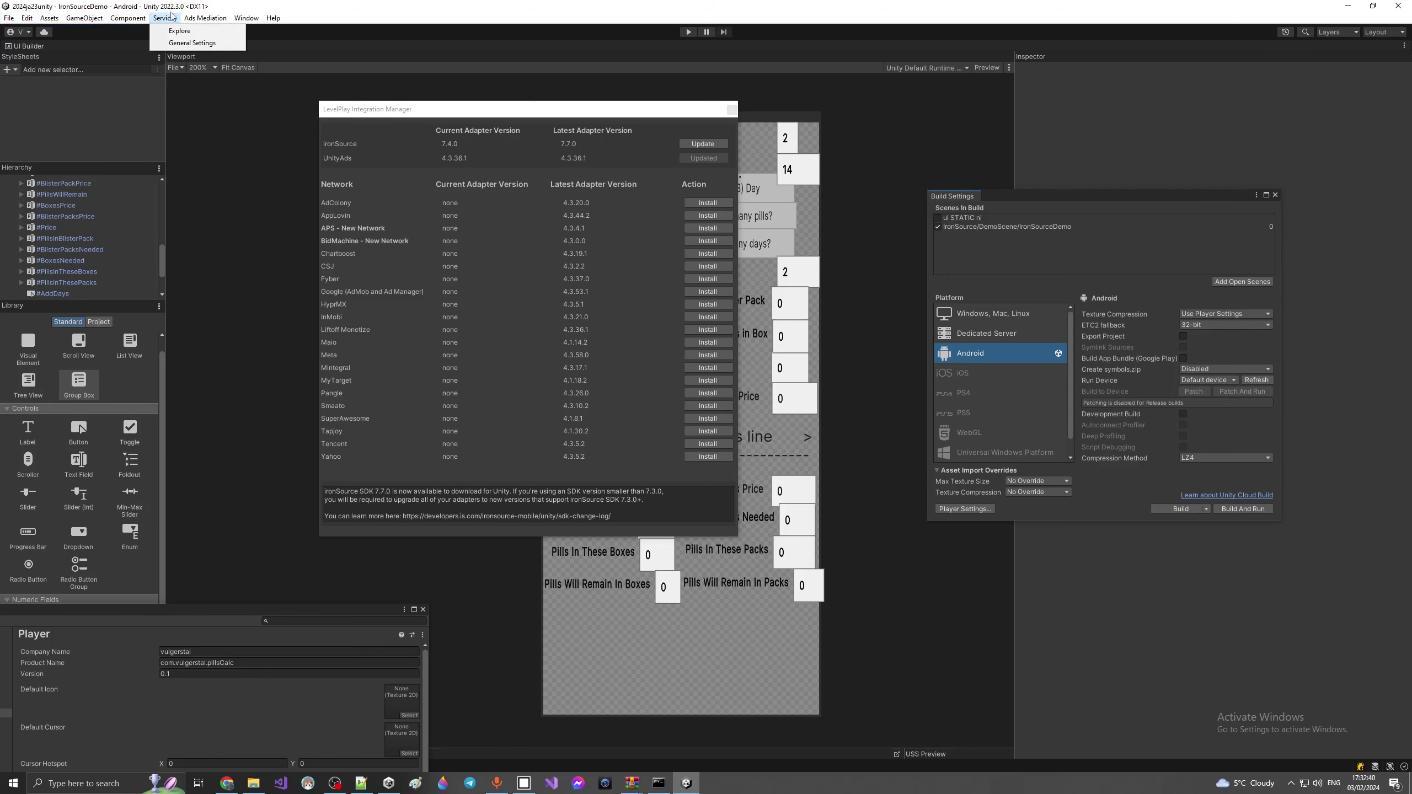
Step: Close the current Unity editor and open the 2024ja23unity project from UnityLauncherPro
{"action": "left_click", "coordinate": [1396, 7]}
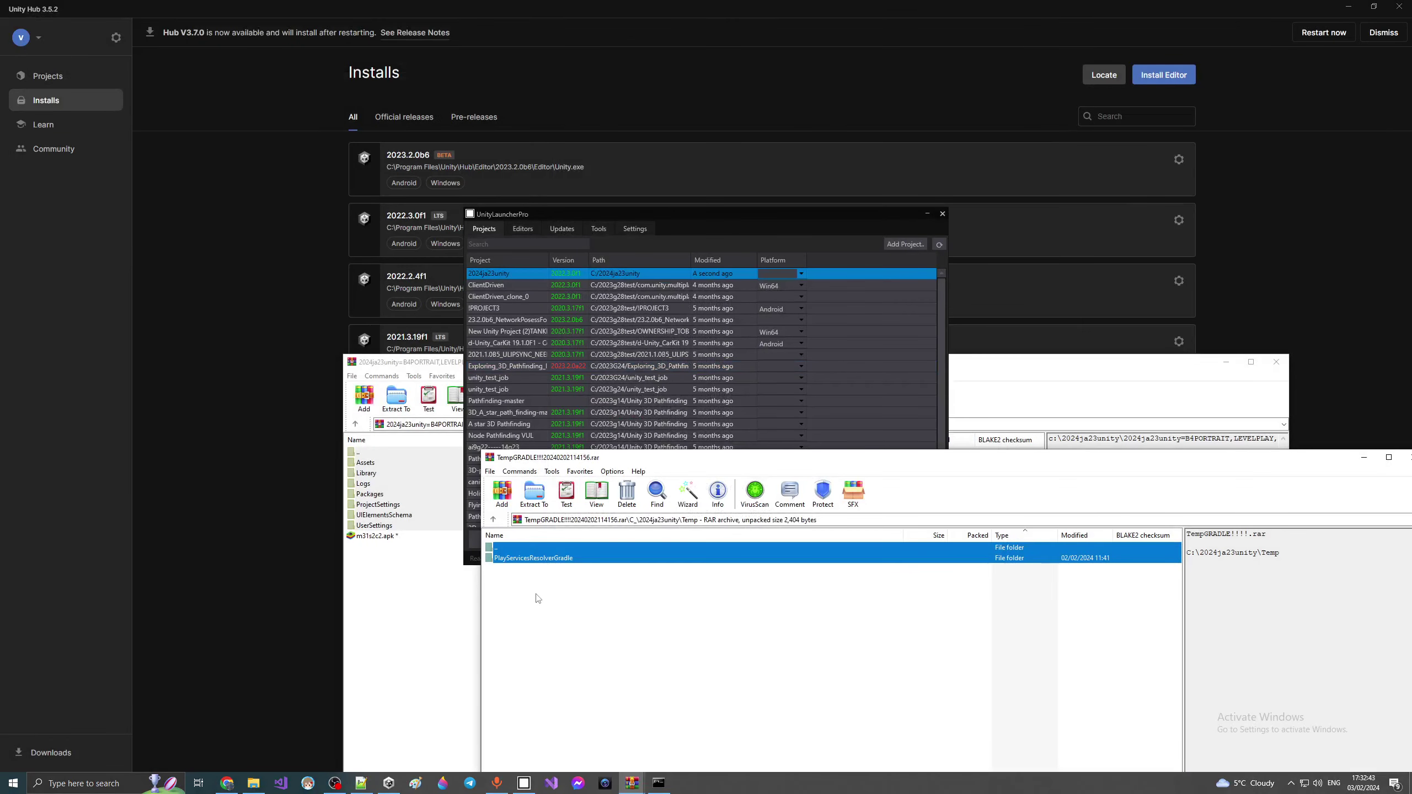
{"action": "left_click", "coordinate": [679, 220]}
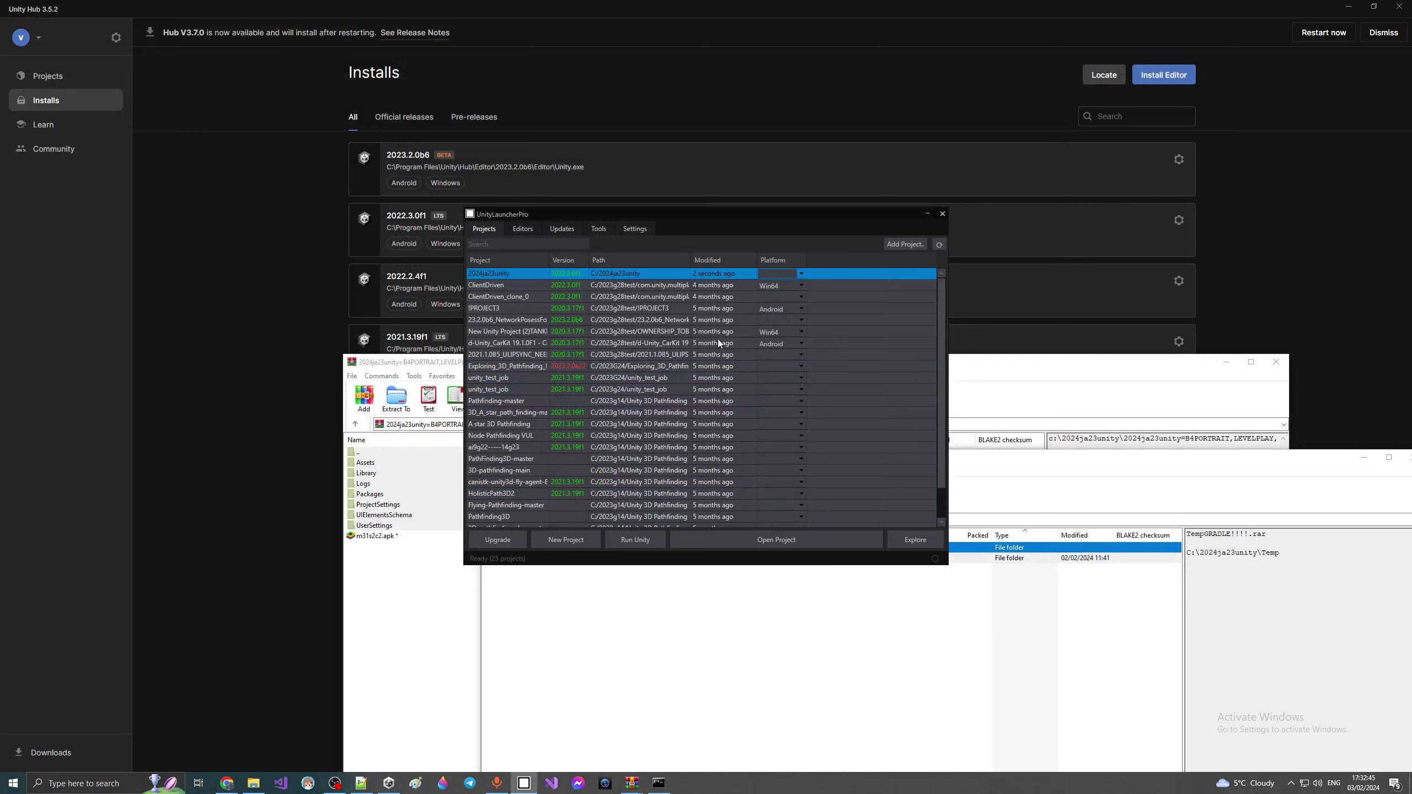
{"action": "left_click", "coordinate": [730, 545]}
Step: Dismiss the Missing Default Layout warning and import the Mobile Dependency Resolver package
{"action": "left_click", "coordinate": [706, 424]}
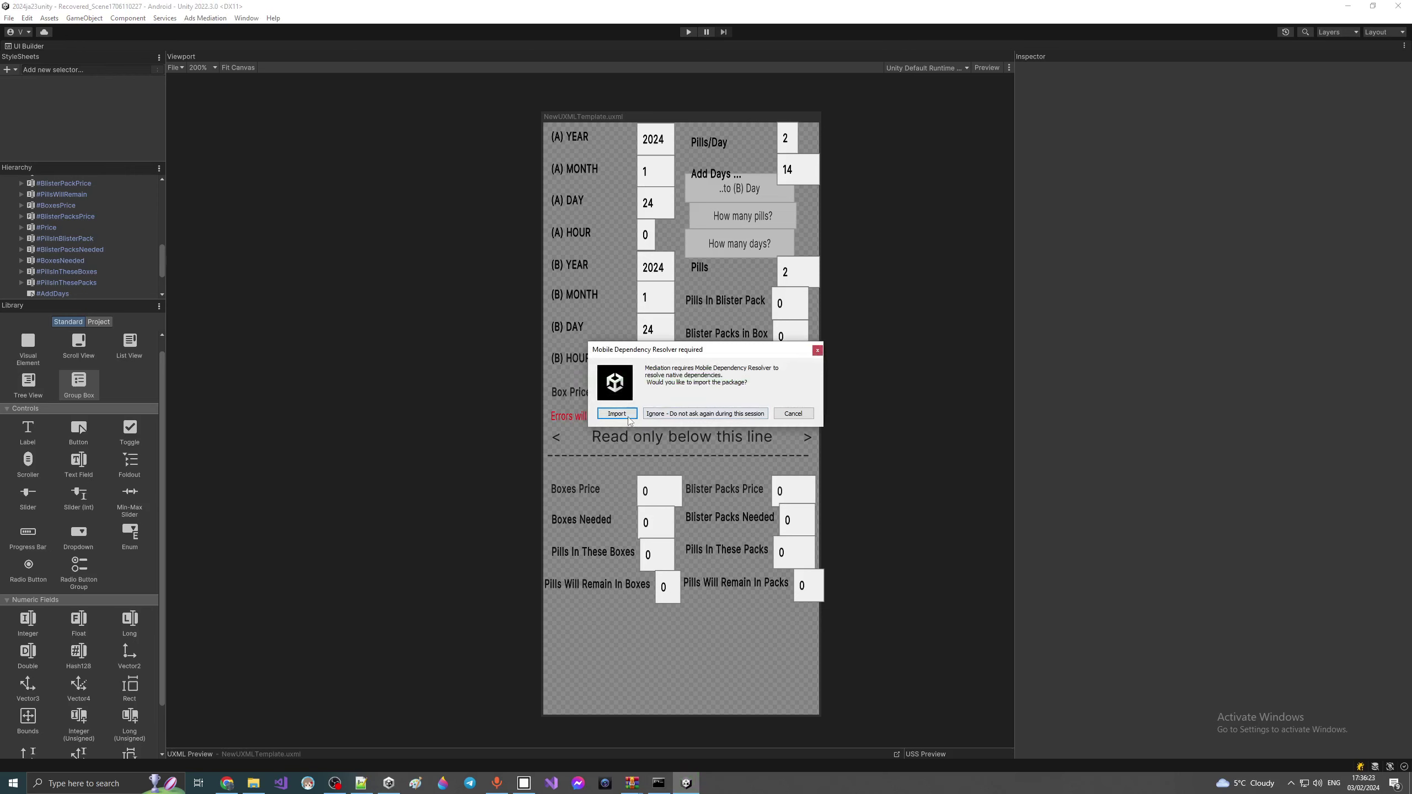
{"action": "left_click", "coordinate": [646, 417]}
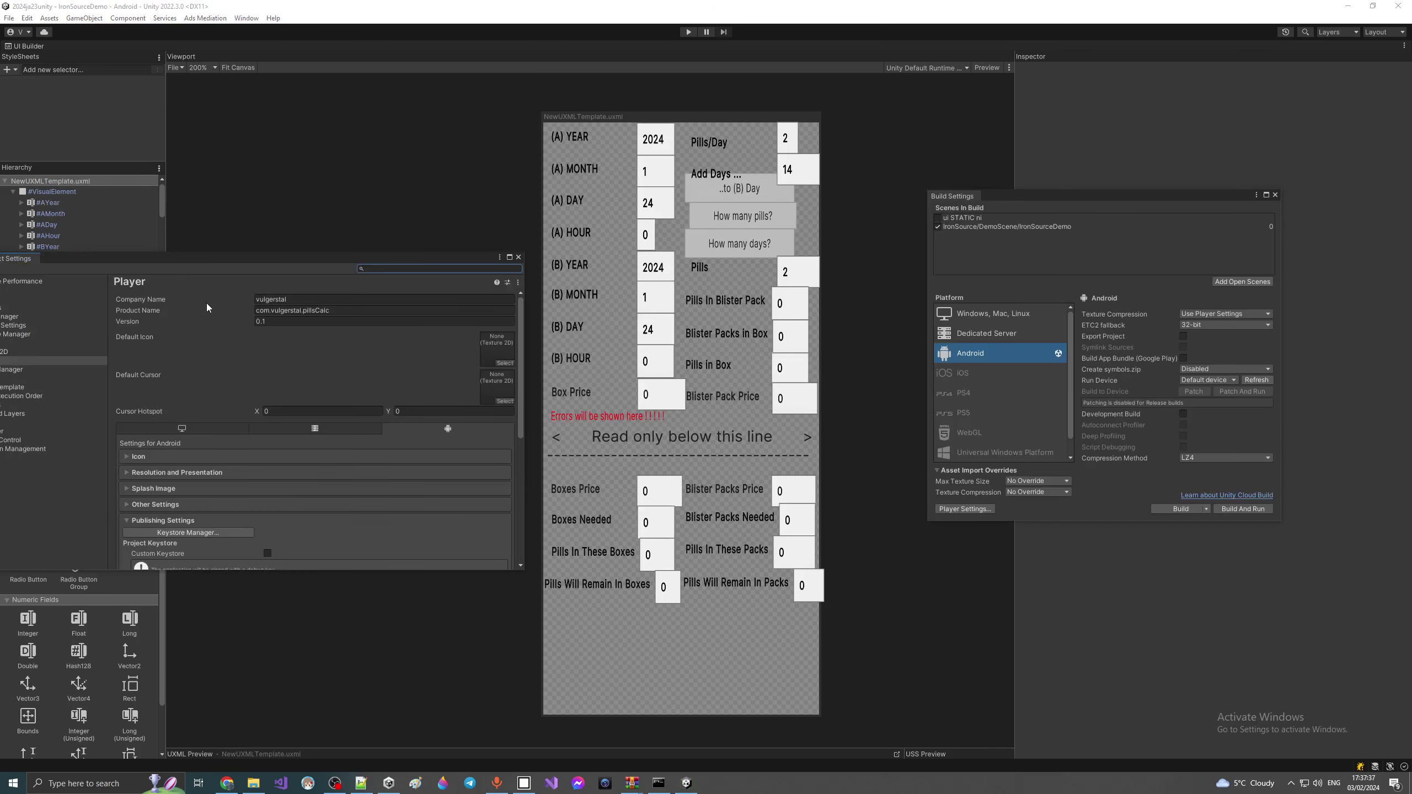
Step: Expand Other Settings in the Android Player settings and scroll through its options
{"action": "left_click_drag", "start_coordinate": [521, 339], "coordinate": [313, 556]}
{"action": "scroll", "coordinate": [260, 499], "scroll_direction": "up", "scroll_amount": 10}
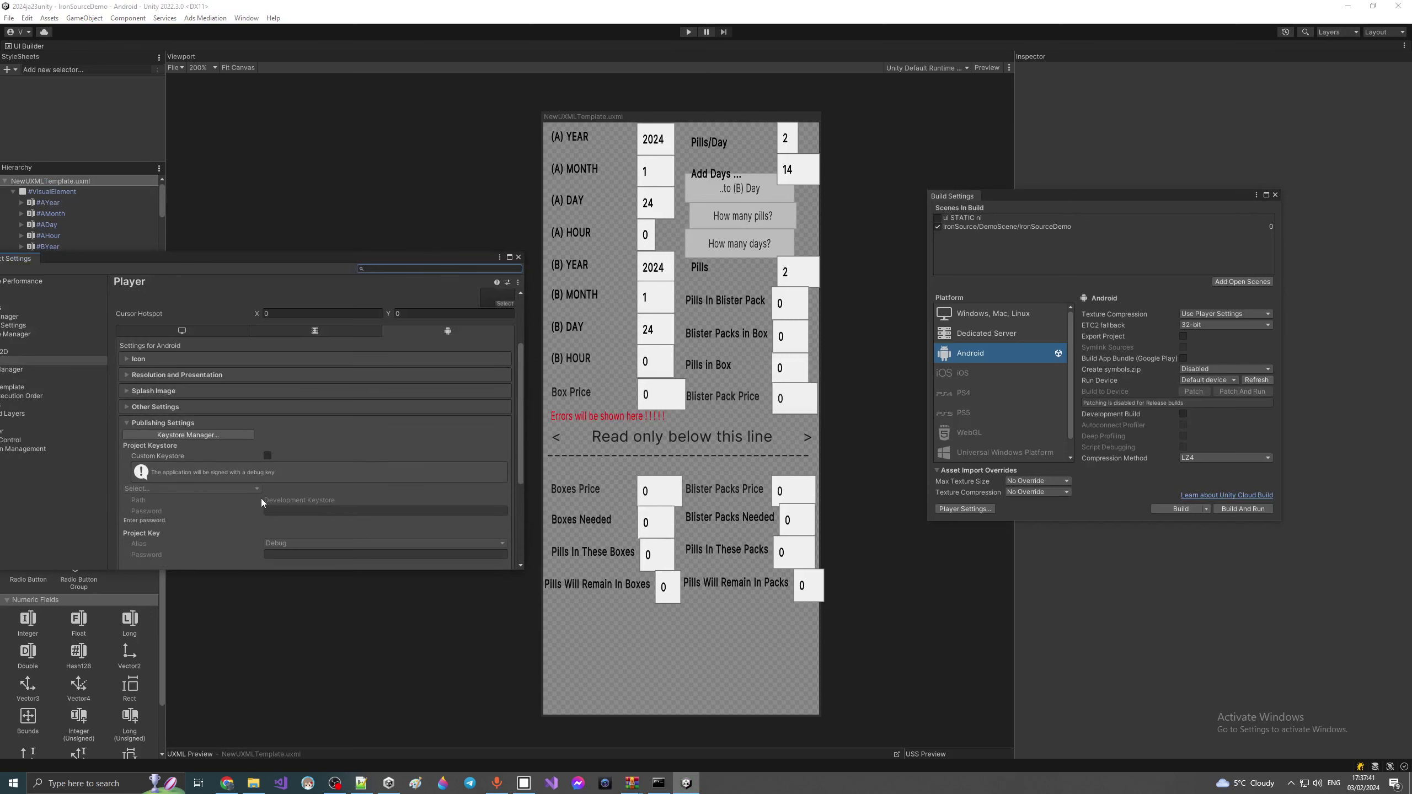
{"action": "left_click", "coordinate": [206, 406]}
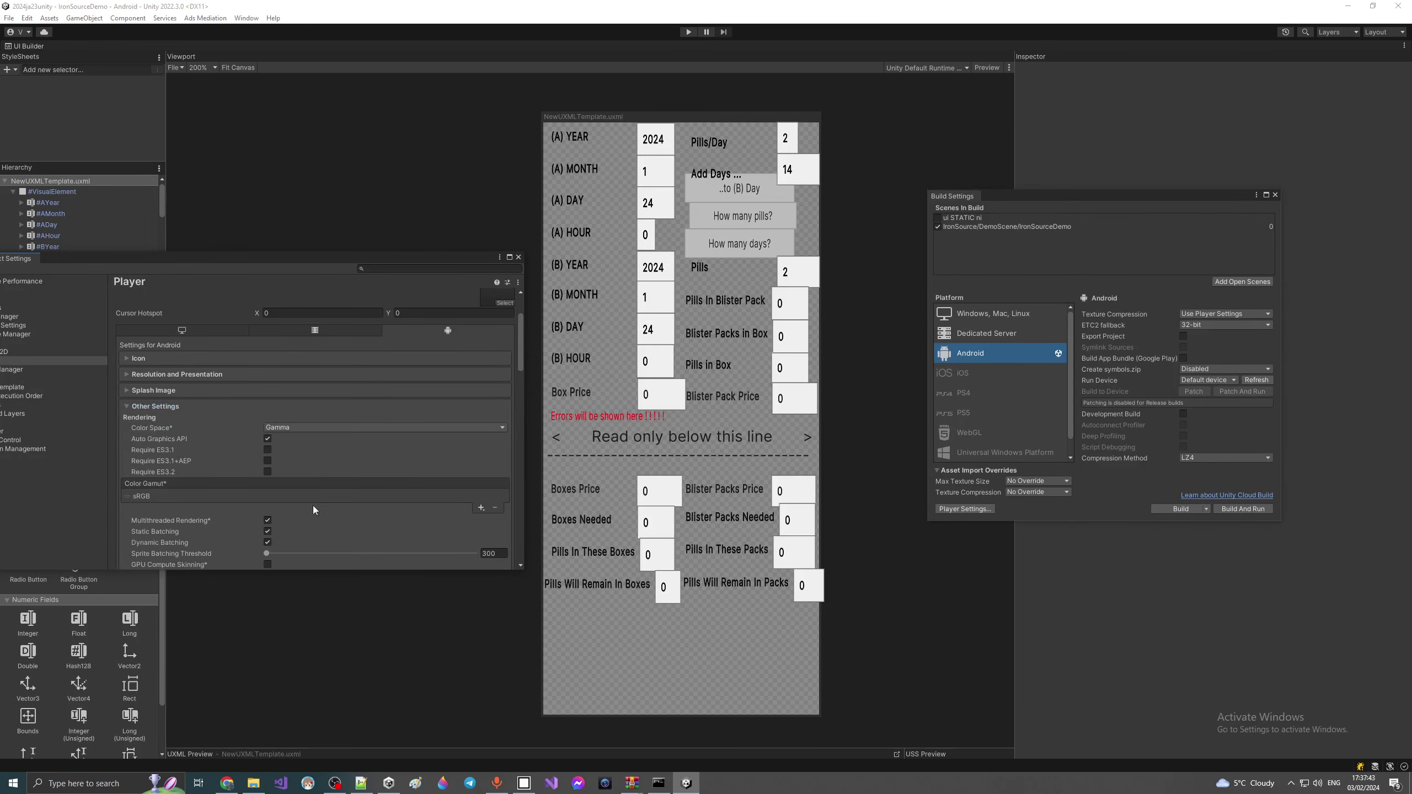
{"action": "scroll", "coordinate": [313, 510], "scroll_direction": "down", "scroll_amount": 10}
{"action": "scroll", "coordinate": [313, 512], "scroll_direction": "down", "scroll_amount": 6}
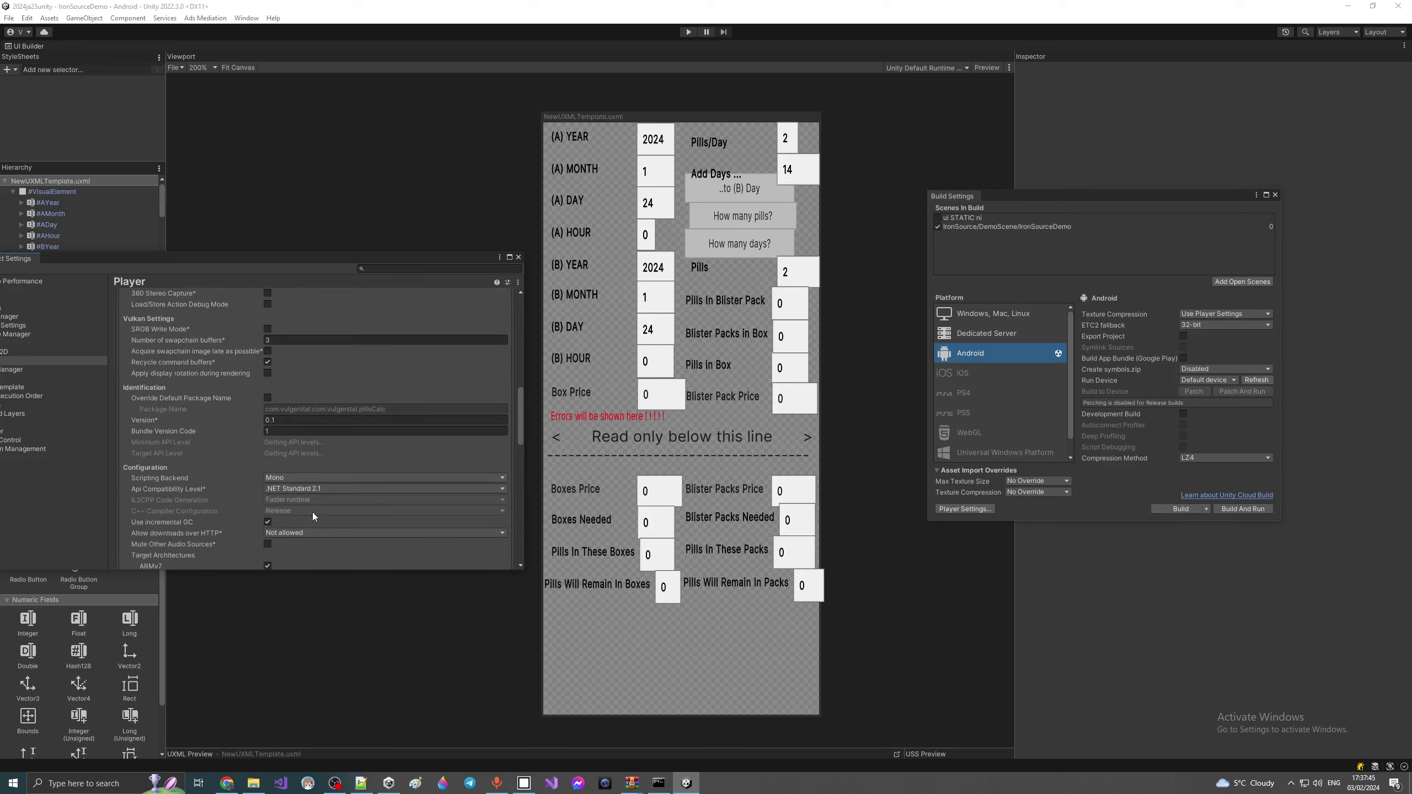
{"action": "scroll", "coordinate": [330, 472], "scroll_direction": "down", "scroll_amount": 6}
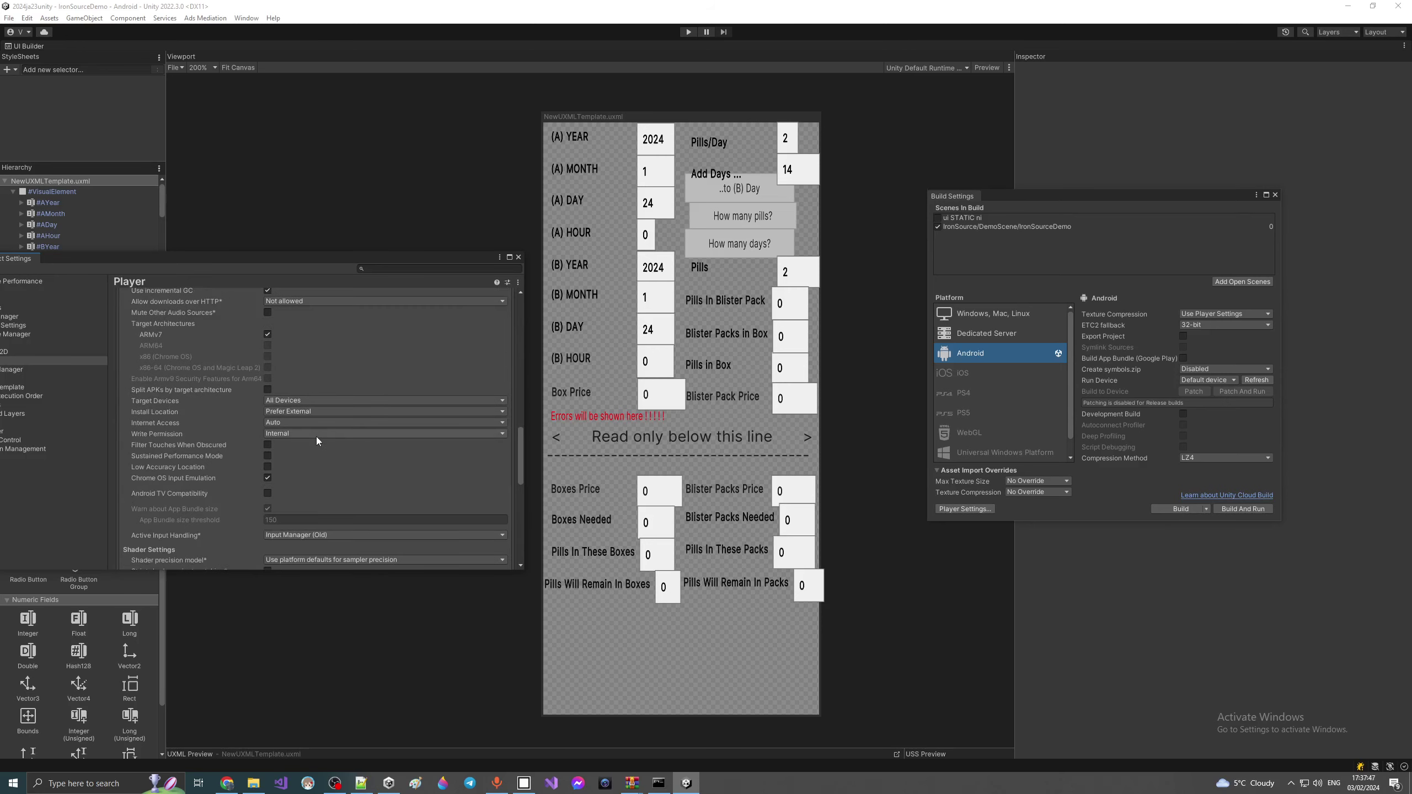
{"action": "scroll", "coordinate": [316, 440], "scroll_direction": "down", "scroll_amount": 6}
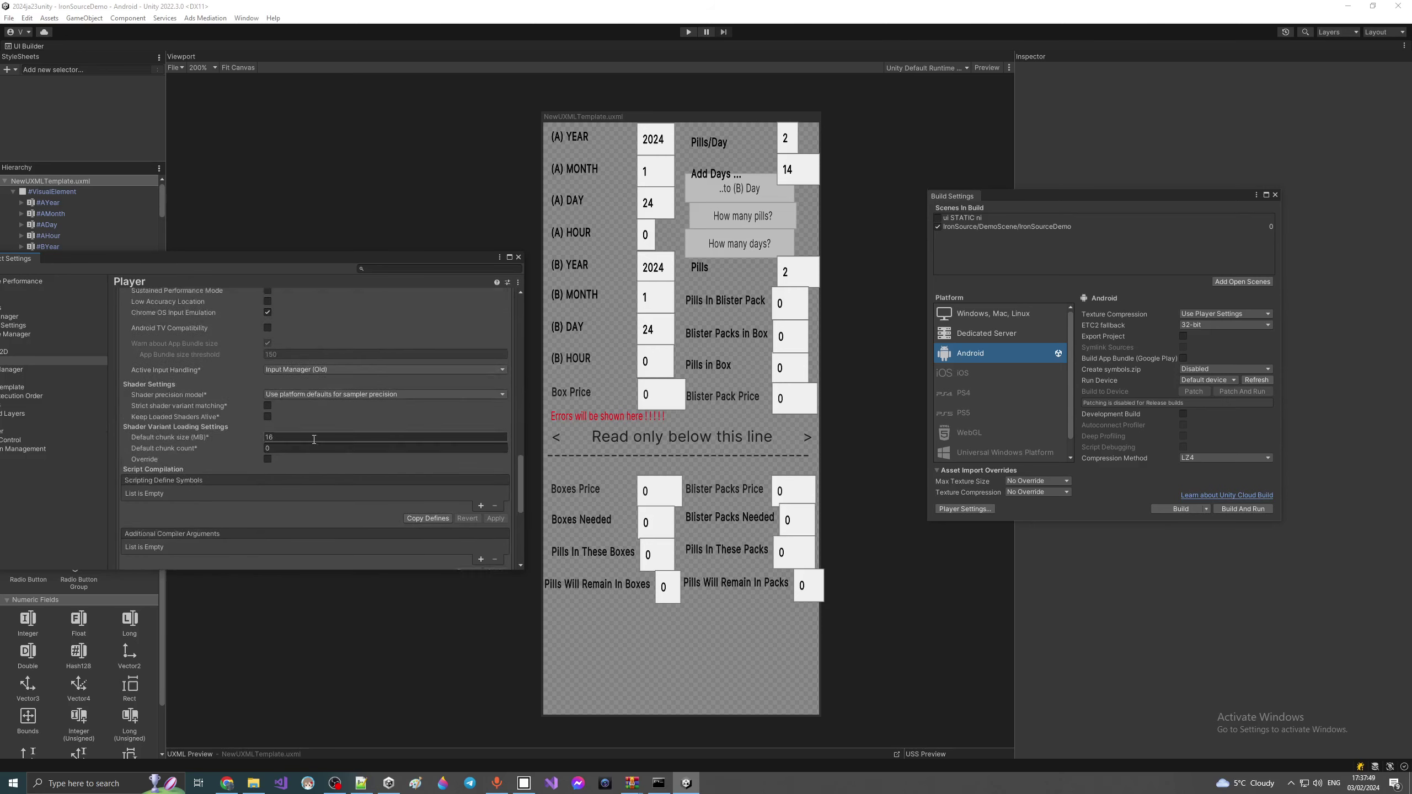
{"action": "scroll", "coordinate": [309, 440], "scroll_direction": "down", "scroll_amount": 2}
{"action": "scroll", "coordinate": [309, 440], "scroll_direction": "up", "scroll_amount": 3}
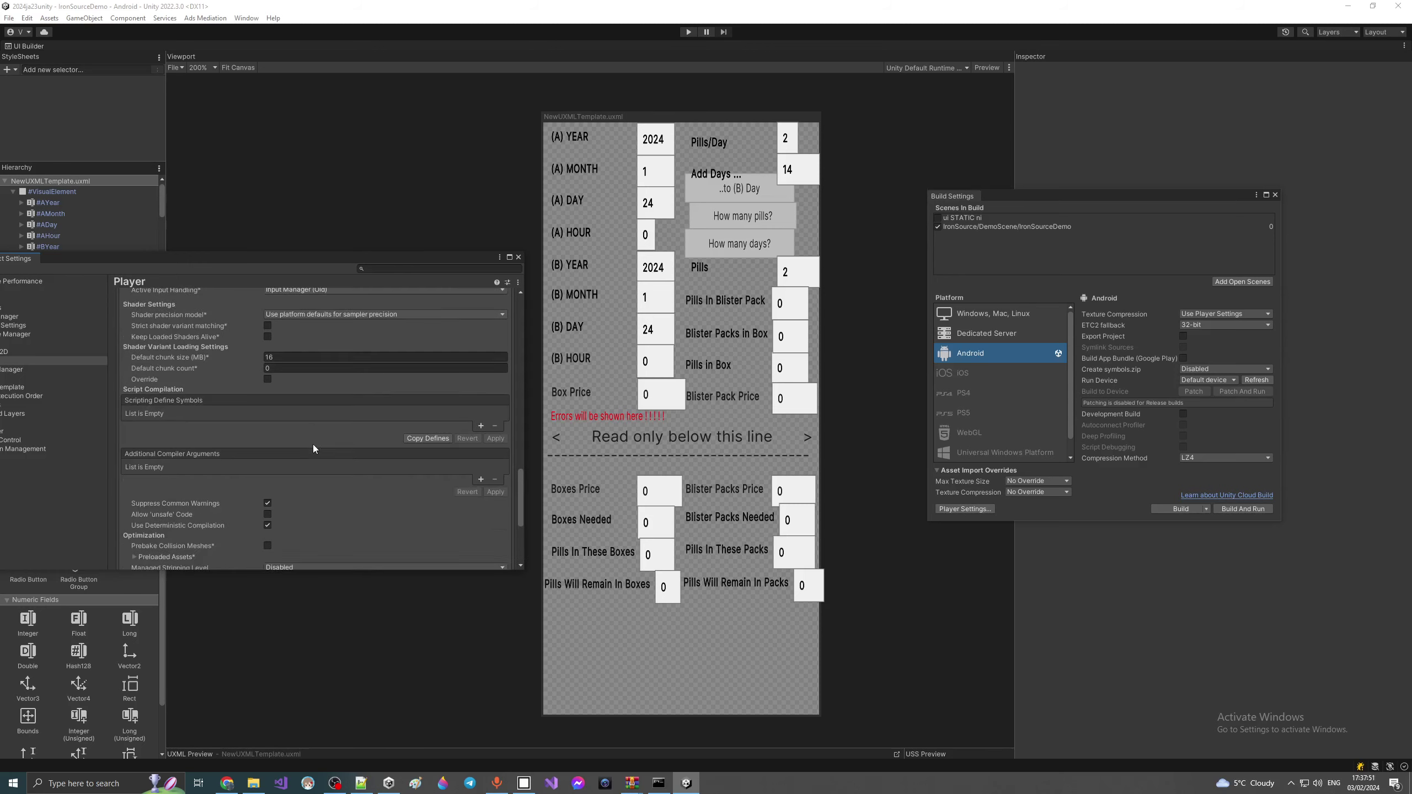
{"action": "scroll", "coordinate": [313, 444], "scroll_direction": "up", "scroll_amount": 8}
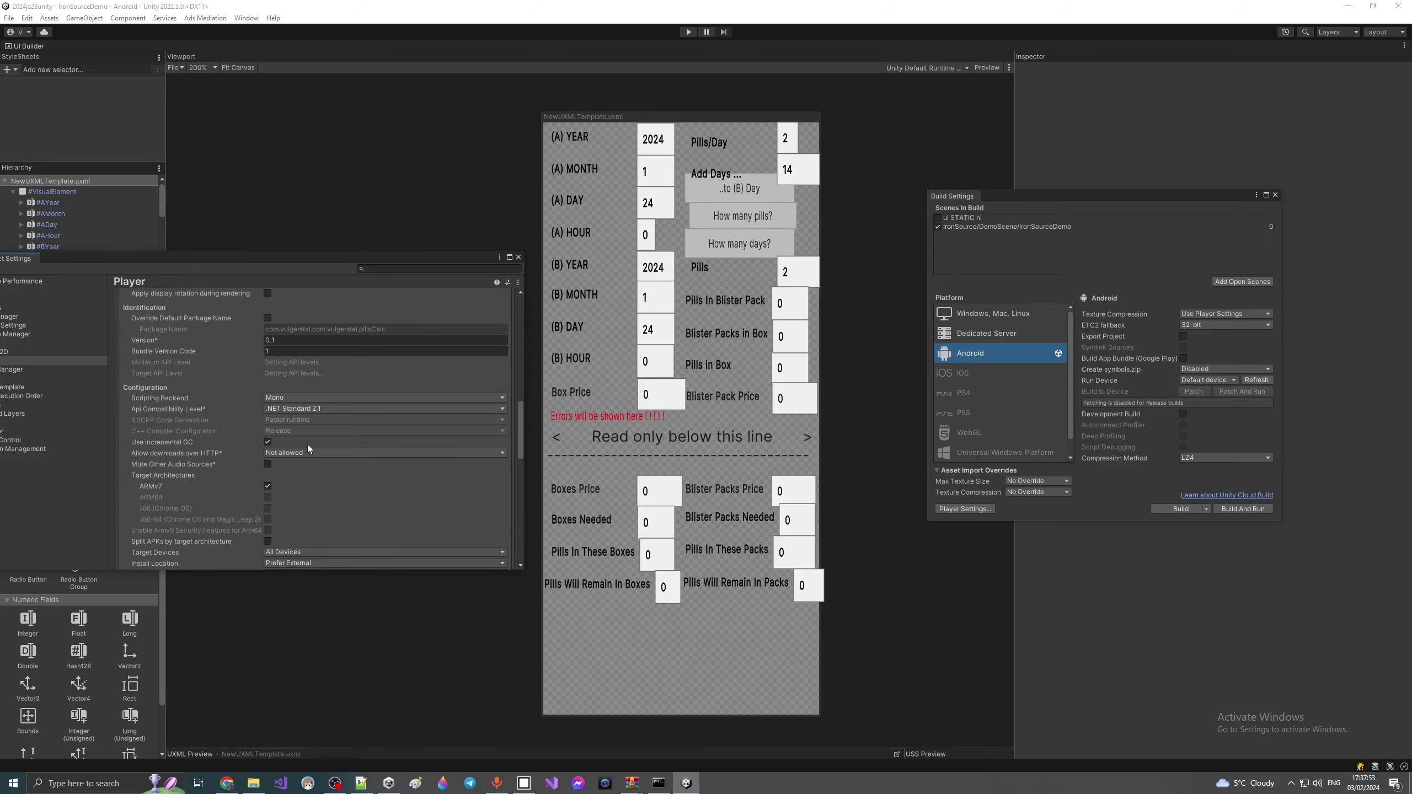
{"action": "scroll", "coordinate": [307, 444], "scroll_direction": "up", "scroll_amount": 10}
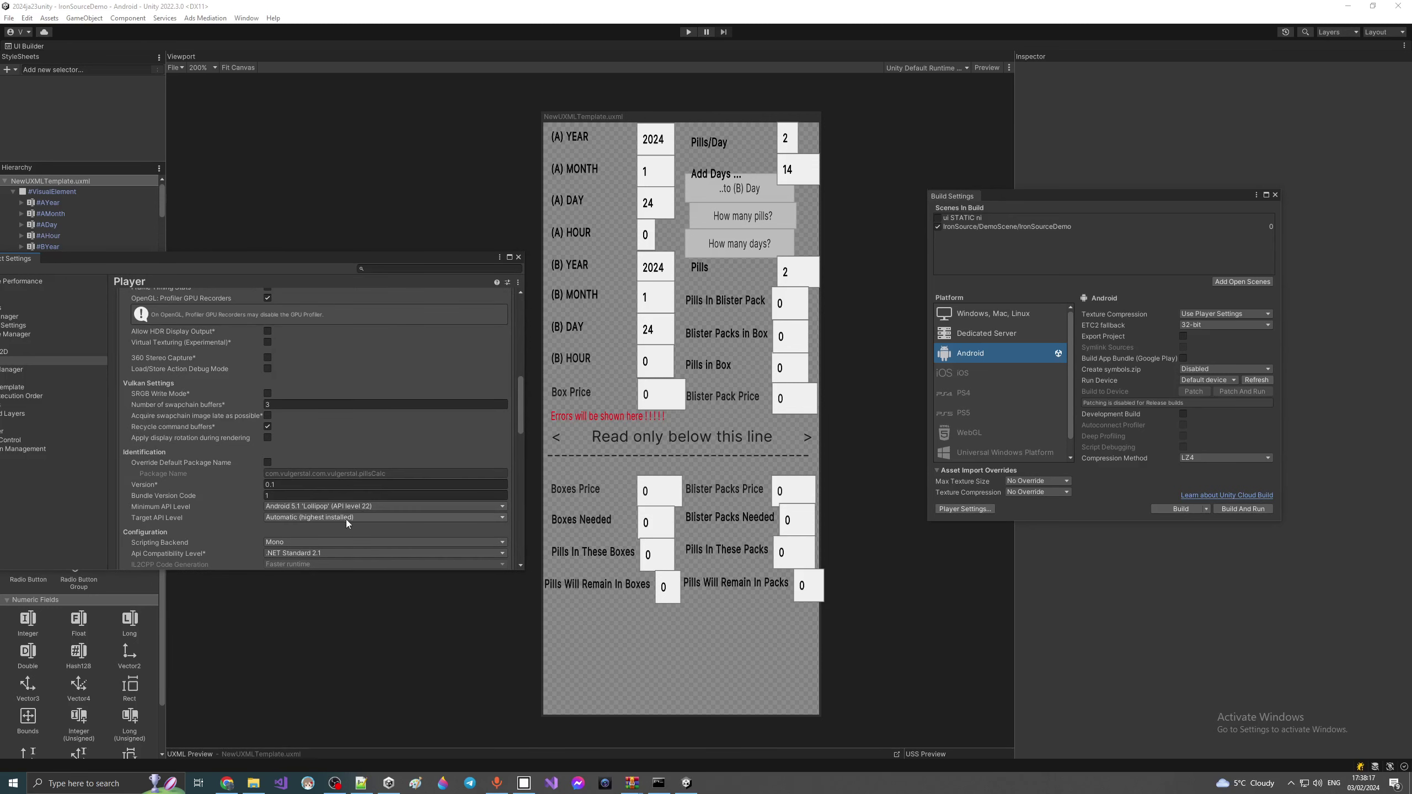
Step: Review the available Target API Level options, then minimize the administrator Command Prompt
{"action": "left_click", "coordinate": [349, 518]}
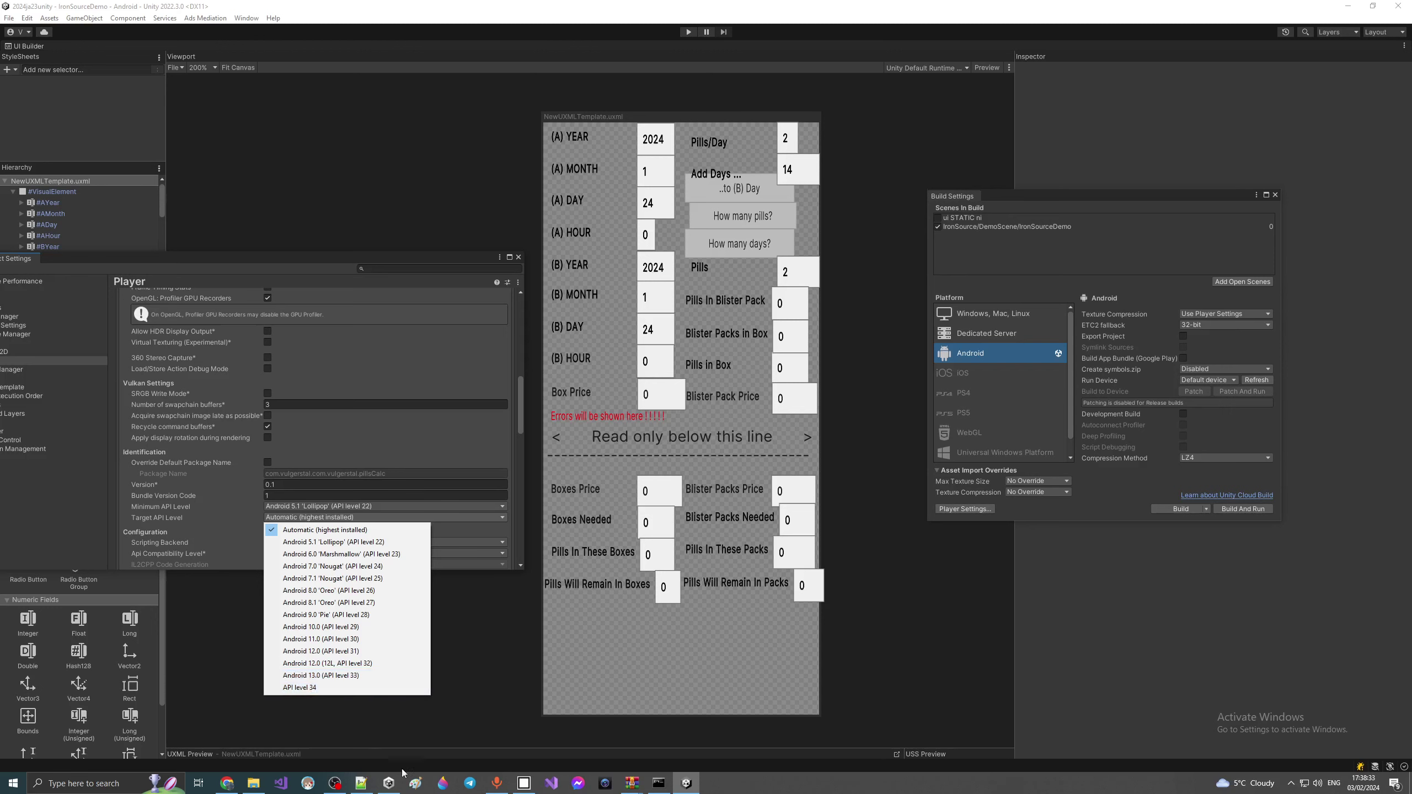
{"action": "left_click", "coordinate": [659, 784]}
{"action": "left_click", "coordinate": [539, 498]}
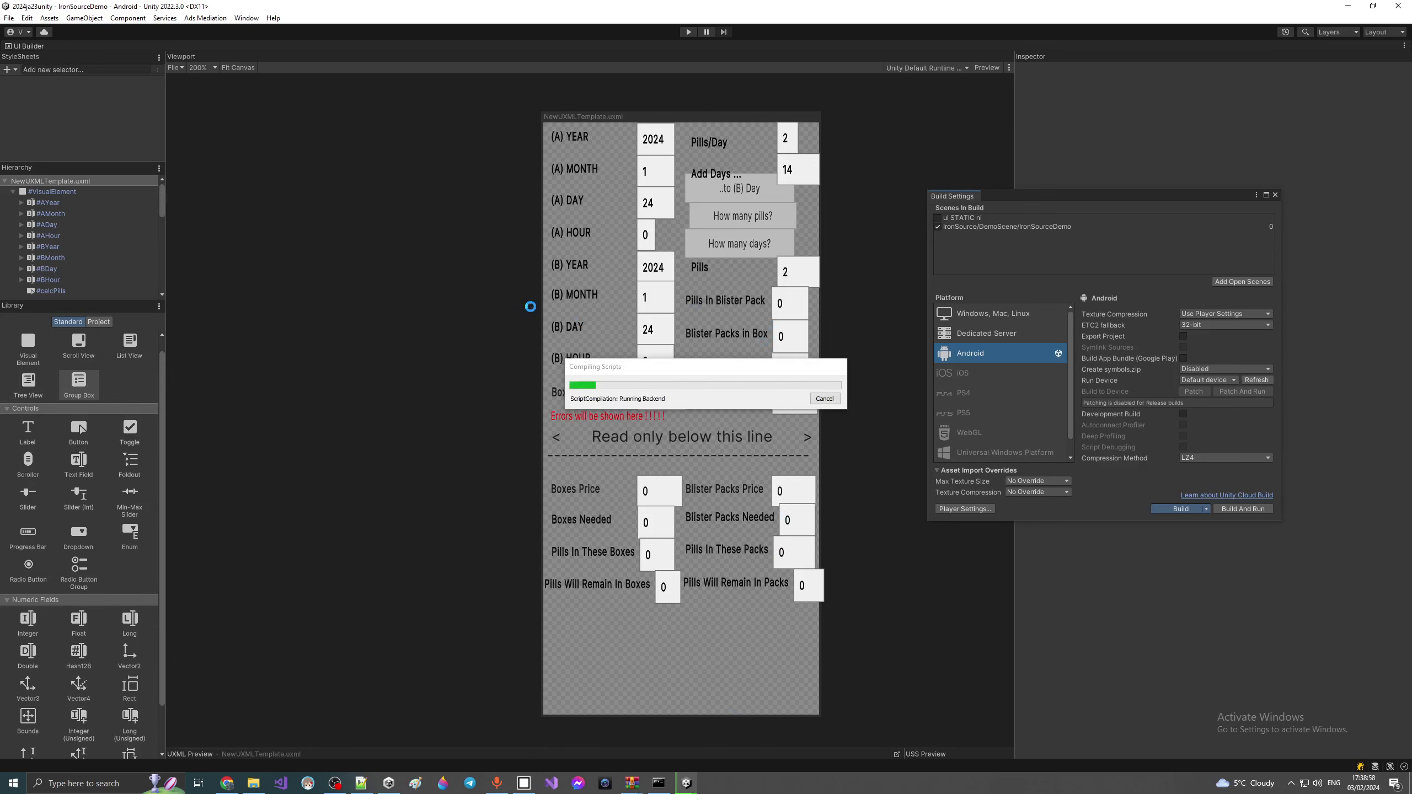
Step: Browse to 2024ja23unity\Temp\PlayServicesResolverGradle in File Explorer to find gradlew.bat
{"action": "left_click", "coordinate": [253, 784]}
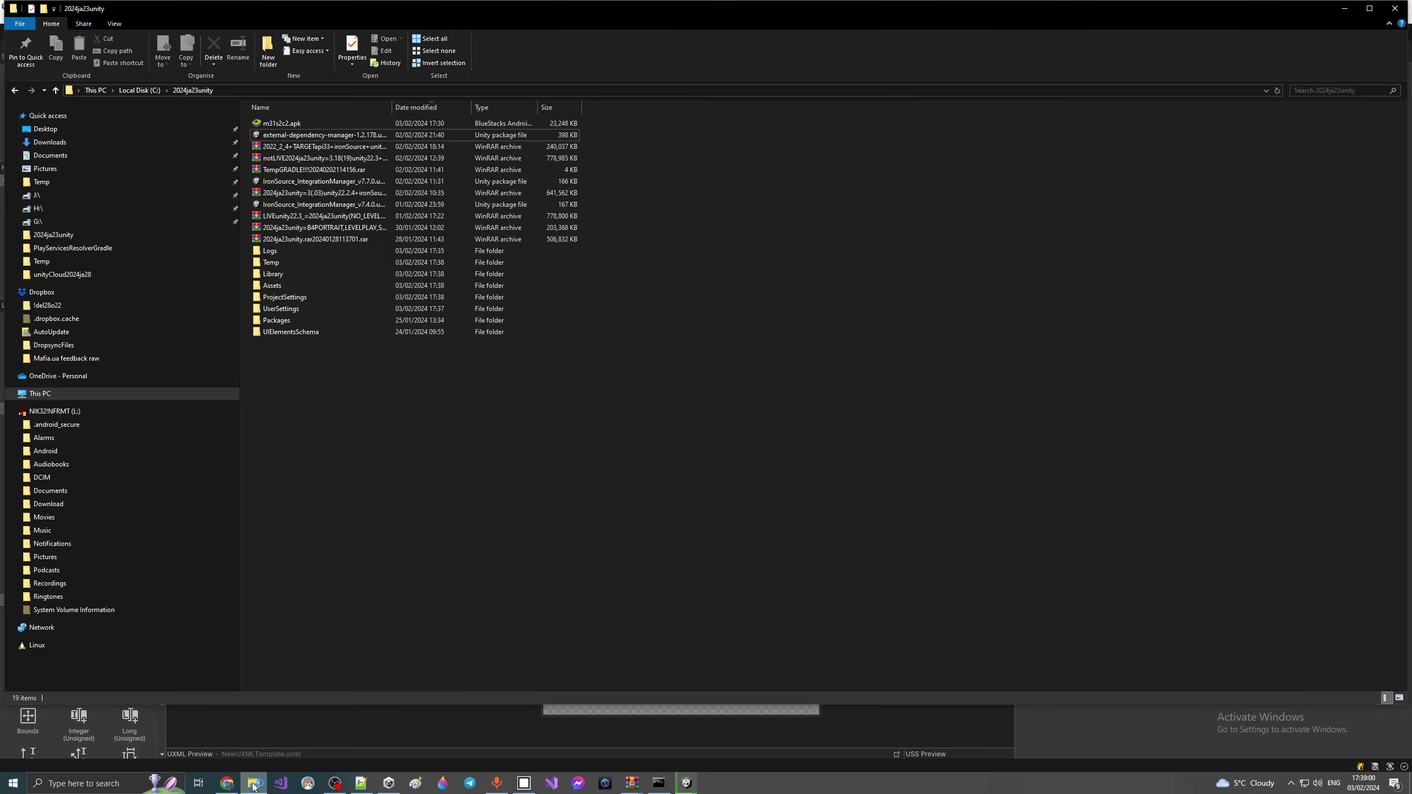
{"action": "left_click", "coordinate": [269, 263]}
{"action": "double_click", "coordinate": [269, 263]}
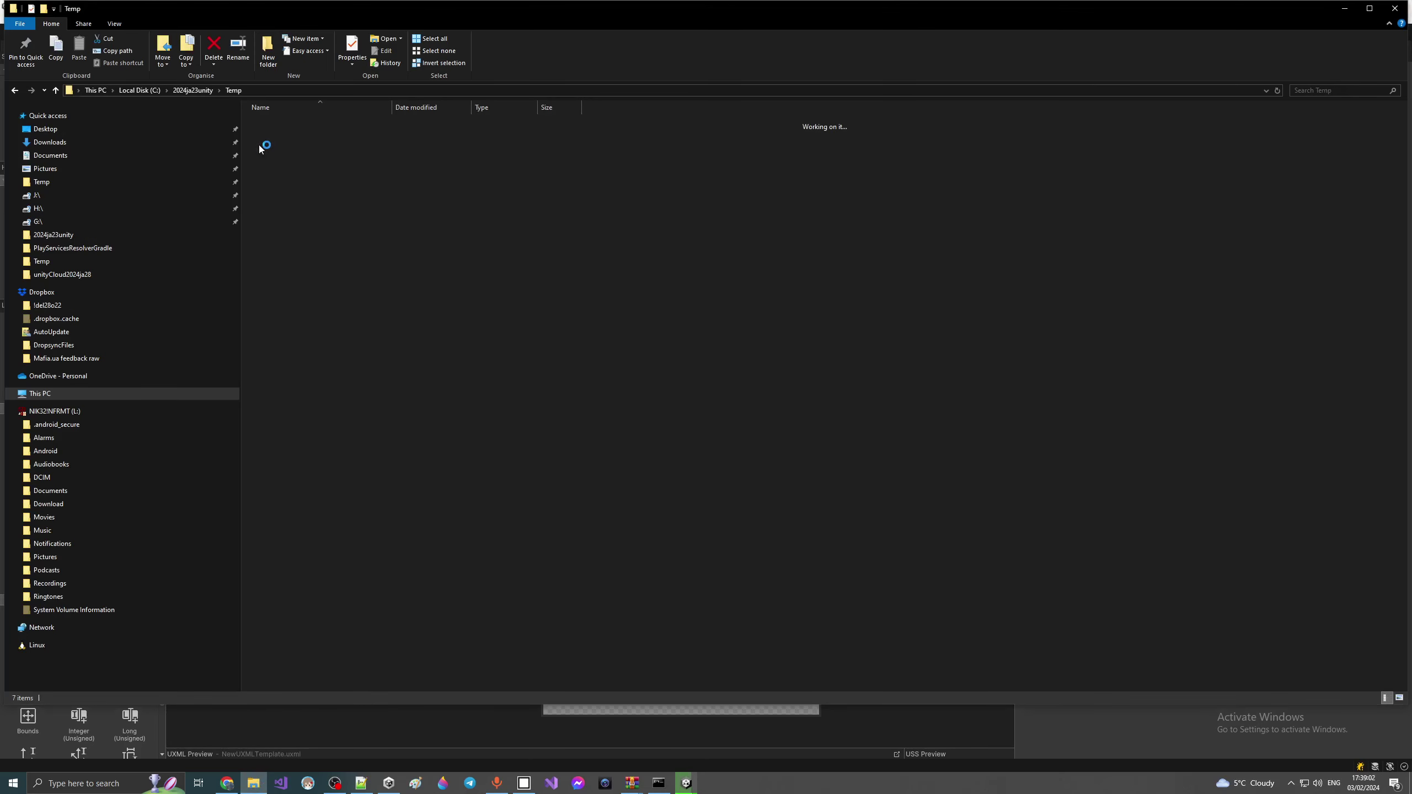
{"action": "double_click", "coordinate": [278, 134]}
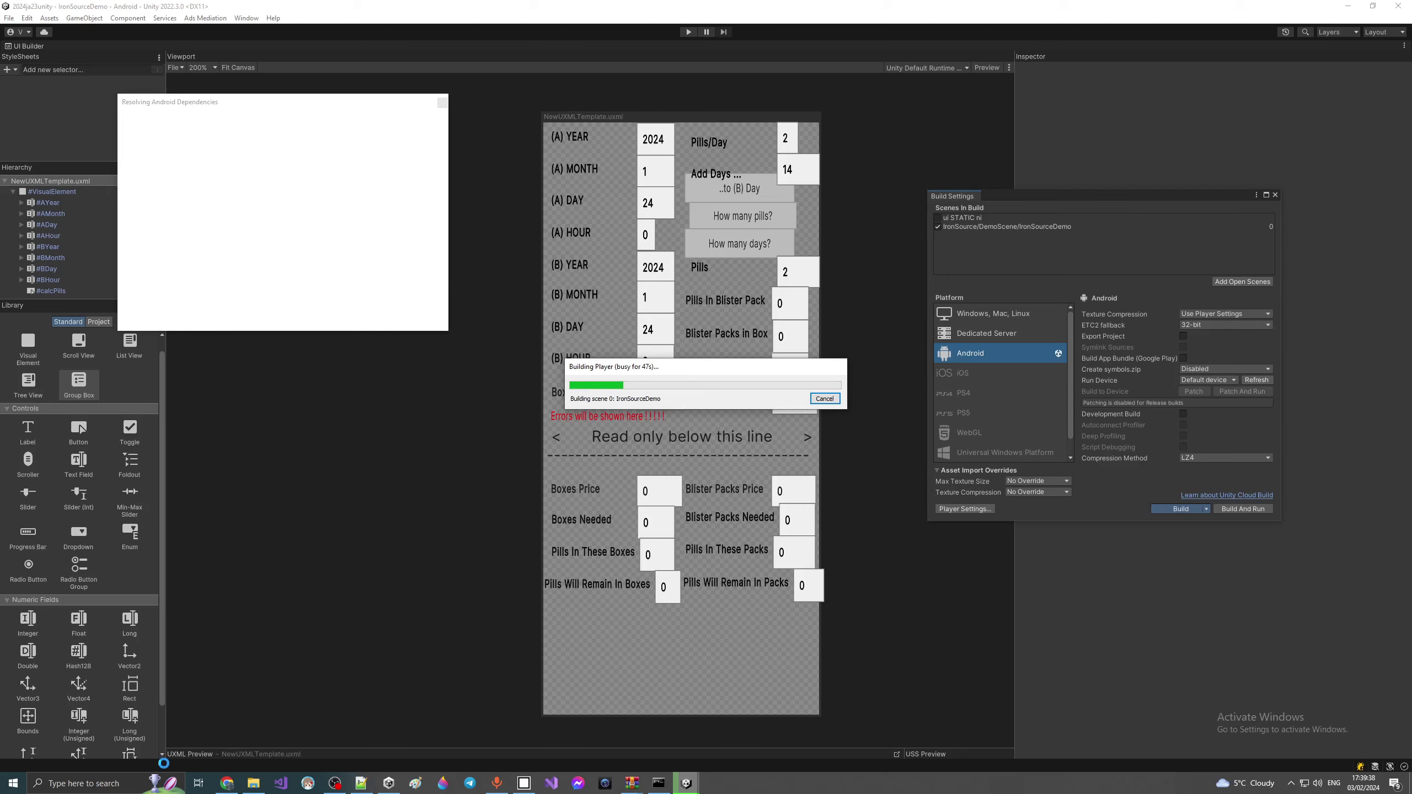
Step: Bring up the administrator Command Prompt and switch to Task Manager's process list
{"action": "left_click", "coordinate": [658, 783]}
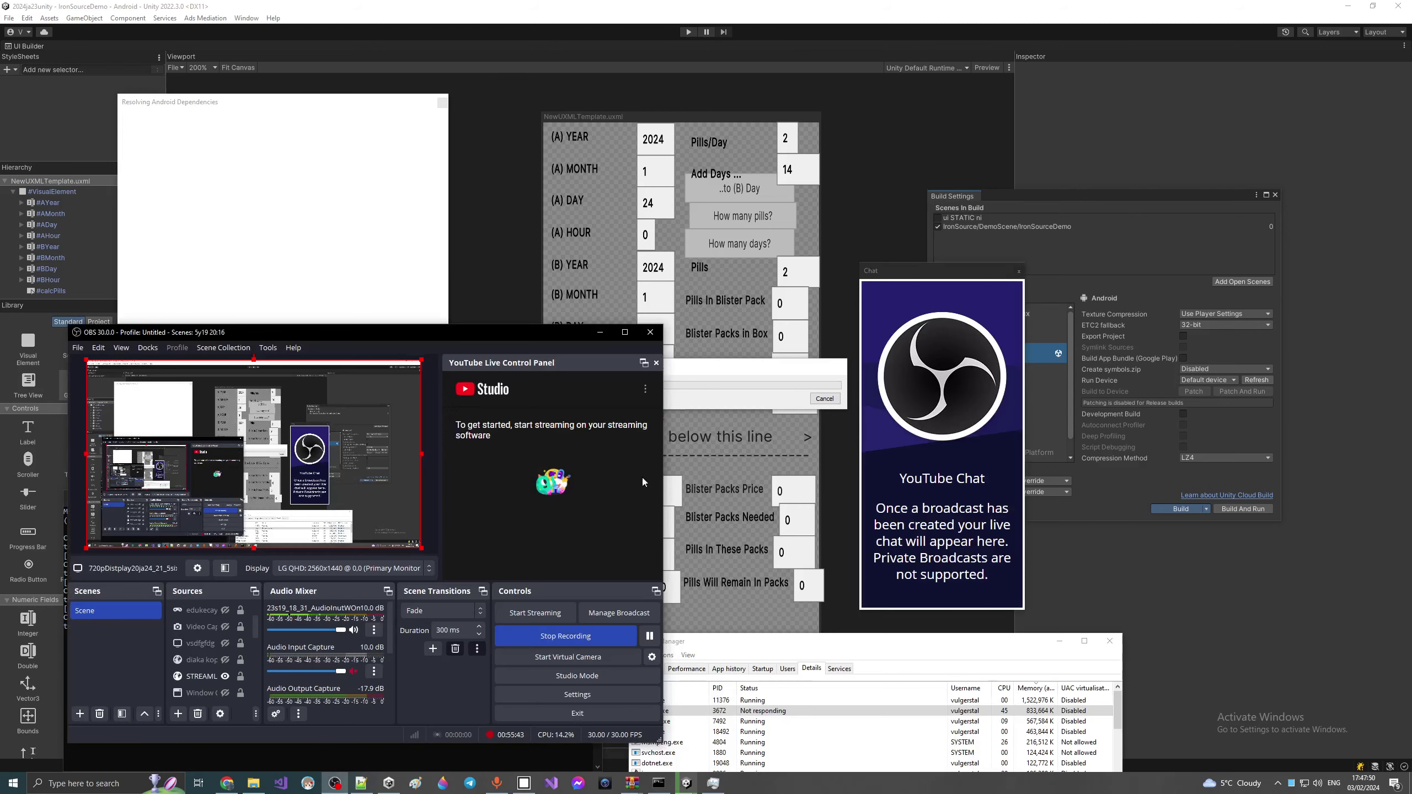
{"action": "left_click", "coordinate": [598, 332]}
Step: End the Not responding Unity.exe process, then return to the recording software
{"action": "right_click", "coordinate": [788, 711]}
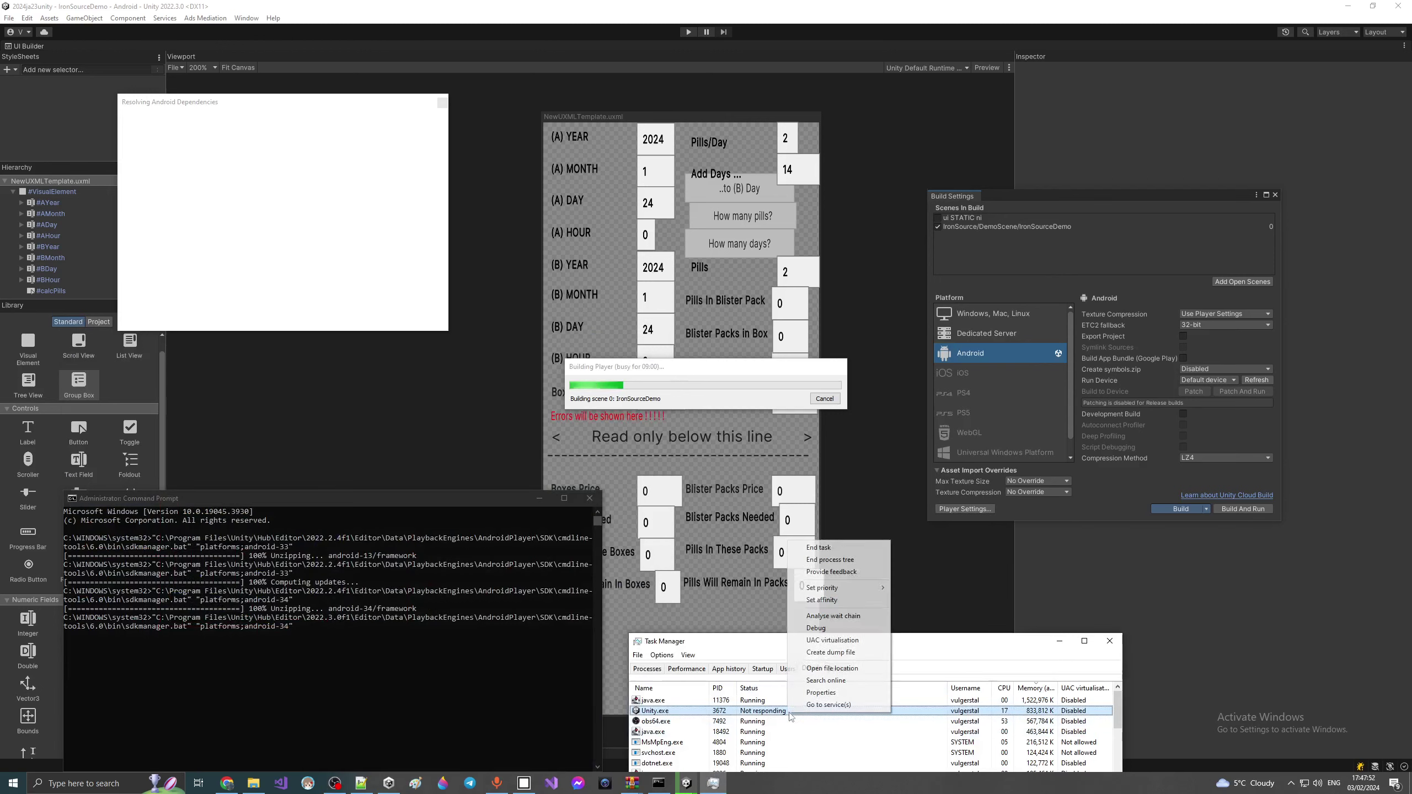
{"action": "left_click", "coordinate": [829, 548]}
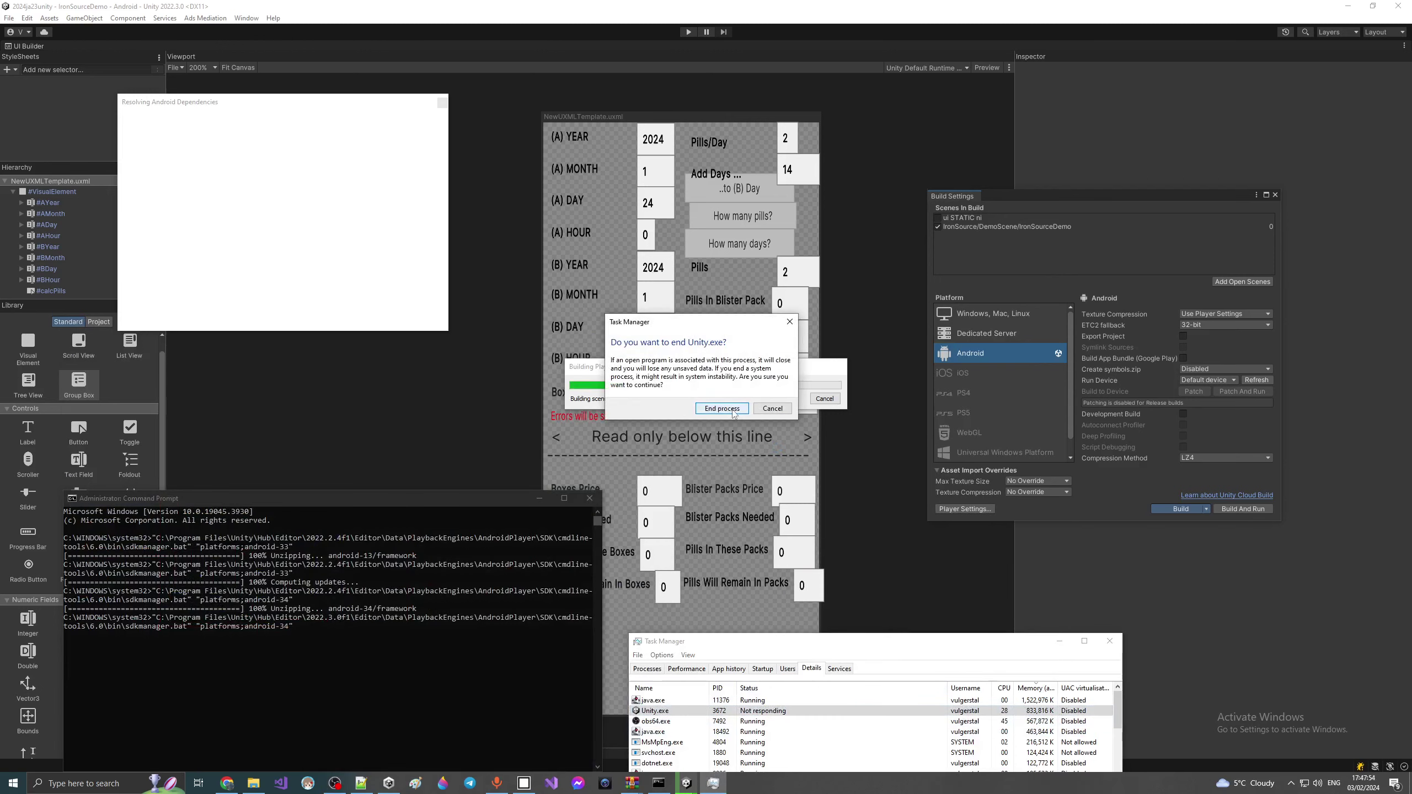
{"action": "left_click", "coordinate": [733, 414]}
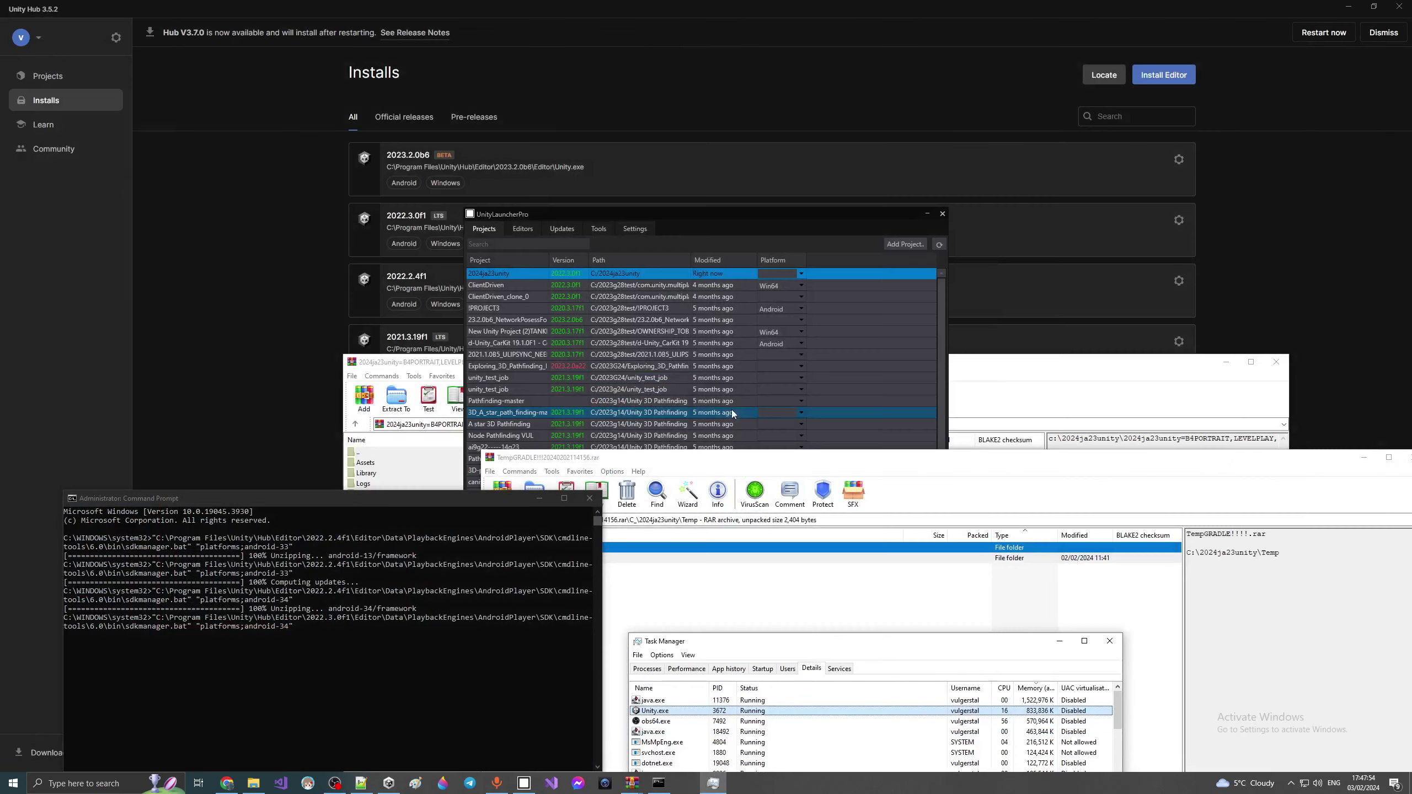
{"action": "left_click", "coordinate": [335, 783]}
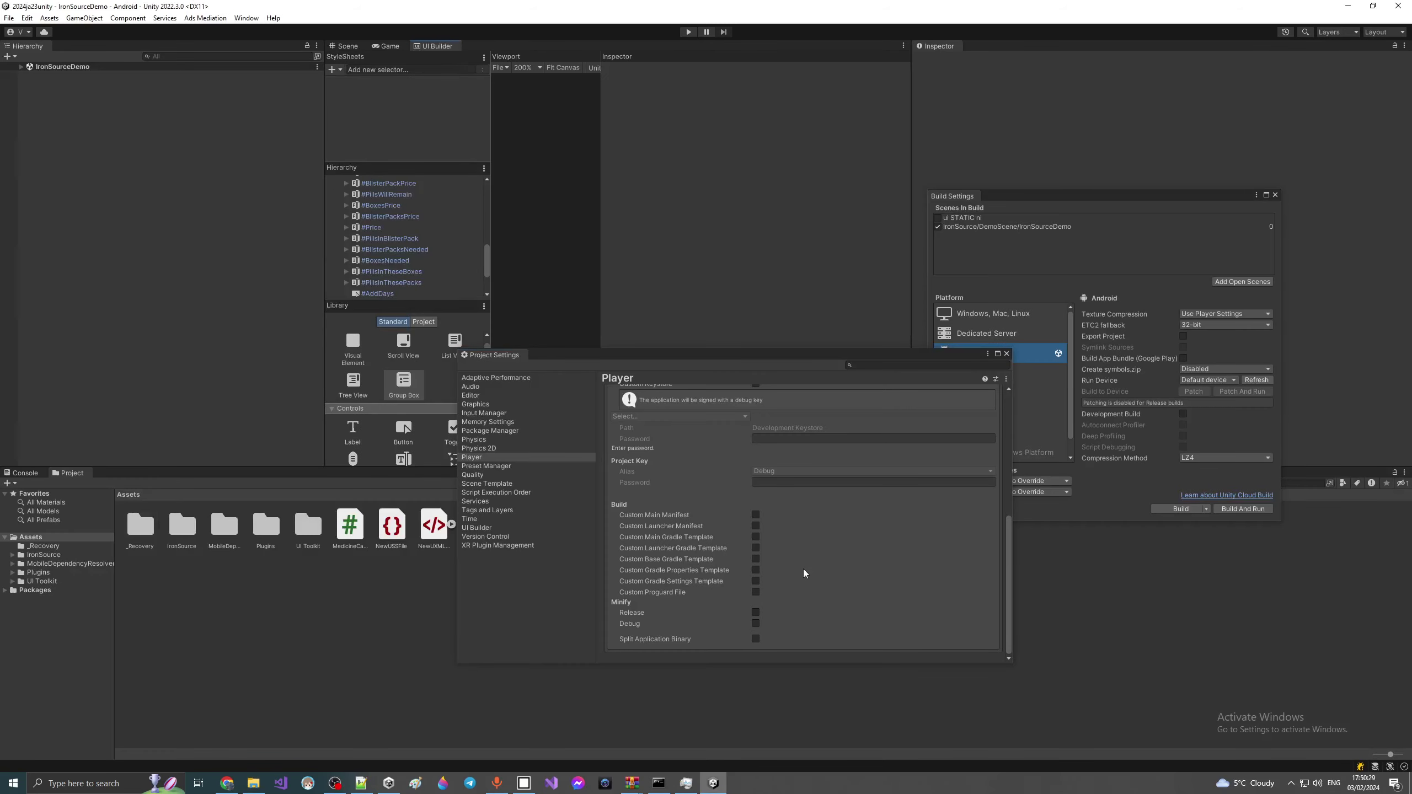
Step: Enable Custom Main Gradle Template and reimport the Assets folder
{"action": "left_click", "coordinate": [755, 537]}
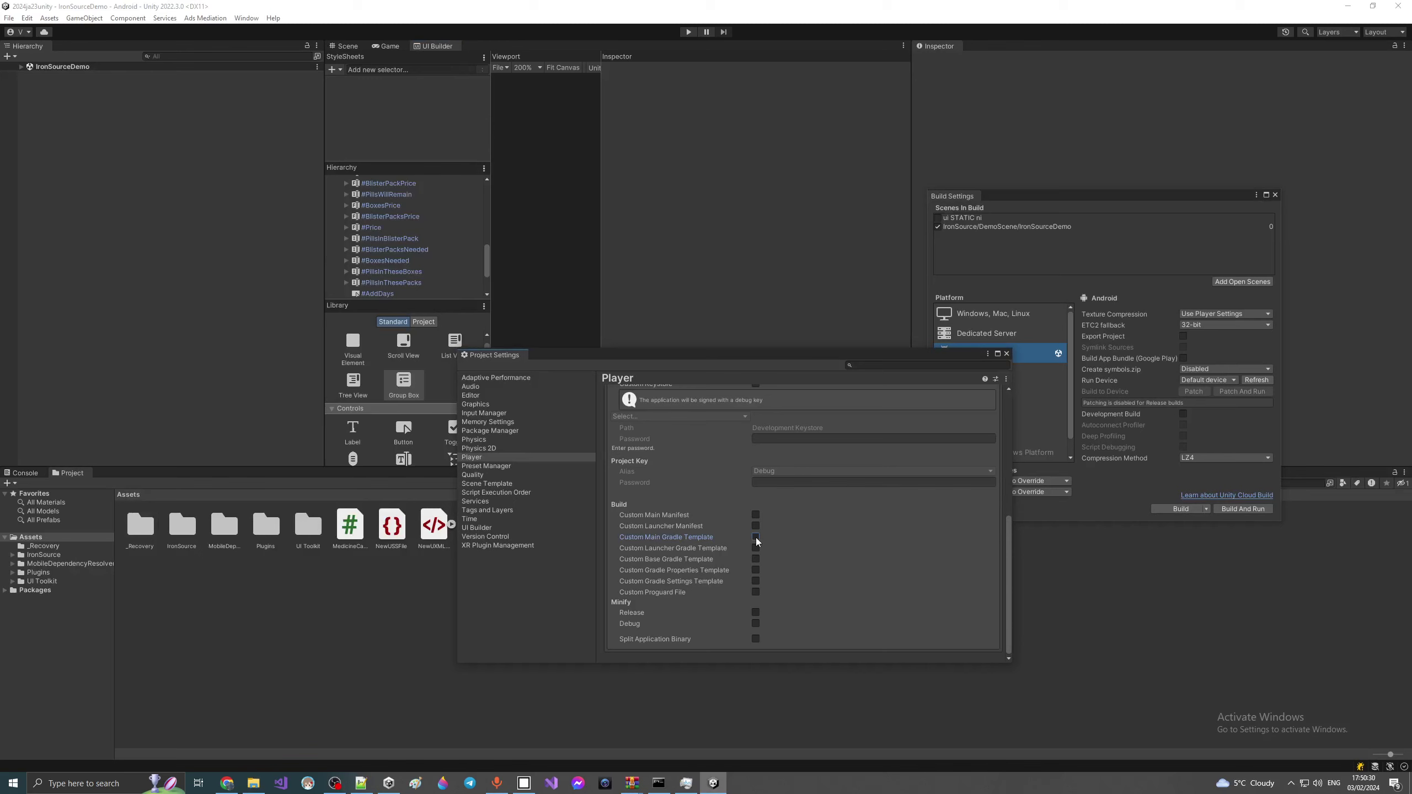
{"action": "right_click", "coordinate": [33, 539]}
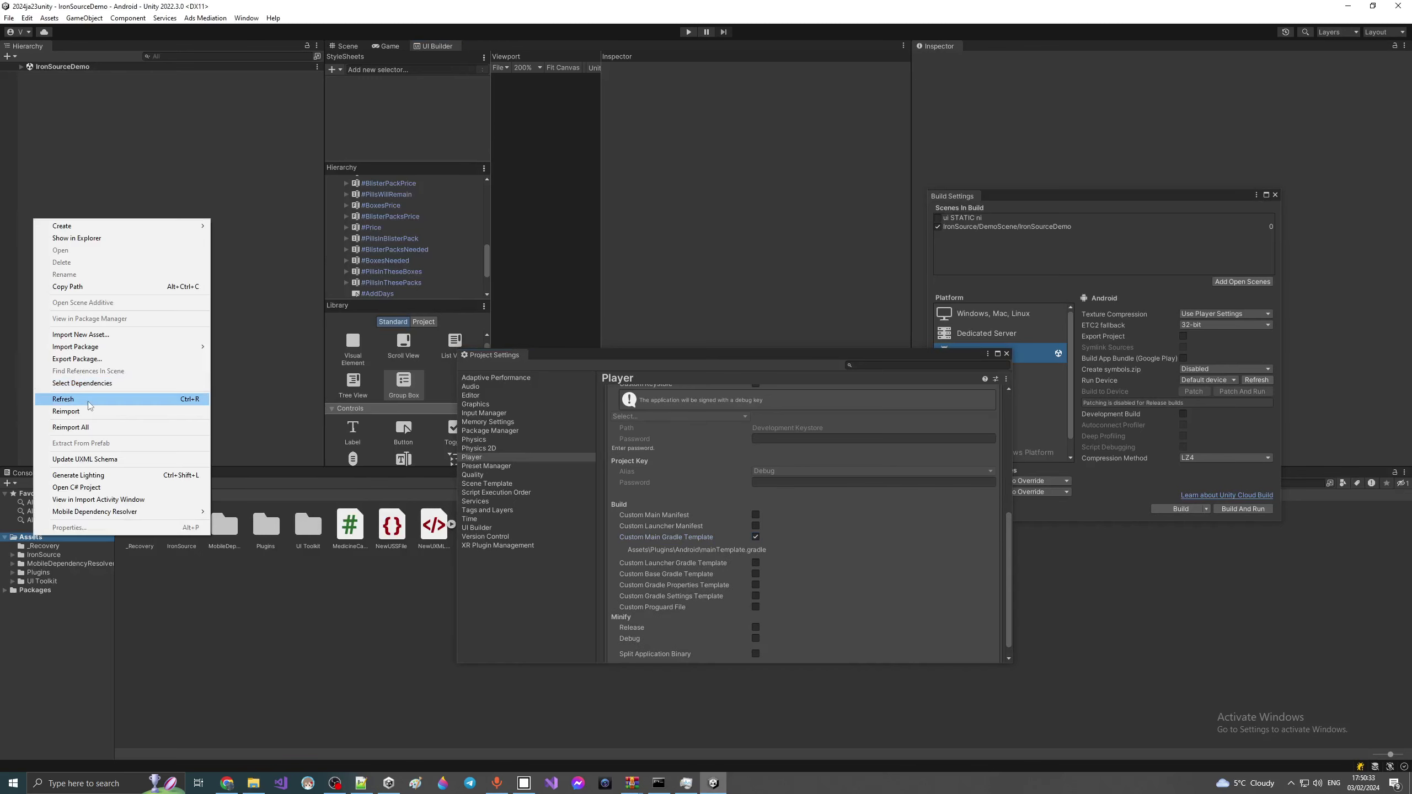
{"action": "left_click", "coordinate": [86, 410]}
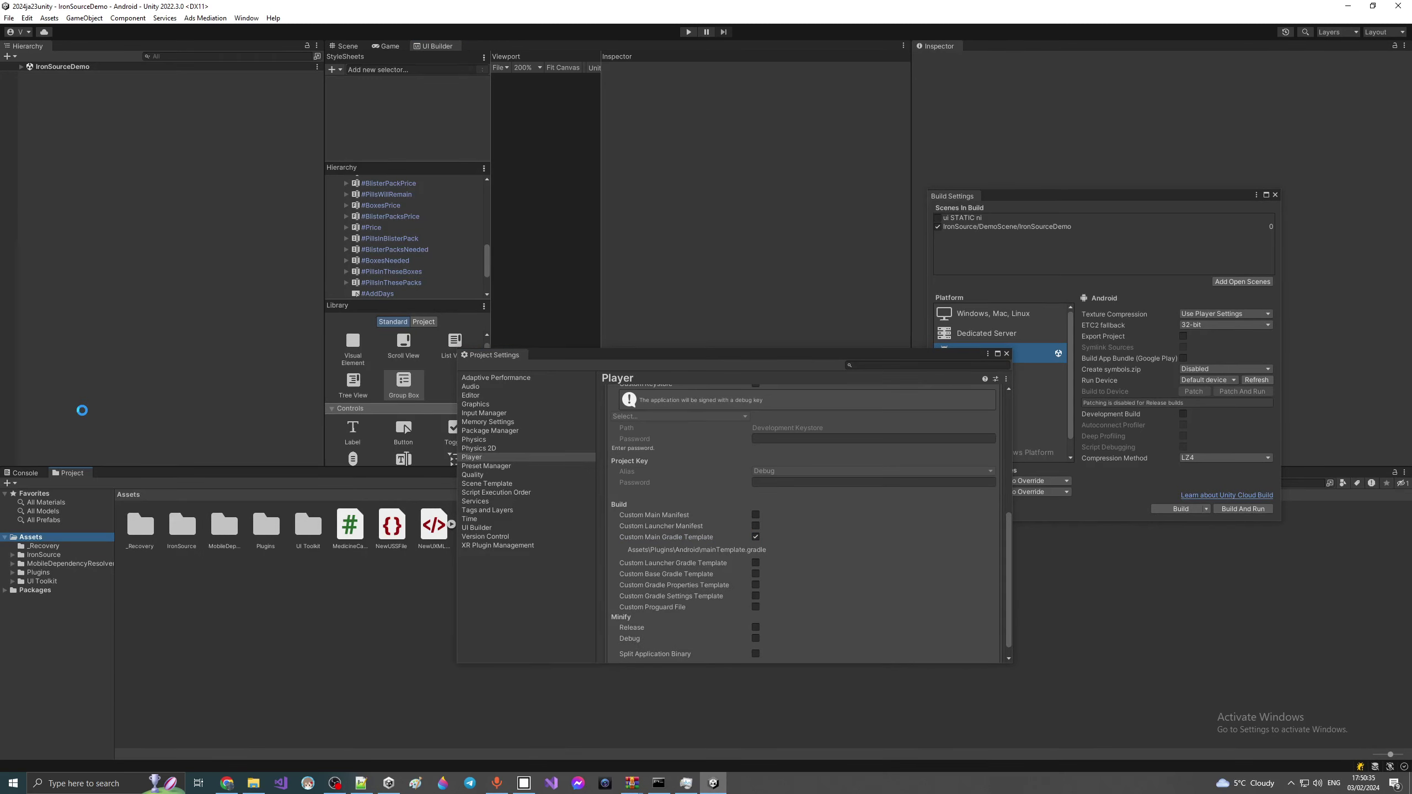
Step: Pause the screen recording and reload the externally modified IronSourceDemo scene
{"action": "left_click", "coordinate": [340, 787]}
{"action": "left_click", "coordinate": [649, 636]}
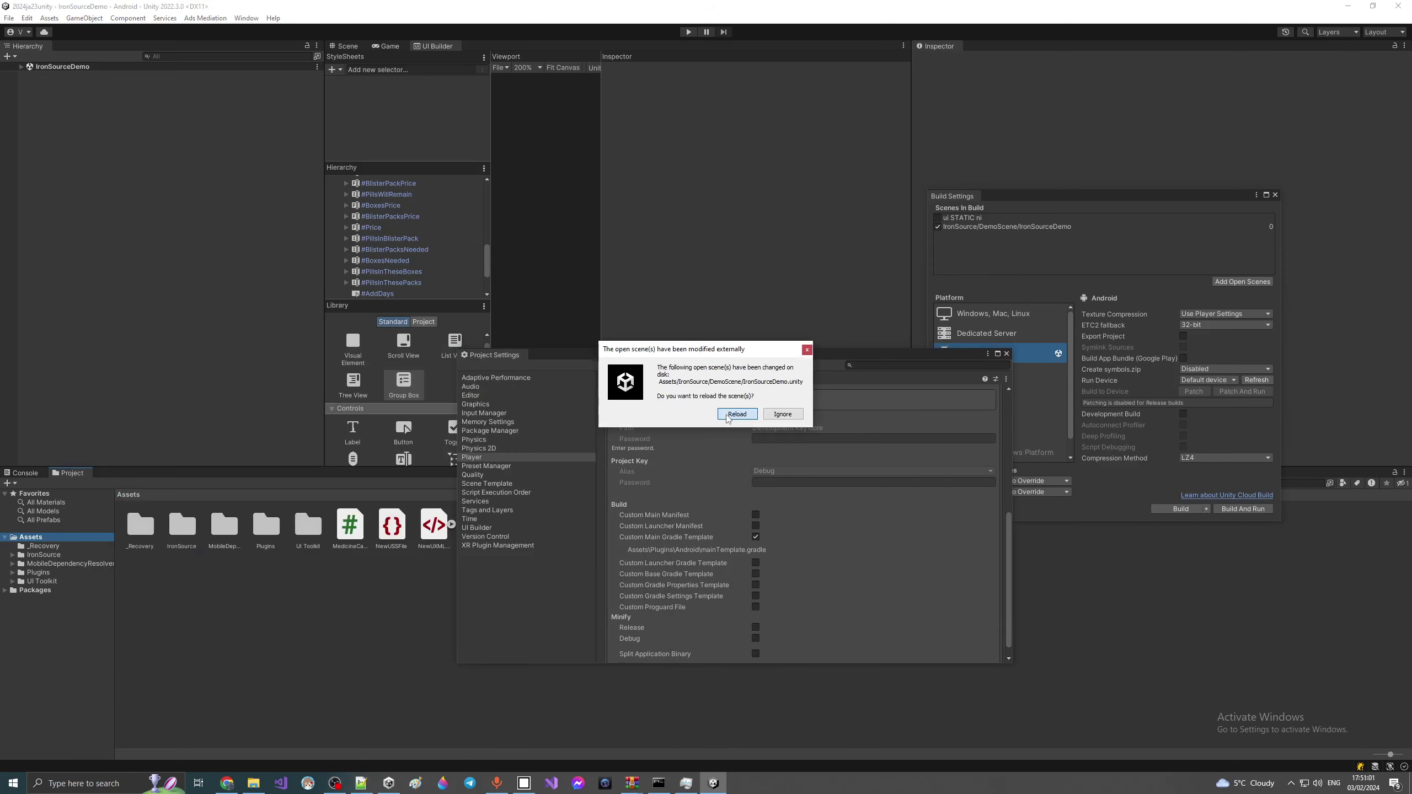
{"action": "left_click", "coordinate": [727, 415]}
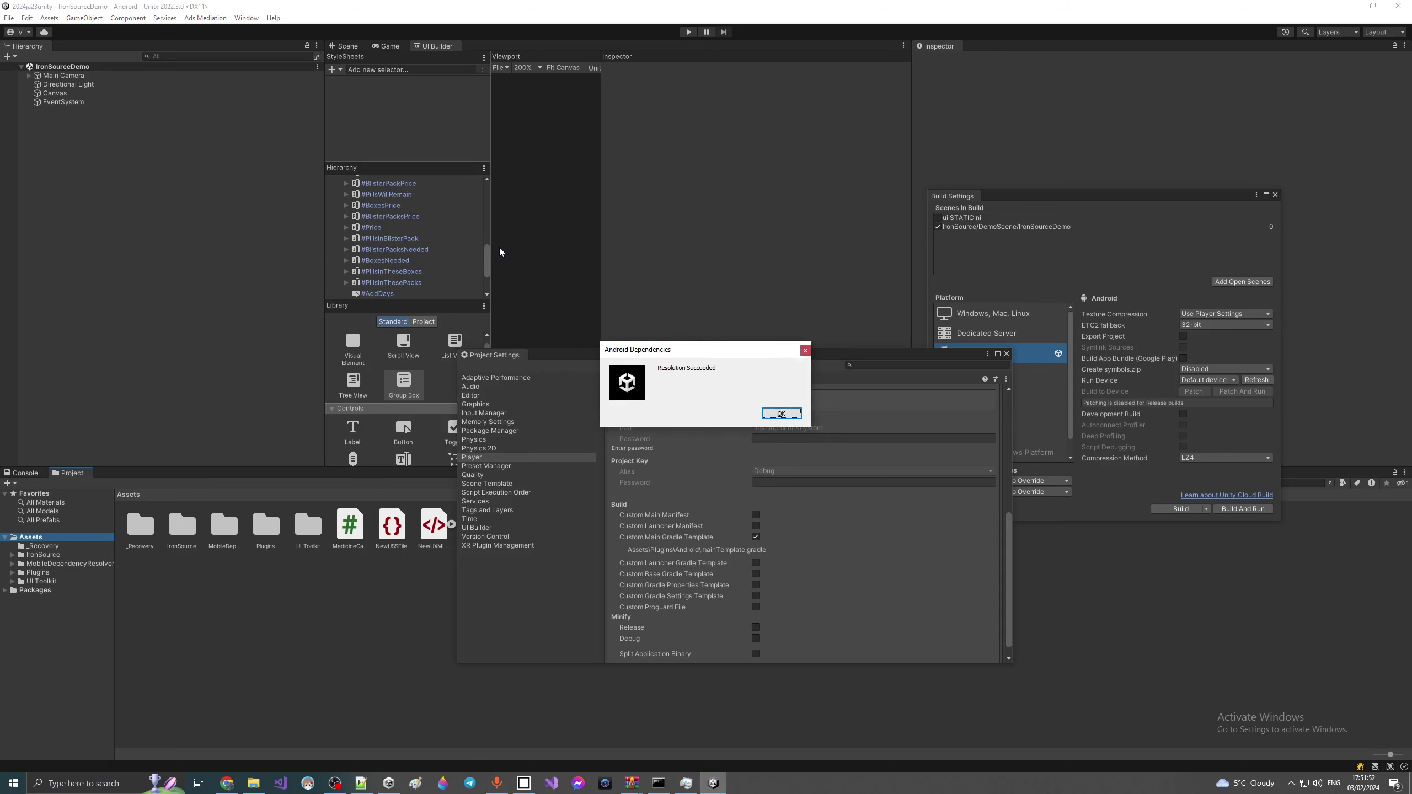
Step: Start the Android build again, backing out of ending the hung Unity.exe task
{"action": "left_click", "coordinate": [1177, 509]}
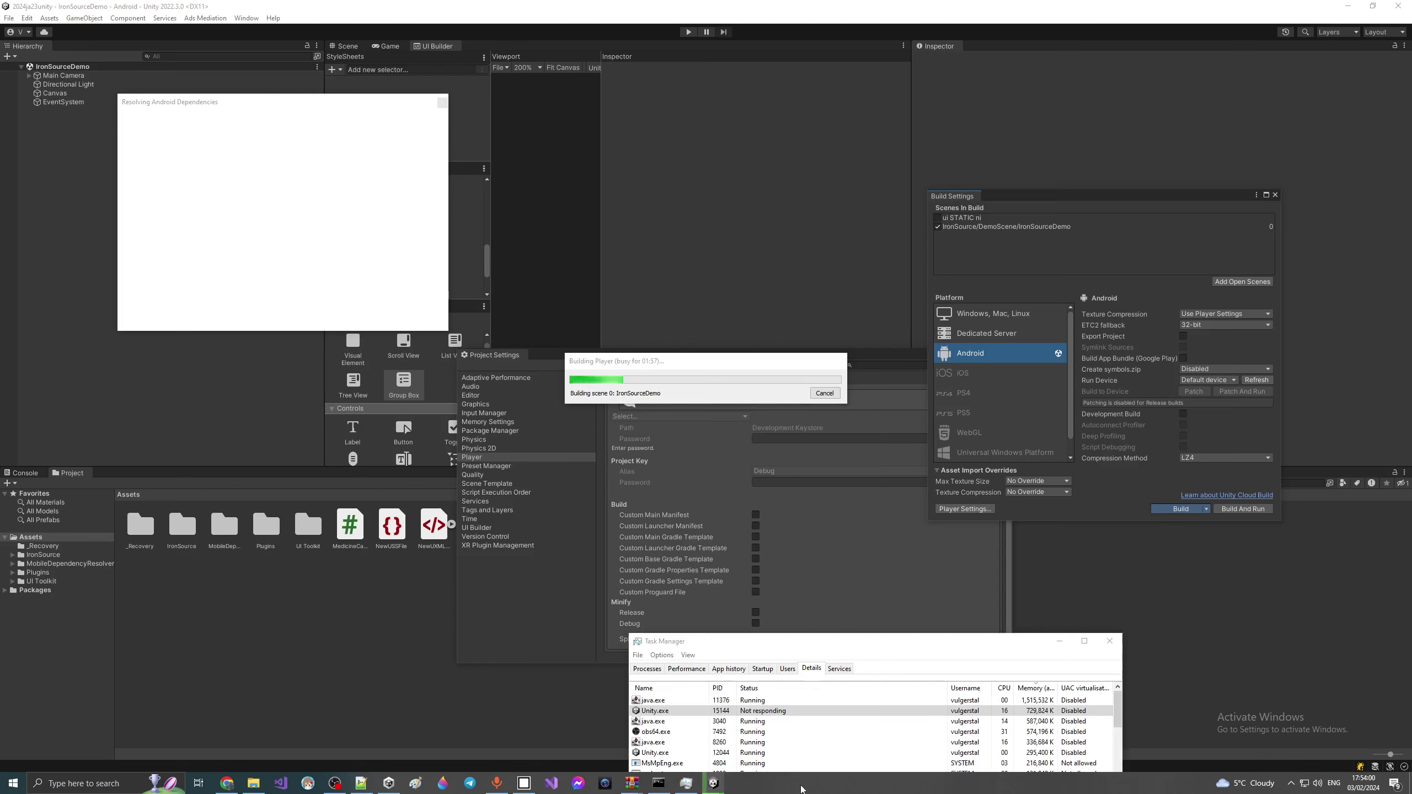
{"action": "right_click", "coordinate": [810, 712]}
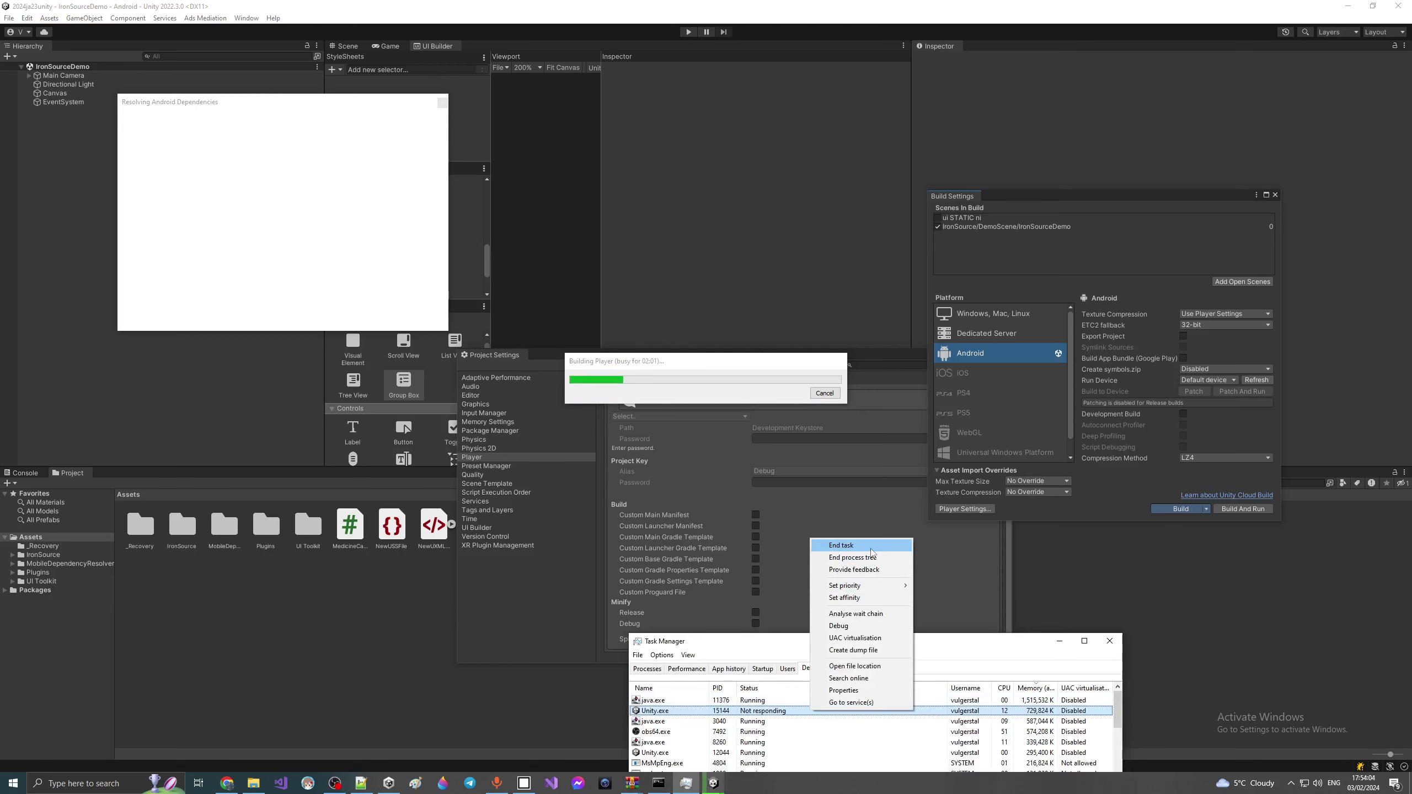
{"action": "left_click", "coordinate": [861, 790]}
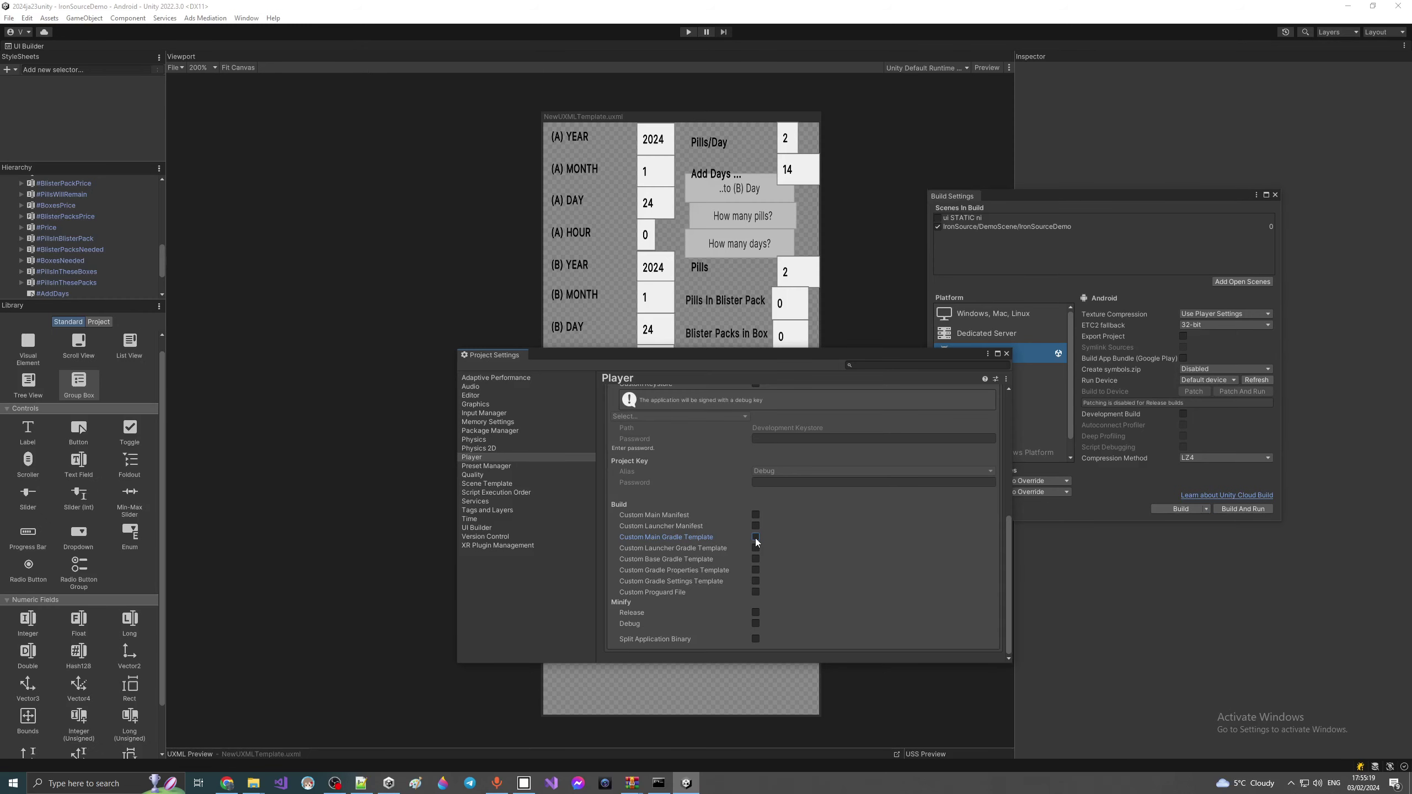
Step: Enable Custom Main Gradle Template and rebuild the Android app, replacing m31s2c2.apk
{"action": "left_click", "coordinate": [754, 537]}
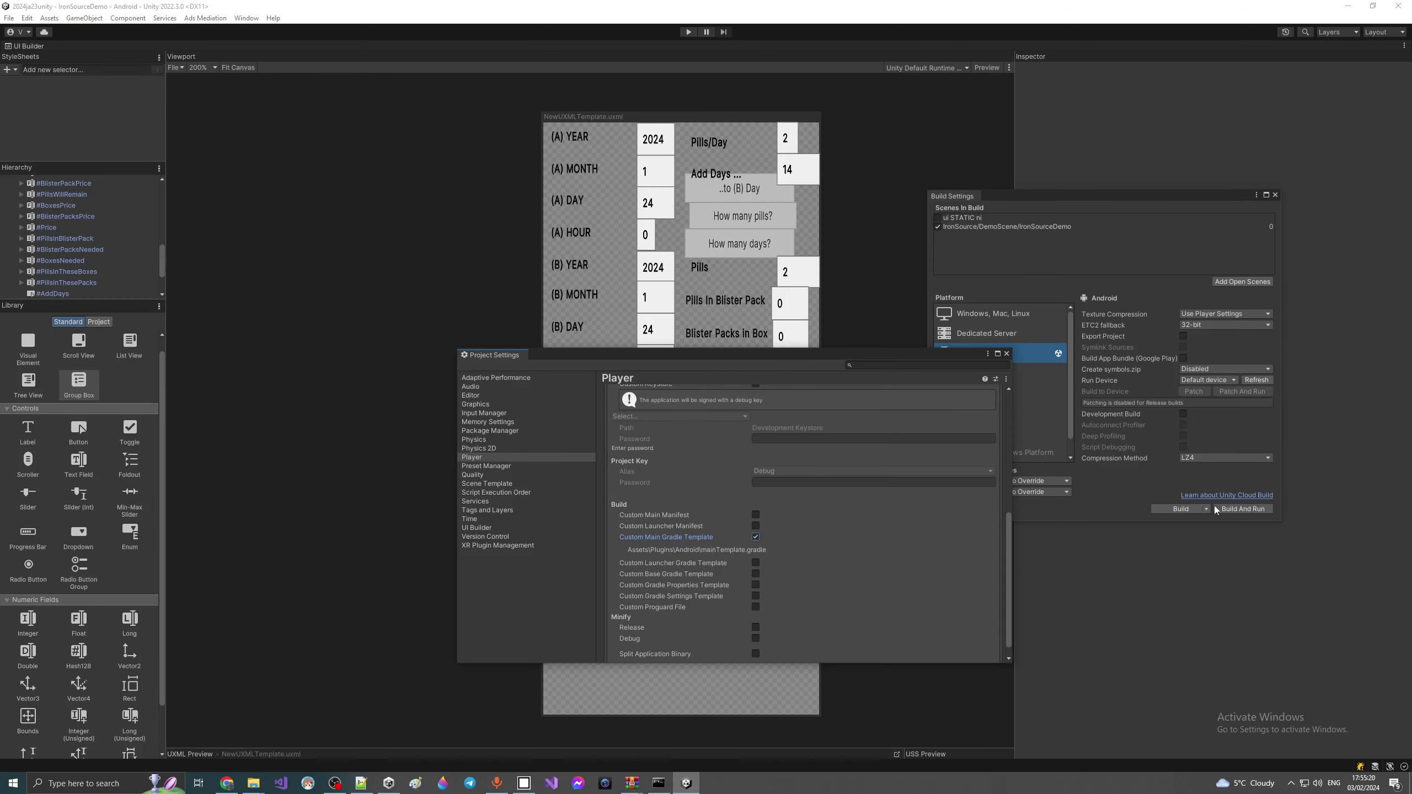
{"action": "left_click", "coordinate": [1182, 508]}
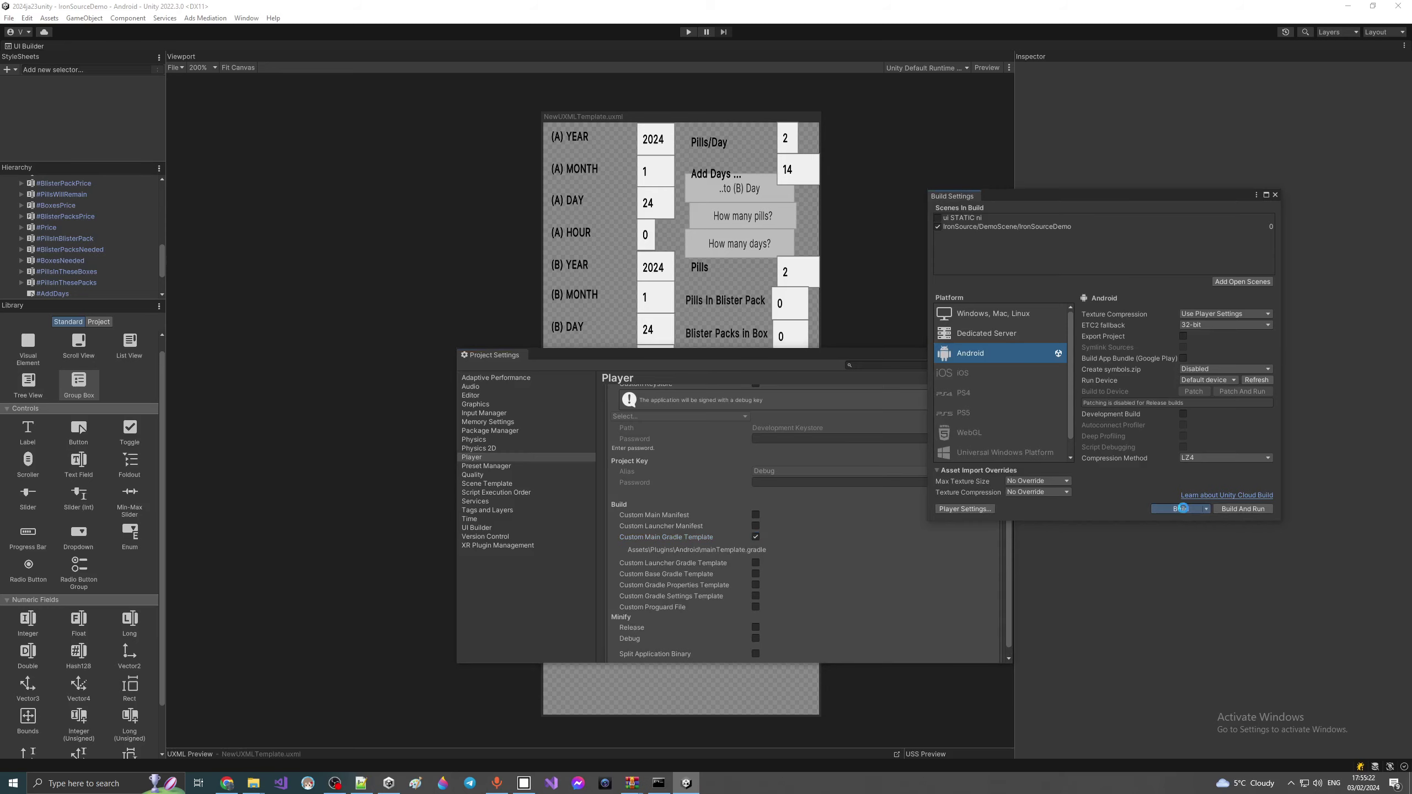
{"action": "left_click", "coordinate": [659, 740]}
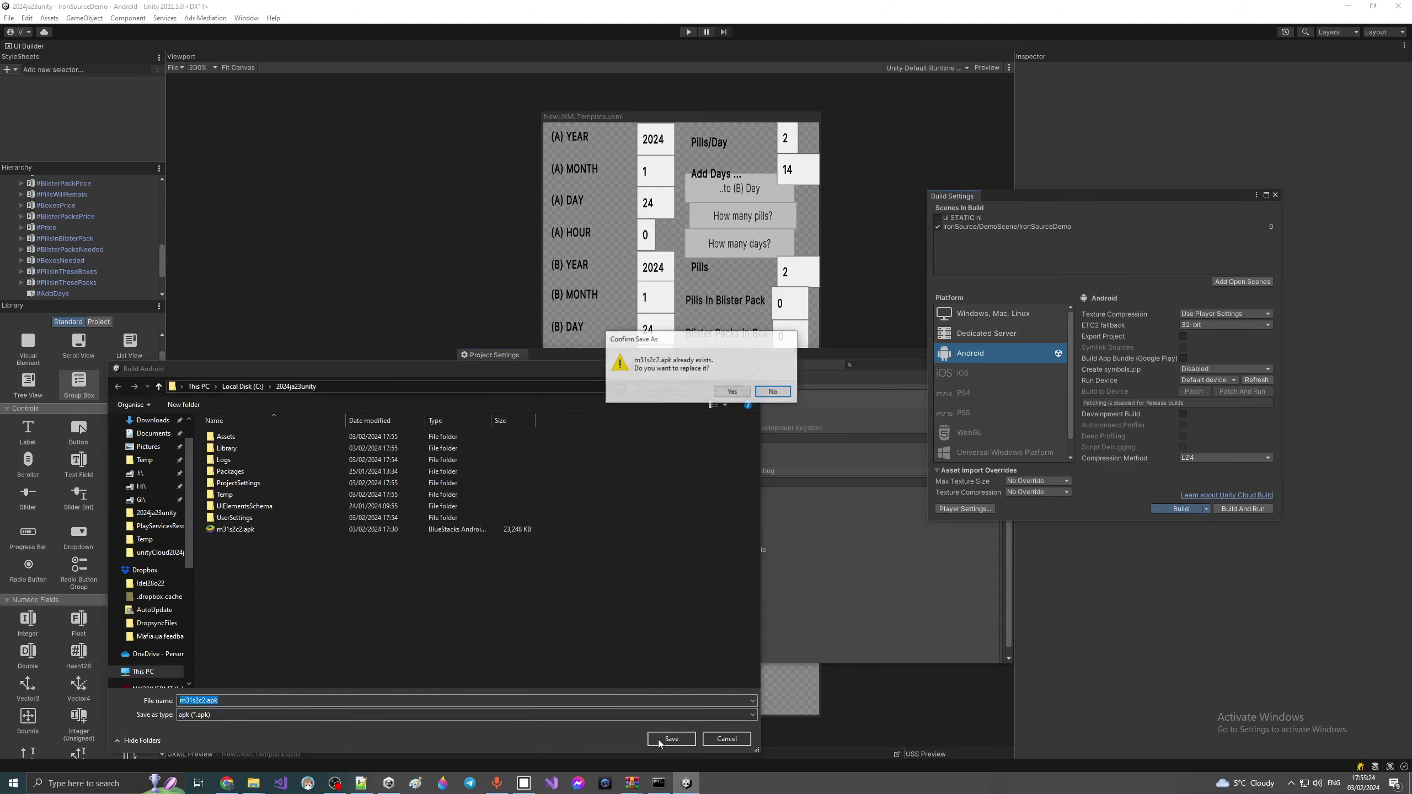
{"action": "left_click", "coordinate": [731, 392]}
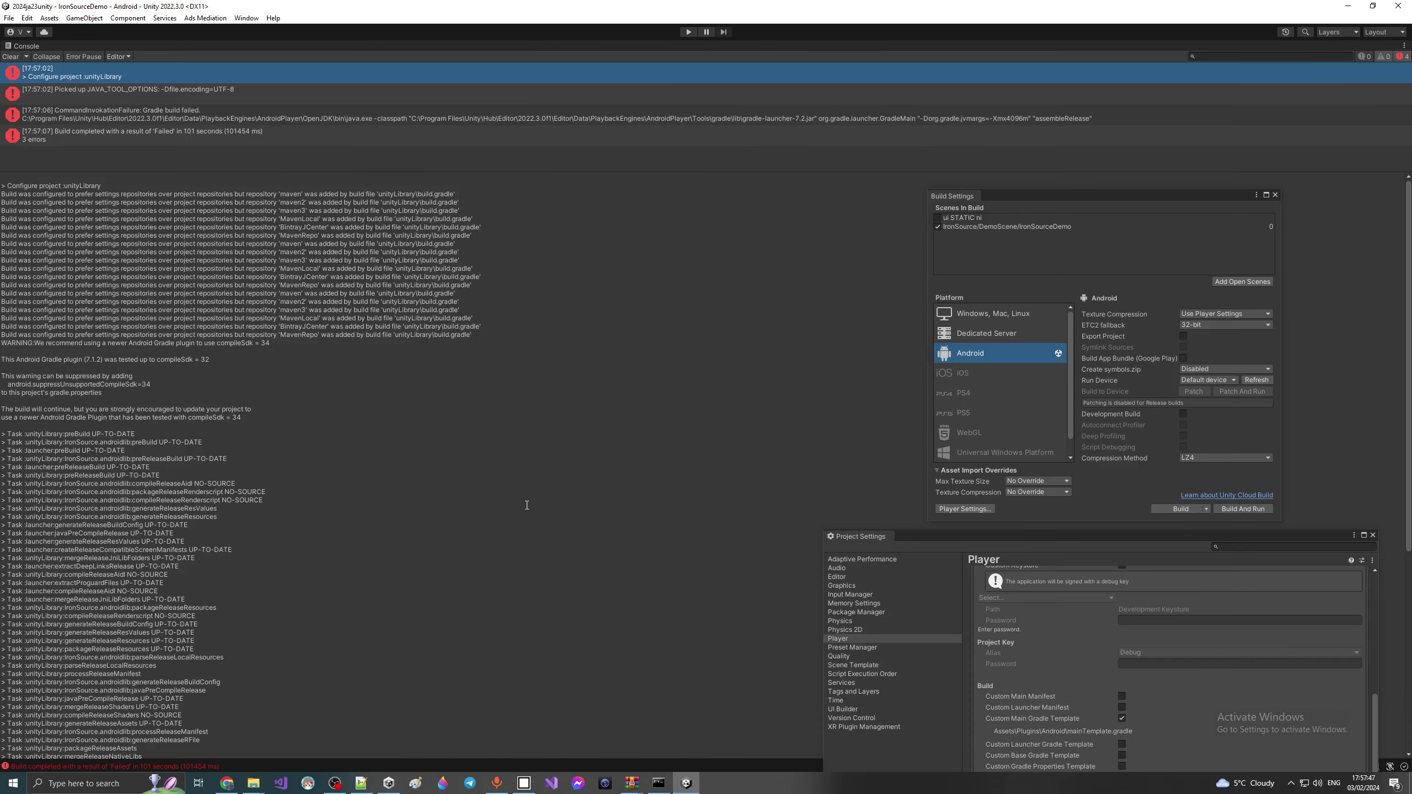
Step: Read the Console details for the JAVA_TOOL_OPTIONS message and CommandInvokationFailure error, moving settings windows aside
{"action": "scroll", "coordinate": [526, 504], "scroll_direction": "down", "scroll_amount": 10}
{"action": "left_click", "coordinate": [333, 91]}
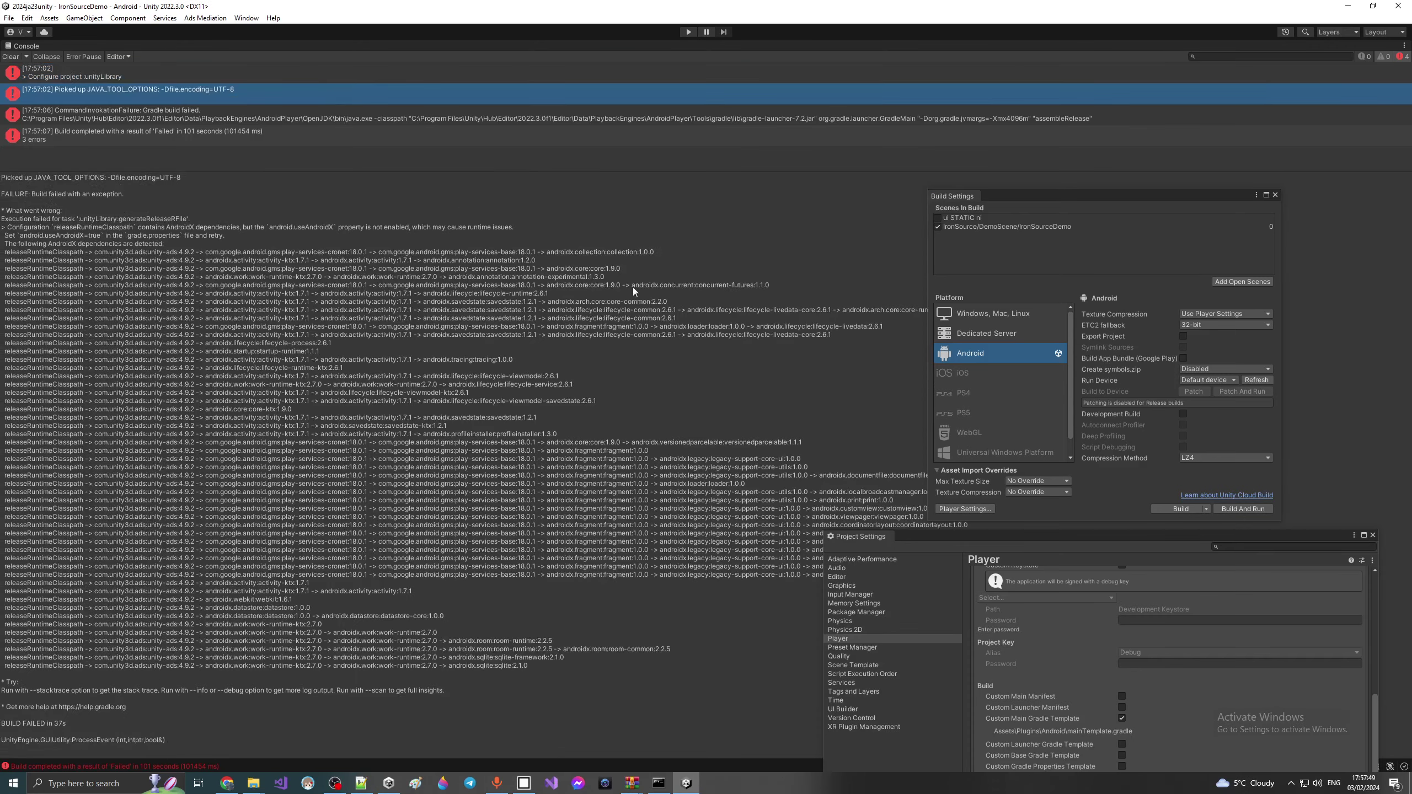
{"action": "left_click_drag", "start_coordinate": [908, 534], "coordinate": [1050, 674]}
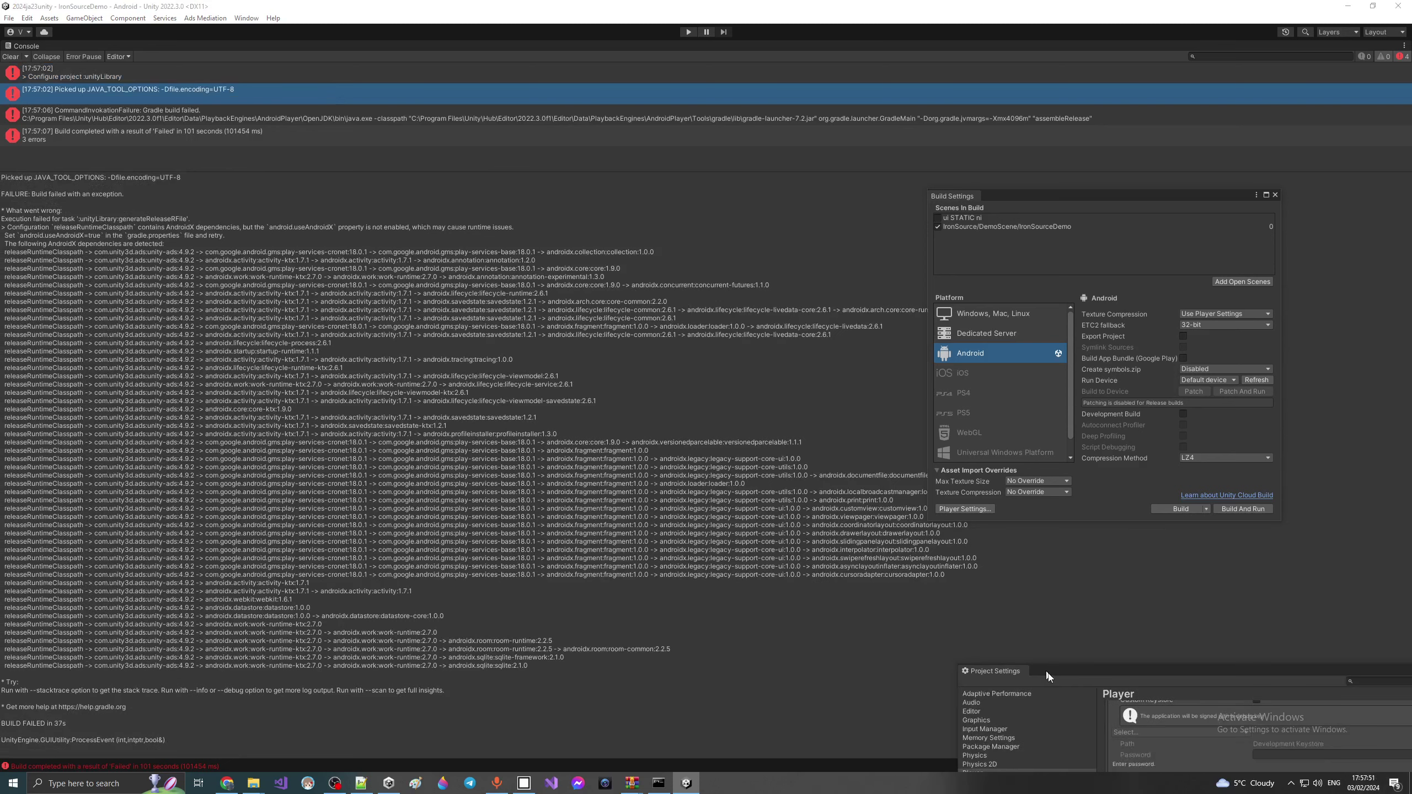
{"action": "left_click_drag", "start_coordinate": [1037, 196], "coordinate": [1136, 151]}
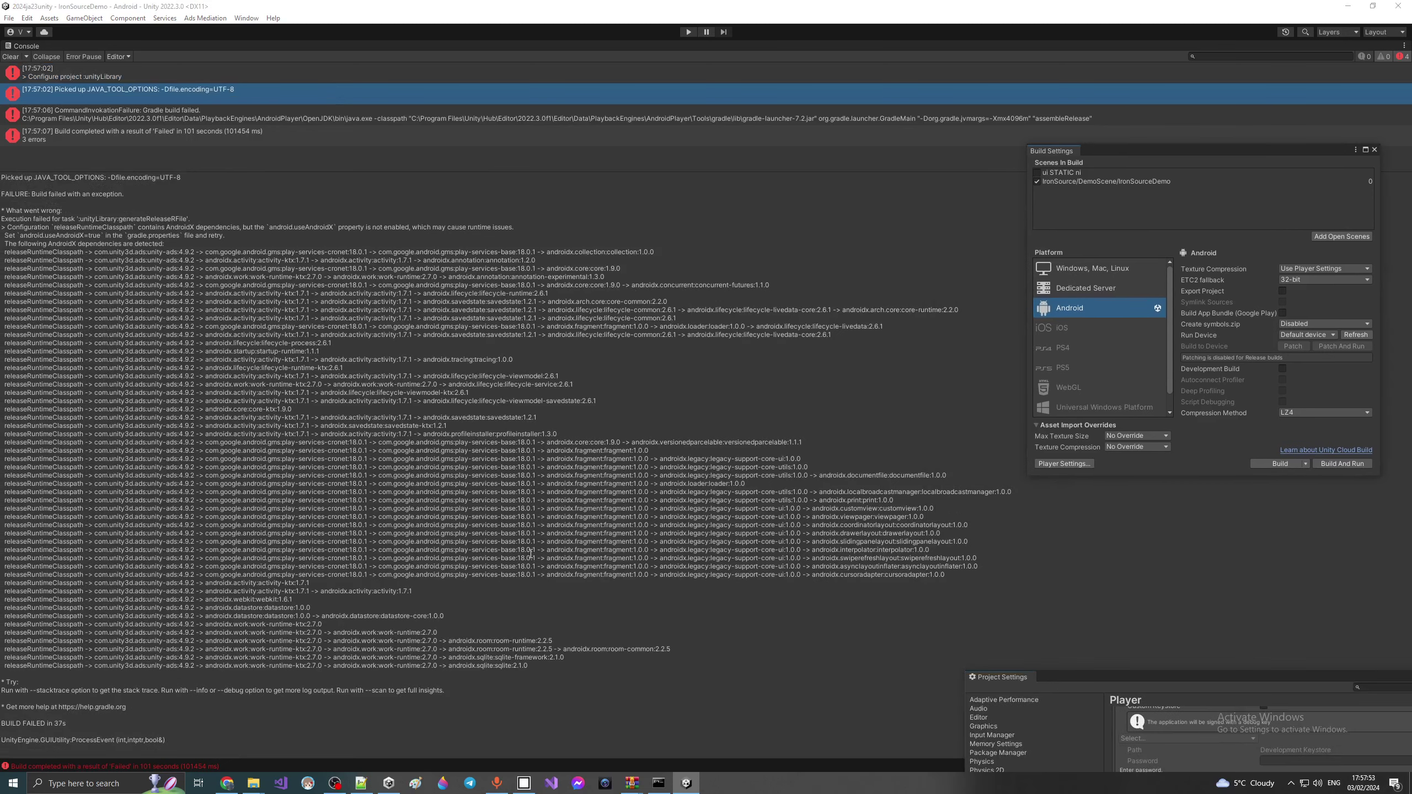
{"action": "left_click", "coordinate": [96, 111]}
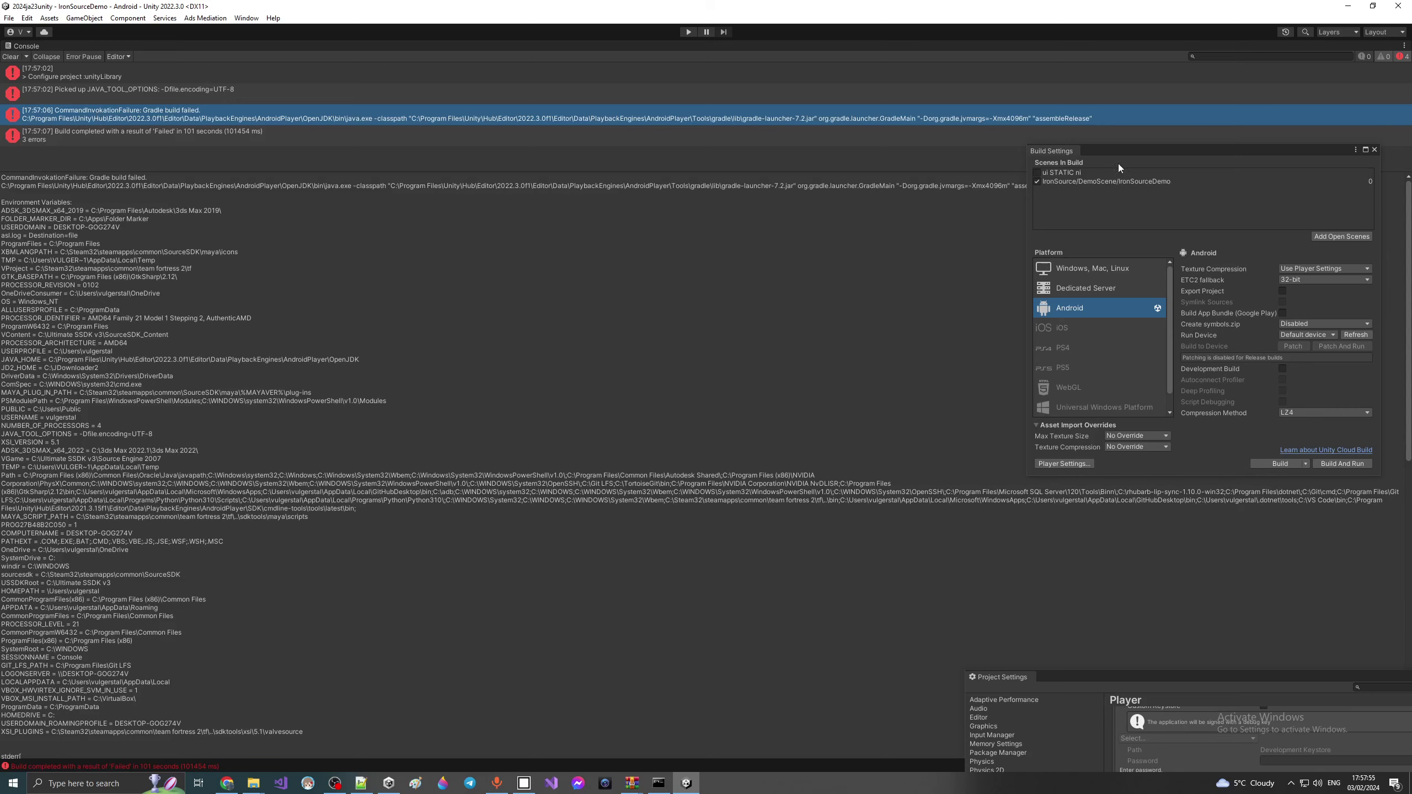
{"action": "left_click_drag", "start_coordinate": [1113, 149], "coordinate": [1256, 119]}
Step: Check the failed build summary, then rerun the android-34 sdkmanager install in Command Prompt
{"action": "scroll", "coordinate": [881, 445], "scroll_direction": "down", "scroll_amount": 8}
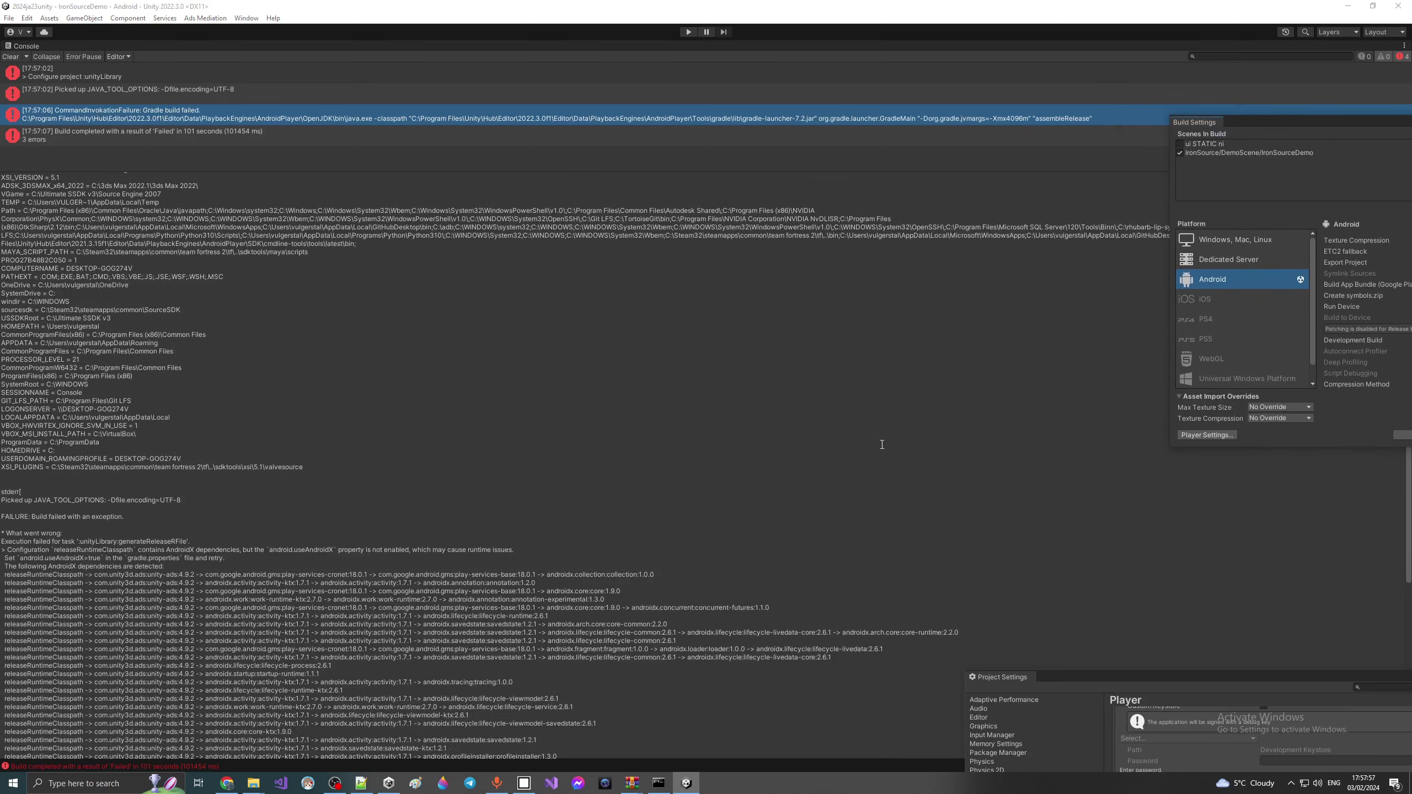
{"action": "scroll", "coordinate": [881, 444], "scroll_direction": "down", "scroll_amount": 10}
{"action": "left_click", "coordinate": [149, 137]}
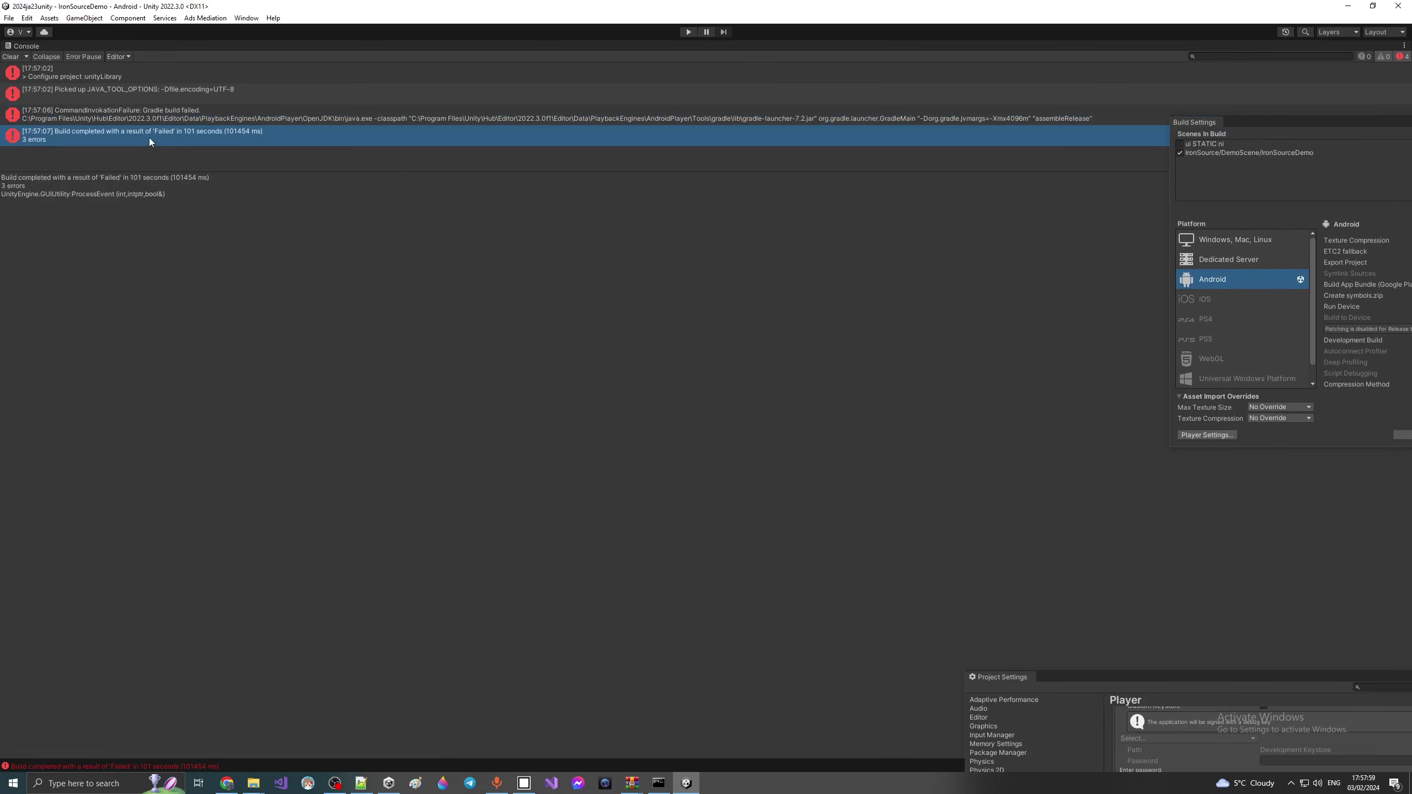
{"action": "left_click", "coordinate": [657, 783]}
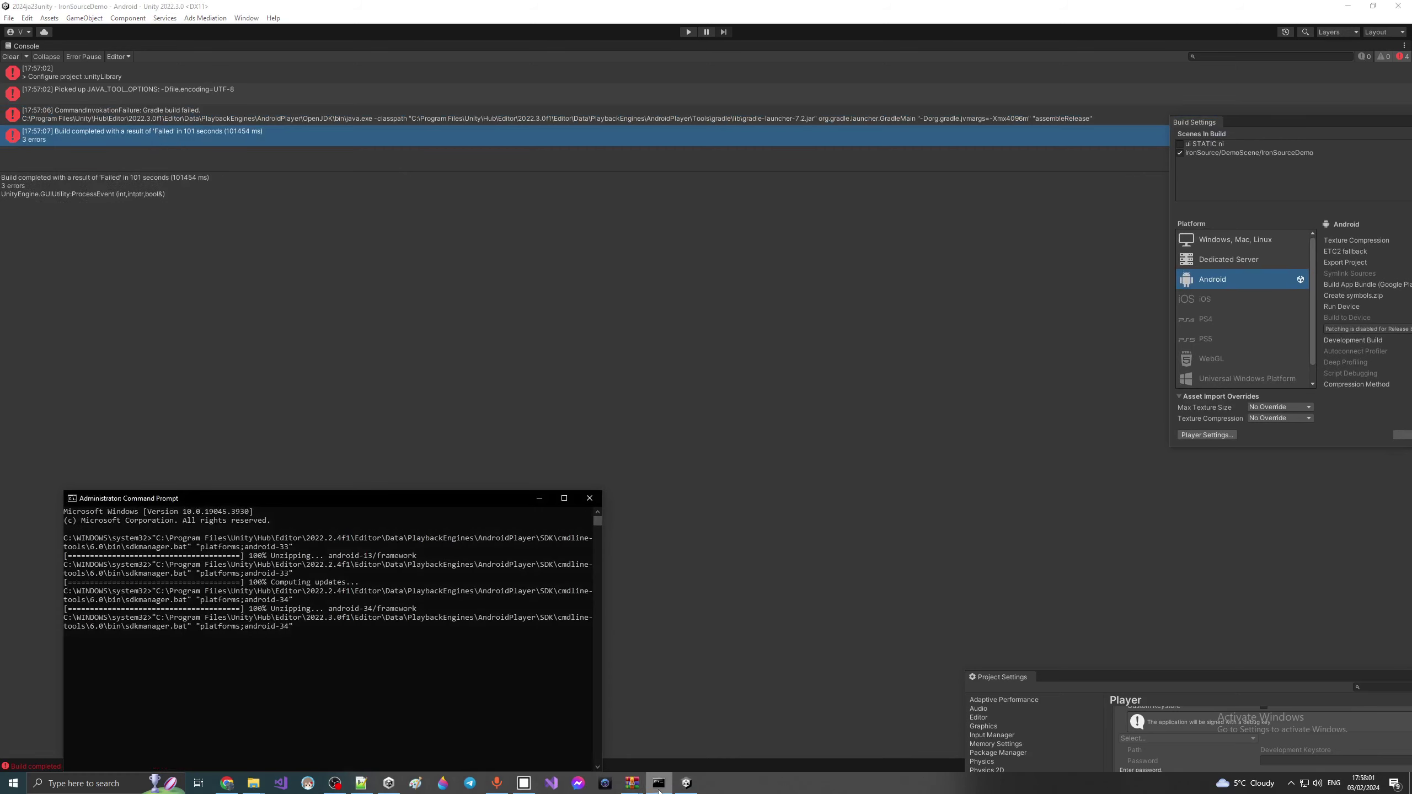
{"action": "key", "text": "Return"}
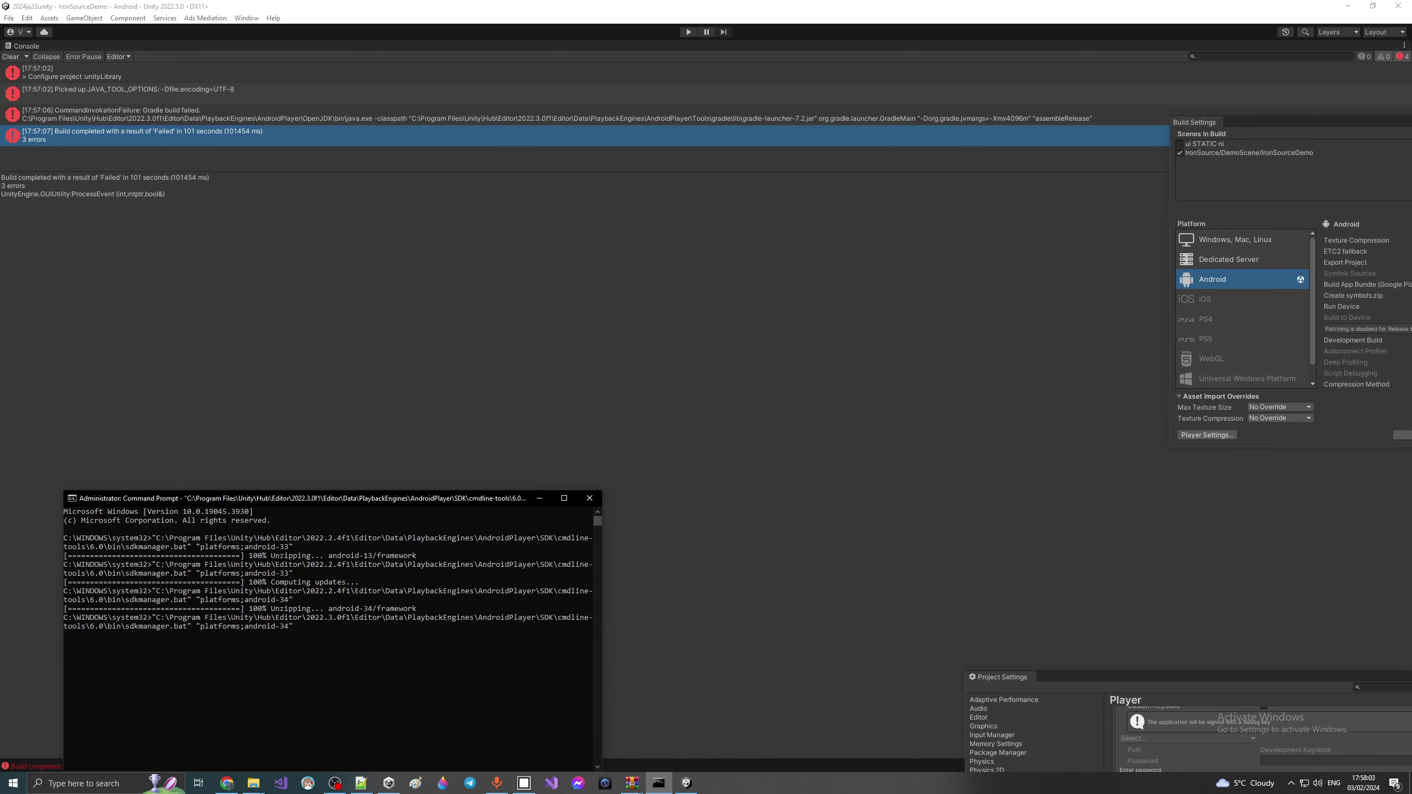
Step: Let the build and sdkmanager run finish, then bring up the 2024ja23unity folder and Notepad++ notes
{"action": "left_click", "coordinate": [747, 785]}
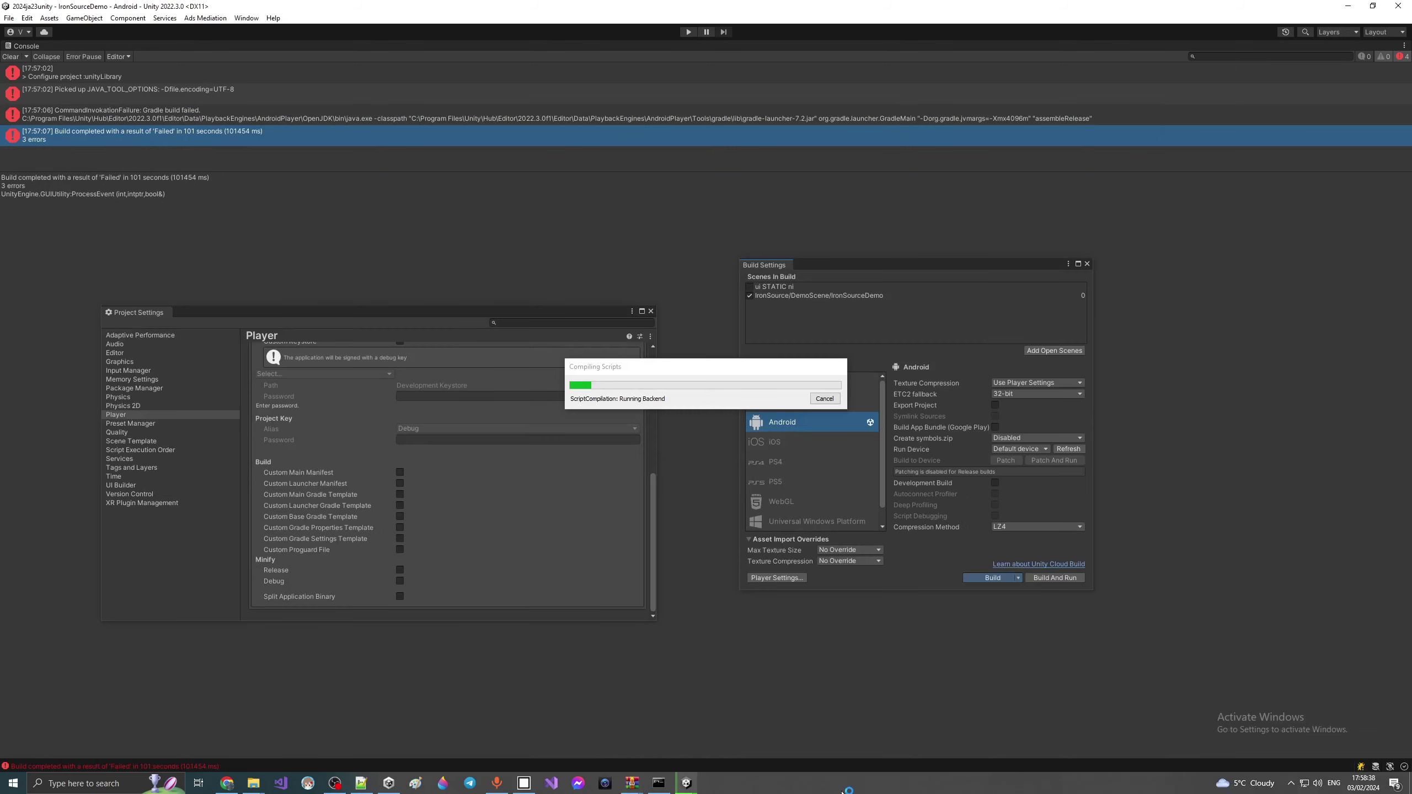
{"action": "left_click", "coordinate": [658, 783]}
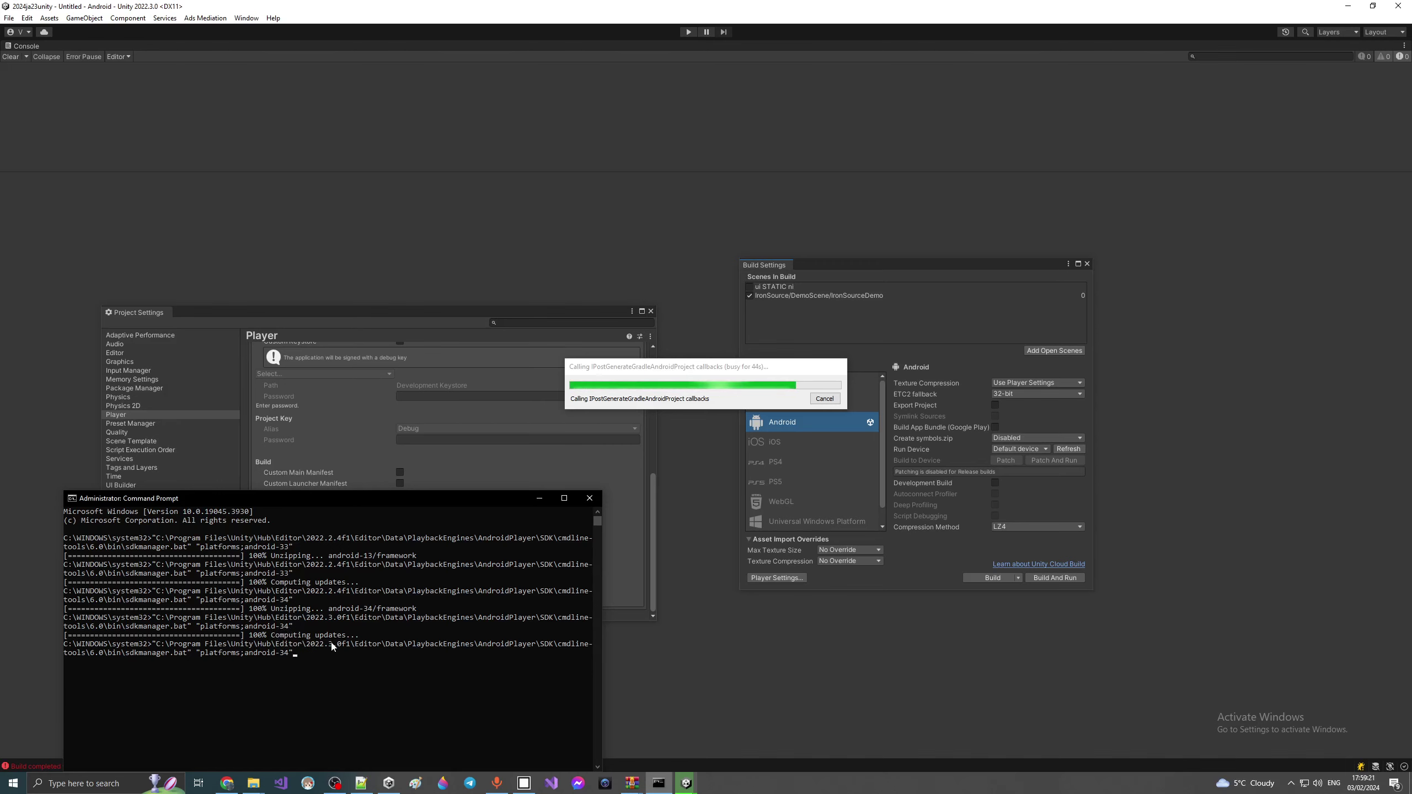
{"action": "left_click", "coordinate": [334, 783]}
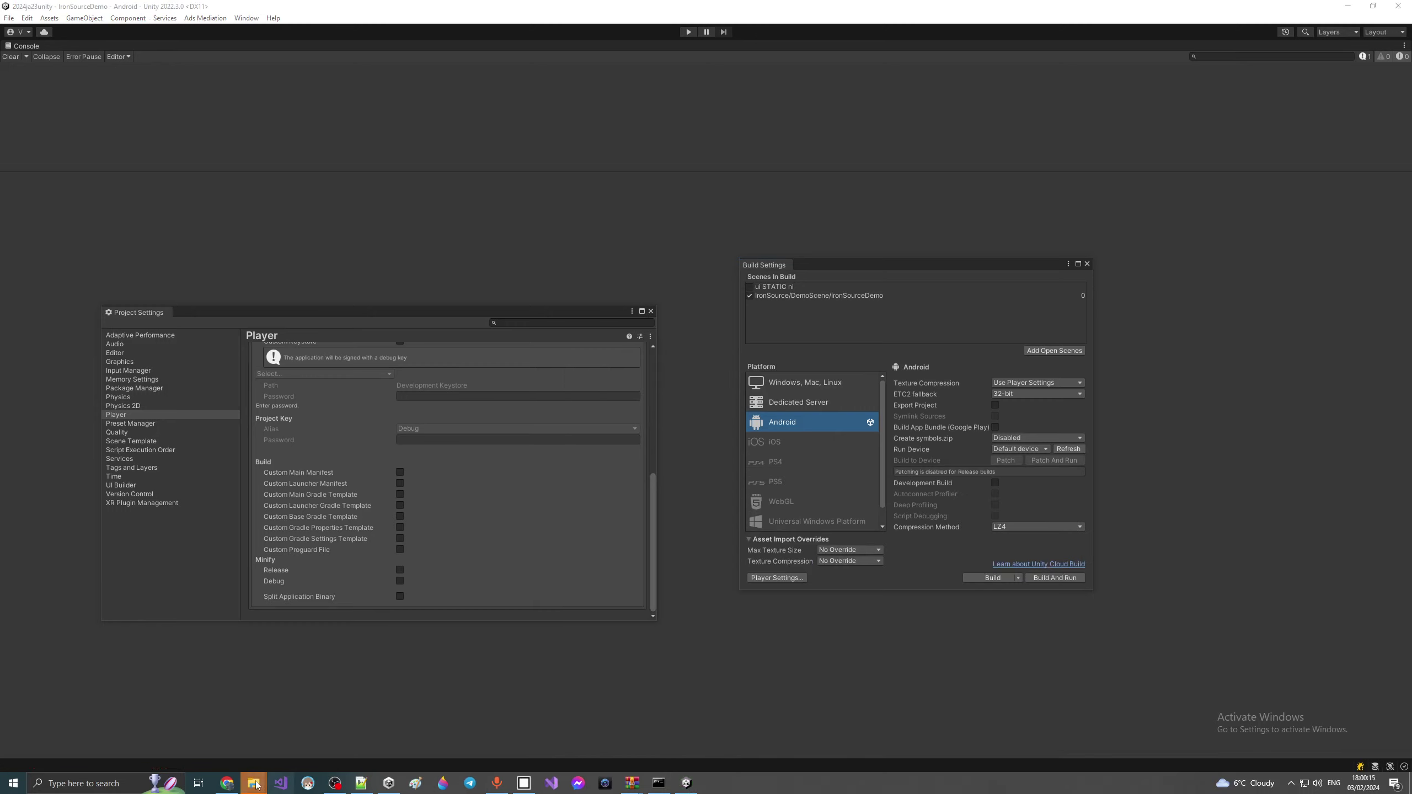
{"action": "mouse_move", "coordinate": [256, 784]}
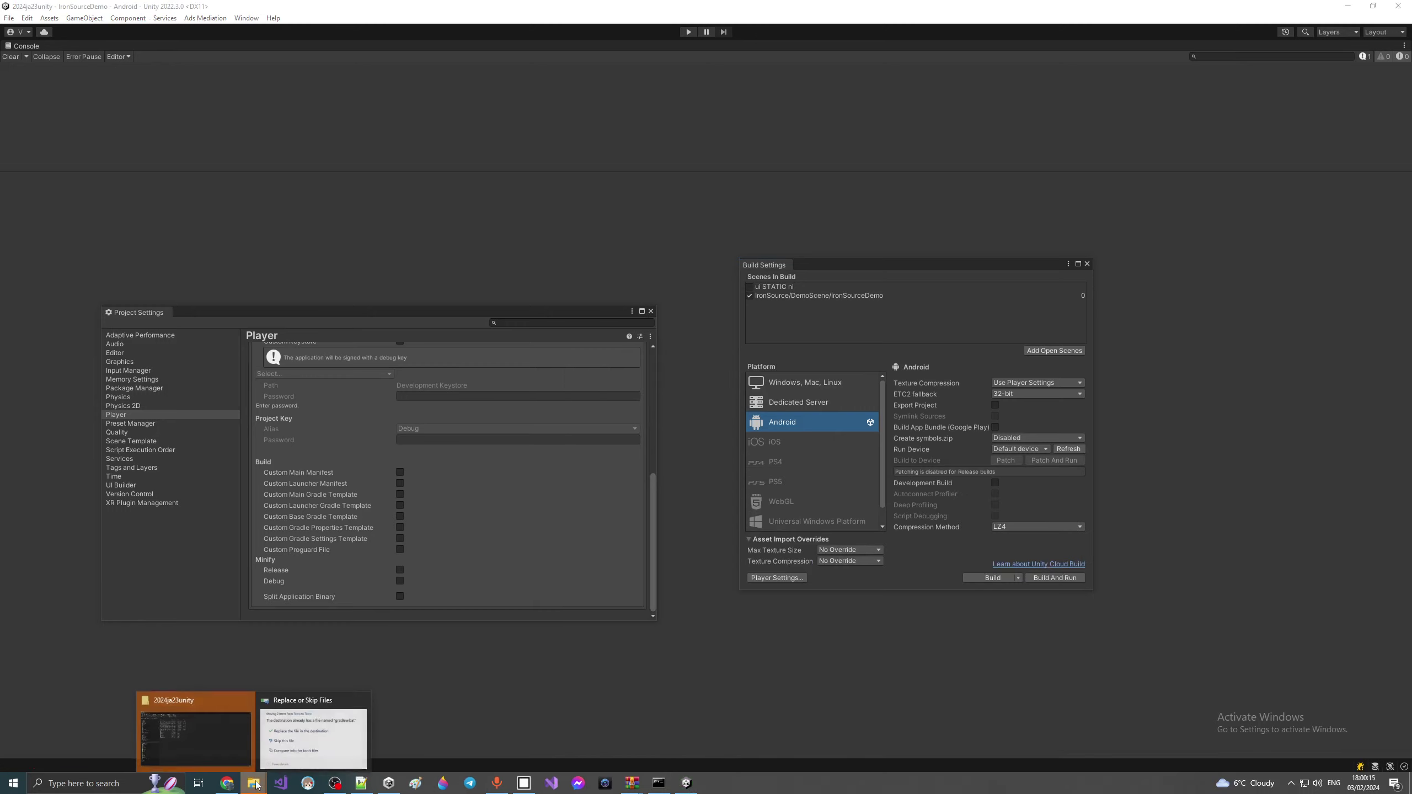
{"action": "left_click", "coordinate": [223, 727]}
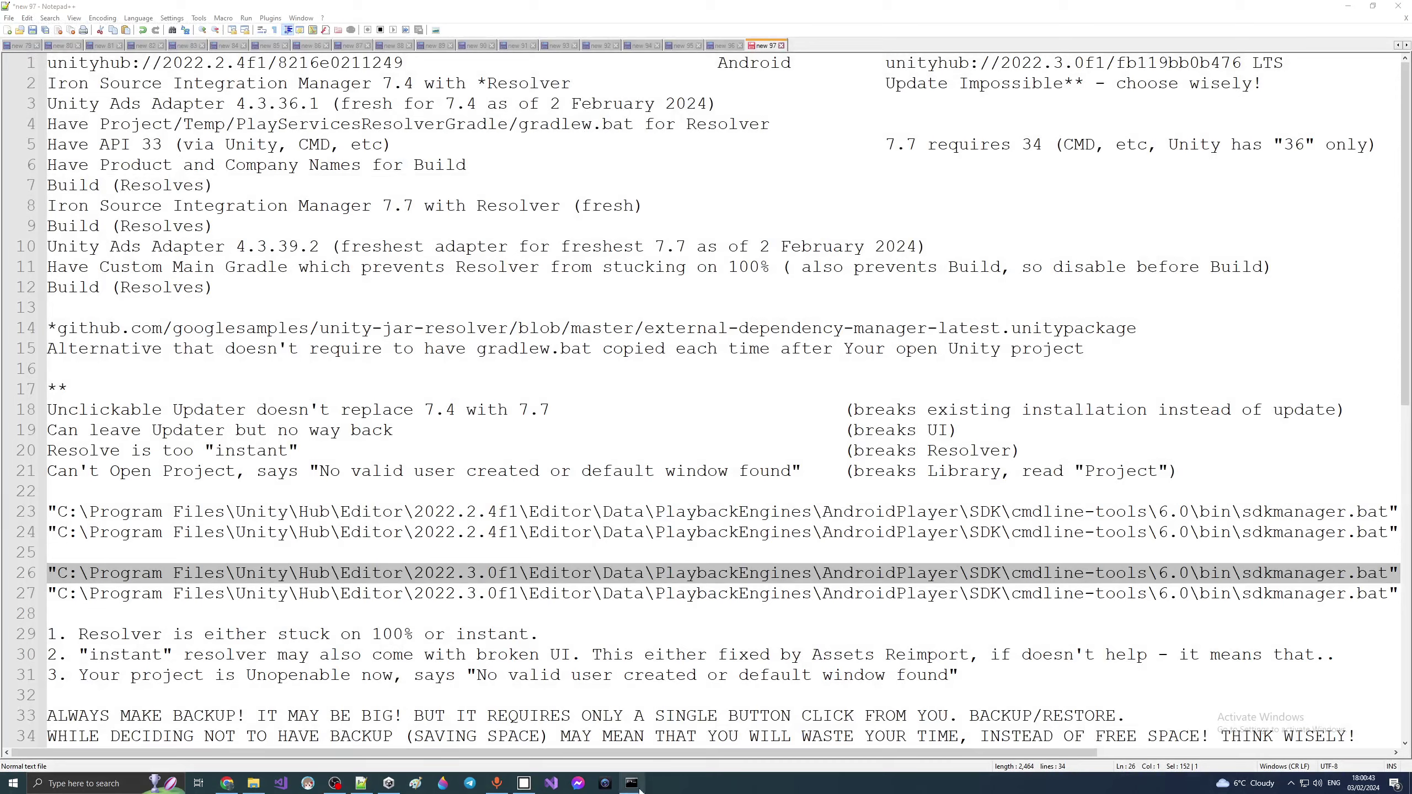
{"action": "left_click", "coordinate": [632, 783]}
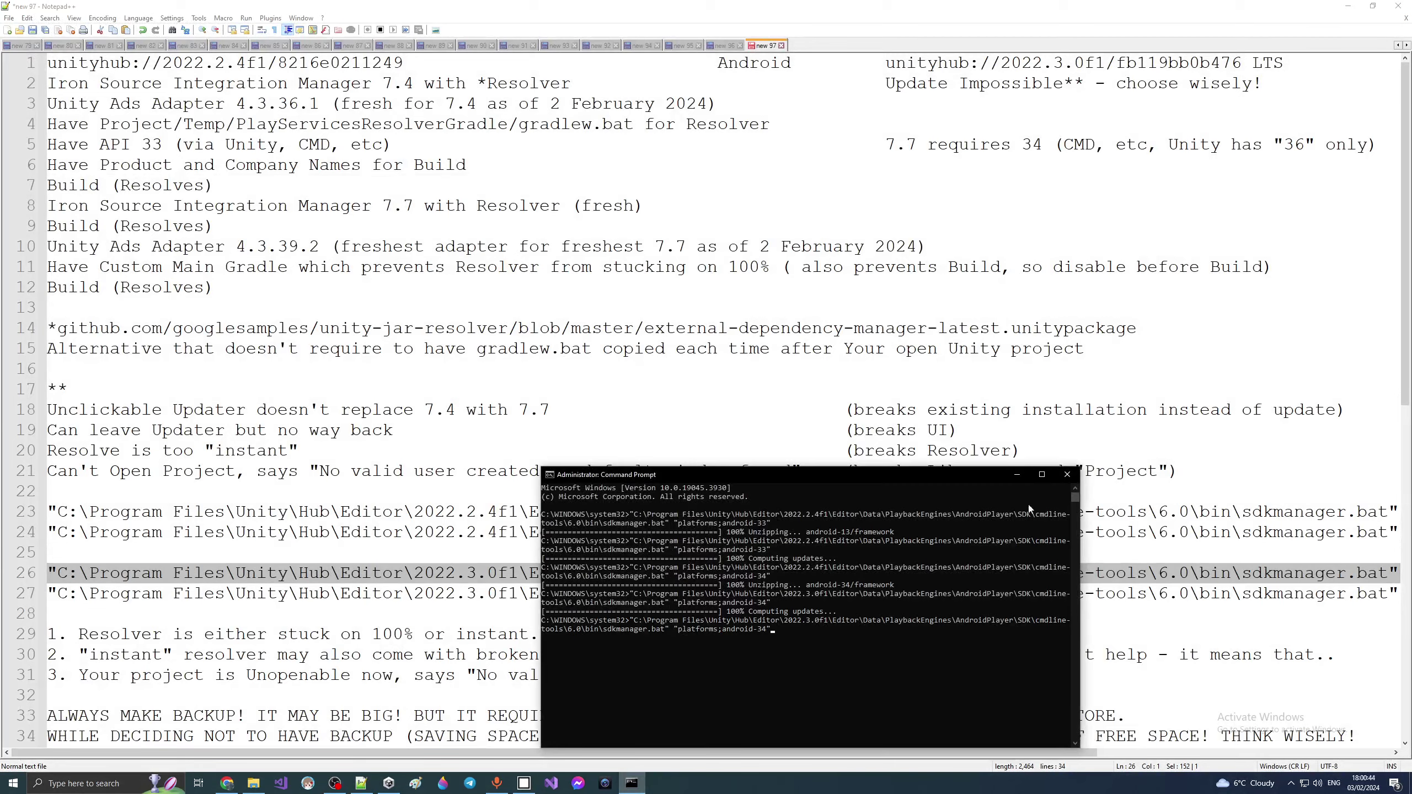
Step: Close the Command Prompt, UnityLauncherPro and Unity Hub windows
{"action": "left_click", "coordinate": [1042, 473]}
{"action": "left_click", "coordinate": [1398, 7]}
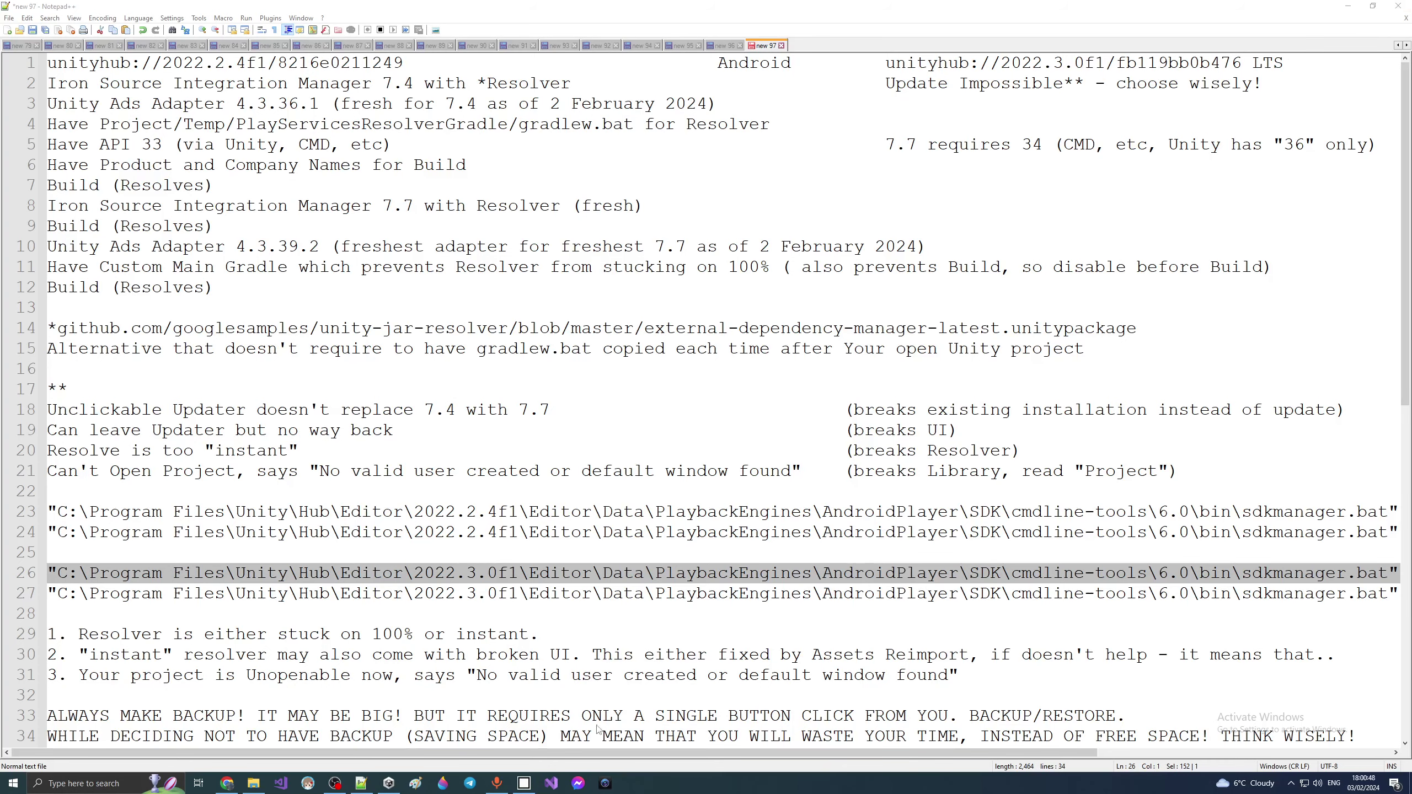
{"action": "left_click", "coordinate": [524, 783]}
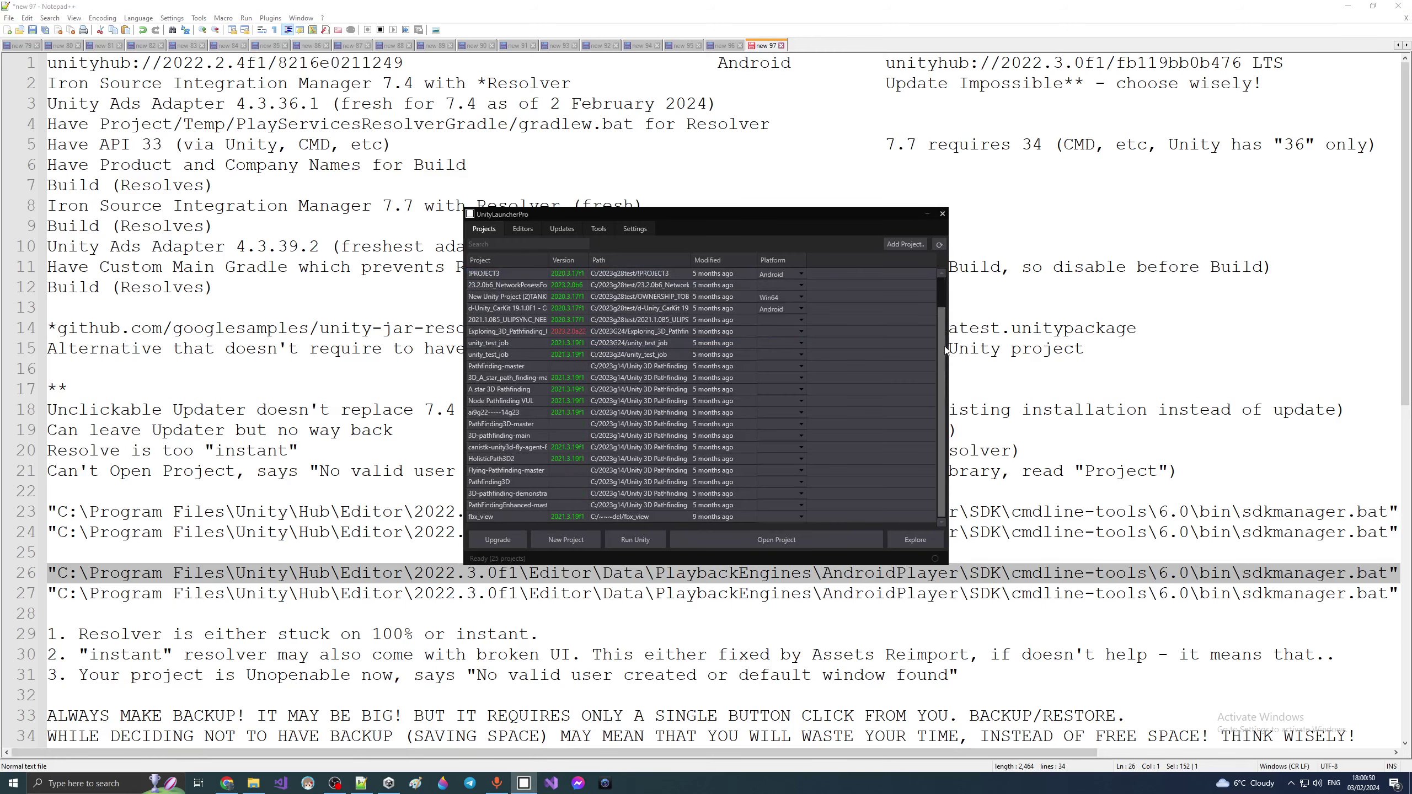
{"action": "left_click", "coordinate": [523, 783]}
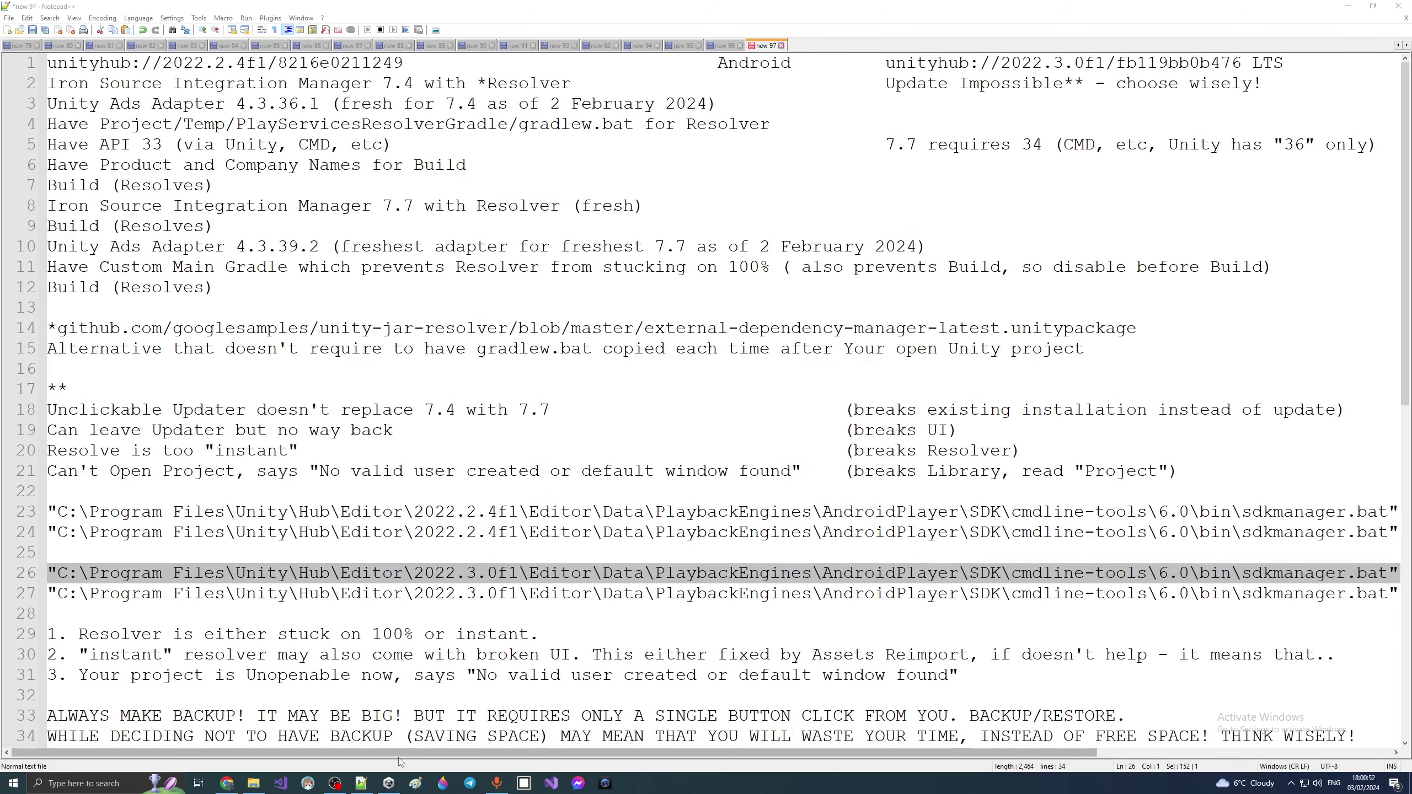
{"action": "left_click", "coordinate": [389, 783]}
{"action": "left_click", "coordinate": [1402, 7]}
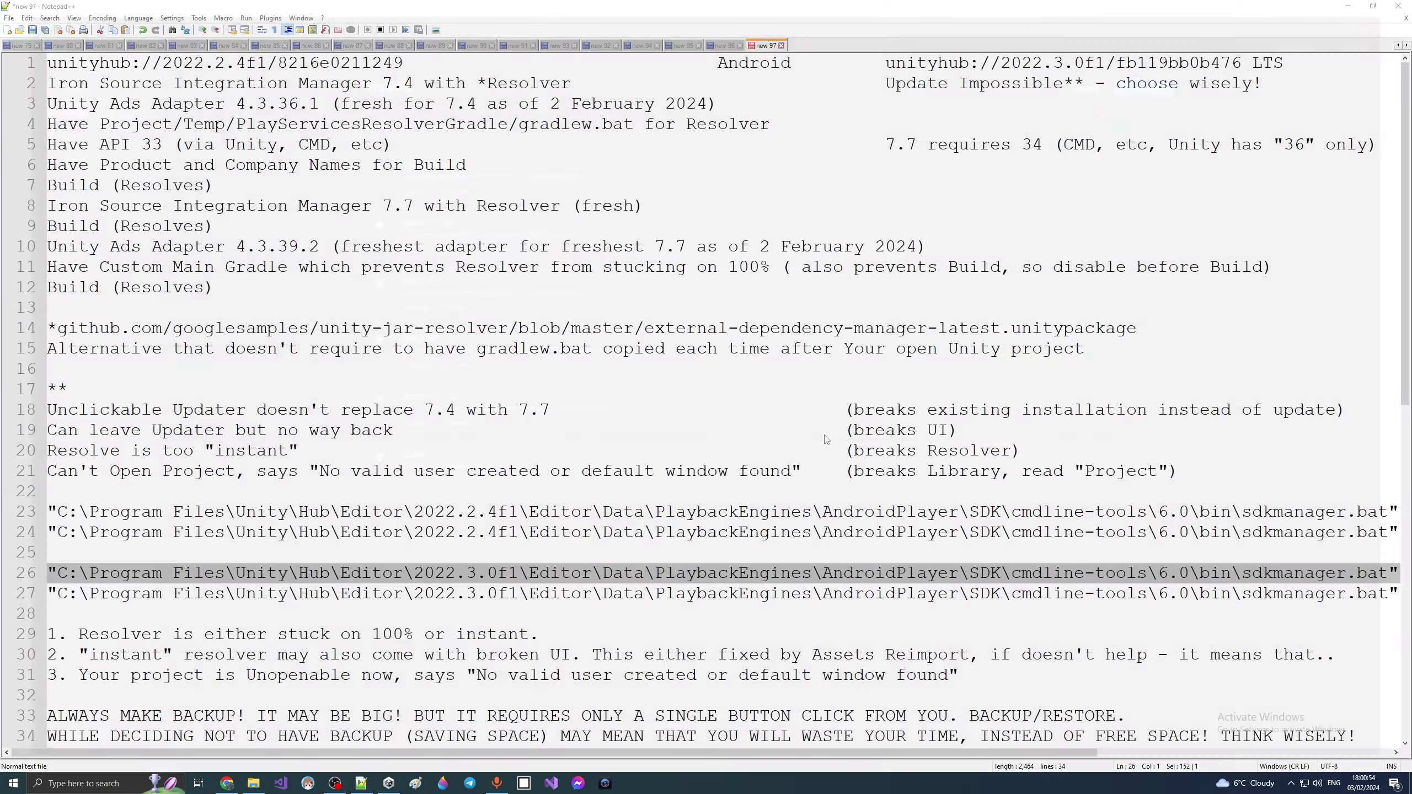
Step: Switch to the browser and open the gradlew.bat Win32Exception forum thread tab
{"action": "left_click", "coordinate": [257, 783]}
{"action": "left_click", "coordinate": [233, 783]}
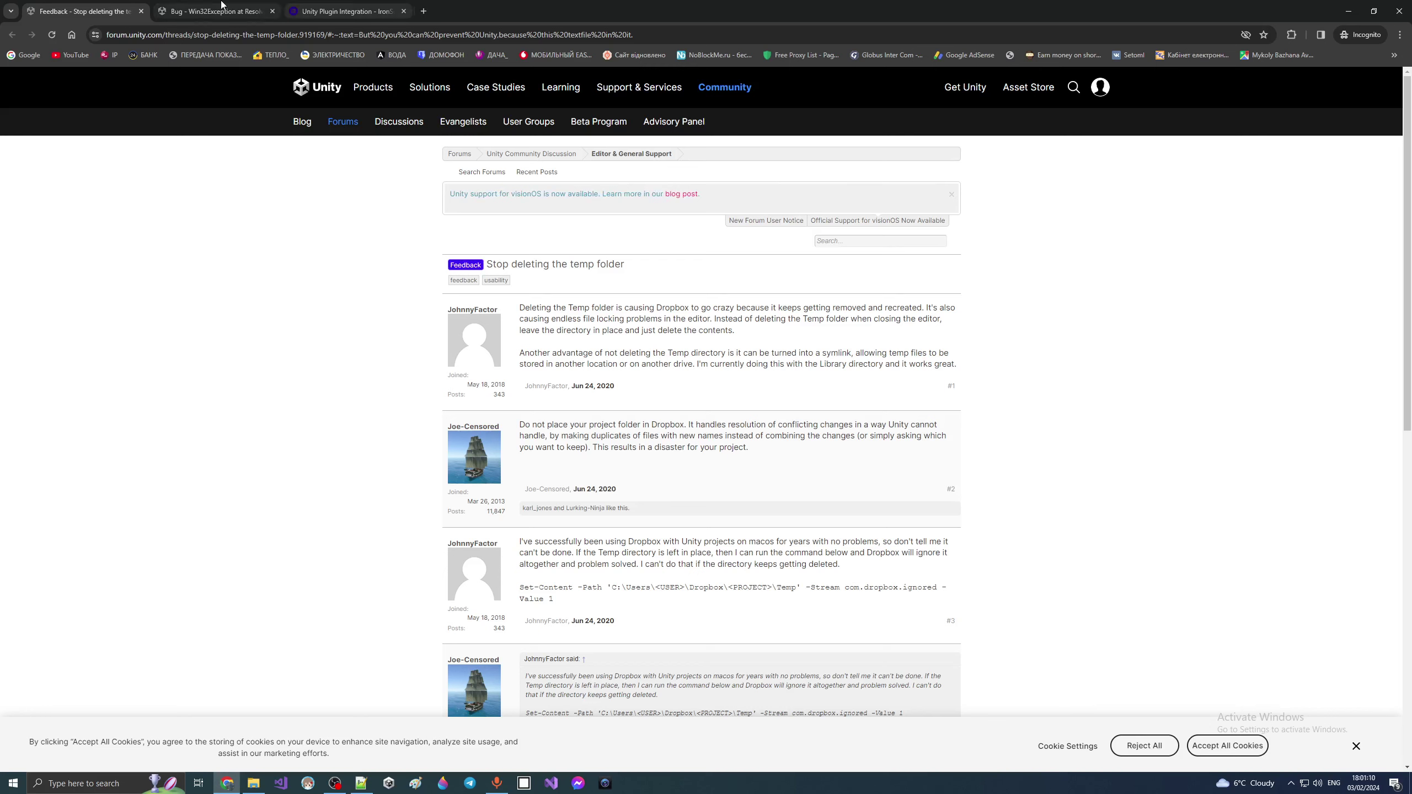
{"action": "key", "text": "ctrl+Tab"}
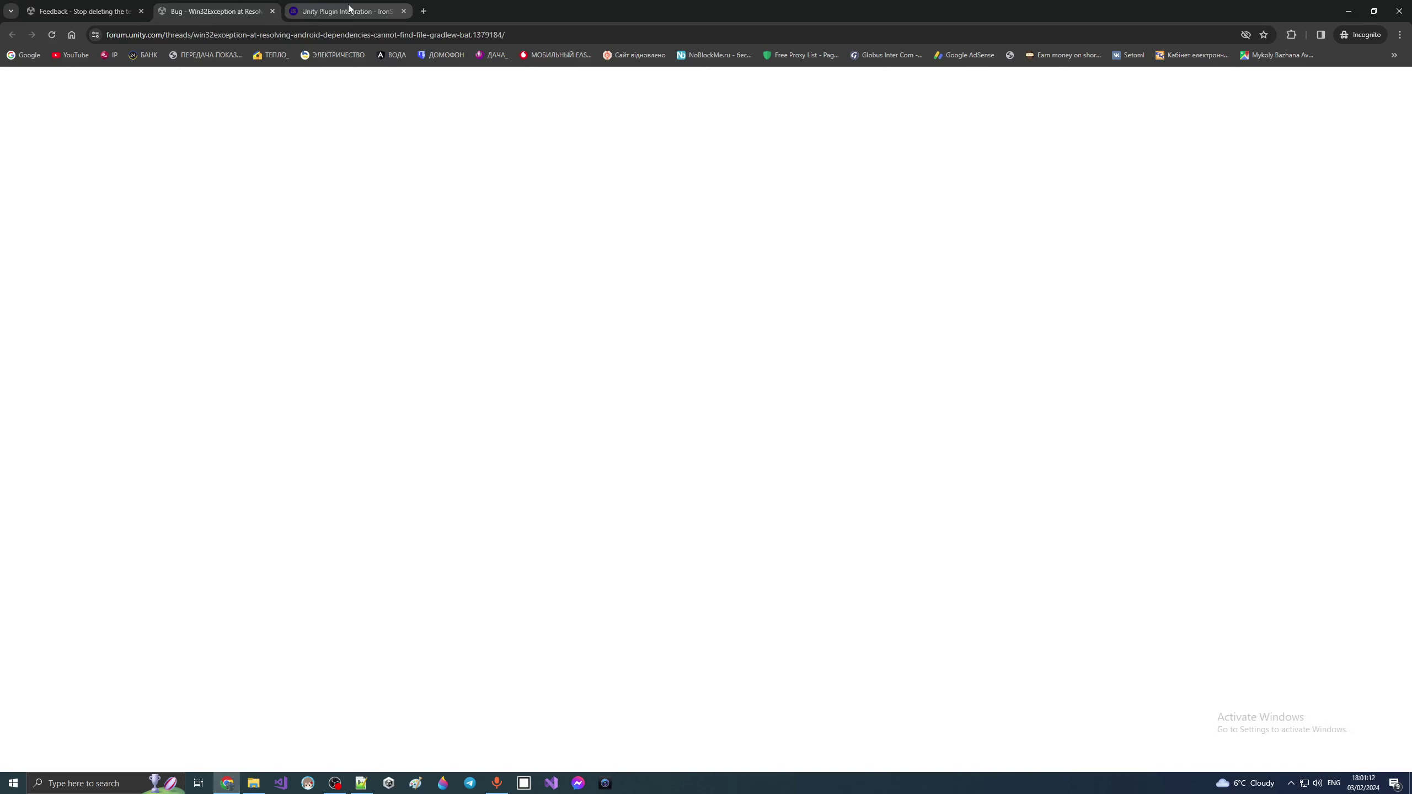
{"action": "left_click", "coordinate": [349, 9]}
{"action": "left_click", "coordinate": [235, 8]}
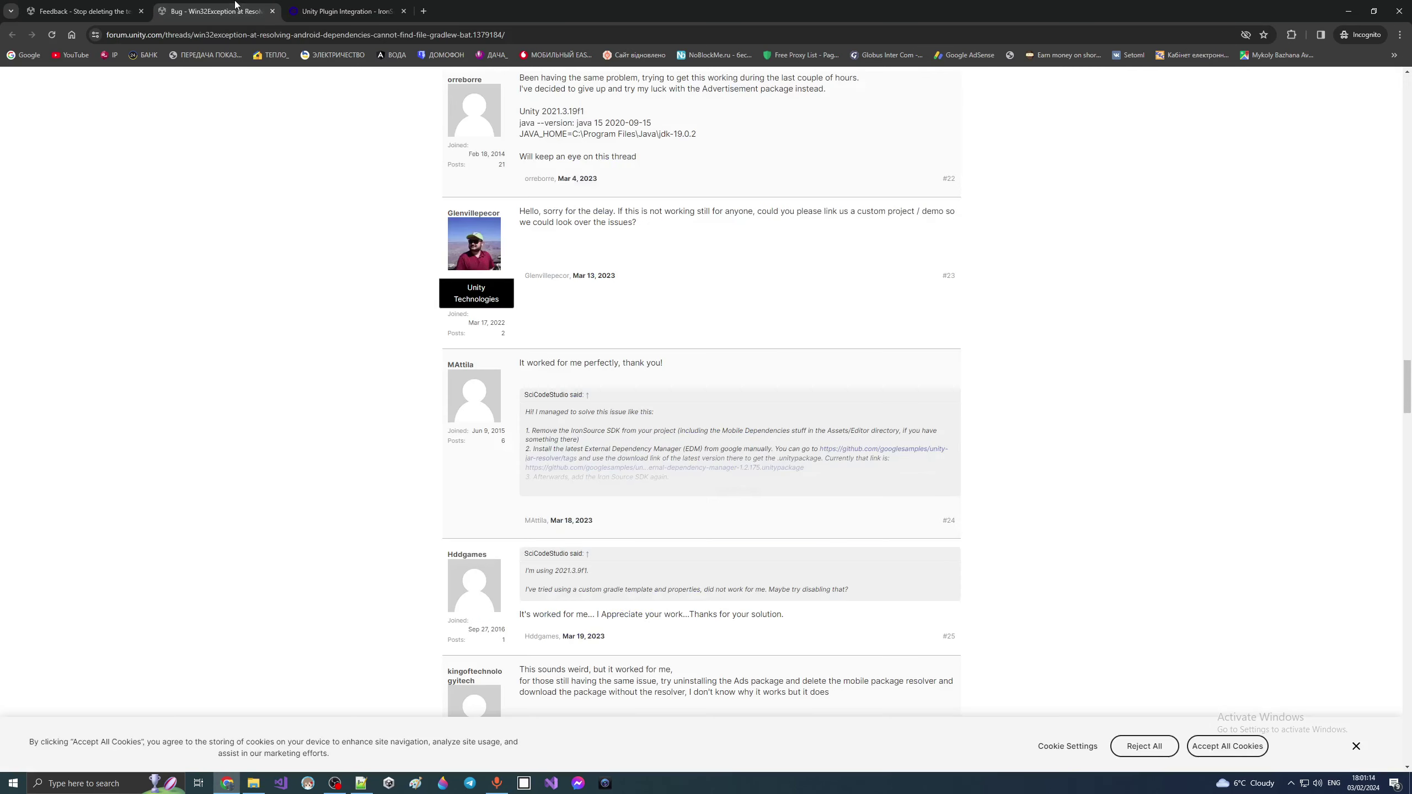